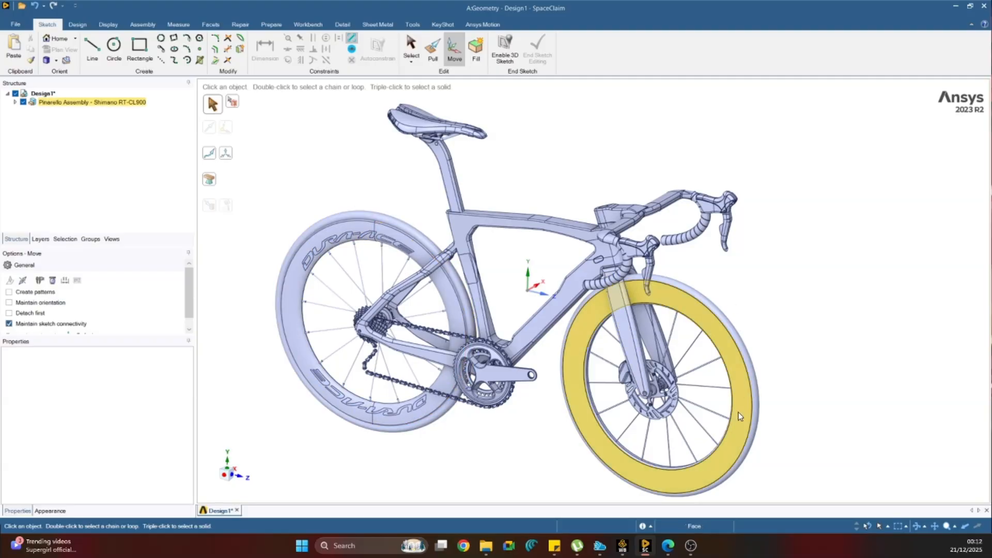
{"action": "middle_click_drag", "start_coordinate": [704, 361], "coordinate": [627, 405]}
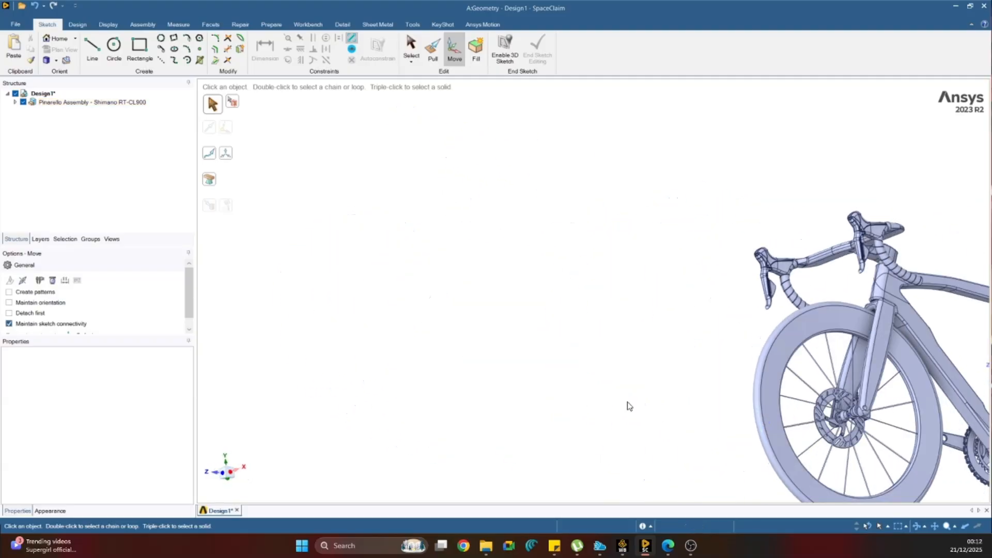
{"action": "scroll", "coordinate": [687, 425], "scroll_direction": "down", "scroll_amount": 5}
{"action": "scroll", "coordinate": [827, 446], "scroll_direction": "up", "scroll_amount": 5}
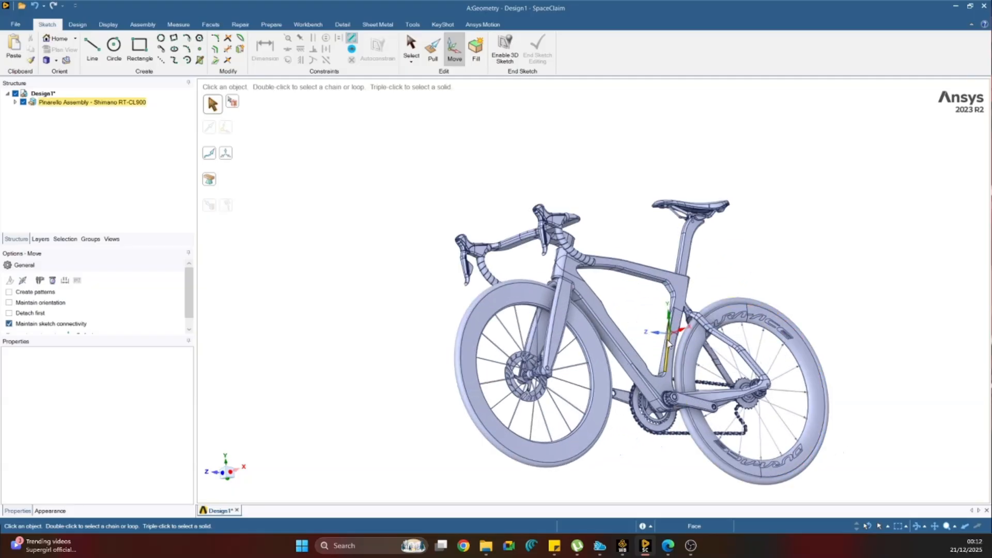
{"action": "middle_click_drag", "start_coordinate": [749, 414], "coordinate": [488, 331]}
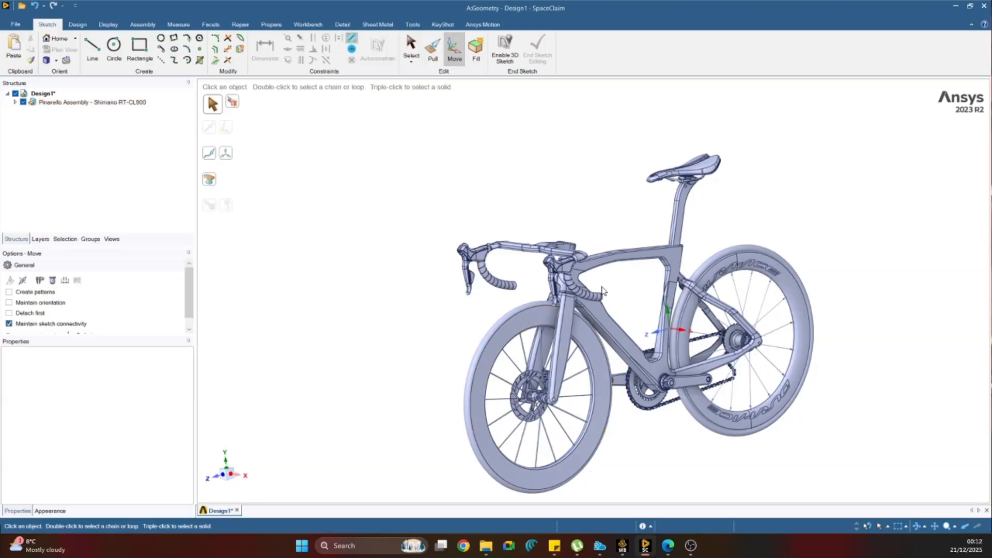
{"action": "middle_click_drag", "start_coordinate": [602, 292], "coordinate": [721, 388]}
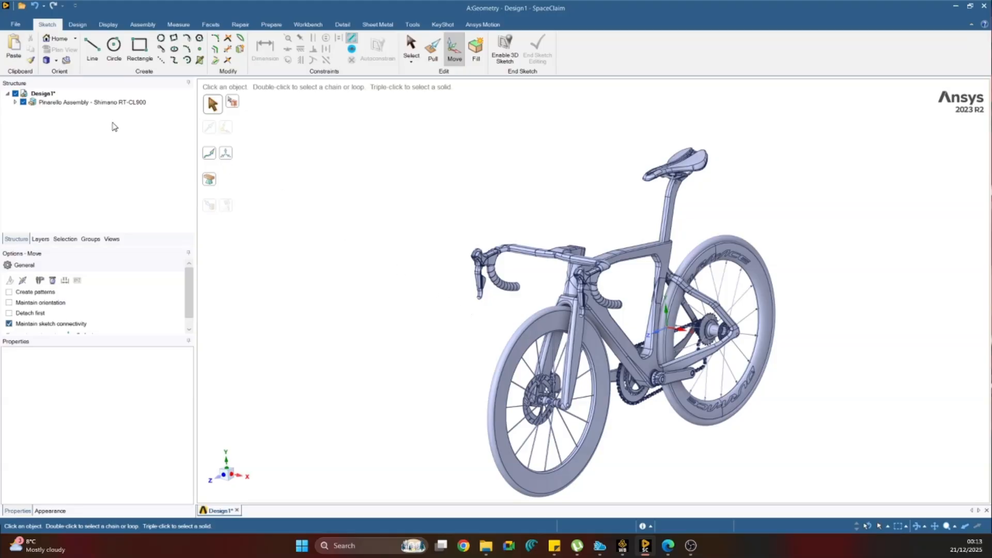
{"action": "left_click", "coordinate": [17, 105]}
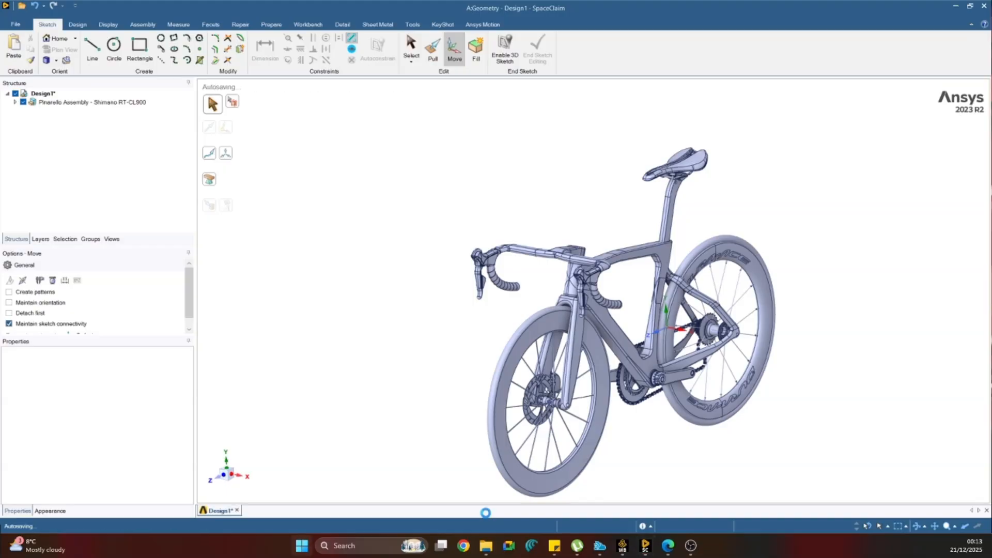
Switch from SpaceClaim to the Workbench 2023 R2 project window.
{"action": "left_click", "coordinate": [304, 547]}
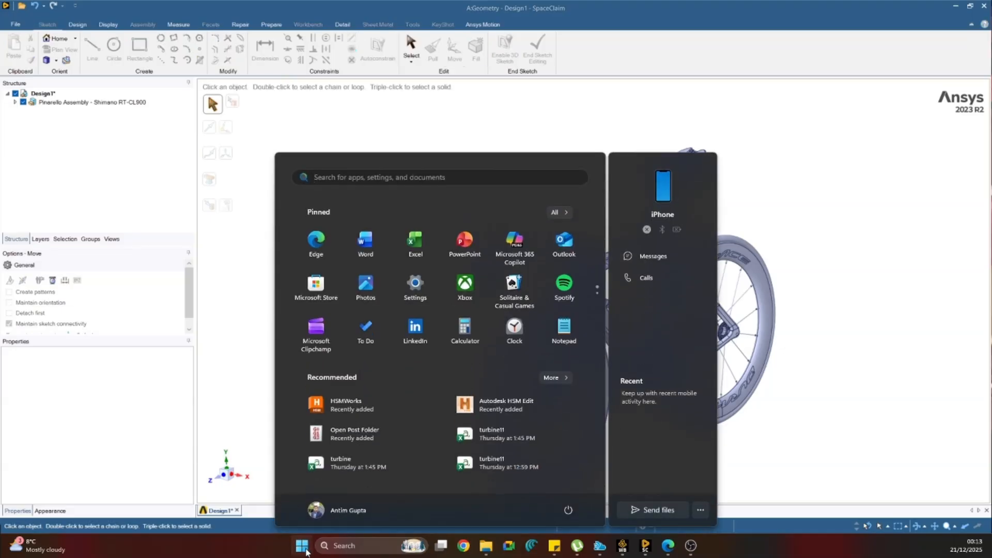
{"action": "type", "text": "workbench 2023 R2"}
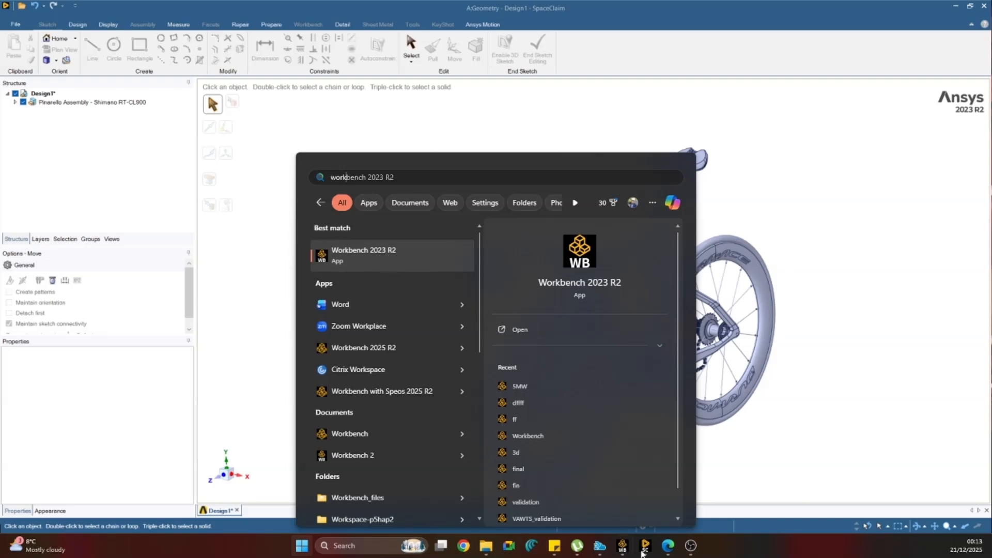
{"action": "left_click", "coordinate": [623, 549]}
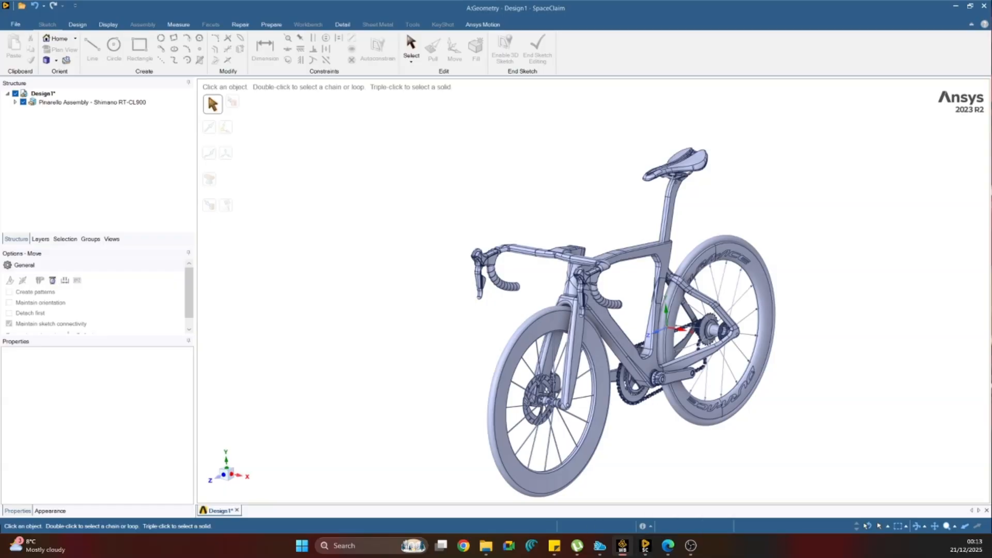
{"action": "left_click", "coordinate": [623, 547]}
Delete the existing Geometry system from the project schematic.
{"action": "double_click", "coordinate": [270, 175]}
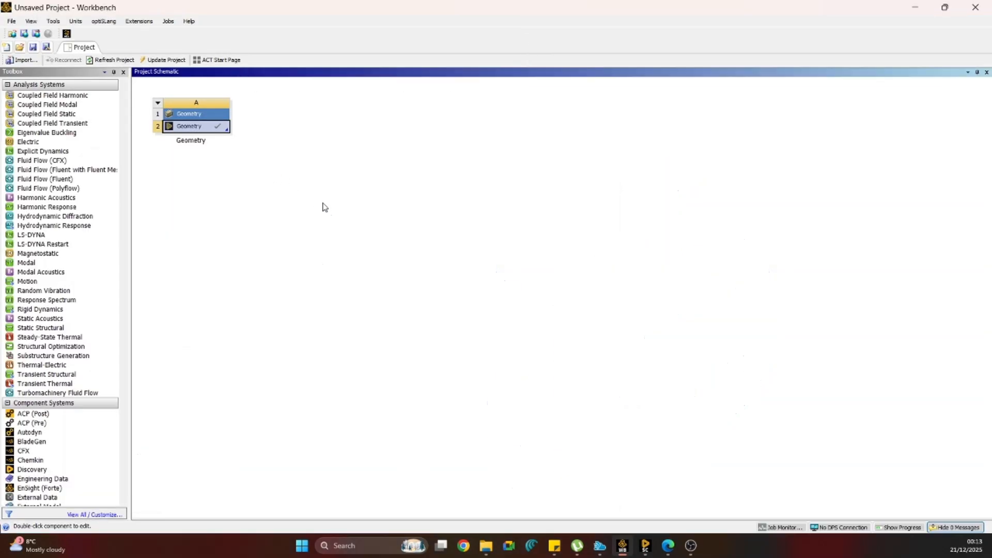
{"action": "left_click_drag", "start_coordinate": [323, 203], "coordinate": [127, 72]}
{"action": "key", "text": "Delete"}
{"action": "key", "text": "Return"}
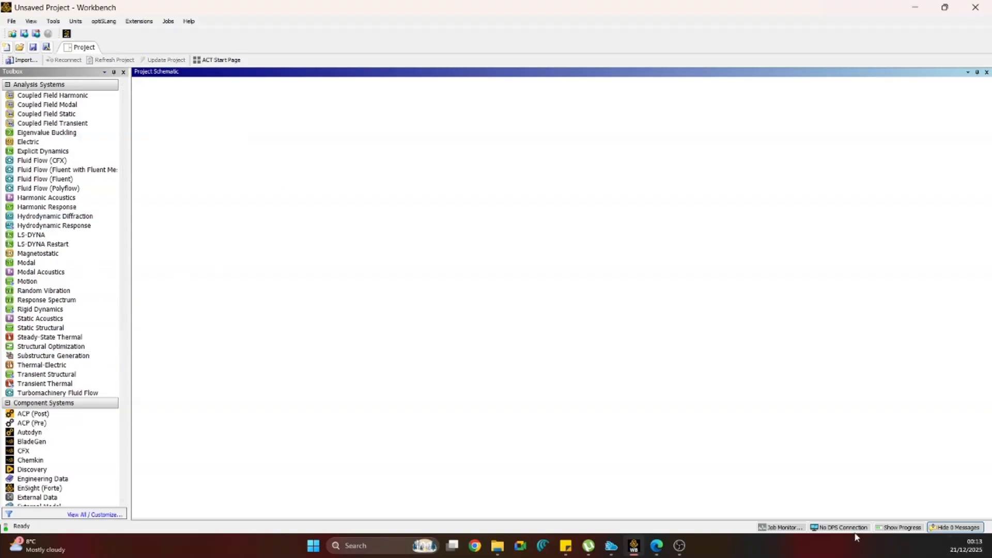
Add a Geometry component system to the empty project schematic and create a new SpaceClaim geometry in it.
{"action": "scroll", "coordinate": [94, 337], "scroll_direction": "down", "scroll_amount": 7}
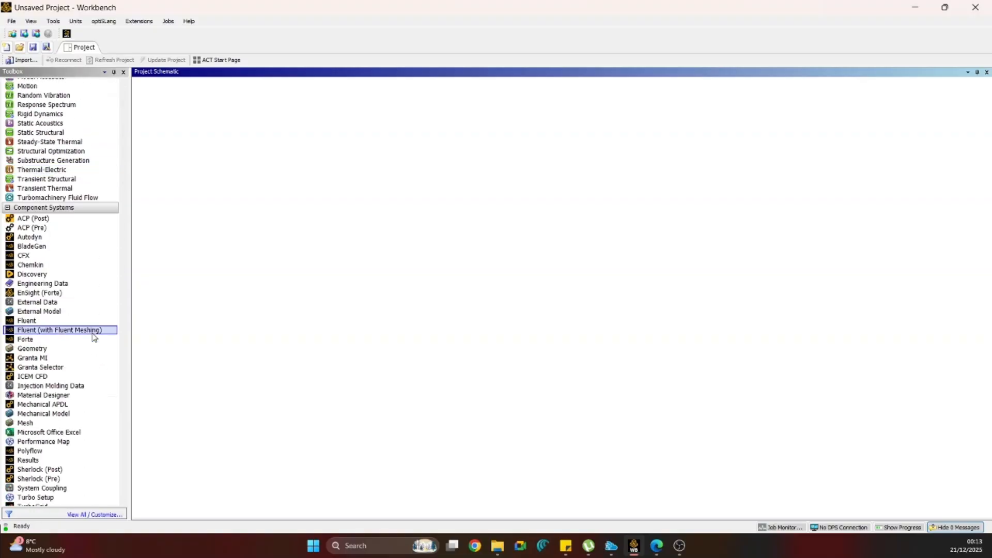
{"action": "scroll", "coordinate": [94, 337], "scroll_direction": "down", "scroll_amount": 3}
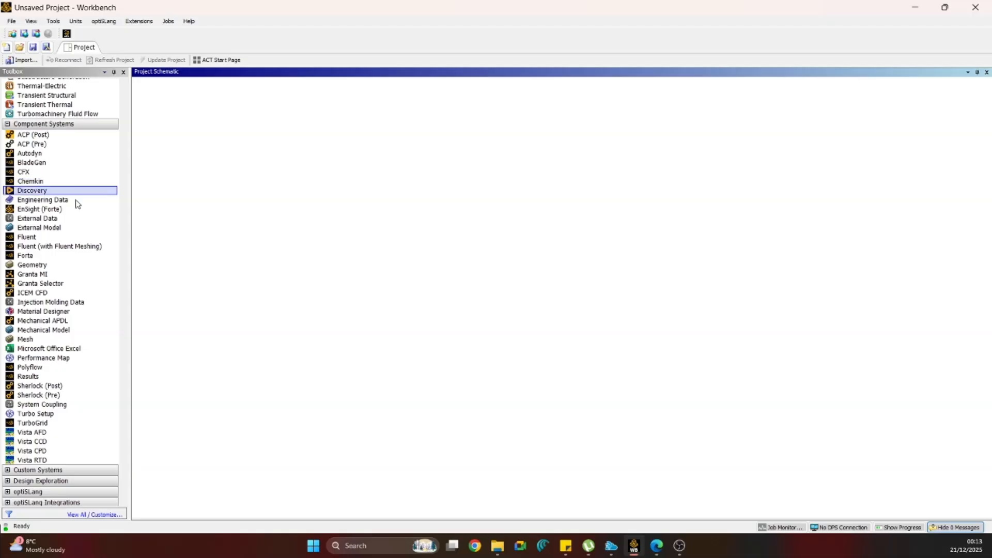
{"action": "left_click_drag", "start_coordinate": [29, 270], "coordinate": [190, 129]}
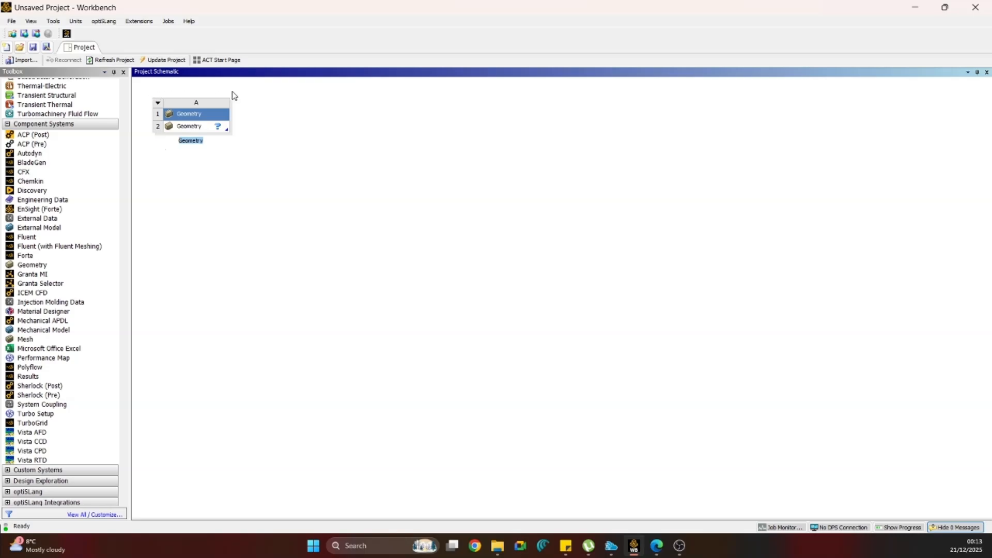
{"action": "right_click", "coordinate": [196, 129]}
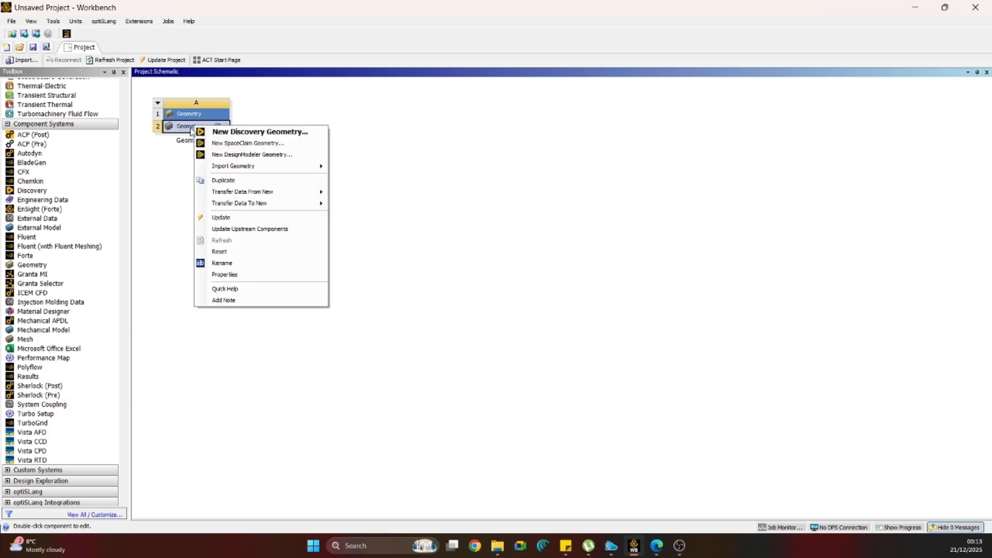
{"action": "left_click", "coordinate": [266, 144]}
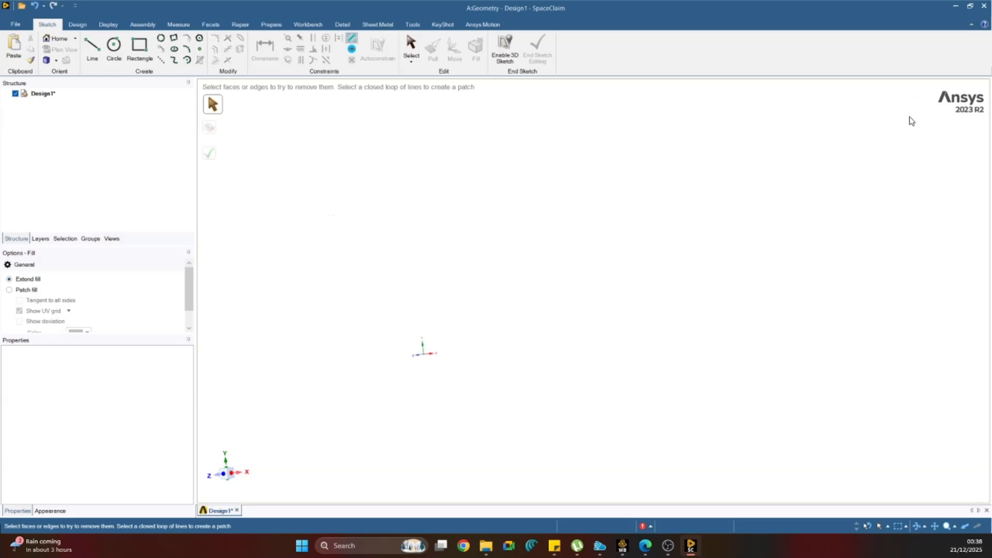
Bring the Pinarello assembly into the design and expand its structure to list the bike parts, front wheel, front fork and brake caliper.
{"action": "mouse_move", "coordinate": [486, 545]}
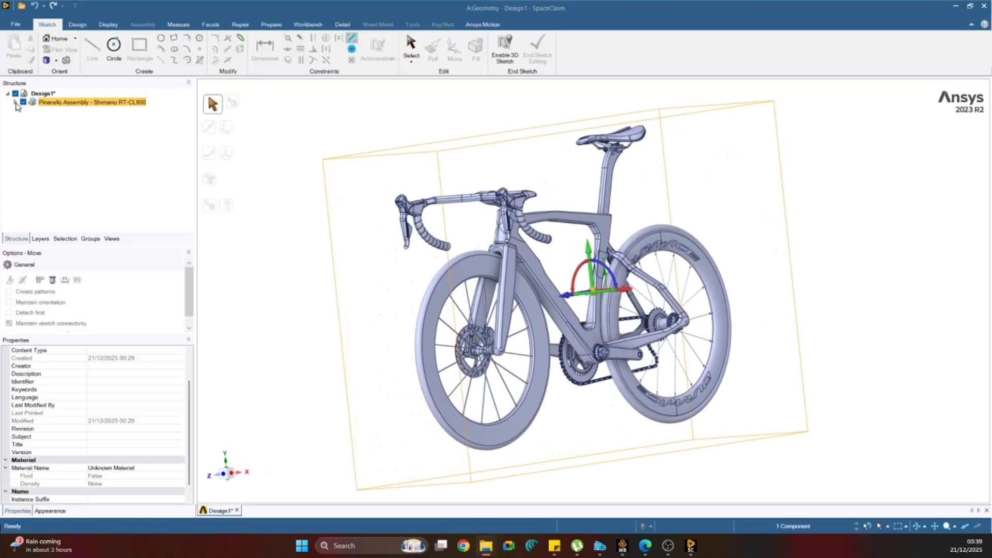
{"action": "left_click", "coordinate": [15, 102]}
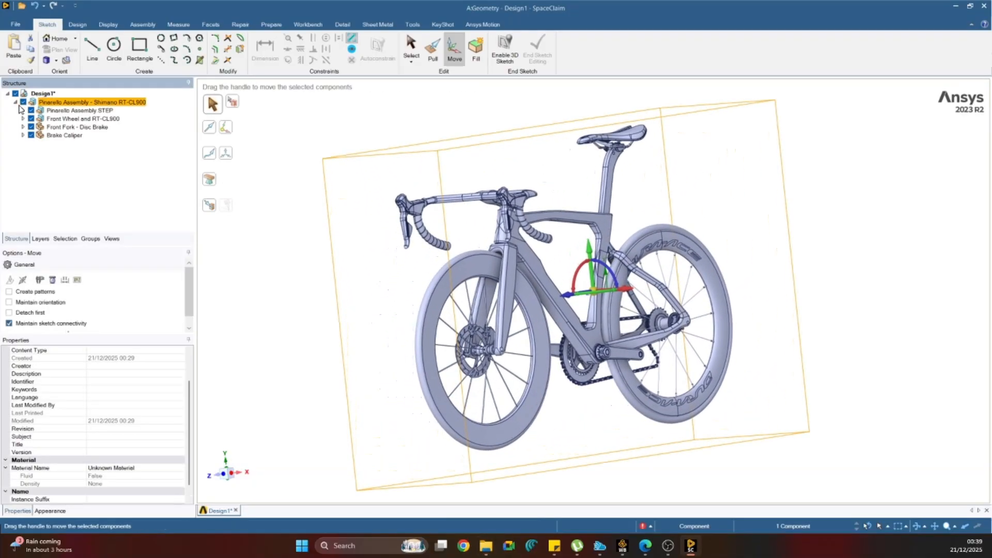
{"action": "left_click", "coordinate": [23, 110]}
{"action": "scroll", "coordinate": [54, 166], "scroll_direction": "down", "scroll_amount": 1}
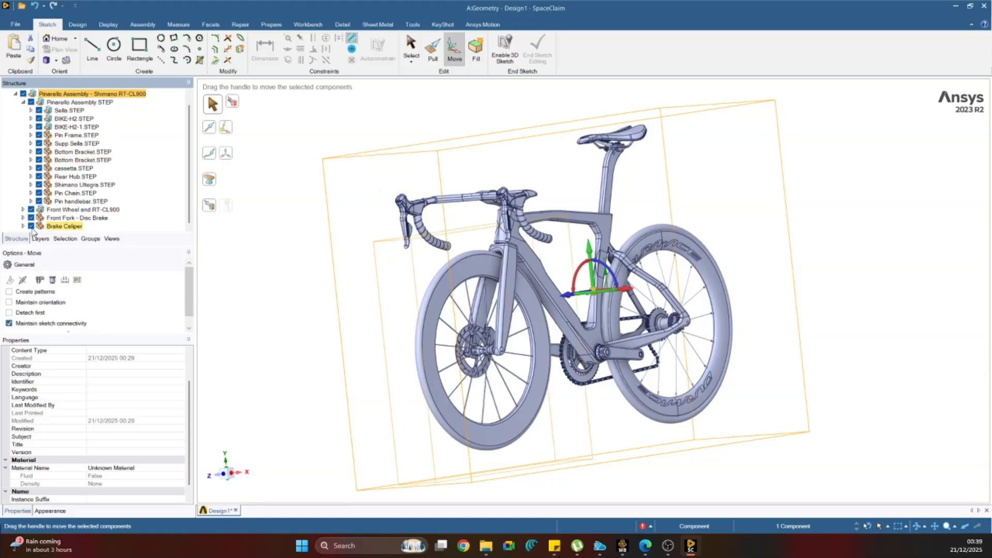
{"action": "left_click", "coordinate": [23, 210]}
{"action": "scroll", "coordinate": [36, 211], "scroll_direction": "down", "scroll_amount": 1}
{"action": "left_click", "coordinate": [31, 219]}
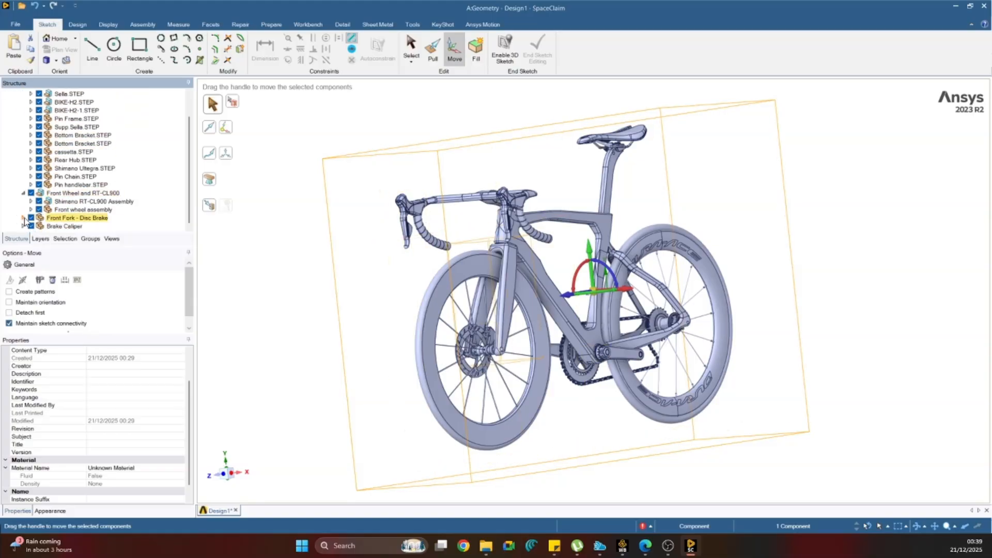
{"action": "left_click", "coordinate": [23, 217]}
{"action": "scroll", "coordinate": [26, 224], "scroll_direction": "down", "scroll_amount": 1}
{"action": "left_click", "coordinate": [27, 228]}
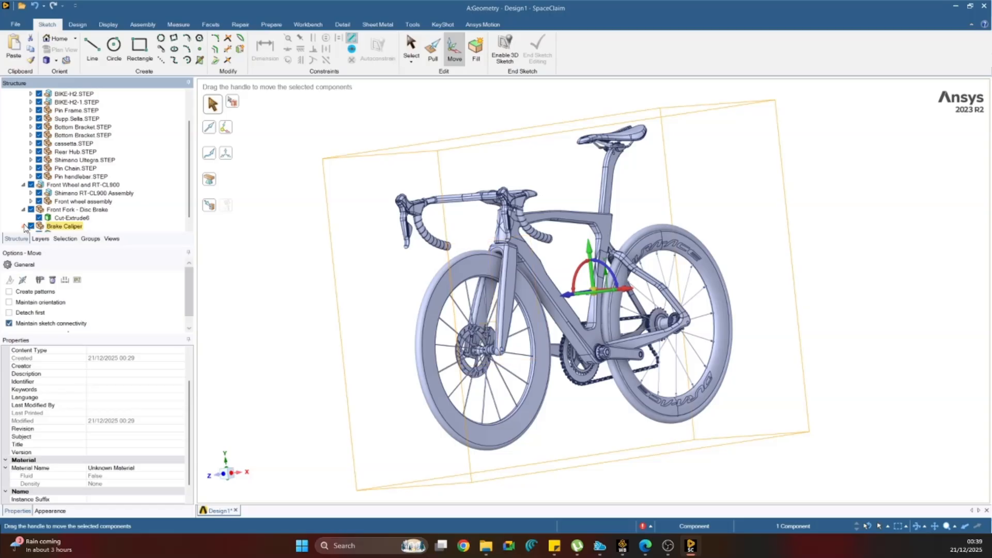
{"action": "left_click", "coordinate": [23, 226]}
{"action": "scroll", "coordinate": [26, 225], "scroll_direction": "down", "scroll_amount": 1}
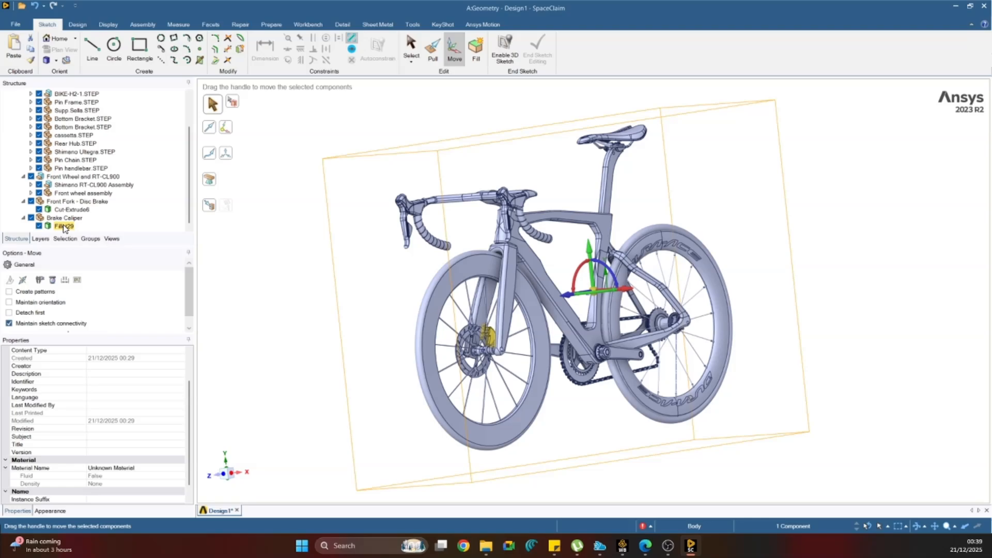
Delete the brake caliper body, Fillet29, together with its emptied Brake Caliper component.
{"action": "middle_click_drag", "start_coordinate": [306, 312], "coordinate": [551, 351]}
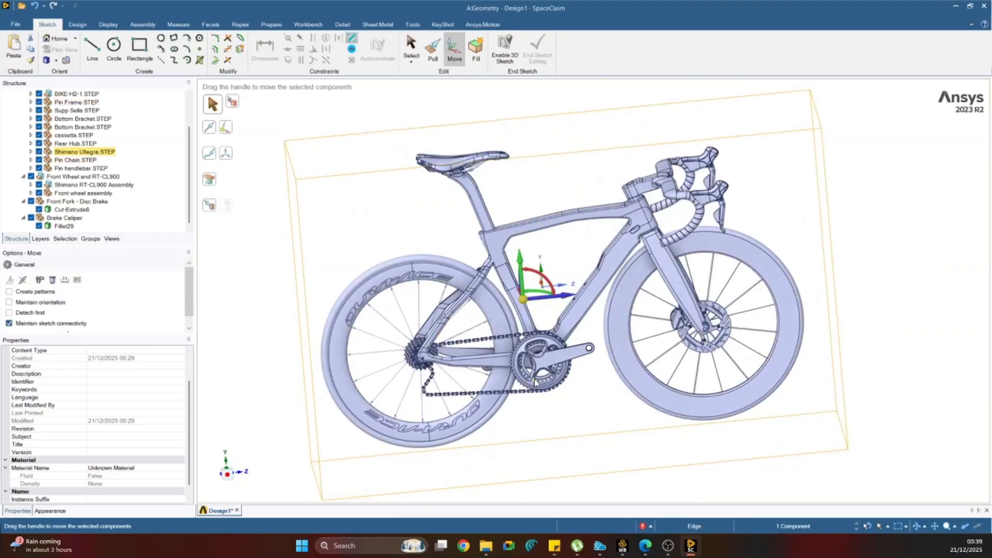
{"action": "scroll", "coordinate": [470, 343], "scroll_direction": "up", "scroll_amount": 5}
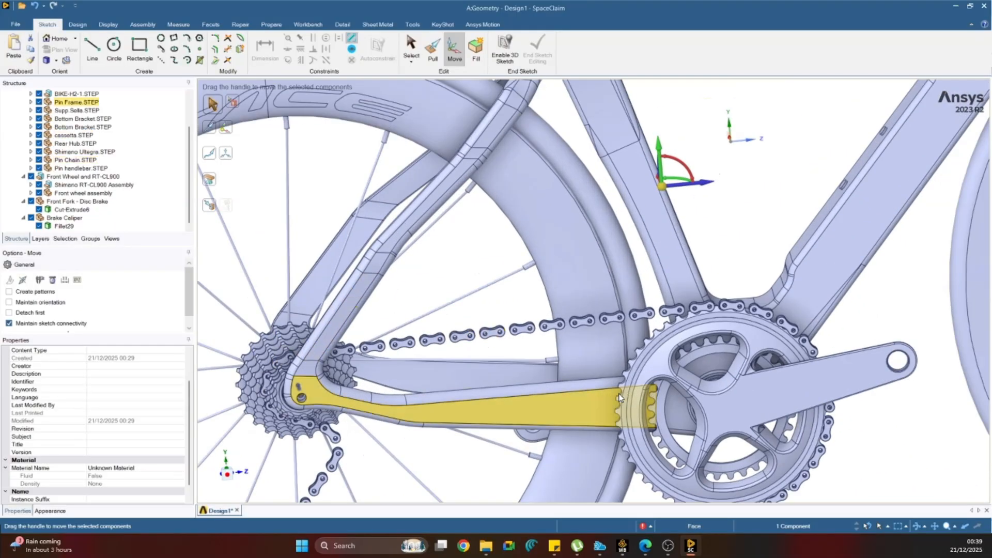
{"action": "middle_click_drag", "start_coordinate": [675, 361], "coordinate": [688, 375]}
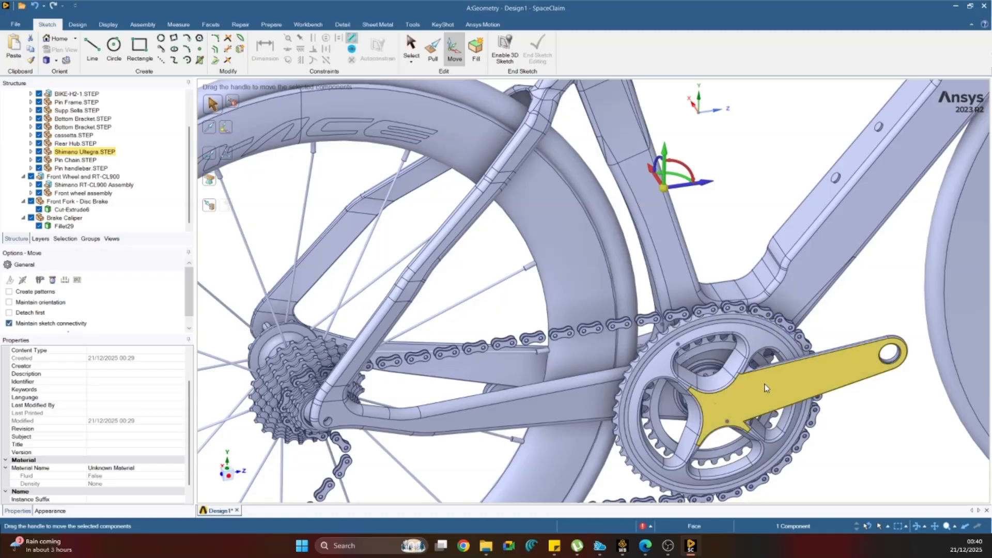
{"action": "scroll", "coordinate": [646, 371], "scroll_direction": "down", "scroll_amount": 8}
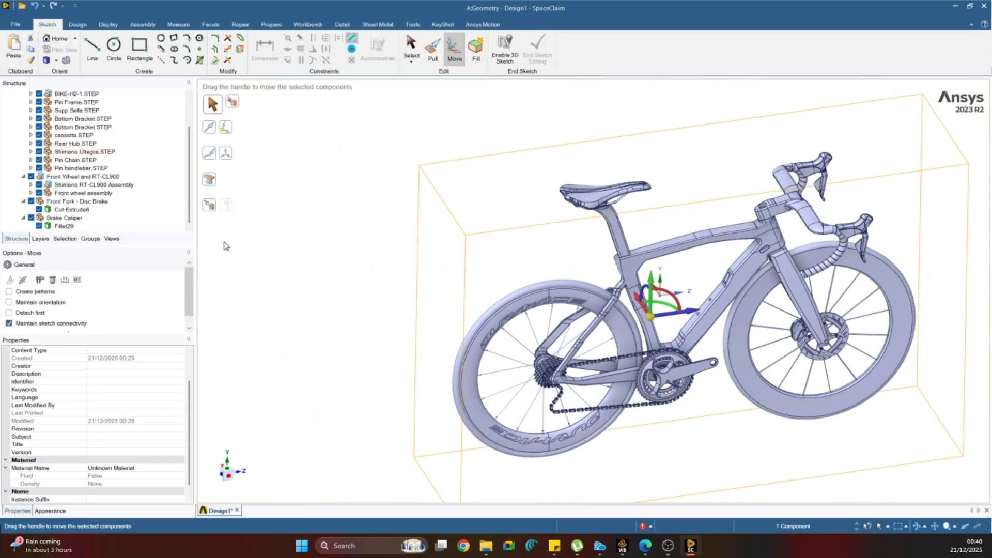
{"action": "left_click", "coordinate": [68, 227]}
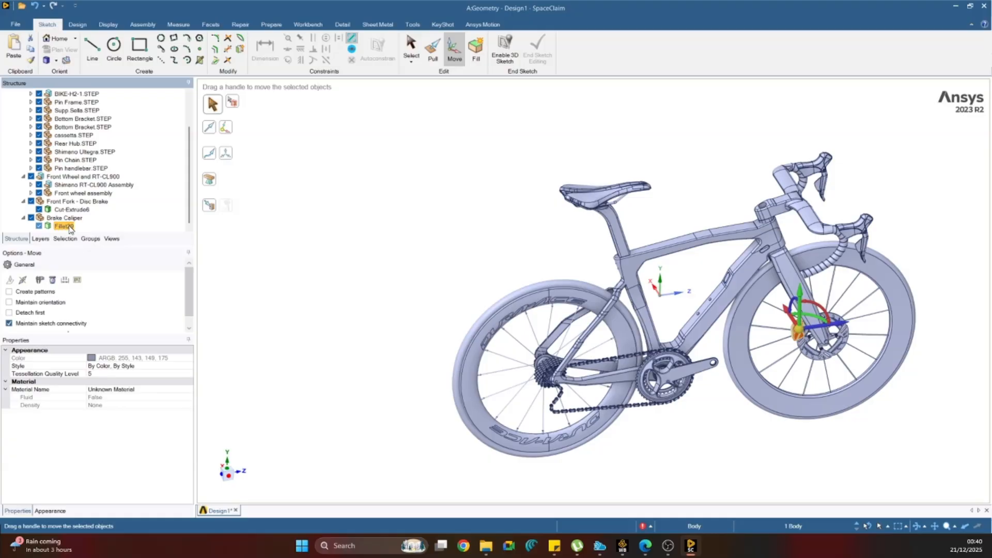
{"action": "key", "text": "Delete"}
{"action": "left_click", "coordinate": [68, 228]}
{"action": "key", "text": "Delete"}
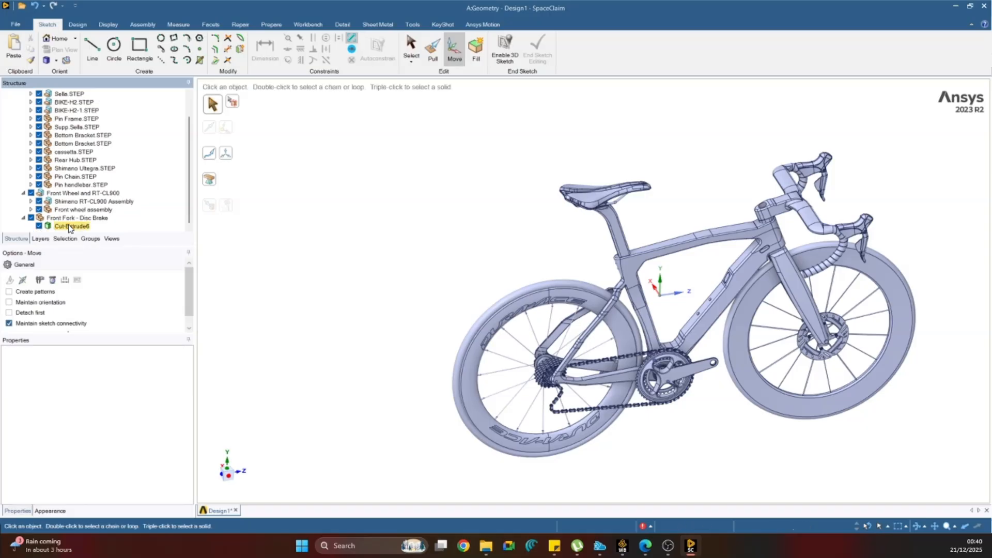
Identify the front fork and front wheel bodies, and delete the Shimano RT-CL900 disc assembly from the front wheel.
{"action": "left_click", "coordinate": [63, 227]}
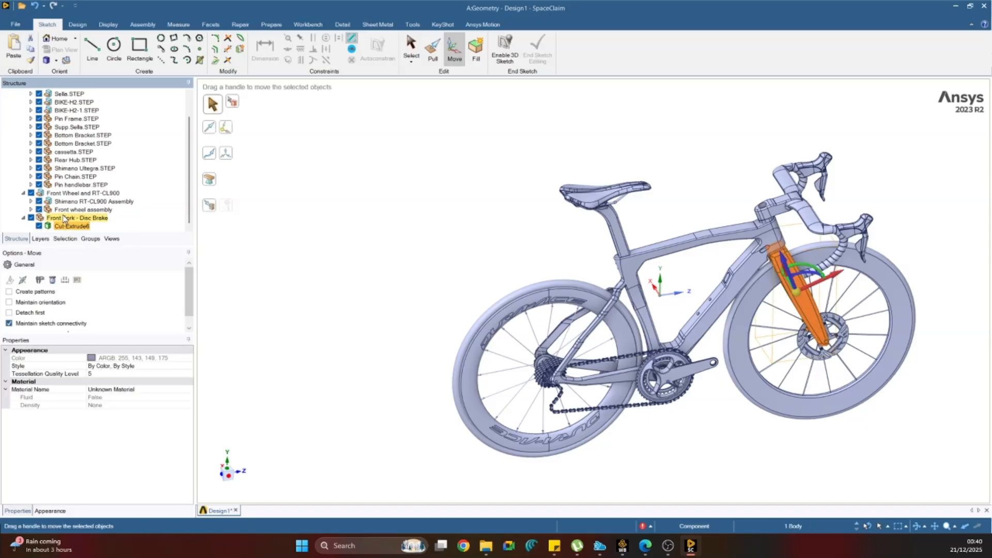
{"action": "left_click", "coordinate": [31, 209]}
{"action": "left_click", "coordinate": [66, 221]}
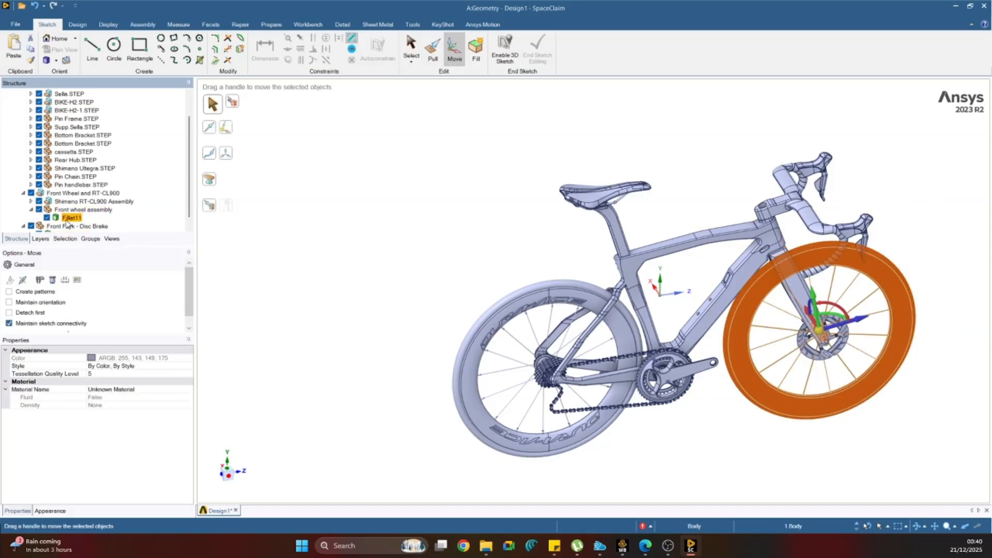
{"action": "left_click", "coordinate": [31, 201]}
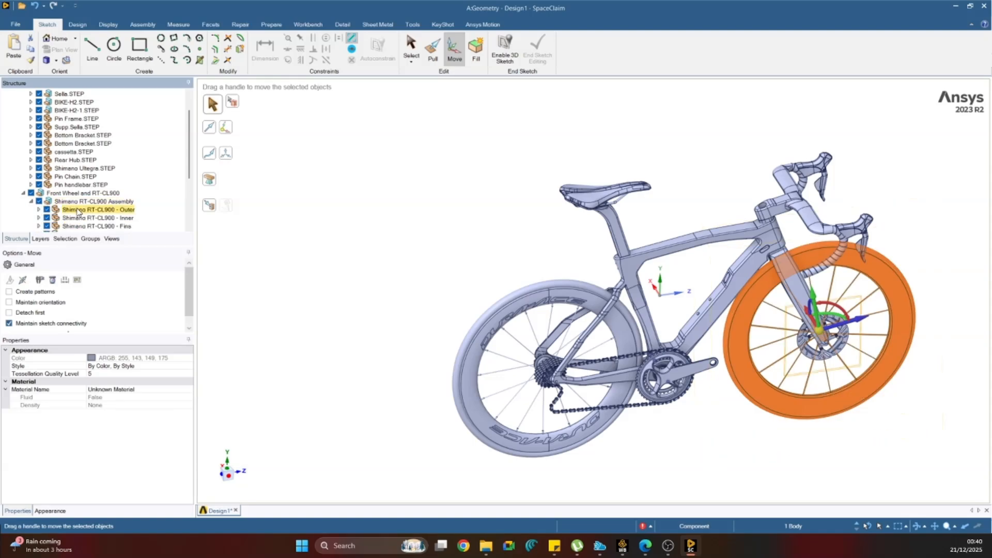
{"action": "left_click", "coordinate": [89, 209]}
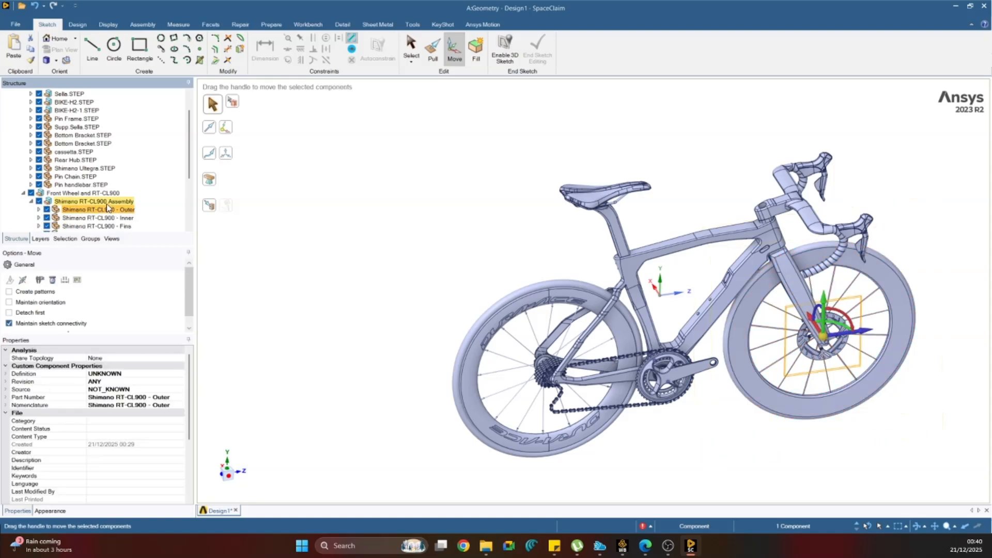
{"action": "left_click", "coordinate": [106, 202]}
{"action": "key", "text": "Delete"}
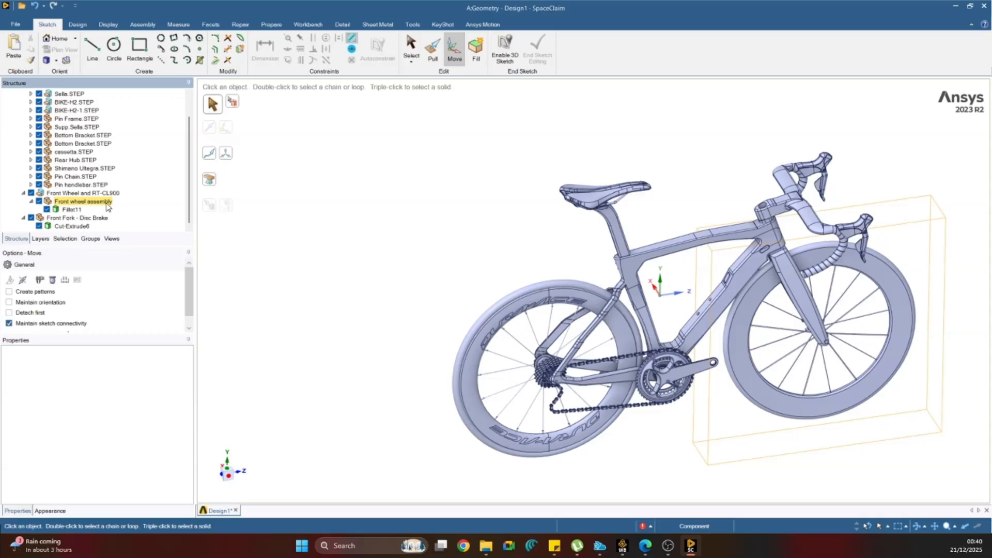
Try deleting the Pin handlebar.STEP component, and undo the deletion.
{"action": "left_click", "coordinate": [64, 186]}
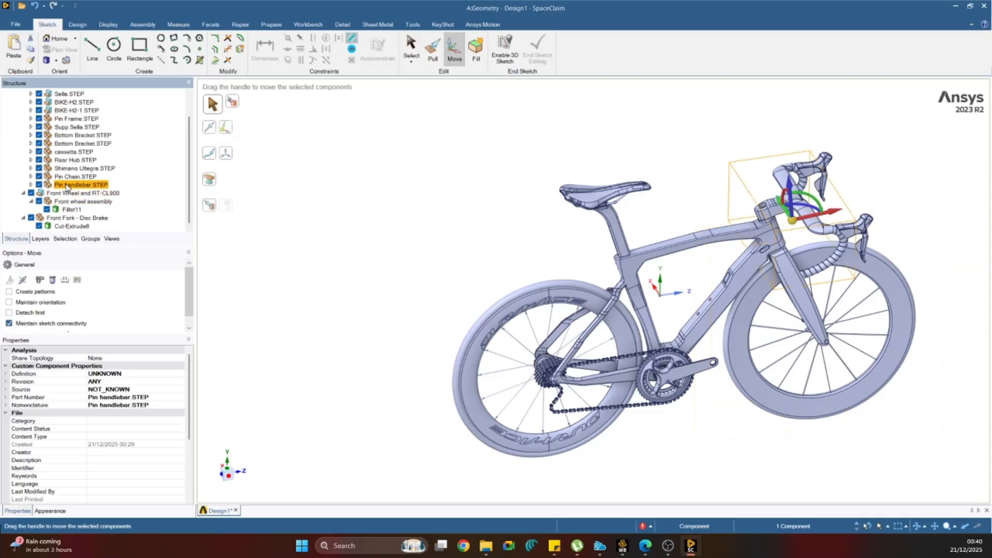
{"action": "key", "text": "Delete"}
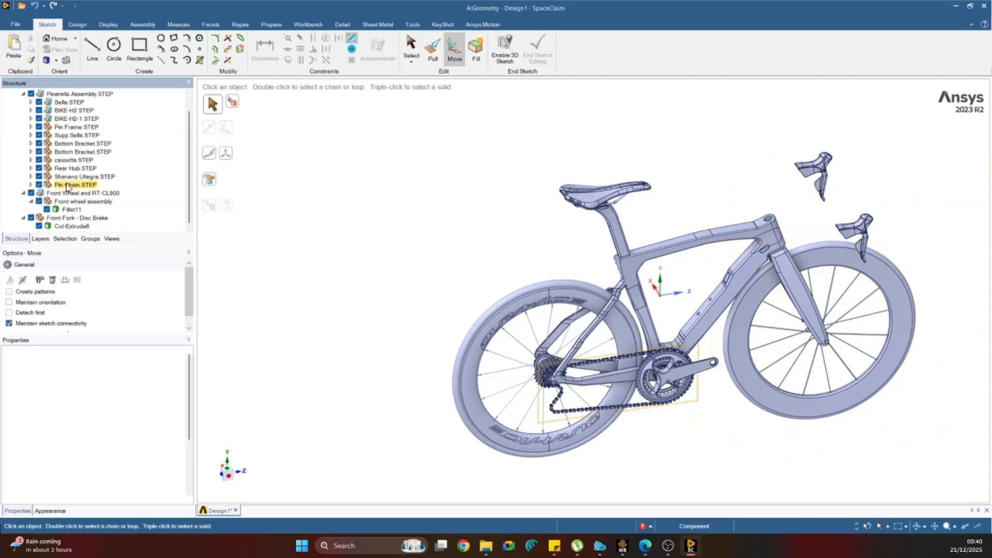
{"action": "key", "text": "ctrl+z"}
Delete the Shimano Ultegra.STEP crankset component from the Pinarello assembly.
{"action": "left_click", "coordinate": [83, 177]}
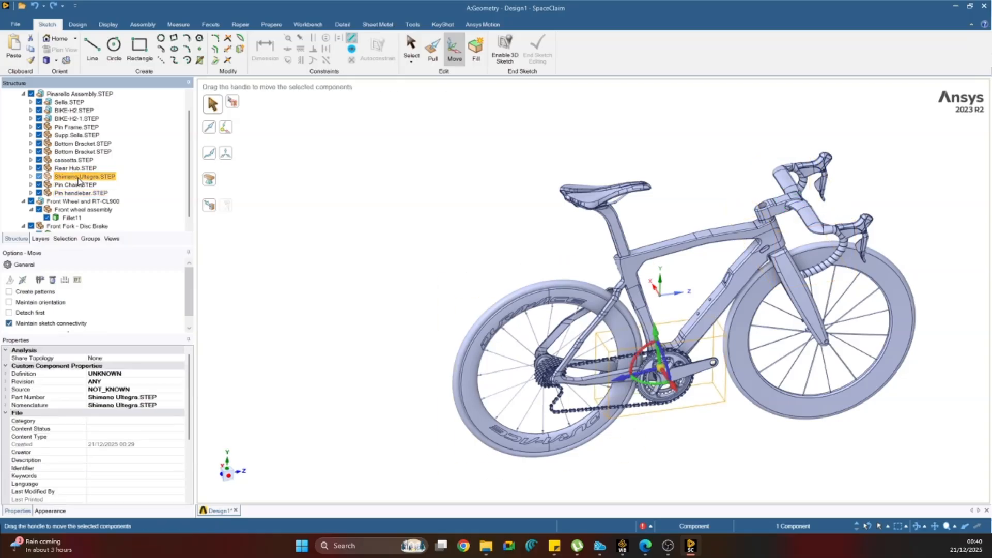
{"action": "key", "text": "Delete"}
Try deleting the Rear Hub.STEP component, and undo the deletion.
{"action": "left_click", "coordinate": [77, 168]}
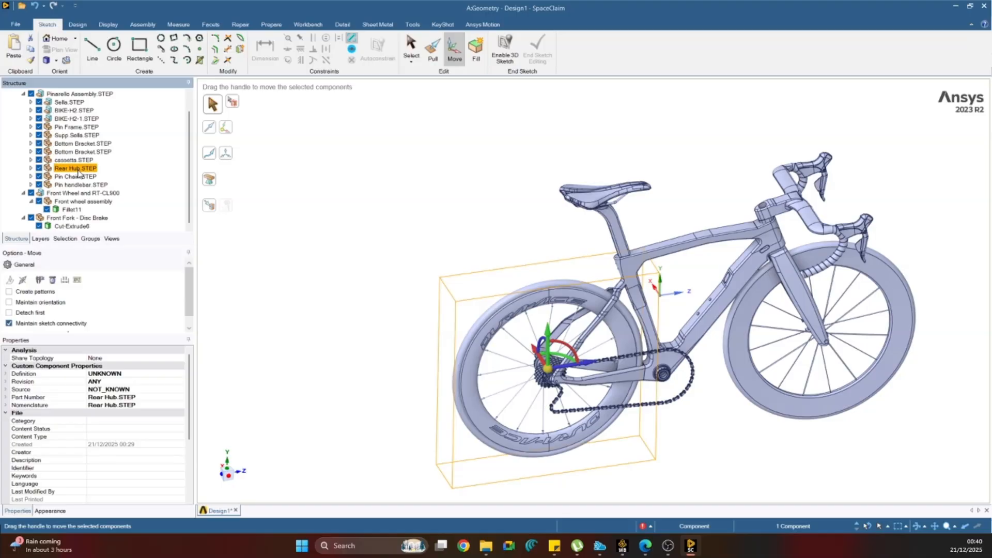
{"action": "key", "text": "Delete"}
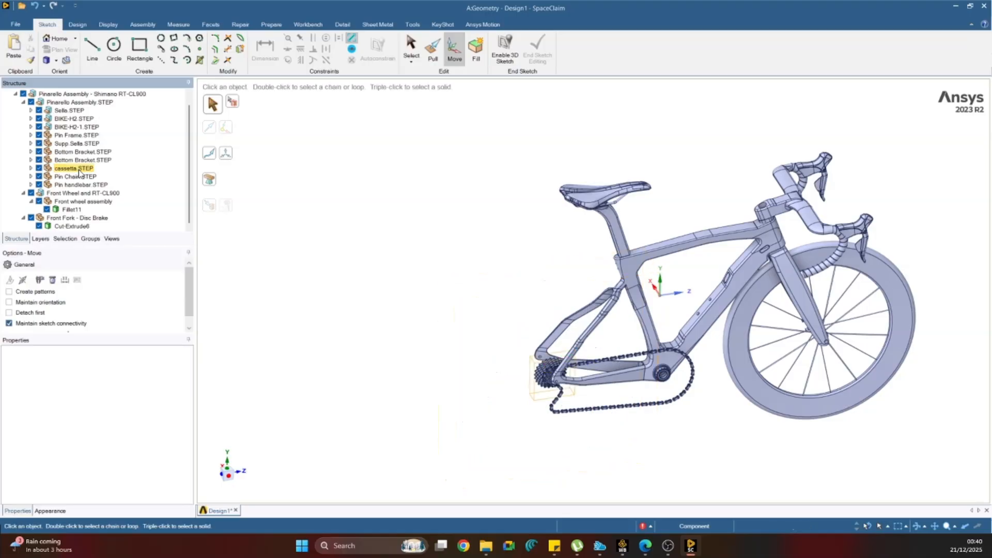
{"action": "key", "text": "ctrl+z"}
Delete the Pin Chain.STEP component, the cassetta.STEP component and the first Bottom Bracket.STEP component.
{"action": "left_click", "coordinate": [80, 176]}
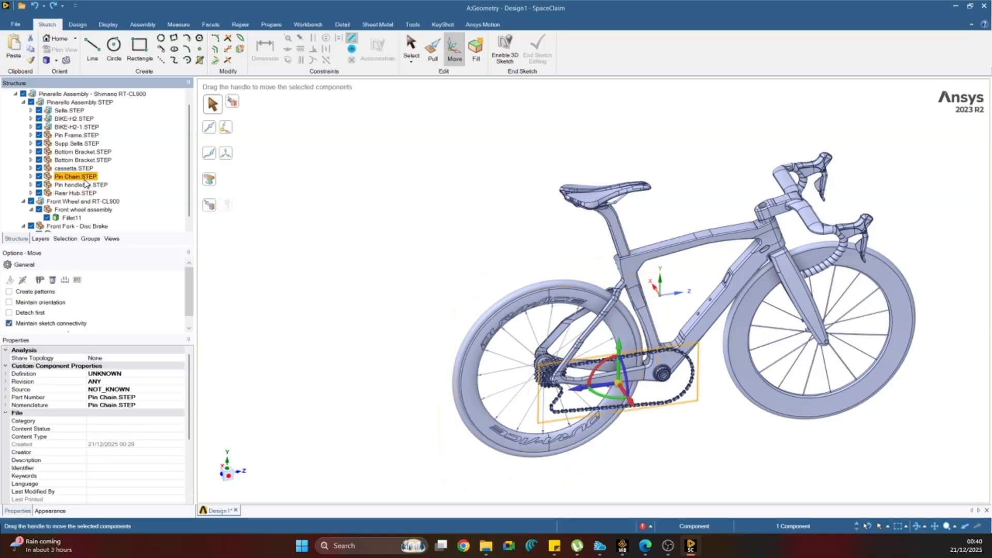
{"action": "key", "text": "Delete"}
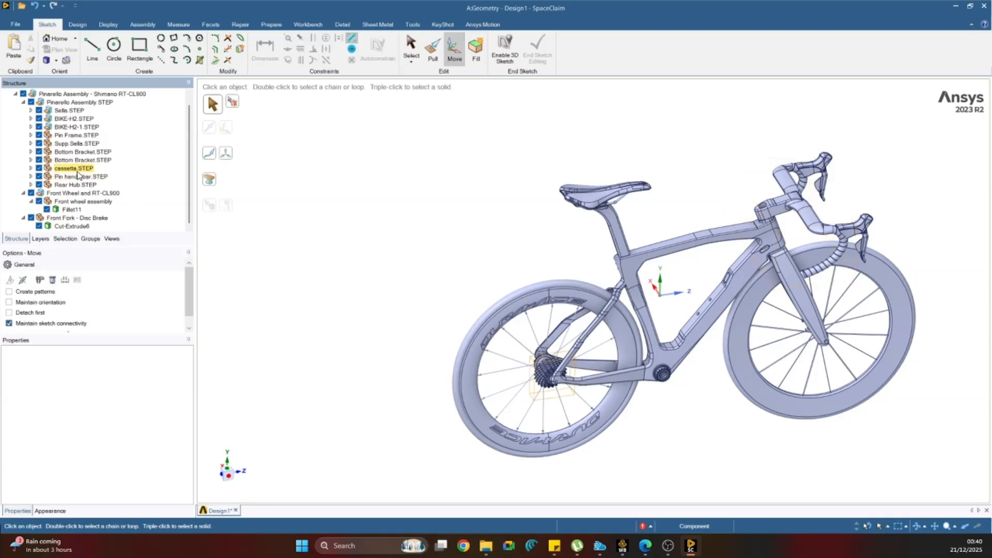
{"action": "left_click", "coordinate": [77, 171]}
{"action": "key", "text": "Delete"}
{"action": "left_click", "coordinate": [78, 162]}
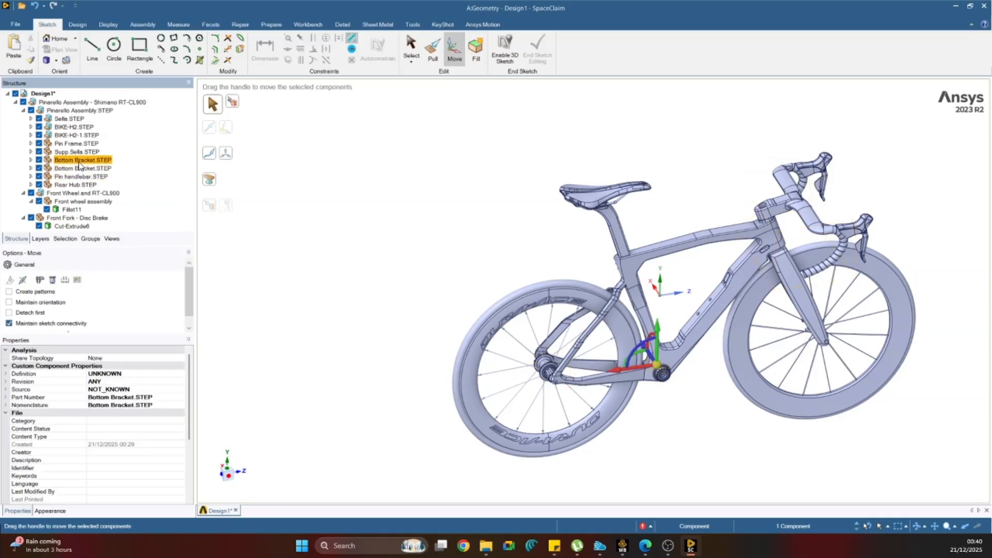
{"action": "key", "text": "Delete"}
Expand BIKE-H2-1.STEP and delete its ST-9070.STEP brake shifter, starting with the lever body.
{"action": "left_click", "coordinate": [83, 154]}
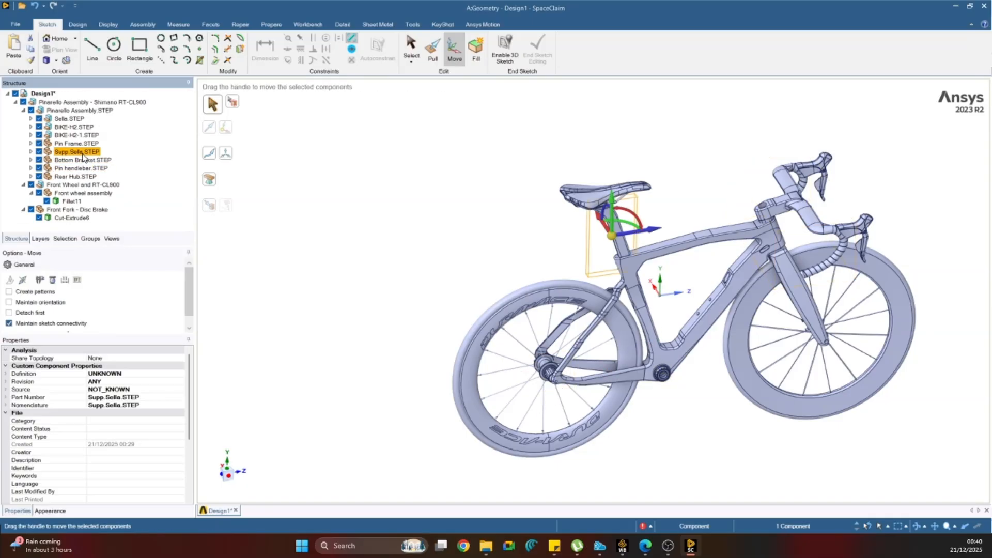
{"action": "left_click", "coordinate": [85, 146]}
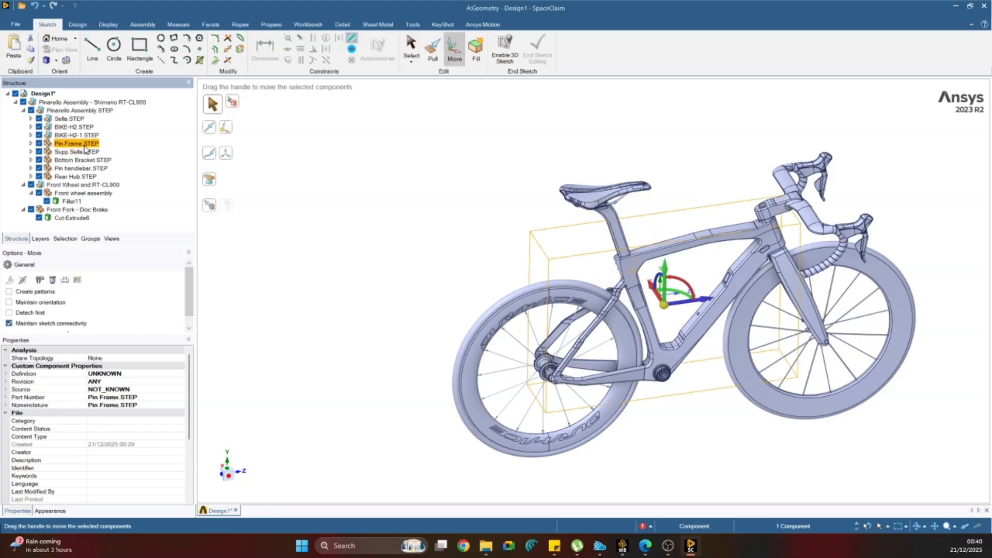
{"action": "left_click", "coordinate": [31, 135]}
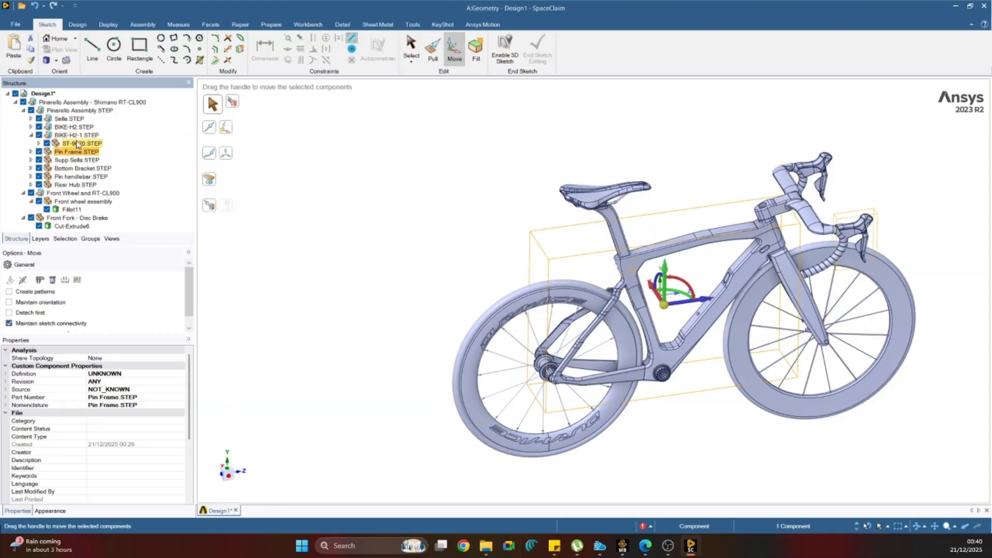
{"action": "left_click", "coordinate": [38, 144]}
{"action": "left_click", "coordinate": [77, 151]}
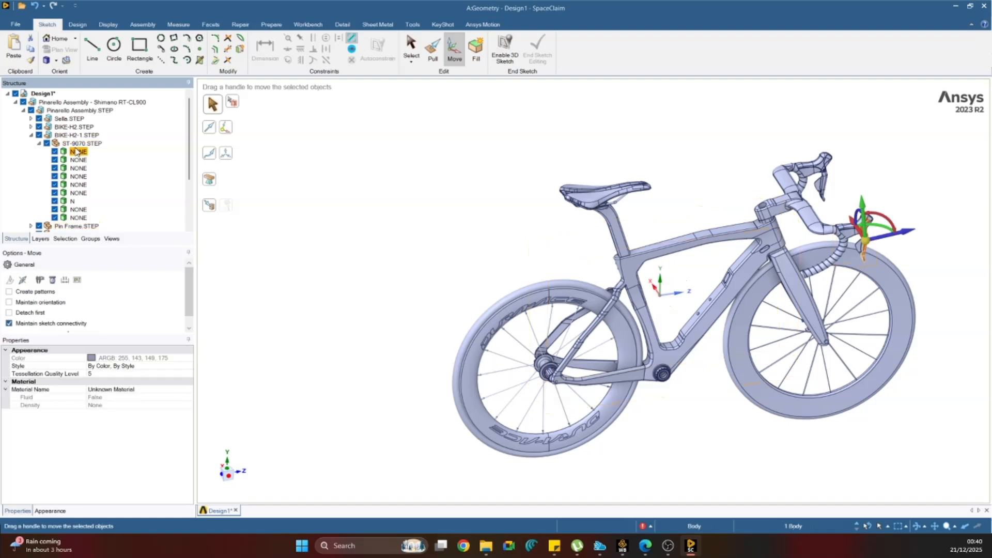
{"action": "key", "text": "Delete"}
{"action": "left_click", "coordinate": [78, 152]}
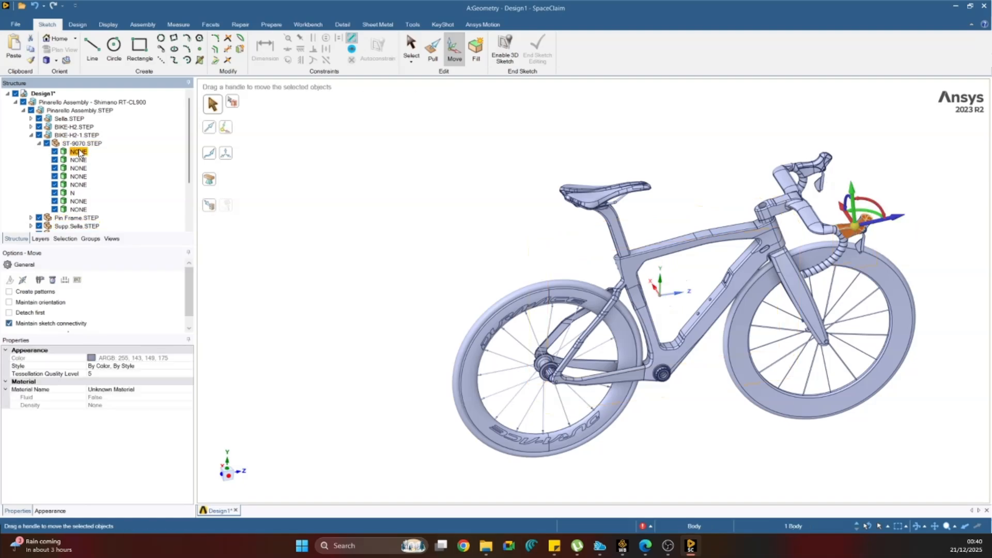
{"action": "left_click", "coordinate": [87, 144]}
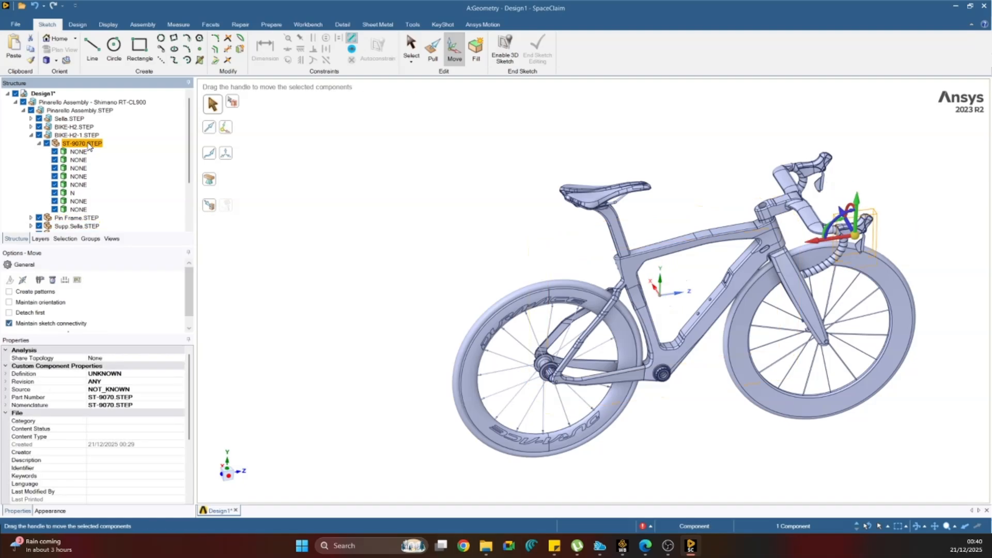
{"action": "key", "text": "Delete"}
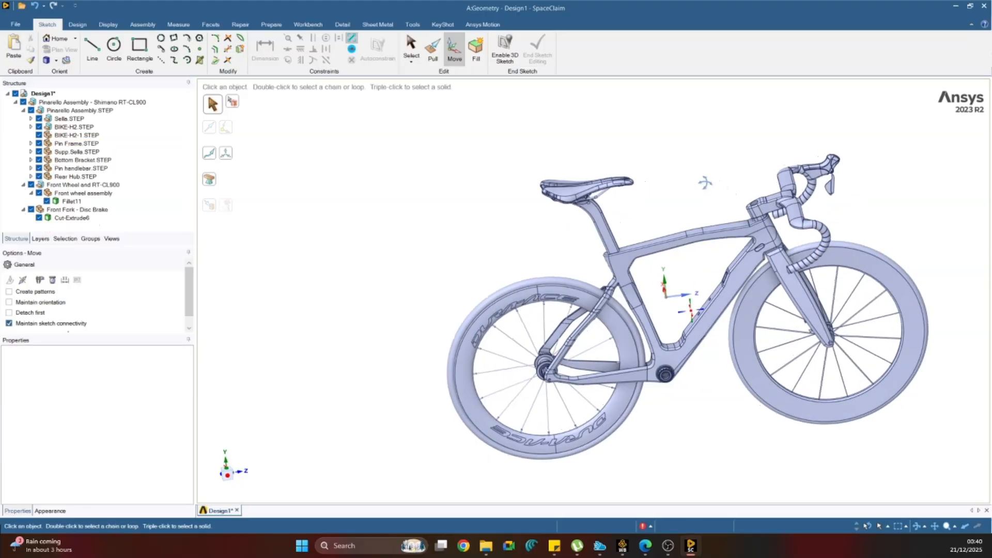
Delete the other brake shifter component, BIKE-H2.STEP, from the handlebar.
{"action": "scroll", "coordinate": [871, 172], "scroll_direction": "up", "scroll_amount": 5}
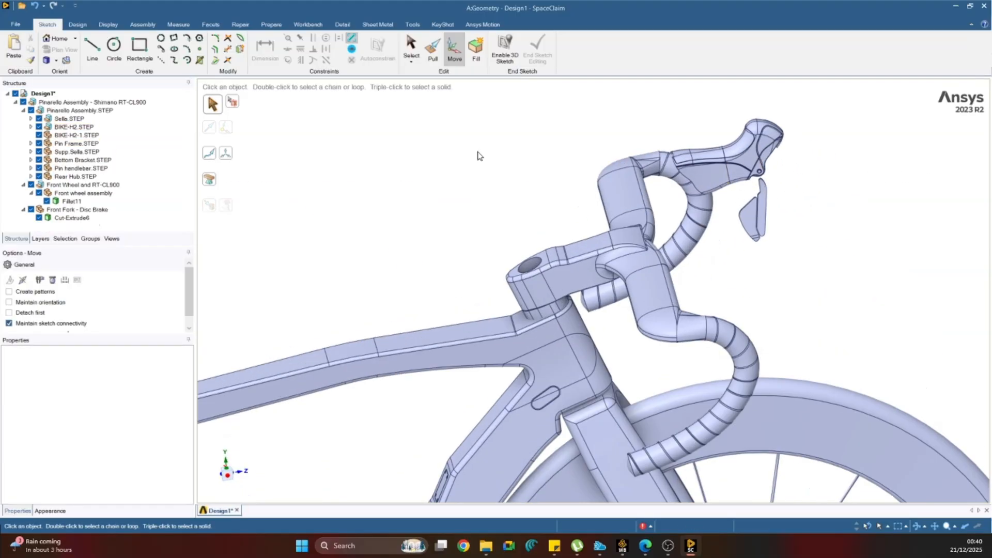
{"action": "left_click", "coordinate": [48, 136]}
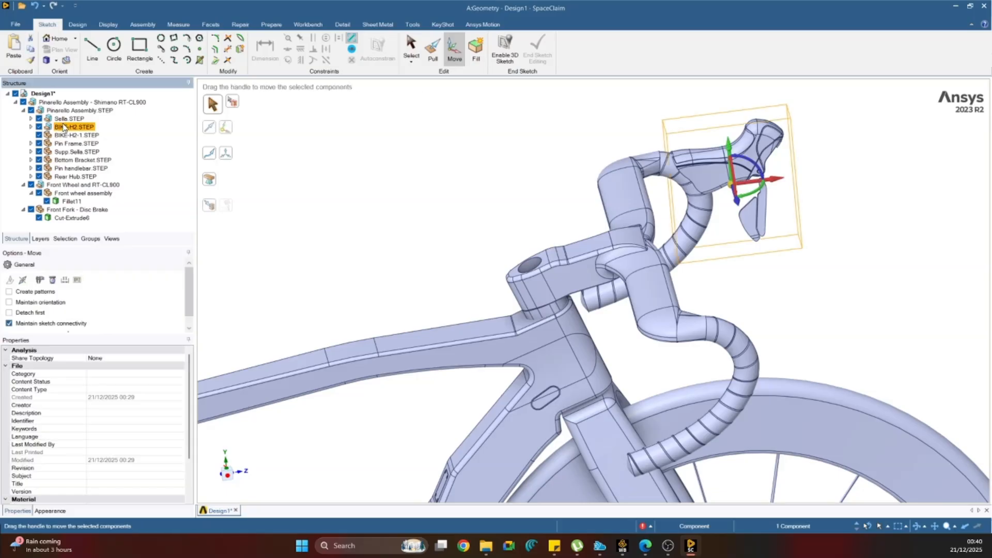
{"action": "key", "text": "Delete"}
{"action": "scroll", "coordinate": [476, 269], "scroll_direction": "down", "scroll_amount": 5}
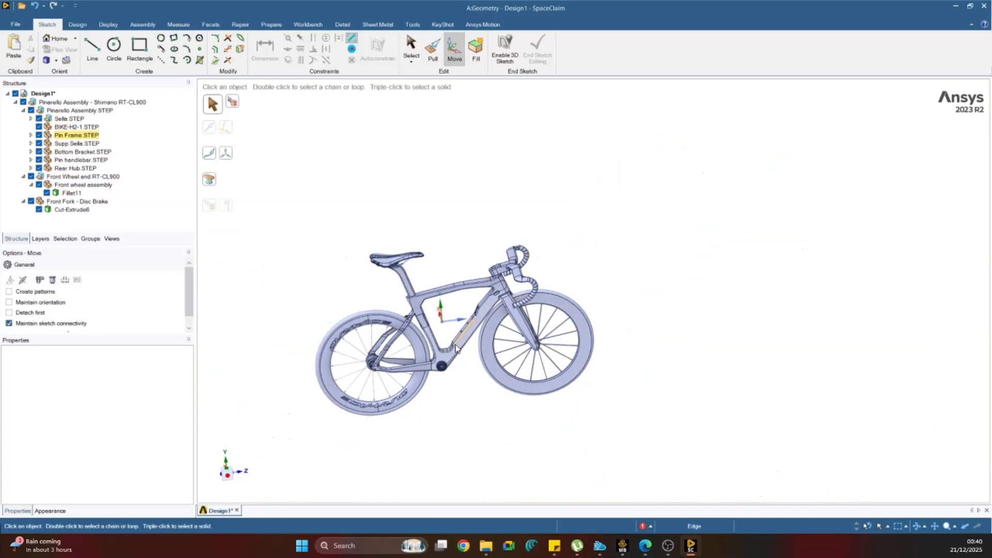
{"action": "scroll", "coordinate": [527, 288], "scroll_direction": "up", "scroll_amount": 5}
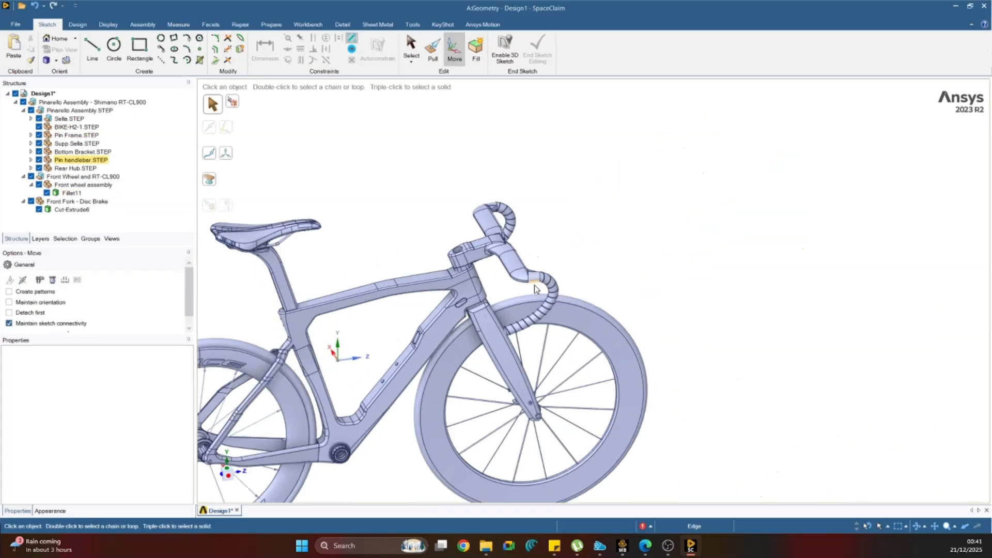
{"action": "scroll", "coordinate": [548, 283], "scroll_direction": "down", "scroll_amount": 5}
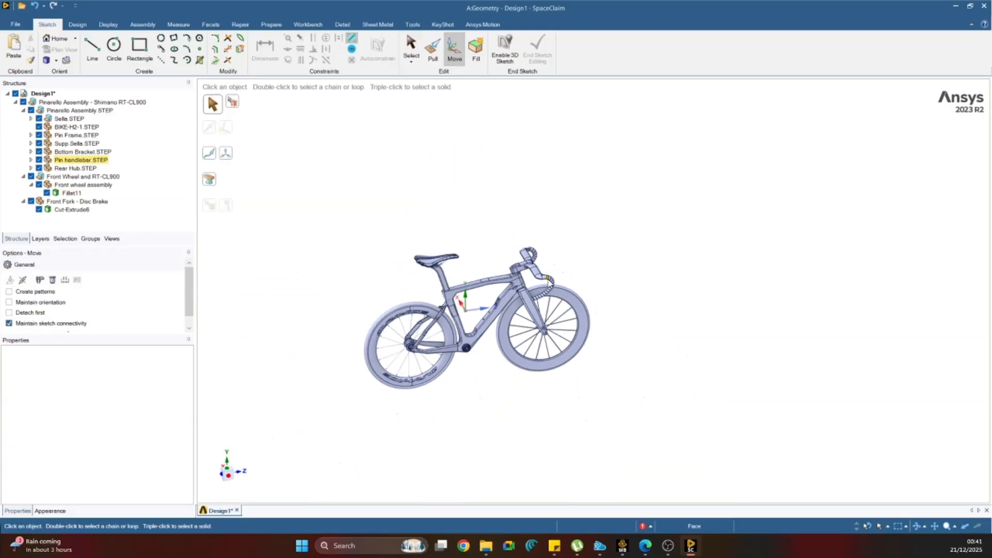
{"action": "scroll", "coordinate": [470, 325], "scroll_direction": "up", "scroll_amount": 5}
{"action": "middle_click_drag", "start_coordinate": [469, 325], "coordinate": [434, 327]}
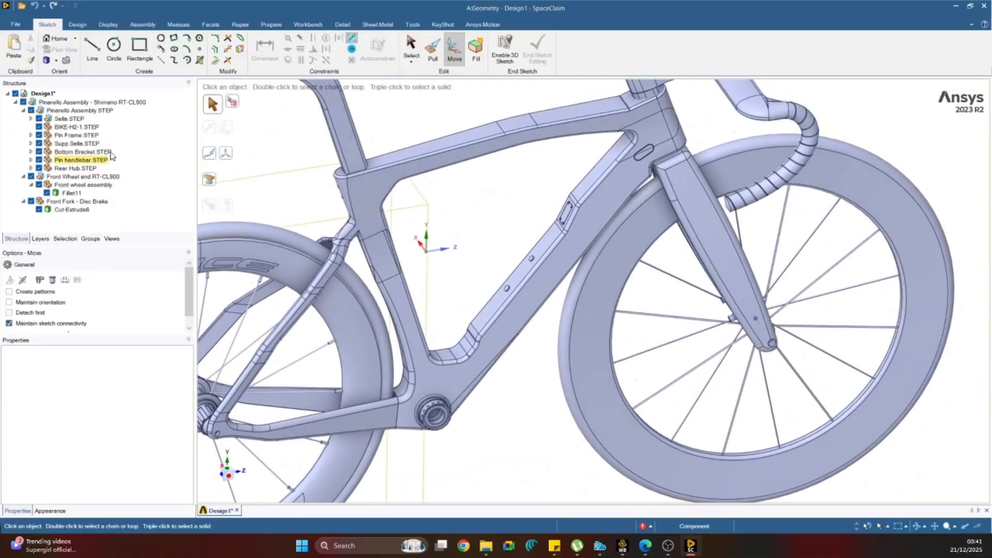
Expand Sella.STEP and hide the 13-12103 seatpost clamp base to examine the clamp parts beneath the saddle.
{"action": "left_click", "coordinate": [31, 118]}
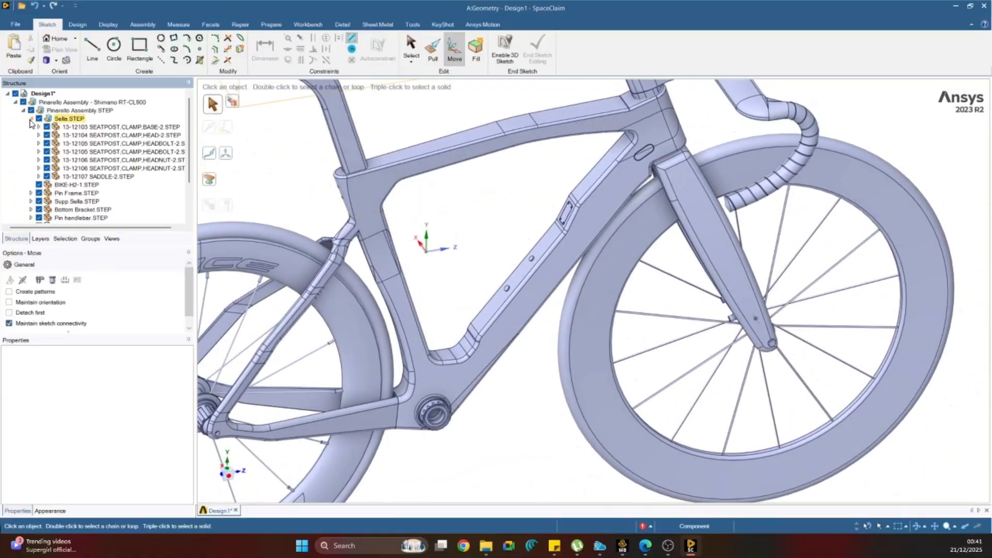
{"action": "left_click", "coordinate": [75, 128]}
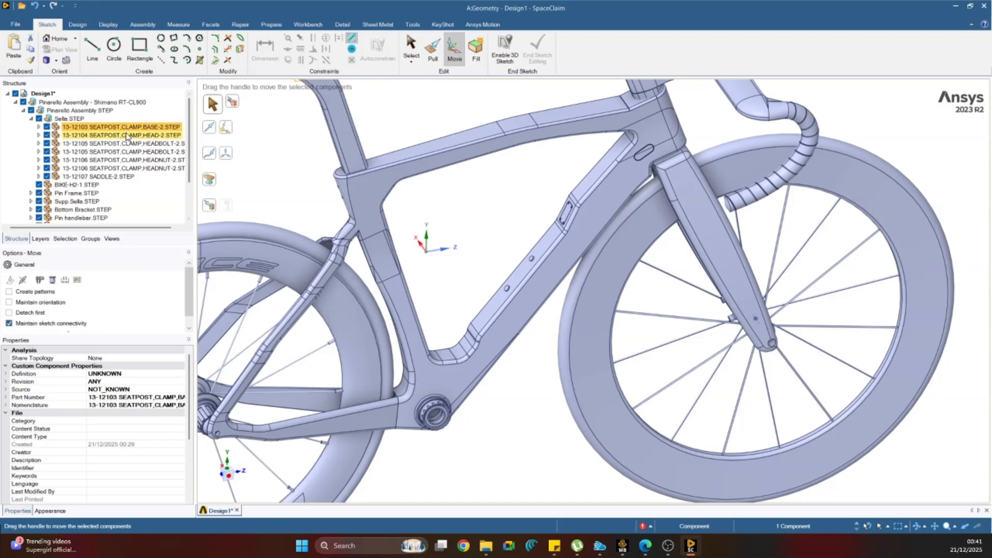
{"action": "left_click", "coordinate": [47, 127]}
{"action": "scroll", "coordinate": [264, 181], "scroll_direction": "down", "scroll_amount": 6}
{"action": "scroll", "coordinate": [271, 151], "scroll_direction": "up", "scroll_amount": 7}
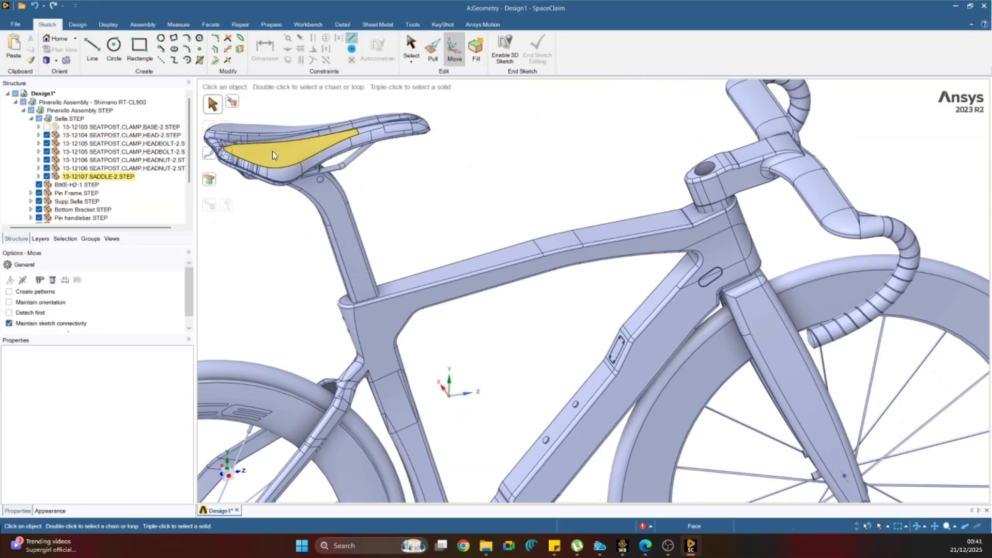
{"action": "scroll", "coordinate": [282, 191], "scroll_direction": "down", "scroll_amount": 5}
{"action": "scroll", "coordinate": [312, 229], "scroll_direction": "up", "scroll_amount": 8}
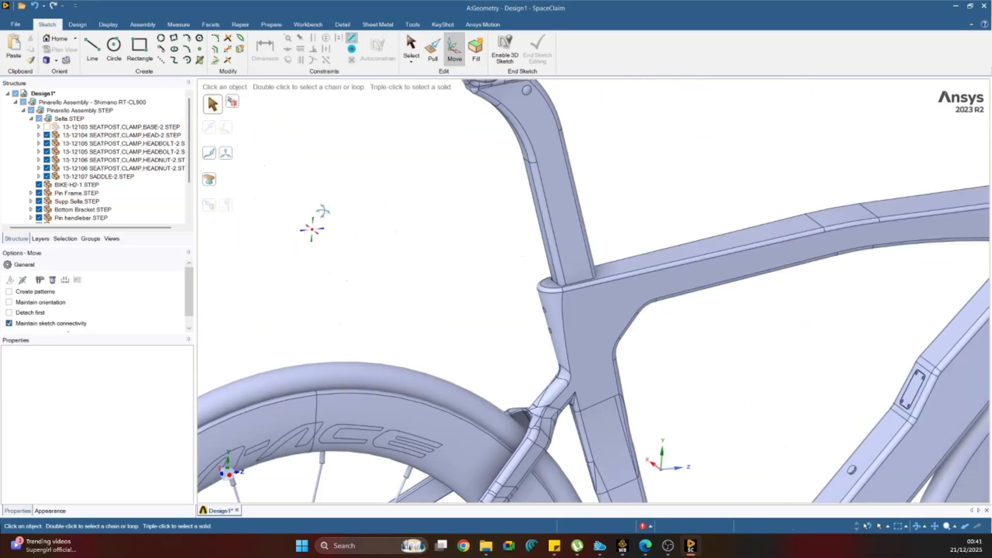
{"action": "scroll", "coordinate": [312, 229], "scroll_direction": "down", "scroll_amount": 6}
{"action": "scroll", "coordinate": [457, 303], "scroll_direction": "up", "scroll_amount": 7}
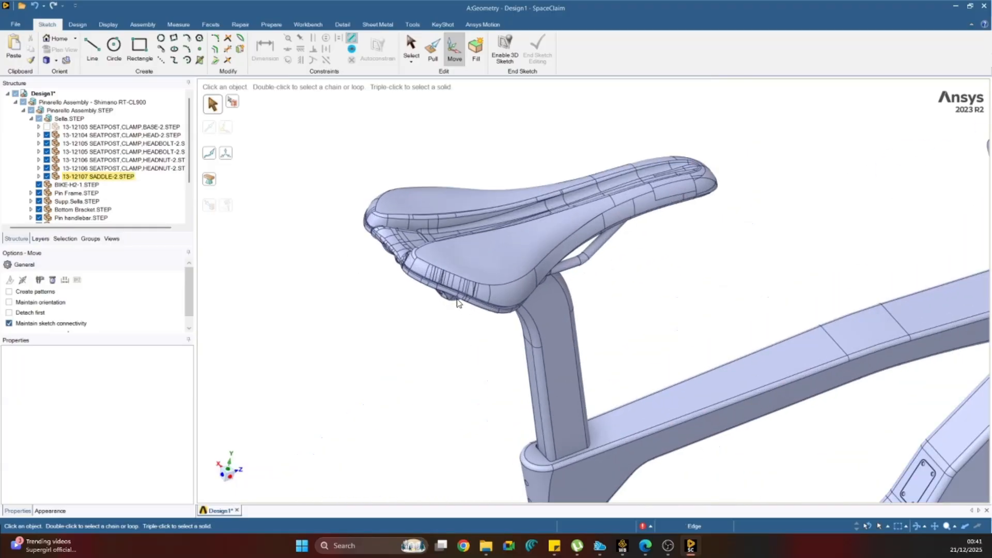
{"action": "middle_click_drag", "start_coordinate": [458, 303], "coordinate": [522, 261]}
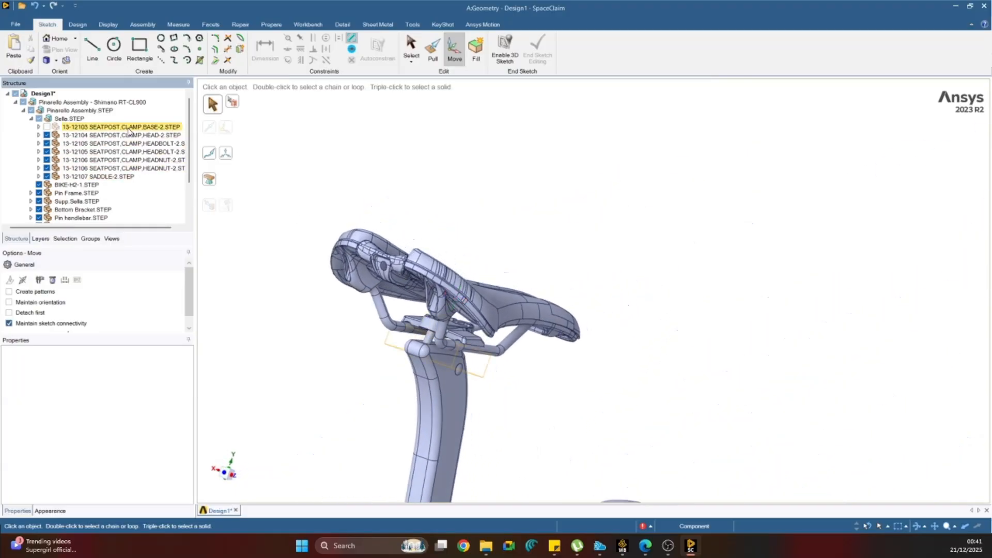
Delete the seatpost clamp components from Sella.STEP: the base, the head, both head bolts and both head nuts.
{"action": "left_click", "coordinate": [129, 129]}
{"action": "key", "text": "Delete"}
{"action": "left_click", "coordinate": [128, 132]}
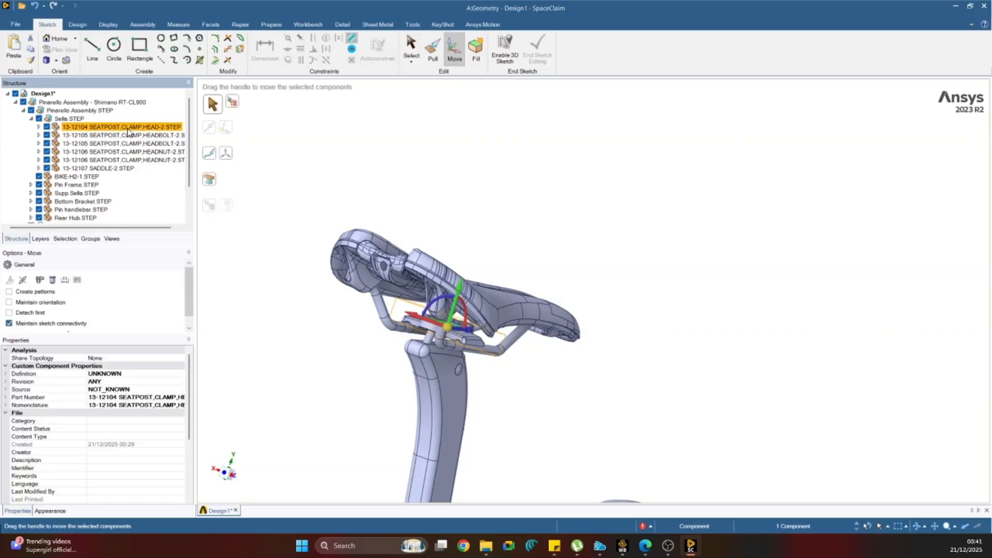
{"action": "key", "text": "Delete"}
{"action": "left_click", "coordinate": [129, 132]}
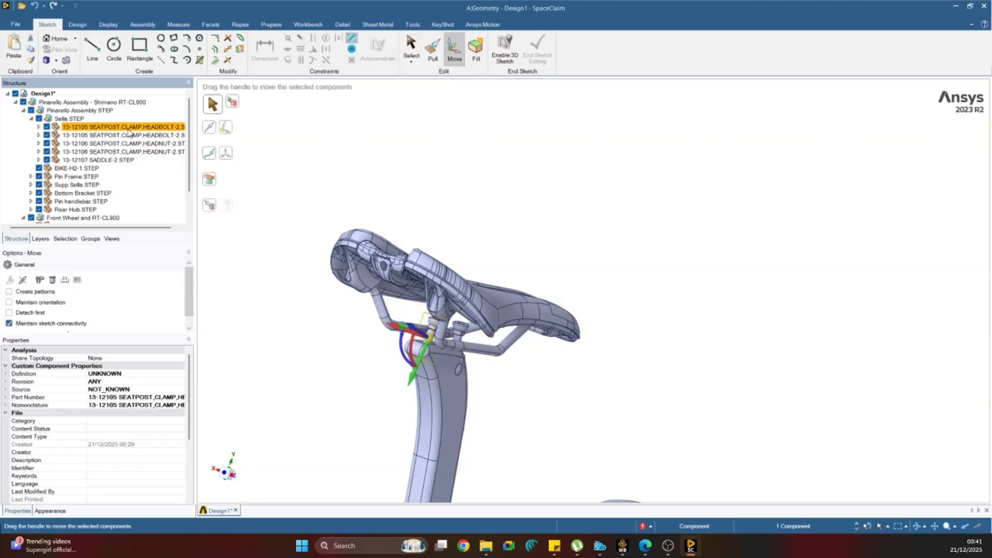
{"action": "key", "text": "Delete"}
{"action": "left_click", "coordinate": [129, 131]}
{"action": "key", "text": "Delete"}
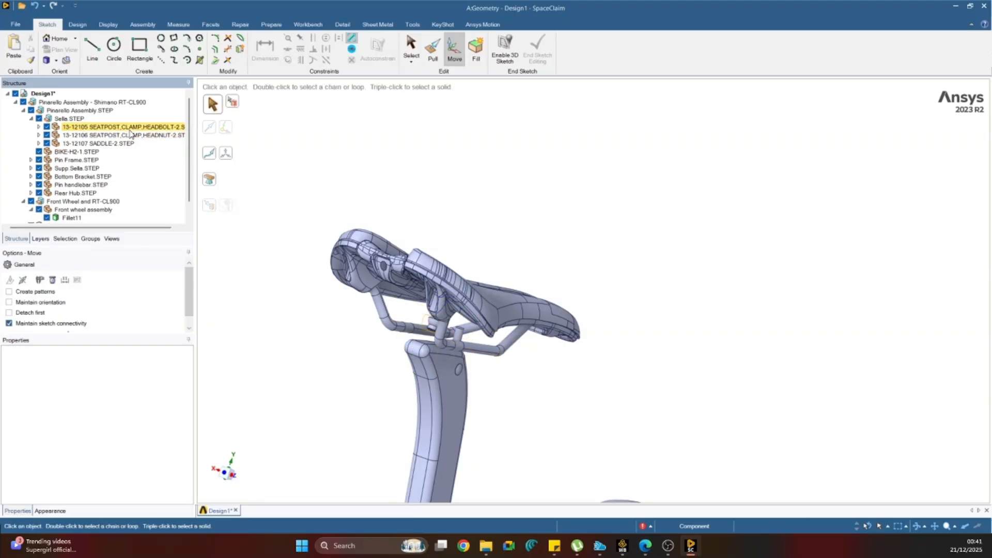
{"action": "left_click", "coordinate": [130, 132]}
{"action": "key", "text": "Delete"}
{"action": "left_click", "coordinate": [130, 133]}
{"action": "key", "text": "Delete"}
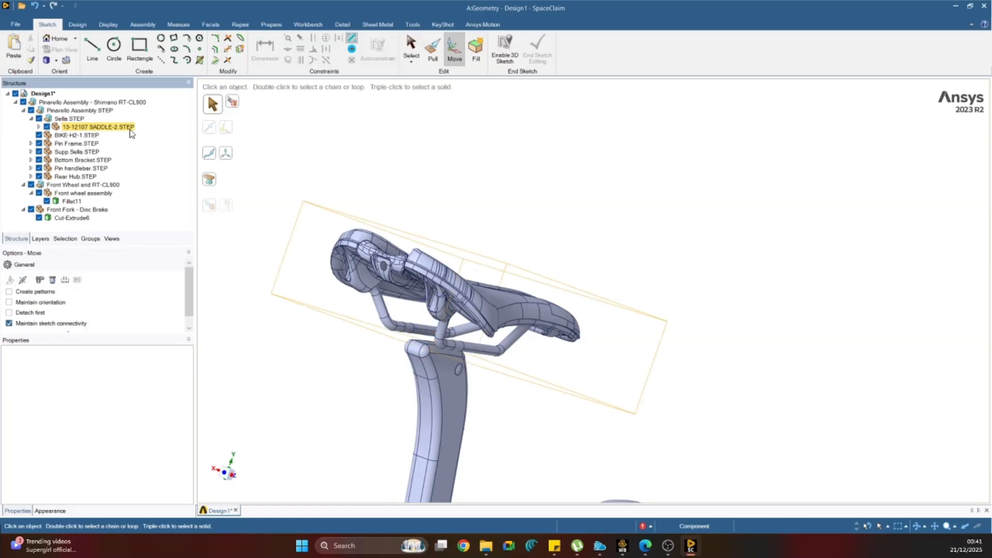
Try deleting the 13-12107 SADDLE-2.STEP component, and undo the deletion.
{"action": "left_click", "coordinate": [125, 133]}
{"action": "key", "text": "Delete"}
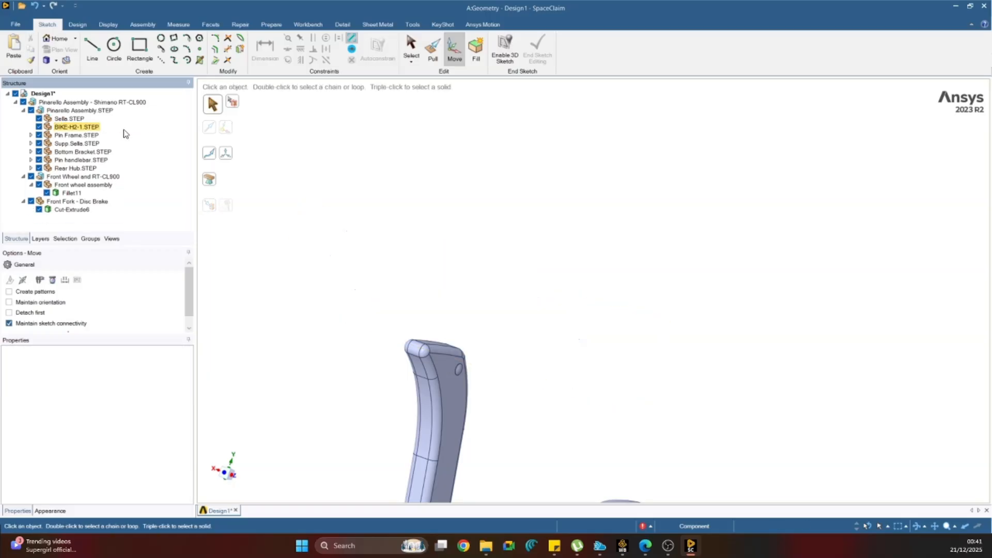
{"action": "key", "text": "ctrl+z"}
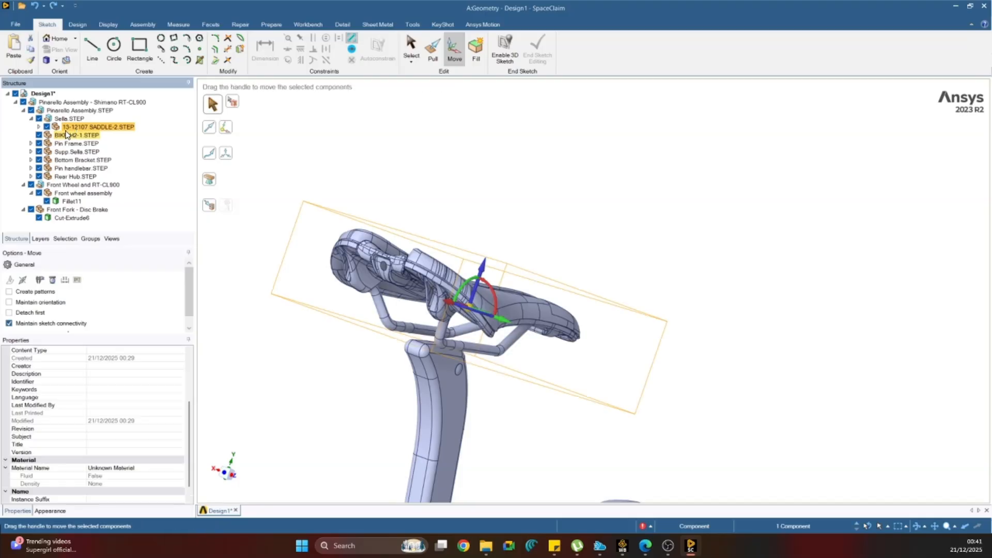
Delete the three bodies named NONE, including the saddle rails and rear bracket, from 13-12107 SADDLE-2.STEP, keeping the seat body N.
{"action": "left_click", "coordinate": [38, 127]}
{"action": "left_click", "coordinate": [73, 135]}
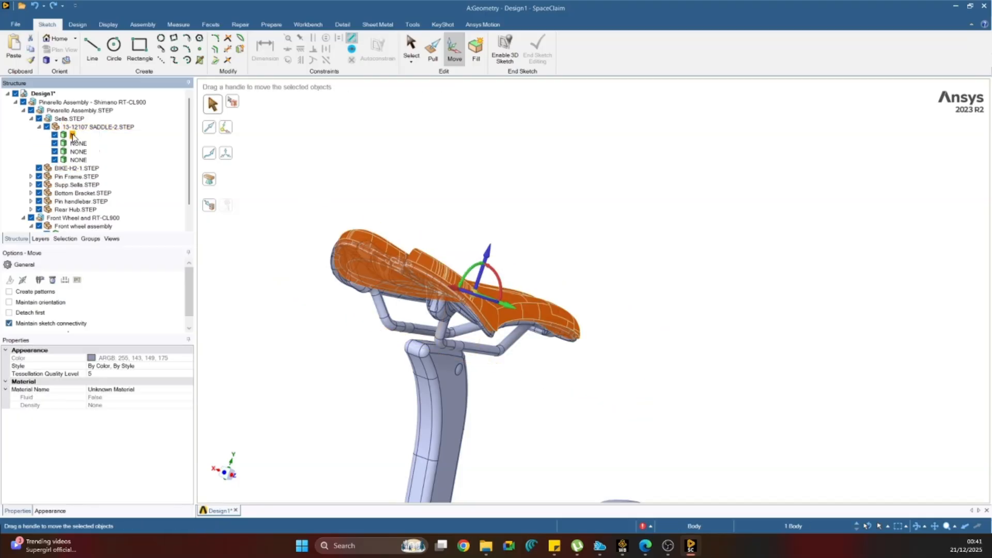
{"action": "left_click", "coordinate": [74, 144]}
{"action": "key", "text": "Delete"}
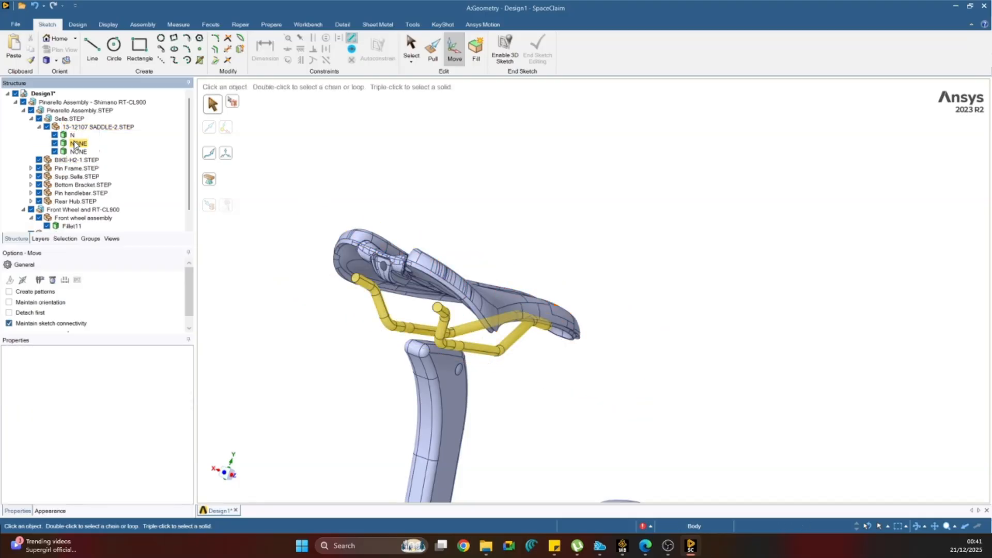
{"action": "left_click", "coordinate": [76, 144]}
{"action": "key", "text": "Delete"}
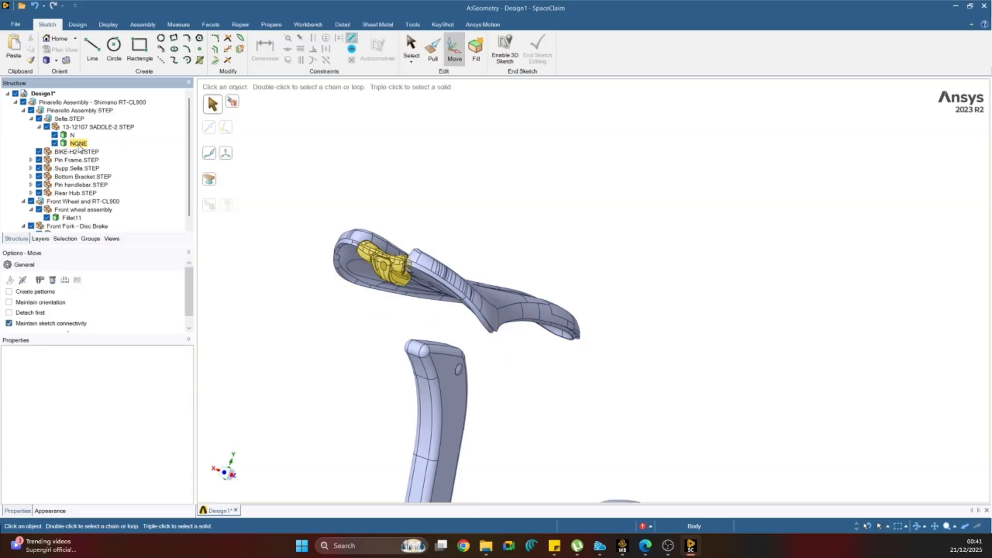
{"action": "left_click", "coordinate": [79, 144]}
{"action": "key", "text": "Delete"}
{"action": "scroll", "coordinate": [369, 230], "scroll_direction": "up", "scroll_amount": 3}
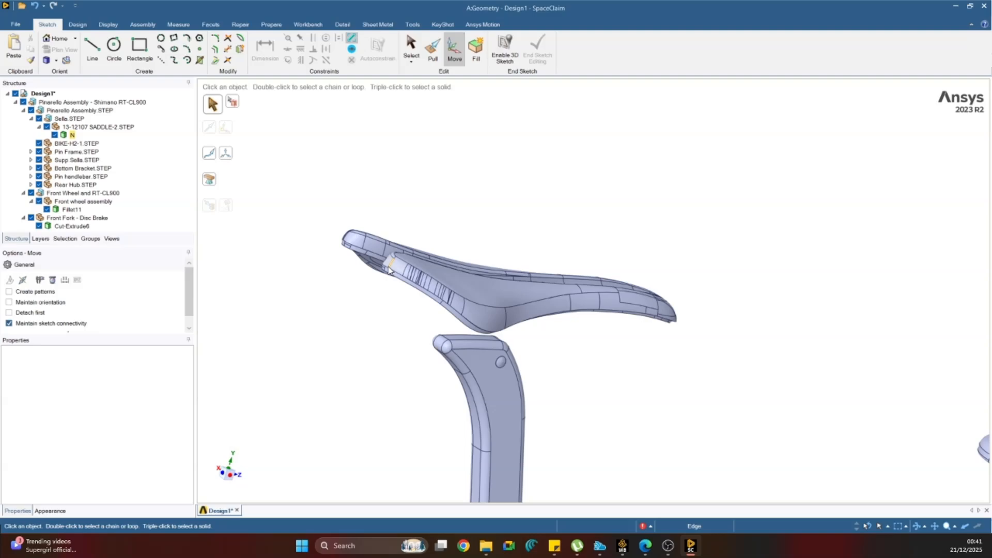
Examine the remaining saddle body above the seatpost, both close up and together with the whole bike.
{"action": "scroll", "coordinate": [389, 270], "scroll_direction": "down", "scroll_amount": 3}
{"action": "scroll", "coordinate": [388, 270], "scroll_direction": "up", "scroll_amount": 3}
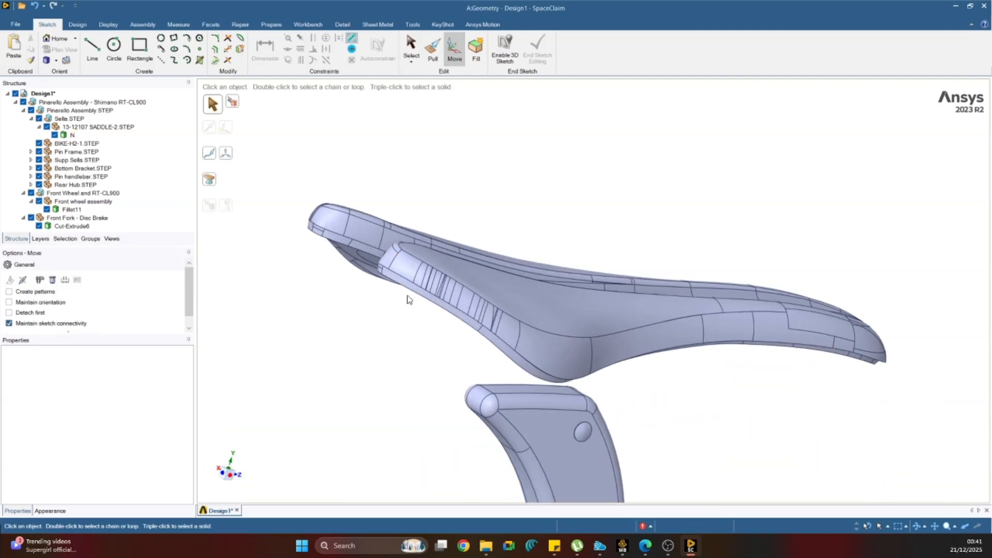
{"action": "middle_click_drag", "start_coordinate": [412, 298], "coordinate": [483, 289]}
{"action": "scroll", "coordinate": [383, 333], "scroll_direction": "down", "scroll_amount": 4}
{"action": "middle_click_drag", "start_coordinate": [341, 327], "coordinate": [305, 335]}
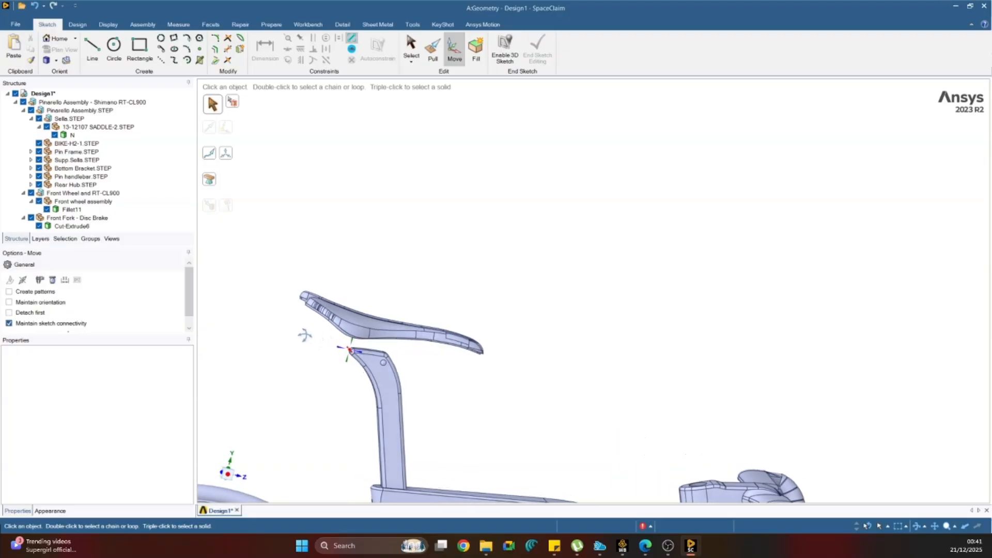
{"action": "scroll", "coordinate": [305, 338], "scroll_direction": "down", "scroll_amount": 3}
{"action": "scroll", "coordinate": [326, 370], "scroll_direction": "down", "scroll_amount": 4}
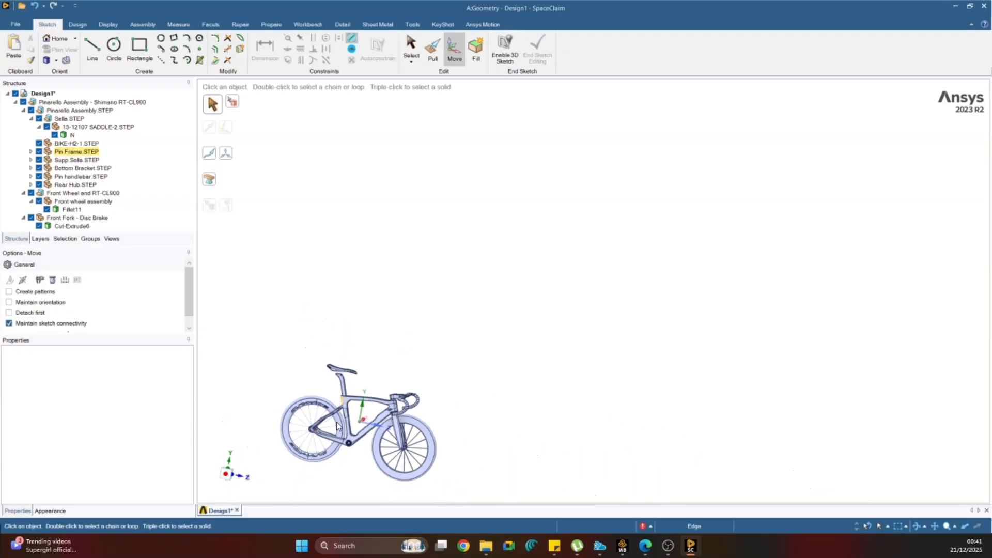
Delete the neck face joining the front wheel hub to its end cap beside the fork leg without brake mounts.
{"action": "scroll", "coordinate": [301, 468], "scroll_direction": "up", "scroll_amount": 5}
{"action": "middle_click_drag", "start_coordinate": [482, 364], "coordinate": [516, 356]}
{"action": "scroll", "coordinate": [715, 352], "scroll_direction": "up", "scroll_amount": 6}
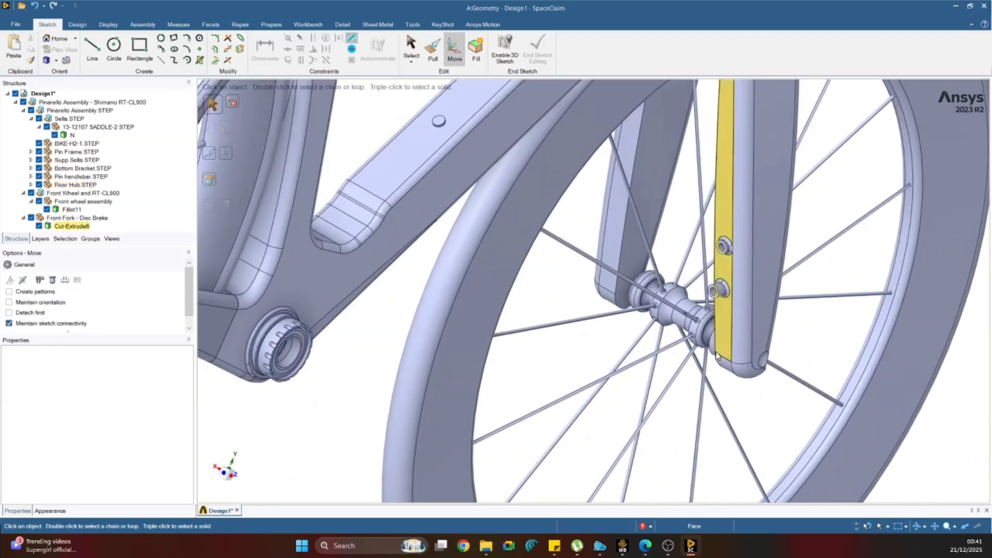
{"action": "scroll", "coordinate": [713, 293], "scroll_direction": "up", "scroll_amount": 2}
{"action": "middle_click_drag", "start_coordinate": [585, 321], "coordinate": [627, 339]}
{"action": "left_click", "coordinate": [476, 290]}
{"action": "key", "text": "Delete"}
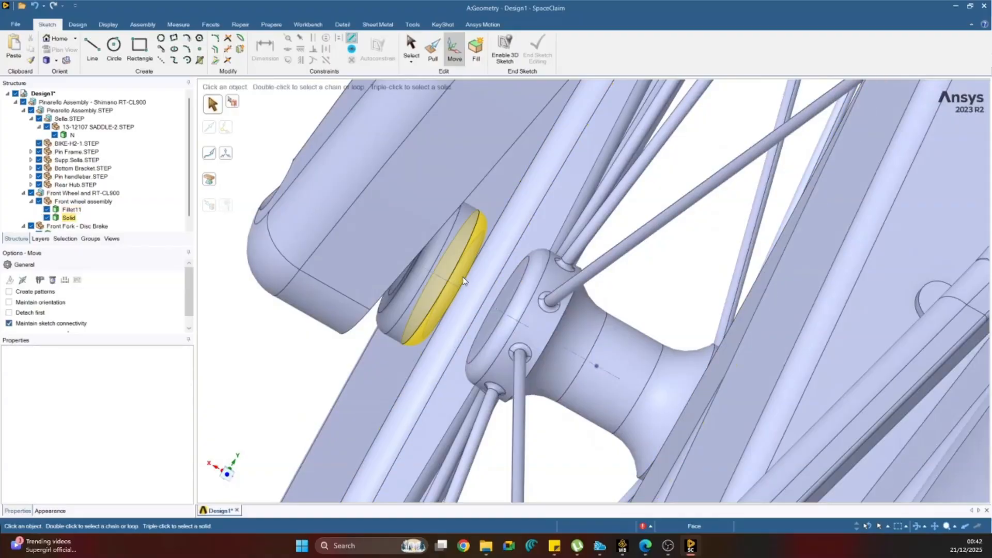
Try to delete the cylindrical face of the detached front hub end cap, and delete the round on its hub side.
{"action": "middle_click_drag", "start_coordinate": [450, 269], "coordinate": [447, 262]}
{"action": "scroll", "coordinate": [447, 262], "scroll_direction": "up", "scroll_amount": 5}
{"action": "left_click", "coordinate": [447, 262]}
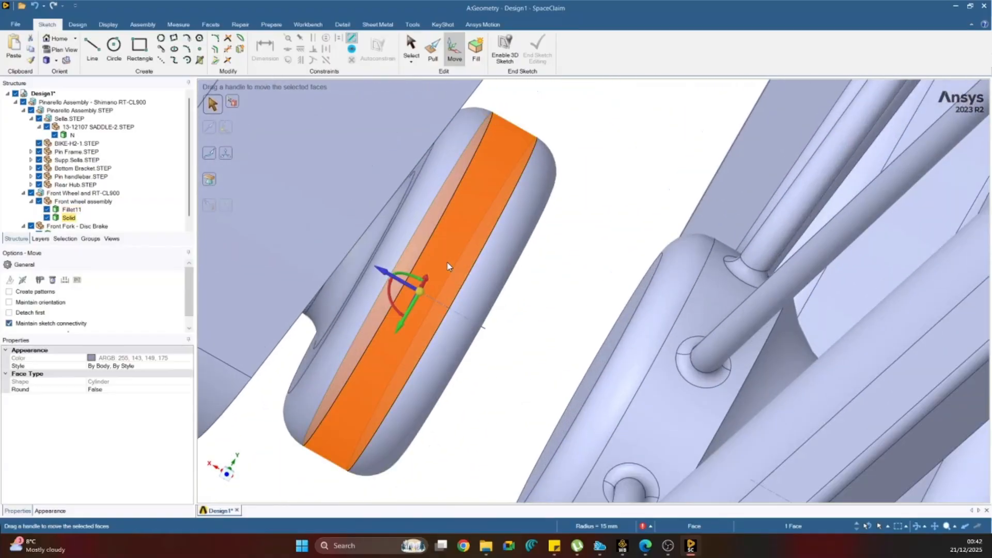
{"action": "key", "text": "Delete"}
{"action": "left_click", "coordinate": [470, 287]}
{"action": "key", "text": "Delete"}
Delete the fork-side round face of the detached end cap, opening the solid into surfaces.
{"action": "left_click", "coordinate": [422, 232]}
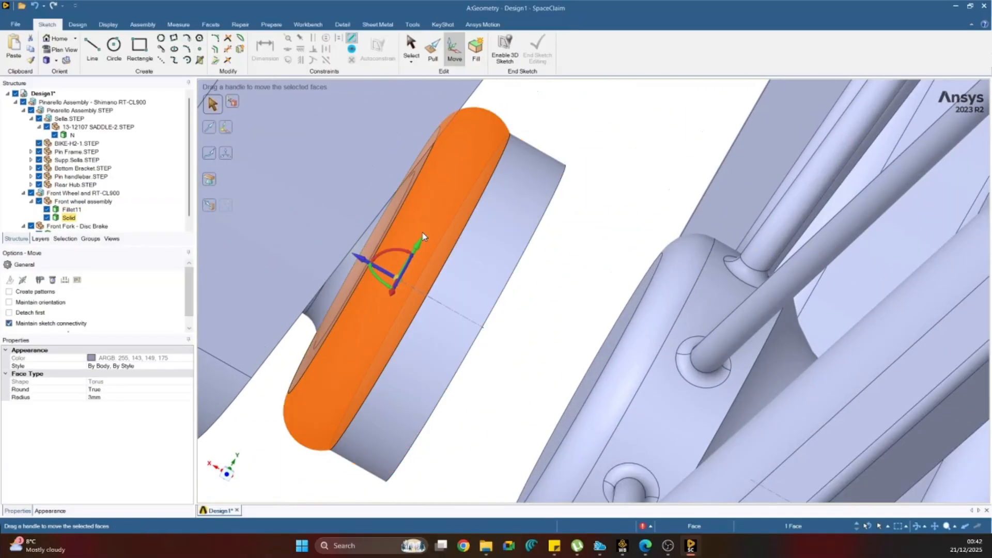
{"action": "middle_click_drag", "start_coordinate": [422, 230], "coordinate": [427, 231]}
{"action": "right_click", "coordinate": [435, 216]}
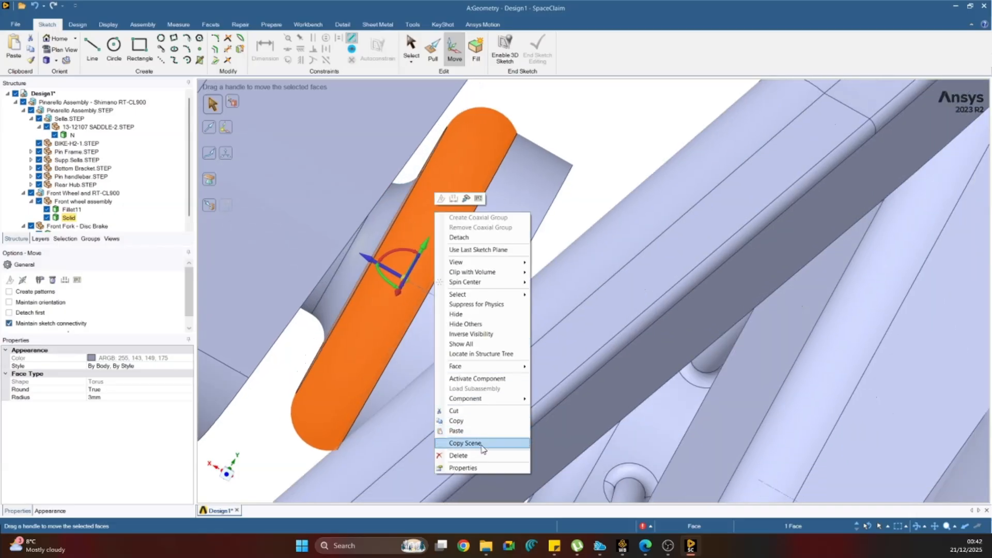
{"action": "key", "text": "Escape"}
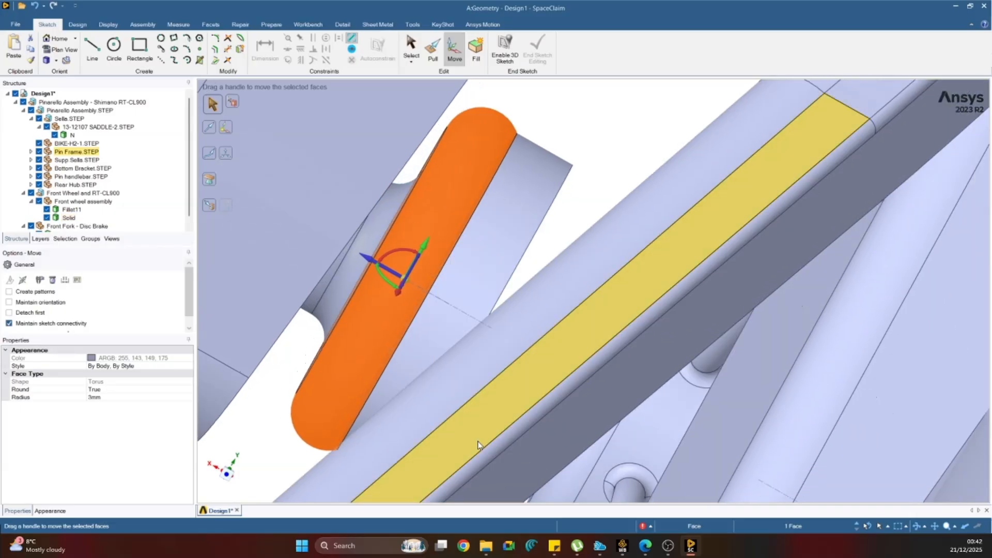
{"action": "right_click", "coordinate": [435, 219]}
{"action": "left_click", "coordinate": [463, 453]}
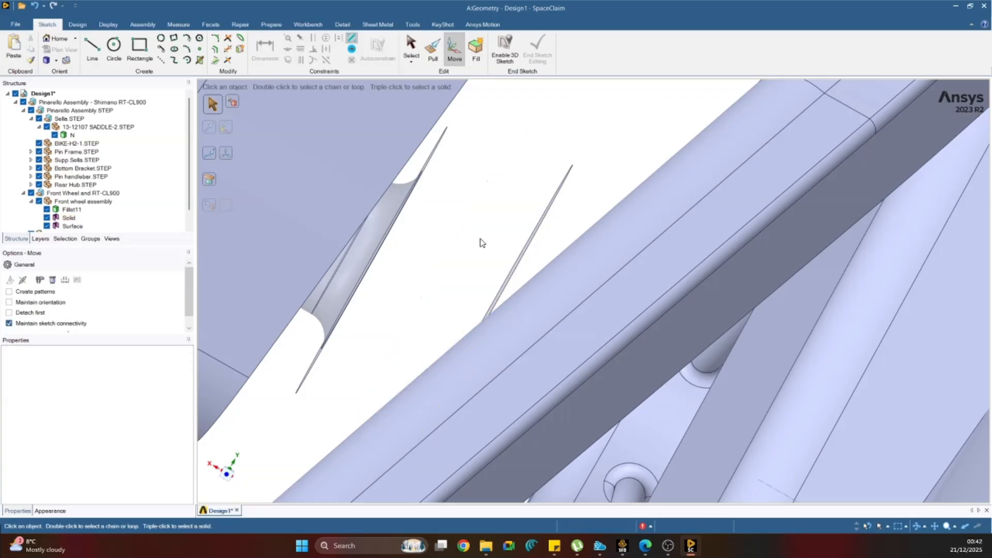
Delete the leftover disc face of the end cap on the side facing the front hub.
{"action": "scroll", "coordinate": [469, 235], "scroll_direction": "up", "scroll_amount": 3}
{"action": "middle_click_drag", "start_coordinate": [469, 235], "coordinate": [490, 252]}
{"action": "left_click", "coordinate": [536, 280]}
{"action": "key", "text": "Delete"}
{"action": "middle_click_drag", "start_coordinate": [535, 281], "coordinate": [457, 271]}
{"action": "scroll", "coordinate": [457, 271], "scroll_direction": "down", "scroll_amount": 6}
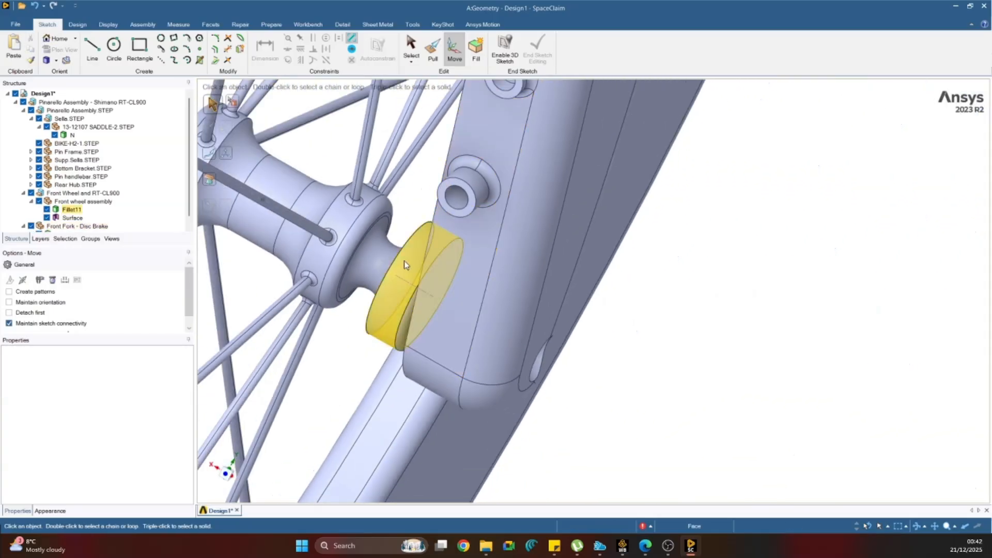
Delete the flat ring face and the cylindrical face of the leftover surface beside the front fork leg.
{"action": "middle_click_drag", "start_coordinate": [379, 261], "coordinate": [318, 215]}
{"action": "scroll", "coordinate": [325, 215], "scroll_direction": "up", "scroll_amount": 5}
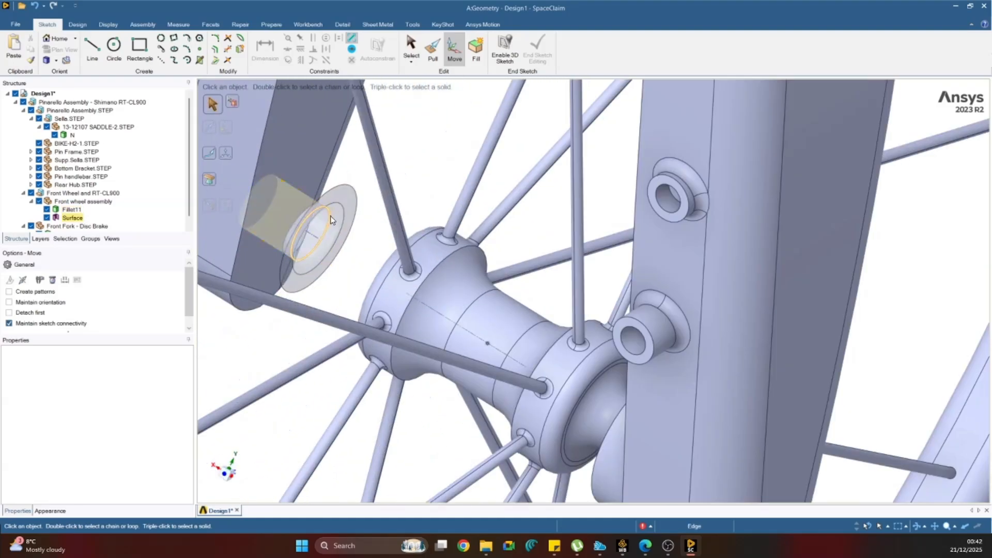
{"action": "scroll", "coordinate": [340, 212], "scroll_direction": "up", "scroll_amount": 3}
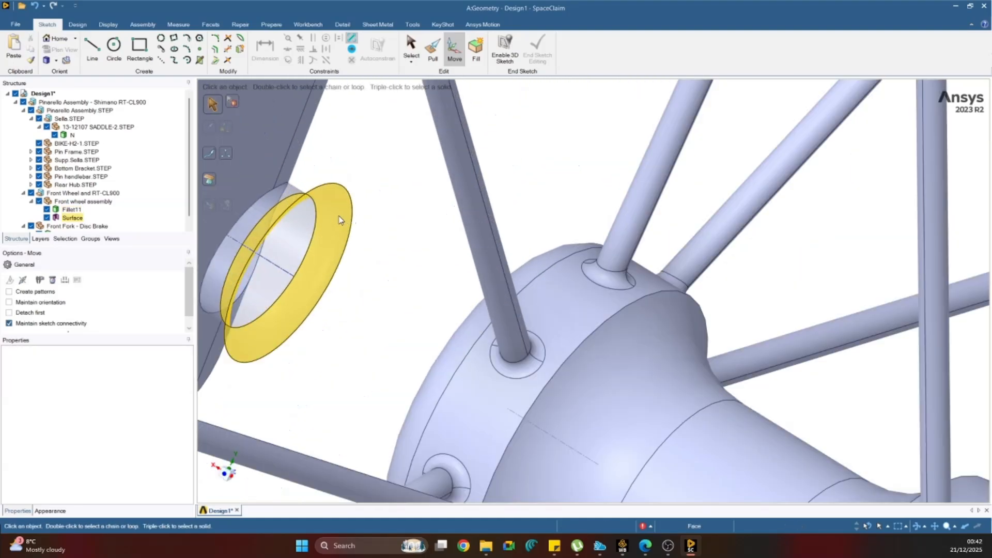
{"action": "left_click", "coordinate": [341, 216]}
{"action": "key", "text": "Delete"}
{"action": "left_click", "coordinate": [301, 194]}
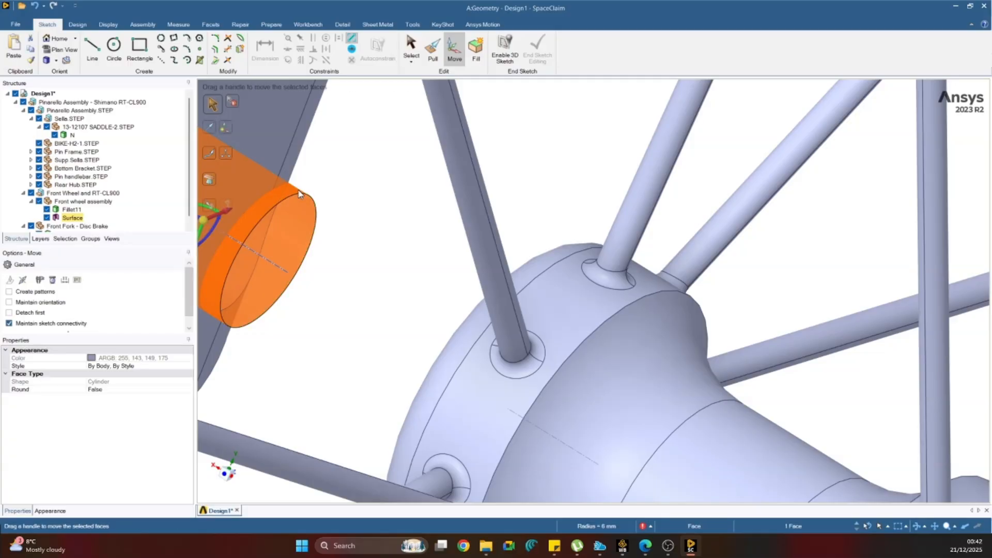
{"action": "key", "text": "Delete"}
Delete the axle hole's cylindrical face in the fork leg without brake mounts.
{"action": "scroll", "coordinate": [327, 223], "scroll_direction": "down", "scroll_amount": 5}
{"action": "scroll", "coordinate": [320, 224], "scroll_direction": "up", "scroll_amount": 2}
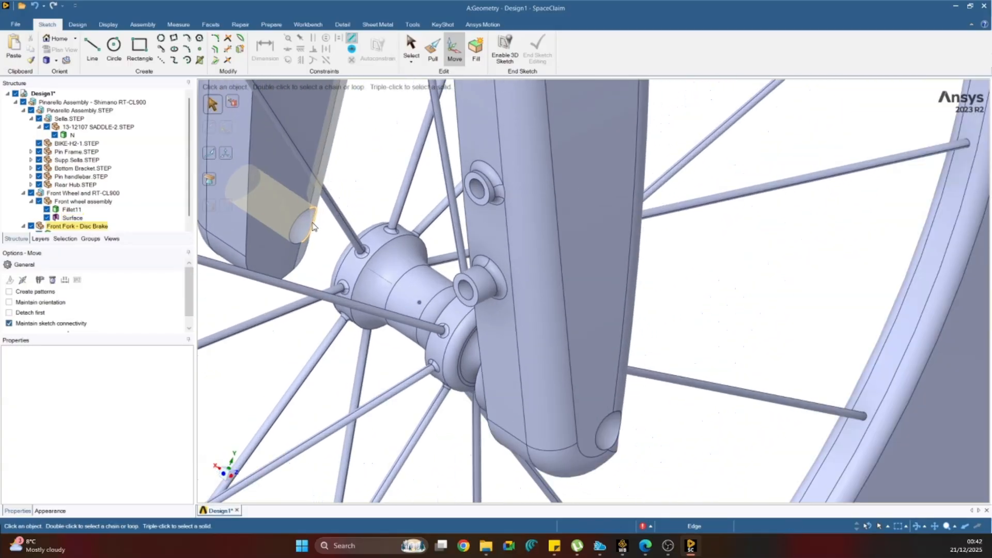
{"action": "left_click", "coordinate": [309, 227]}
{"action": "key", "text": "Delete"}
Delete the neck face joining the front hub to its end cap on the brake-mount side of the fork.
{"action": "scroll", "coordinate": [455, 243], "scroll_direction": "down", "scroll_amount": 5}
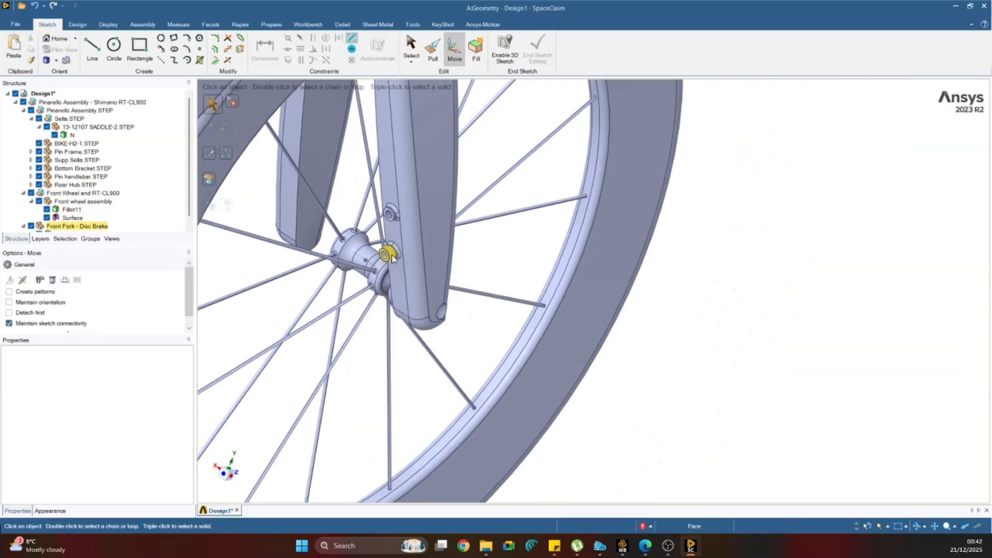
{"action": "middle_click_drag", "start_coordinate": [454, 243], "coordinate": [431, 272]}
{"action": "scroll", "coordinate": [354, 274], "scroll_direction": "up", "scroll_amount": 5}
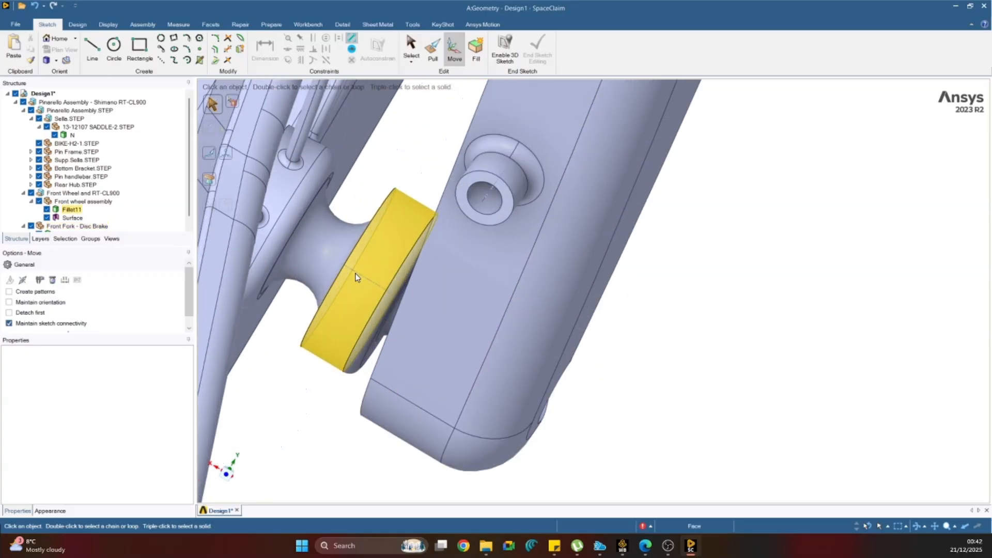
{"action": "left_click", "coordinate": [336, 249]}
{"action": "key", "text": "Delete"}
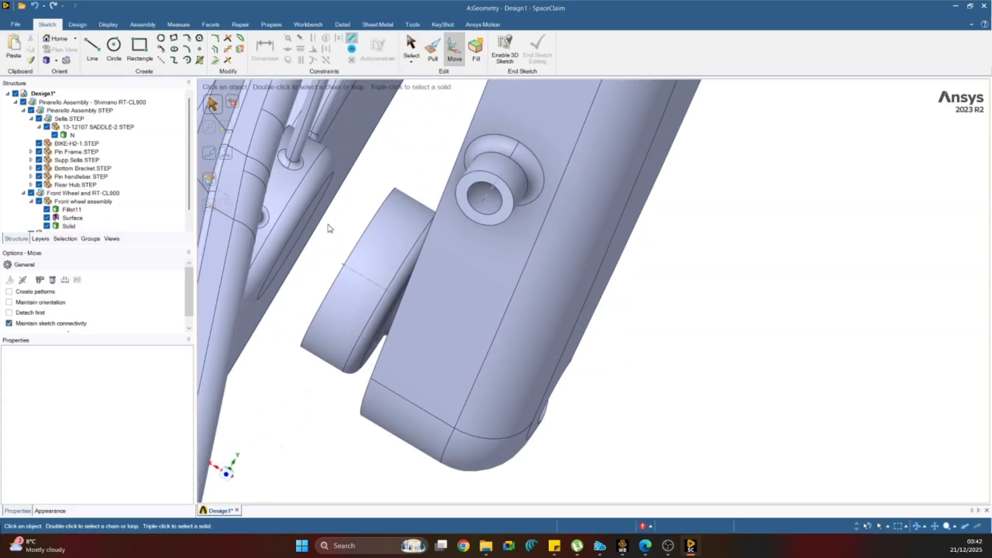
Delete the outer cylindrical face of the detached end cap on the brake-mount side of the front hub.
{"action": "left_click", "coordinate": [368, 260]}
{"action": "middle_click_drag", "start_coordinate": [368, 260], "coordinate": [374, 262]}
{"action": "scroll", "coordinate": [287, 260], "scroll_direction": "down", "scroll_amount": 5}
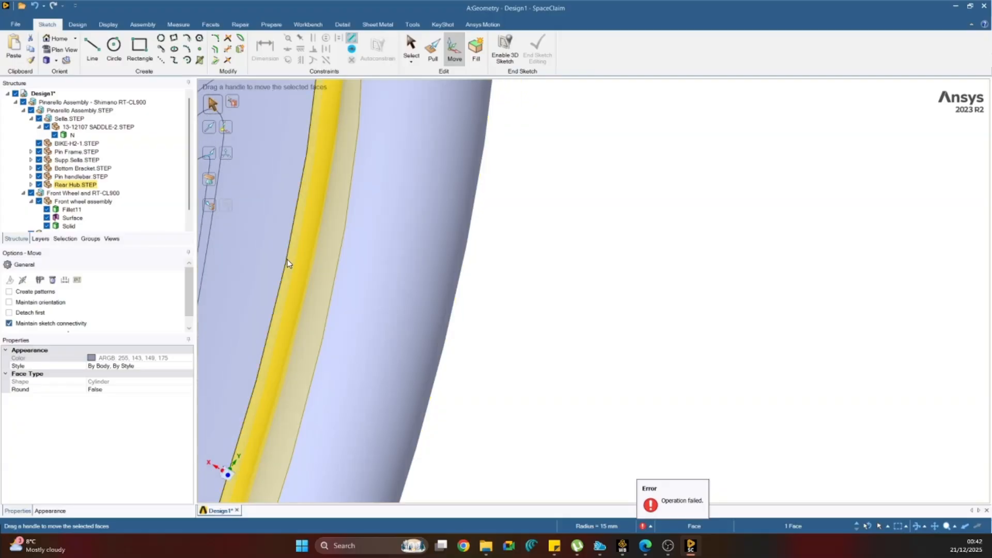
{"action": "scroll", "coordinate": [298, 272], "scroll_direction": "down", "scroll_amount": 6}
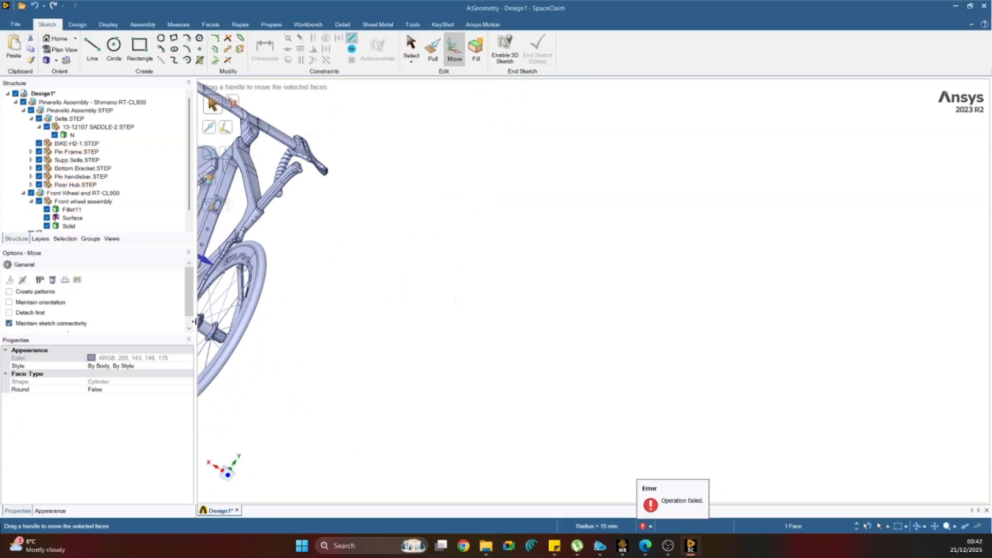
{"action": "scroll", "coordinate": [231, 288], "scroll_direction": "down", "scroll_amount": 5}
{"action": "scroll", "coordinate": [231, 285], "scroll_direction": "up", "scroll_amount": 5}
{"action": "scroll", "coordinate": [234, 277], "scroll_direction": "down", "scroll_amount": 5}
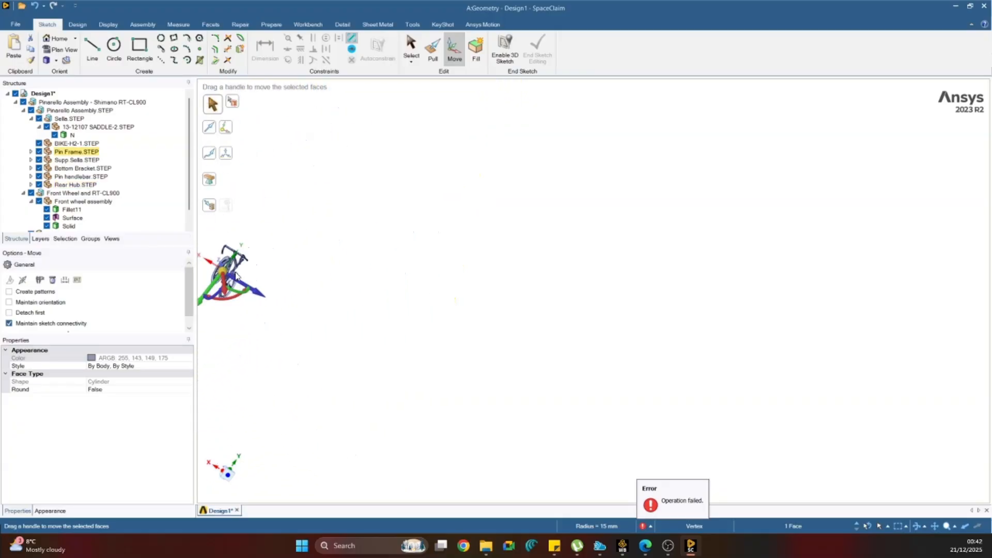
{"action": "middle_click_drag", "start_coordinate": [236, 274], "coordinate": [380, 274], "text": "shift"}
{"action": "scroll", "coordinate": [367, 253], "scroll_direction": "up", "scroll_amount": 6}
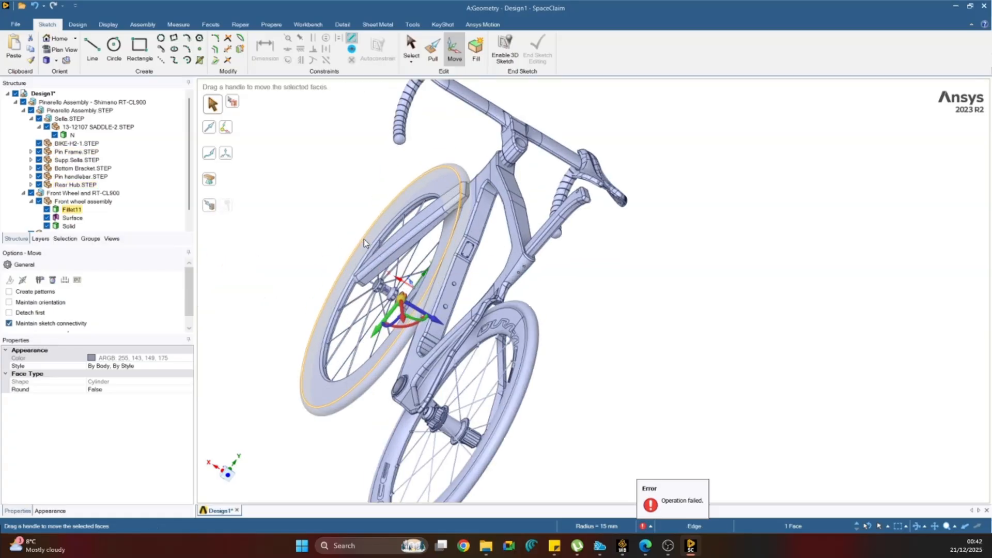
{"action": "scroll", "coordinate": [393, 310], "scroll_direction": "up", "scroll_amount": 8}
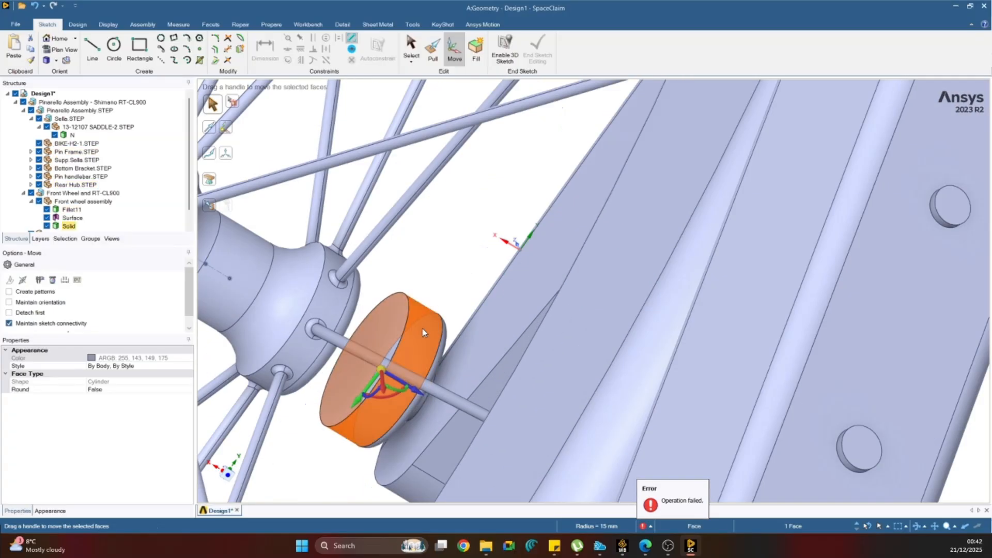
{"action": "right_click", "coordinate": [423, 329]}
{"action": "left_click", "coordinate": [441, 309]}
{"action": "right_click", "coordinate": [420, 320]}
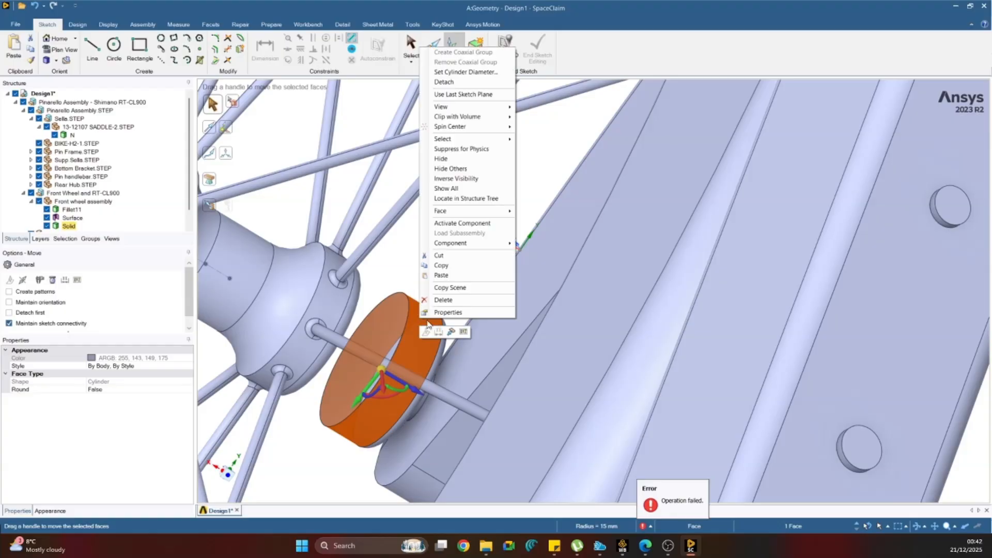
{"action": "left_click", "coordinate": [451, 300]}
{"action": "middle_click_drag", "start_coordinate": [452, 304], "coordinate": [408, 318]}
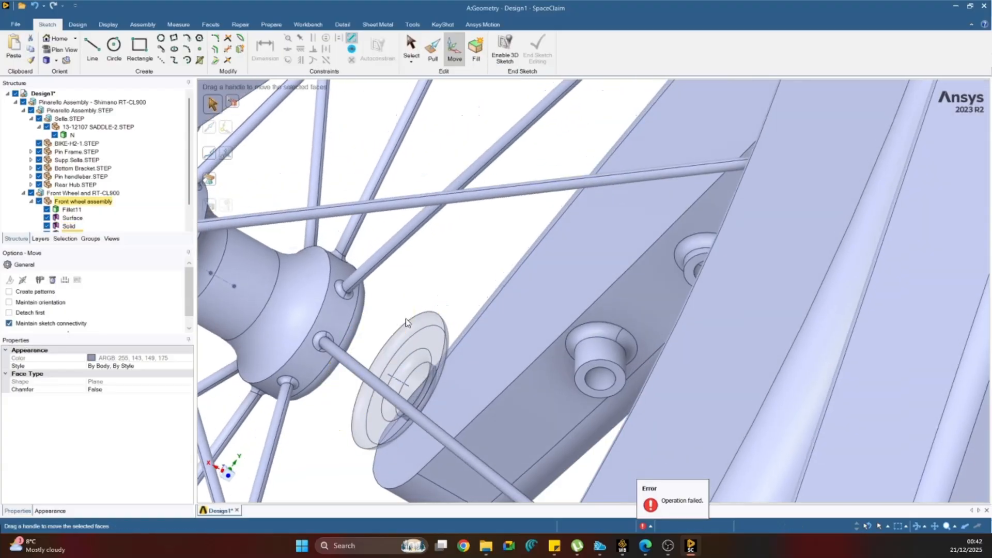
Delete the remaining disc, round and inner faces of the brake-side end cap next to the fork leg.
{"action": "left_click", "coordinate": [429, 325]}
{"action": "key", "text": "Delete"}
{"action": "left_click", "coordinate": [427, 331]}
{"action": "key", "text": "Delete"}
{"action": "left_click", "coordinate": [425, 354]}
{"action": "key", "text": "Delete"}
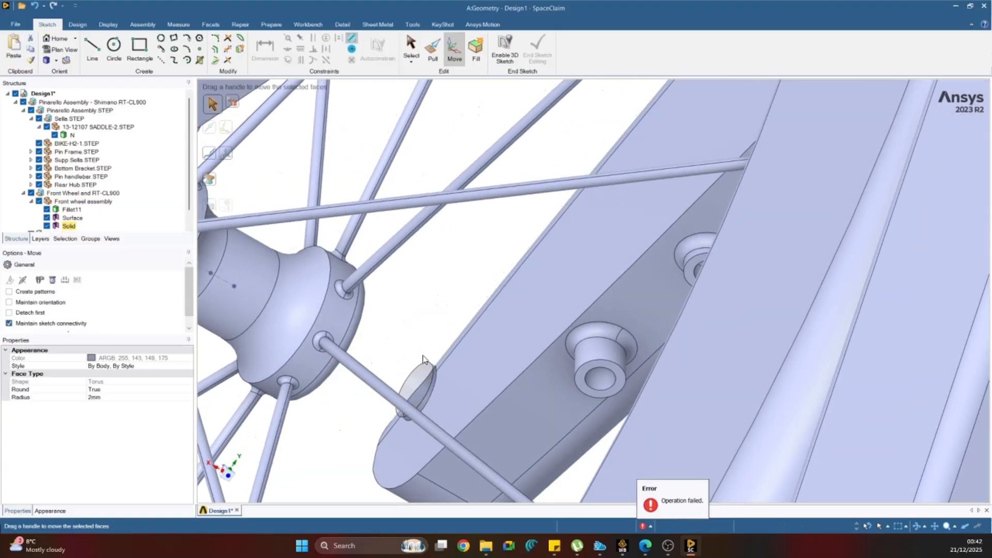
{"action": "scroll", "coordinate": [433, 383], "scroll_direction": "up", "scroll_amount": 5}
{"action": "left_click", "coordinate": [405, 348]}
{"action": "key", "text": "Delete"}
Examine the simplified bike as a whole in a straight side view.
{"action": "scroll", "coordinate": [405, 349], "scroll_direction": "down", "scroll_amount": 5}
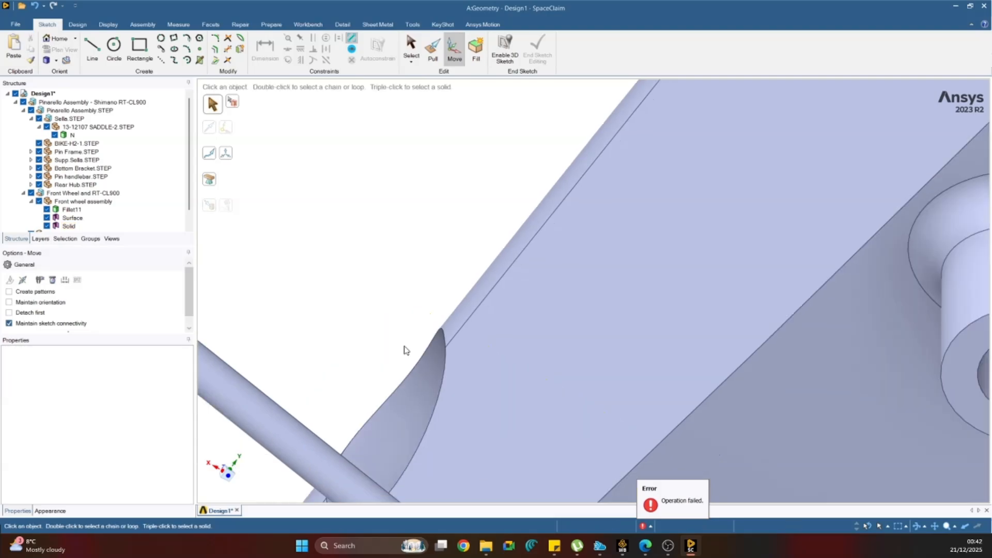
{"action": "middle_click_drag", "start_coordinate": [405, 348], "coordinate": [382, 311]}
{"action": "scroll", "coordinate": [408, 368], "scroll_direction": "down", "scroll_amount": 3}
{"action": "scroll", "coordinate": [339, 331], "scroll_direction": "down", "scroll_amount": 5}
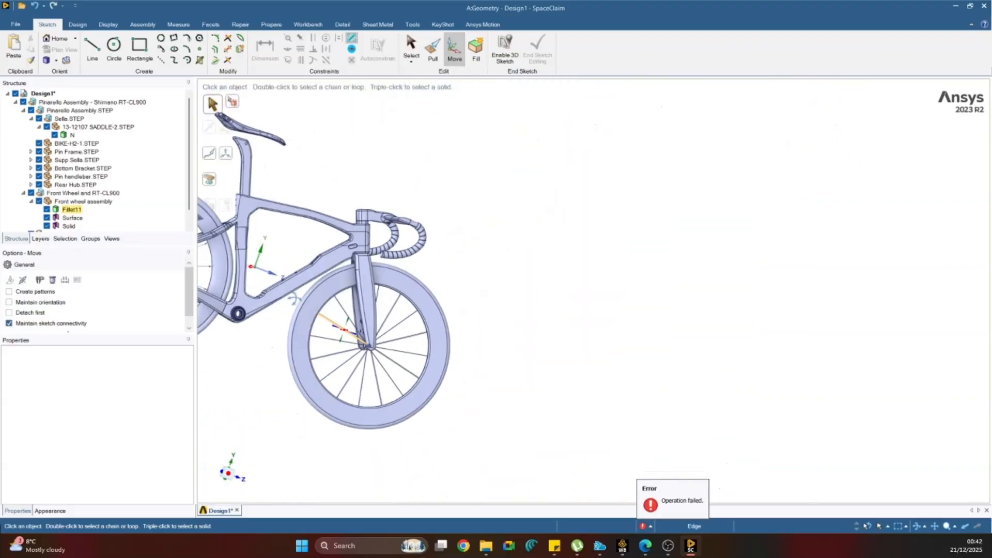
{"action": "left_click", "coordinate": [233, 480]}
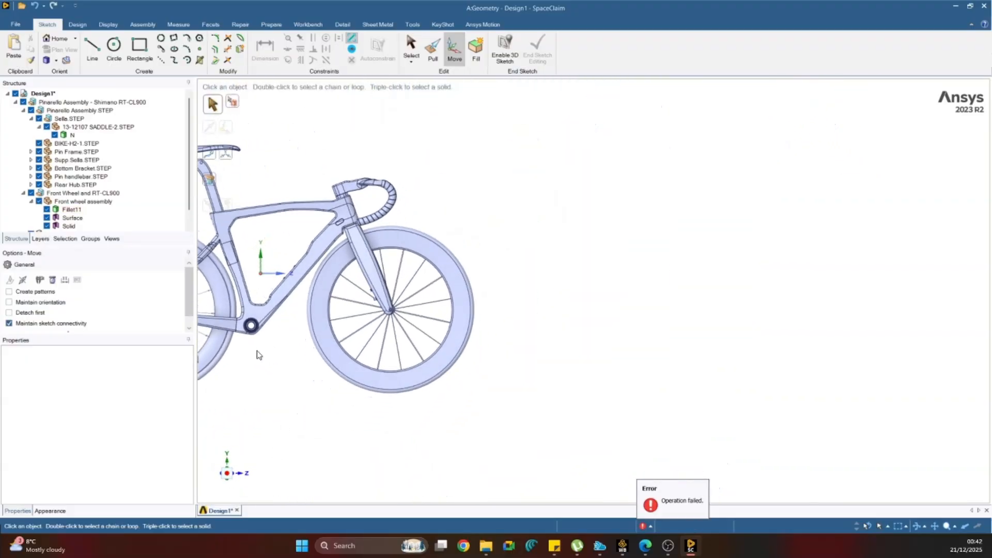
{"action": "scroll", "coordinate": [258, 354], "scroll_direction": "down", "scroll_amount": 3}
{"action": "scroll", "coordinate": [266, 388], "scroll_direction": "up", "scroll_amount": 8}
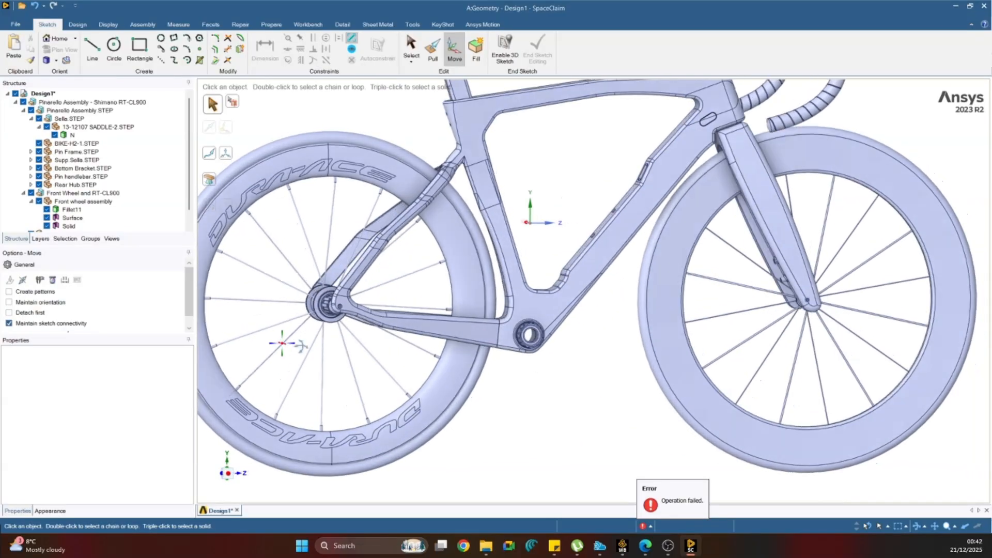
{"action": "middle_click_drag", "start_coordinate": [266, 385], "coordinate": [357, 363]}
Examine the freehub body of the rear hub, and collapse Pinarello Assembly.STEP in the structure tree.
{"action": "scroll", "coordinate": [360, 350], "scroll_direction": "up", "scroll_amount": 5}
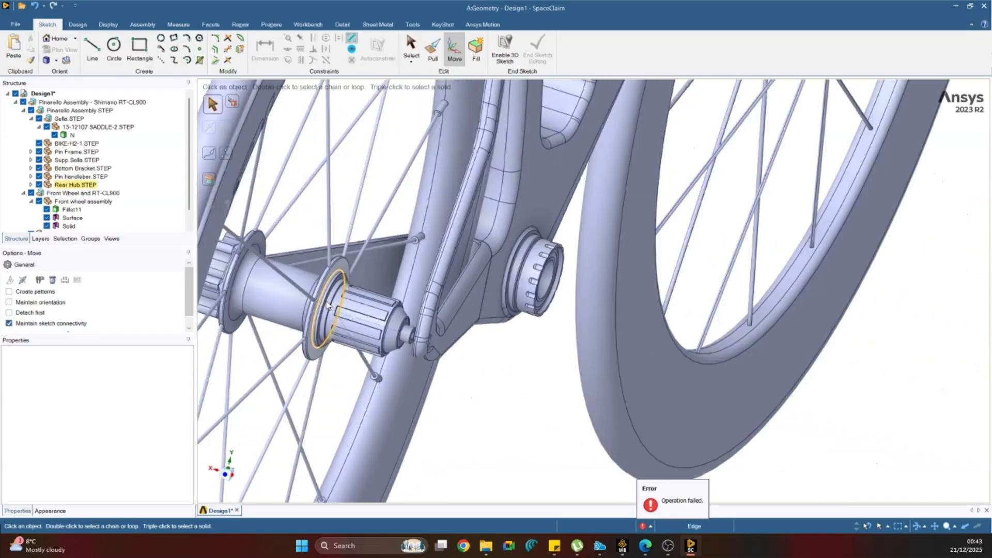
{"action": "left_click", "coordinate": [381, 316]}
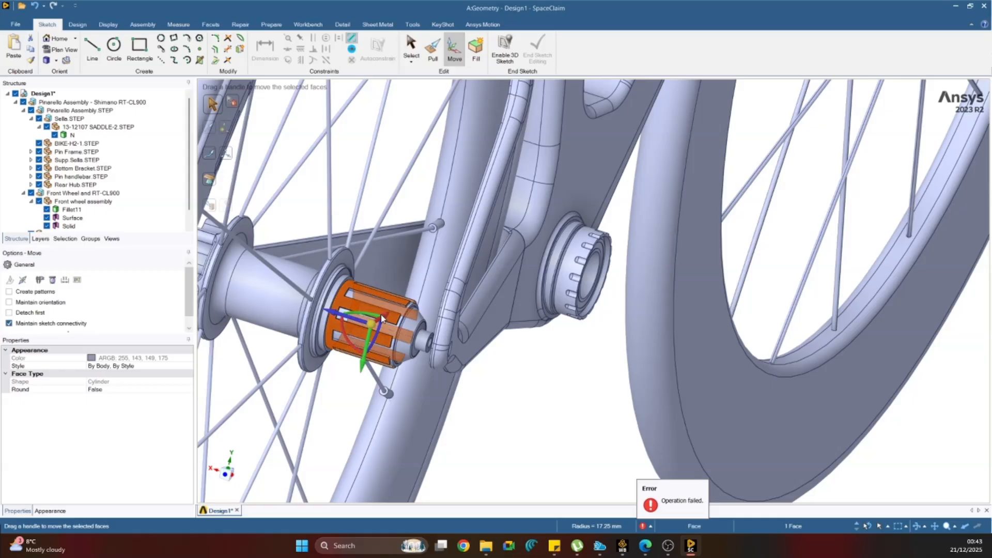
{"action": "scroll", "coordinate": [425, 344], "scroll_direction": "down", "scroll_amount": 1}
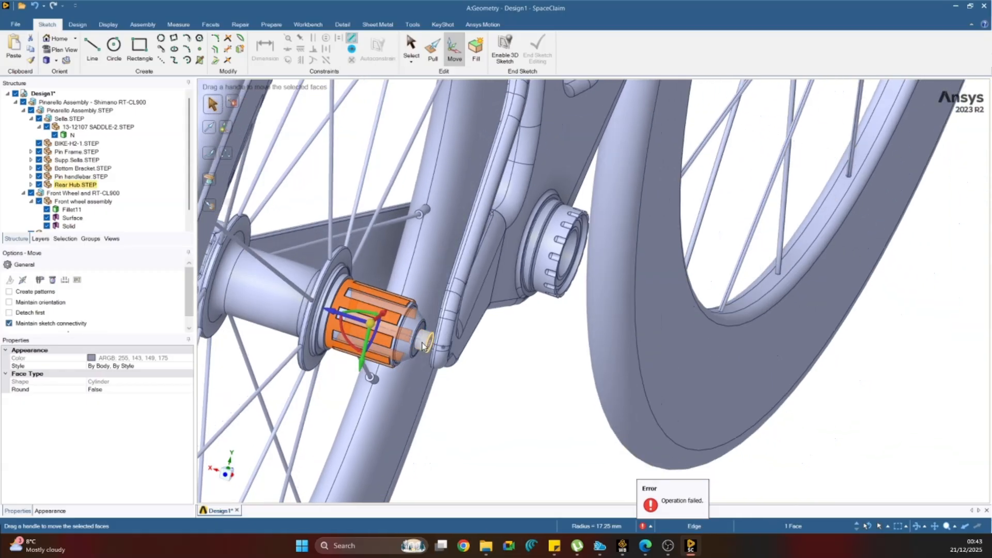
{"action": "scroll", "coordinate": [69, 166], "scroll_direction": "down", "scroll_amount": 1}
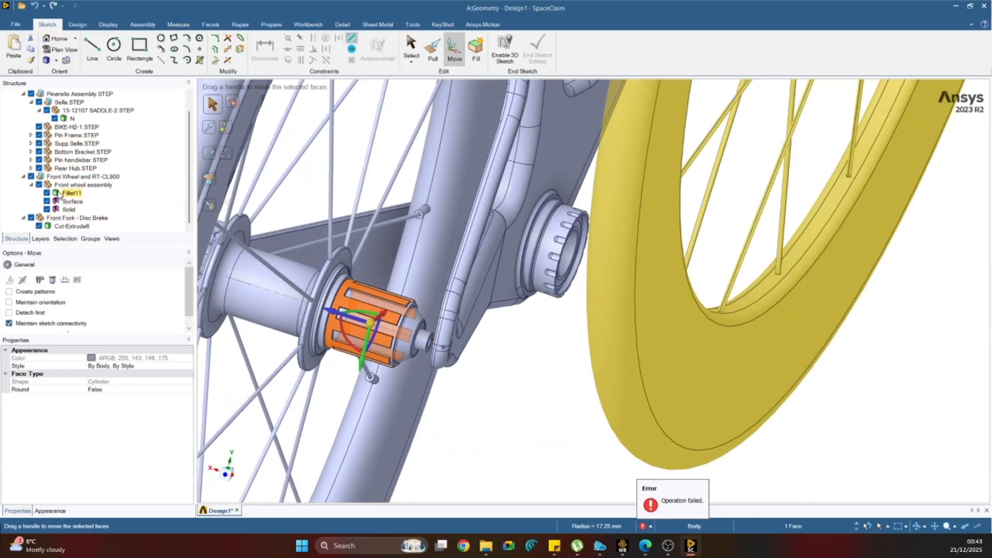
{"action": "left_click", "coordinate": [24, 94]}
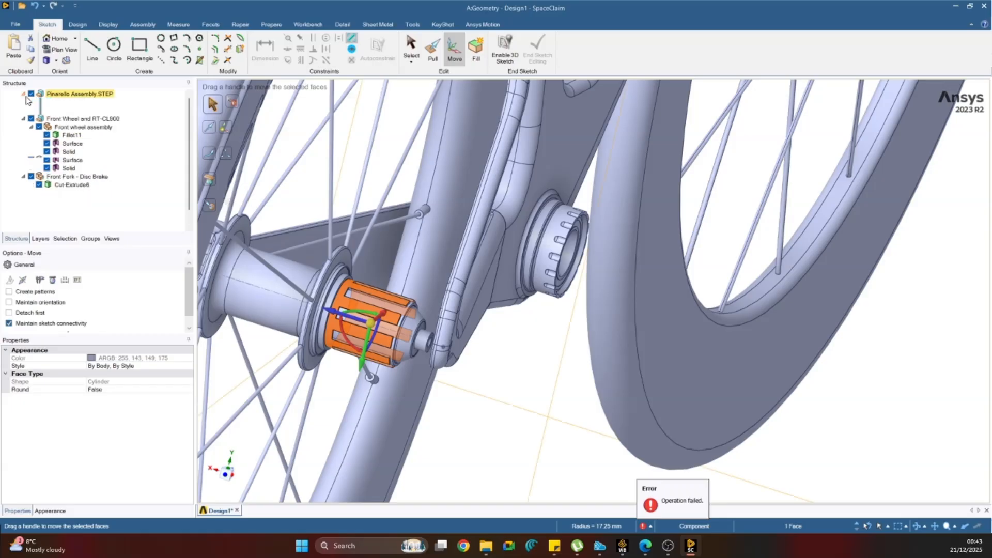
Hide and reshow Pinarello Assembly.STEP to identify which parts of the bike it contains.
{"action": "left_click", "coordinate": [24, 94]}
{"action": "left_click", "coordinate": [7, 94]}
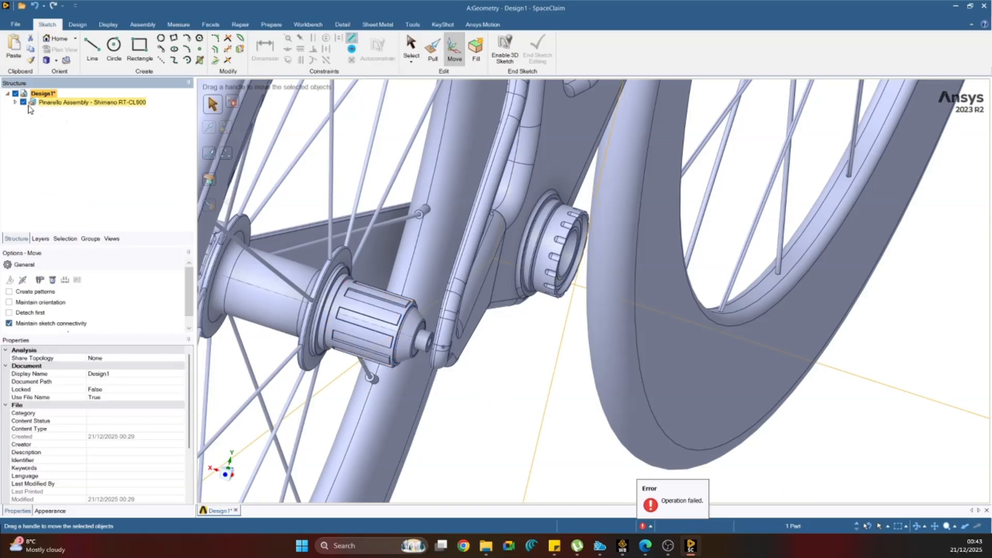
{"action": "left_click", "coordinate": [15, 102]}
{"action": "left_click", "coordinate": [62, 113]}
{"action": "scroll", "coordinate": [403, 276], "scroll_direction": "down", "scroll_amount": 5}
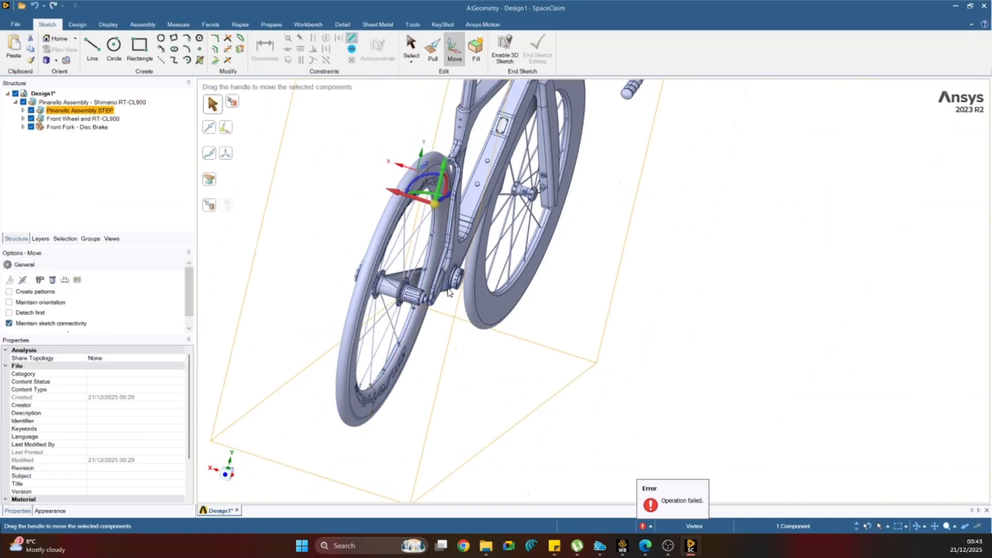
{"action": "middle_click_drag", "start_coordinate": [387, 269], "coordinate": [303, 240]}
{"action": "left_click", "coordinate": [31, 110]}
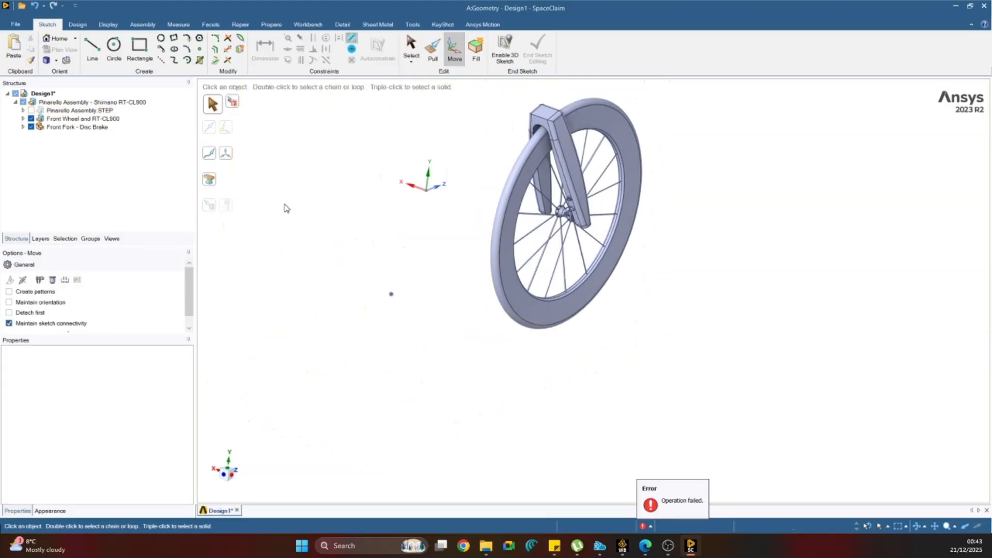
{"action": "left_click", "coordinate": [31, 110]}
Expand Pinarello Assembly.STEP, hide and reshow Rear Hub.STEP to check its parts, and list its bodies.
{"action": "left_click", "coordinate": [23, 110]}
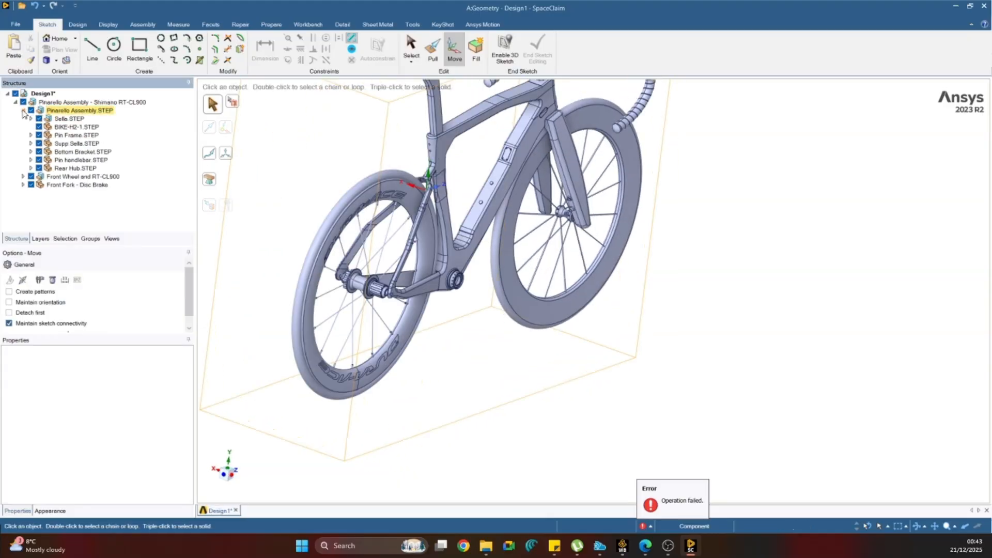
{"action": "left_click", "coordinate": [39, 169]}
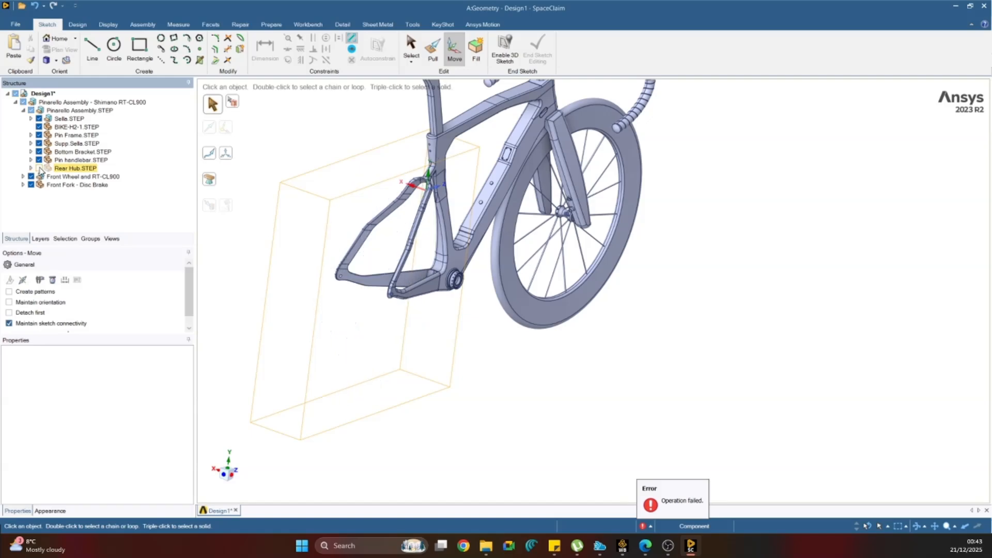
{"action": "left_click", "coordinate": [40, 169]}
{"action": "left_click", "coordinate": [31, 168]}
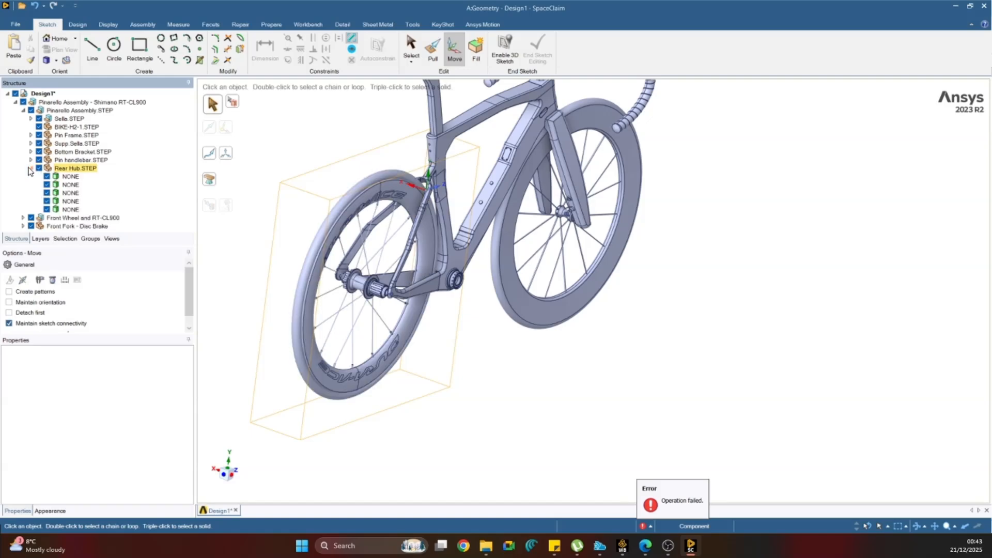
{"action": "left_click", "coordinate": [67, 177]}
{"action": "left_click", "coordinate": [71, 185]}
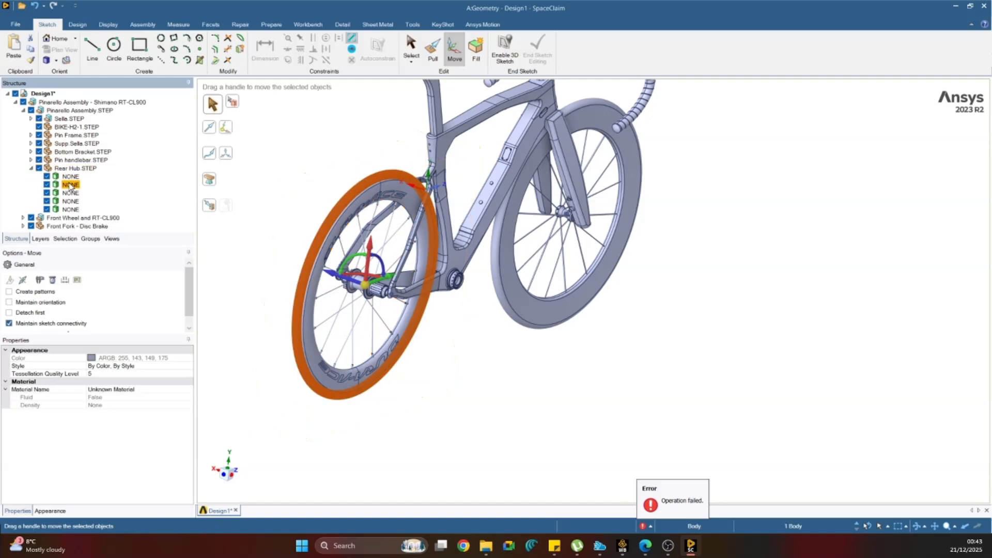
{"action": "key", "text": "Delete"}
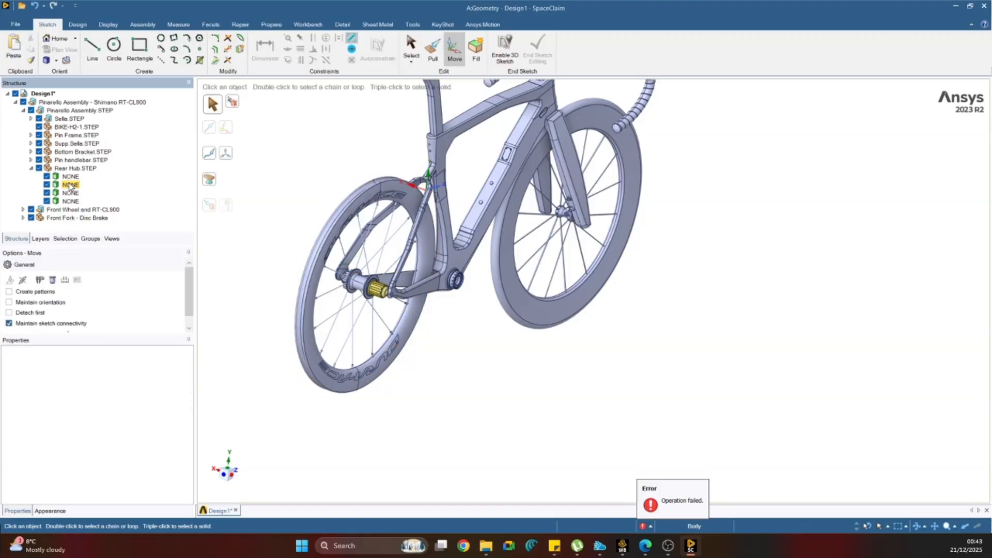
{"action": "key", "text": "ctrl+z"}
Delete the small end body opposite the freehub, the conical end cap and the splined freehub body from Rear Hub.STEP.
{"action": "left_click", "coordinate": [71, 193]}
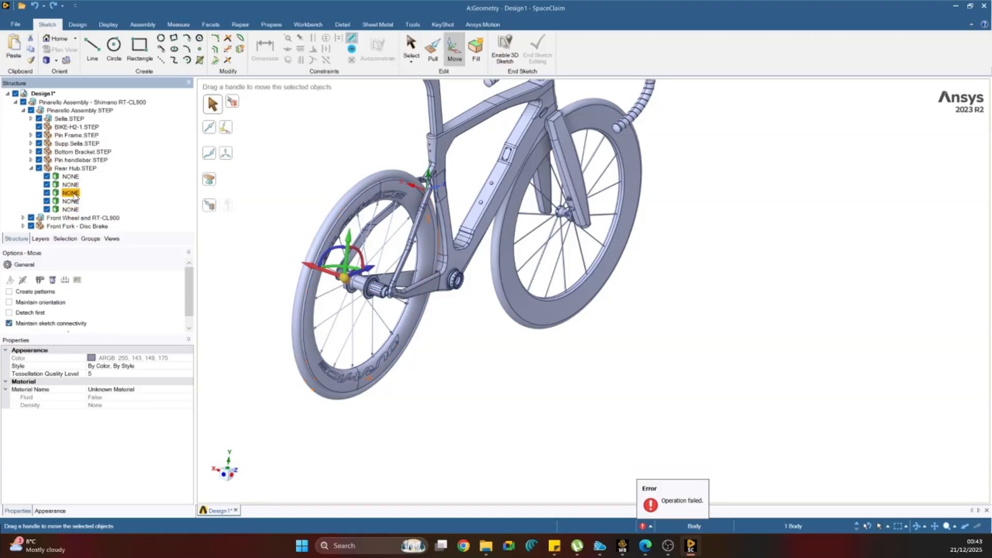
{"action": "key", "text": "Delete"}
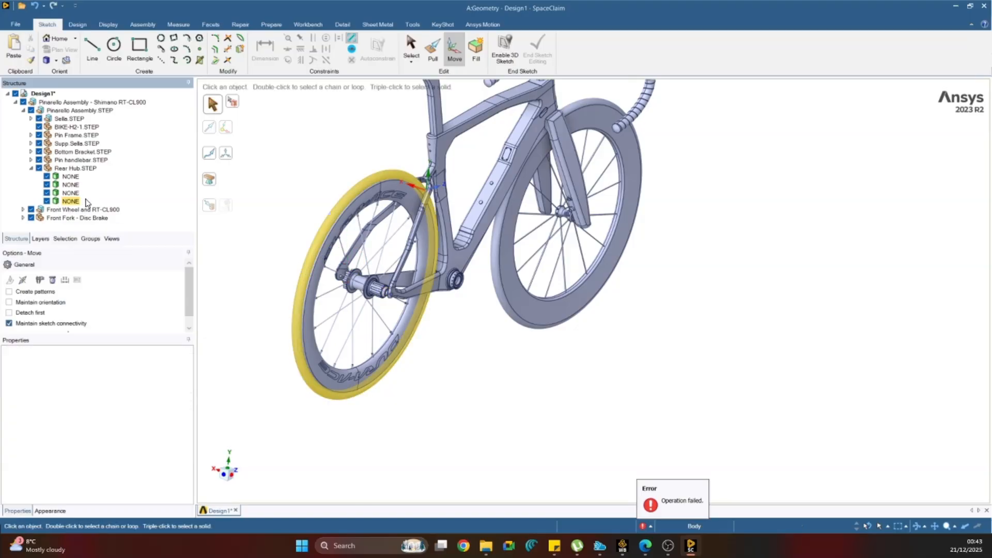
{"action": "scroll", "coordinate": [357, 287], "scroll_direction": "up", "scroll_amount": 6}
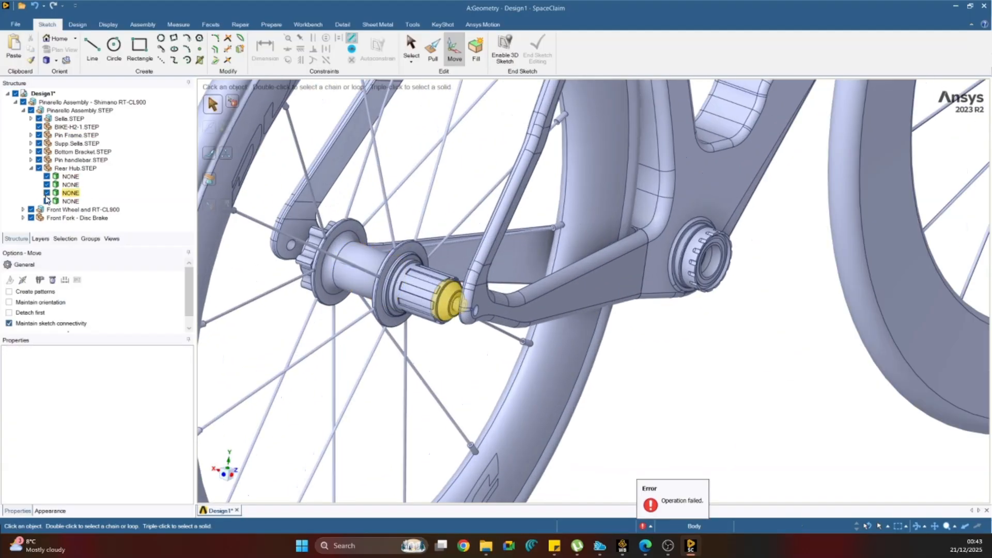
{"action": "left_click", "coordinate": [72, 196]}
{"action": "key", "text": "Delete"}
{"action": "left_click", "coordinate": [67, 195]}
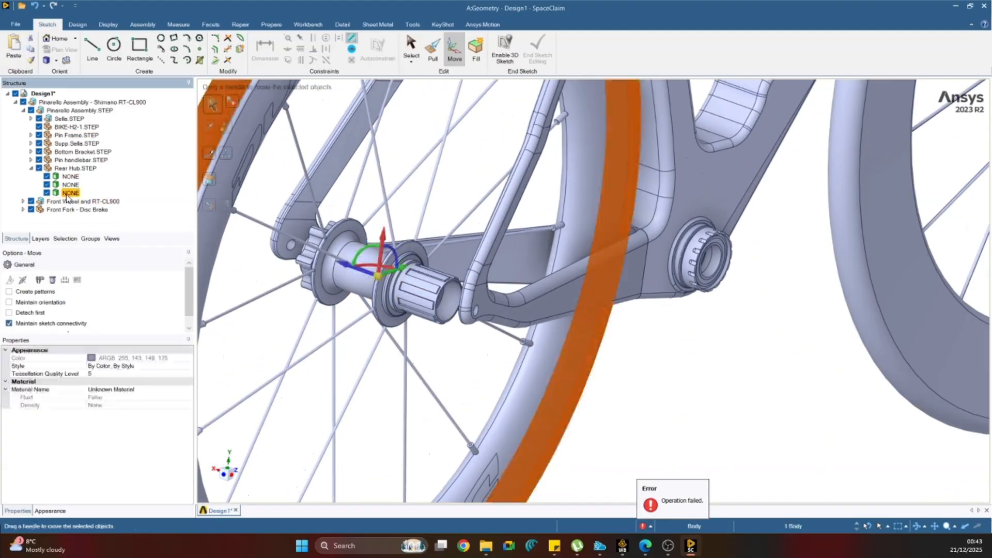
{"action": "left_click", "coordinate": [67, 186]}
{"action": "key", "text": "Delete"}
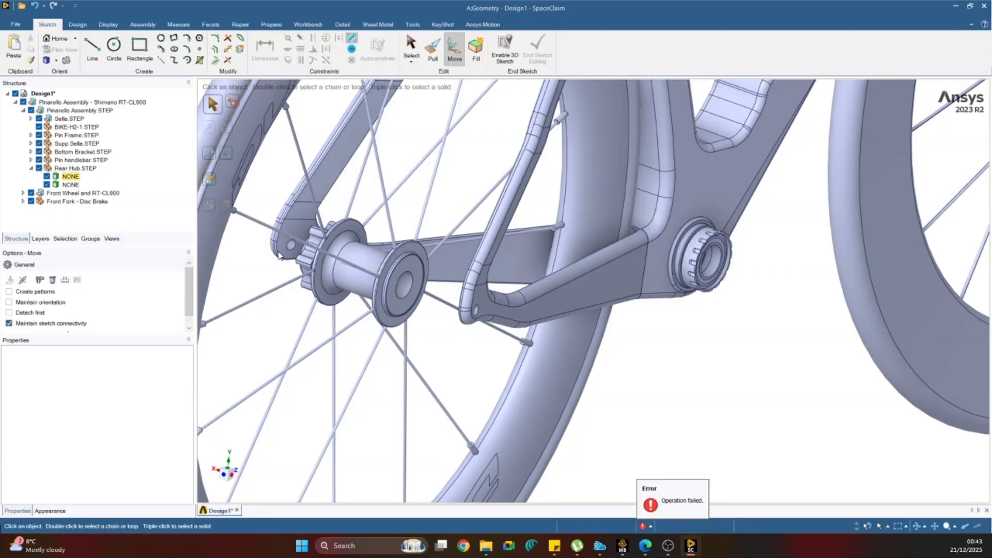
Examine the stripped rear hub and the whole bike in a straight side view.
{"action": "mouse_move", "coordinate": [386, 268]}
{"action": "middle_mouse_down"}
{"action": "mouse_move", "coordinate": [447, 281]}
{"action": "mouse_move", "coordinate": [391, 280]}
{"action": "middle_mouse_up"}
{"action": "scroll", "coordinate": [385, 274], "scroll_direction": "down", "scroll_amount": 6}
{"action": "middle_click_drag", "start_coordinate": [467, 267], "coordinate": [611, 267]}
{"action": "scroll", "coordinate": [548, 275], "scroll_direction": "down", "scroll_amount": 5}
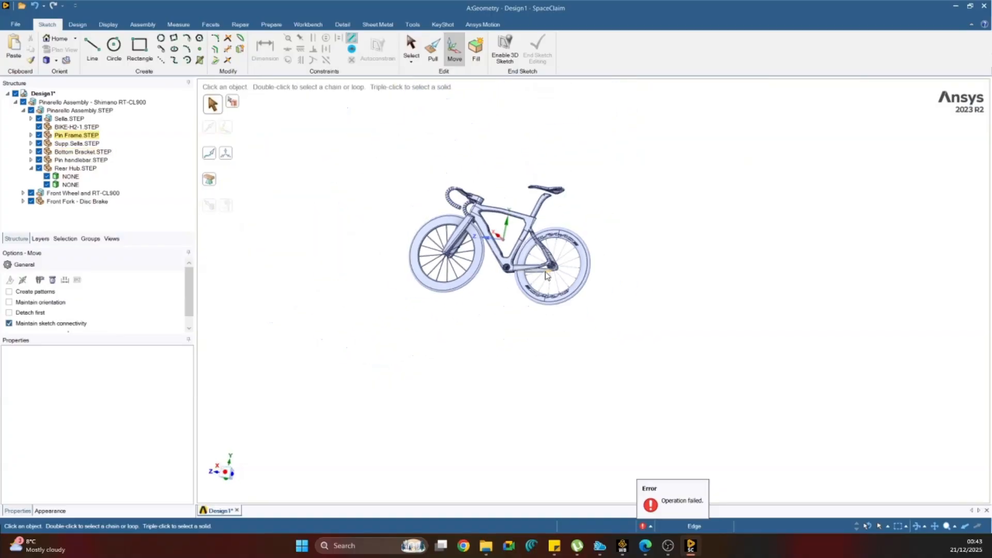
{"action": "left_click", "coordinate": [230, 474]}
{"action": "scroll", "coordinate": [403, 215], "scroll_direction": "up", "scroll_amount": 4}
{"action": "scroll", "coordinate": [474, 247], "scroll_direction": "down", "scroll_amount": 2}
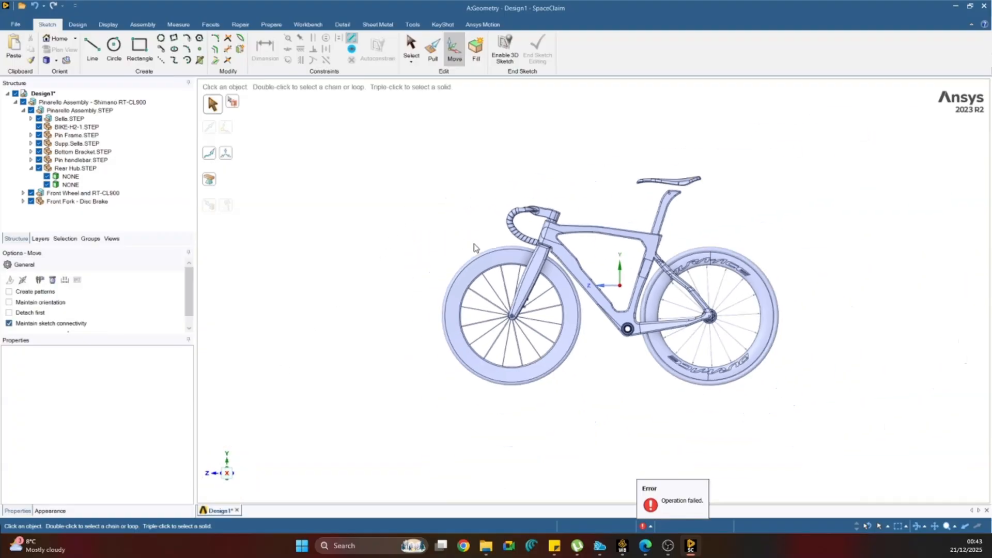
Delete the 2 mm round face at the base of the upper brake-mount boss on the front fork leg.
{"action": "middle_click_drag", "start_coordinate": [475, 247], "coordinate": [564, 312]}
{"action": "scroll", "coordinate": [576, 304], "scroll_direction": "up", "scroll_amount": 8}
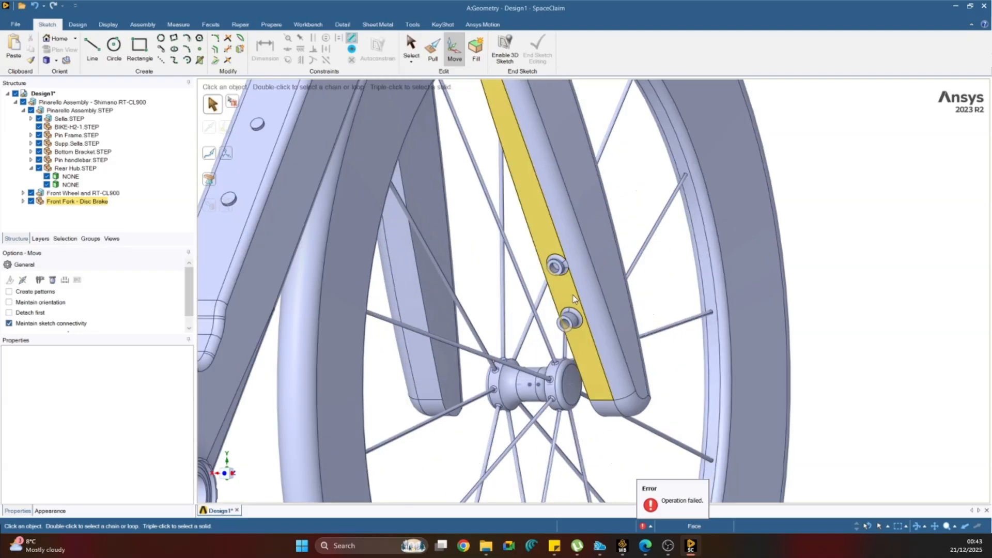
{"action": "scroll", "coordinate": [573, 299], "scroll_direction": "up", "scroll_amount": 4}
{"action": "left_click", "coordinate": [527, 151]}
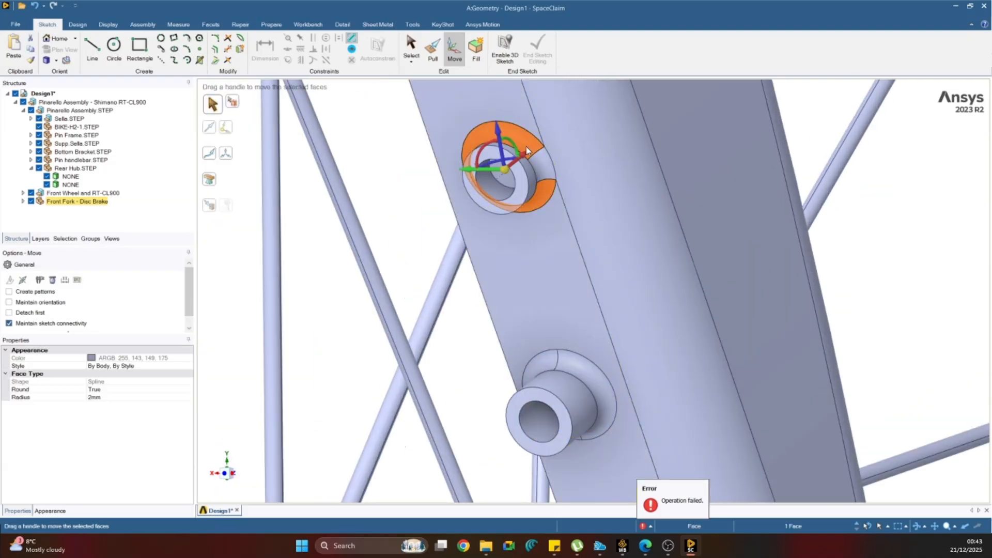
{"action": "right_click", "coordinate": [525, 140]}
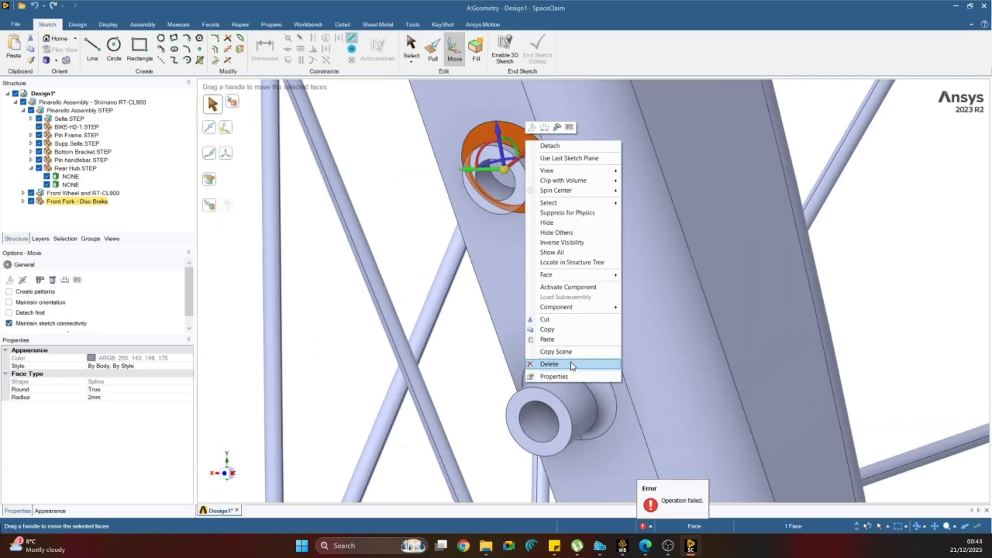
{"action": "left_click", "coordinate": [547, 361]}
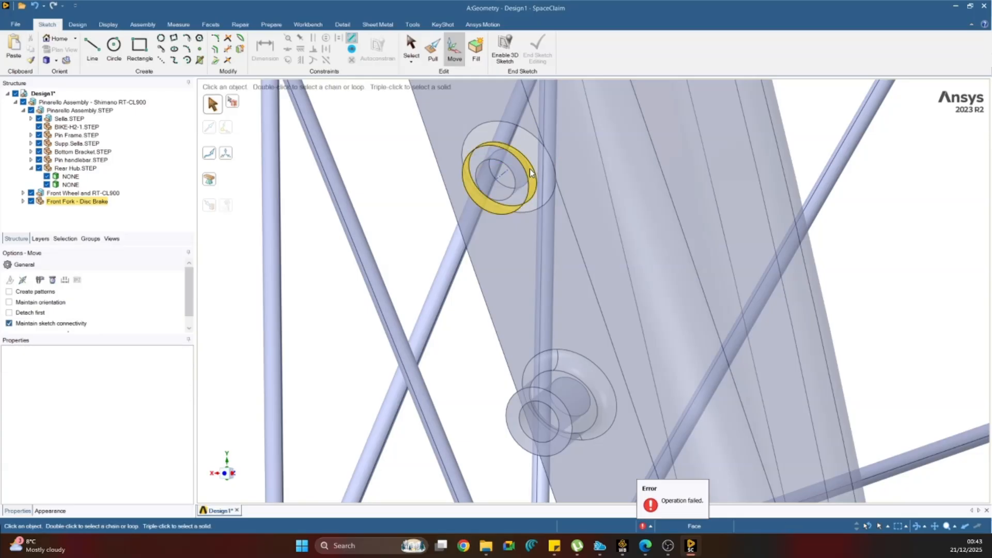
Delete the remaining cylindrical and inner hole faces of the upper brake-mount boss on the fork leg.
{"action": "scroll", "coordinate": [522, 178], "scroll_direction": "up", "scroll_amount": 4}
{"action": "left_click", "coordinate": [492, 185]}
{"action": "key", "text": "Delete"}
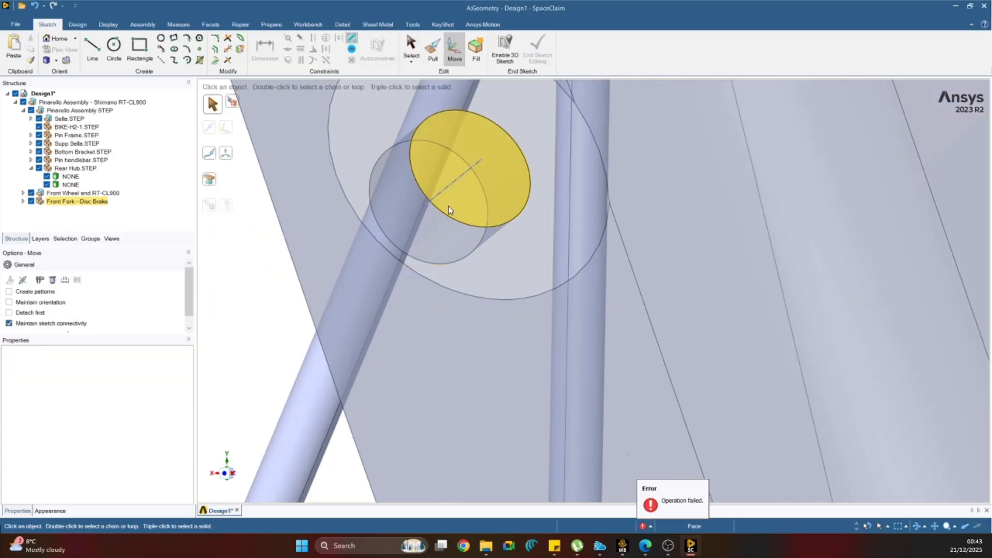
{"action": "left_click", "coordinate": [388, 221]}
{"action": "key", "text": "Delete"}
{"action": "left_click", "coordinate": [488, 201]}
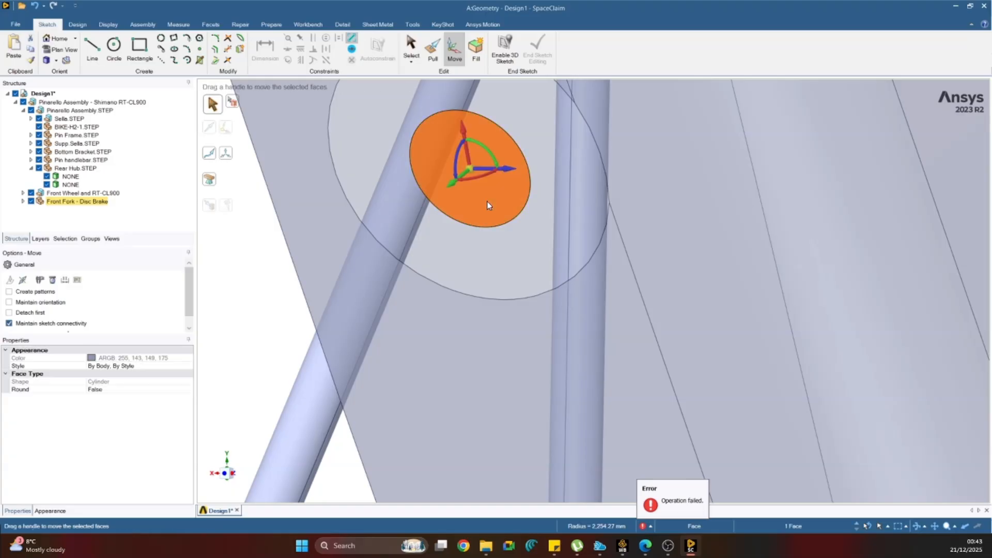
{"action": "key", "text": "Delete"}
Delete the outer cylindrical face and the 2 mm round of the lower brake-mount boss on the fork leg.
{"action": "scroll", "coordinate": [590, 476], "scroll_direction": "down", "scroll_amount": 5}
{"action": "scroll", "coordinate": [556, 469], "scroll_direction": "up", "scroll_amount": 5}
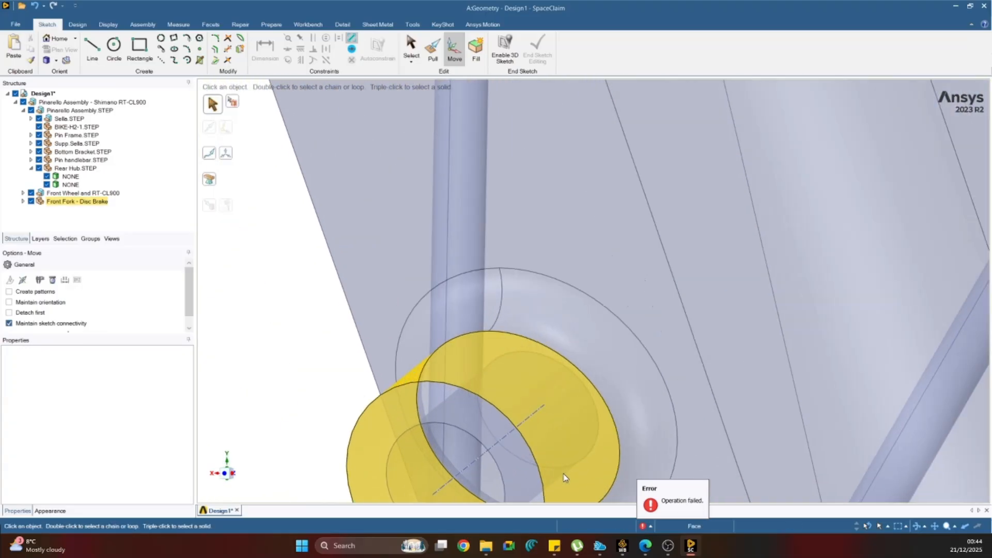
{"action": "left_click", "coordinate": [572, 462]}
{"action": "key", "text": "Delete"}
{"action": "left_click", "coordinate": [478, 323]}
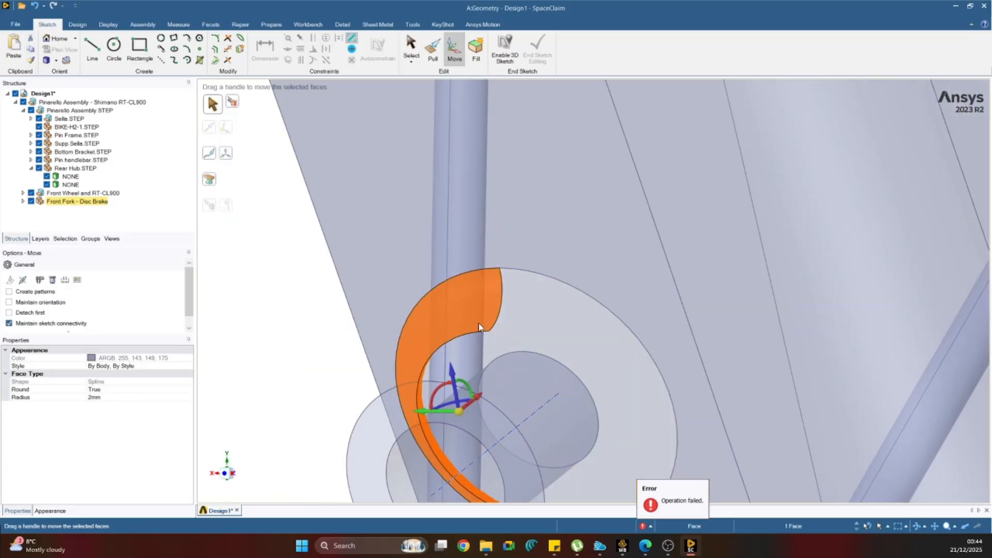
{"action": "key", "text": "Delete"}
Delete the remaining inner hole face of the lower brake-mount boss.
{"action": "scroll", "coordinate": [543, 397], "scroll_direction": "down", "scroll_amount": 5}
{"action": "scroll", "coordinate": [543, 396], "scroll_direction": "up", "scroll_amount": 5}
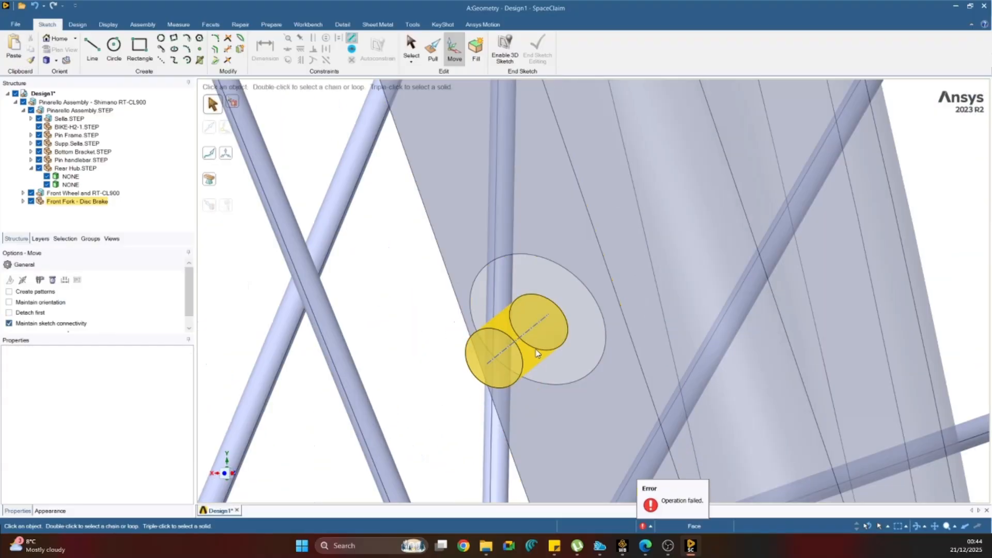
{"action": "left_click", "coordinate": [536, 350]}
{"action": "left_click", "coordinate": [548, 330]}
{"action": "key", "text": "Delete"}
Fill the upper boss opening in the fork leg's face from its two edges, using Extend fill.
{"action": "scroll", "coordinate": [548, 334], "scroll_direction": "down", "scroll_amount": 5}
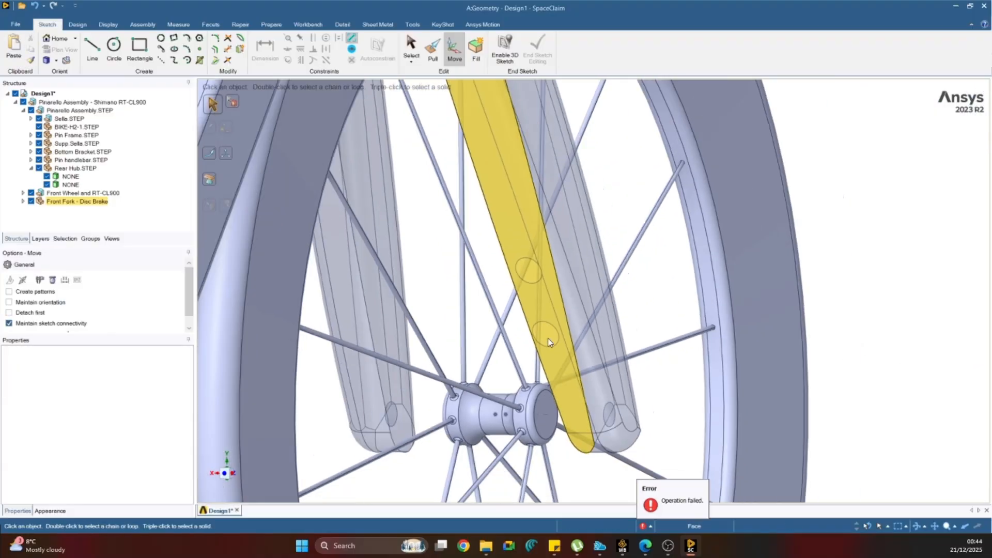
{"action": "left_click", "coordinate": [476, 46]}
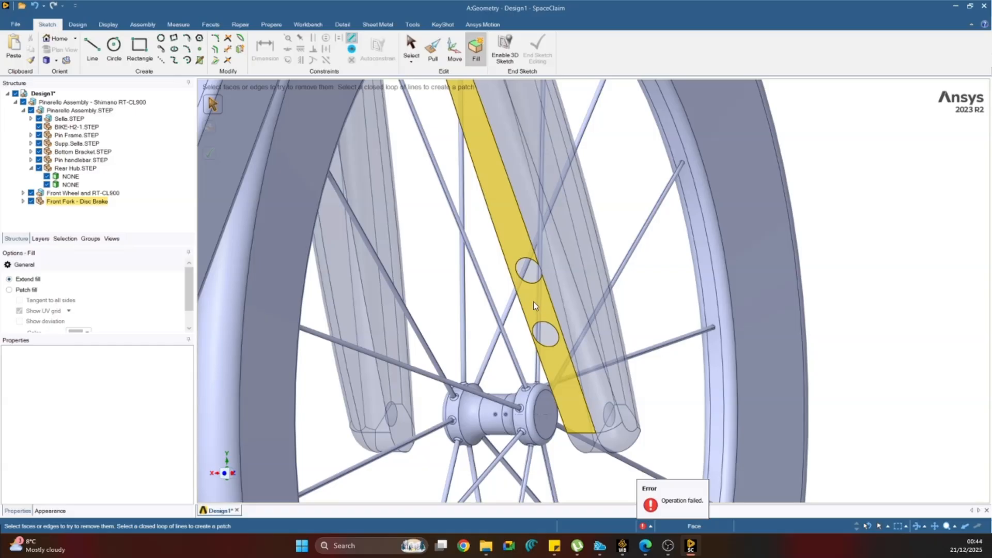
{"action": "left_click", "coordinate": [539, 274]}
{"action": "scroll", "coordinate": [540, 274], "scroll_direction": "up", "scroll_amount": 4}
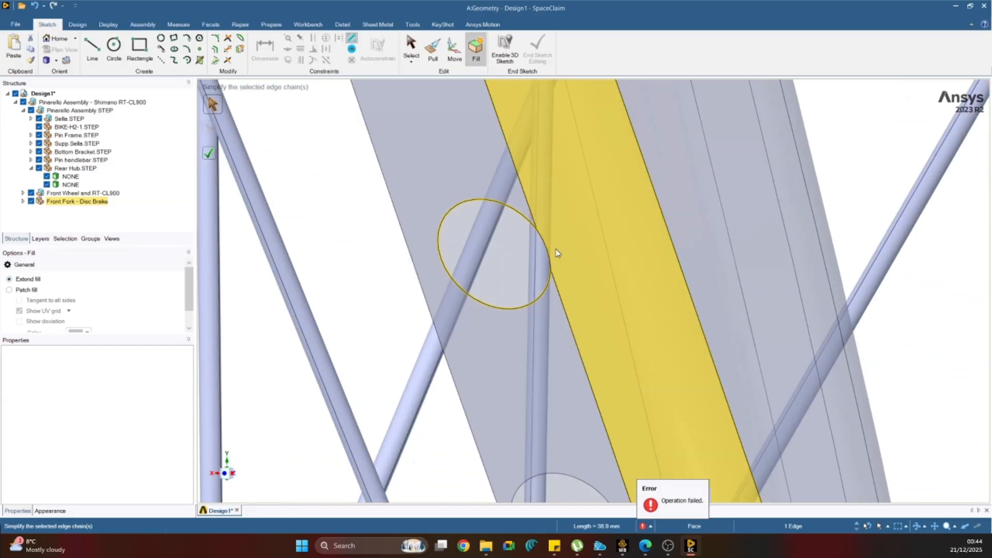
{"action": "left_click", "coordinate": [546, 248], "text": "ctrl"}
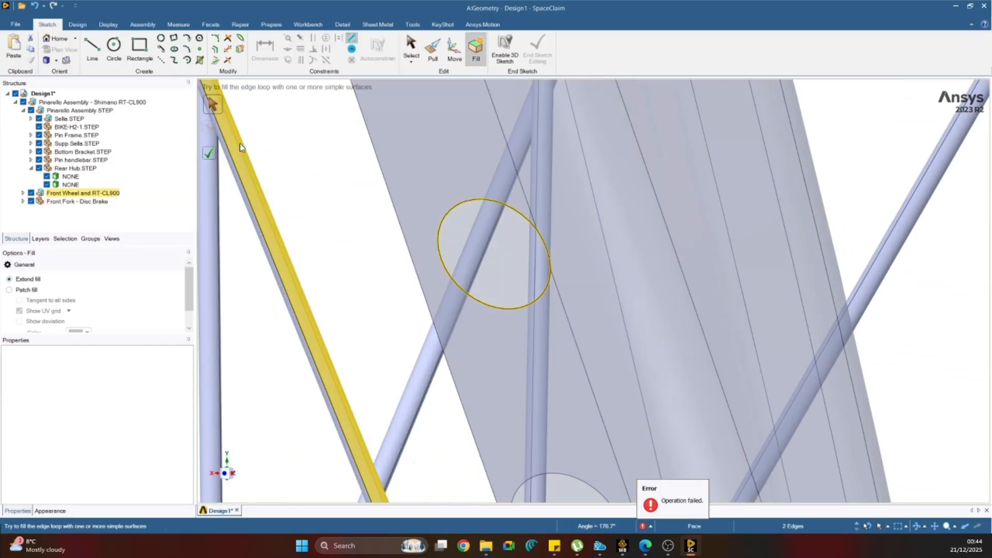
{"action": "left_click", "coordinate": [214, 158]}
Fill the remaining lower boss opening in the fork leg's face from its edge loop.
{"action": "scroll", "coordinate": [378, 270], "scroll_direction": "down", "scroll_amount": 5}
{"action": "scroll", "coordinate": [453, 352], "scroll_direction": "up", "scroll_amount": 3}
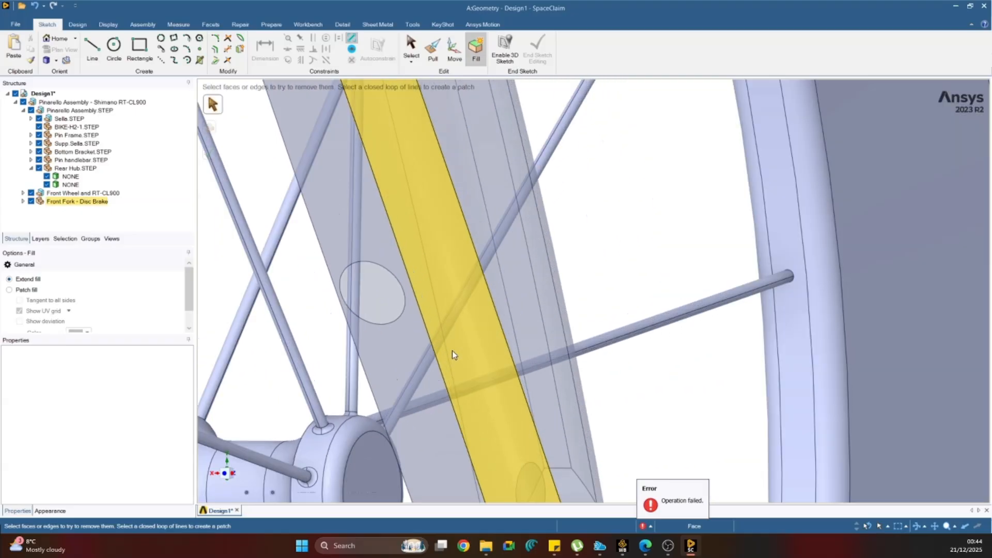
{"action": "double_click", "coordinate": [349, 266]}
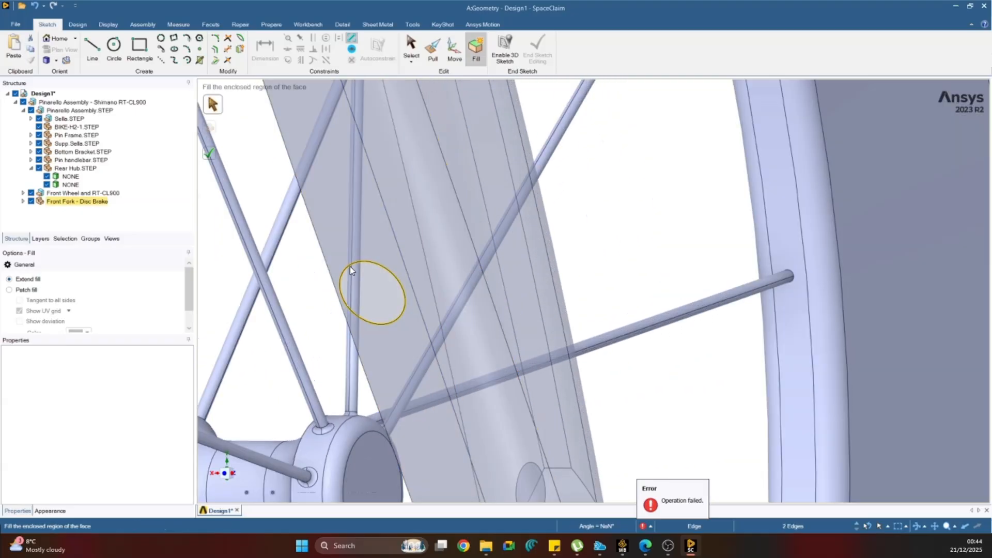
{"action": "left_click", "coordinate": [209, 153]}
Try to pull the fork's upper face upward to close the gap below the frame's lower edge.
{"action": "scroll", "coordinate": [526, 358], "scroll_direction": "down", "scroll_amount": 6}
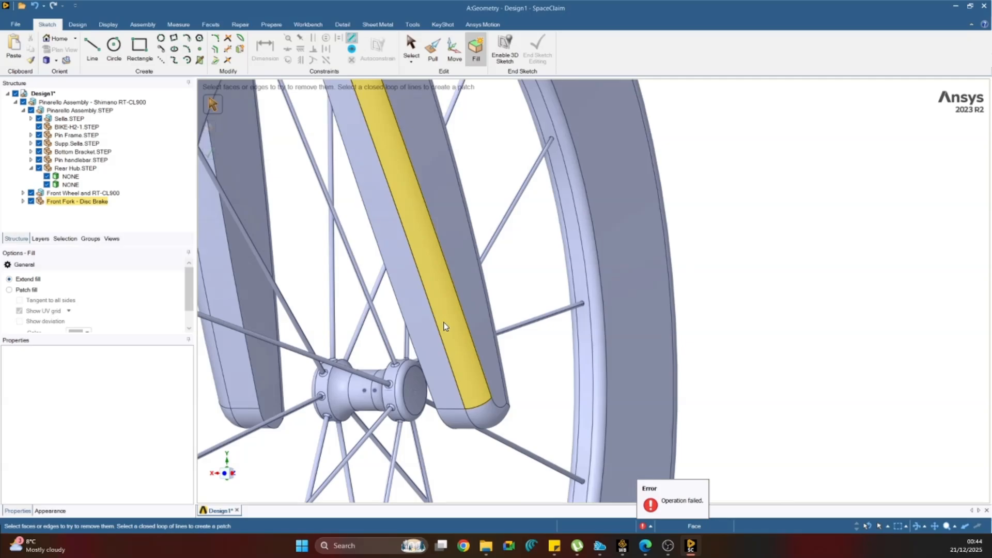
{"action": "middle_click_drag", "start_coordinate": [580, 297], "coordinate": [648, 297]}
{"action": "scroll", "coordinate": [506, 201], "scroll_direction": "up", "scroll_amount": 7}
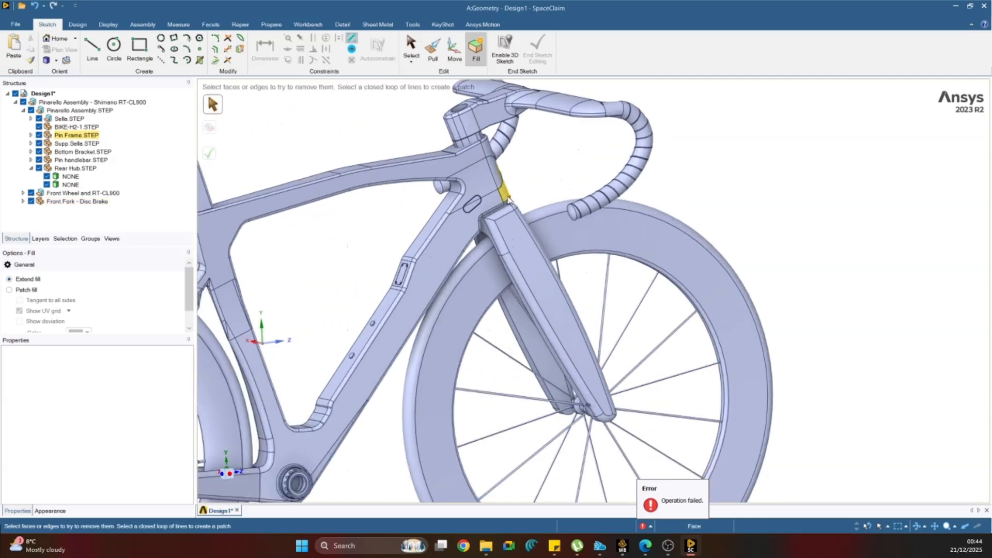
{"action": "scroll", "coordinate": [506, 202], "scroll_direction": "up", "scroll_amount": 4}
{"action": "middle_click_drag", "start_coordinate": [459, 259], "coordinate": [422, 262]}
{"action": "scroll", "coordinate": [408, 393], "scroll_direction": "up", "scroll_amount": 8}
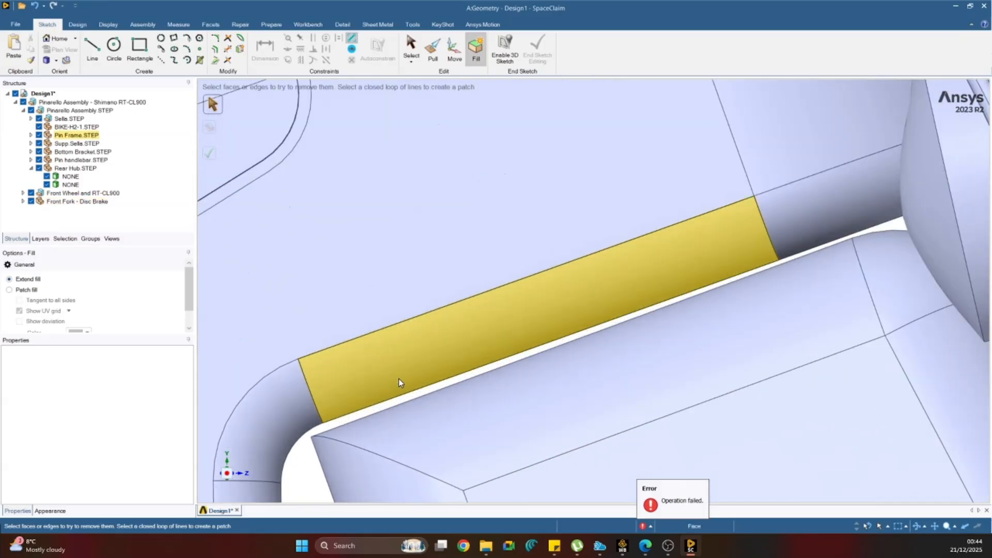
{"action": "middle_click_drag", "start_coordinate": [394, 405], "coordinate": [390, 402]}
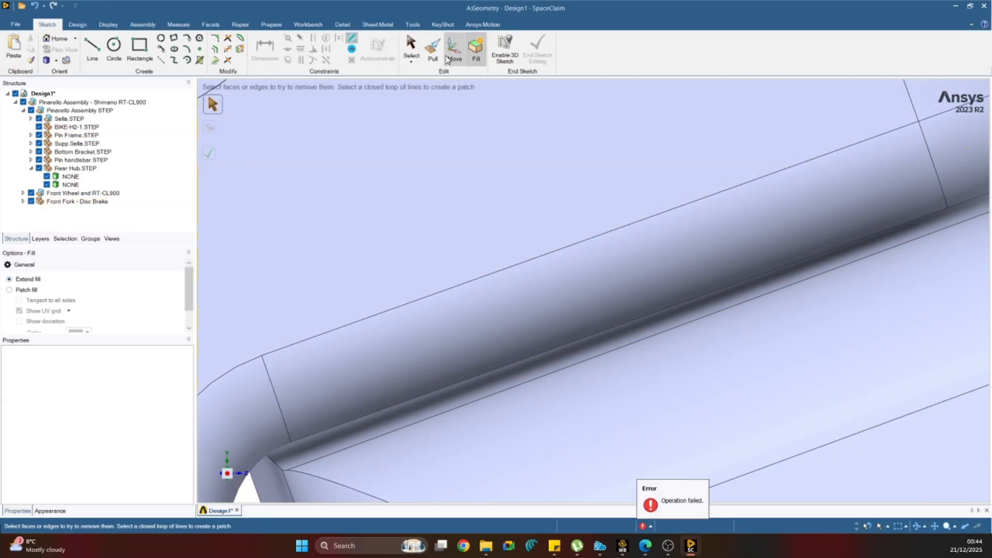
{"action": "left_click", "coordinate": [350, 406]}
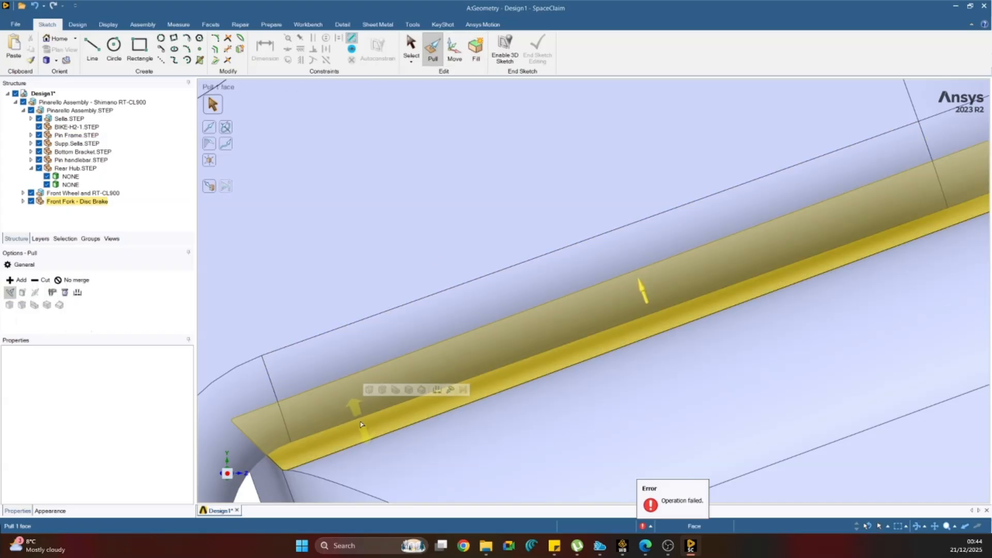
{"action": "left_click_drag", "start_coordinate": [350, 407], "coordinate": [262, 345]}
{"action": "left_click", "coordinate": [34, 5]}
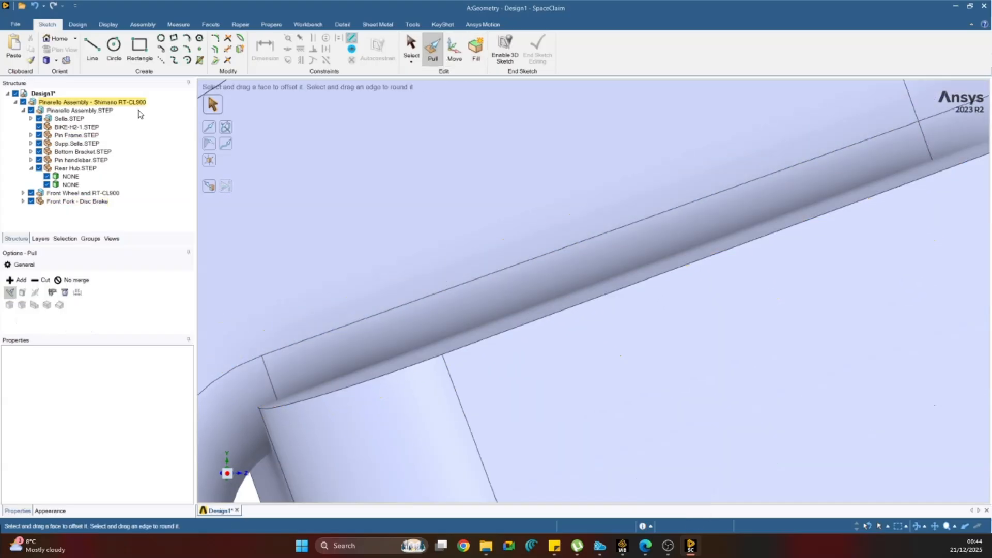
Move the saddle body out of 13-12107 SADDLE-2.STEP to the top level of Design1.
{"action": "scroll", "coordinate": [611, 301], "scroll_direction": "down", "scroll_amount": 10}
{"action": "scroll", "coordinate": [619, 307], "scroll_direction": "down", "scroll_amount": 5}
{"action": "left_click", "coordinate": [813, 237]}
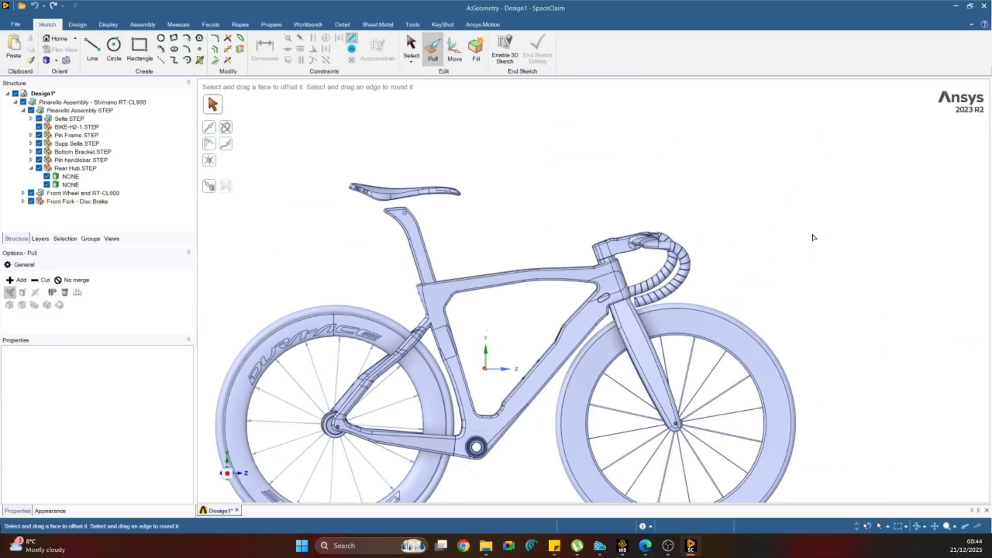
{"action": "key", "text": "s"}
{"action": "left_click", "coordinate": [26, 110]}
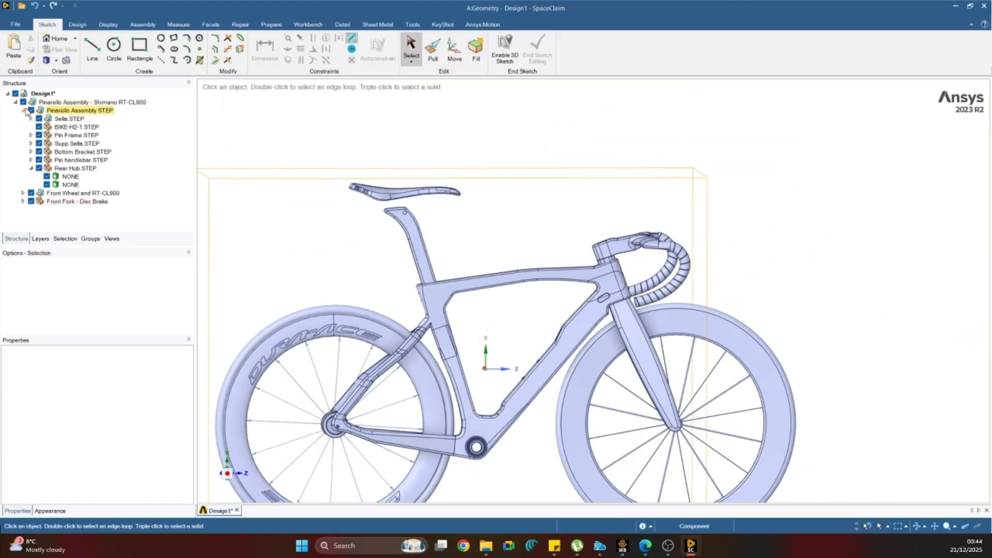
{"action": "left_click", "coordinate": [31, 118]}
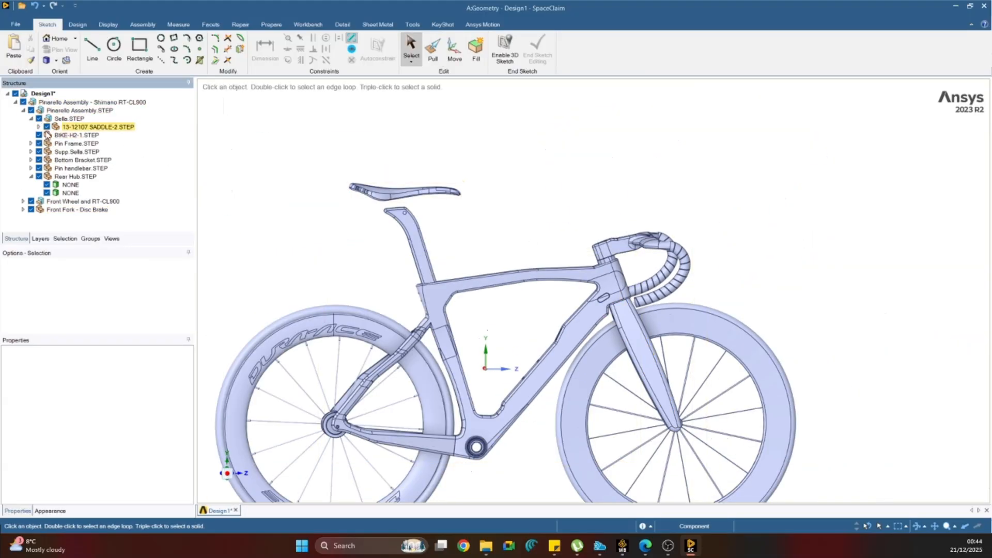
{"action": "left_click", "coordinate": [39, 127]}
{"action": "left_click", "coordinate": [68, 135]}
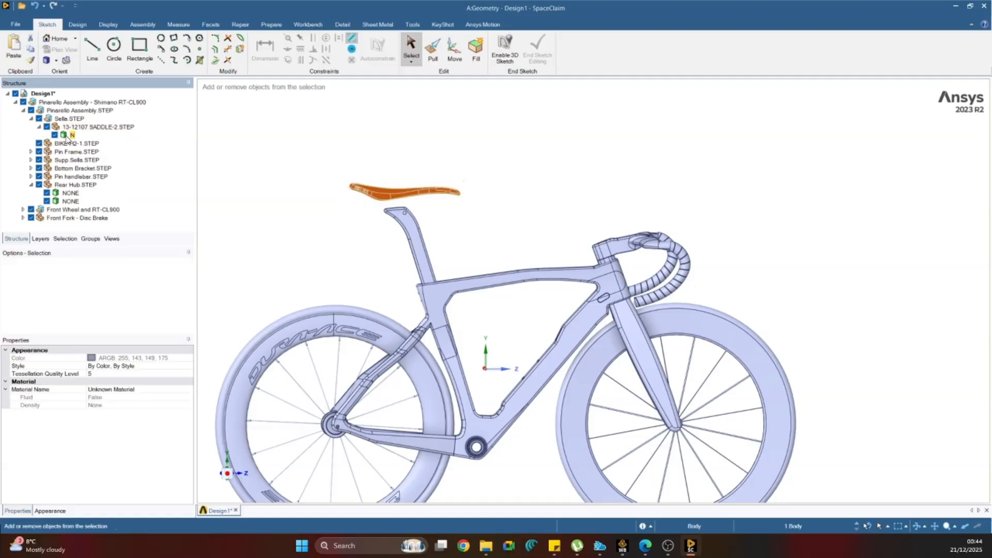
{"action": "left_click_drag", "start_coordinate": [66, 138], "coordinate": [42, 104]}
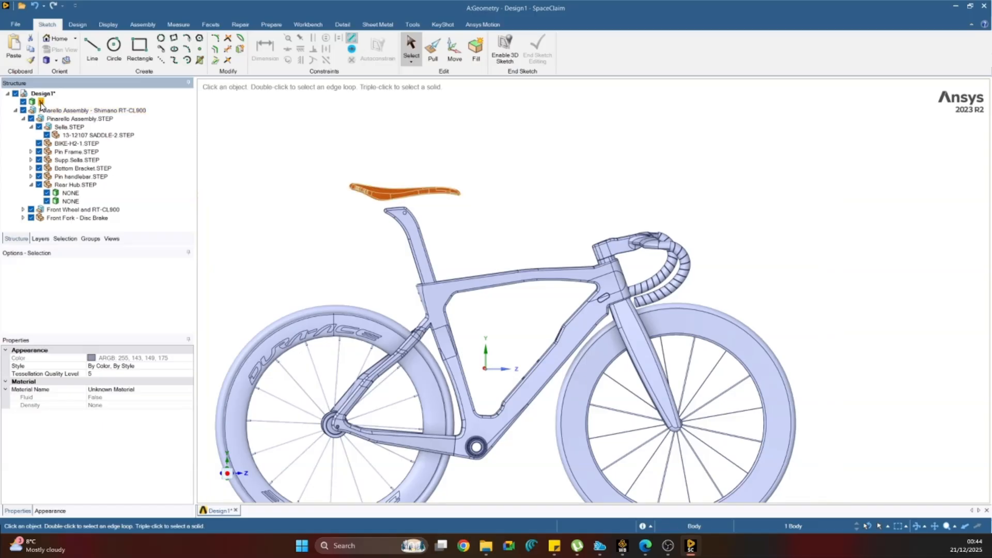
{"action": "left_click", "coordinate": [288, 155]}
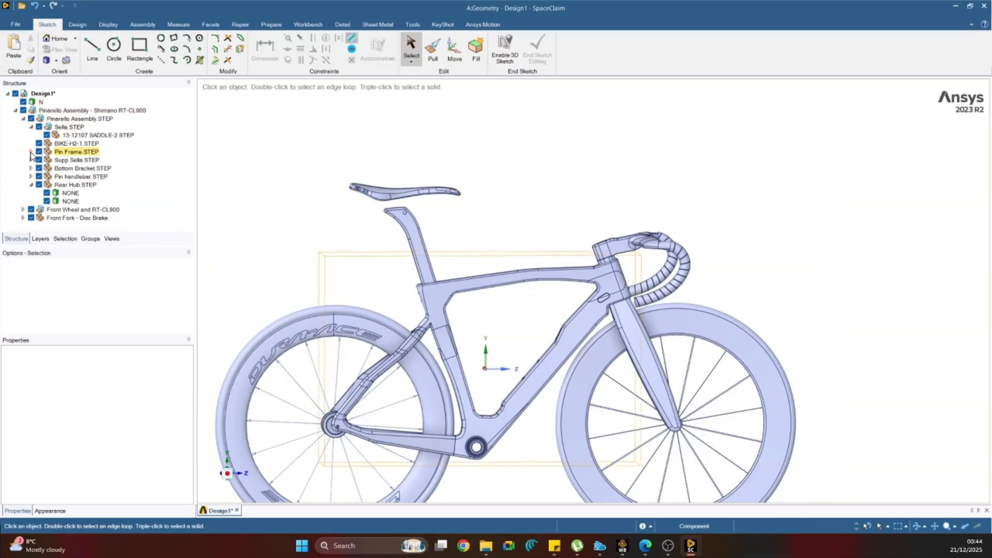
Cut the frame body from Pin Frame.STEP and paste it at the top level of Design1.
{"action": "left_click", "coordinate": [31, 152]}
{"action": "left_click", "coordinate": [62, 160]}
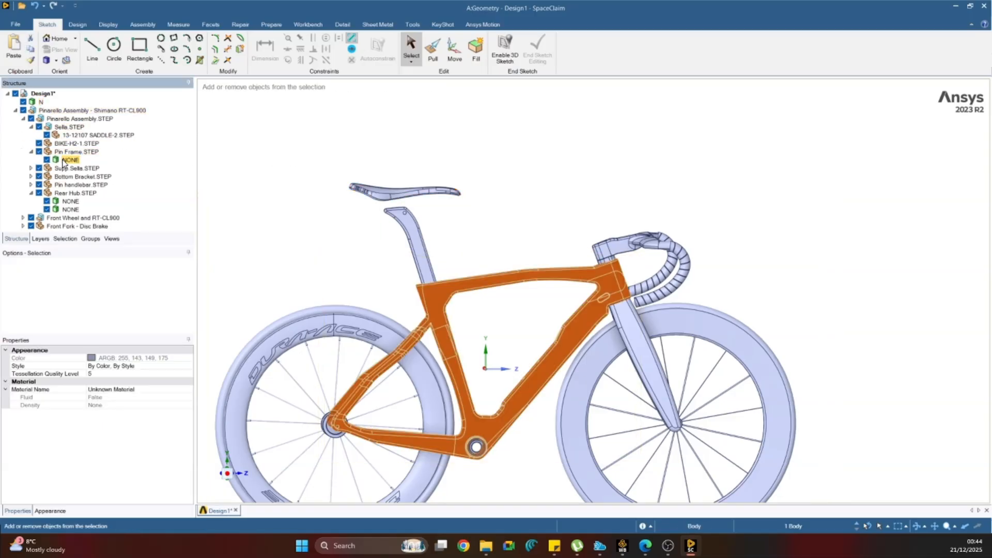
{"action": "key", "text": "ctrl+x"}
{"action": "key", "text": "ctrl+v"}
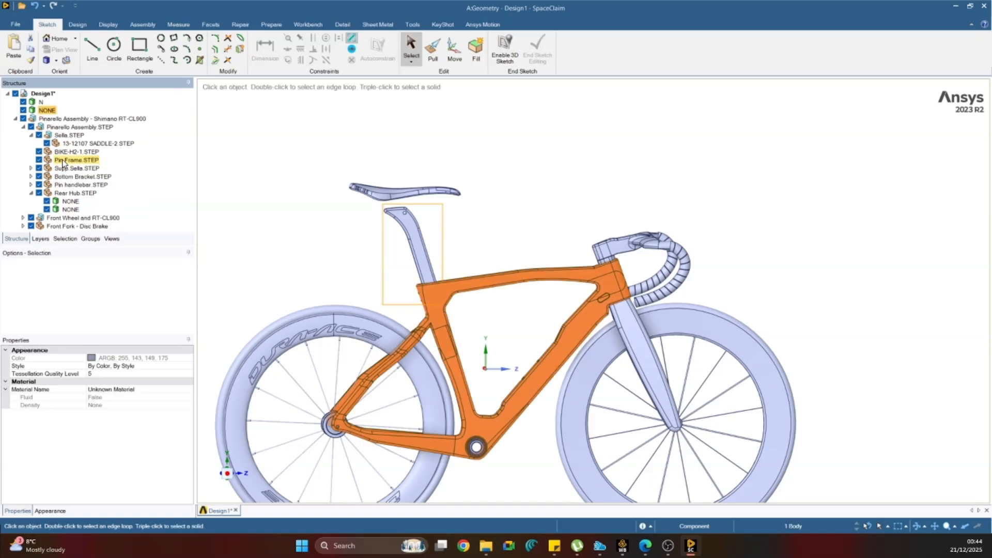
Cut both rear wheel bodies from Rear Hub.STEP and paste them at the top level of Design1.
{"action": "left_click", "coordinate": [31, 193]}
{"action": "left_click", "coordinate": [31, 192]}
{"action": "left_click", "coordinate": [71, 201]}
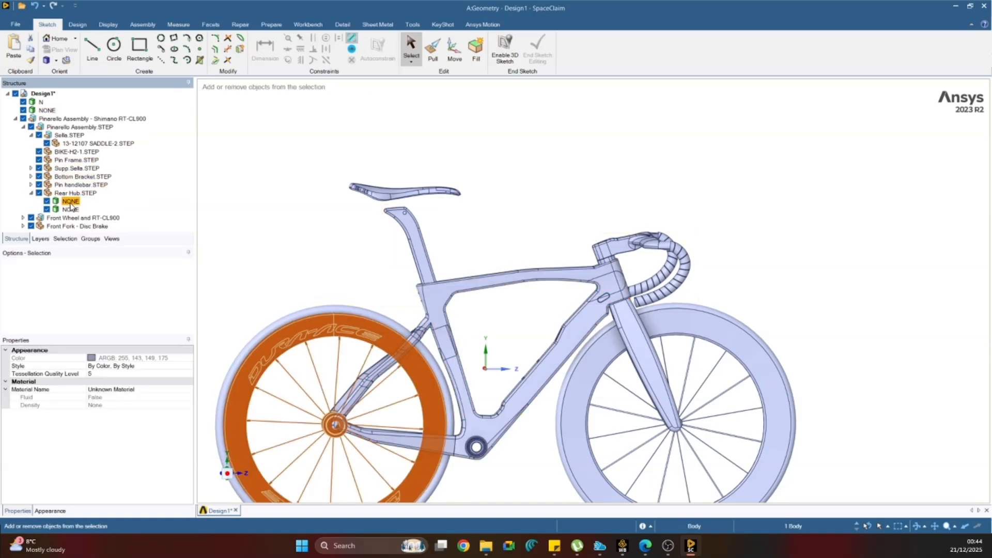
{"action": "left_click", "coordinate": [71, 209], "text": "ctrl"}
{"action": "key", "text": "ctrl+x"}
{"action": "key", "text": "ctrl+v"}
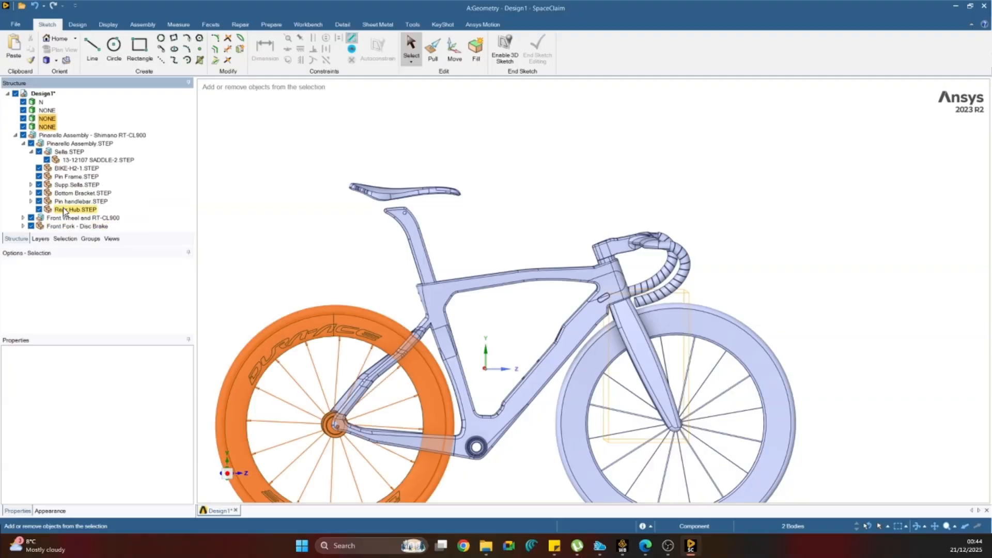
Cut the front wheel body Fillet11 from Front wheel assembly and paste it at the top level of Design1.
{"action": "left_click", "coordinate": [23, 217]}
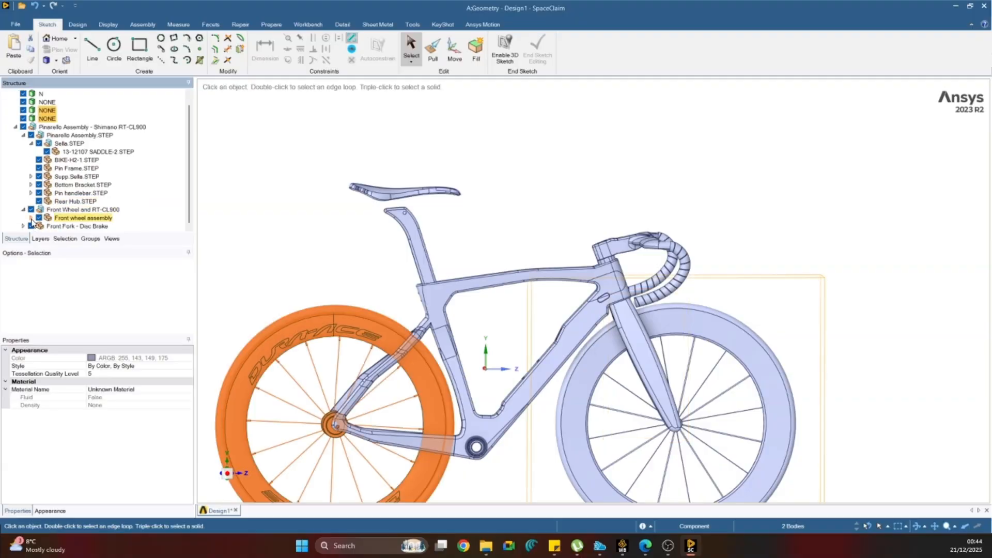
{"action": "left_click", "coordinate": [31, 218]}
{"action": "left_click", "coordinate": [71, 210]}
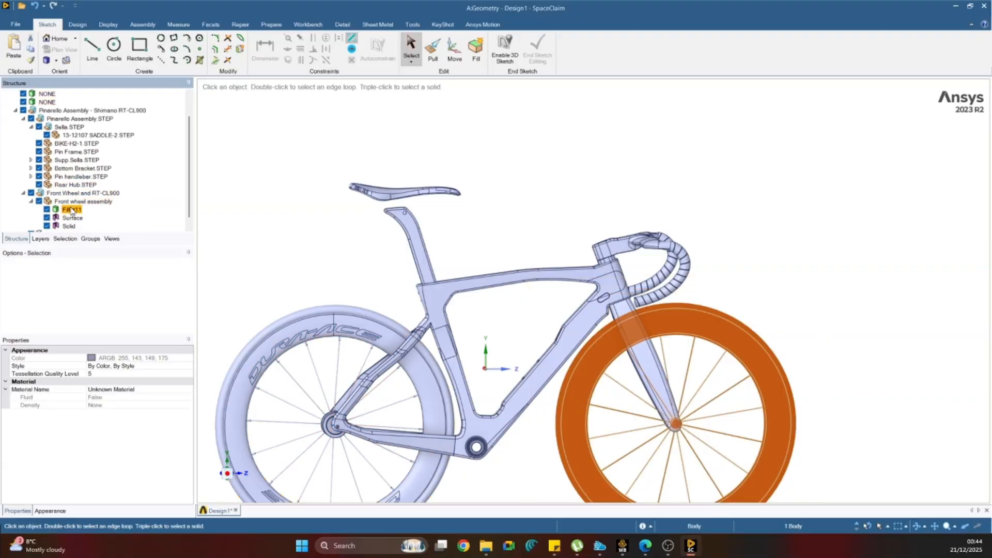
{"action": "key", "text": "ctrl+x"}
{"action": "key", "text": "ctrl+v"}
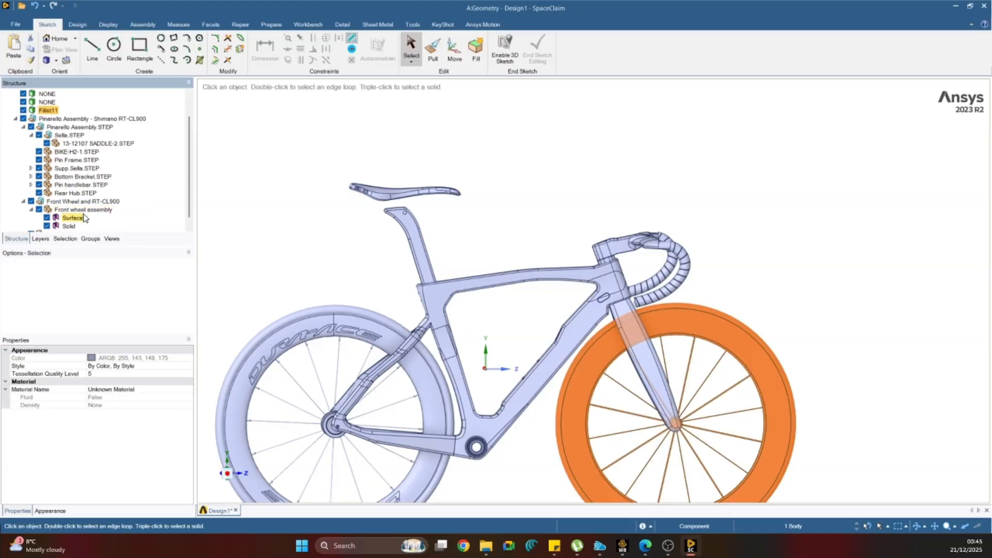
{"action": "scroll", "coordinate": [75, 219], "scroll_direction": "down", "scroll_amount": 1}
{"action": "left_click", "coordinate": [70, 217]}
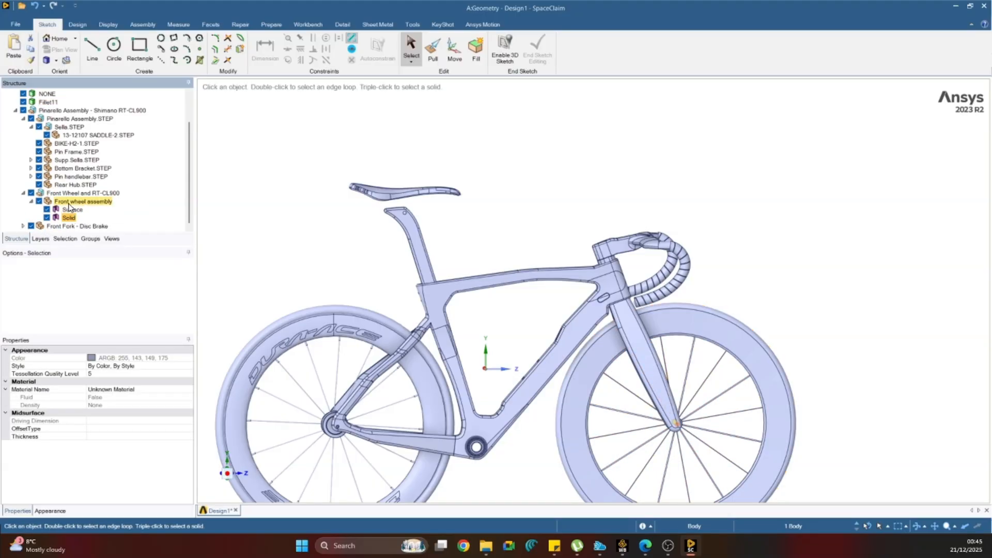
Cut the fork body Cut-Extrude6 from Front Fork - Disc Brake and paste it at the top level.
{"action": "left_click", "coordinate": [24, 226]}
{"action": "left_click", "coordinate": [61, 227]}
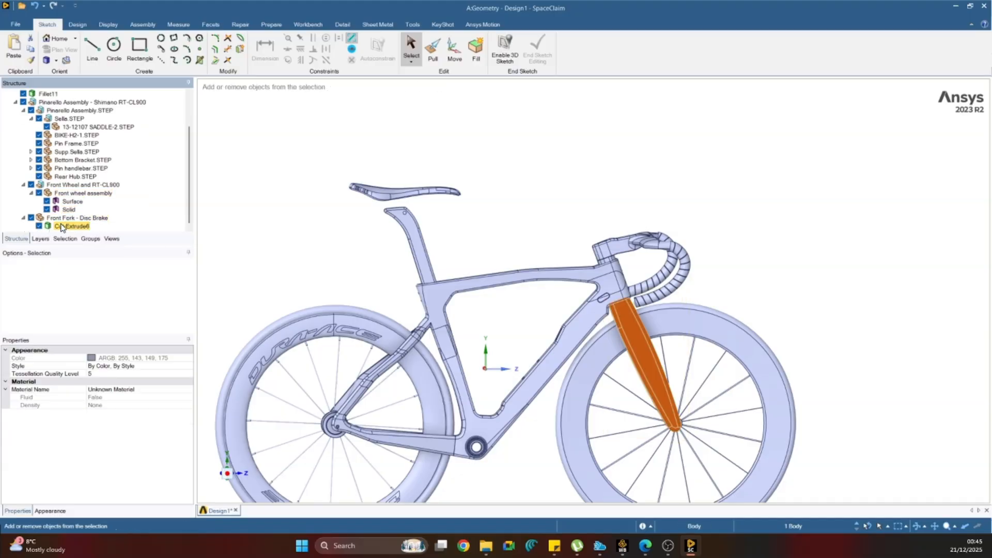
{"action": "key", "text": "ctrl+x"}
{"action": "key", "text": "ctrl+v"}
Try to delete the whole Pinarello Assembly - Shimano RT-CL900 component.
{"action": "left_click", "coordinate": [50, 121]}
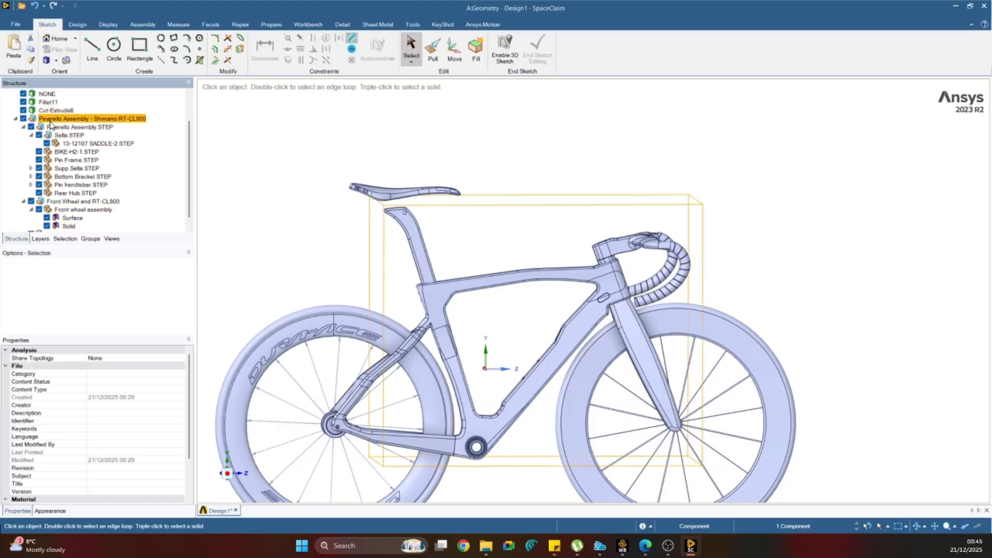
{"action": "key", "text": "Delete"}
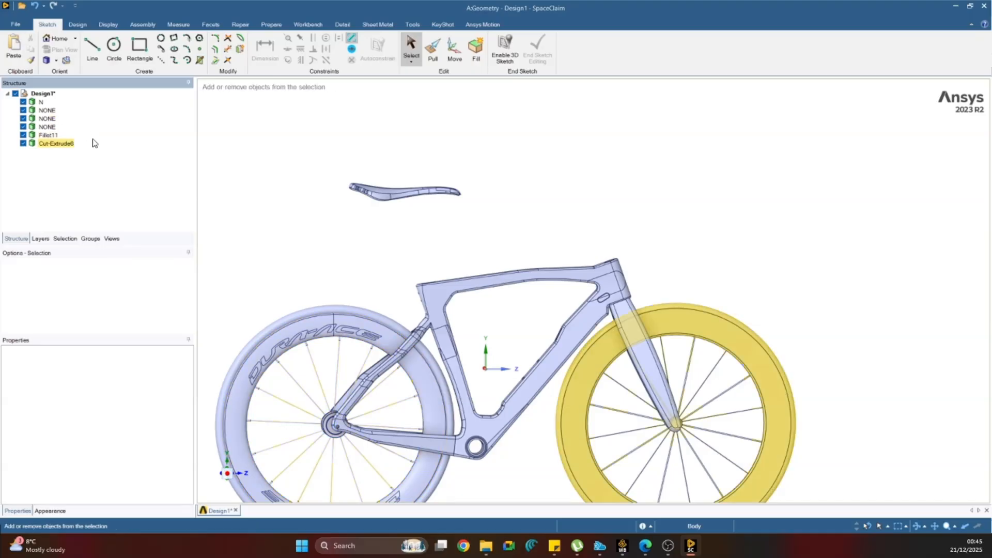
{"action": "key", "text": "ctrl+z"}
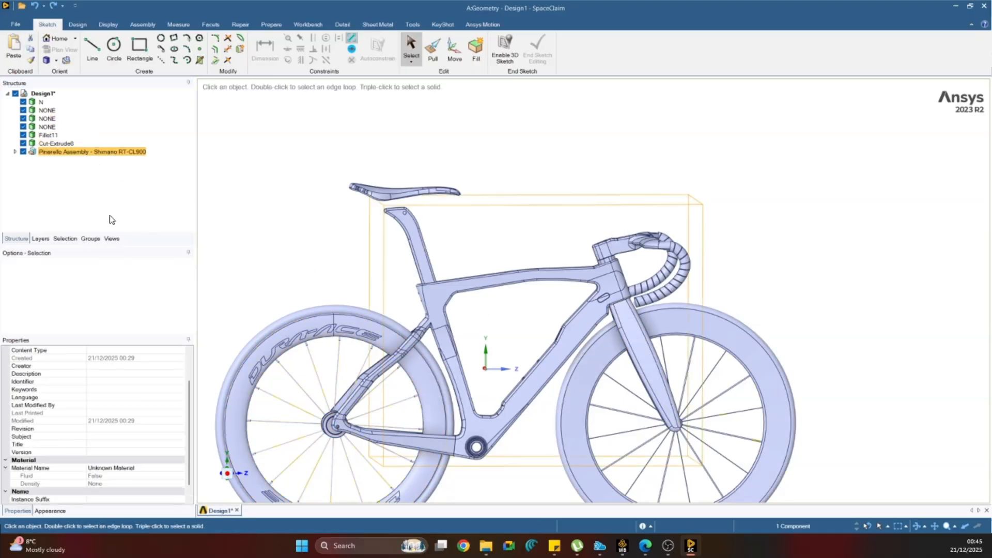
Cut the handlebar body from Pin handlebar.STEP and paste it at the top level of Design1.
{"action": "left_click", "coordinate": [15, 151]}
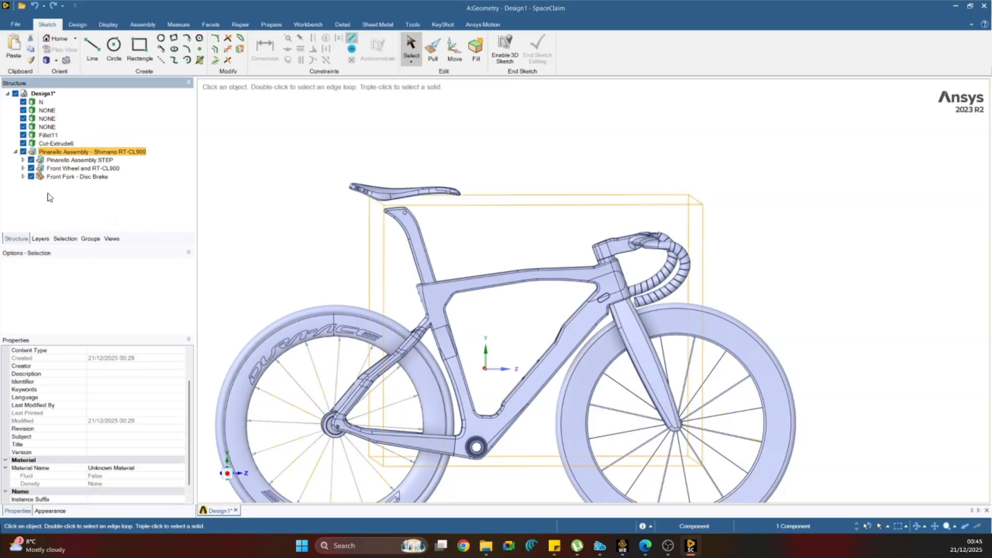
{"action": "left_click", "coordinate": [22, 168]}
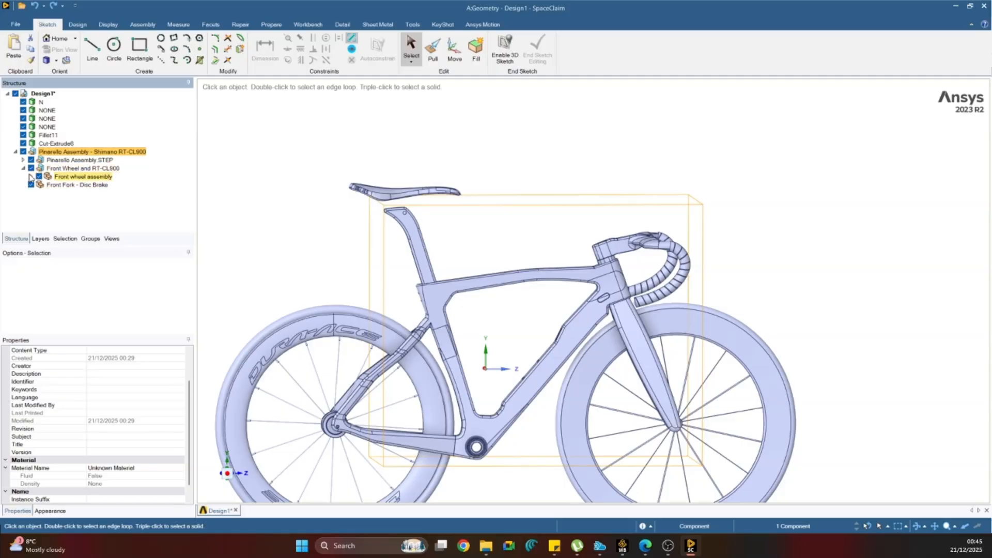
{"action": "left_click", "coordinate": [30, 176]}
{"action": "left_click", "coordinate": [61, 192]}
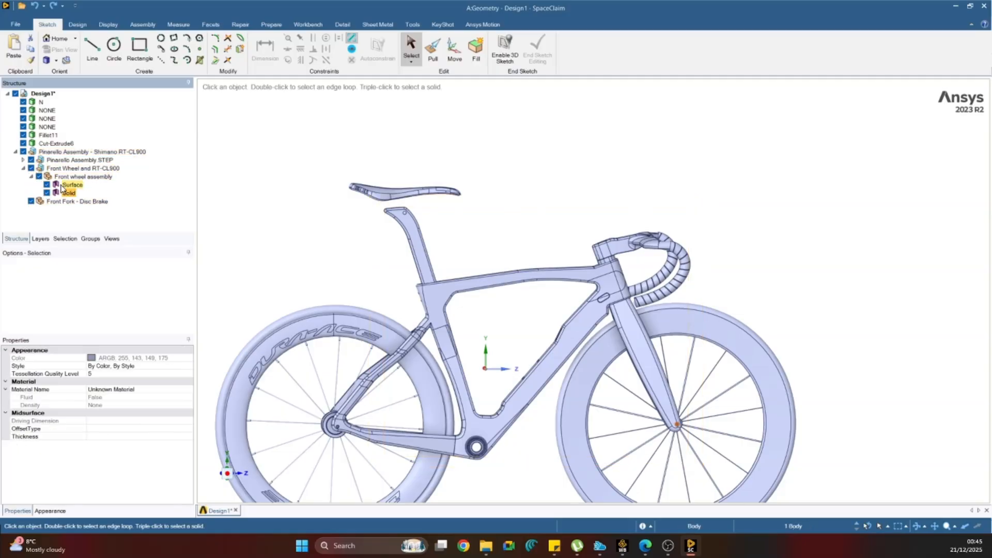
{"action": "left_click", "coordinate": [23, 159]}
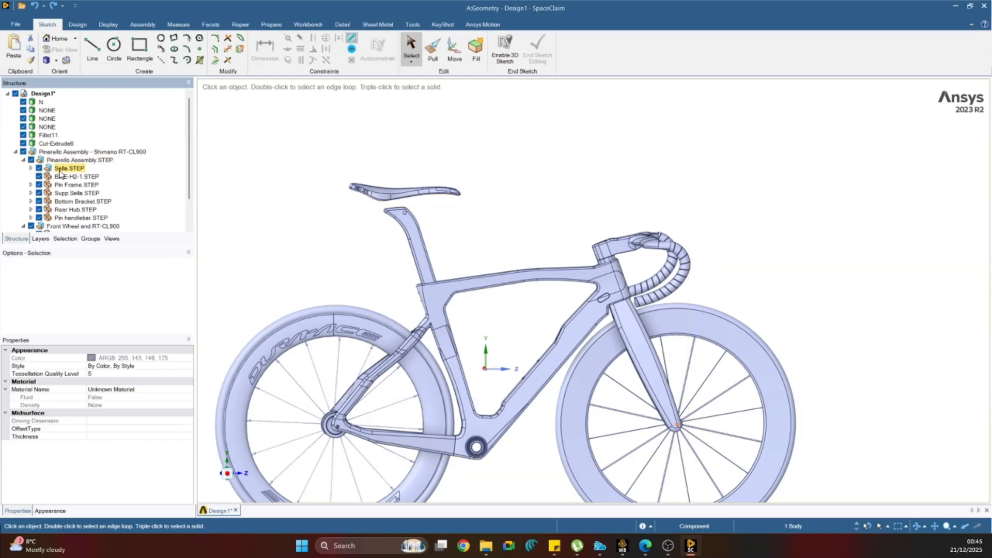
{"action": "left_click", "coordinate": [30, 217]}
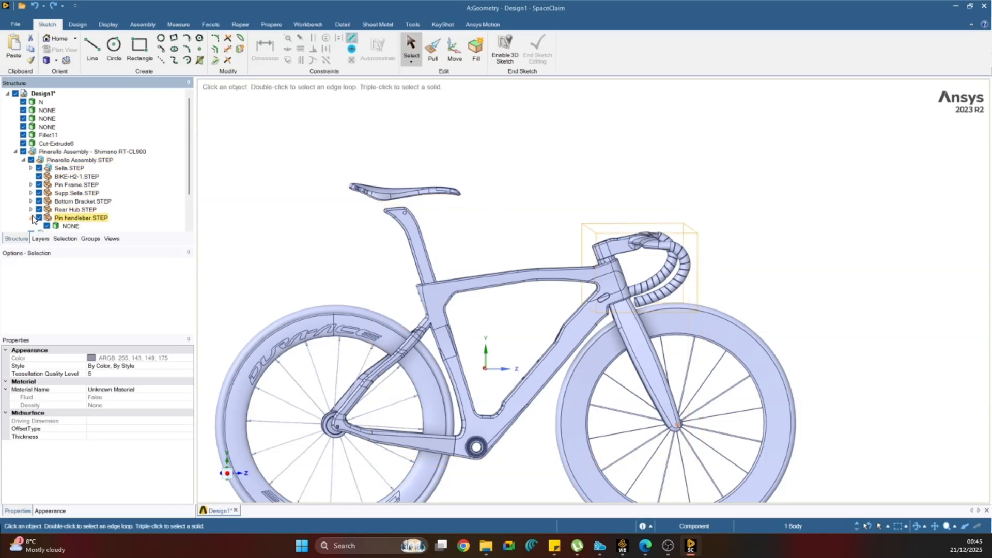
{"action": "left_click", "coordinate": [66, 227]}
{"action": "key", "text": "Delete"}
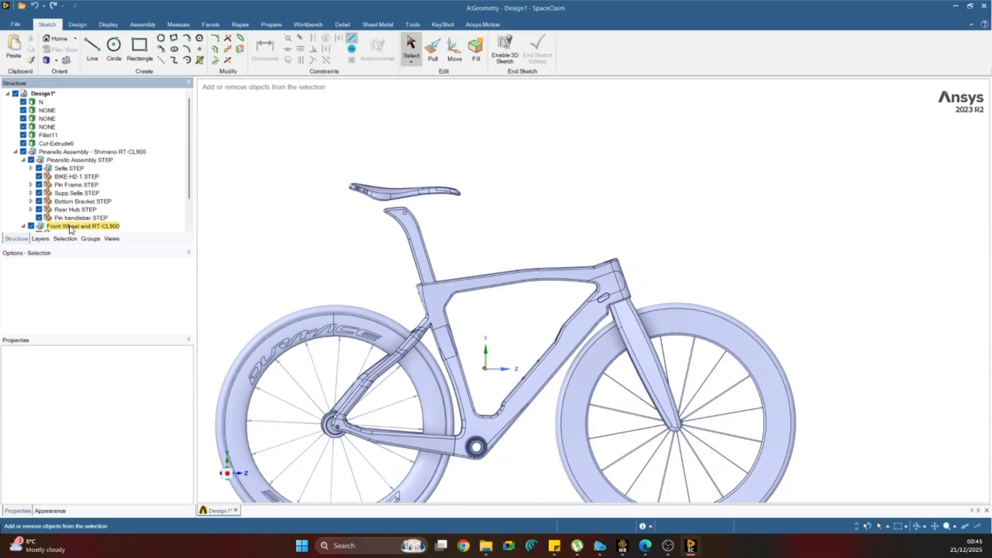
{"action": "key", "text": "ctrl+v"}
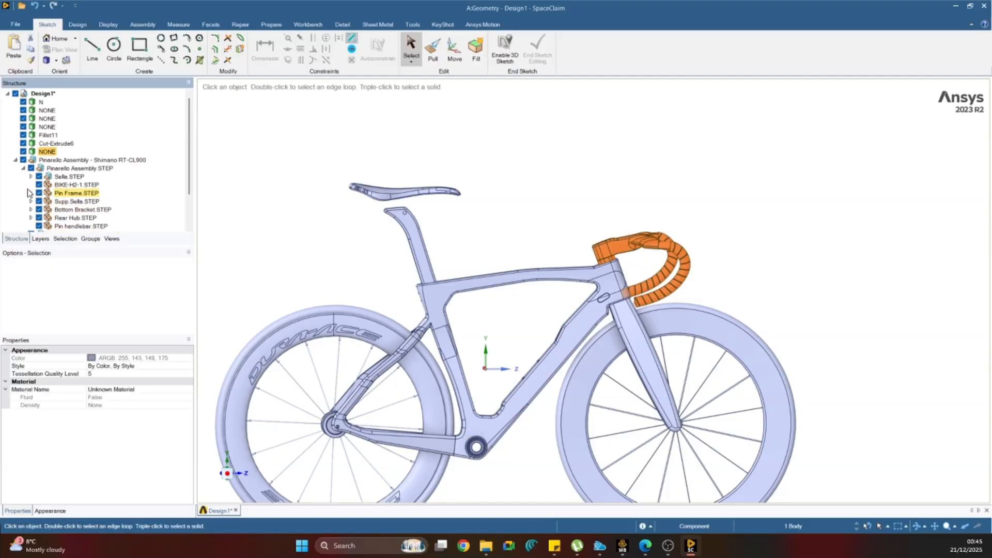
Cut the seatpost body from Supp Sella.STEP and paste it at the top level of Design1.
{"action": "left_click", "coordinate": [44, 178]}
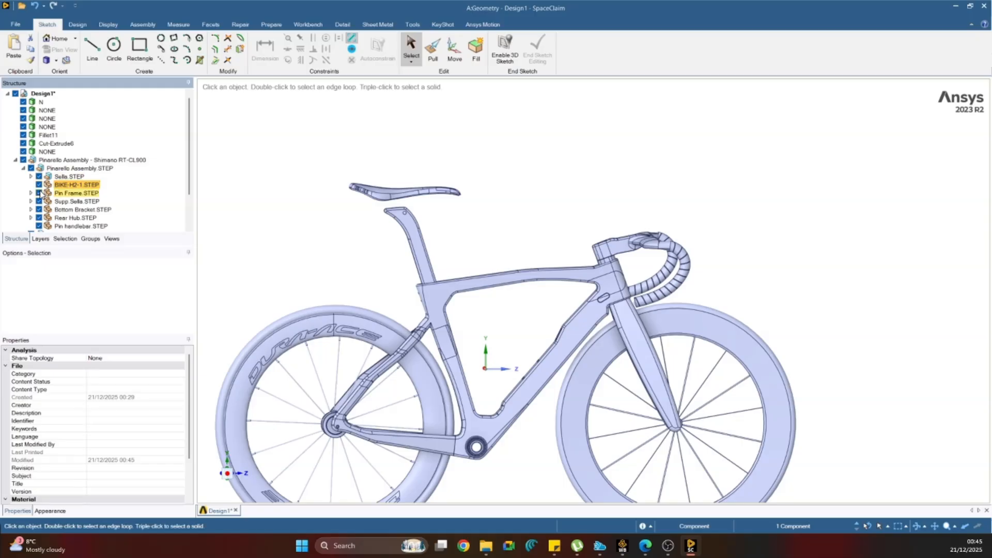
{"action": "left_click", "coordinate": [39, 202]}
{"action": "left_click", "coordinate": [39, 201]}
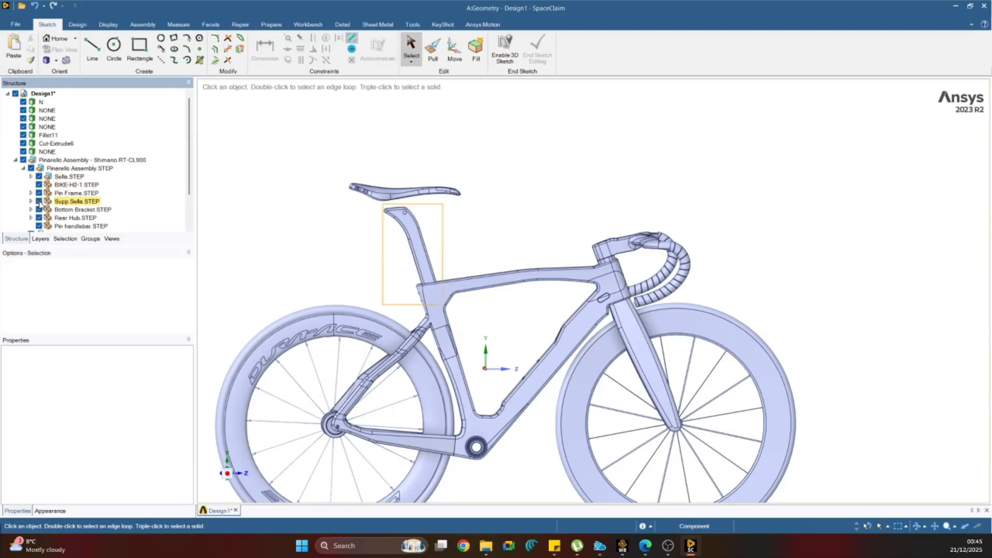
{"action": "left_click", "coordinate": [31, 202]}
{"action": "left_click", "coordinate": [58, 210]}
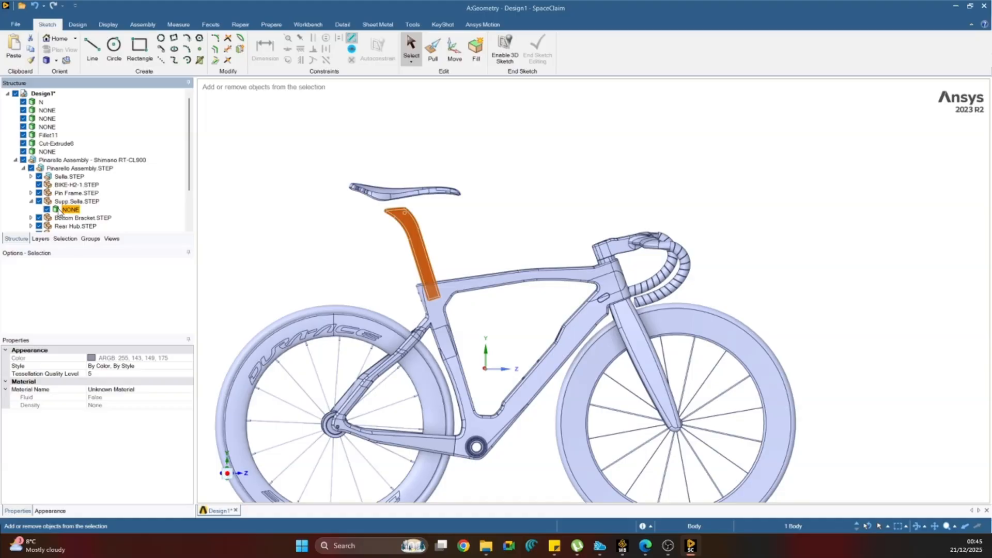
{"action": "key", "text": "ctrl+x"}
{"action": "key", "text": "ctrl+v"}
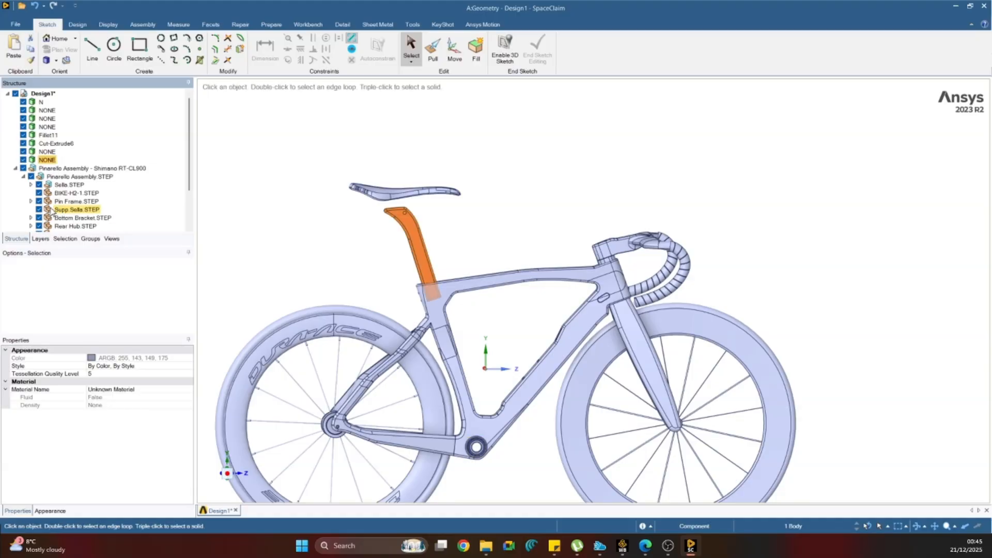
Hide the Pinarello Assembly - Shimano RT-CL900 component and delete it from Design1.
{"action": "left_click", "coordinate": [23, 168]}
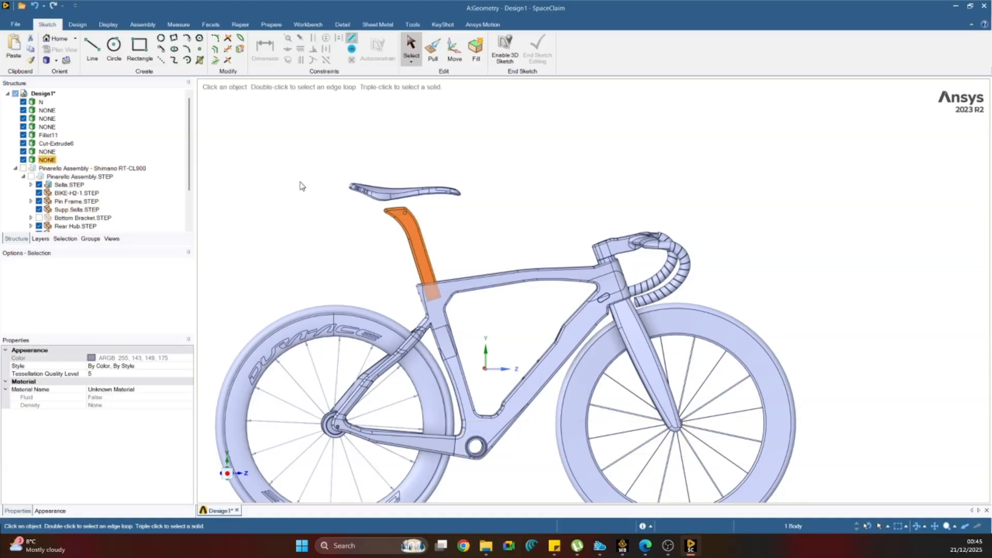
{"action": "left_click", "coordinate": [65, 169]}
{"action": "key", "text": "Delete"}
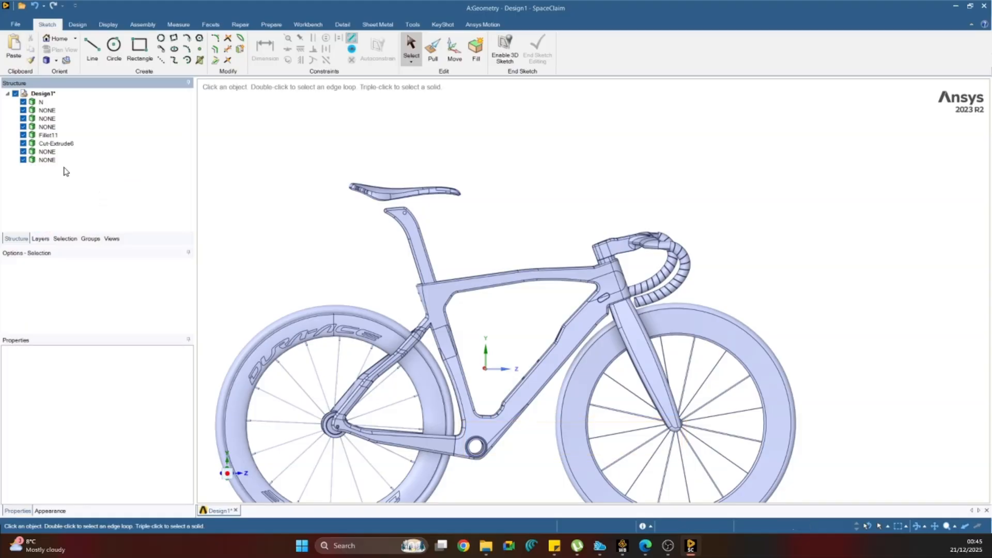
{"action": "scroll", "coordinate": [371, 207], "scroll_direction": "down", "scroll_amount": 3}
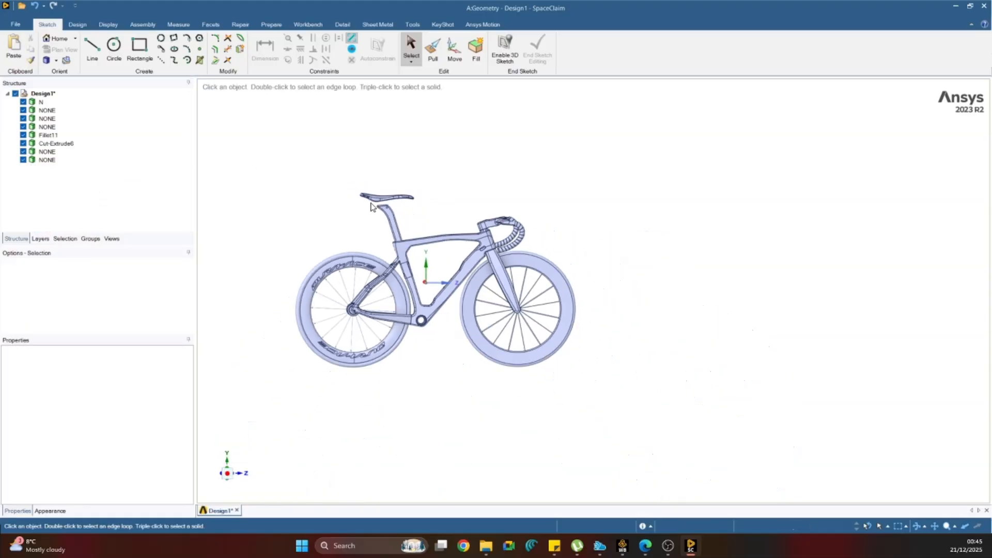
Combine all eight top-level bicycle bodies with the Combine tool.
{"action": "left_click", "coordinate": [52, 111]}
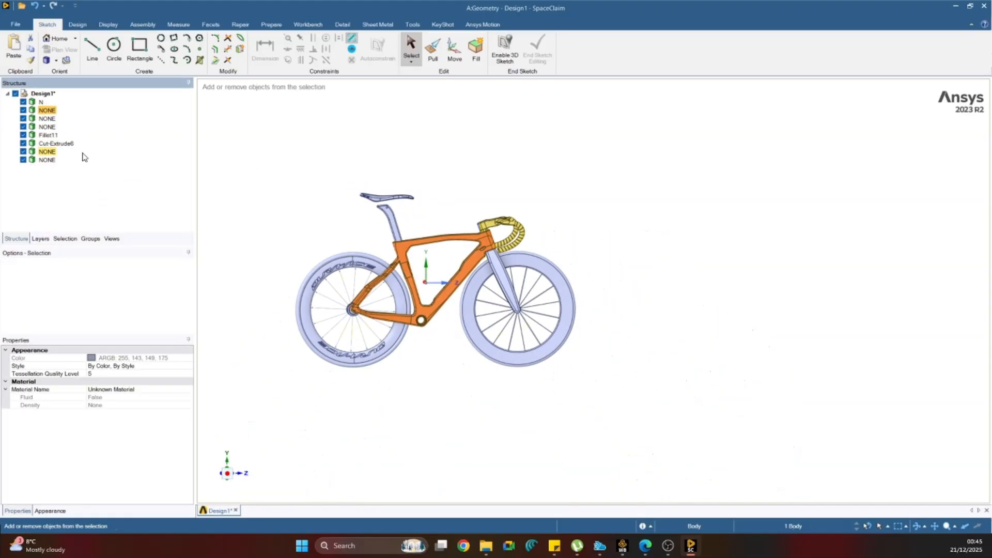
{"action": "key", "text": "ctrl+a"}
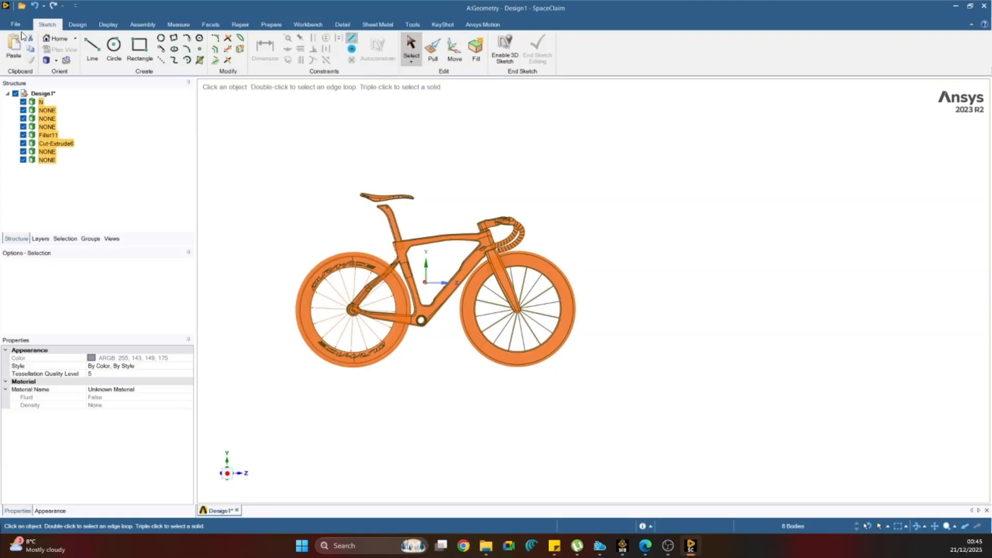
{"action": "left_click", "coordinate": [76, 26]}
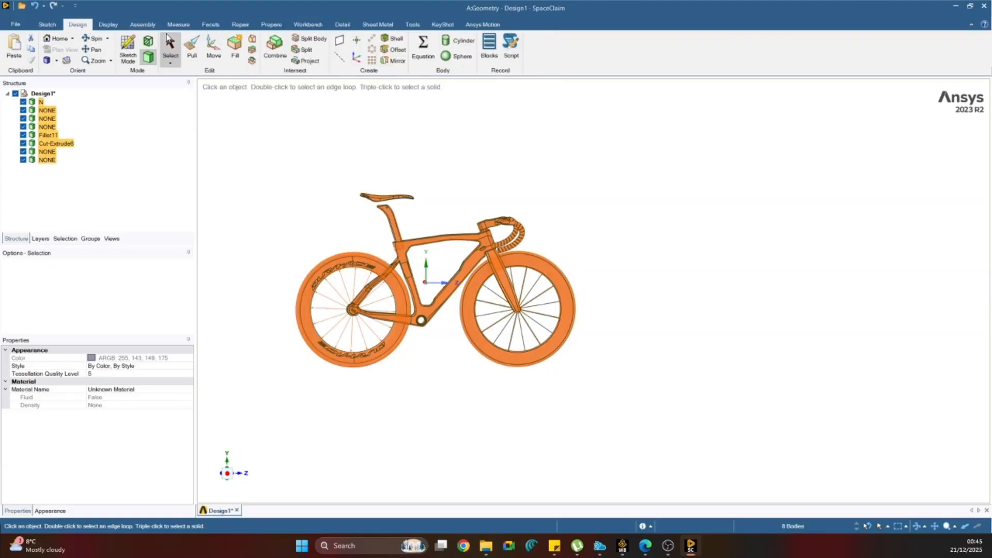
{"action": "left_click", "coordinate": [275, 60]}
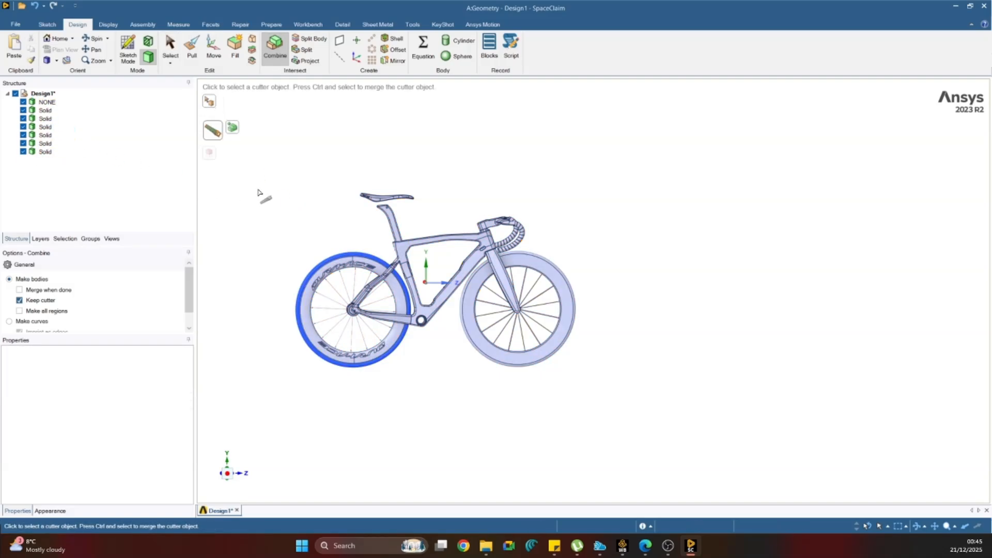
{"action": "key", "text": "Escape"}
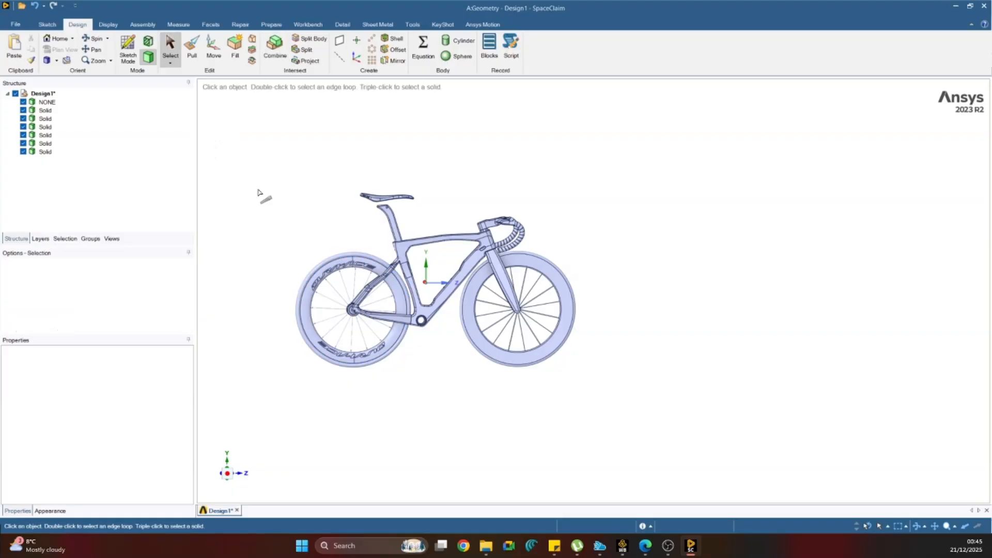
Identify the first bodies in the structure and delete the thin solid along the frame's top tube.
{"action": "left_click", "coordinate": [42, 104]}
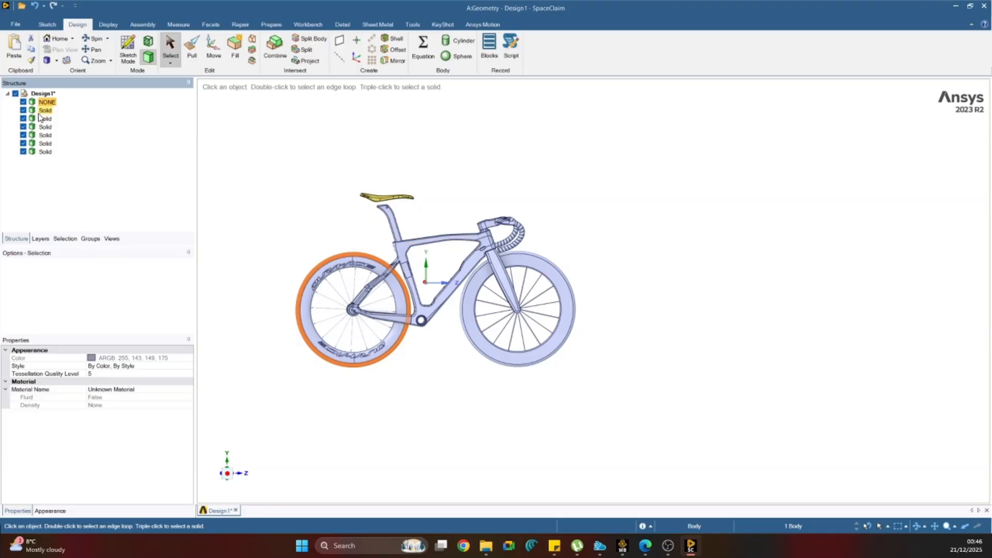
{"action": "left_click", "coordinate": [39, 114]}
{"action": "left_click", "coordinate": [44, 119]}
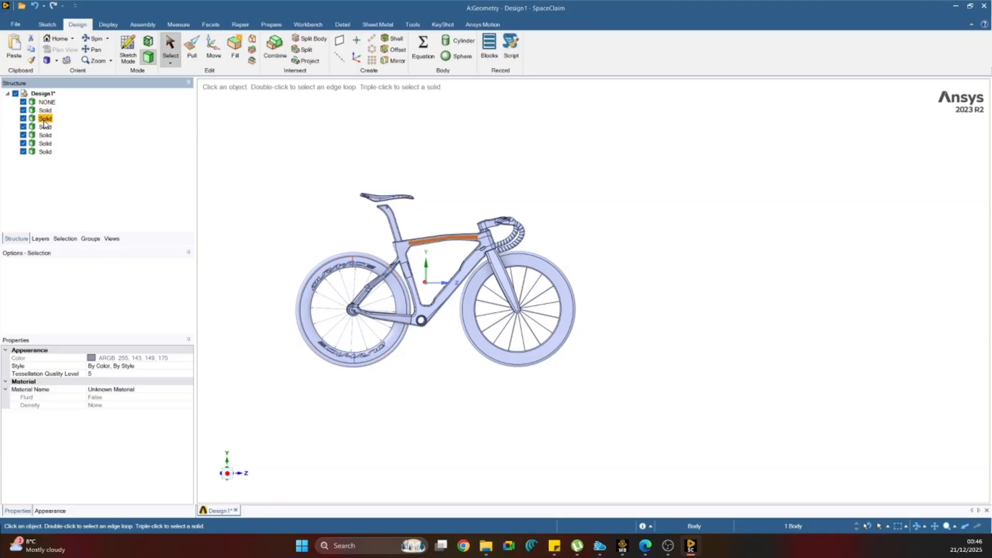
{"action": "key", "text": "Delete"}
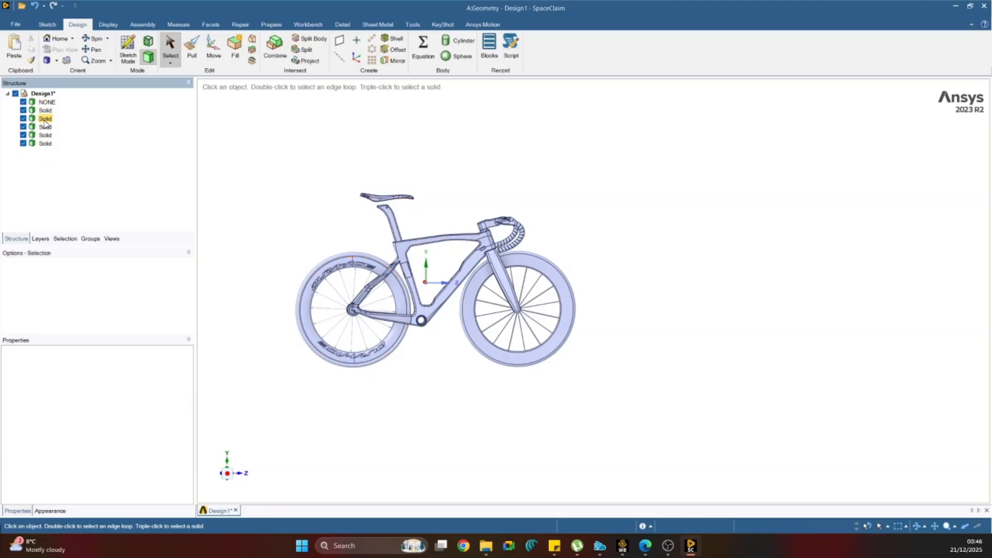
Examine the remaining solids one by one, checking the frame, the rear rim and the front wheel with its fork up close.
{"action": "left_click", "coordinate": [45, 119]}
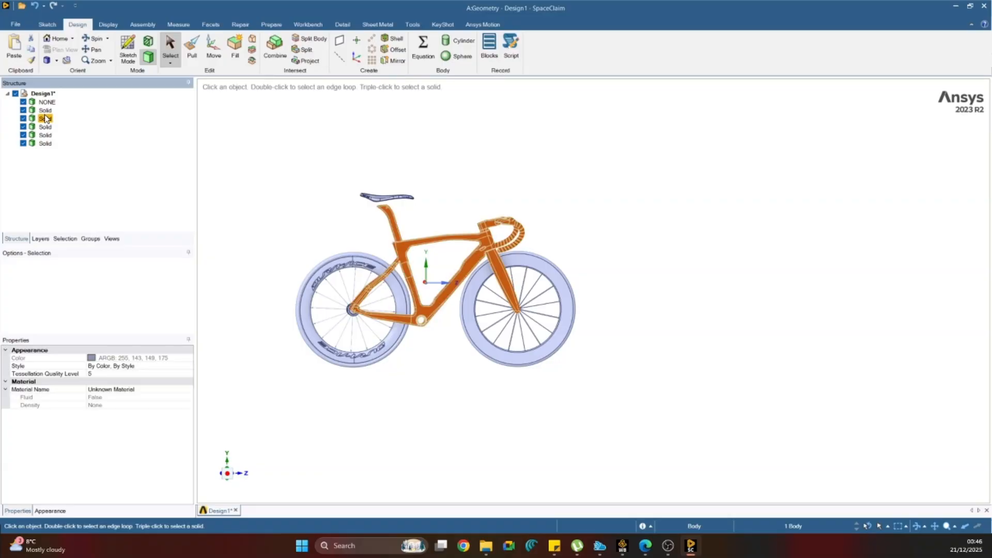
{"action": "left_click", "coordinate": [46, 128]}
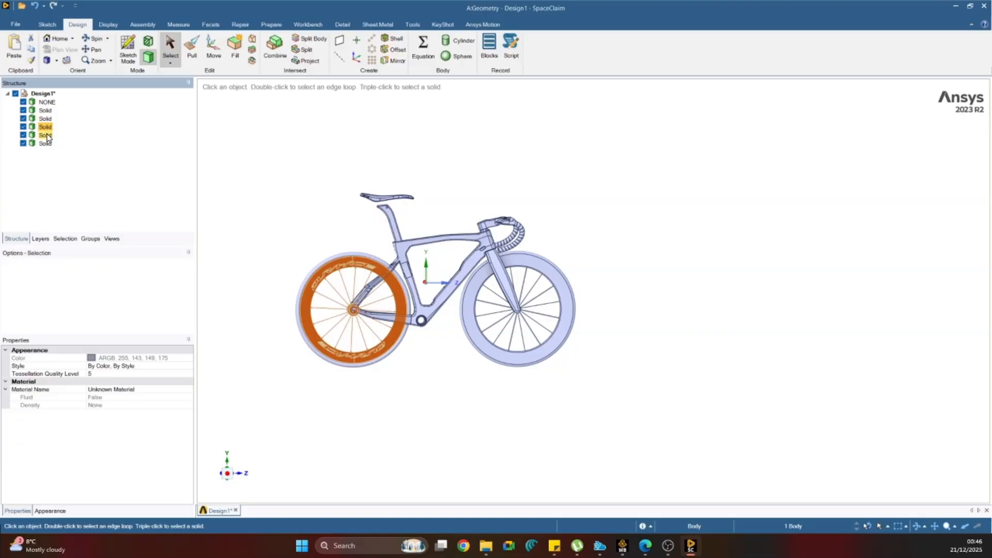
{"action": "left_click", "coordinate": [46, 136]}
{"action": "middle_click_drag", "start_coordinate": [287, 178], "coordinate": [336, 185]}
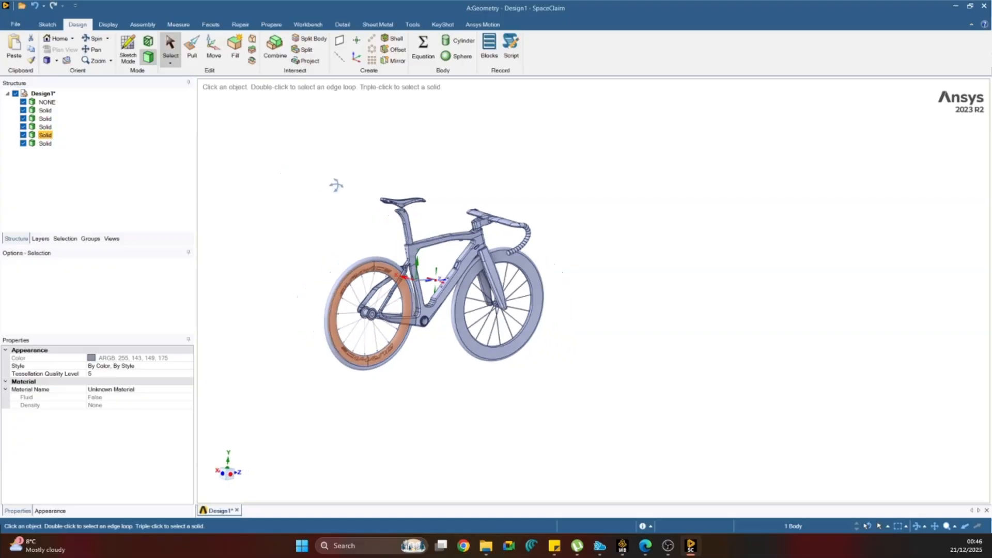
{"action": "scroll", "coordinate": [369, 276], "scroll_direction": "up", "scroll_amount": 5}
{"action": "left_click", "coordinate": [354, 281]}
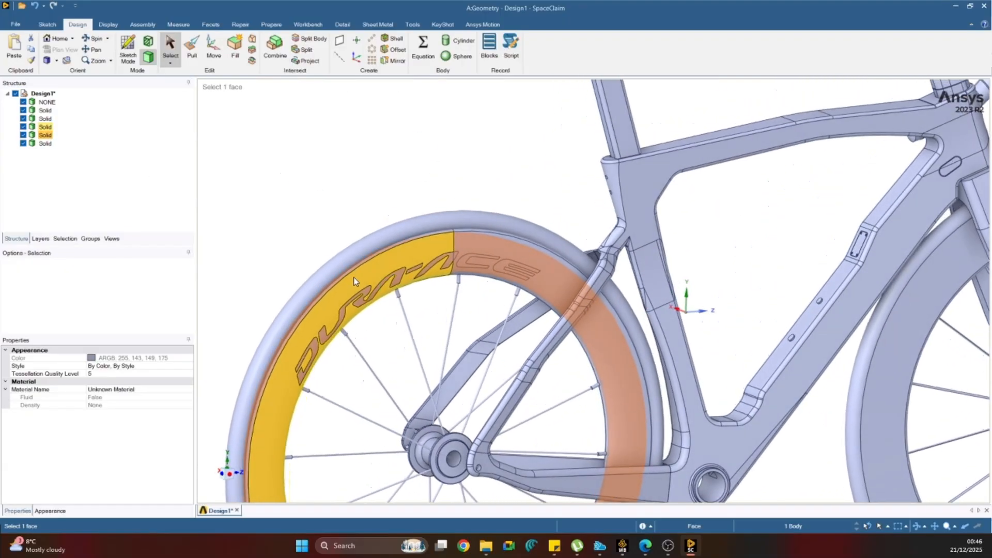
{"action": "scroll", "coordinate": [354, 281], "scroll_direction": "down", "scroll_amount": 5}
{"action": "left_click", "coordinate": [234, 244]}
{"action": "left_click", "coordinate": [46, 144]}
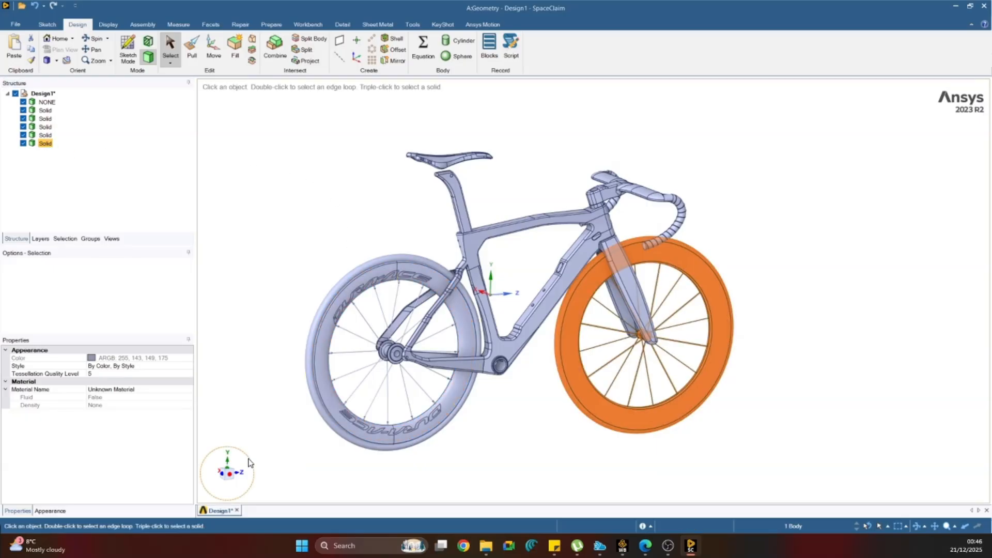
{"action": "left_click", "coordinate": [229, 475]}
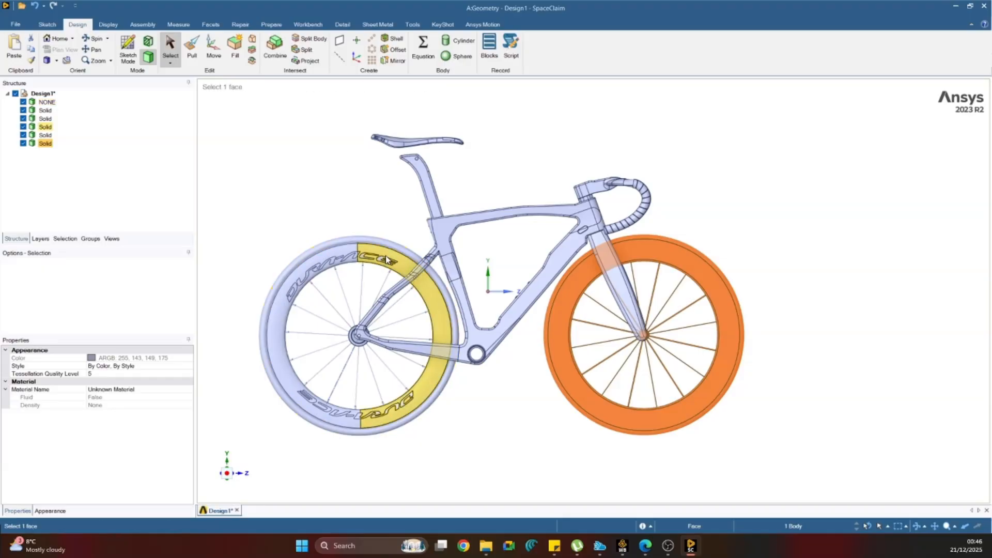
{"action": "middle_click_drag", "start_coordinate": [387, 259], "coordinate": [406, 314]}
{"action": "left_click", "coordinate": [226, 474]}
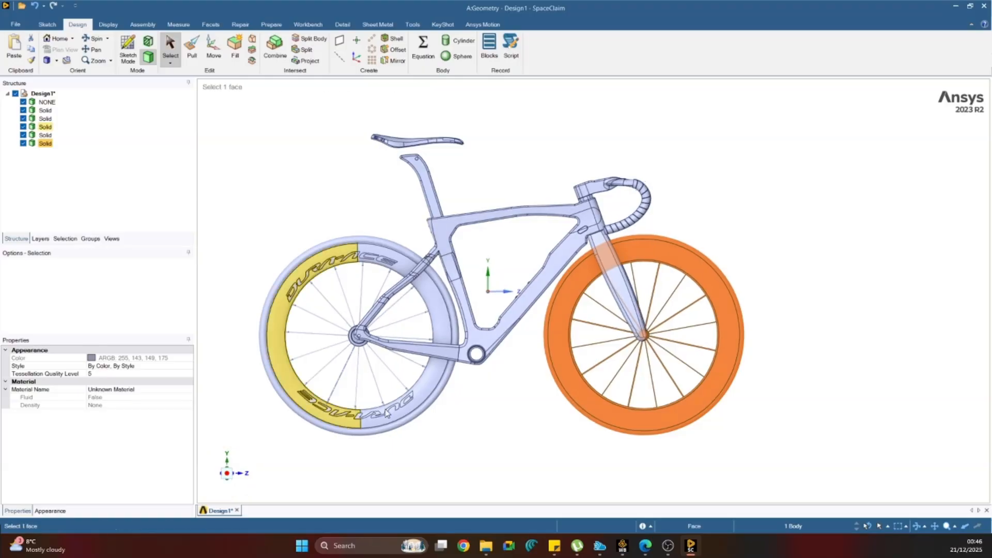
{"action": "scroll", "coordinate": [629, 296], "scroll_direction": "up", "scroll_amount": 5}
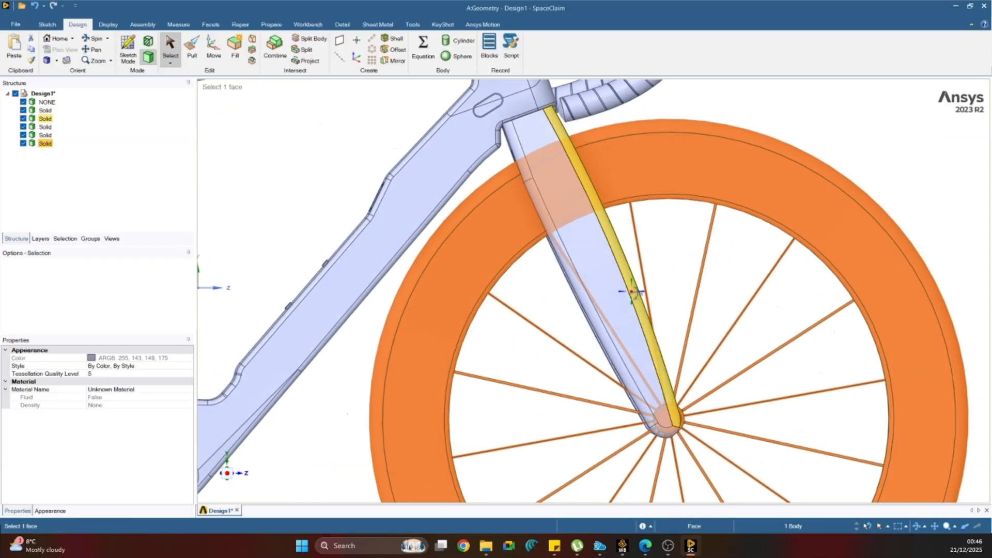
{"action": "middle_click_drag", "start_coordinate": [631, 293], "coordinate": [622, 339]}
{"action": "scroll", "coordinate": [622, 339], "scroll_direction": "down", "scroll_amount": 5}
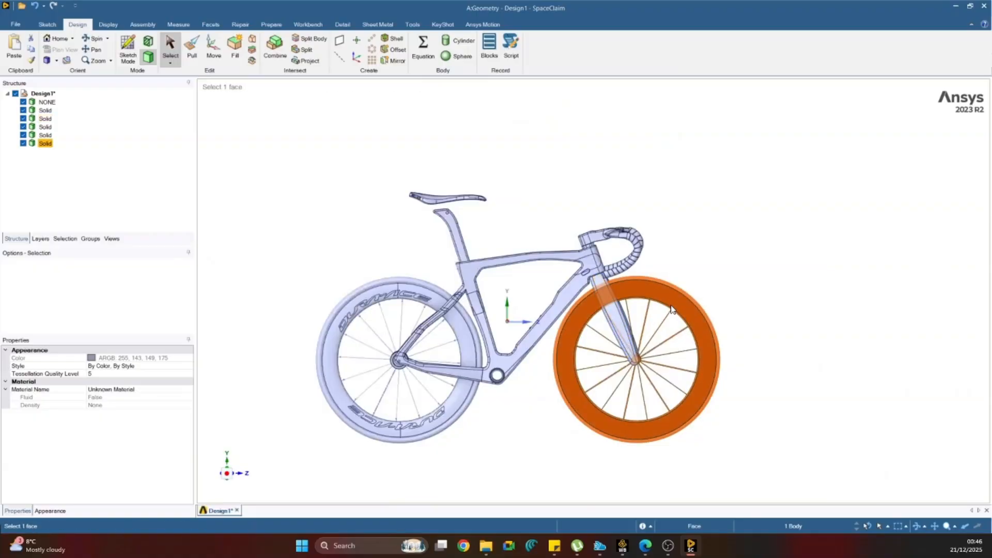
Delete the two solids that form the rear wheel's rim, spokes and hub.
{"action": "left_click", "coordinate": [49, 144]}
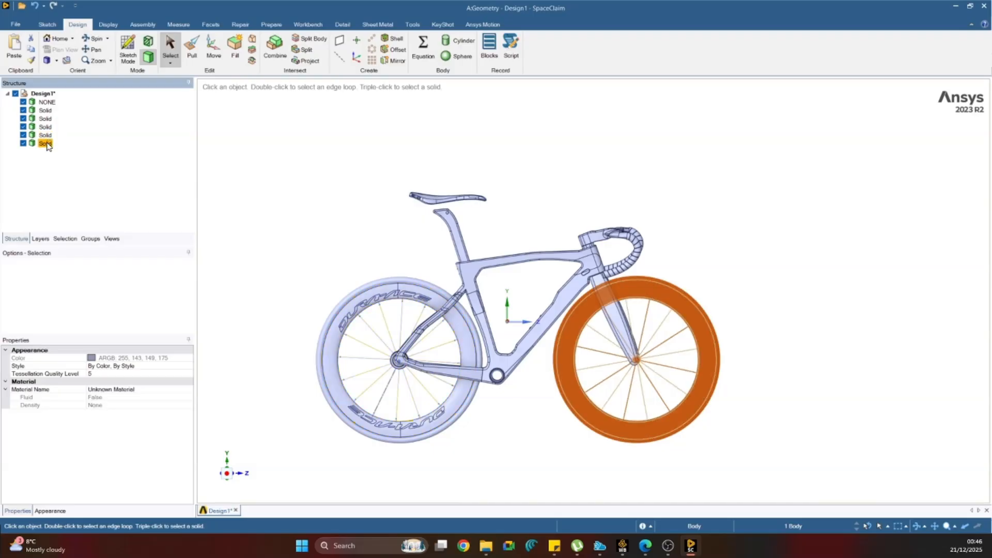
{"action": "left_click", "coordinate": [45, 144]}
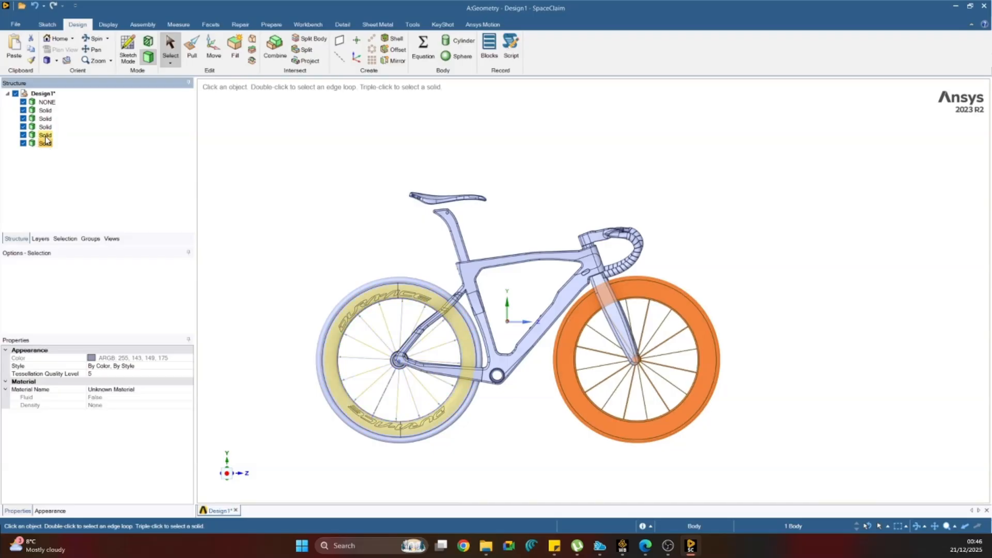
{"action": "left_click", "coordinate": [45, 135]}
{"action": "key", "text": "Delete"}
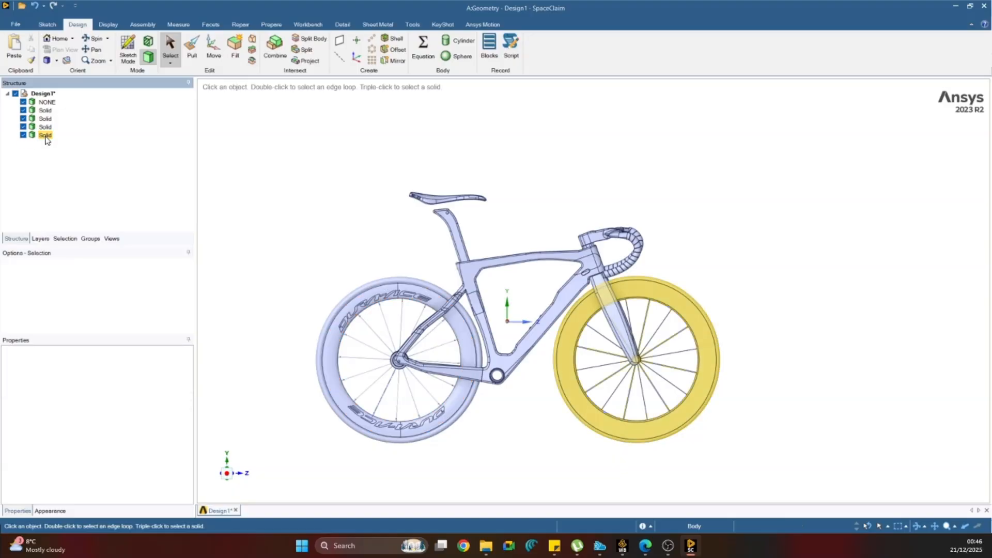
{"action": "left_click", "coordinate": [45, 127]}
{"action": "key", "text": "Delete"}
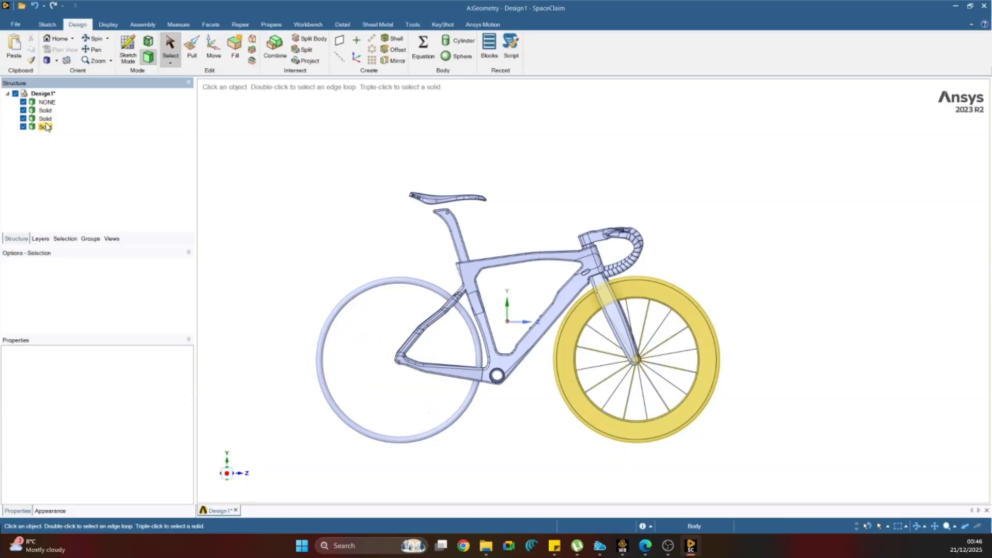
Check the remaining solids and delete the rear tyre body NONE.
{"action": "left_click", "coordinate": [44, 122]}
{"action": "left_click", "coordinate": [44, 110]}
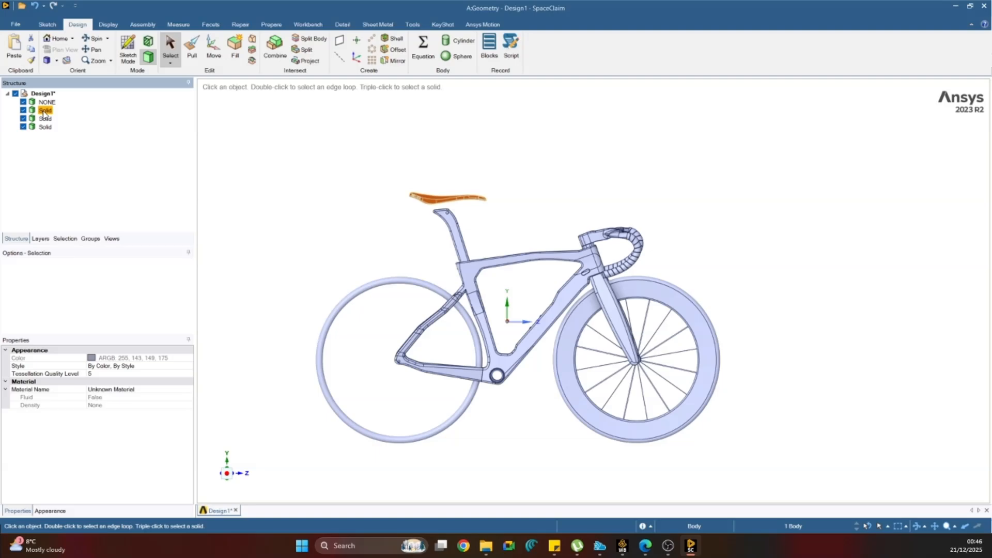
{"action": "left_click", "coordinate": [45, 127]}
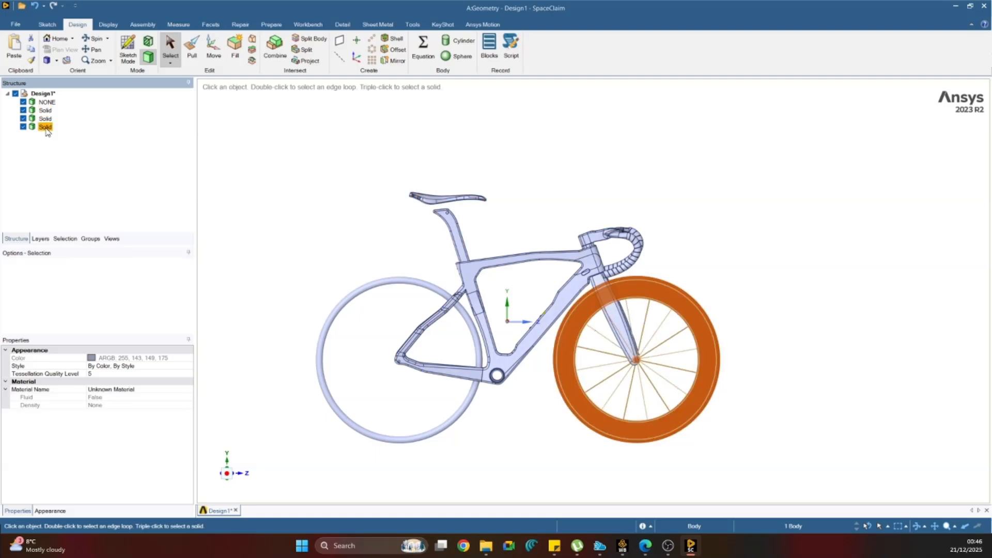
{"action": "left_click", "coordinate": [46, 102]}
{"action": "key", "text": "Delete"}
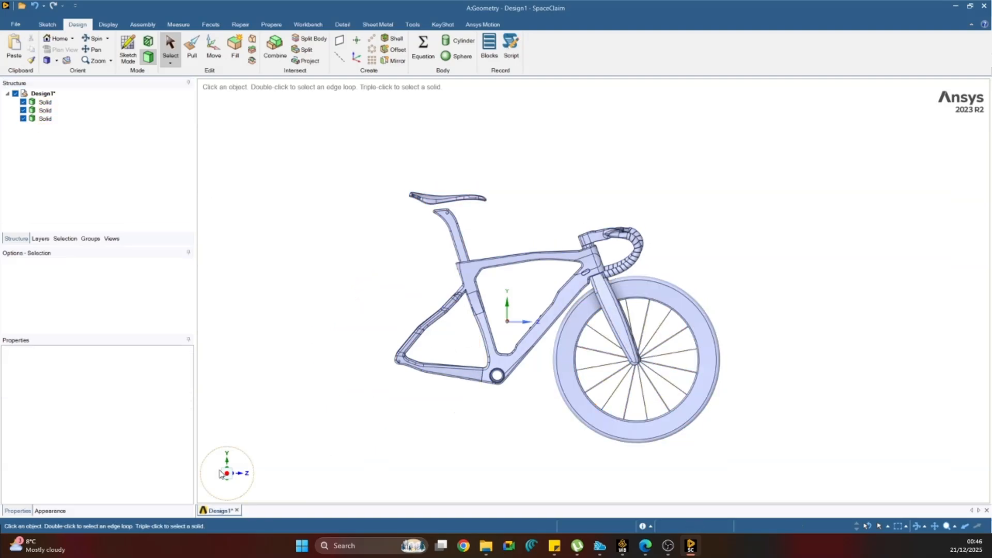
Toggle the visibility of the merged frame, fork and handlebar solid and leave it hidden.
{"action": "left_click", "coordinate": [23, 110]}
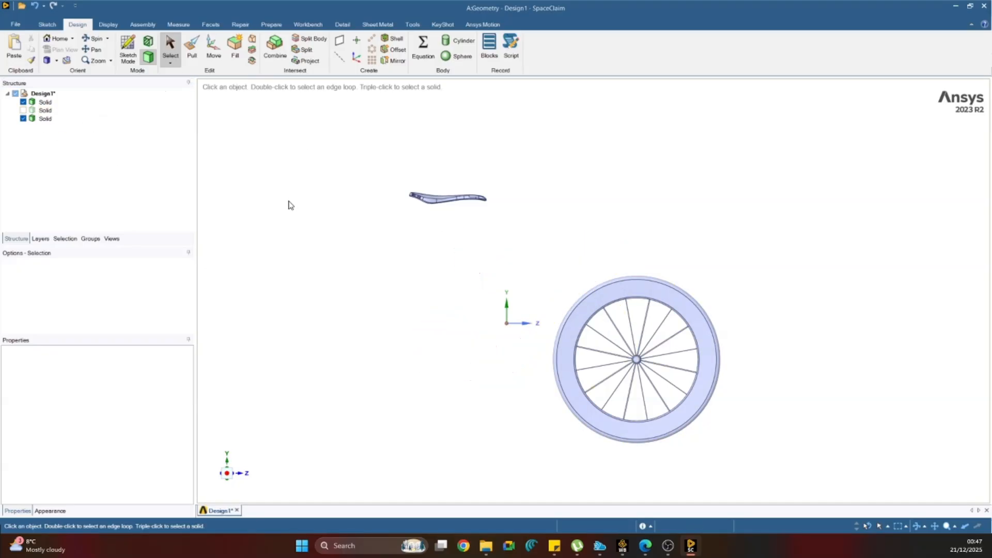
{"action": "left_click", "coordinate": [23, 111]}
{"action": "left_click", "coordinate": [24, 111]}
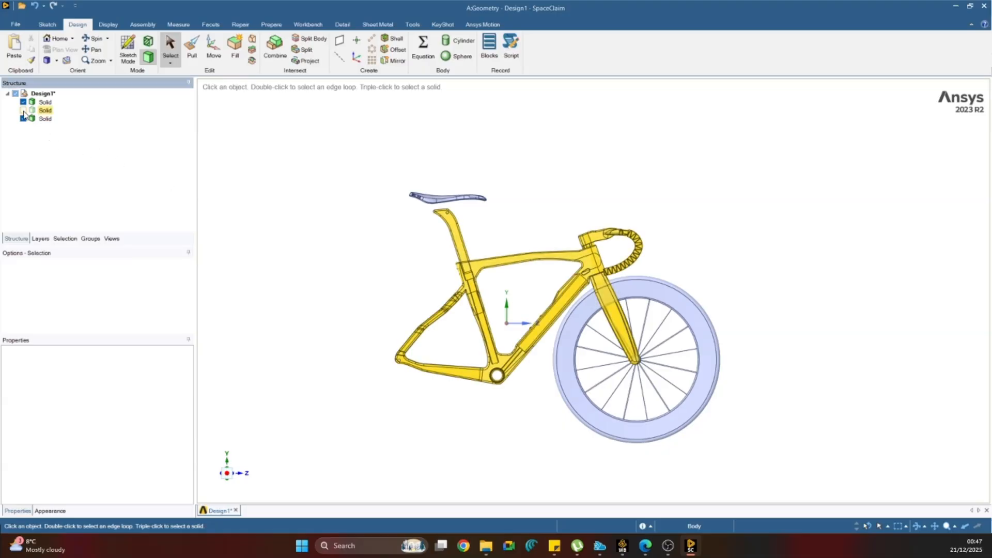
{"action": "left_click", "coordinate": [23, 111]}
{"action": "left_click", "coordinate": [23, 111]}
{"action": "left_click", "coordinate": [23, 111]}
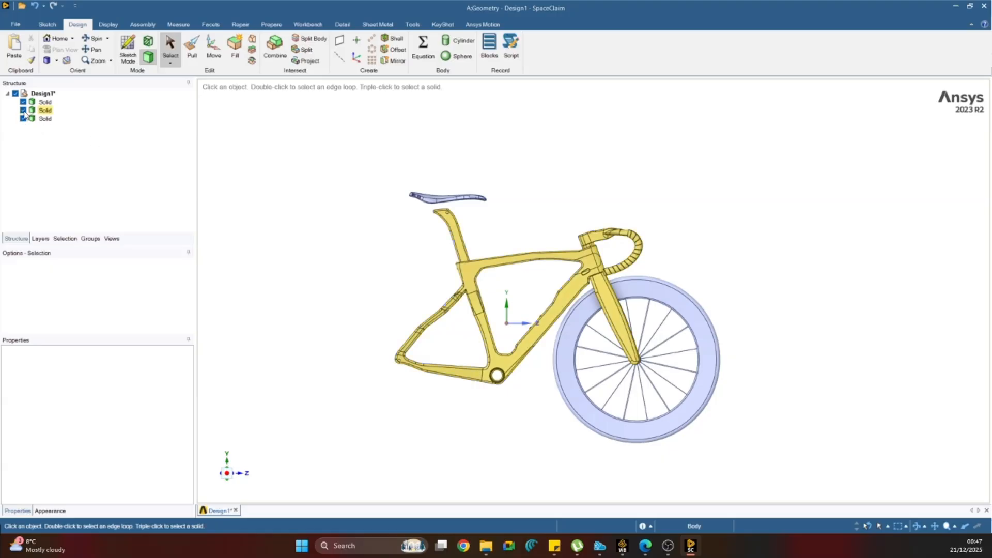
{"action": "left_click", "coordinate": [23, 110]}
{"action": "left_click", "coordinate": [32, 102]}
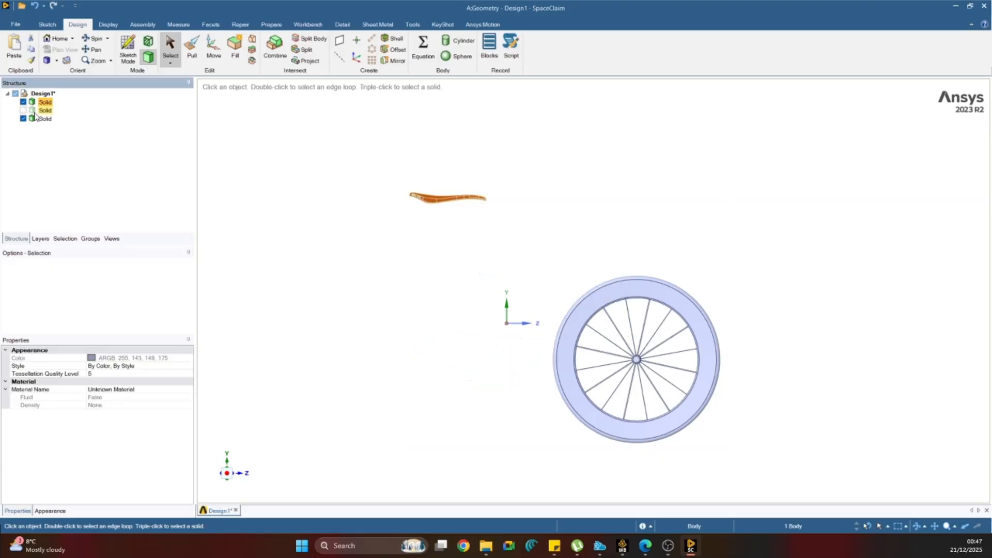
Delete the hub faces at the centre of the front wheel.
{"action": "scroll", "coordinate": [664, 379], "scroll_direction": "up", "scroll_amount": 5}
{"action": "left_click_drag", "start_coordinate": [496, 239], "coordinate": [694, 413]}
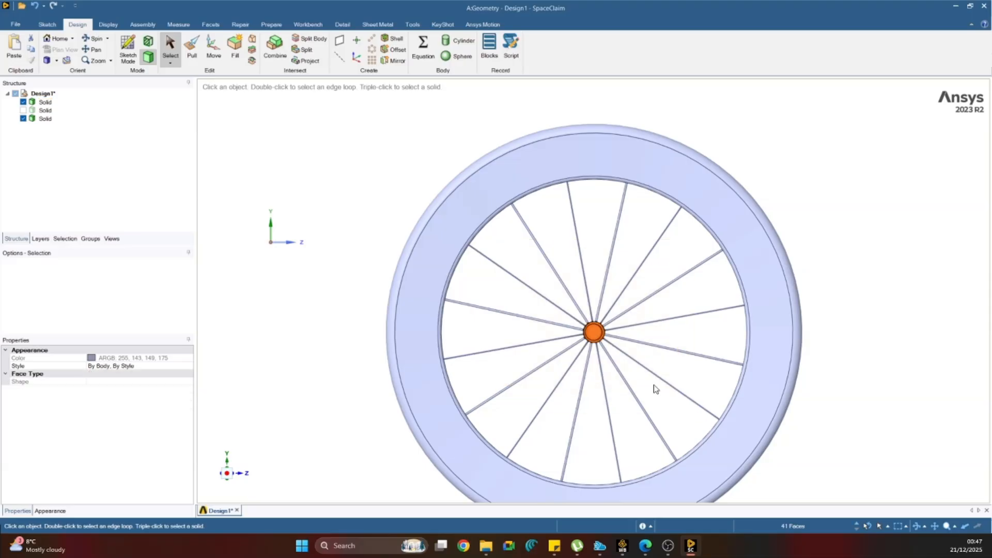
{"action": "scroll", "coordinate": [592, 326], "scroll_direction": "up", "scroll_amount": 2}
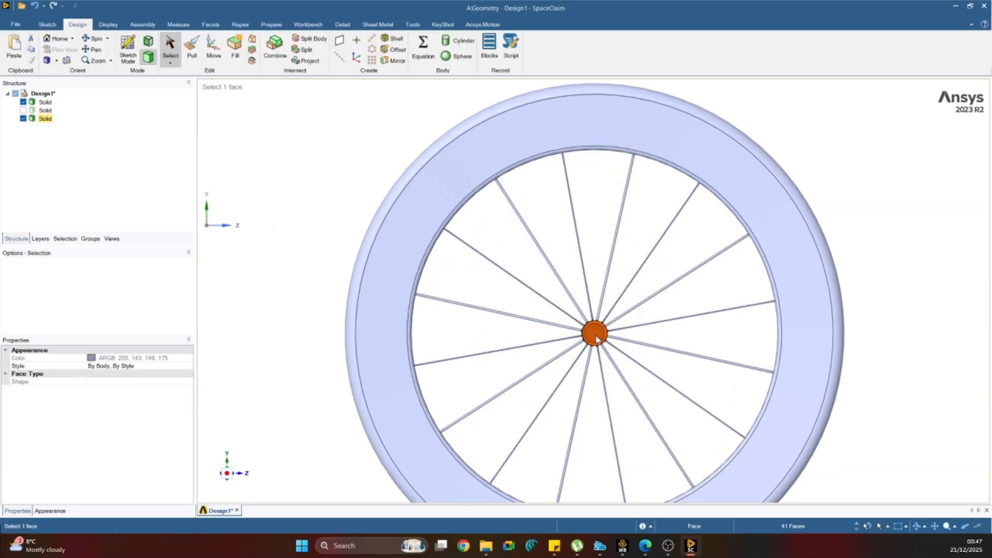
{"action": "left_click", "coordinate": [594, 331]}
{"action": "right_click", "coordinate": [595, 334]}
{"action": "left_click", "coordinate": [623, 316]}
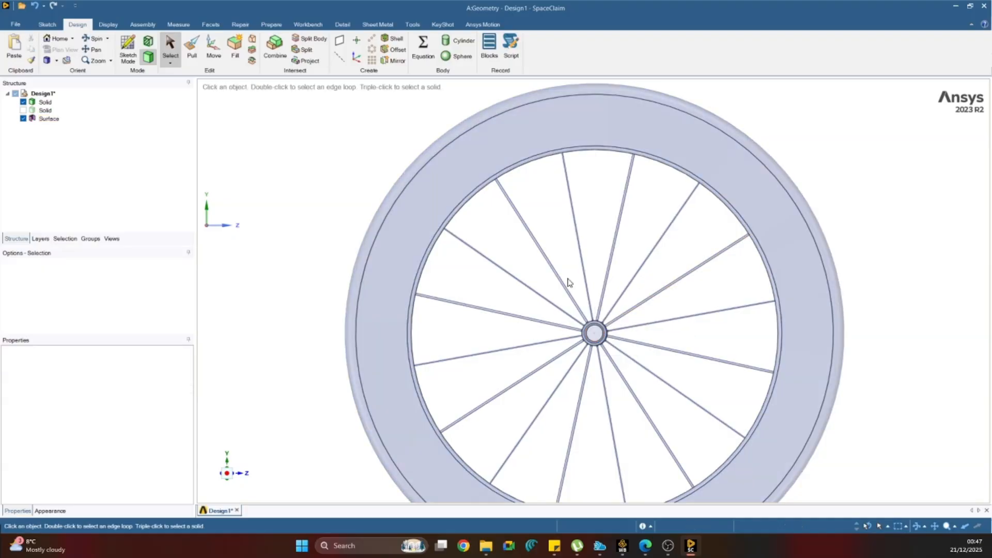
{"action": "mouse_move", "coordinate": [497, 232]}
{"action": "left_mouse_down"}
{"action": "mouse_move", "coordinate": [690, 424]}
{"action": "mouse_move", "coordinate": [480, 231]}
{"action": "left_mouse_up"}
{"action": "key", "text": "Delete"}
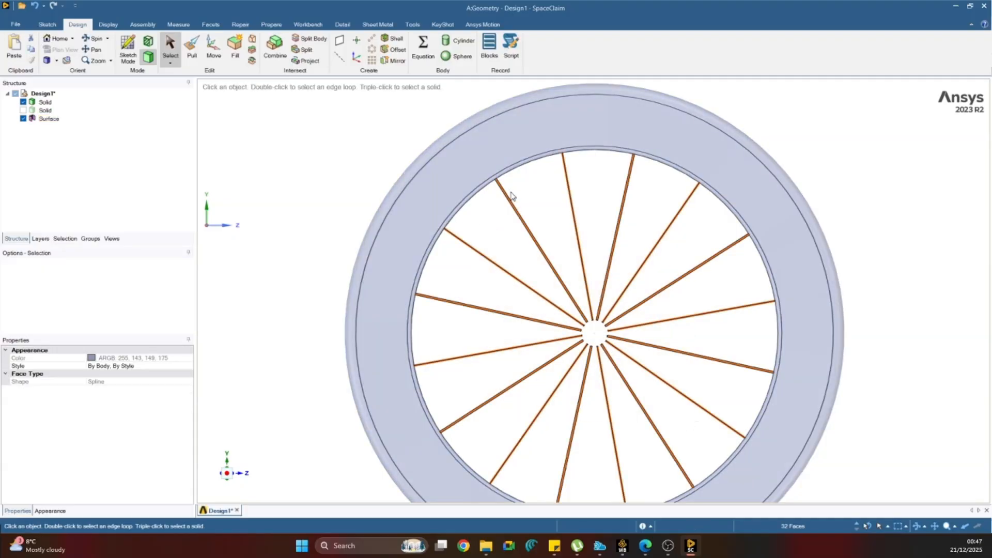
Delete all the spoke faces inside the front wheel's rim.
{"action": "middle_click_drag", "start_coordinate": [509, 194], "coordinate": [530, 196]}
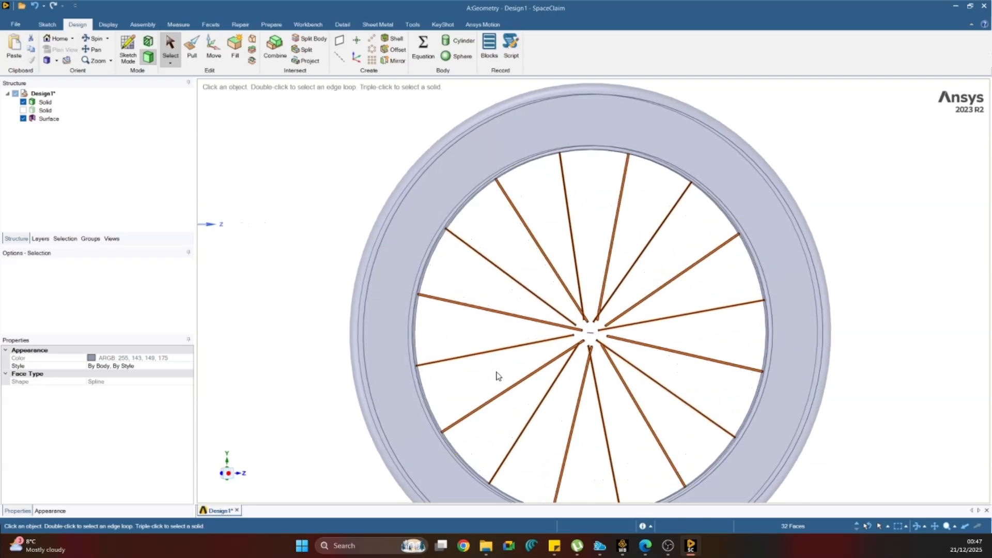
{"action": "key", "text": "Delete"}
{"action": "middle_click_drag", "start_coordinate": [533, 370], "coordinate": [544, 350]}
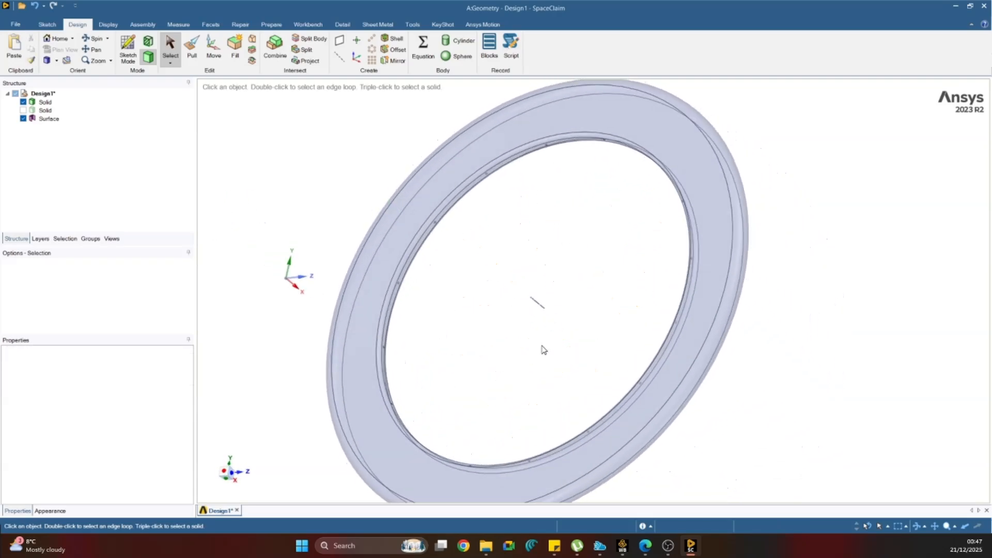
Delete the flat annular side faces on both sides of the front wheel's rim.
{"action": "scroll", "coordinate": [544, 350], "scroll_direction": "down", "scroll_amount": 4}
{"action": "left_click", "coordinate": [224, 475]}
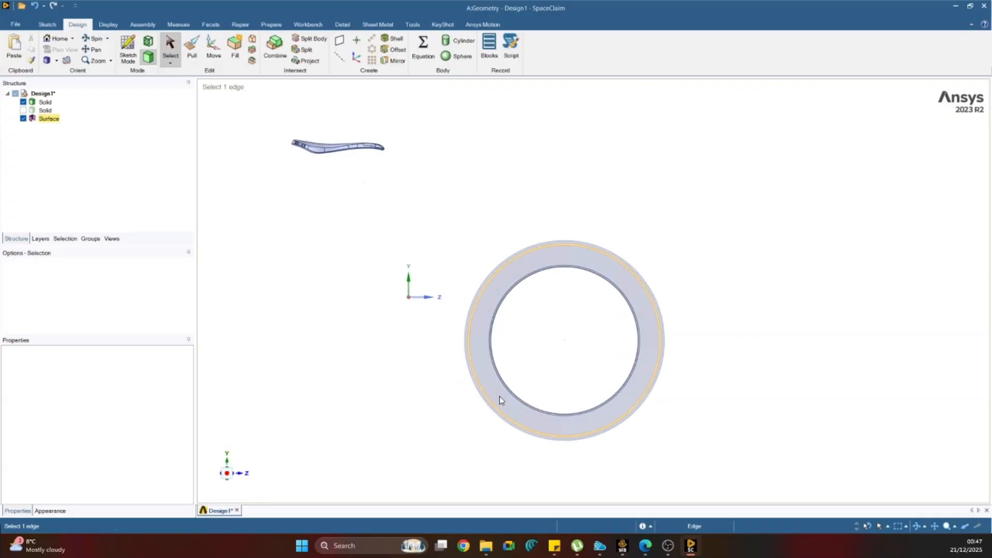
{"action": "left_click", "coordinate": [494, 296]}
{"action": "key", "text": "Delete"}
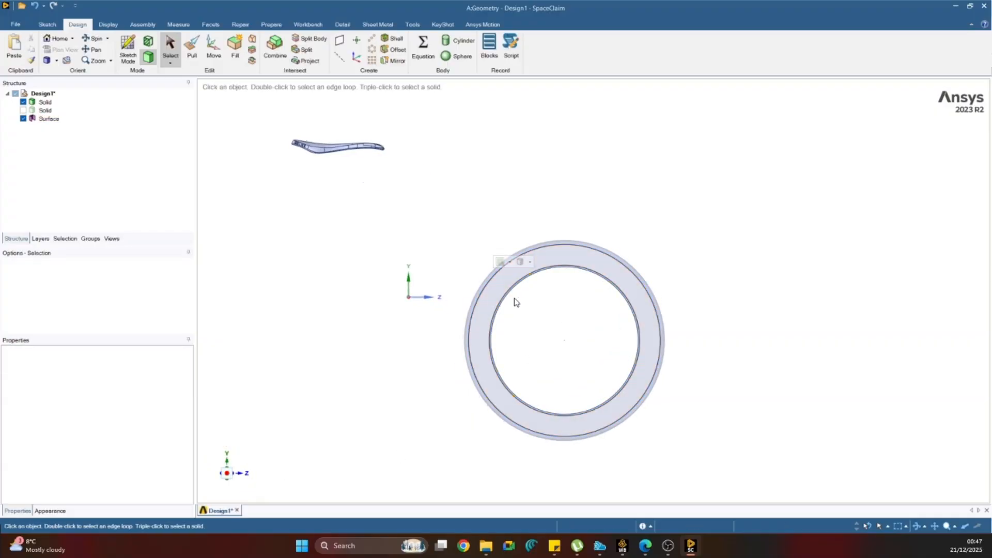
{"action": "left_click", "coordinate": [499, 294]}
{"action": "key", "text": "Delete"}
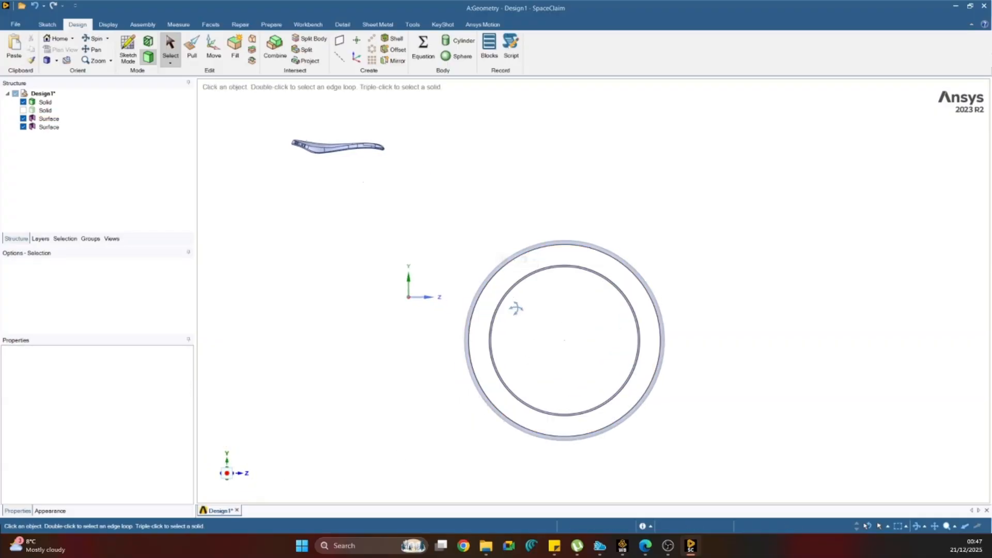
Check the opened rim up close and undo the deletion of the second side face.
{"action": "mouse_move", "coordinate": [515, 309]}
{"action": "middle_mouse_down"}
{"action": "mouse_move", "coordinate": [502, 355]}
{"action": "mouse_move", "coordinate": [491, 337]}
{"action": "mouse_move", "coordinate": [472, 339]}
{"action": "mouse_move", "coordinate": [518, 350]}
{"action": "middle_mouse_up"}
{"action": "scroll", "coordinate": [494, 314], "scroll_direction": "up", "scroll_amount": 5}
{"action": "scroll", "coordinate": [521, 342], "scroll_direction": "up", "scroll_amount": 5}
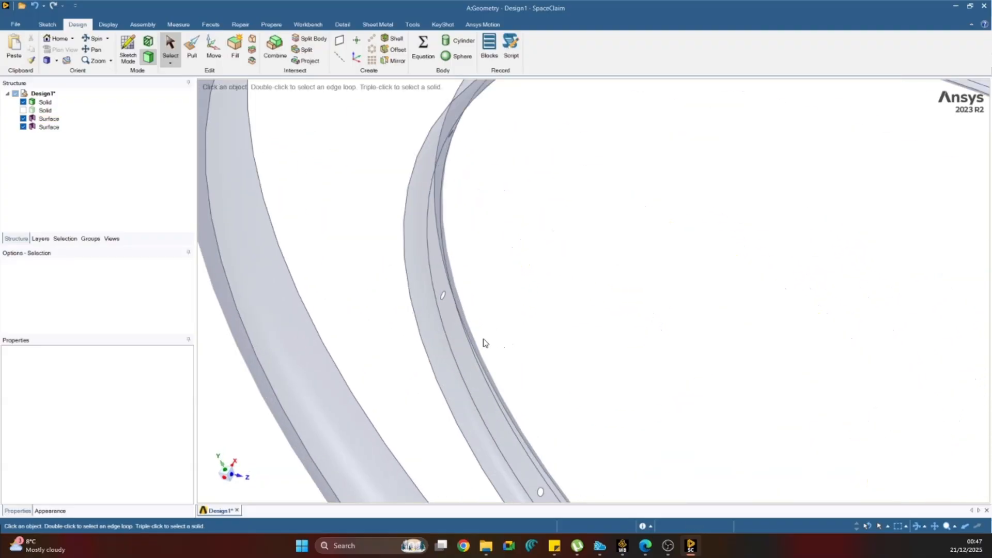
{"action": "scroll", "coordinate": [460, 345], "scroll_direction": "down", "scroll_amount": 5}
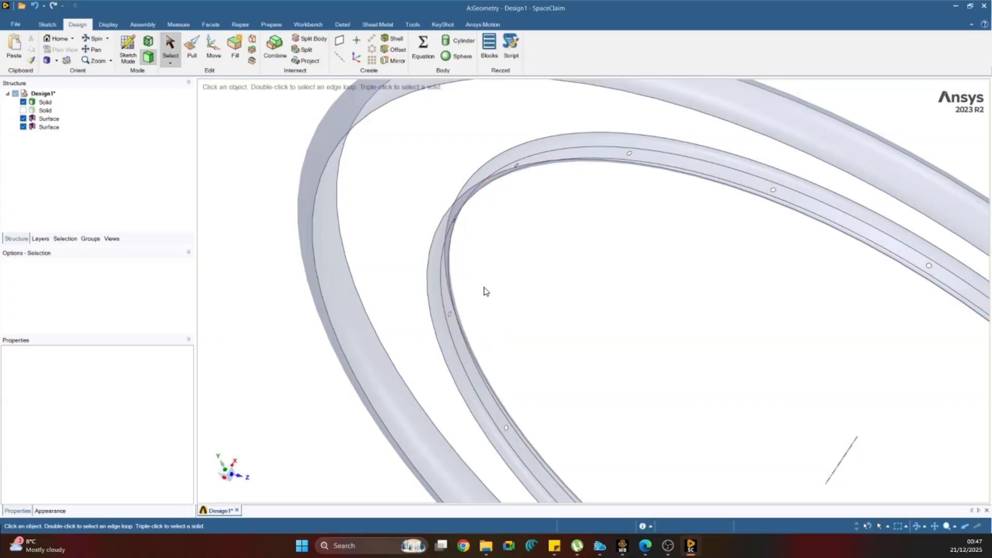
{"action": "key", "text": "ctrl+z"}
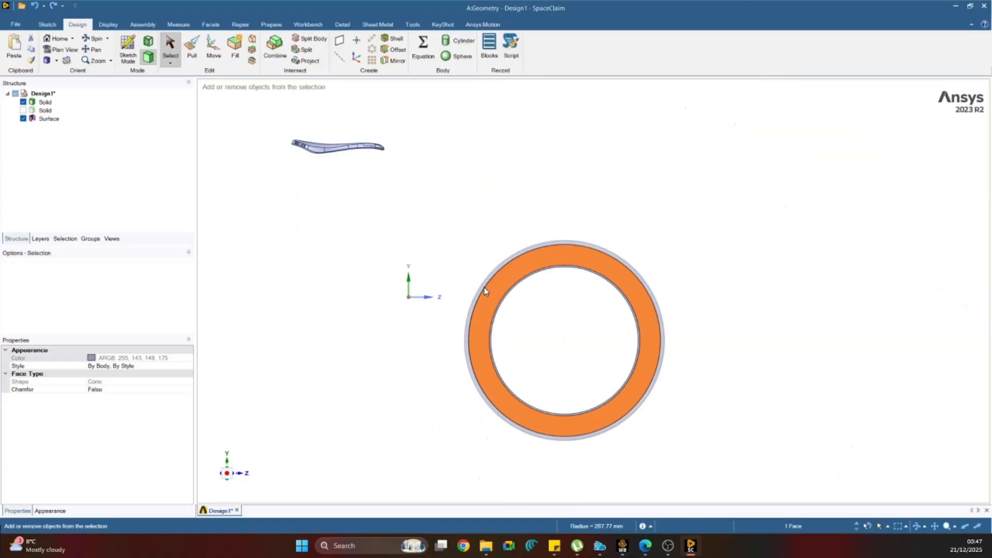
Try deleting the inner cylindrical band of the rim that contains the spoke holes.
{"action": "middle_click_drag", "start_coordinate": [532, 330], "coordinate": [452, 336]}
{"action": "left_click", "coordinate": [518, 333]}
{"action": "scroll", "coordinate": [522, 277], "scroll_direction": "up", "scroll_amount": 5}
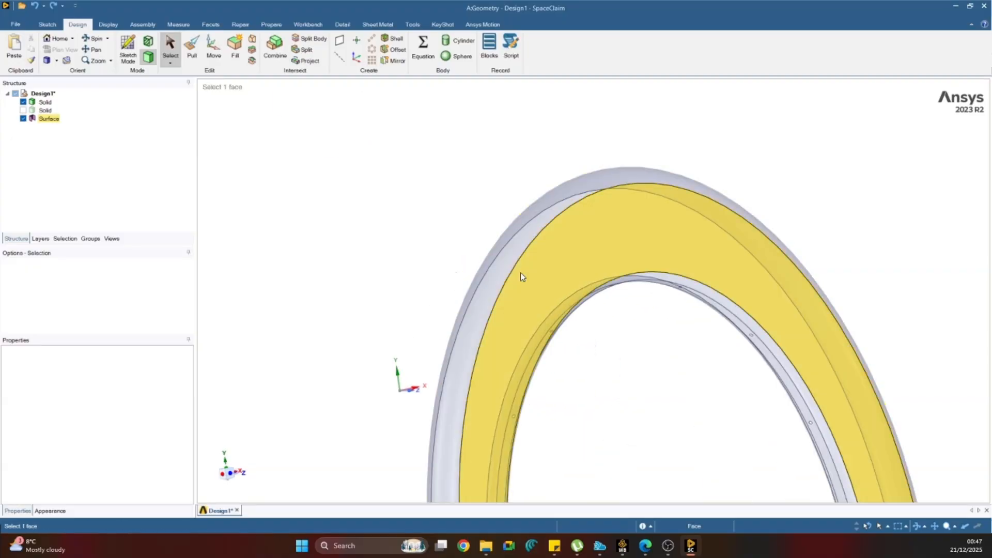
{"action": "scroll", "coordinate": [553, 361], "scroll_direction": "up", "scroll_amount": 5}
{"action": "left_click", "coordinate": [544, 340]}
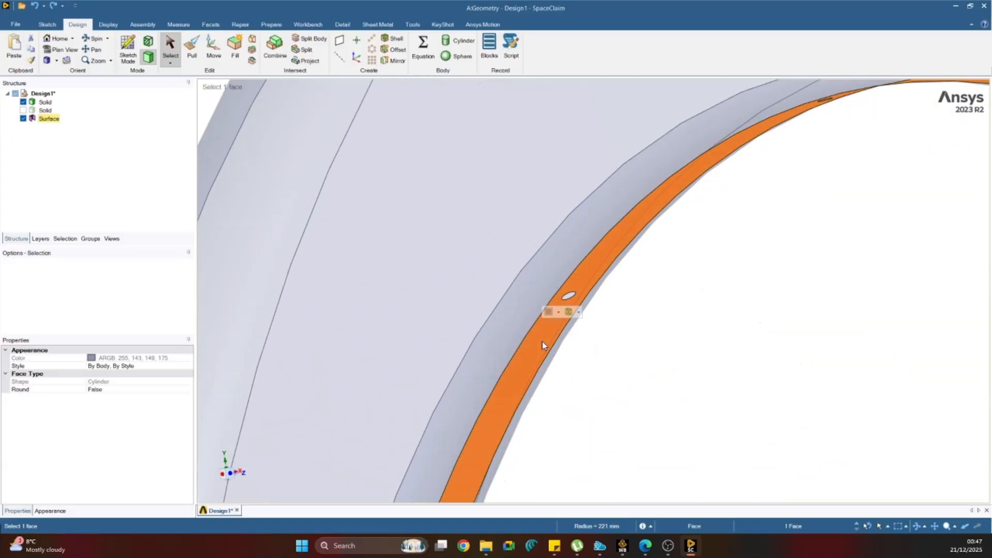
{"action": "key", "text": "Delete"}
{"action": "scroll", "coordinate": [545, 340], "scroll_direction": "down", "scroll_amount": 10}
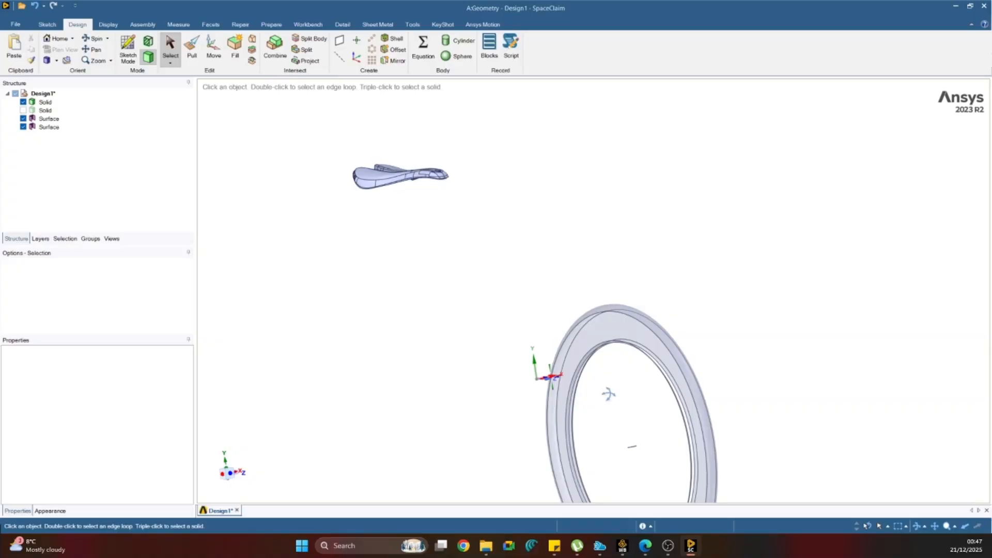
Fill the gap left by the inner rim band between its two circular boundary edges, using Extend fill.
{"action": "middle_click_drag", "start_coordinate": [609, 394], "coordinate": [611, 426]}
{"action": "scroll", "coordinate": [609, 425], "scroll_direction": "down", "scroll_amount": 6}
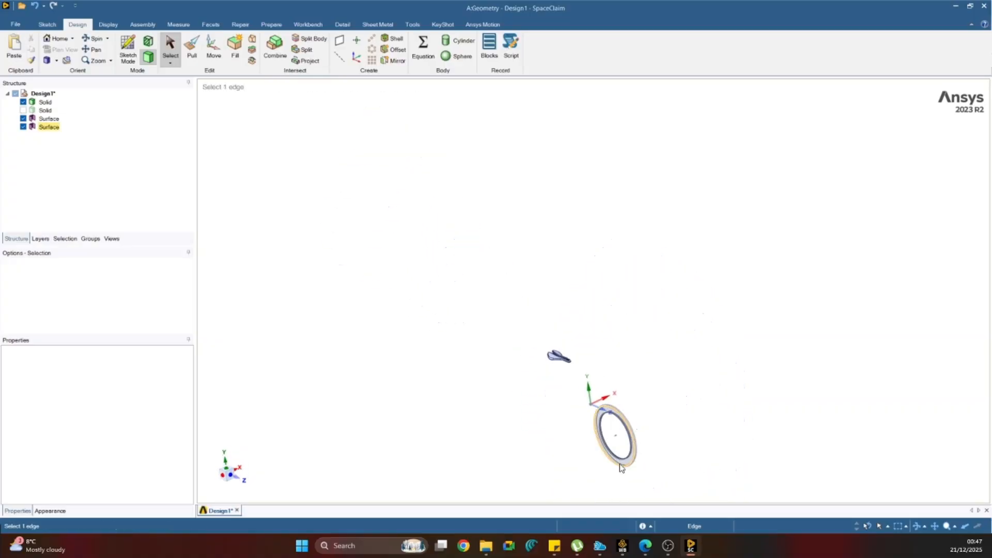
{"action": "scroll", "coordinate": [618, 454], "scroll_direction": "up", "scroll_amount": 10}
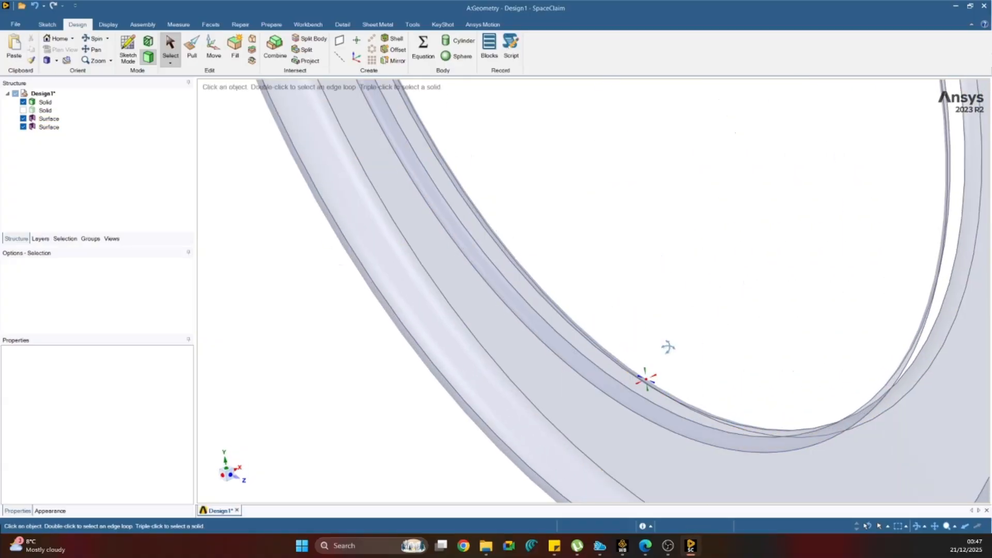
{"action": "middle_click_drag", "start_coordinate": [668, 347], "coordinate": [646, 377]}
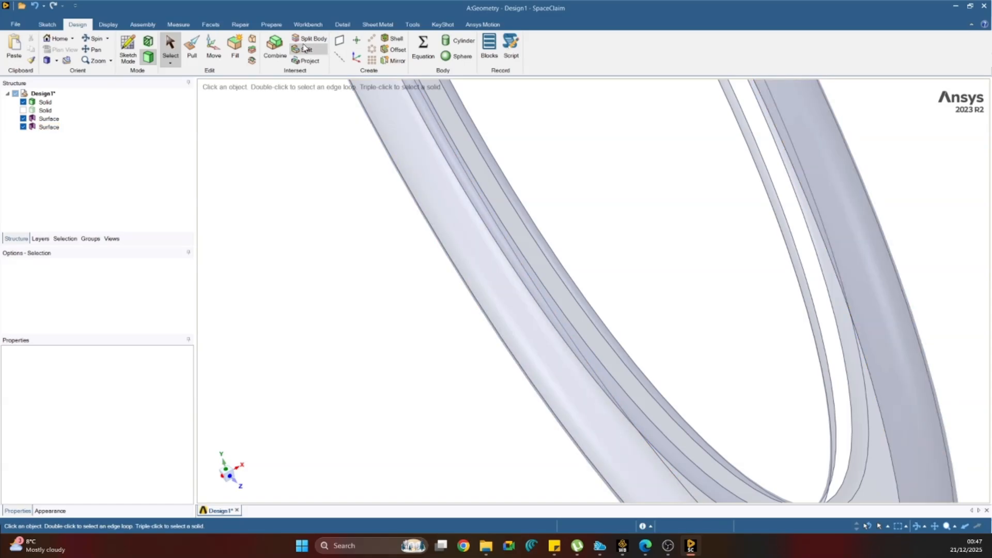
{"action": "left_click", "coordinate": [235, 44]}
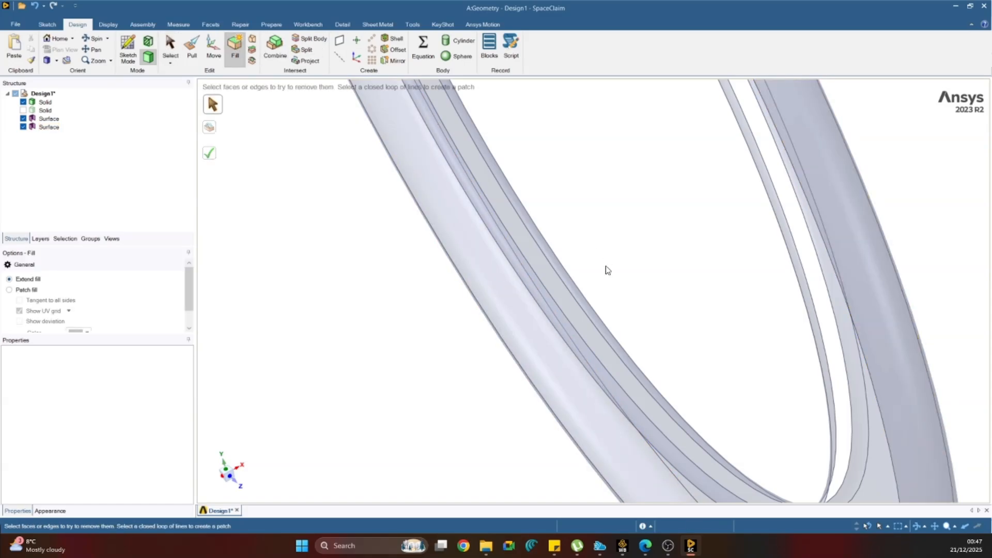
{"action": "left_click", "coordinate": [557, 304]}
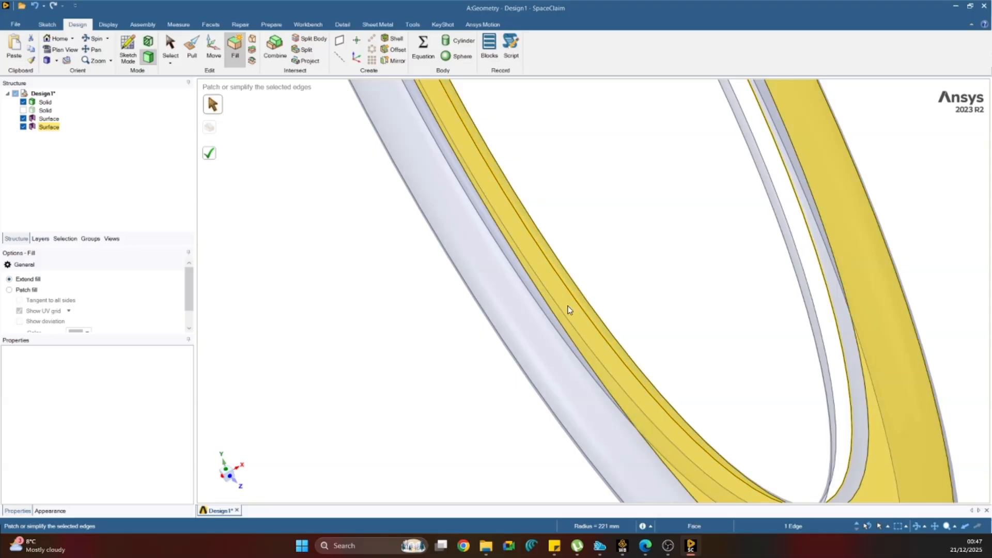
{"action": "left_click", "coordinate": [567, 318], "text": "ctrl"}
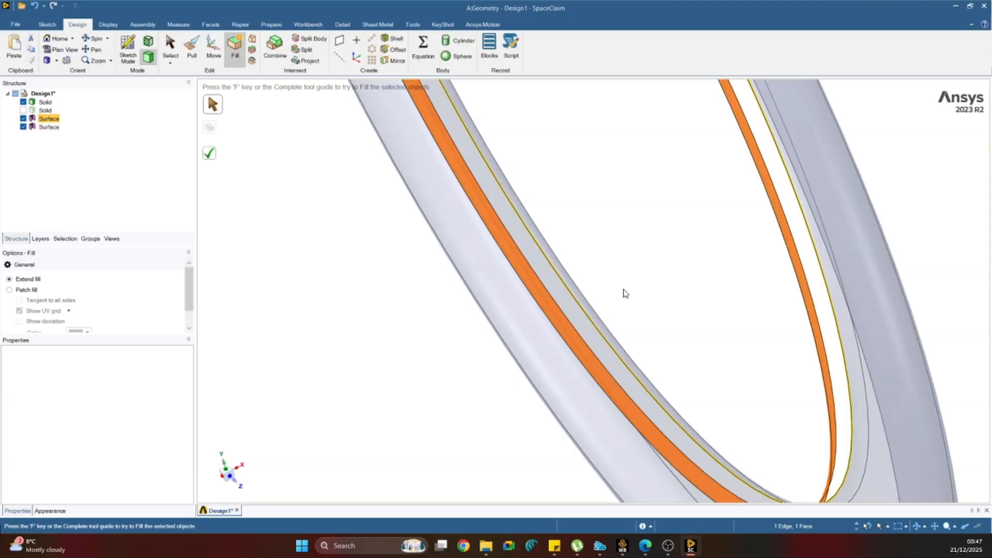
{"action": "left_click", "coordinate": [596, 325], "text": "ctrl"}
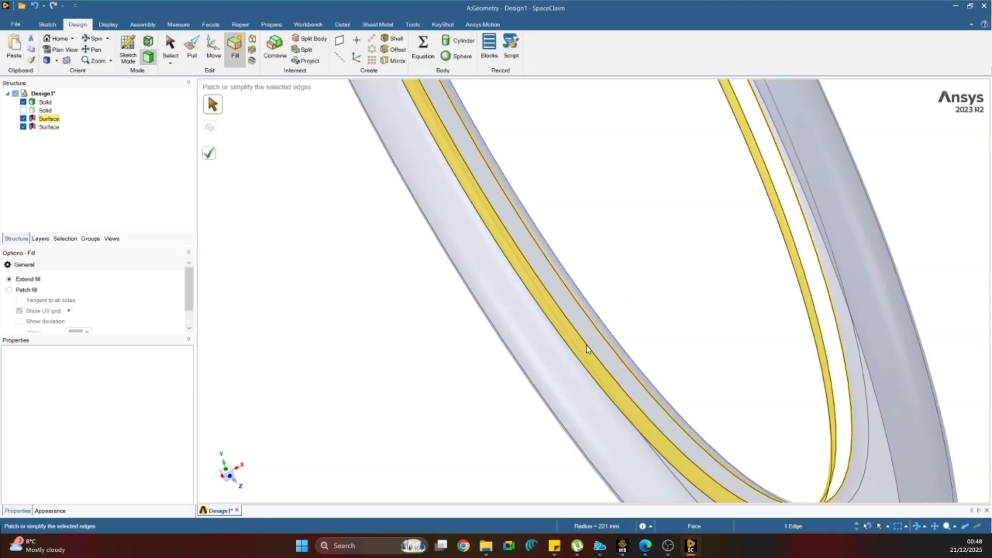
{"action": "left_click", "coordinate": [587, 344], "text": "ctrl"}
{"action": "key", "text": "Escape"}
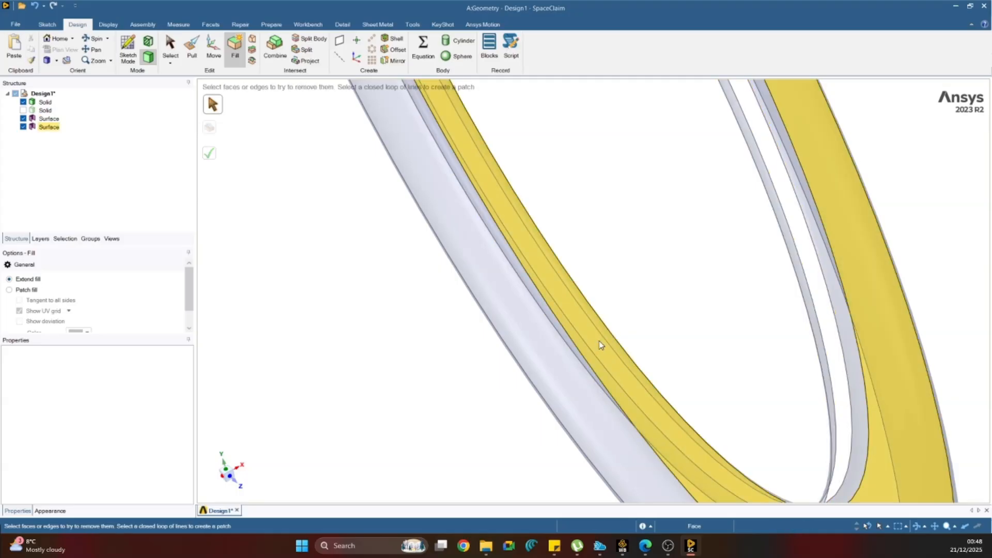
{"action": "left_click", "coordinate": [597, 354]}
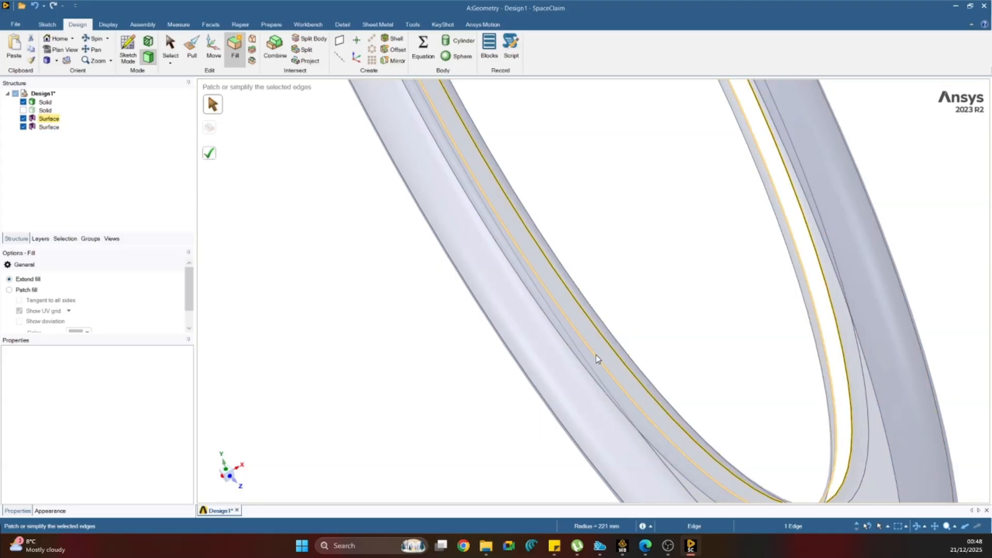
{"action": "left_click", "coordinate": [596, 357], "text": "ctrl"}
{"action": "left_click", "coordinate": [210, 157]}
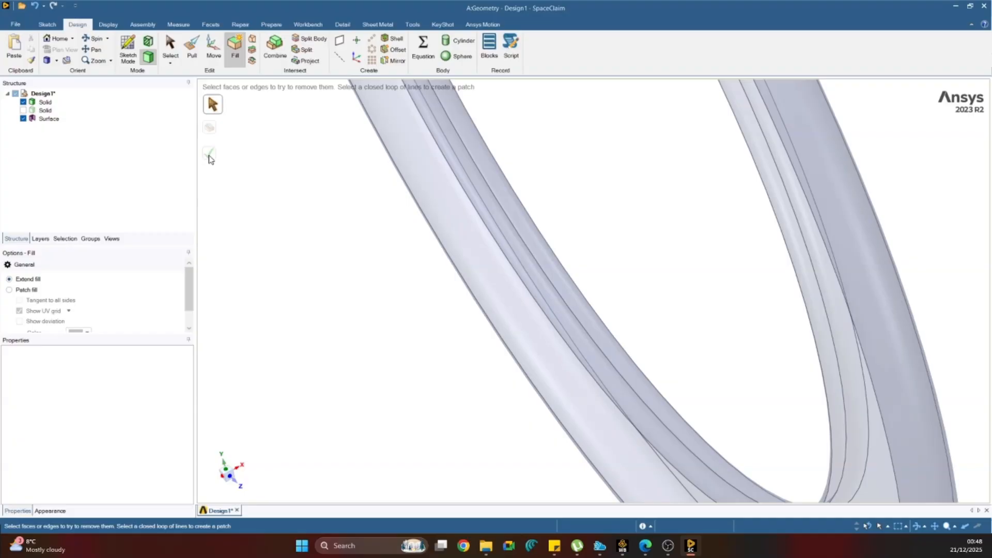
Examine the filled front wheel from the side and at an angle, and check the commands available for its surface body.
{"action": "scroll", "coordinate": [430, 347], "scroll_direction": "down", "scroll_amount": 5}
{"action": "middle_click_drag", "start_coordinate": [453, 306], "coordinate": [520, 277]}
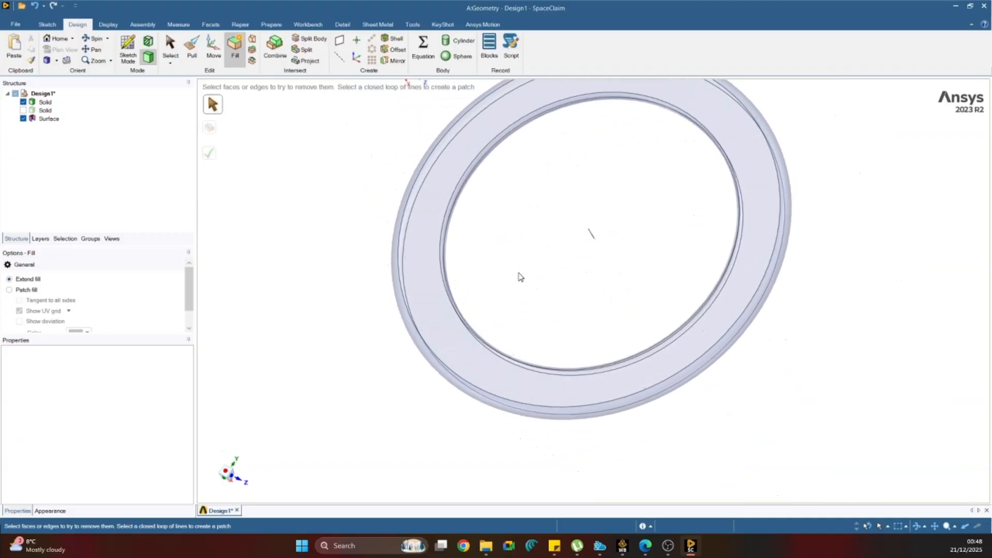
{"action": "left_click", "coordinate": [228, 473]}
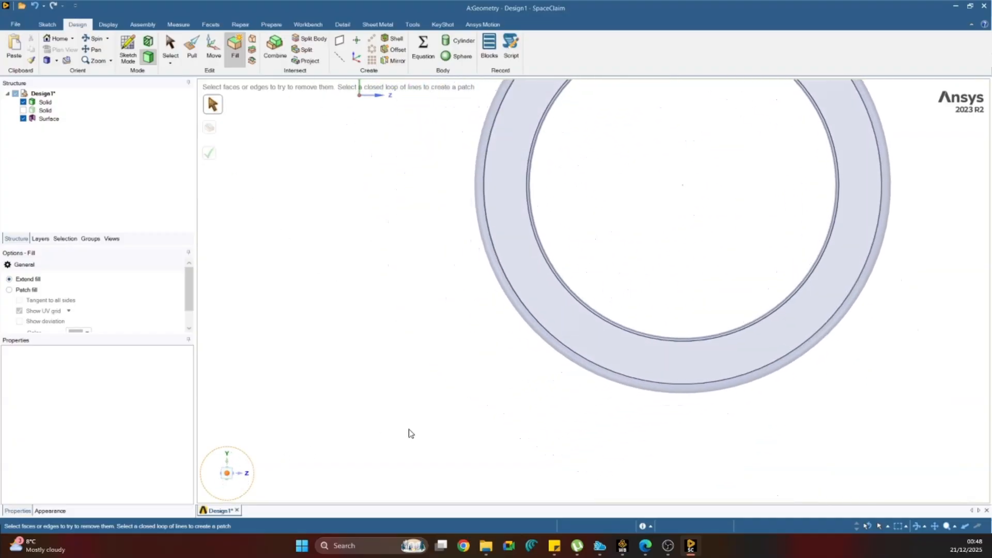
{"action": "left_click", "coordinate": [46, 121]}
{"action": "right_click", "coordinate": [50, 122]}
{"action": "left_click", "coordinate": [291, 239]}
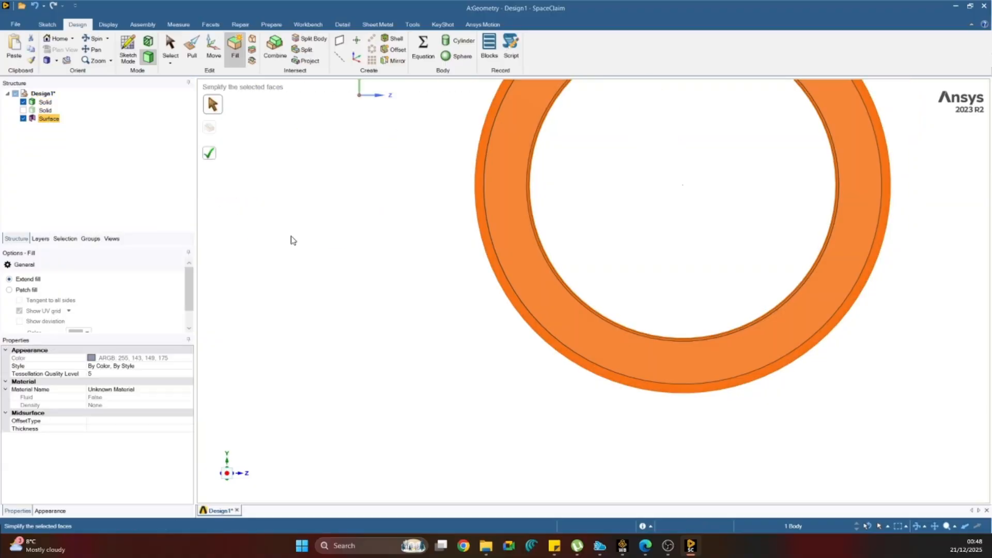
{"action": "key", "text": "Escape"}
{"action": "scroll", "coordinate": [336, 264], "scroll_direction": "down", "scroll_amount": 3}
{"action": "middle_click_drag", "start_coordinate": [347, 212], "coordinate": [360, 279]}
{"action": "middle_click_drag", "start_coordinate": [425, 216], "coordinate": [398, 210]}
Undo the rim fill and the rim face and spoke deletions, keeping the hub removed.
{"action": "key", "text": "ctrl+z"}
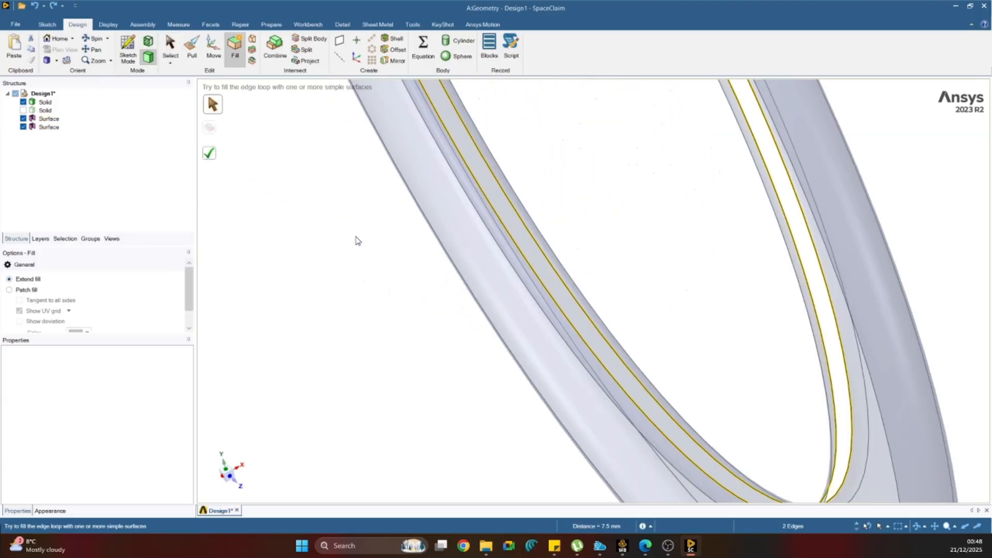
{"action": "key", "text": "ctrl+y"}
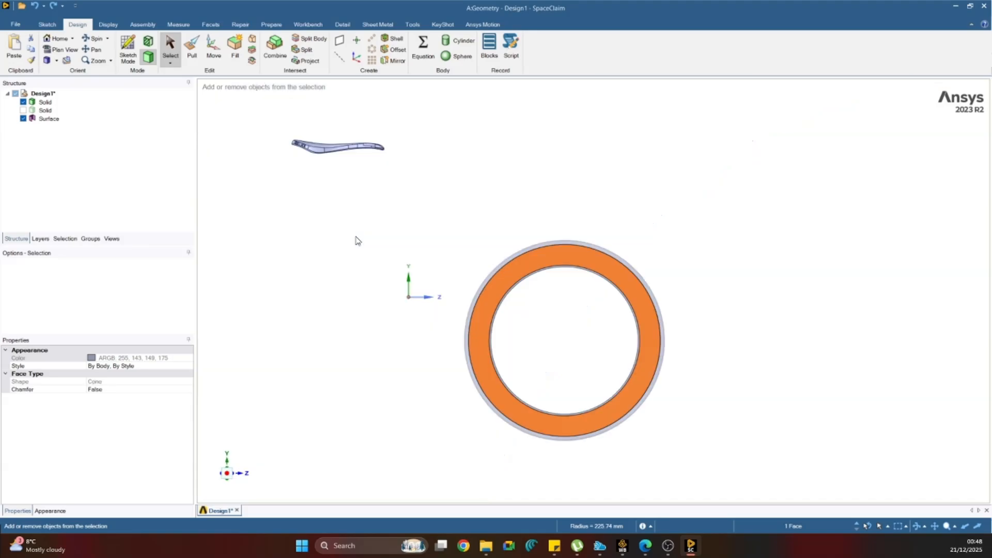
{"action": "key", "text": "ctrl+y"}
Select all the spoke faces of the front wheel and delete them.
{"action": "left_click_drag", "start_coordinate": [522, 244], "coordinate": [702, 439]}
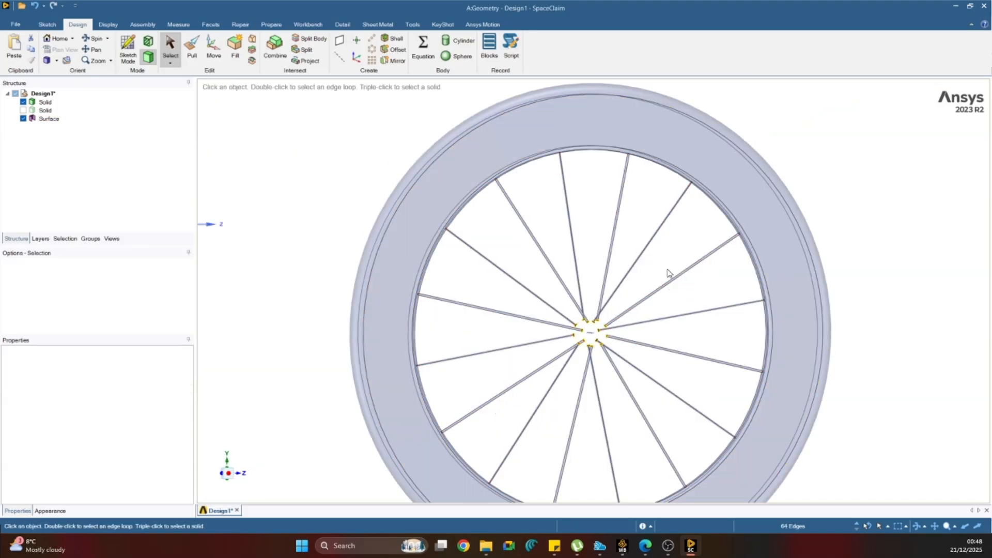
{"action": "left_click_drag", "start_coordinate": [674, 212], "coordinate": [449, 413]}
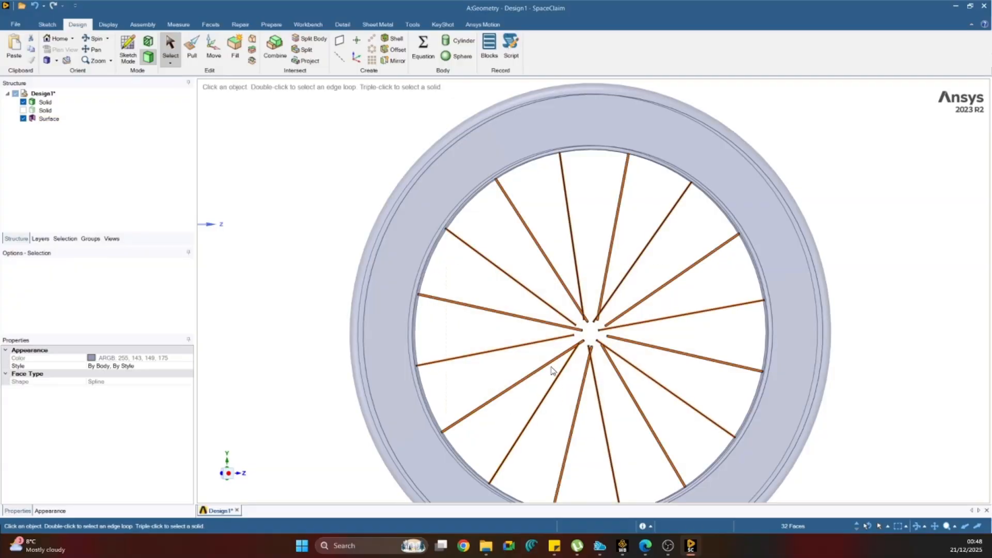
{"action": "key", "text": "Delete"}
Delete the inner cylindrical rim face with the spoke holes, leaving both side faces in place.
{"action": "middle_click_drag", "start_coordinate": [550, 303], "coordinate": [481, 337]}
{"action": "scroll", "coordinate": [436, 328], "scroll_direction": "up", "scroll_amount": 6}
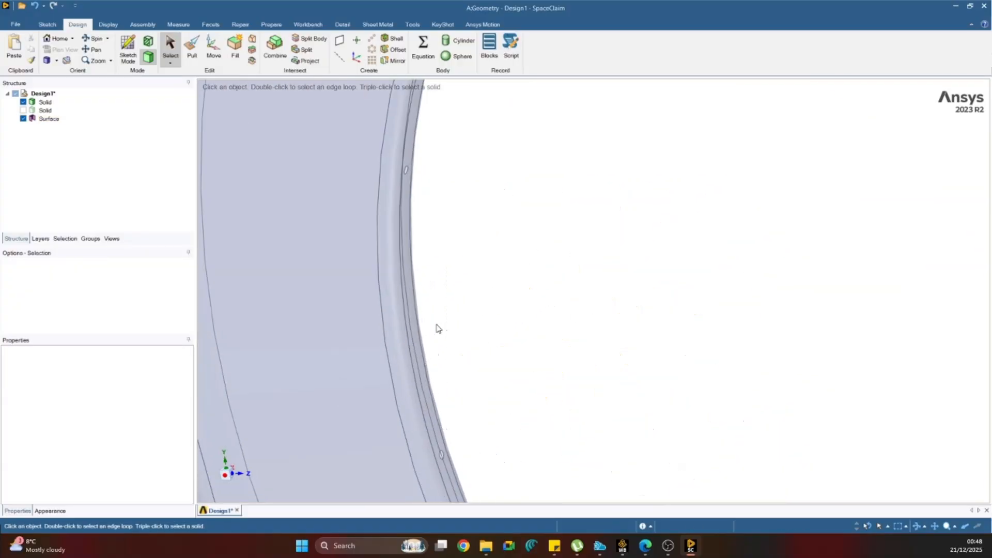
{"action": "left_click", "coordinate": [408, 366]}
{"action": "left_click", "coordinate": [413, 361]}
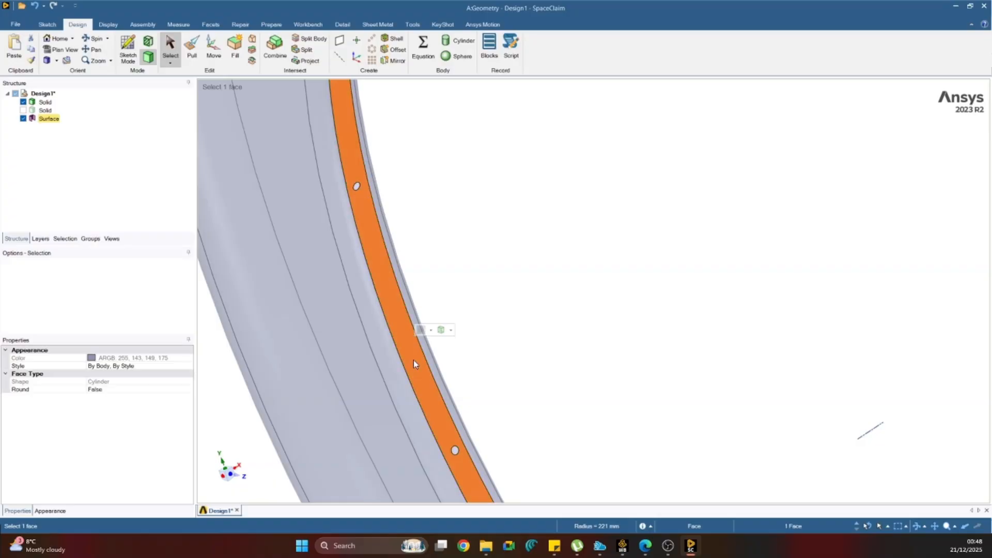
{"action": "key", "text": "Delete"}
{"action": "scroll", "coordinate": [413, 359], "scroll_direction": "down", "scroll_amount": 5}
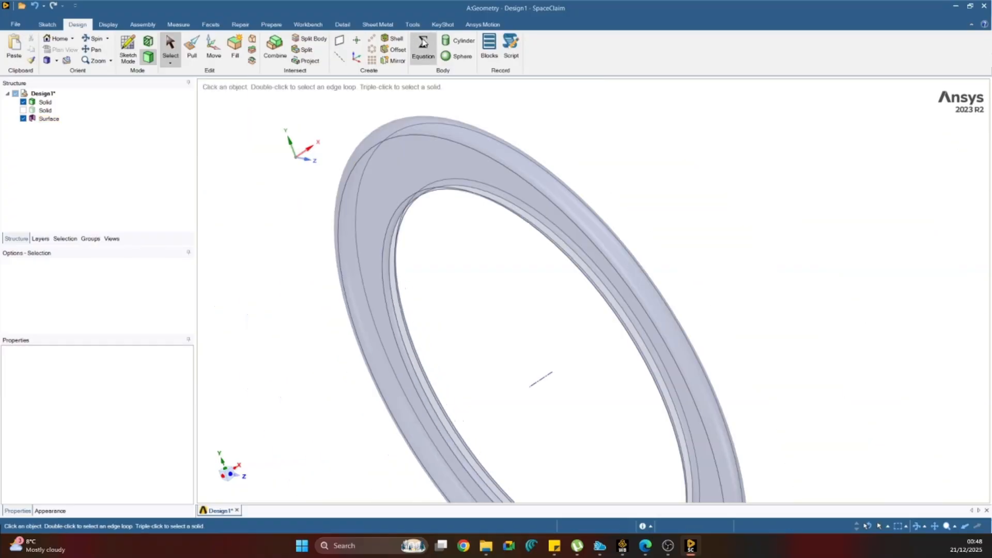
Fill the open inner side of the front wheel rim from its inner circular edge using Extend fill.
{"action": "left_click", "coordinate": [234, 50]}
{"action": "scroll", "coordinate": [427, 350], "scroll_direction": "up", "scroll_amount": 6}
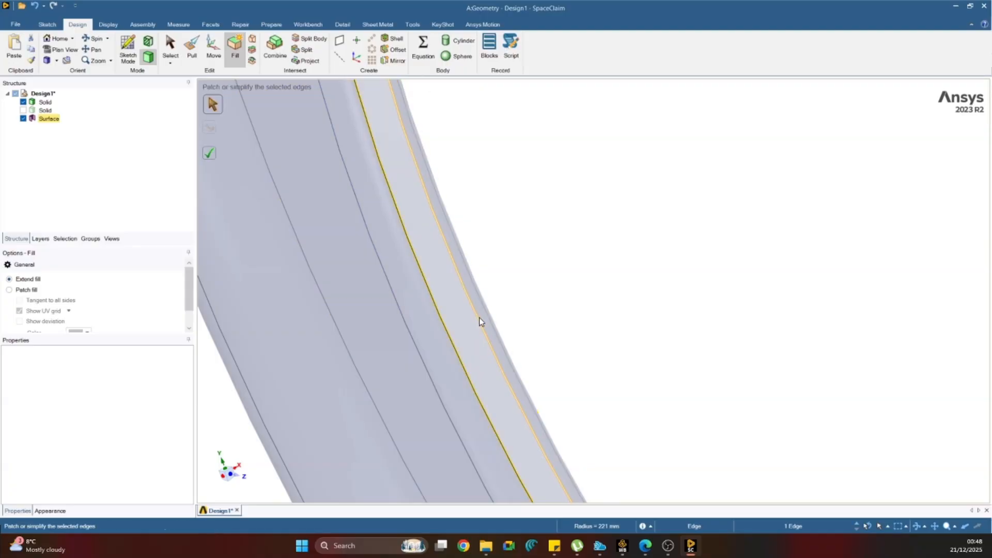
{"action": "left_click", "coordinate": [480, 321]}
{"action": "left_click", "coordinate": [208, 153]}
Examine the filled front wheel rim from above along its full length, checking its alignment with the Z axis.
{"action": "scroll", "coordinate": [587, 265], "scroll_direction": "down", "scroll_amount": 8}
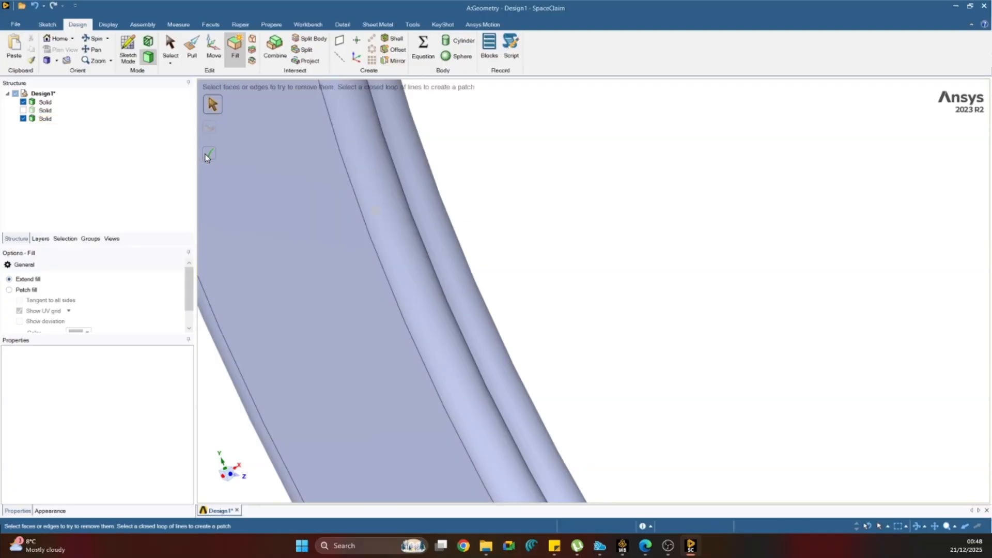
{"action": "middle_click_drag", "start_coordinate": [629, 245], "coordinate": [610, 341]}
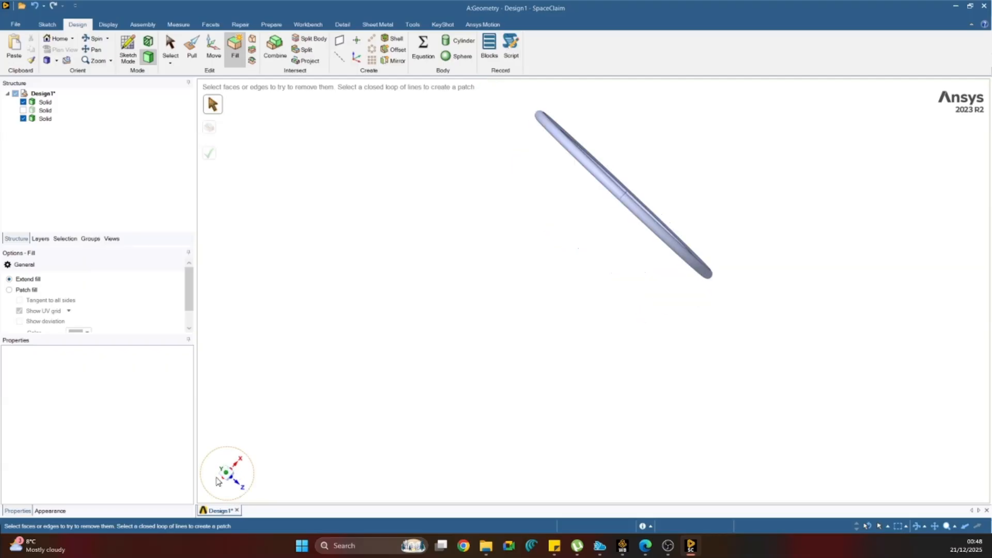
{"action": "left_click", "coordinate": [227, 477]}
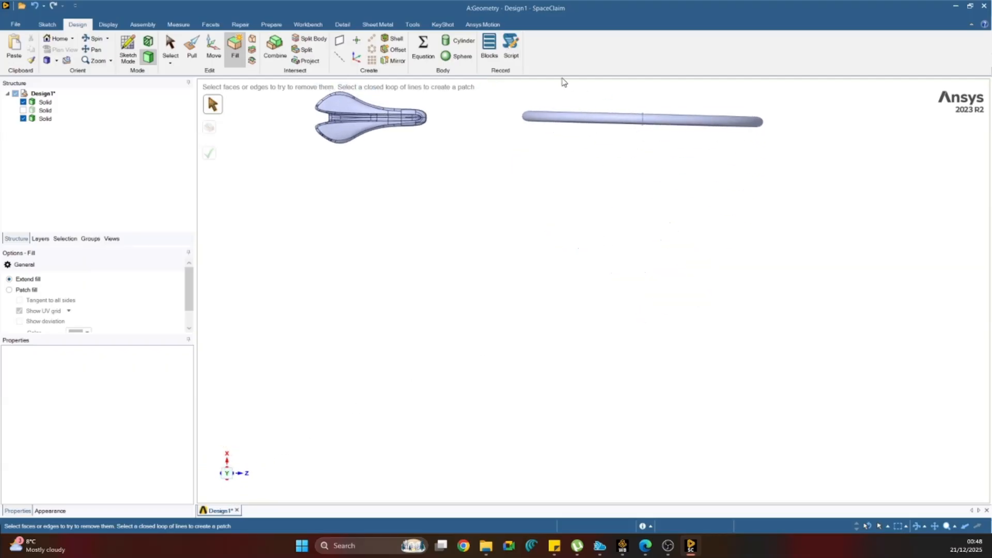
{"action": "scroll", "coordinate": [646, 130], "scroll_direction": "up", "scroll_amount": 3}
{"action": "scroll", "coordinate": [646, 130], "scroll_direction": "down", "scroll_amount": 2}
{"action": "scroll", "coordinate": [646, 130], "scroll_direction": "up", "scroll_amount": 3}
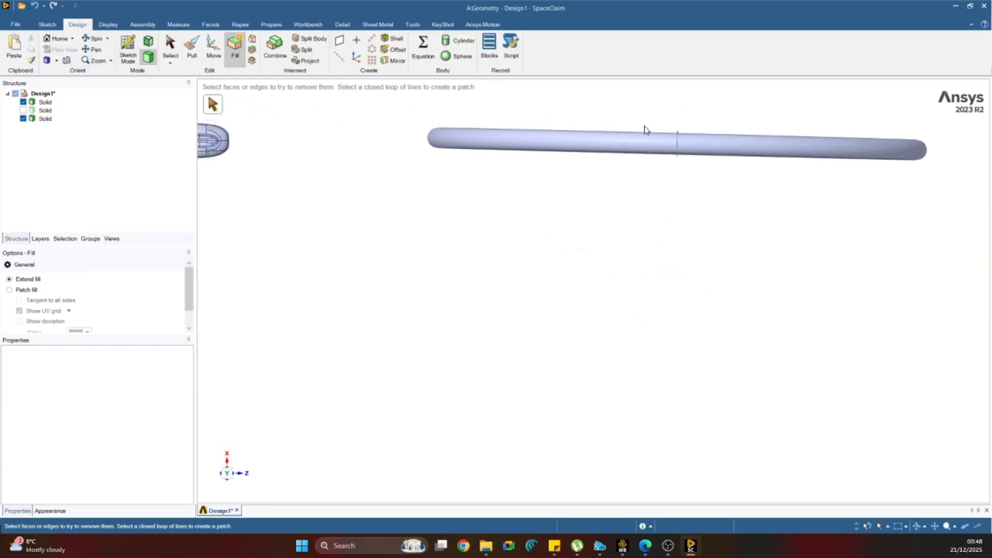
{"action": "scroll", "coordinate": [651, 128], "scroll_direction": "down", "scroll_amount": 2}
{"action": "scroll", "coordinate": [794, 104], "scroll_direction": "up", "scroll_amount": 3}
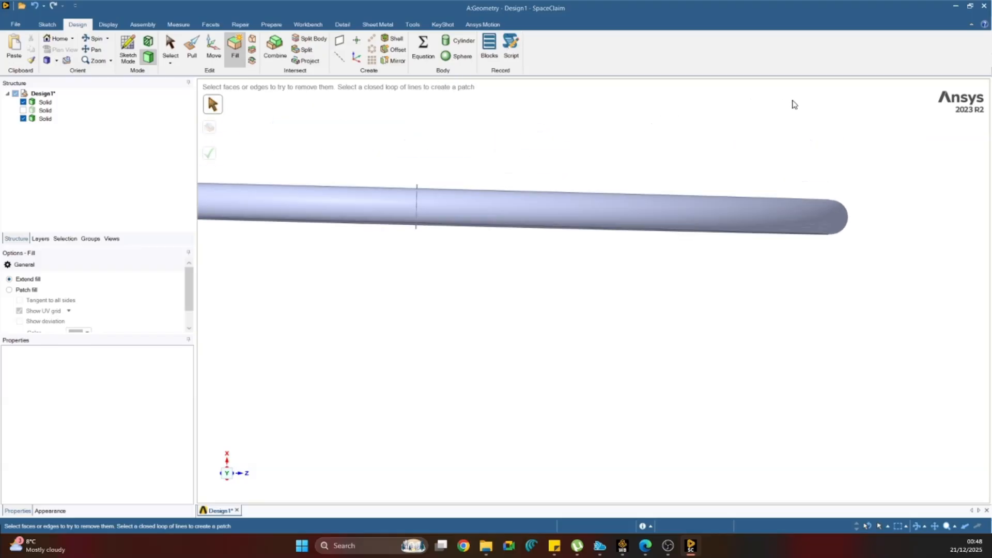
{"action": "scroll", "coordinate": [625, 196], "scroll_direction": "down", "scroll_amount": 3}
{"action": "scroll", "coordinate": [391, 155], "scroll_direction": "up", "scroll_amount": 2}
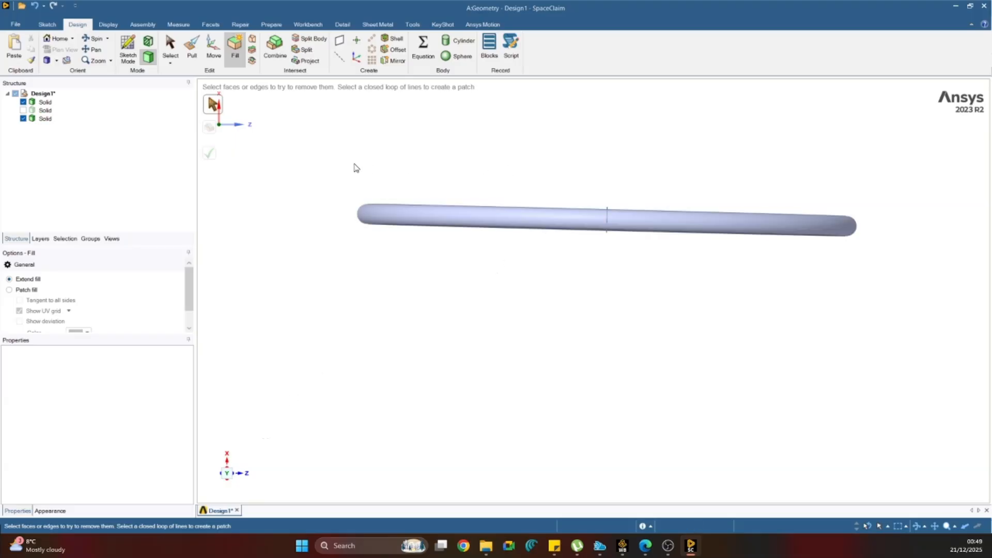
Rotate the front wheel body 2 degrees about the vertical Y axis with the Move tool to align it with the Z axis.
{"action": "left_click_drag", "start_coordinate": [326, 165], "coordinate": [909, 342]}
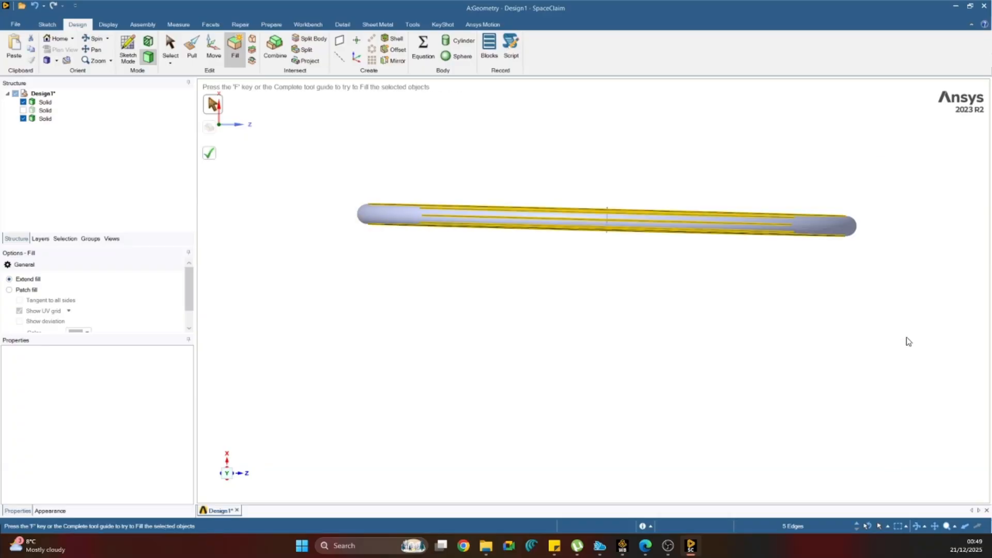
{"action": "left_click", "coordinate": [46, 118]}
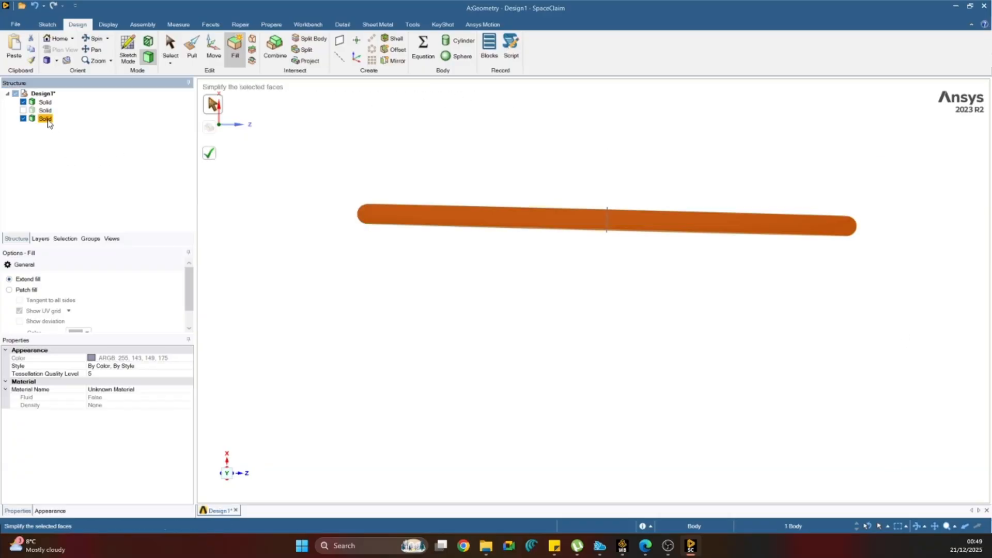
{"action": "left_click", "coordinate": [215, 51]}
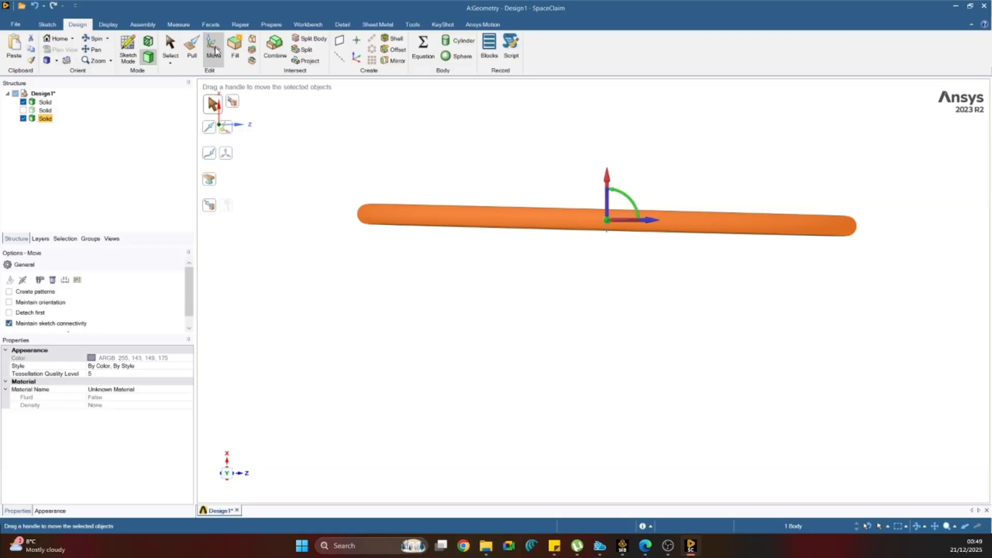
{"action": "left_click_drag", "start_coordinate": [620, 194], "coordinate": [620, 192]}
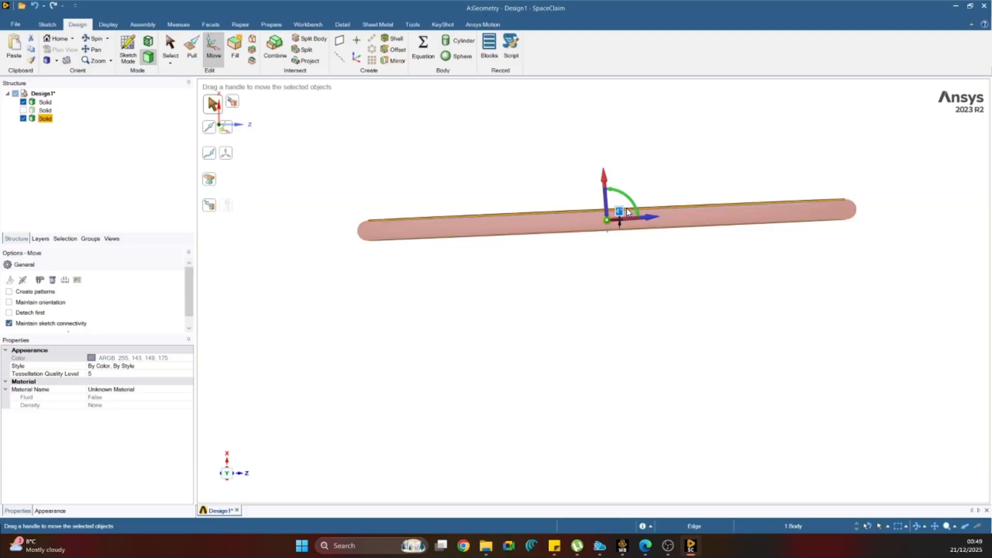
{"action": "type", "text": "2.5"}
{"action": "key", "text": "Return"}
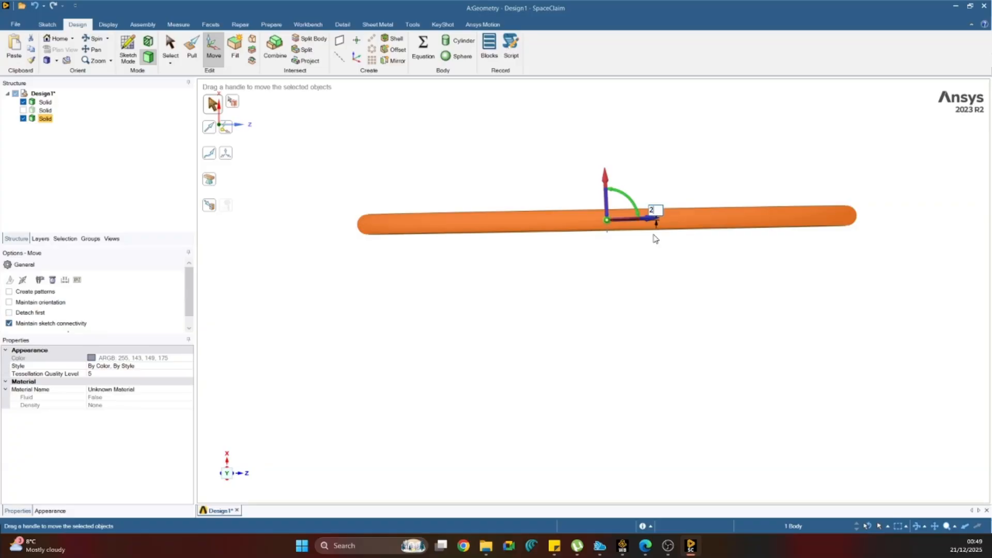
{"action": "type", "text": "2"}
{"action": "key", "text": "Return"}
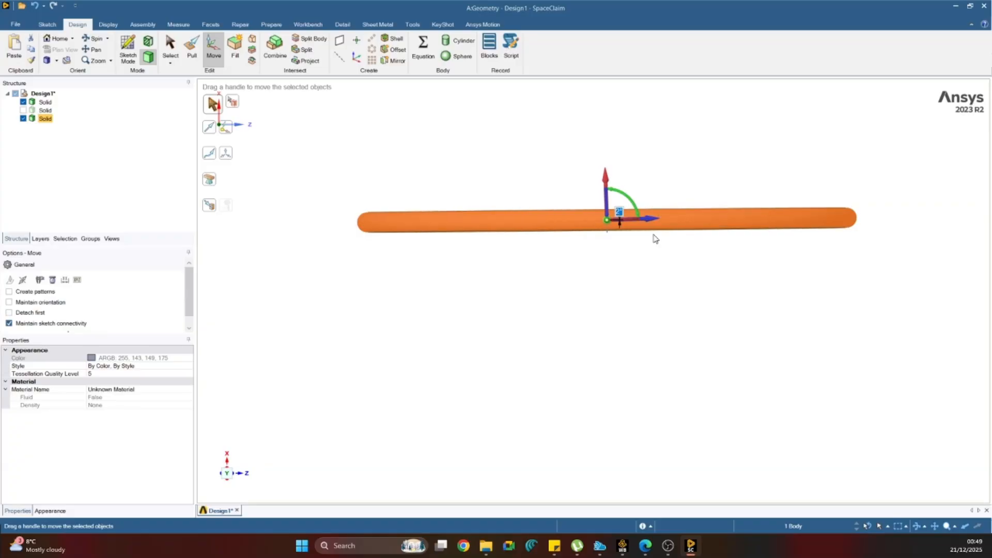
{"action": "left_click", "coordinate": [661, 270]}
Show the hidden frame body and orient the whole bicycle to a straight side view.
{"action": "scroll", "coordinate": [657, 284], "scroll_direction": "down", "scroll_amount": 4}
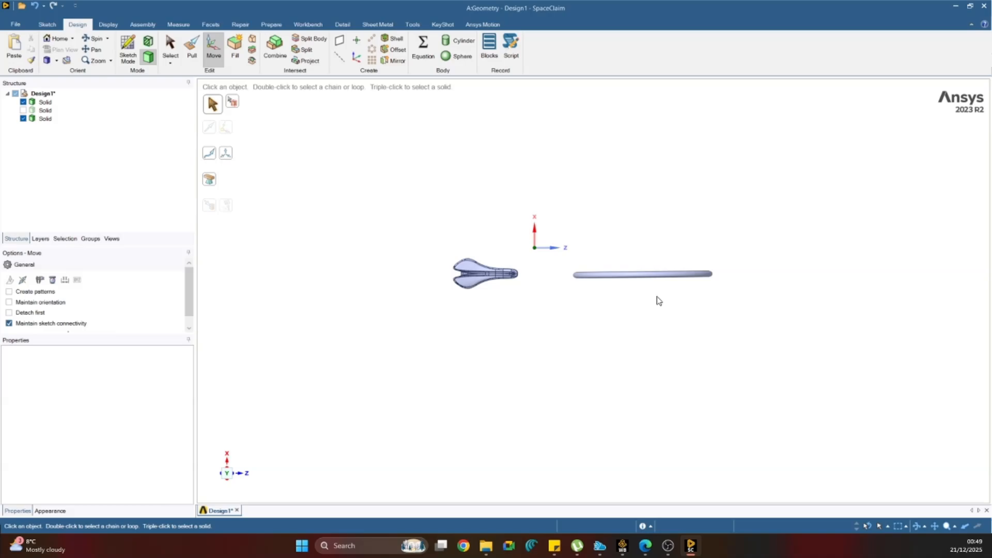
{"action": "scroll", "coordinate": [565, 276], "scroll_direction": "up", "scroll_amount": 2}
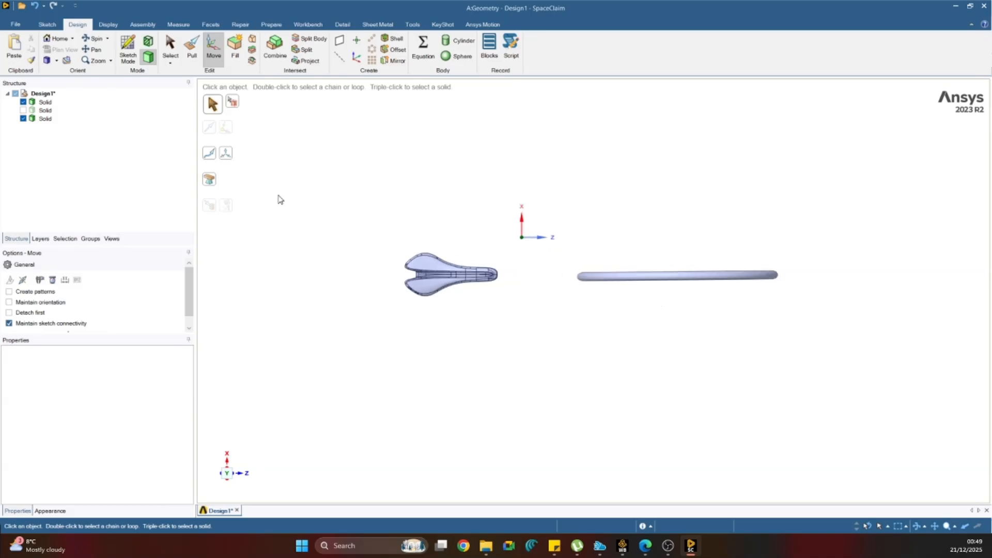
{"action": "left_click", "coordinate": [23, 110]}
{"action": "middle_click_drag", "start_coordinate": [527, 373], "coordinate": [518, 261]}
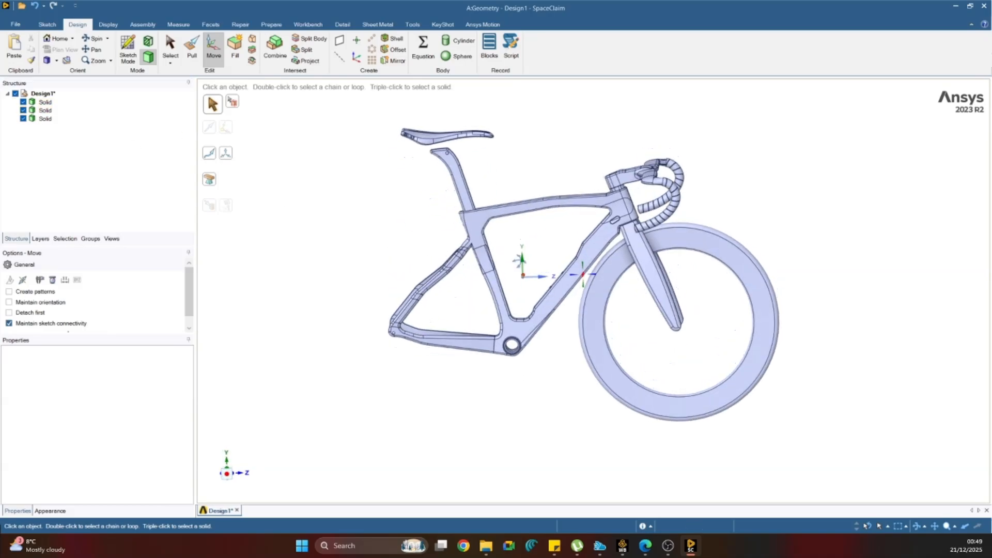
{"action": "left_click", "coordinate": [227, 473]}
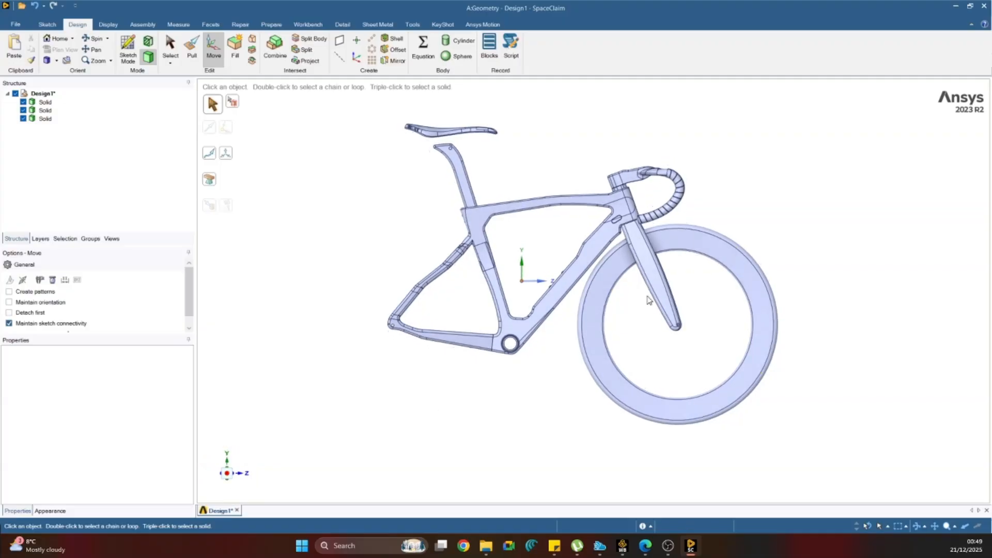
Move the front wheel body slightly forward along the Z axis, away from the frame's down tube.
{"action": "scroll", "coordinate": [678, 252], "scroll_direction": "up", "scroll_amount": 4}
{"action": "middle_click_drag", "start_coordinate": [678, 251], "coordinate": [563, 313]}
{"action": "scroll", "coordinate": [677, 207], "scroll_direction": "up", "scroll_amount": 5}
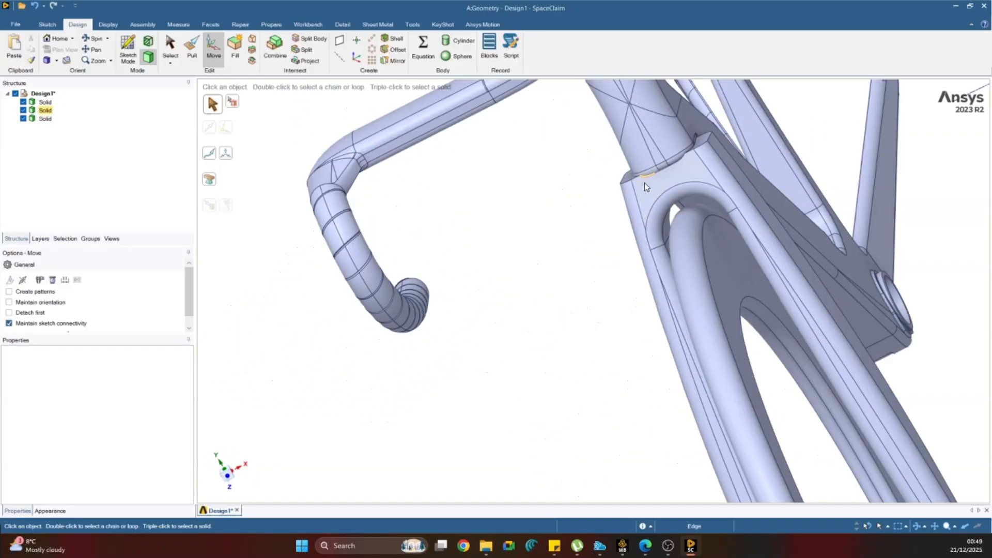
{"action": "middle_click_drag", "start_coordinate": [692, 204], "coordinate": [767, 230]}
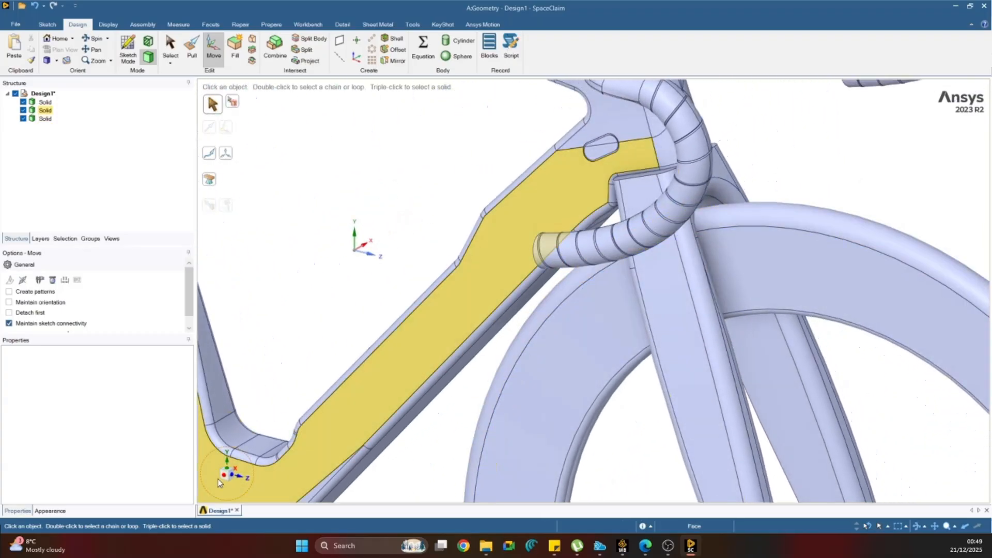
{"action": "left_click", "coordinate": [231, 471]}
{"action": "scroll", "coordinate": [644, 286], "scroll_direction": "down", "scroll_amount": 6}
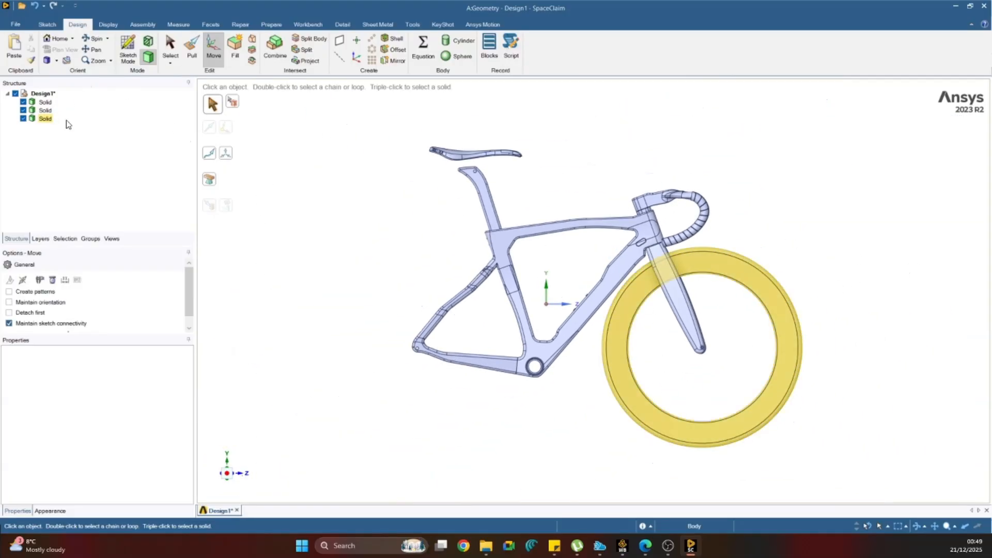
{"action": "left_click", "coordinate": [46, 119]}
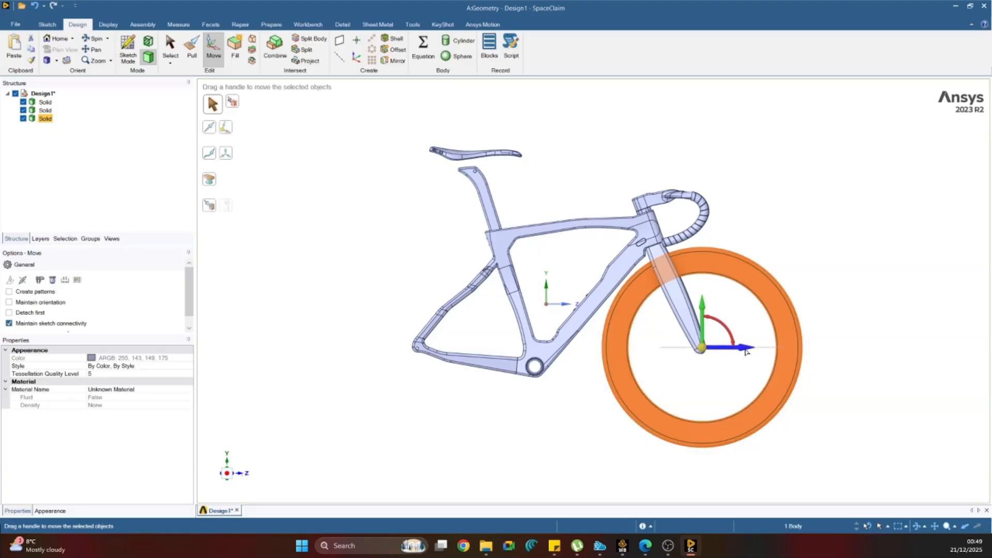
{"action": "left_click_drag", "start_coordinate": [746, 351], "coordinate": [758, 350]}
{"action": "left_click", "coordinate": [837, 252]}
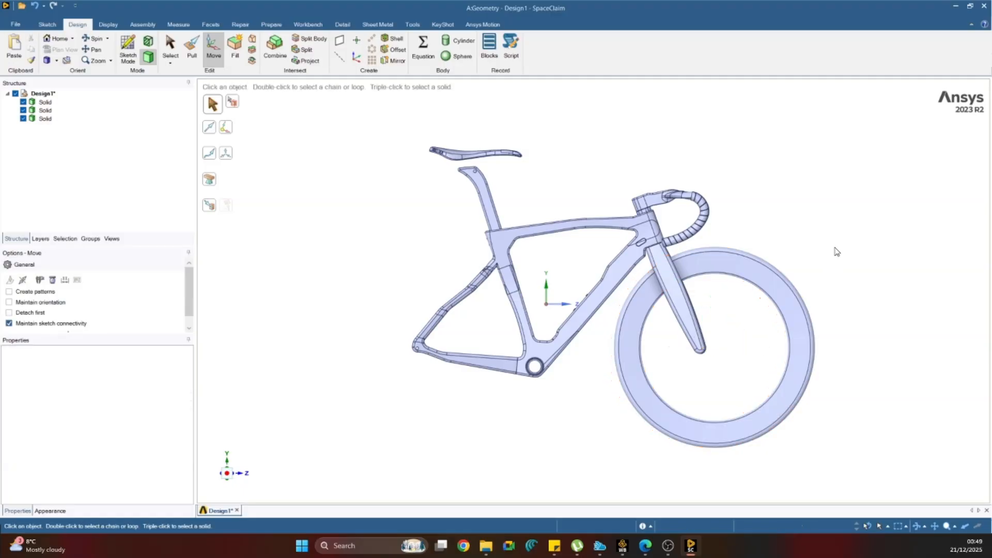
Move the front wheel body slightly down along the Y axis to give it clearance beneath the fork crown.
{"action": "middle_click_drag", "start_coordinate": [773, 280], "coordinate": [721, 300]}
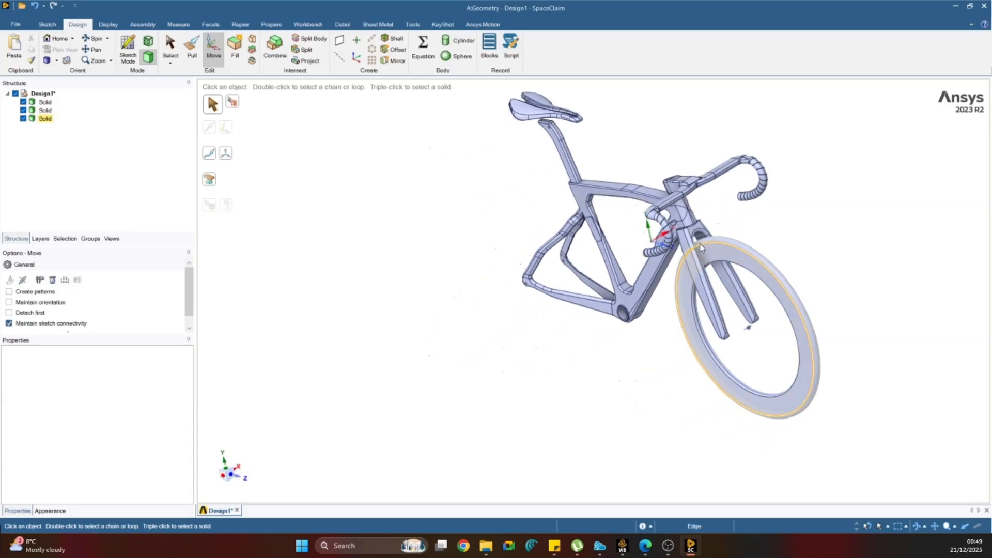
{"action": "scroll", "coordinate": [699, 242], "scroll_direction": "up", "scroll_amount": 5}
{"action": "middle_click_drag", "start_coordinate": [712, 241], "coordinate": [775, 180]}
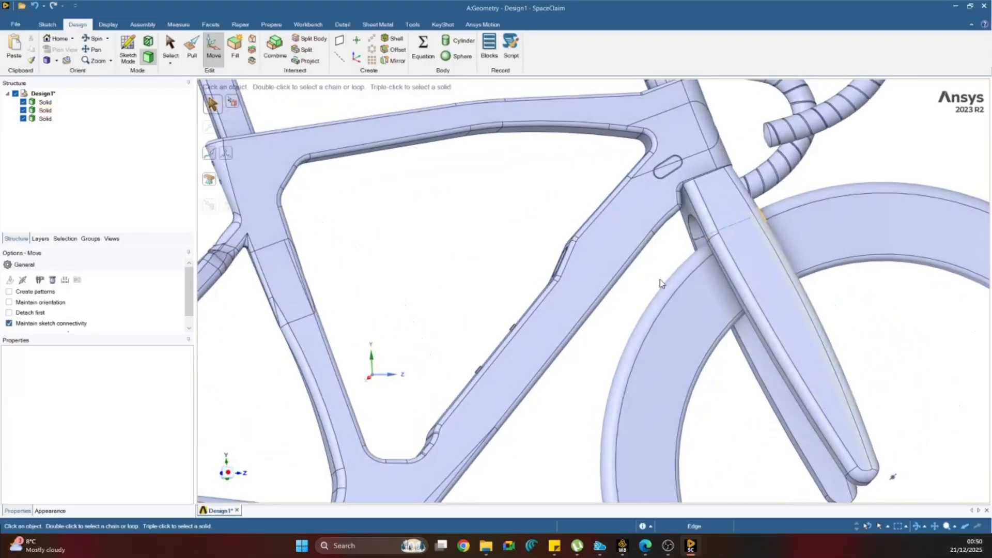
{"action": "left_click", "coordinate": [228, 474]}
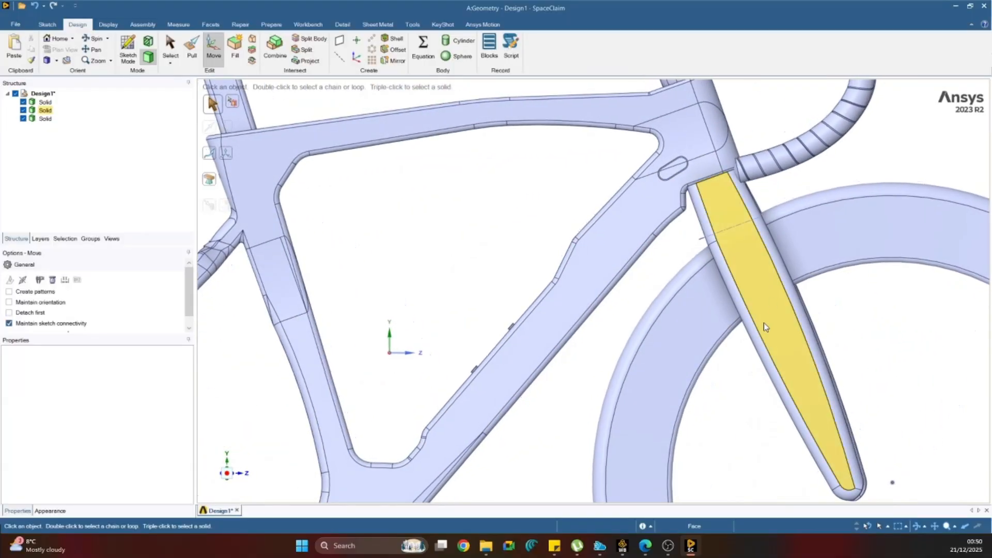
{"action": "scroll", "coordinate": [763, 322], "scroll_direction": "down", "scroll_amount": 5}
{"action": "middle_click_drag", "start_coordinate": [776, 317], "coordinate": [744, 332]}
{"action": "left_click", "coordinate": [229, 473]}
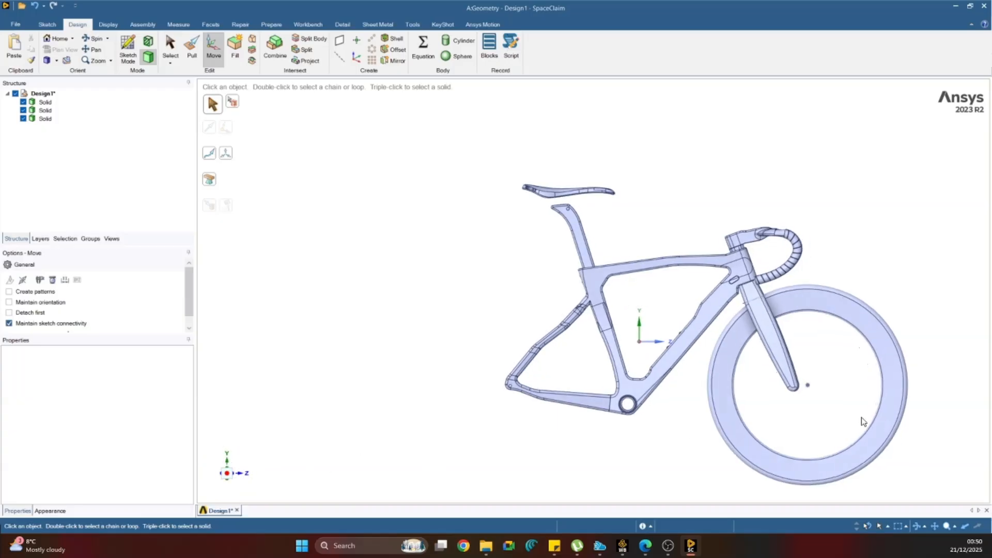
{"action": "left_click", "coordinate": [840, 311]}
{"action": "left_click", "coordinate": [836, 304]}
{"action": "left_click_drag", "start_coordinate": [917, 246], "coordinate": [823, 466]}
{"action": "left_click_drag", "start_coordinate": [807, 371], "coordinate": [807, 382]}
{"action": "left_click", "coordinate": [897, 279]}
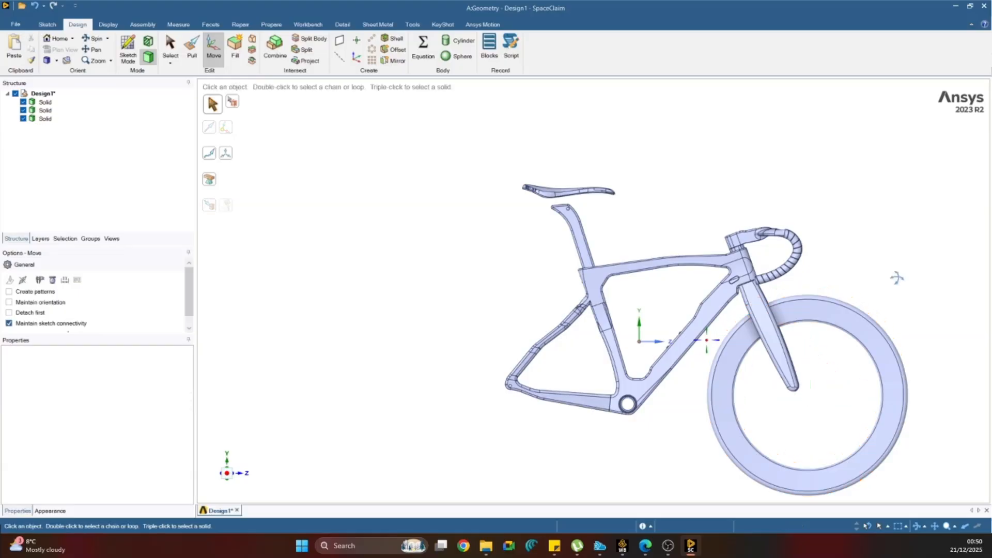
Duplicate the front wheel body and move the copy back along the Z axis to the rear wheel position.
{"action": "middle_click_drag", "start_coordinate": [897, 277], "coordinate": [910, 298]}
{"action": "scroll", "coordinate": [801, 400], "scroll_direction": "down", "scroll_amount": 4}
{"action": "scroll", "coordinate": [851, 453], "scroll_direction": "up", "scroll_amount": 3}
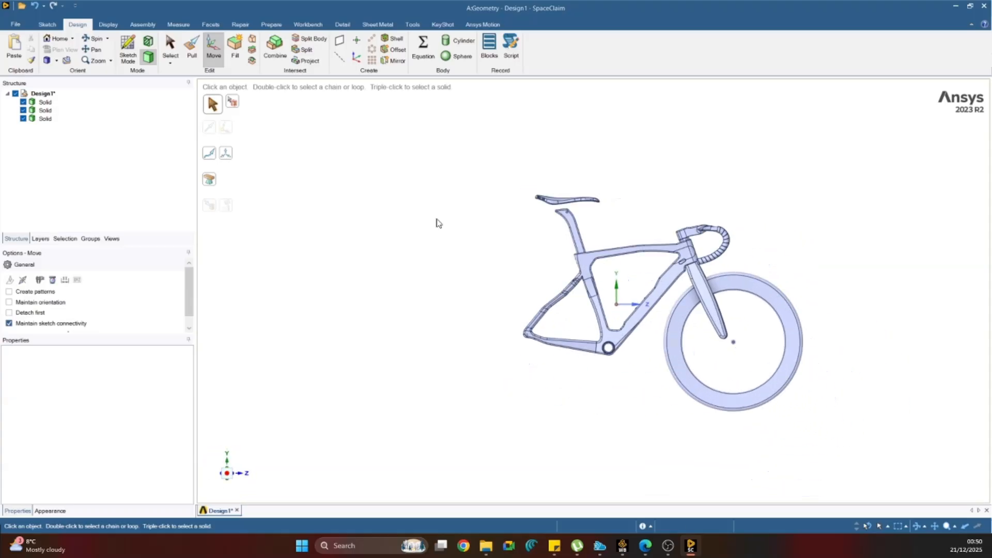
{"action": "left_click", "coordinate": [54, 123]}
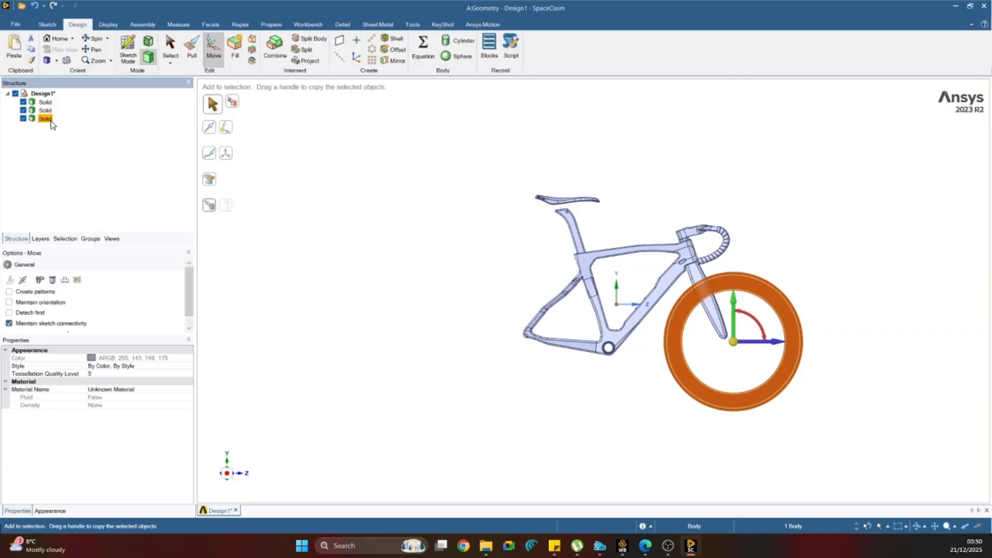
{"action": "key", "text": "ctrl+v"}
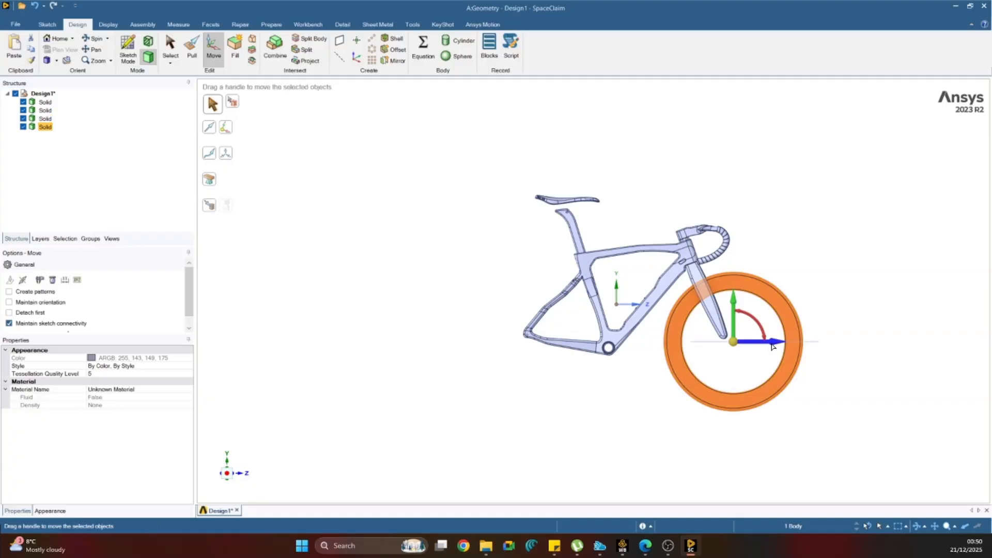
{"action": "left_click_drag", "start_coordinate": [772, 345], "coordinate": [555, 345]}
{"action": "left_click", "coordinate": [532, 371]}
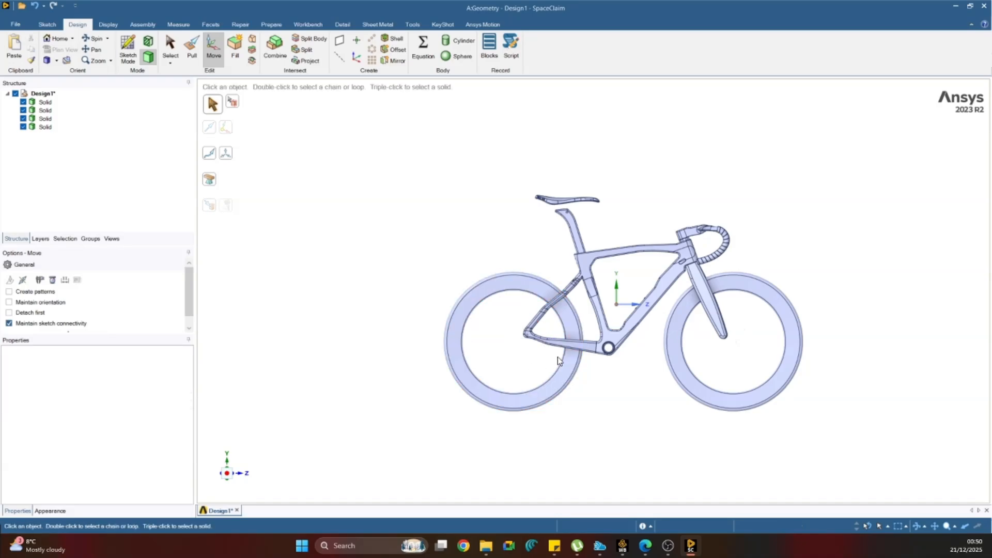
Examine the rear wheel's fit between the frame stays and the overall bicycle from several sides.
{"action": "middle_click_drag", "start_coordinate": [558, 360], "coordinate": [580, 277]}
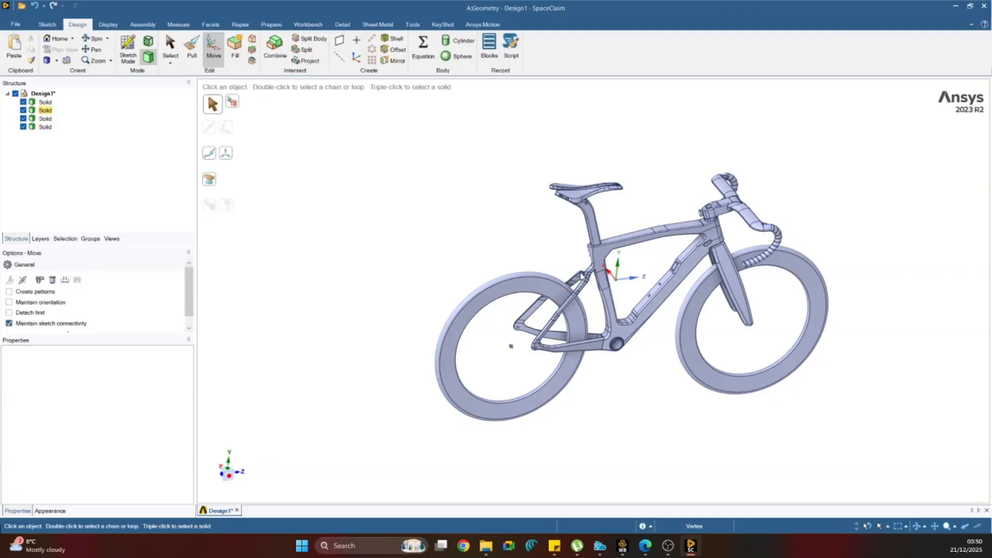
{"action": "middle_click_drag", "start_coordinate": [588, 290], "coordinate": [615, 320]}
{"action": "scroll", "coordinate": [577, 282], "scroll_direction": "up", "scroll_amount": 5}
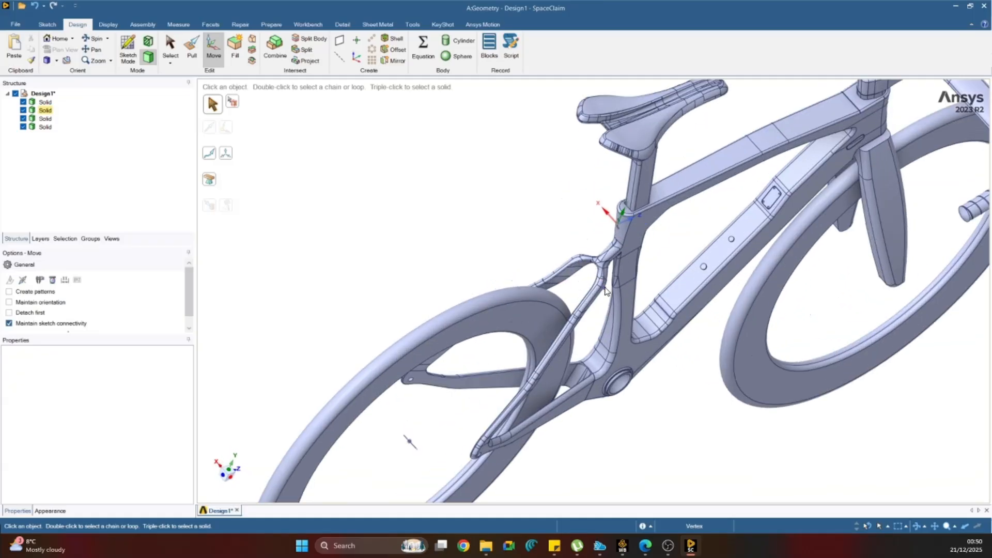
{"action": "mouse_move", "coordinate": [592, 312]}
{"action": "middle_mouse_down"}
{"action": "mouse_move", "coordinate": [693, 280]}
{"action": "mouse_move", "coordinate": [594, 336]}
{"action": "mouse_move", "coordinate": [589, 309]}
{"action": "mouse_move", "coordinate": [610, 346]}
{"action": "mouse_move", "coordinate": [581, 297]}
{"action": "middle_mouse_up"}
{"action": "scroll", "coordinate": [669, 343], "scroll_direction": "down", "scroll_amount": 5}
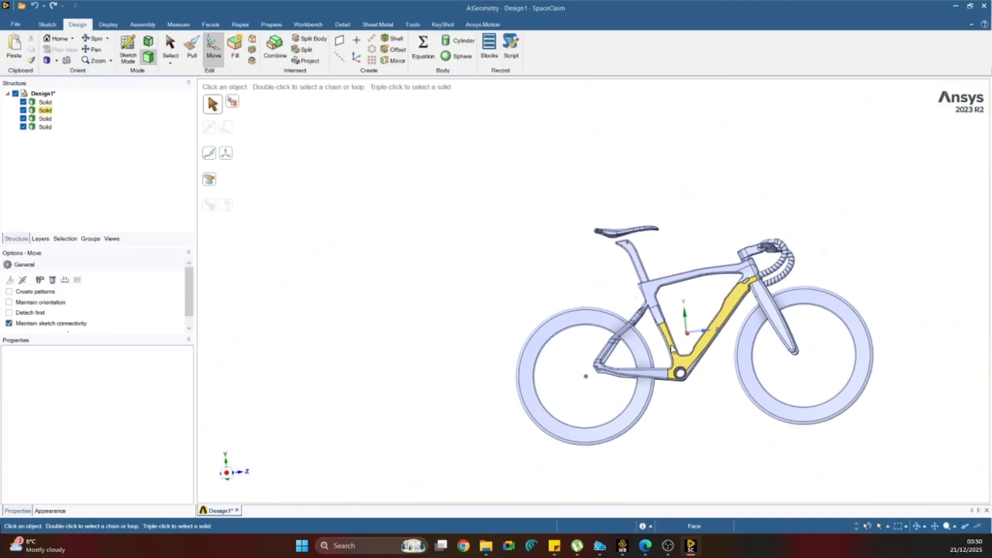
{"action": "middle_click_drag", "start_coordinate": [735, 360], "coordinate": [517, 351]}
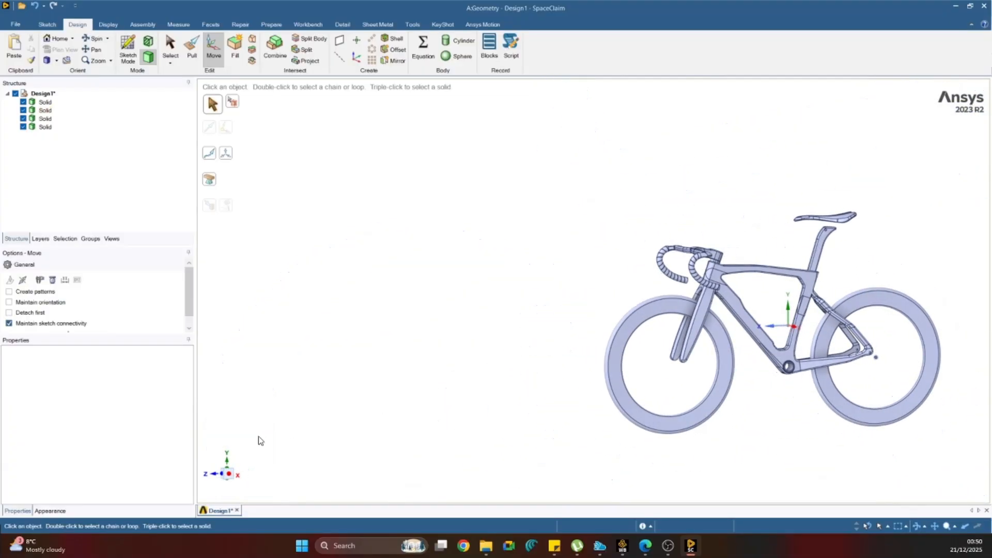
{"action": "left_click", "coordinate": [229, 474]}
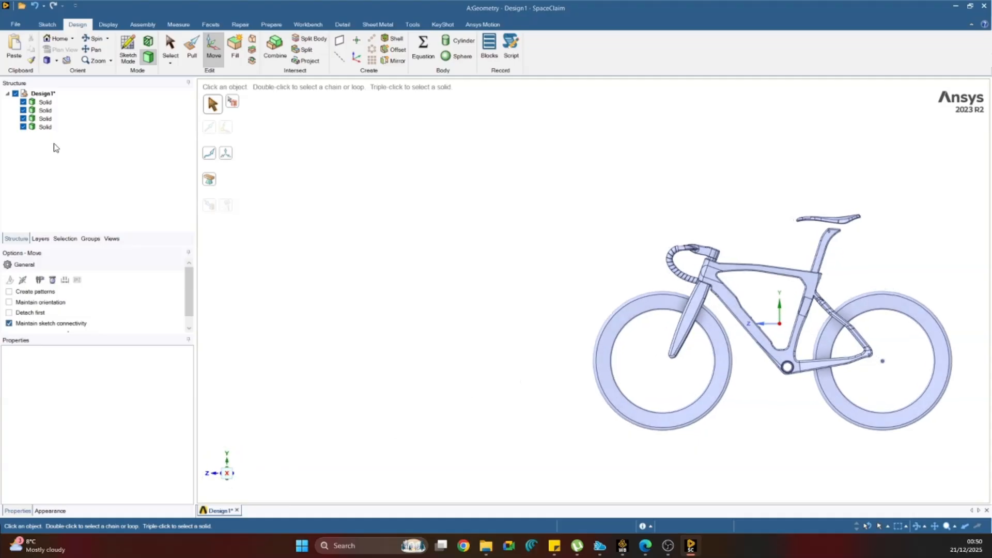
Select the saddle body and lower it about 29 mm along the Y axis onto the top of the seatpost.
{"action": "left_click", "coordinate": [46, 127]}
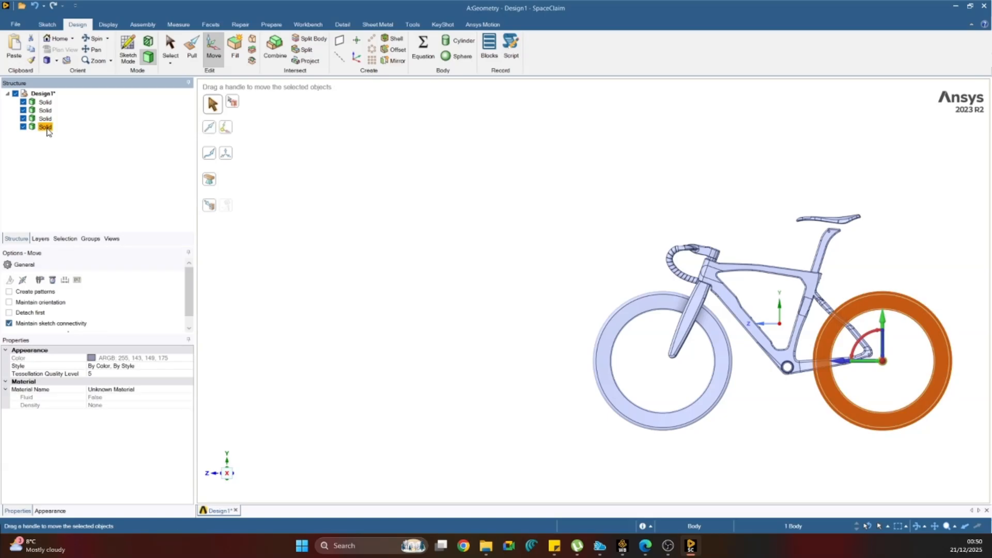
{"action": "left_click", "coordinate": [45, 118]}
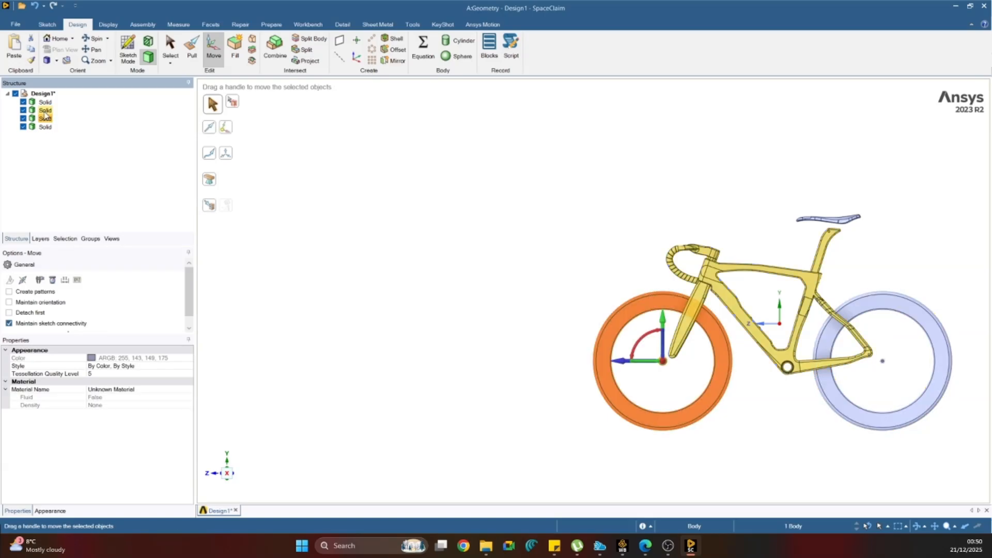
{"action": "left_click", "coordinate": [45, 112]}
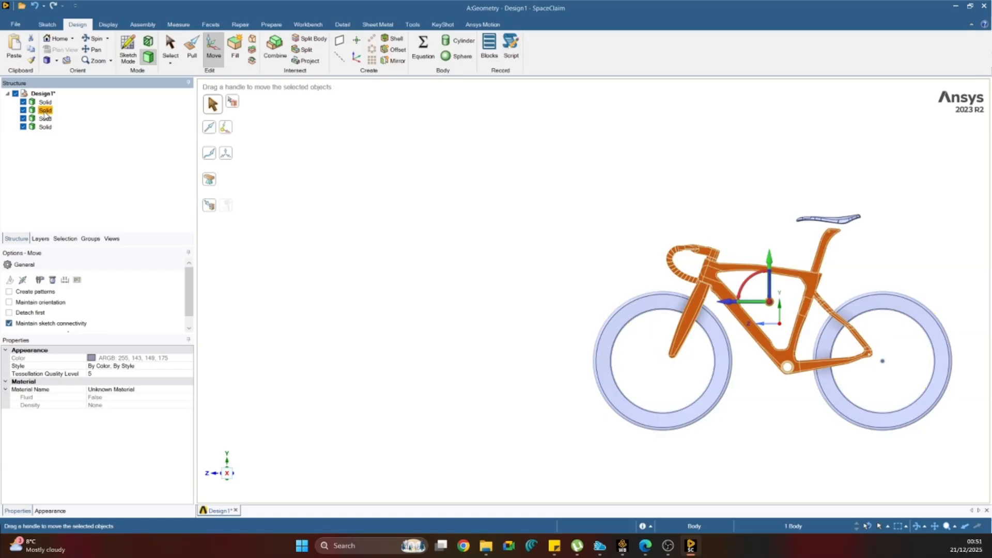
{"action": "scroll", "coordinate": [879, 230], "scroll_direction": "up", "scroll_amount": 5}
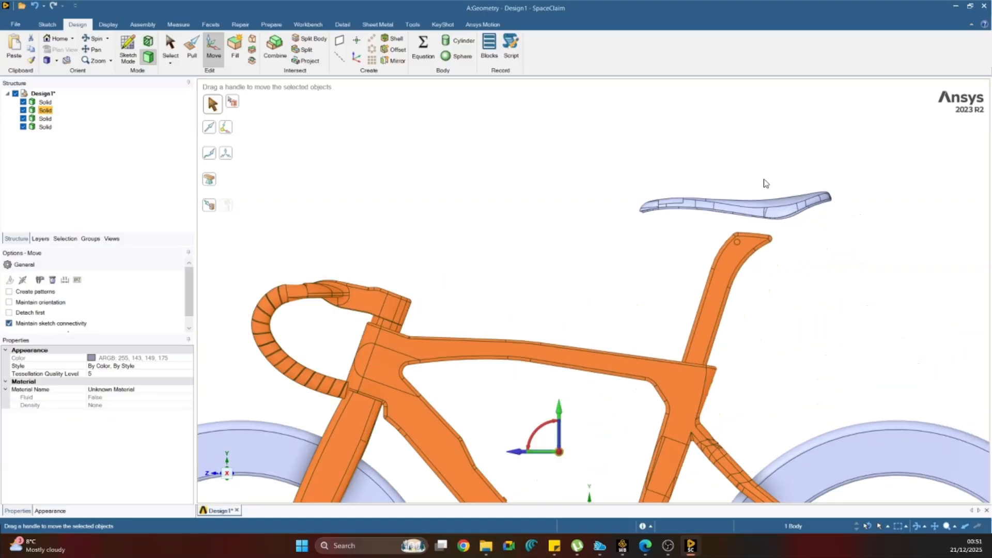
{"action": "left_click_drag", "start_coordinate": [617, 156], "coordinate": [885, 229]}
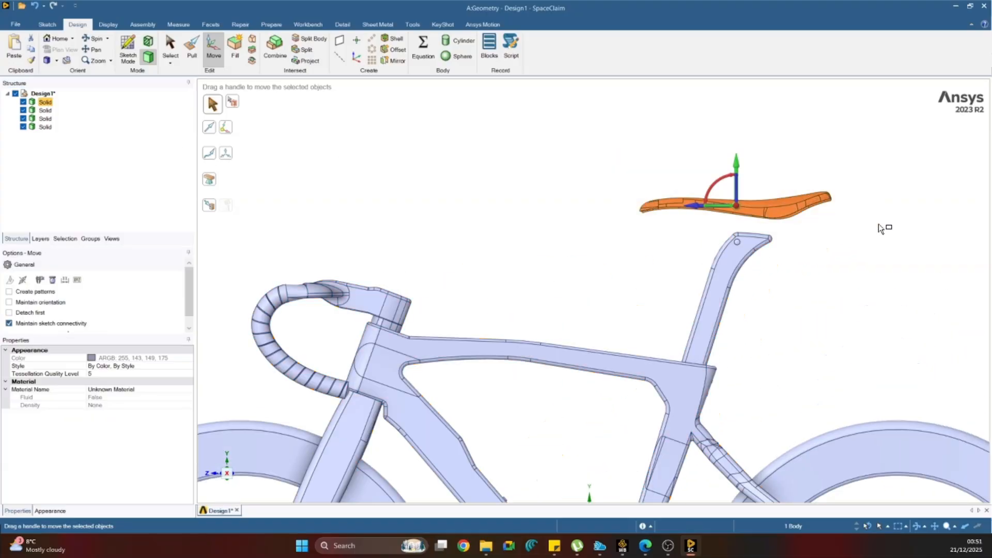
{"action": "left_click_drag", "start_coordinate": [738, 165], "coordinate": [737, 185]}
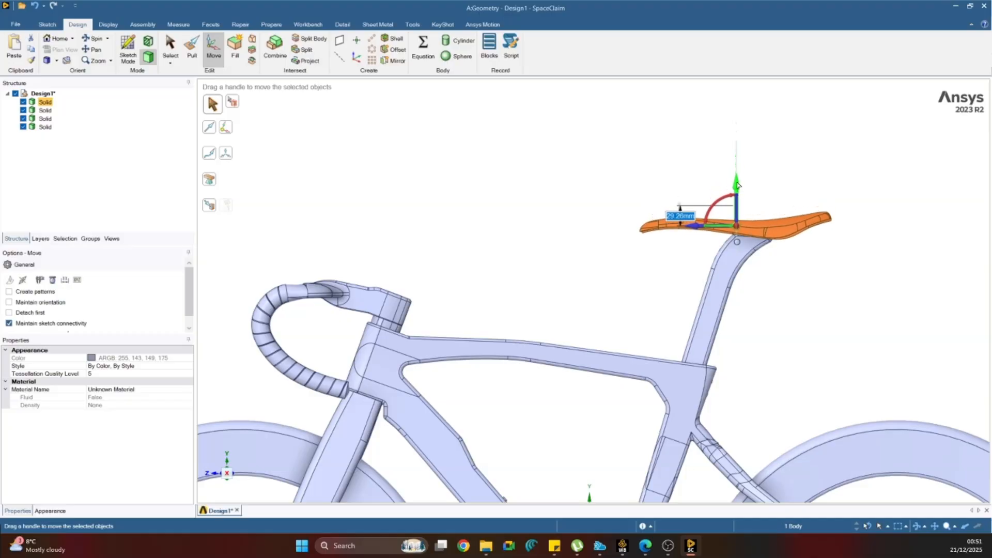
Release the saddle selection and examine the whole bicycle from the side to check the saddle and wheel positions.
{"action": "left_click", "coordinate": [589, 150]}
{"action": "middle_click_drag", "start_coordinate": [591, 150], "coordinate": [569, 186]}
{"action": "scroll", "coordinate": [584, 224], "scroll_direction": "down", "scroll_amount": 3}
{"action": "scroll", "coordinate": [585, 227], "scroll_direction": "down", "scroll_amount": 2}
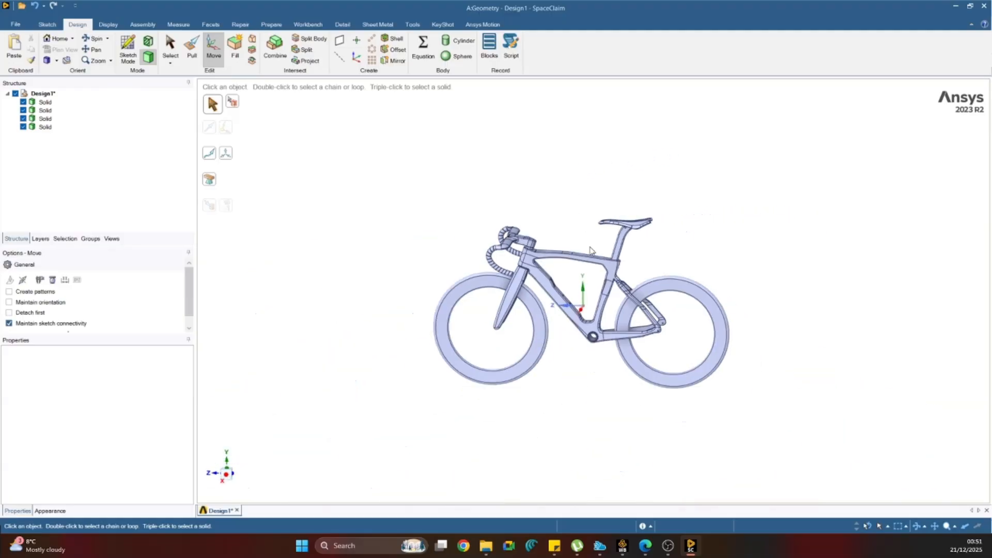
{"action": "scroll", "coordinate": [604, 310], "scroll_direction": "up", "scroll_amount": 1}
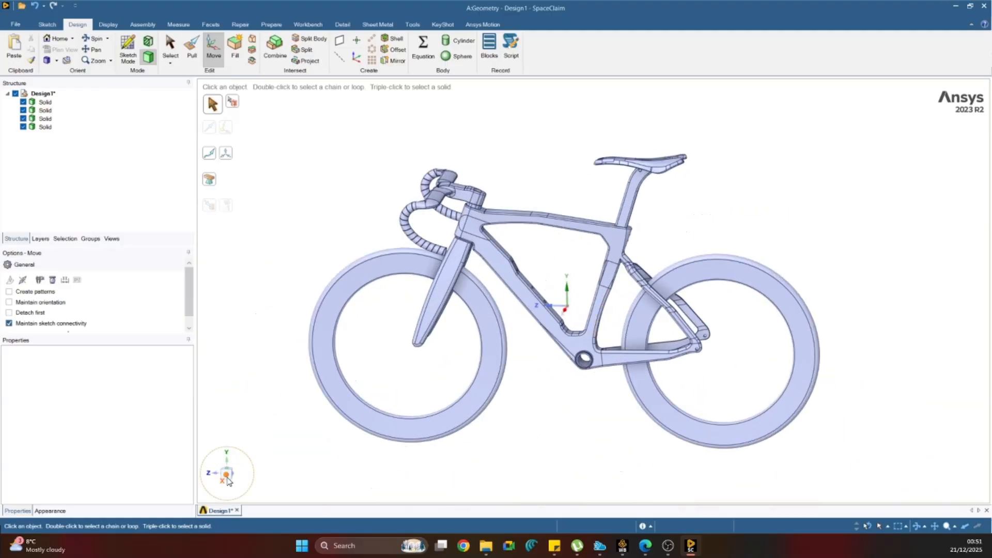
{"action": "left_click", "coordinate": [227, 478]}
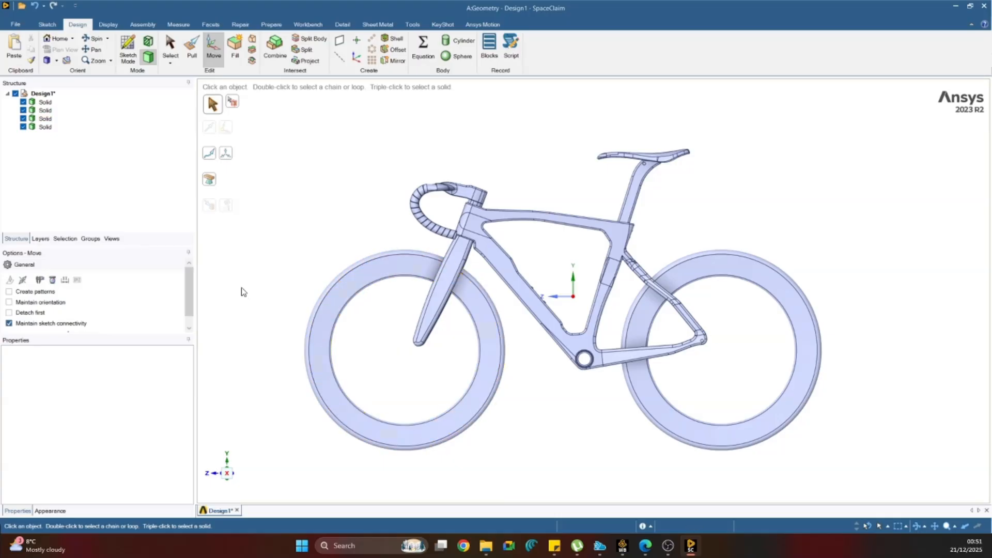
Identify the two wheel bodies and hide all bodies except the front wheel.
{"action": "key", "text": "s"}
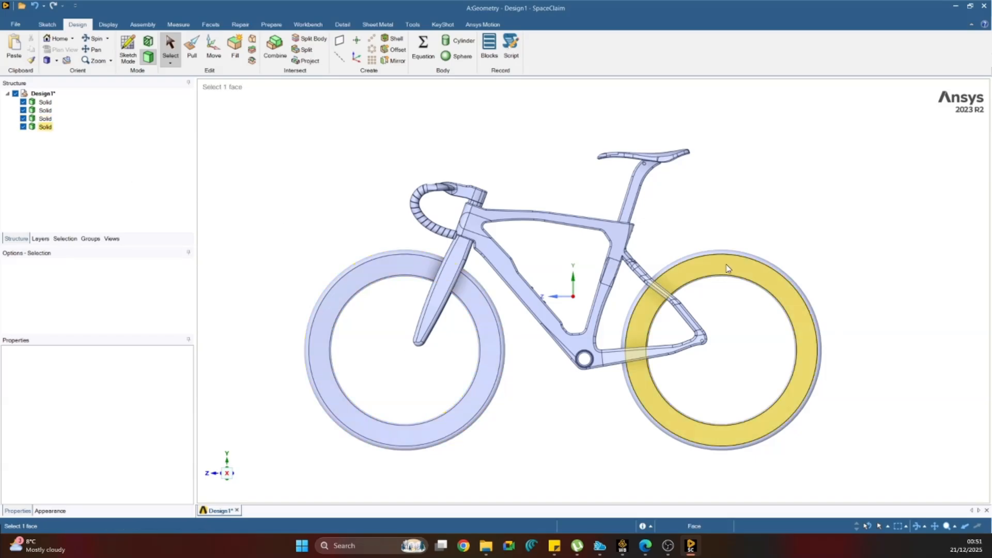
{"action": "left_click", "coordinate": [49, 130]}
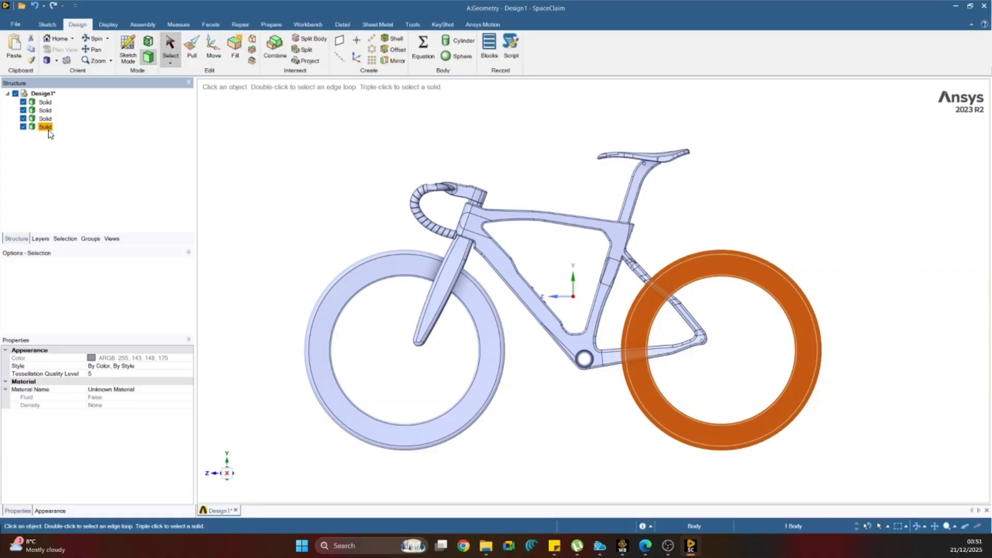
{"action": "middle_click_drag", "start_coordinate": [760, 181], "coordinate": [713, 247]}
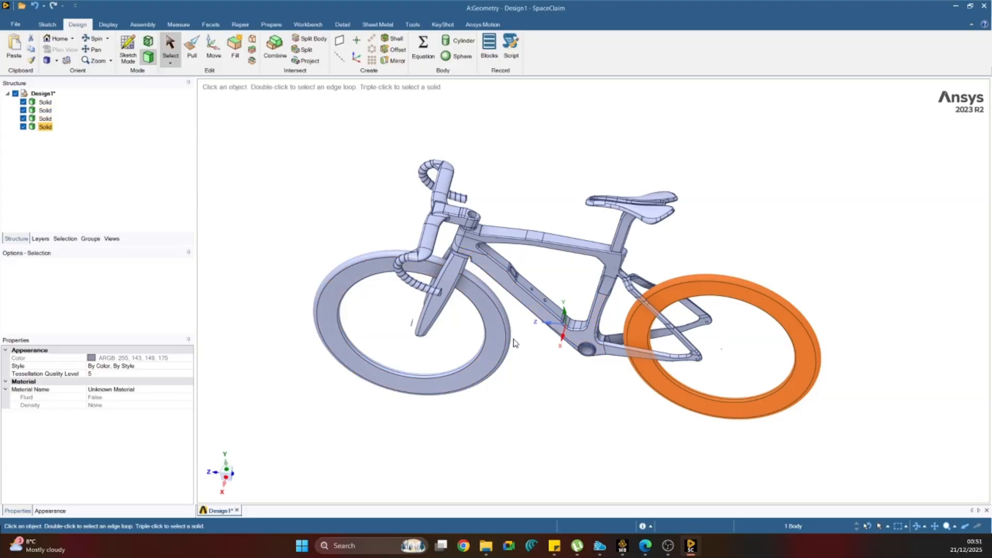
{"action": "middle_click_drag", "start_coordinate": [548, 343], "coordinate": [549, 317]}
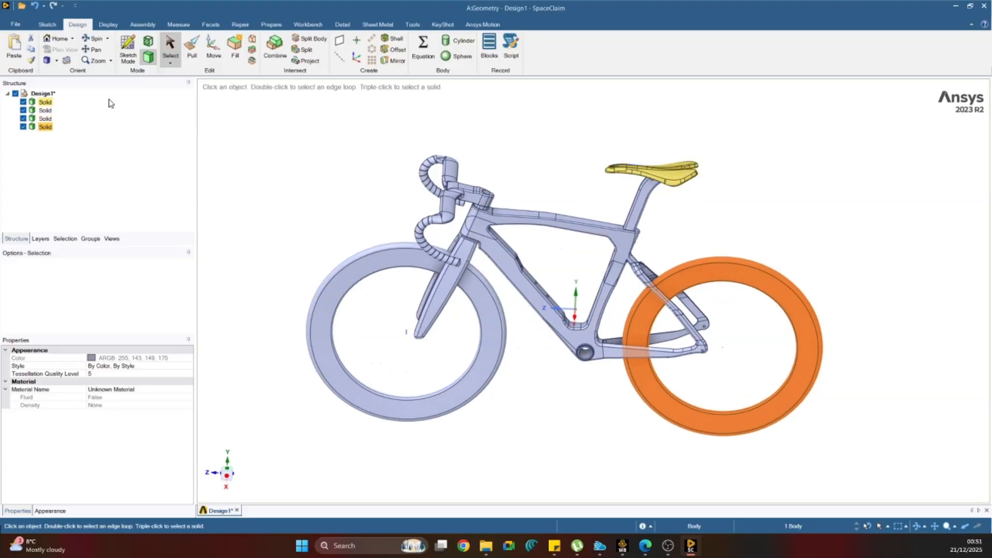
{"action": "left_click", "coordinate": [47, 120]}
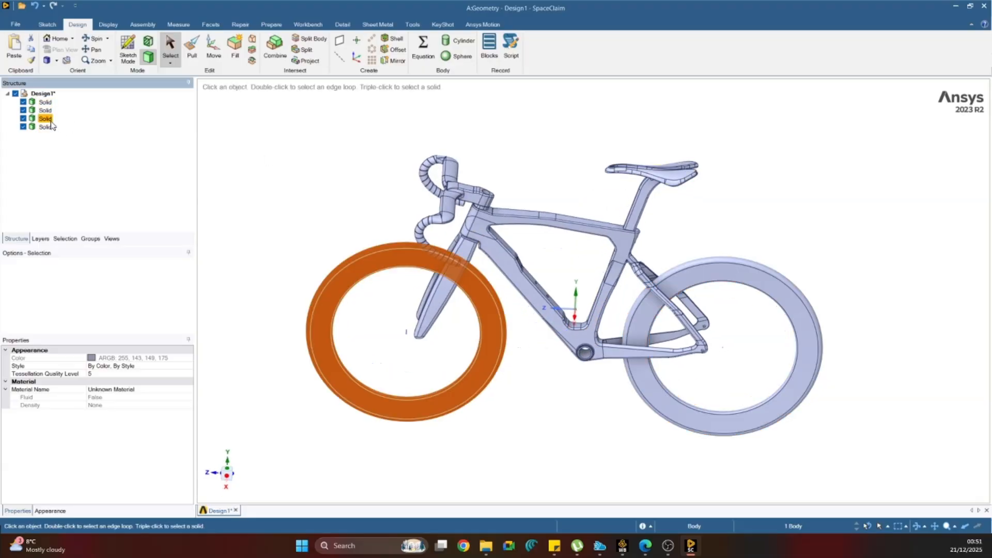
{"action": "left_click", "coordinate": [23, 102]}
{"action": "left_click", "coordinate": [23, 110]}
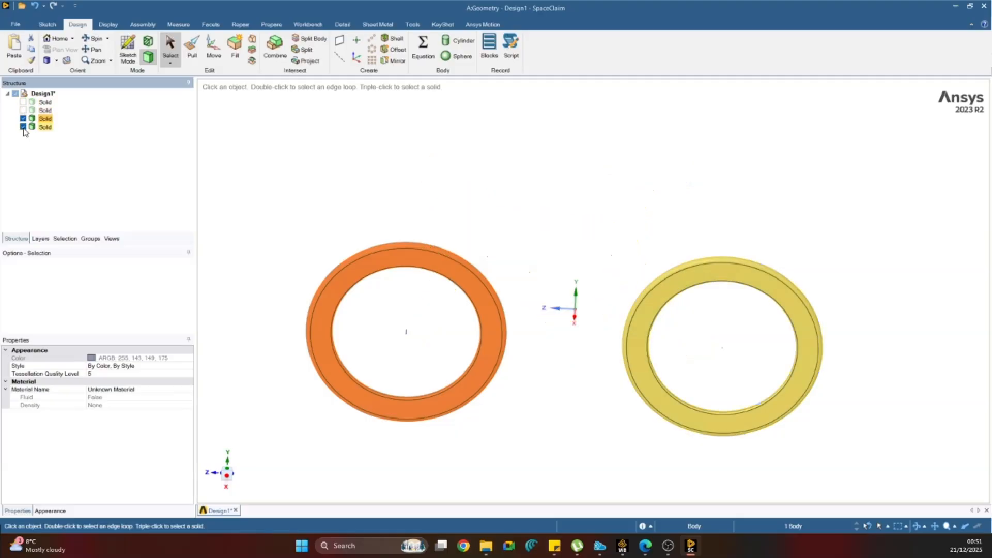
{"action": "left_click", "coordinate": [22, 127]}
{"action": "left_click", "coordinate": [352, 196]}
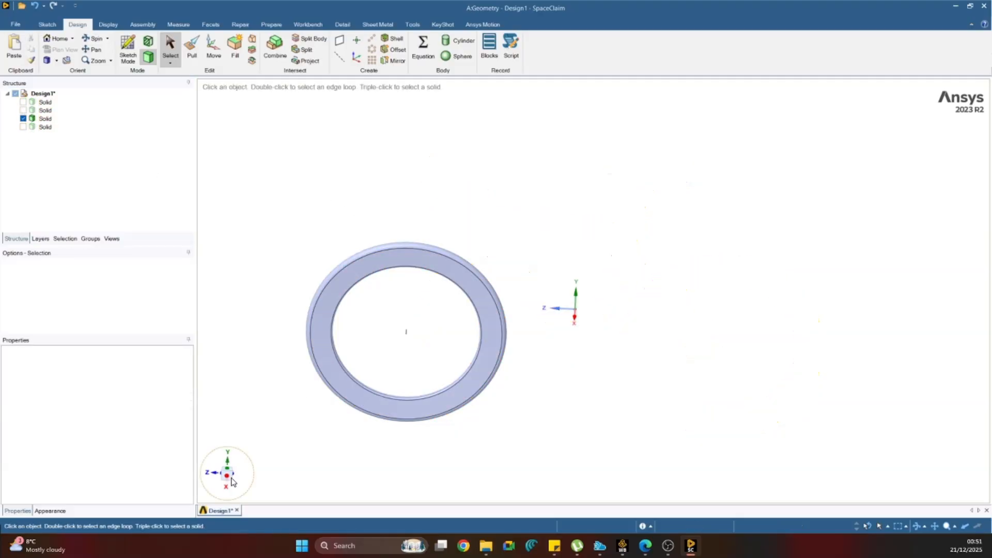
Start a line sketch on the horizontal plane through the front wheel's axis.
{"action": "left_click", "coordinate": [229, 477]}
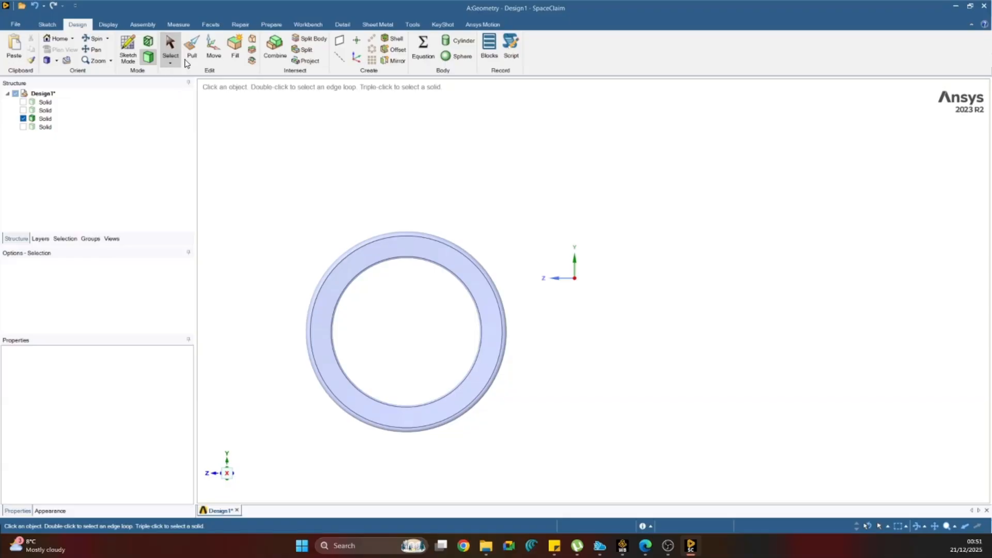
{"action": "left_click", "coordinate": [48, 24]}
{"action": "left_click", "coordinate": [101, 50]}
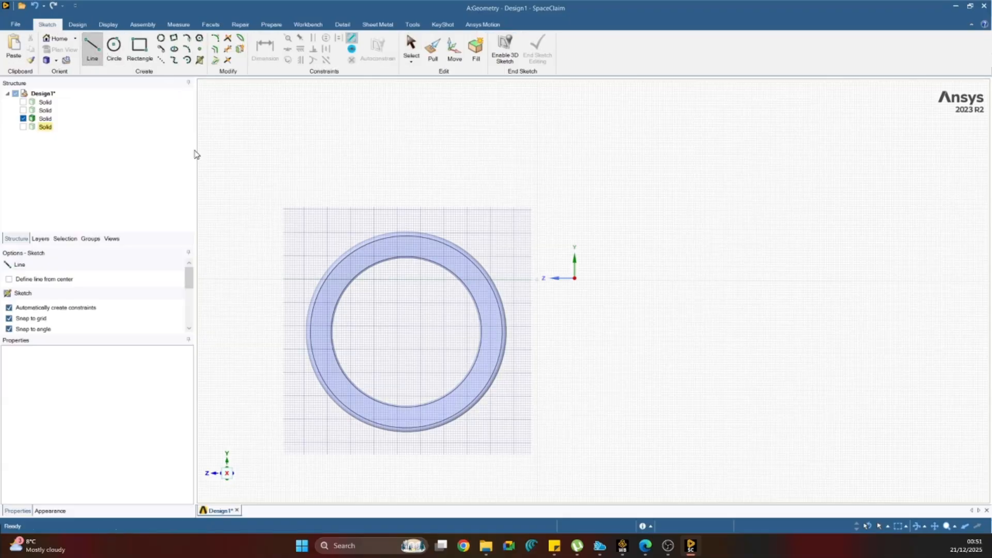
{"action": "mouse_move", "coordinate": [416, 283]}
{"action": "middle_mouse_down"}
{"action": "mouse_move", "coordinate": [518, 310]}
{"action": "mouse_move", "coordinate": [429, 330]}
{"action": "middle_mouse_up"}
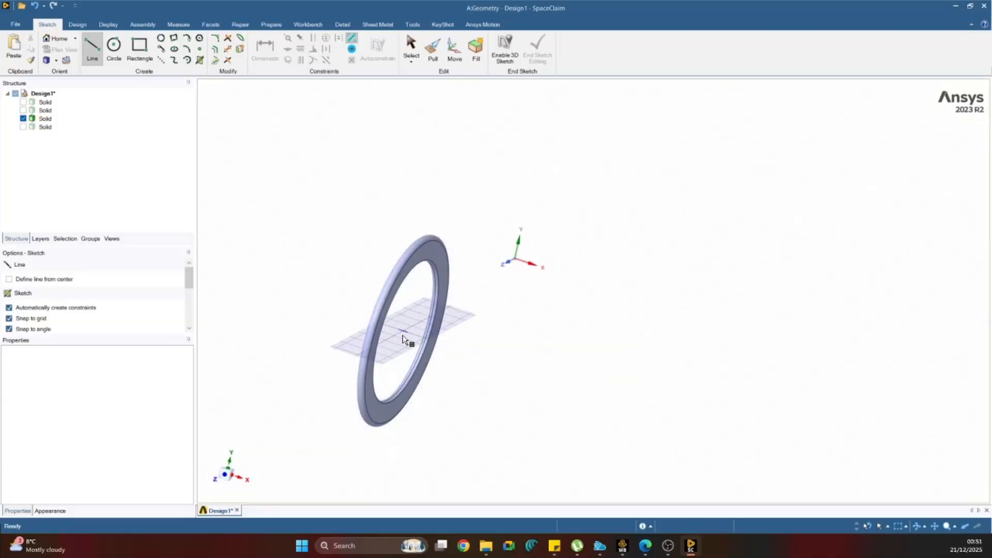
{"action": "scroll", "coordinate": [402, 330], "scroll_direction": "up", "scroll_amount": 4}
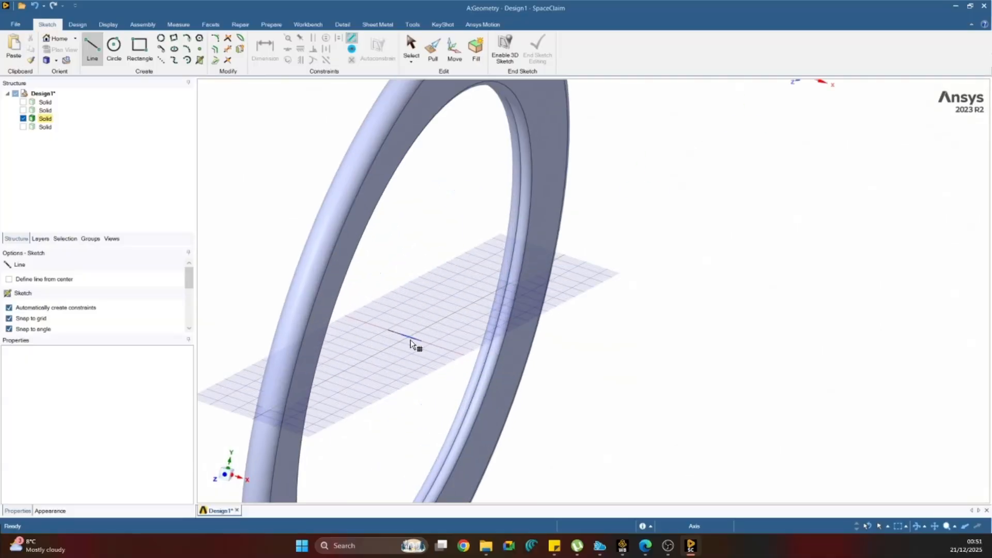
{"action": "scroll", "coordinate": [409, 340], "scroll_direction": "up", "scroll_amount": 2}
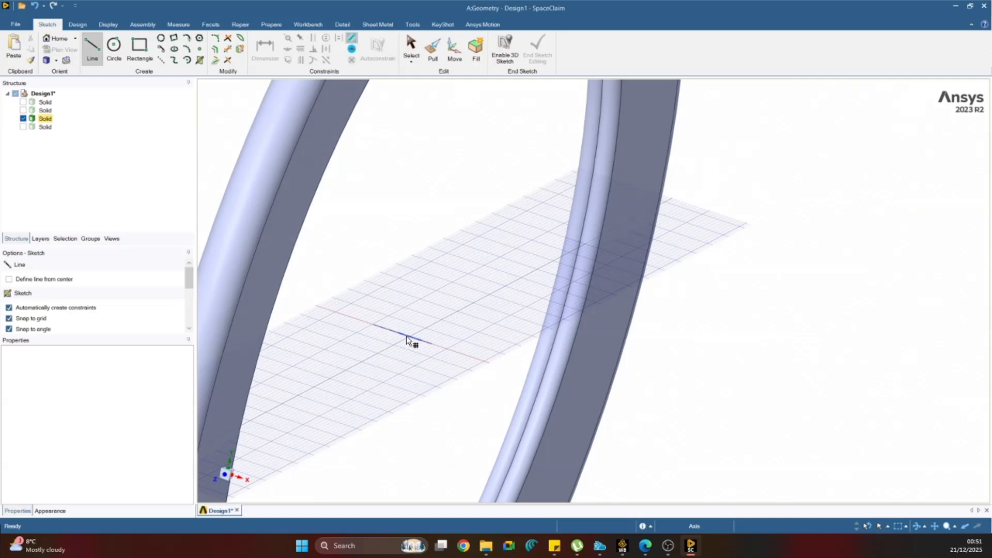
{"action": "scroll", "coordinate": [408, 340], "scroll_direction": "down", "scroll_amount": 2}
{"action": "left_click", "coordinate": [410, 338]}
{"action": "scroll", "coordinate": [424, 331], "scroll_direction": "down", "scroll_amount": 4}
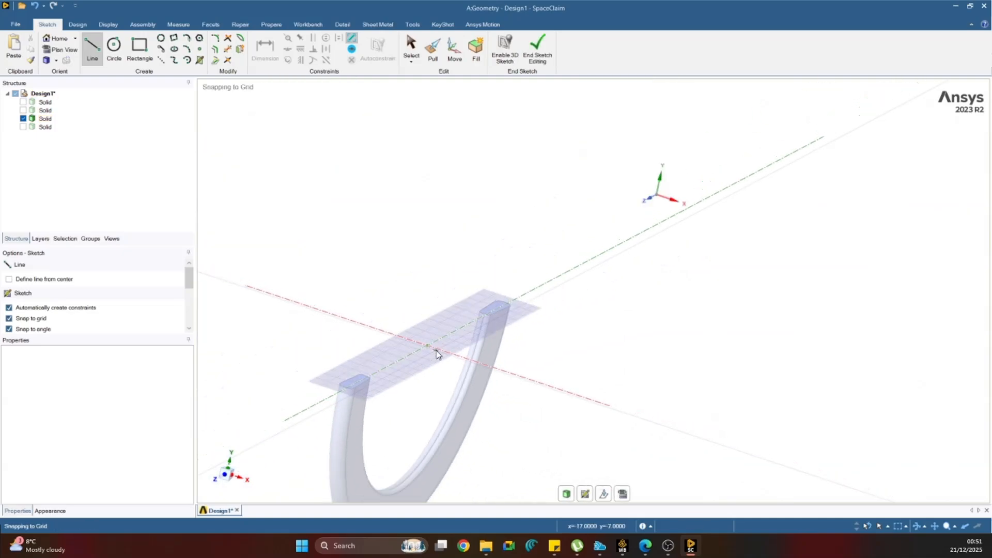
Sketch two tapering side lines about 289 mm long from the wheel's axis past the rim section, joined by a 32 mm line at the rim.
{"action": "middle_click_drag", "start_coordinate": [411, 301], "coordinate": [405, 402]}
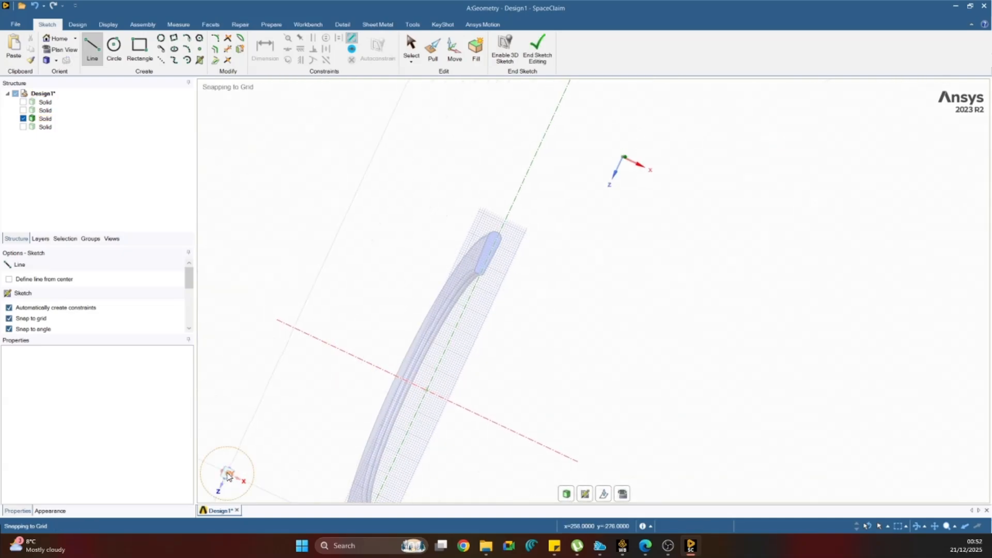
{"action": "left_click", "coordinate": [227, 475]}
{"action": "scroll", "coordinate": [416, 391], "scroll_direction": "up", "scroll_amount": 2}
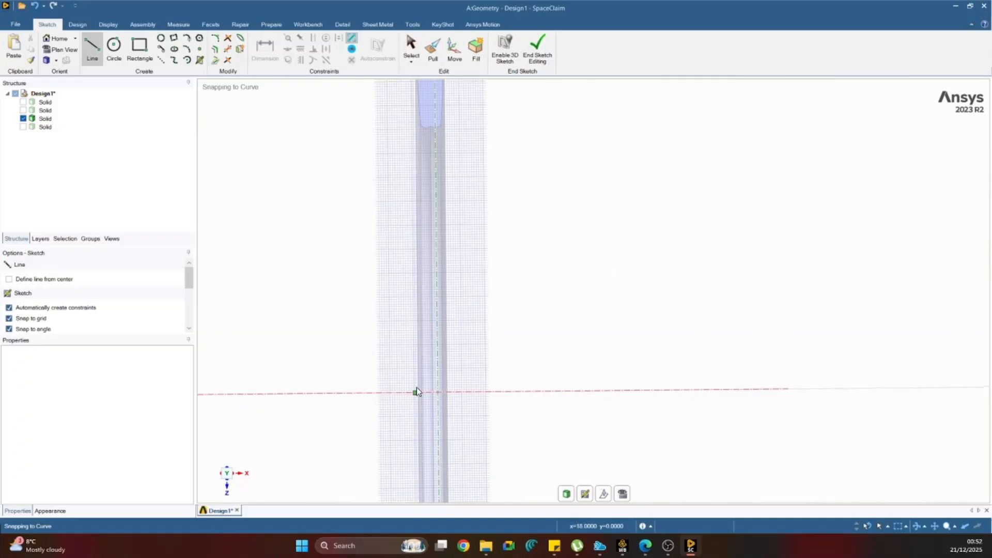
{"action": "left_click", "coordinate": [402, 393]}
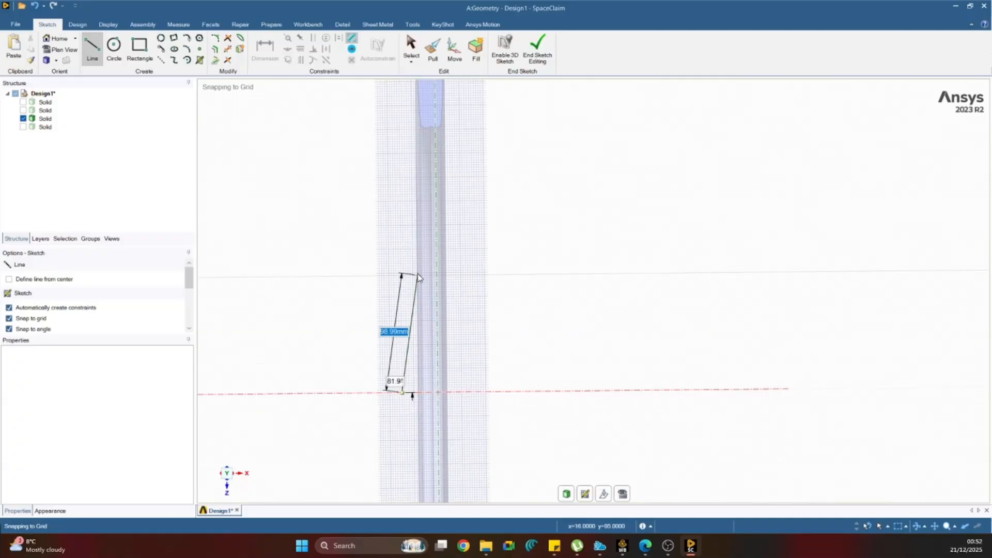
{"action": "scroll", "coordinate": [420, 238], "scroll_direction": "down", "scroll_amount": 3}
{"action": "scroll", "coordinate": [414, 120], "scroll_direction": "up", "scroll_amount": 6}
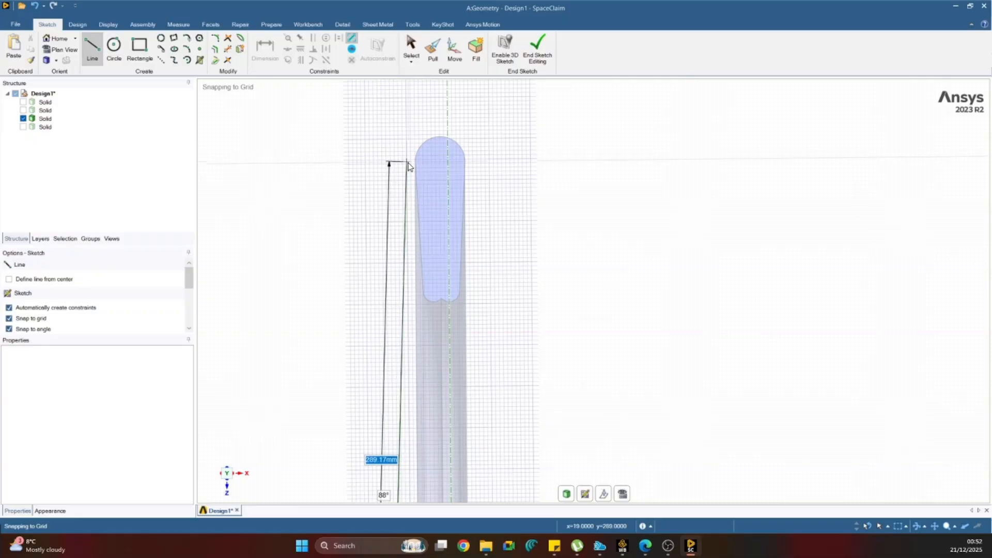
{"action": "left_click", "coordinate": [408, 163]}
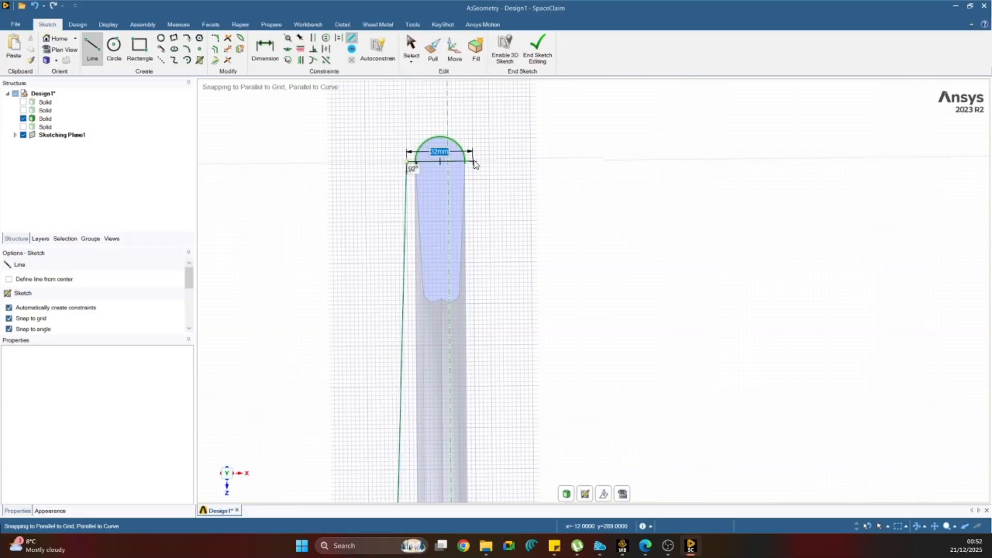
{"action": "left_click", "coordinate": [473, 162]}
{"action": "scroll", "coordinate": [501, 269], "scroll_direction": "down", "scroll_amount": 4}
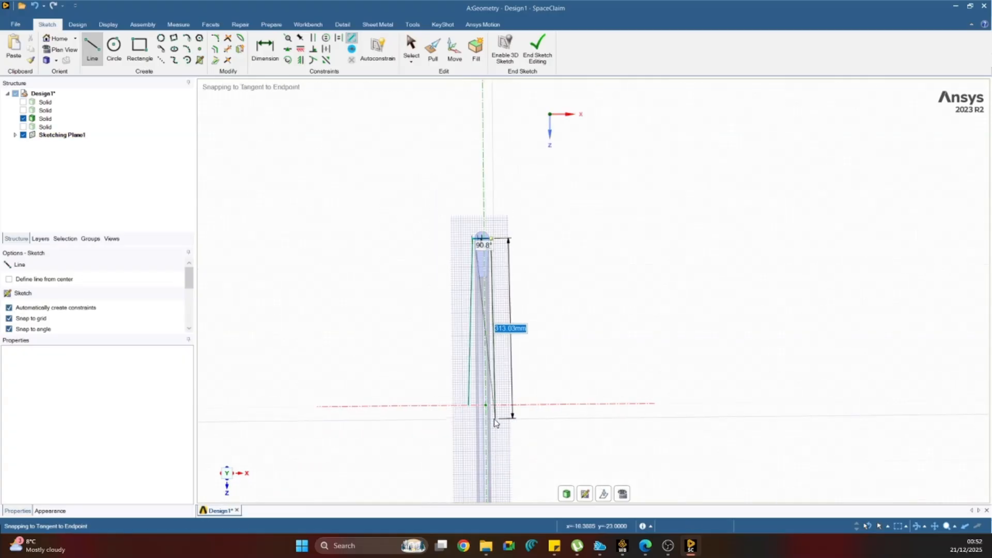
{"action": "scroll", "coordinate": [495, 420], "scroll_direction": "up", "scroll_amount": 4}
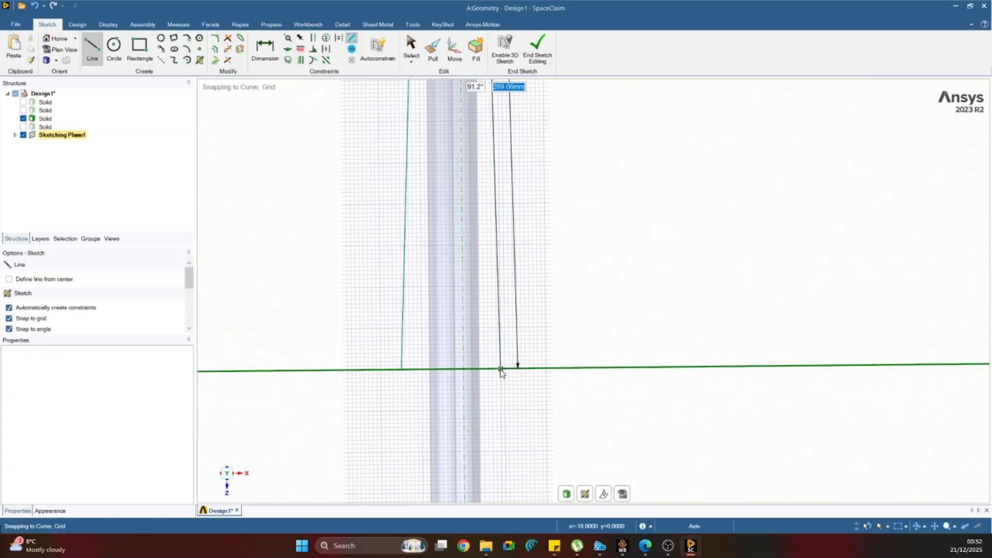
{"action": "left_click", "coordinate": [500, 370]}
{"action": "scroll", "coordinate": [500, 372], "scroll_direction": "down", "scroll_amount": 3}
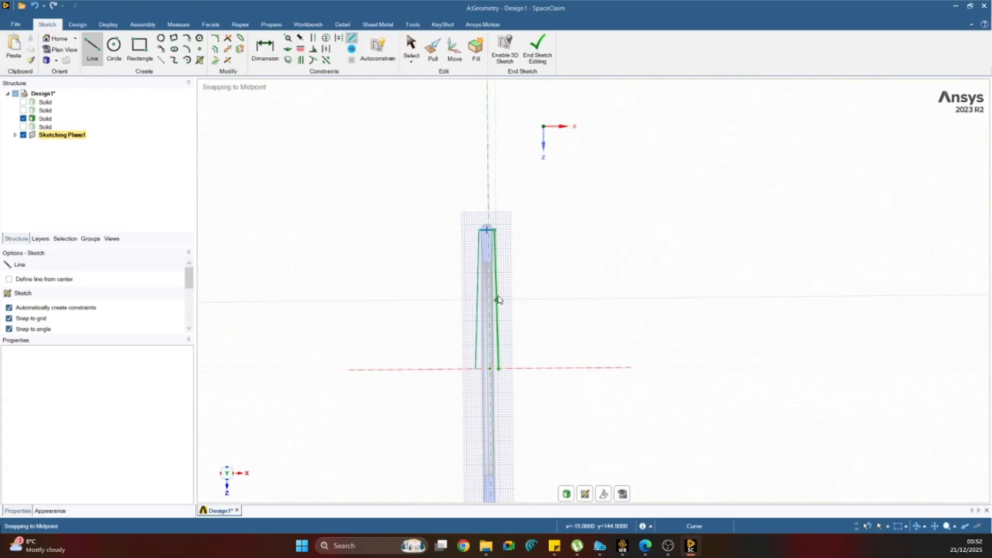
{"action": "scroll", "coordinate": [488, 219], "scroll_direction": "up", "scroll_amount": 6}
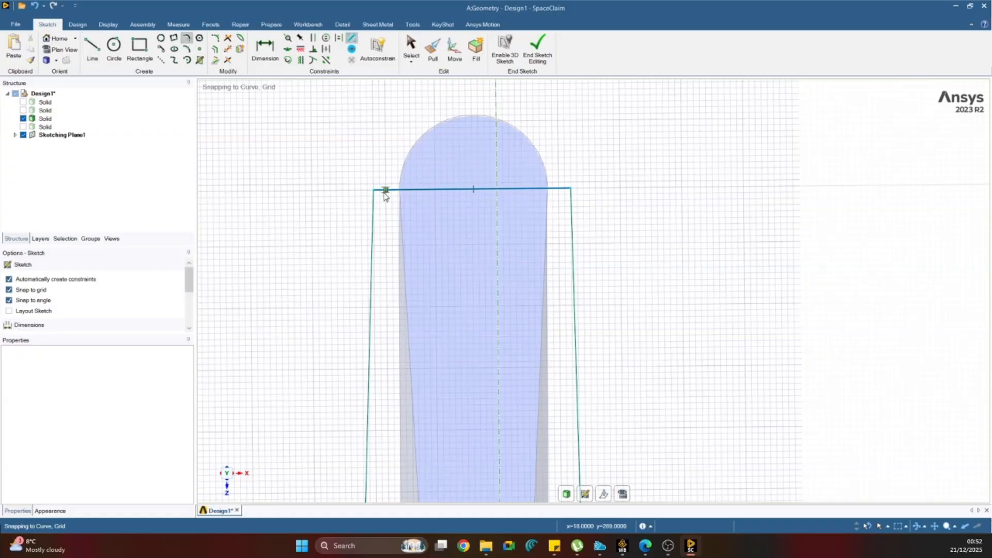
{"action": "left_click", "coordinate": [373, 189]}
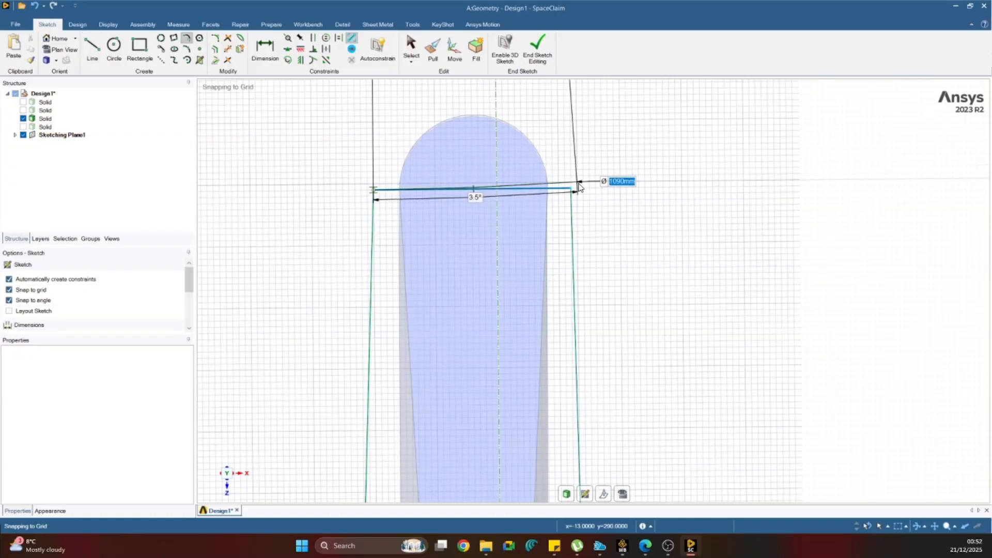
{"action": "key", "text": "Escape"}
{"action": "key", "text": "Escape"}
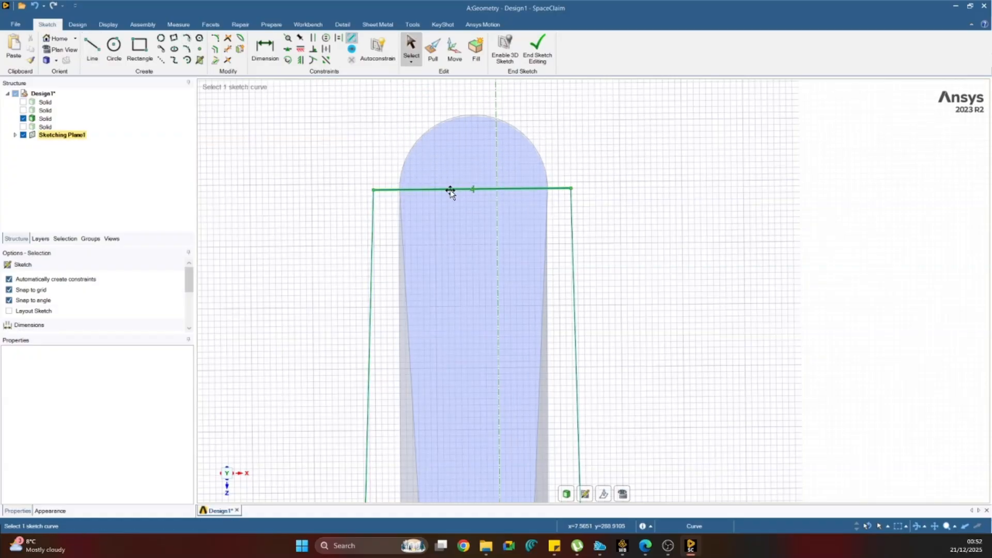
Replace the straight line across the rim end with a rounded arc about 32 mm in diameter joining the two side lines.
{"action": "left_click", "coordinate": [450, 189]}
{"action": "key", "text": "Delete"}
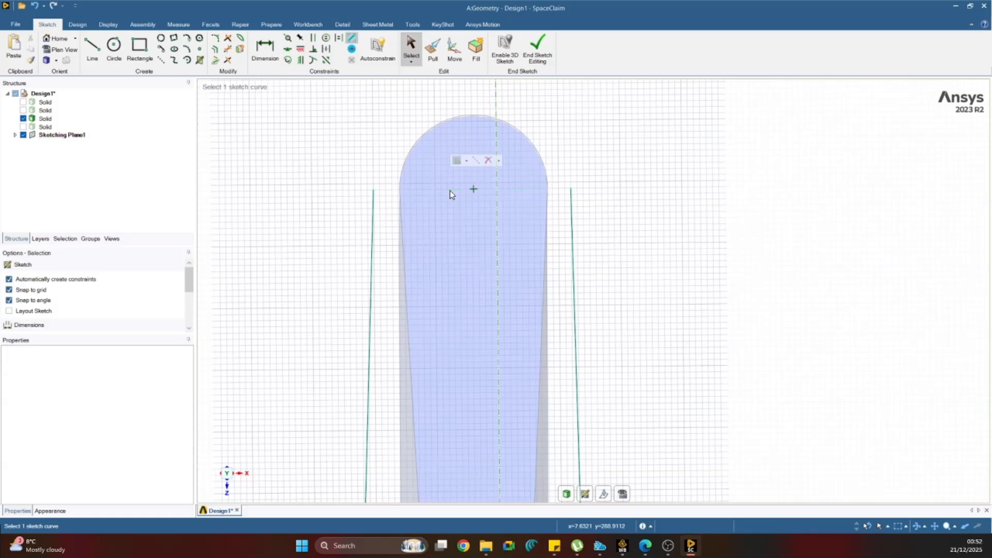
{"action": "left_click", "coordinate": [189, 41]}
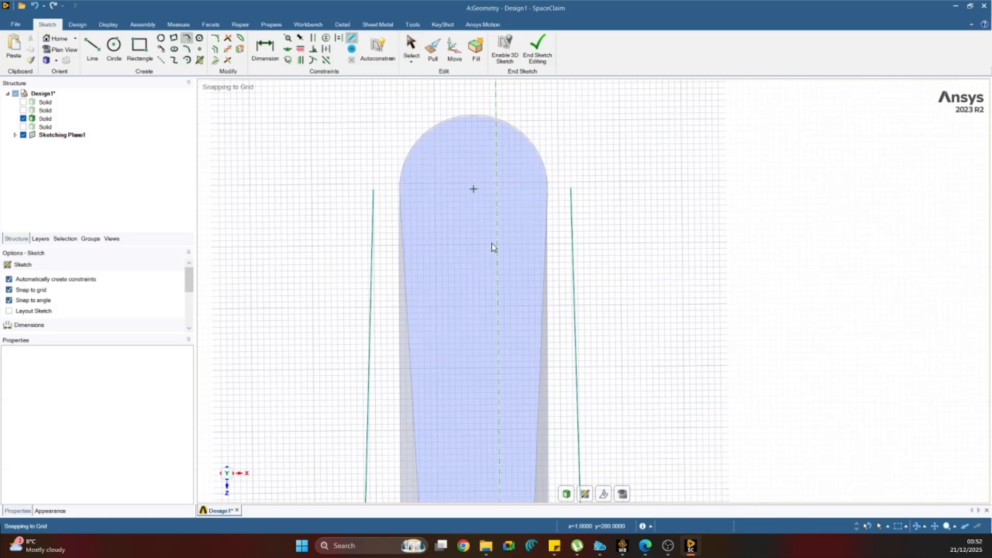
{"action": "left_click", "coordinate": [373, 189]}
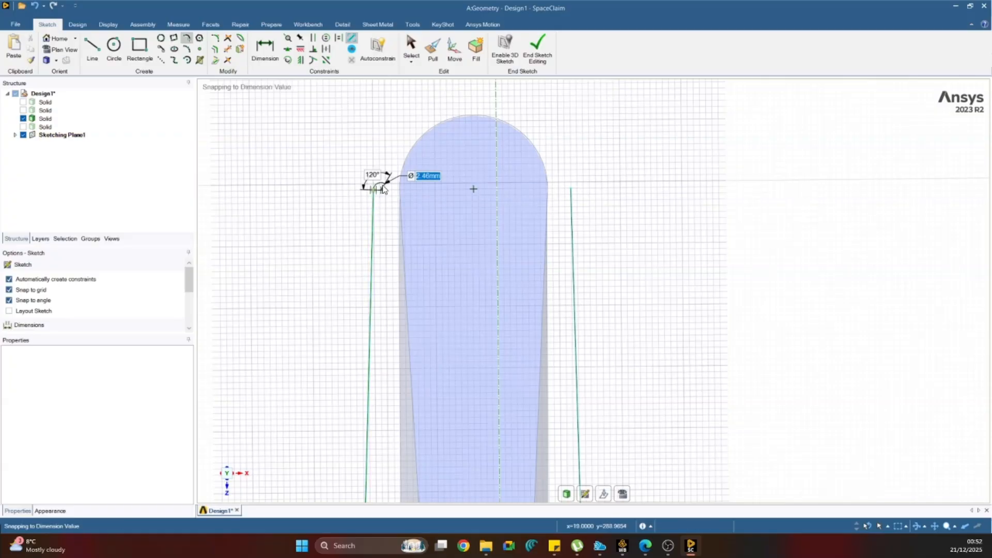
{"action": "left_click", "coordinate": [571, 189]}
{"action": "key", "text": "Escape"}
{"action": "scroll", "coordinate": [527, 295], "scroll_direction": "down", "scroll_amount": 5}
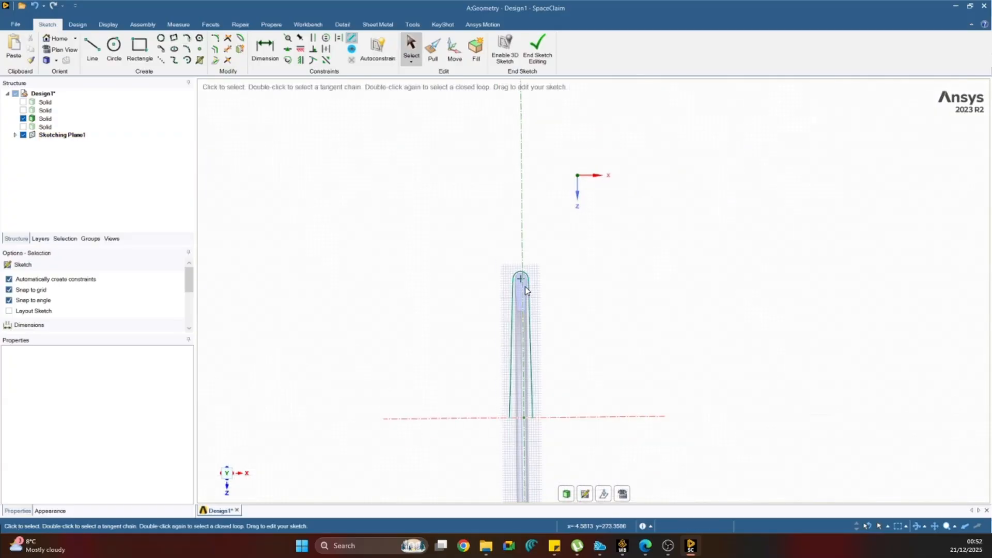
Close the disc profile with a straight line along the wheel's axis between the two side lines' open ends.
{"action": "scroll", "coordinate": [522, 430], "scroll_direction": "up", "scroll_amount": 3}
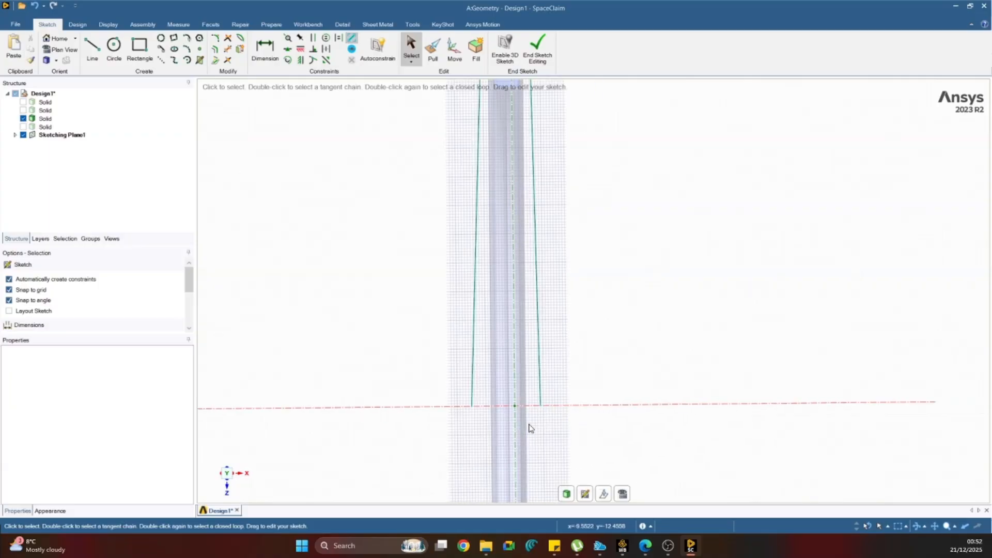
{"action": "left_click", "coordinate": [92, 47]}
{"action": "left_click", "coordinate": [472, 407]}
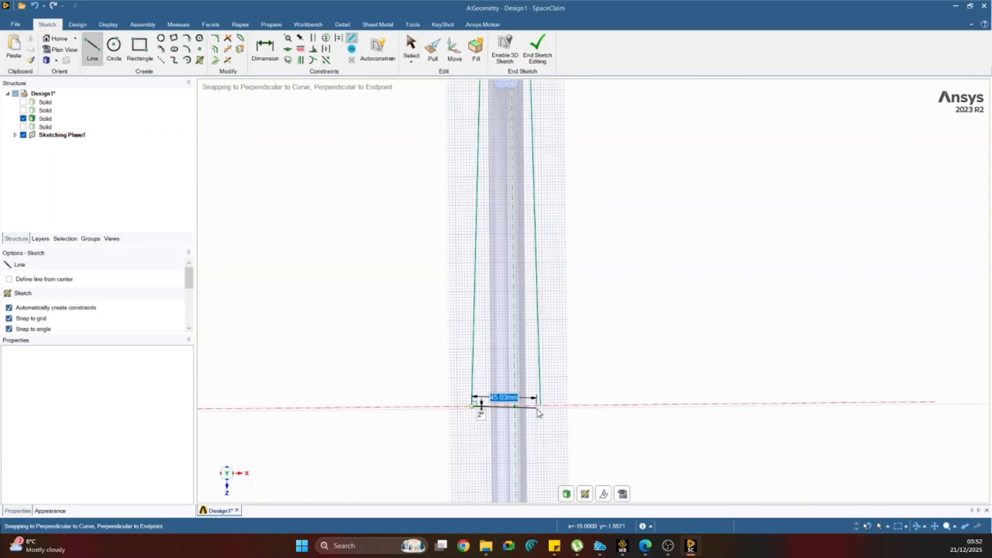
{"action": "left_click", "coordinate": [540, 406]}
{"action": "key", "text": "Escape"}
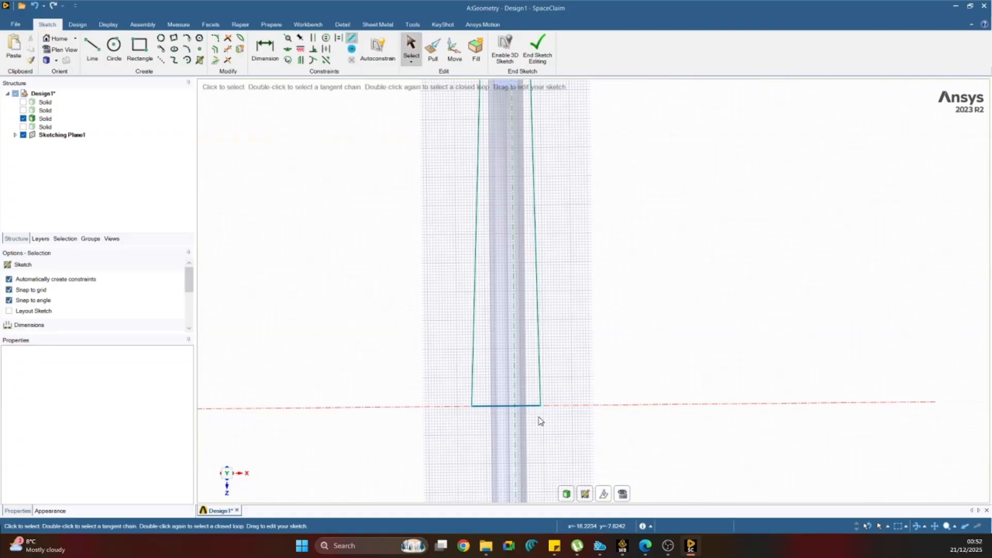
{"action": "scroll", "coordinate": [393, 200], "scroll_direction": "down", "scroll_amount": 3}
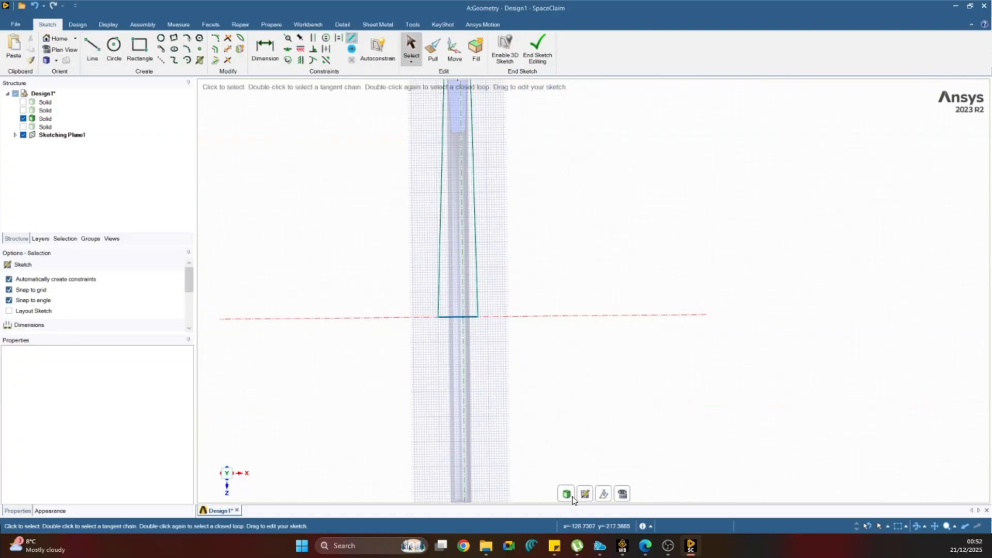
End the sketch and turn the closed disc profile into a surface ready for pulling.
{"action": "left_click", "coordinate": [567, 494]}
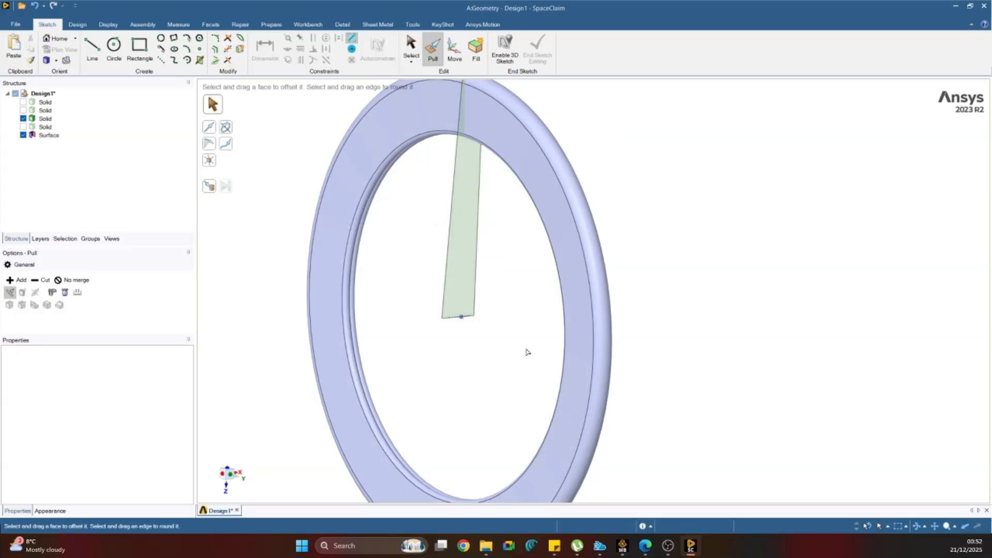
{"action": "left_click", "coordinate": [464, 315]}
{"action": "left_click", "coordinate": [227, 128]}
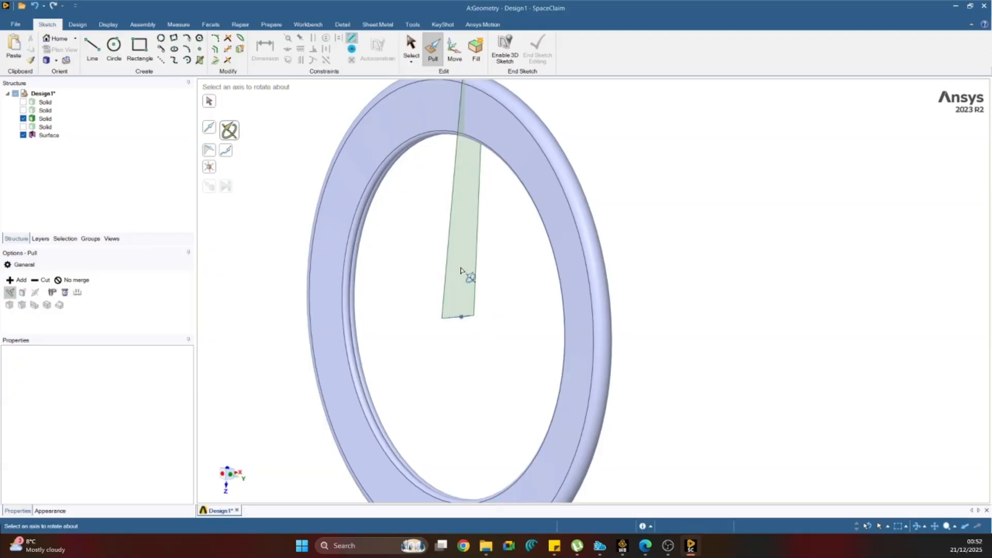
{"action": "key", "text": "Escape"}
{"action": "left_click", "coordinate": [474, 248]}
{"action": "left_click_drag", "start_coordinate": [475, 184], "coordinate": [509, 201]}
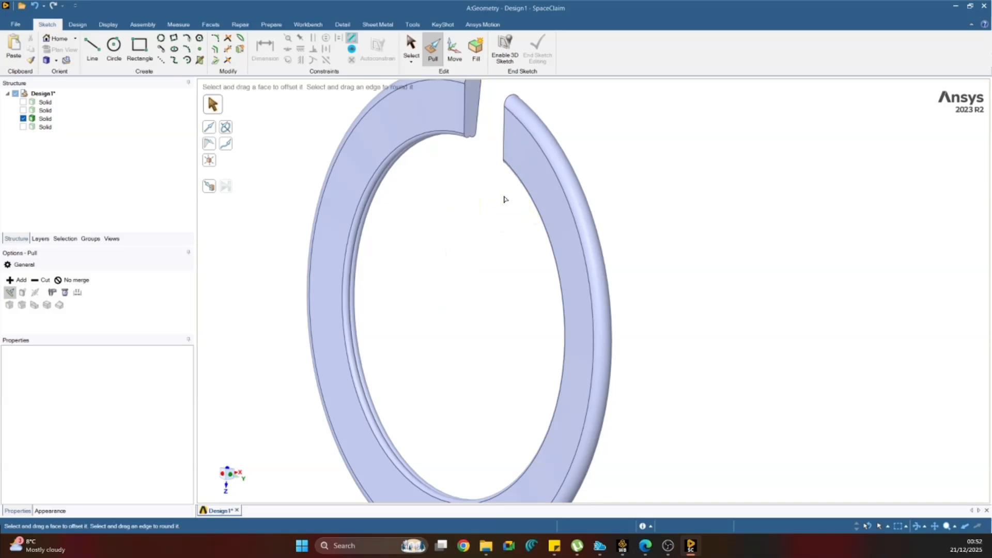
{"action": "key", "text": "ctrl+z"}
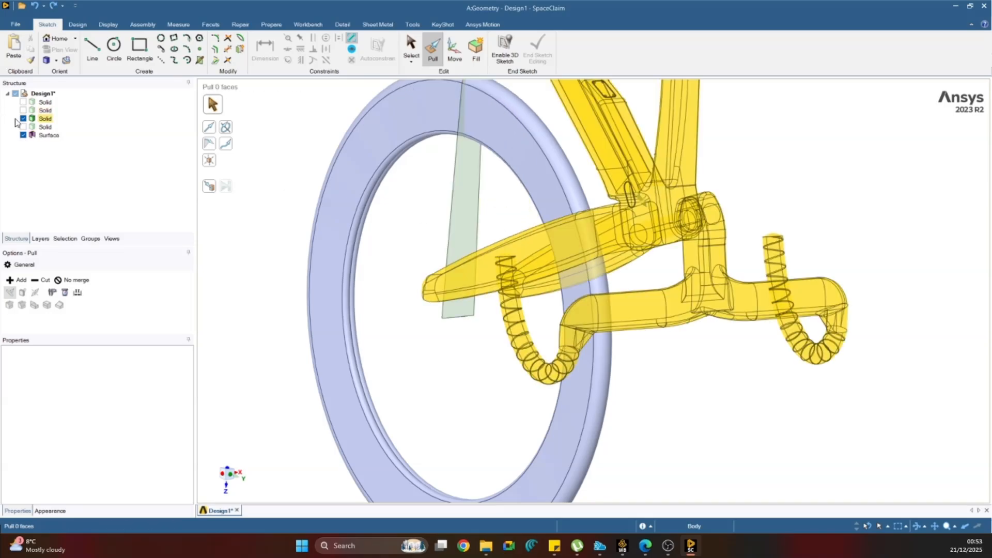
Hide the front rim solid and revolve the tapered profile fully around its wheel-axis edge into a solid disc.
{"action": "left_click", "coordinate": [23, 119]}
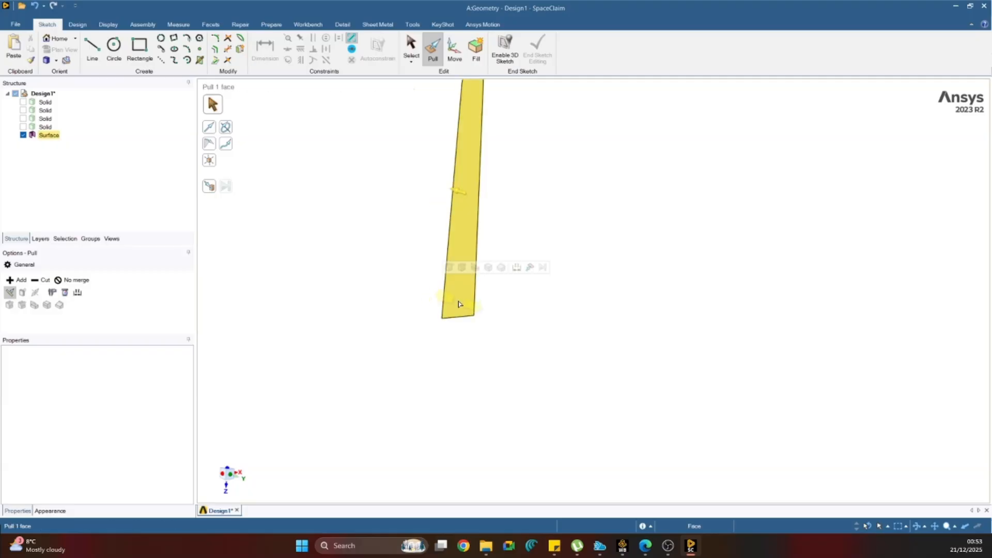
{"action": "left_click", "coordinate": [223, 133]}
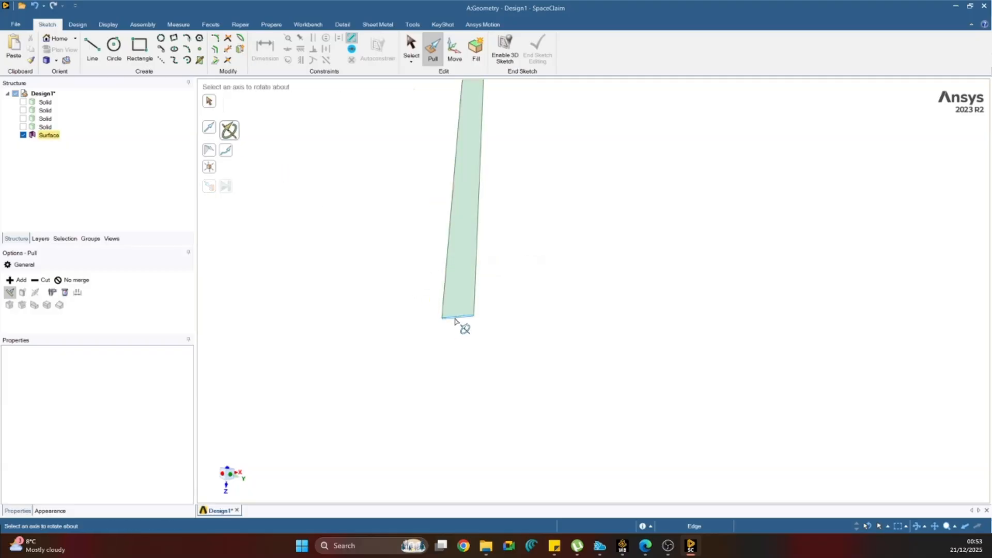
{"action": "left_click", "coordinate": [457, 318]}
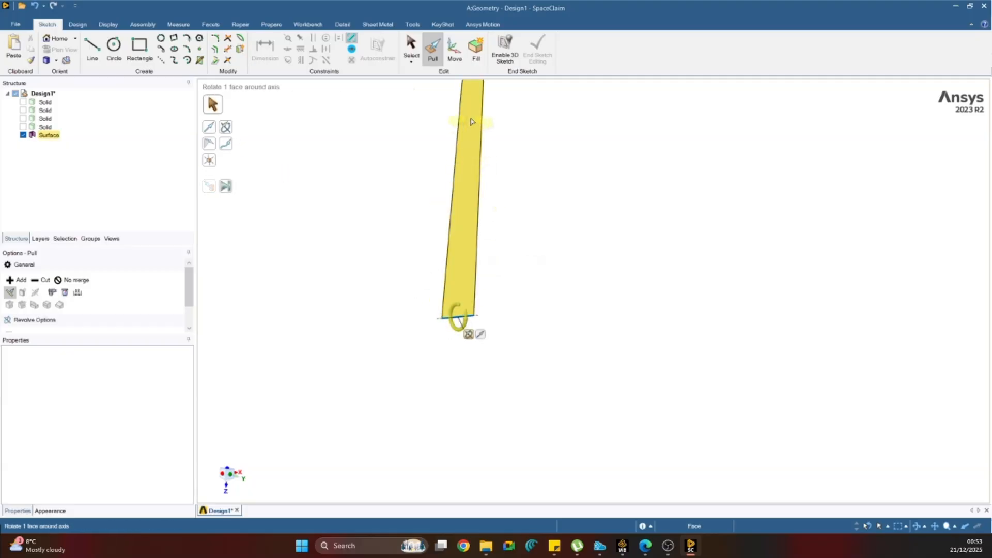
{"action": "left_click_drag", "start_coordinate": [470, 122], "coordinate": [613, 202]}
{"action": "key", "text": "Escape"}
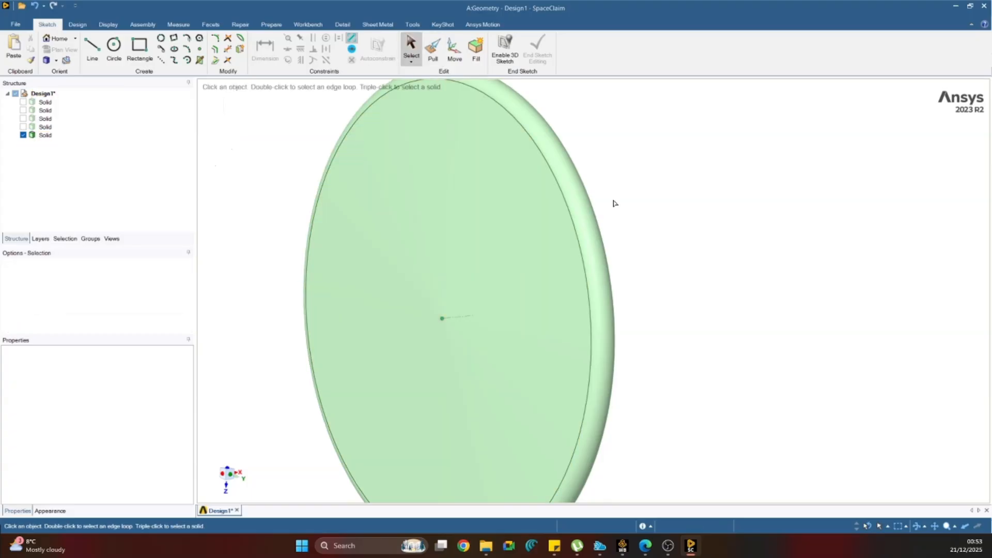
Show the front rim solid and combine it with the new disc as a cutter, keeping the cutter.
{"action": "left_click", "coordinate": [22, 118]}
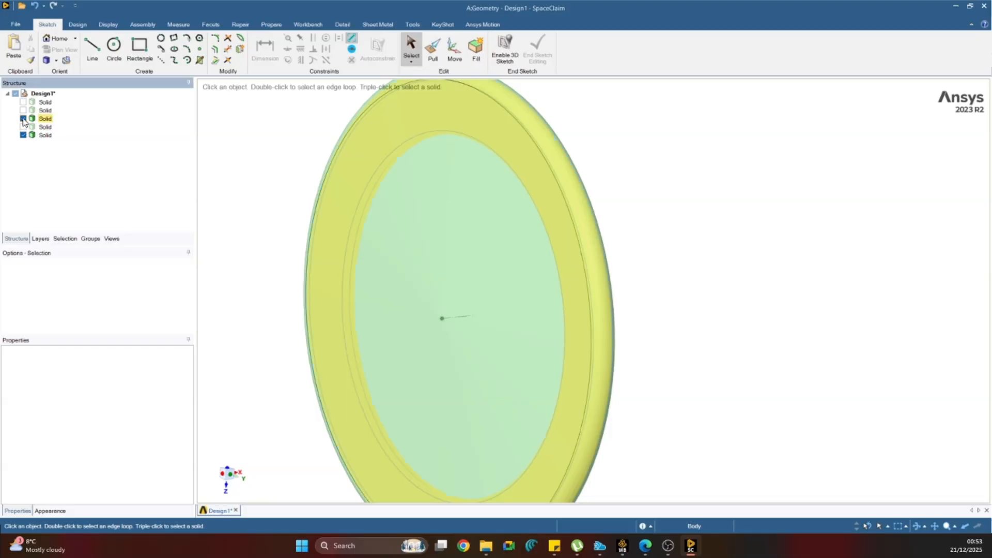
{"action": "scroll", "coordinate": [379, 250], "scroll_direction": "down", "scroll_amount": 5}
{"action": "middle_click_drag", "start_coordinate": [291, 229], "coordinate": [318, 236]}
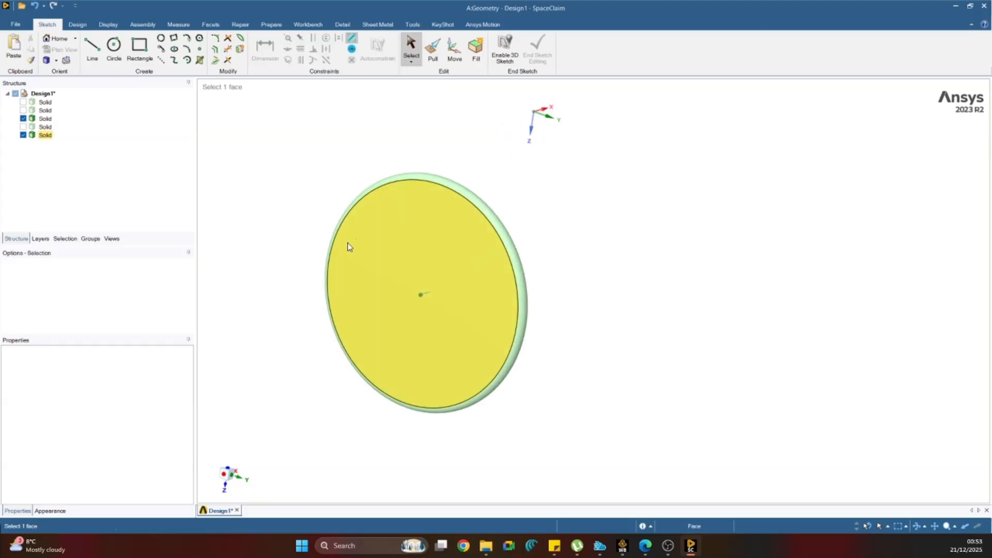
{"action": "scroll", "coordinate": [288, 226], "scroll_direction": "up", "scroll_amount": 2}
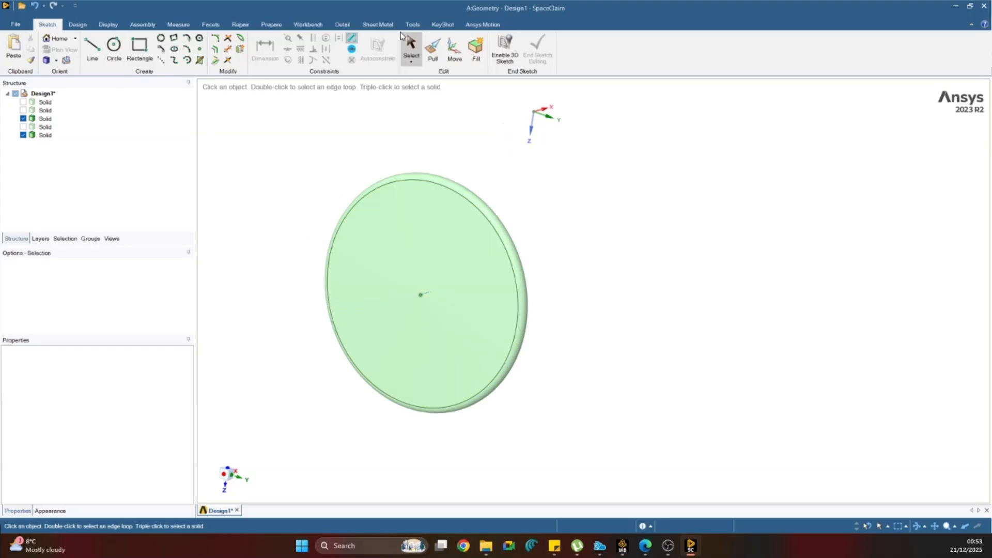
{"action": "left_click", "coordinate": [86, 25]}
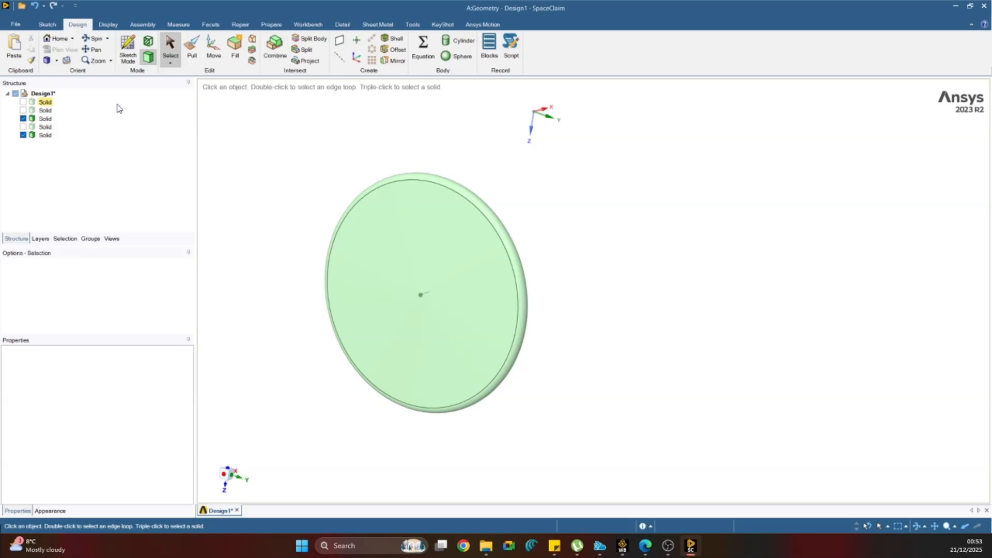
{"action": "left_click", "coordinate": [45, 126]}
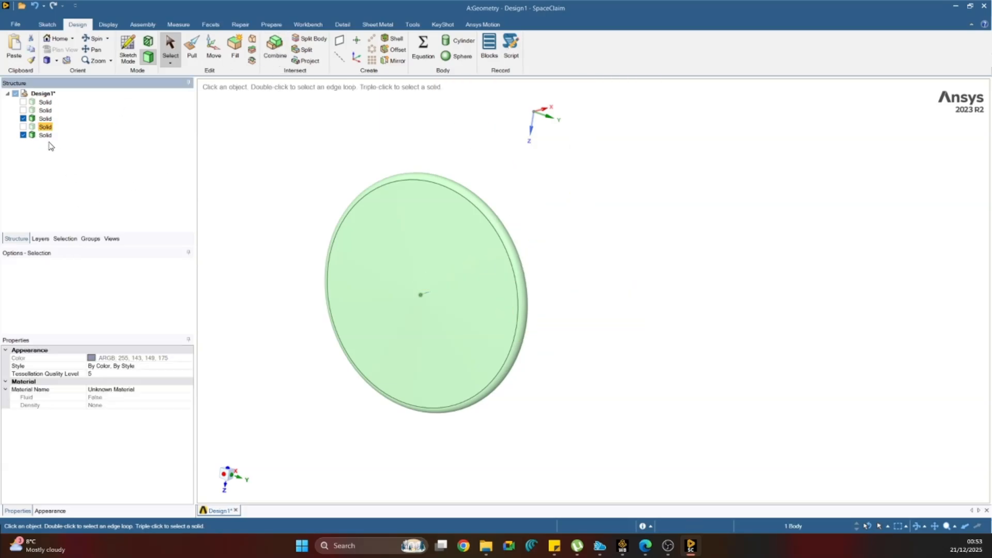
{"action": "left_click", "coordinate": [272, 47]}
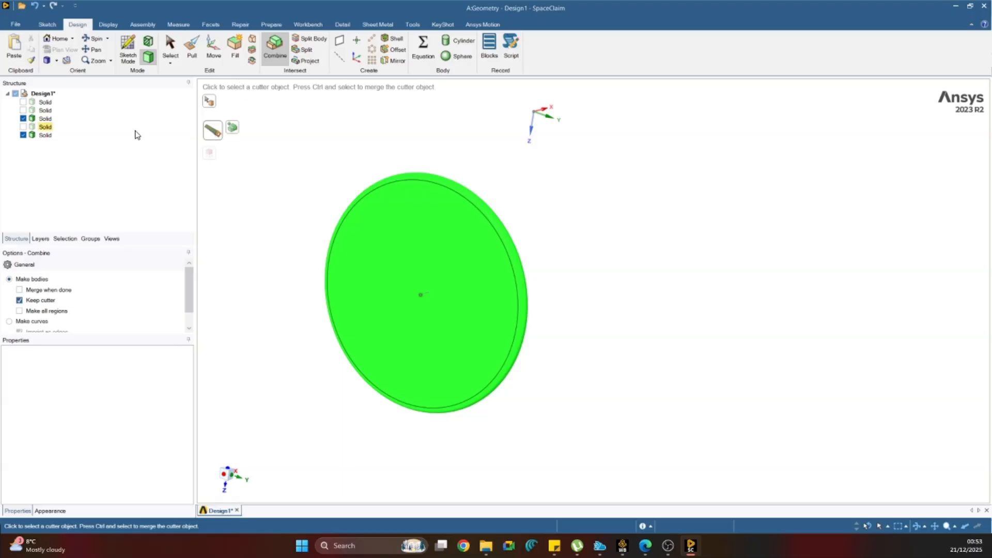
{"action": "left_click", "coordinate": [44, 120]}
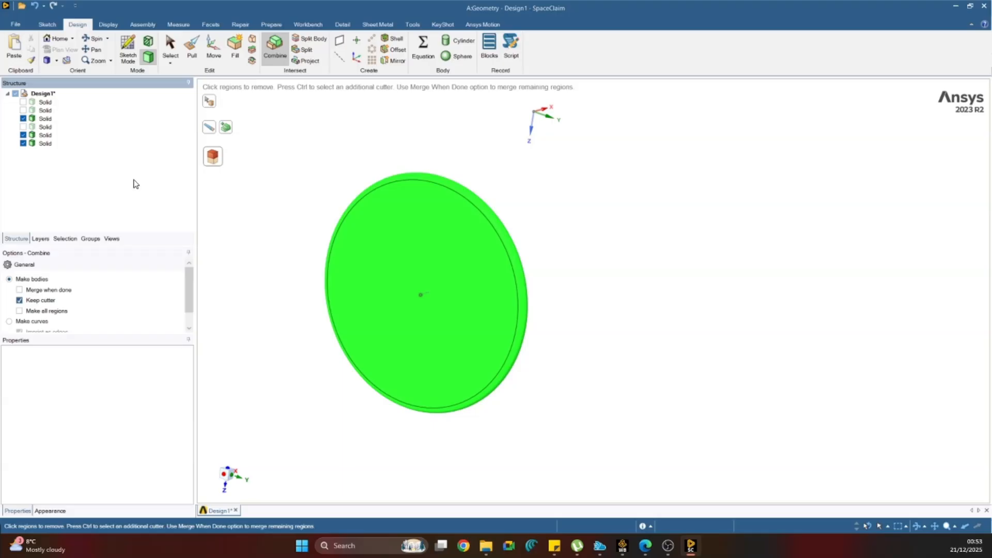
{"action": "key", "text": "Escape"}
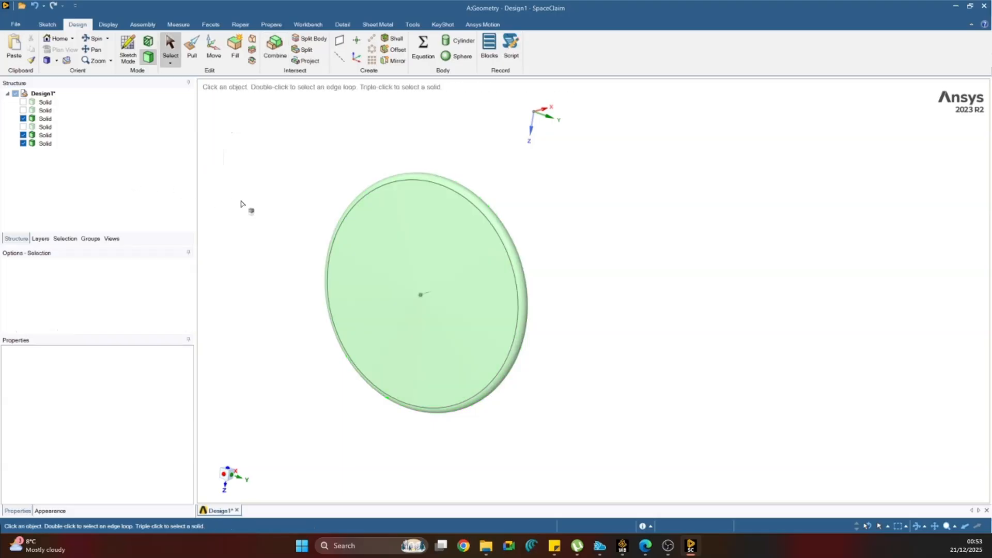
Isolate the bodies by visibility, and delete the ring-shaped region cut from the disc and the original front rim solid.
{"action": "left_click", "coordinate": [45, 143]}
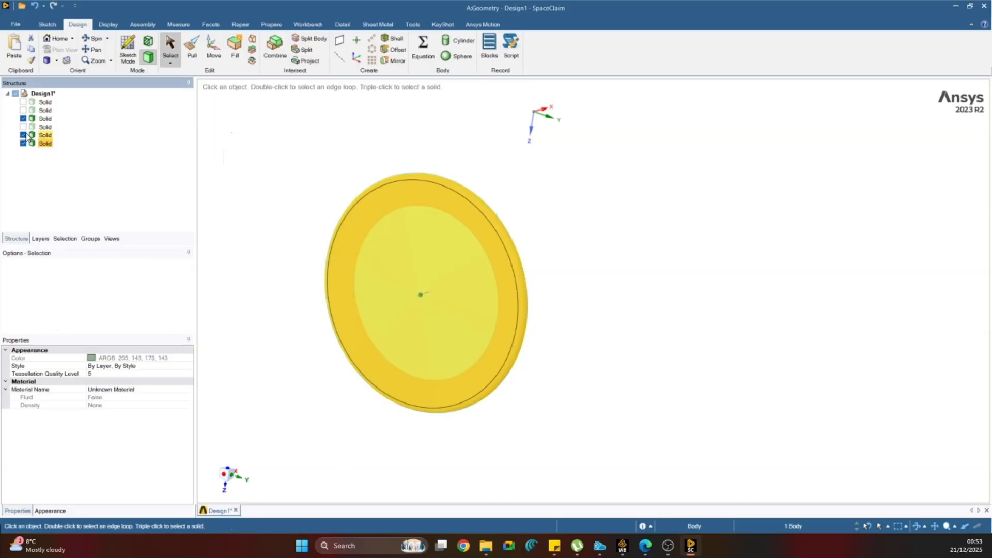
{"action": "left_click", "coordinate": [44, 135]}
{"action": "left_click", "coordinate": [23, 134]}
{"action": "left_click", "coordinate": [23, 119]}
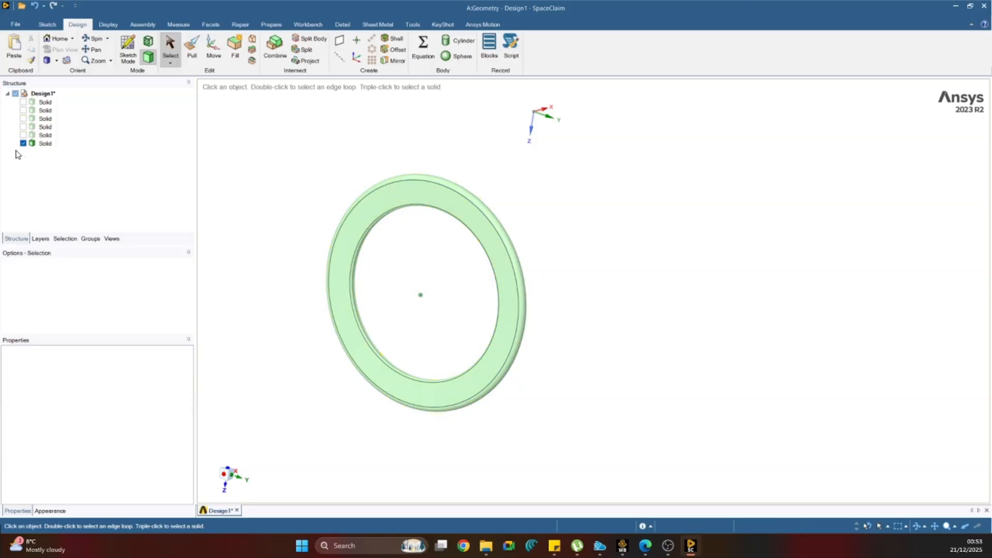
{"action": "left_click", "coordinate": [22, 135]}
{"action": "left_click", "coordinate": [23, 143]}
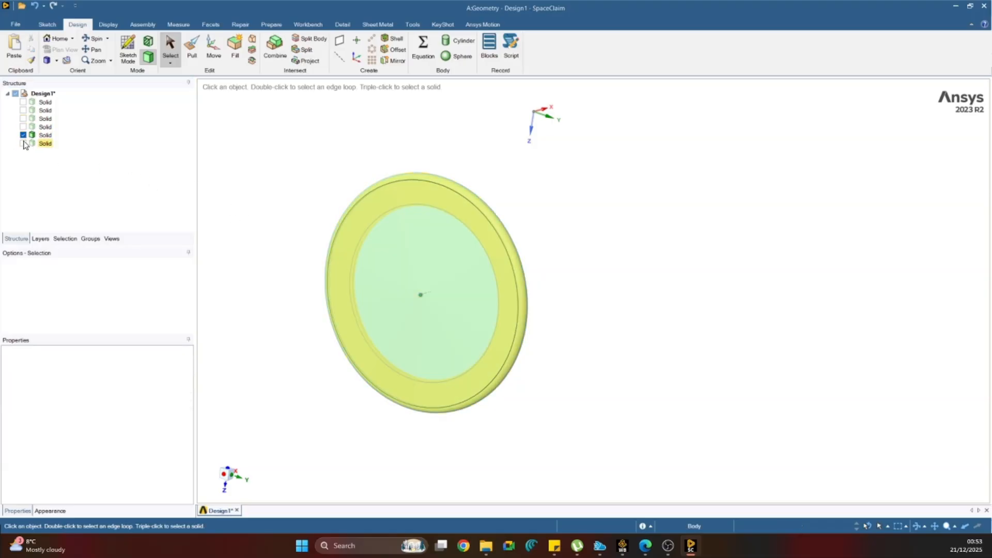
{"action": "left_click", "coordinate": [49, 144]}
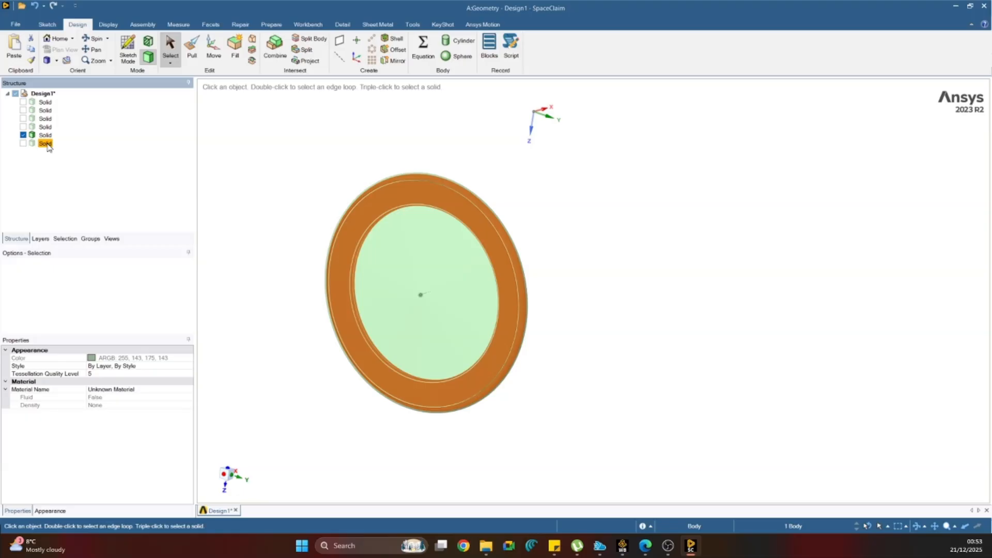
{"action": "key", "text": "Delete"}
{"action": "left_click", "coordinate": [46, 119]}
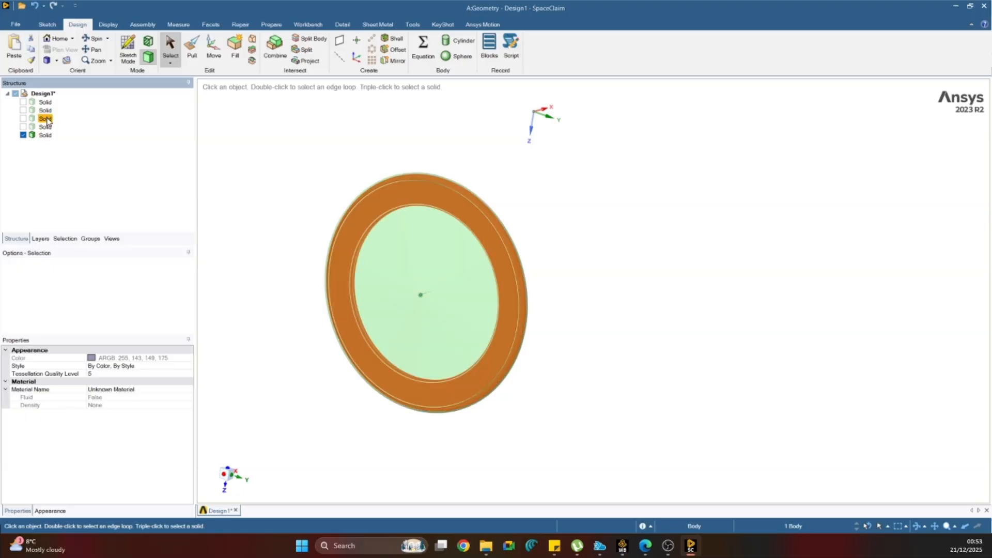
{"action": "key", "text": "Delete"}
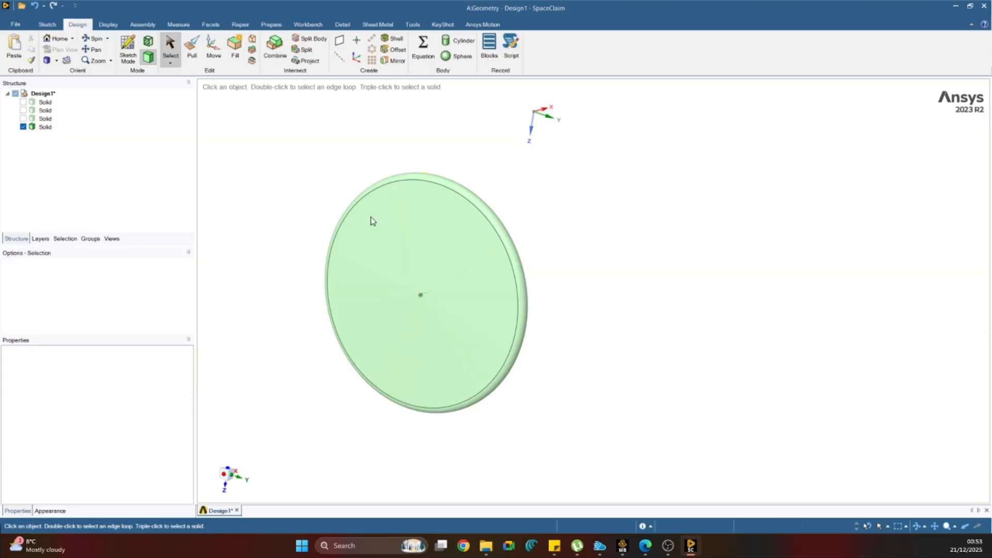
Temporarily hide the disc's conical side face to examine the solid's interior, and undo the hiding.
{"action": "right_click", "coordinate": [395, 226]}
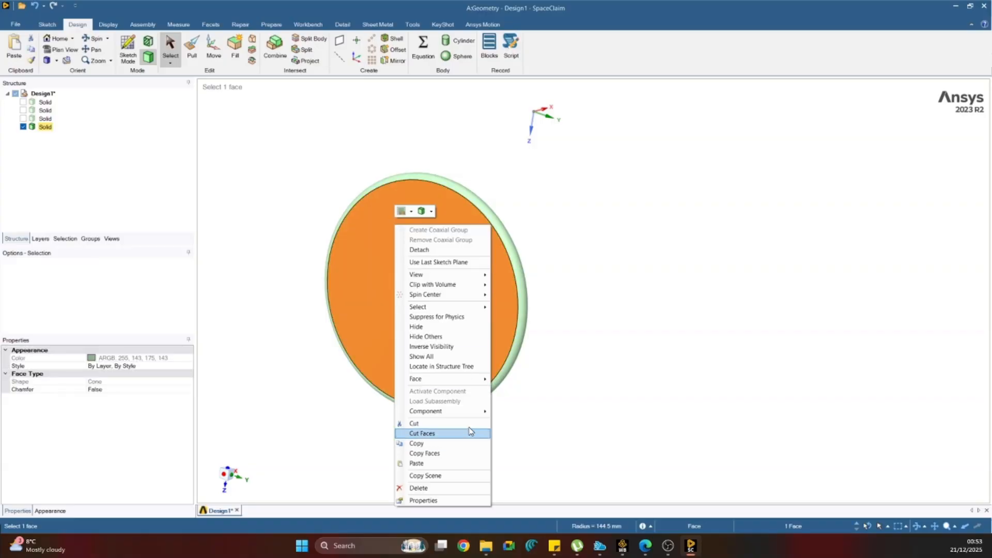
{"action": "mouse_move", "coordinate": [485, 383]}
{"action": "left_click", "coordinate": [516, 380]}
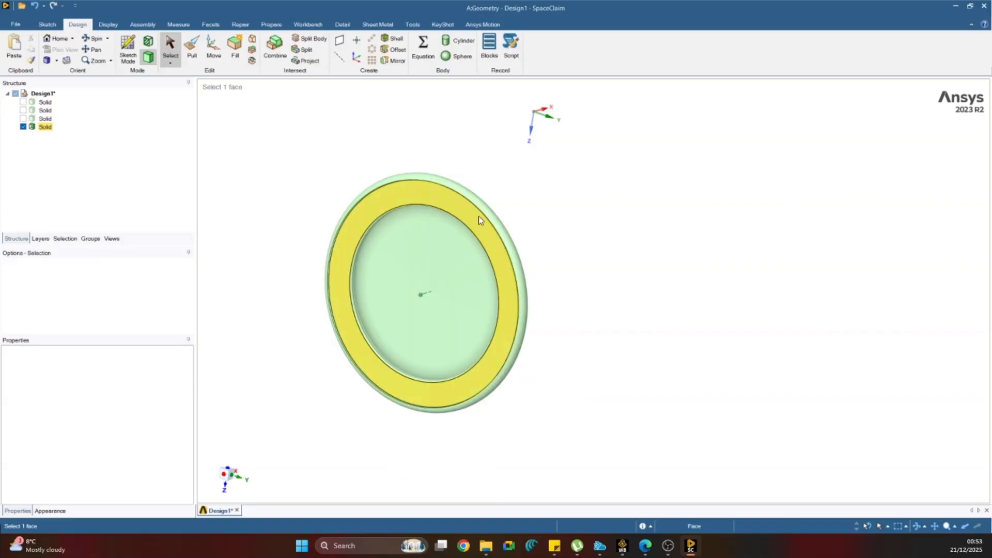
{"action": "middle_click_drag", "start_coordinate": [451, 201], "coordinate": [507, 179]}
{"action": "key", "text": "ctrl+z"}
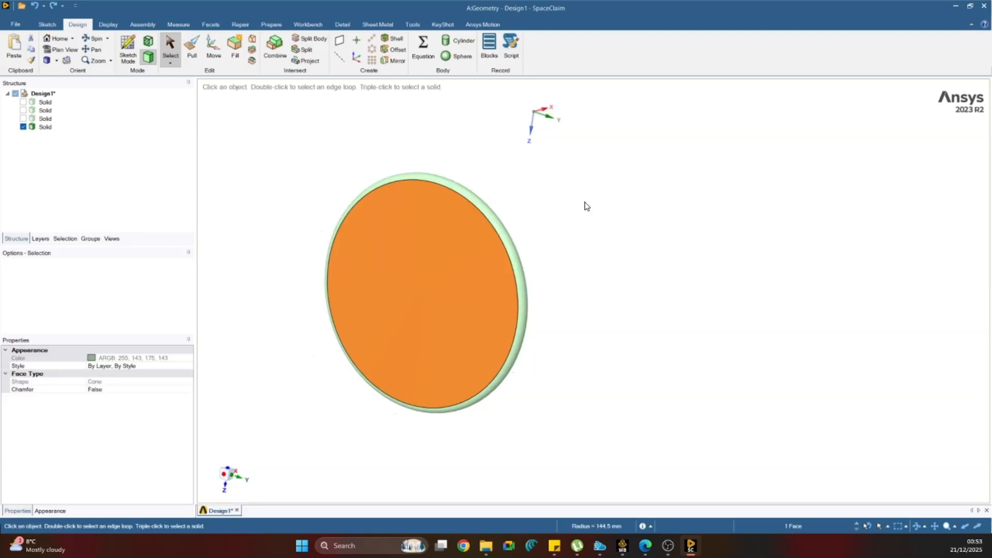
Orient to a side view of the wheel disc and show the frame and fork solid with it.
{"action": "left_click", "coordinate": [223, 478]}
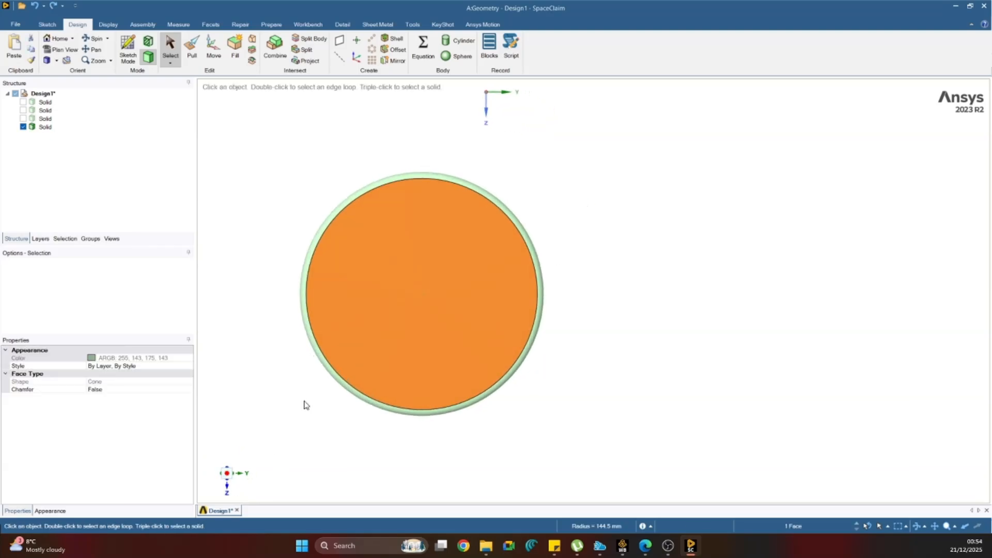
{"action": "left_click", "coordinate": [22, 102]}
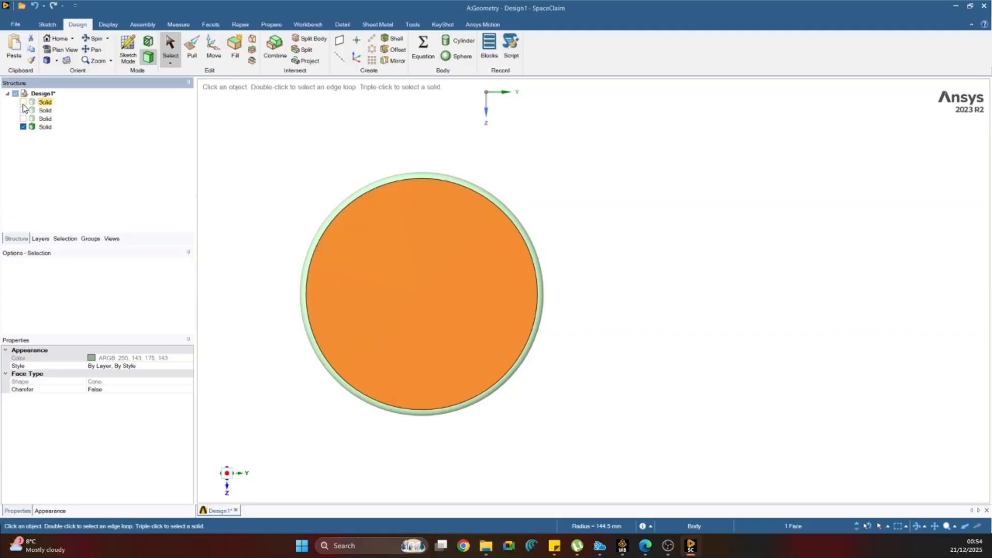
{"action": "left_click", "coordinate": [23, 110]}
Examine the clearance between the front wheel disc and the fork legs and crown from several angles.
{"action": "middle_click_drag", "start_coordinate": [608, 284], "coordinate": [519, 236]}
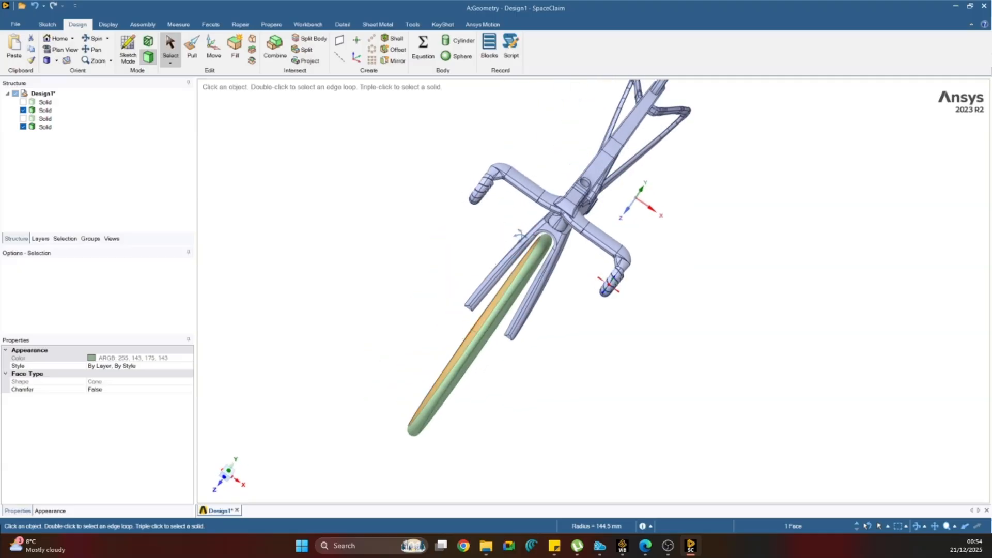
{"action": "scroll", "coordinate": [545, 240], "scroll_direction": "up", "scroll_amount": 5}
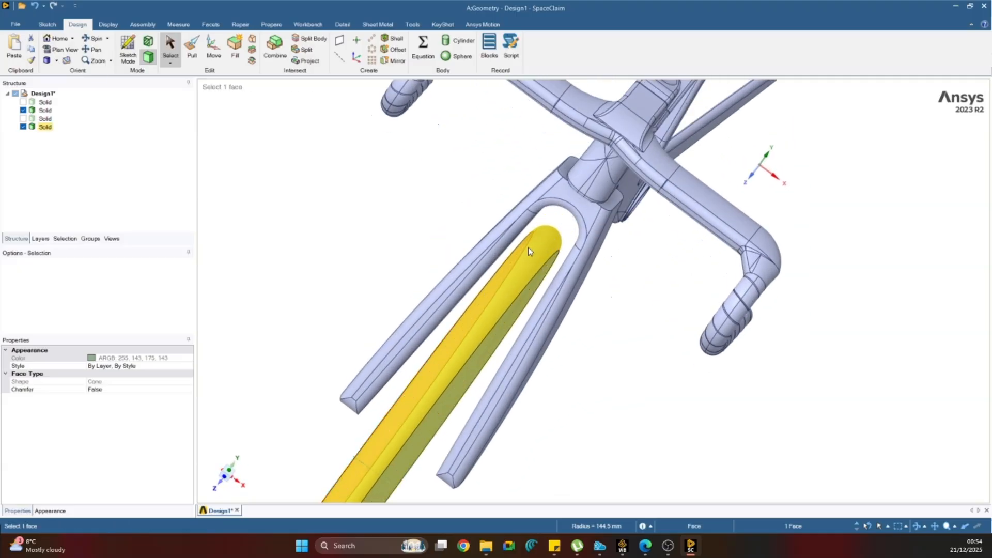
{"action": "middle_click_drag", "start_coordinate": [554, 215], "coordinate": [559, 244]}
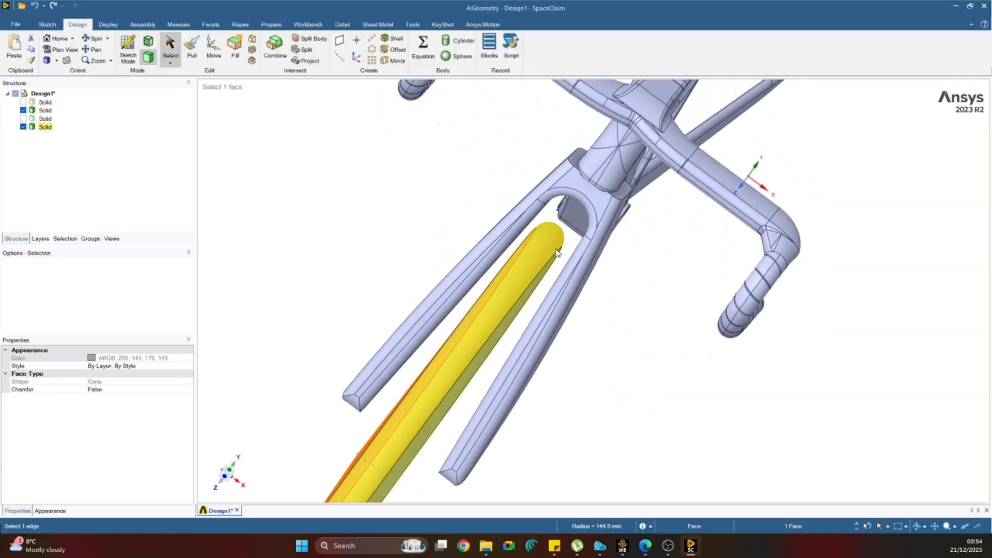
{"action": "scroll", "coordinate": [554, 252], "scroll_direction": "up", "scroll_amount": 3}
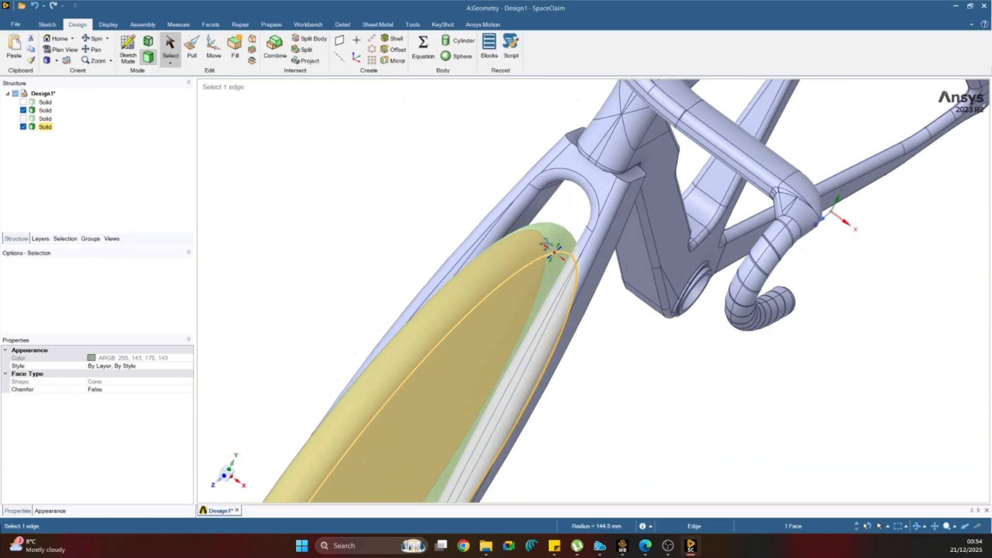
{"action": "scroll", "coordinate": [554, 252], "scroll_direction": "down", "scroll_amount": 3}
{"action": "left_click", "coordinate": [554, 251]}
{"action": "scroll", "coordinate": [556, 252], "scroll_direction": "up", "scroll_amount": 3}
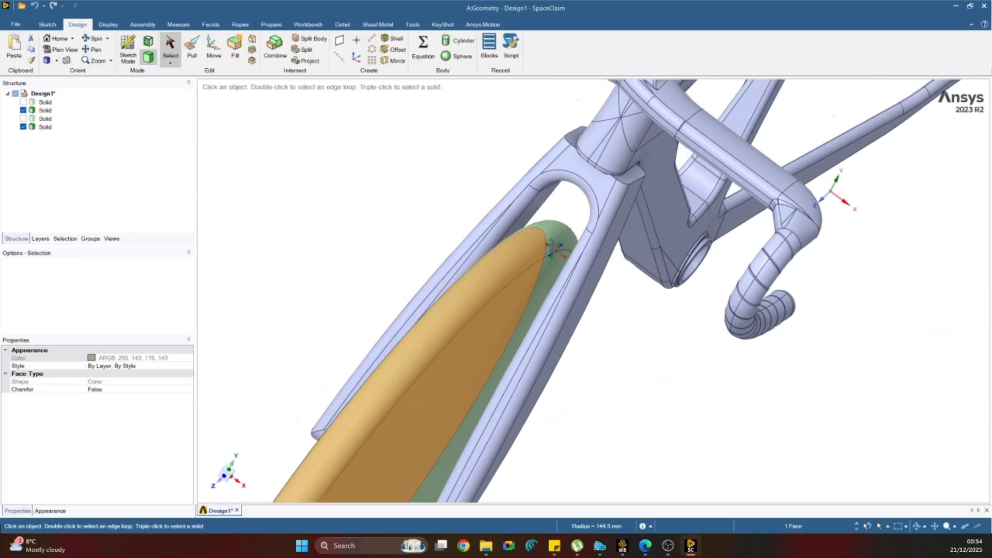
{"action": "middle_click_drag", "start_coordinate": [553, 245], "coordinate": [542, 309]}
{"action": "scroll", "coordinate": [614, 314], "scroll_direction": "down", "scroll_amount": 4}
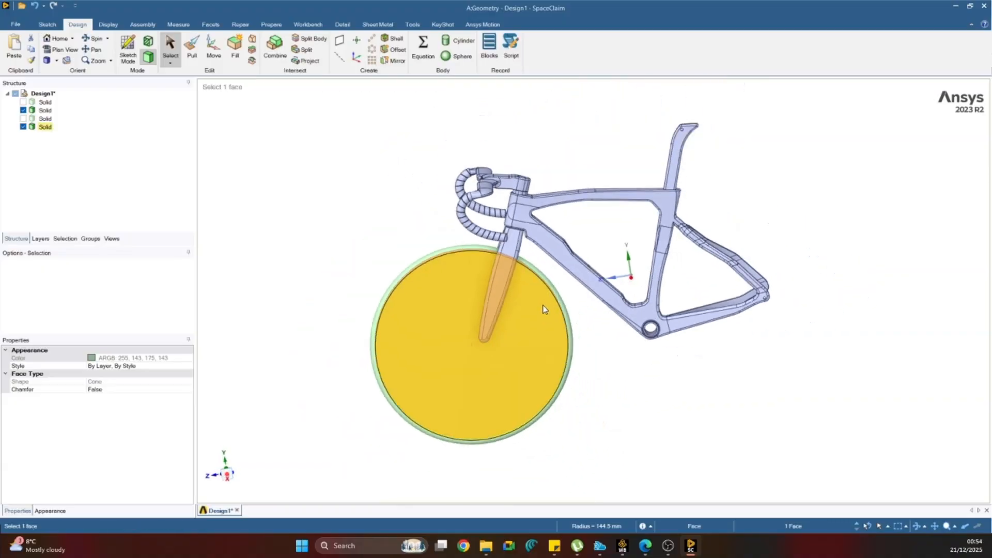
{"action": "scroll", "coordinate": [542, 309], "scroll_direction": "down", "scroll_amount": 3}
Orient to the side view and delete the hidden original rear rim solid.
{"action": "left_click", "coordinate": [227, 479]}
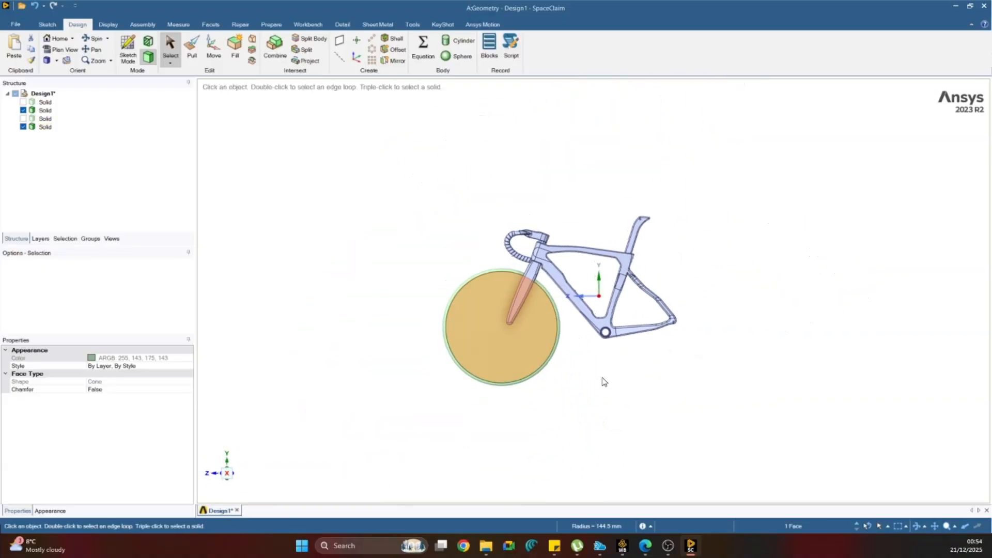
{"action": "left_click", "coordinate": [45, 118]}
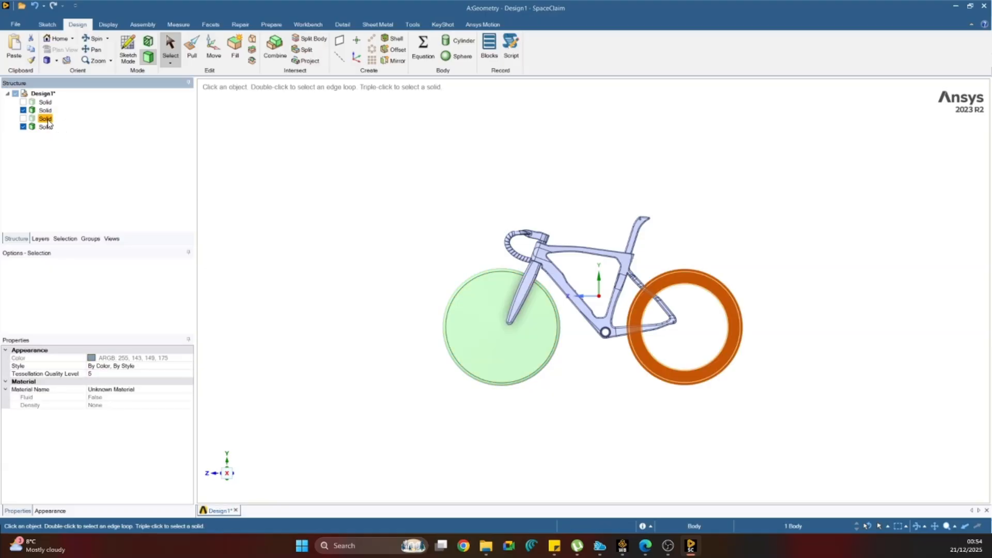
{"action": "key", "text": "Delete"}
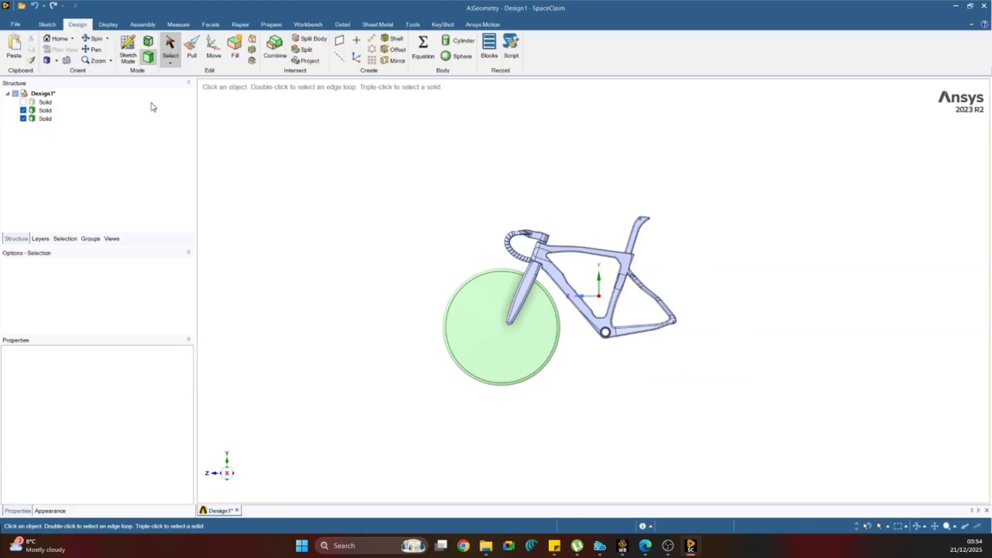
Duplicate the front wheel disc and move the copy about 946 mm along the Z axis to the rear wheel position.
{"action": "left_click", "coordinate": [46, 118]}
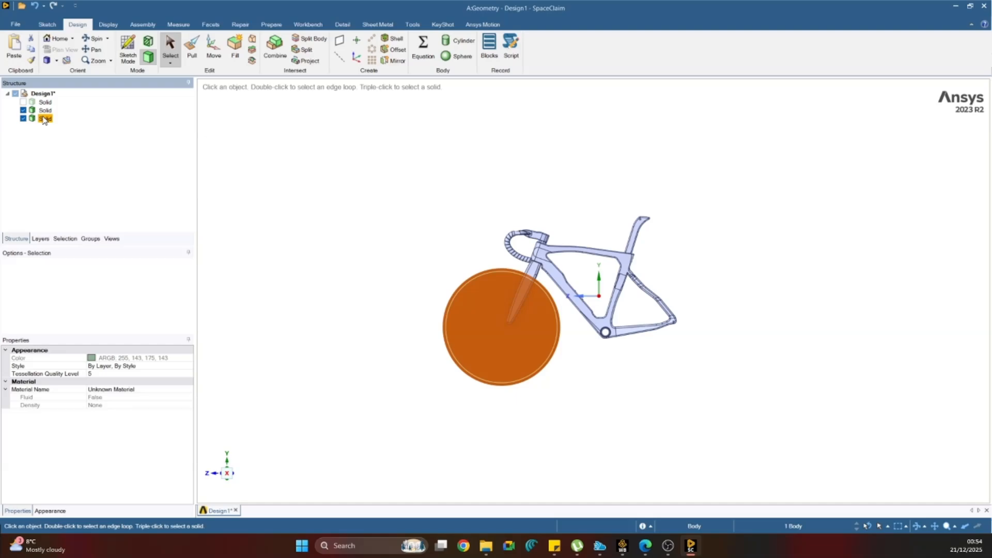
{"action": "key", "text": "ctrl+c"}
{"action": "key", "text": "ctrl+v"}
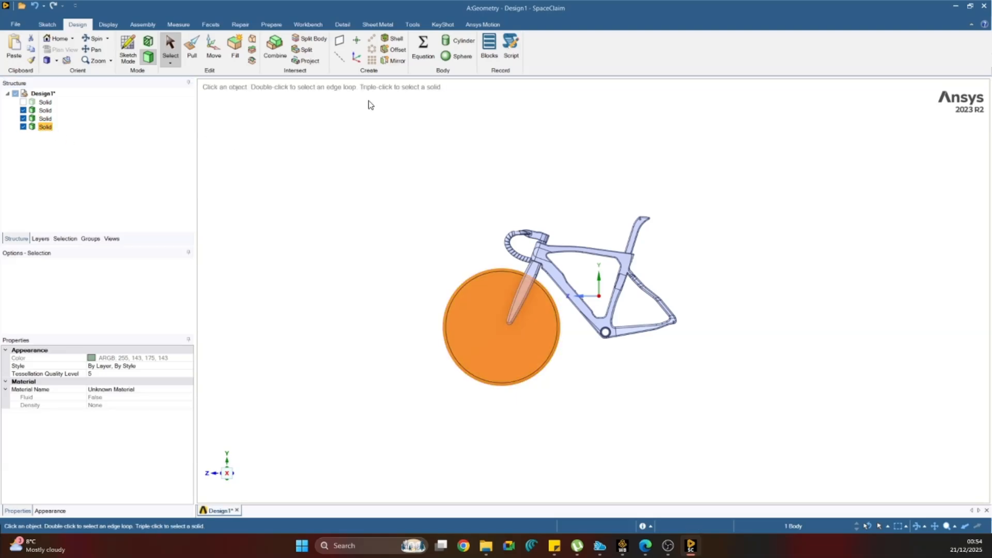
{"action": "left_click", "coordinate": [215, 52]}
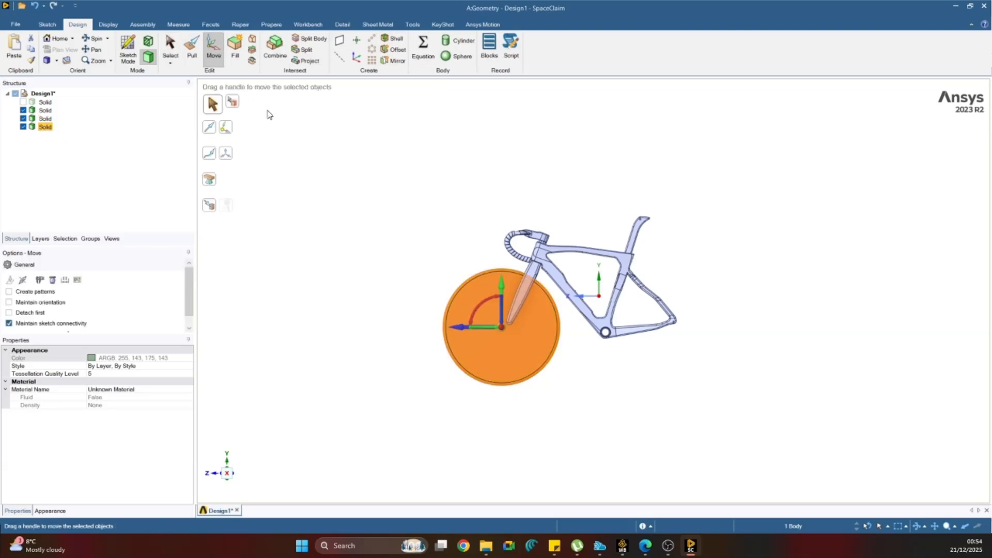
{"action": "left_click_drag", "start_coordinate": [461, 329], "coordinate": [644, 331]}
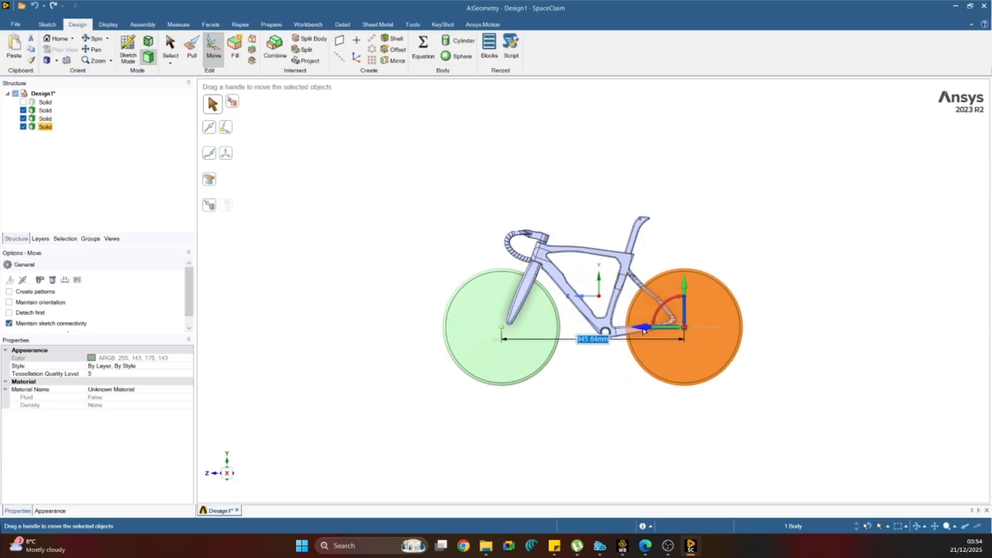
{"action": "left_click", "coordinate": [670, 230]}
Move the rear wheel disc slightly farther rearward along Z to increase its clearance from the frame.
{"action": "middle_click_drag", "start_coordinate": [668, 228], "coordinate": [637, 321]}
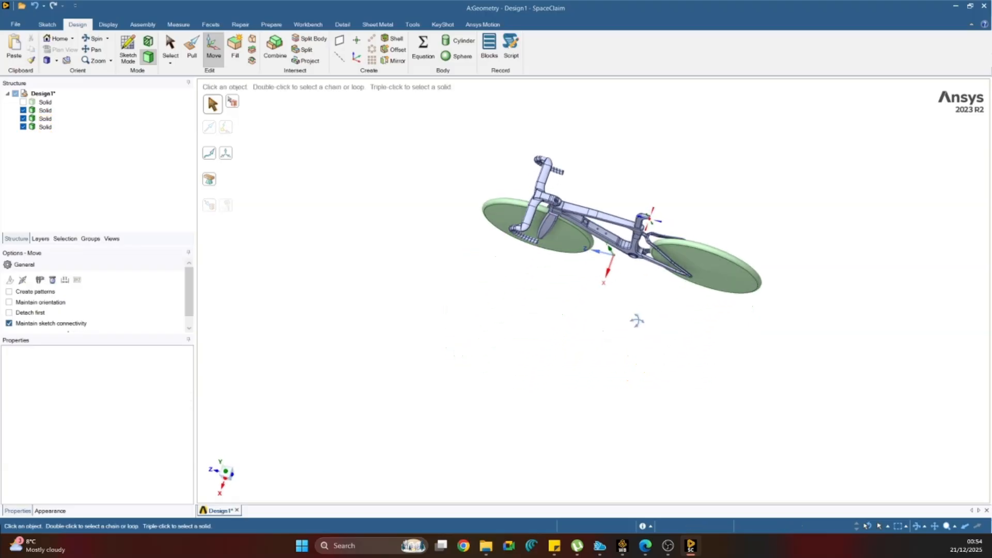
{"action": "scroll", "coordinate": [660, 238], "scroll_direction": "up", "scroll_amount": 7}
{"action": "middle_click_drag", "start_coordinate": [660, 238], "coordinate": [614, 181]}
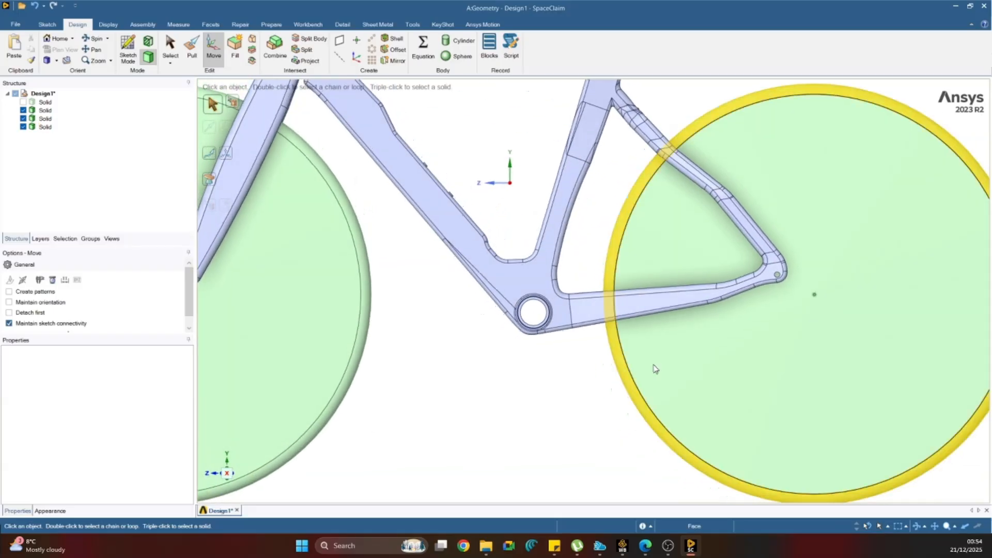
{"action": "scroll", "coordinate": [870, 322], "scroll_direction": "down", "scroll_amount": 5}
{"action": "left_click_drag", "start_coordinate": [972, 219], "coordinate": [842, 406]}
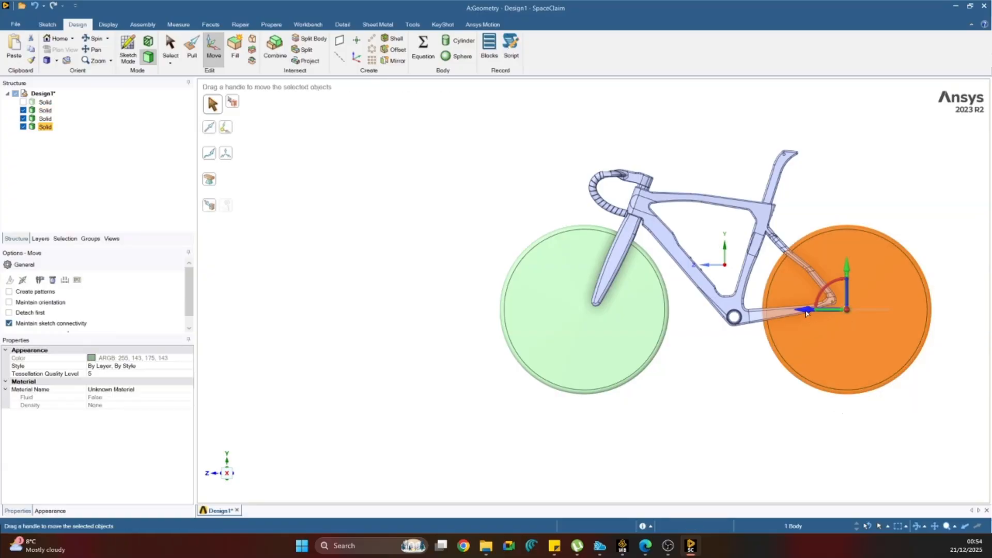
{"action": "left_click_drag", "start_coordinate": [809, 316], "coordinate": [825, 317]}
{"action": "left_click", "coordinate": [811, 407]}
{"action": "scroll", "coordinate": [933, 404], "scroll_direction": "down", "scroll_amount": 3}
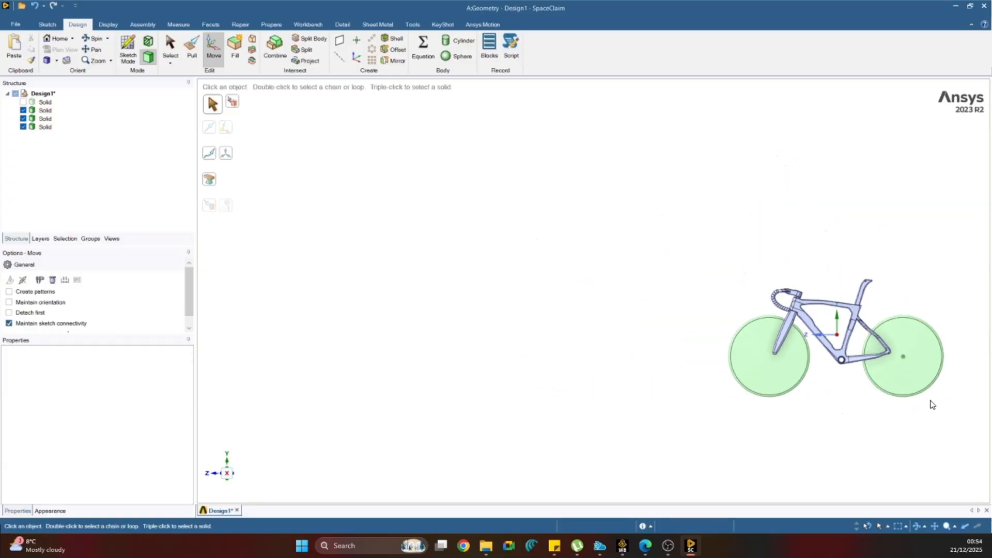
{"action": "scroll", "coordinate": [974, 411], "scroll_direction": "up", "scroll_amount": 4}
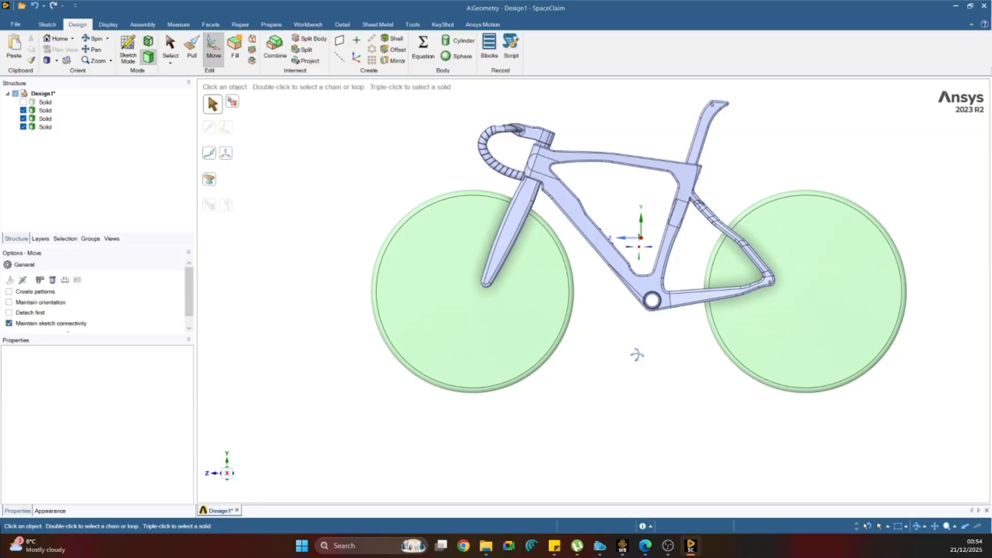
{"action": "middle_click_drag", "start_coordinate": [636, 352], "coordinate": [671, 337]}
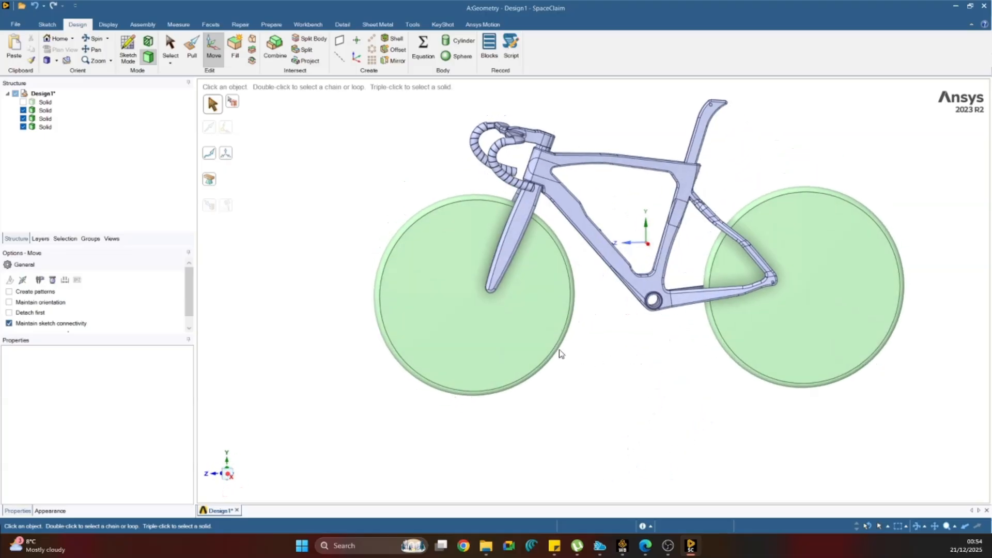
{"action": "key", "text": "s"}
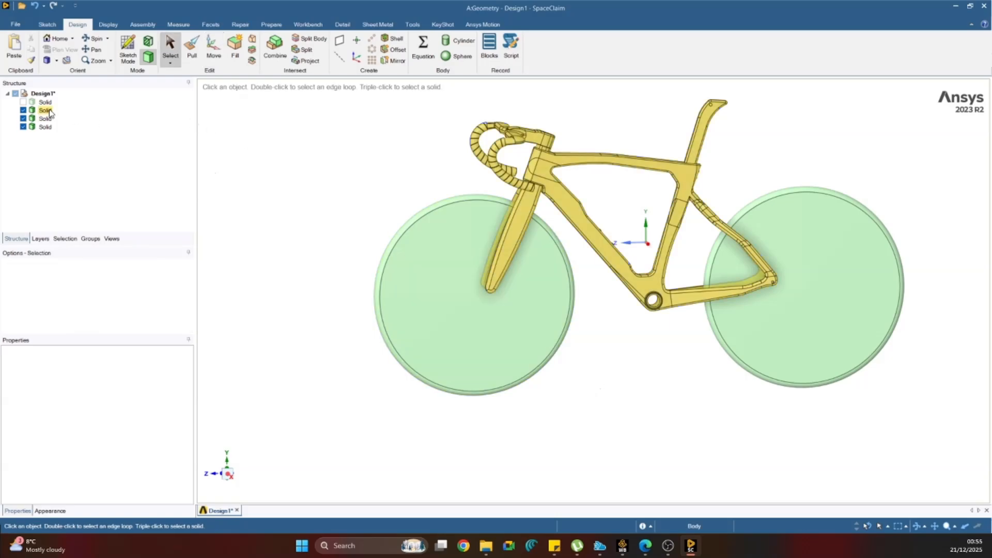
Show the hidden saddle solid and orient to a side view of the complete bicycle.
{"action": "left_click", "coordinate": [47, 111]}
{"action": "left_click", "coordinate": [48, 102]}
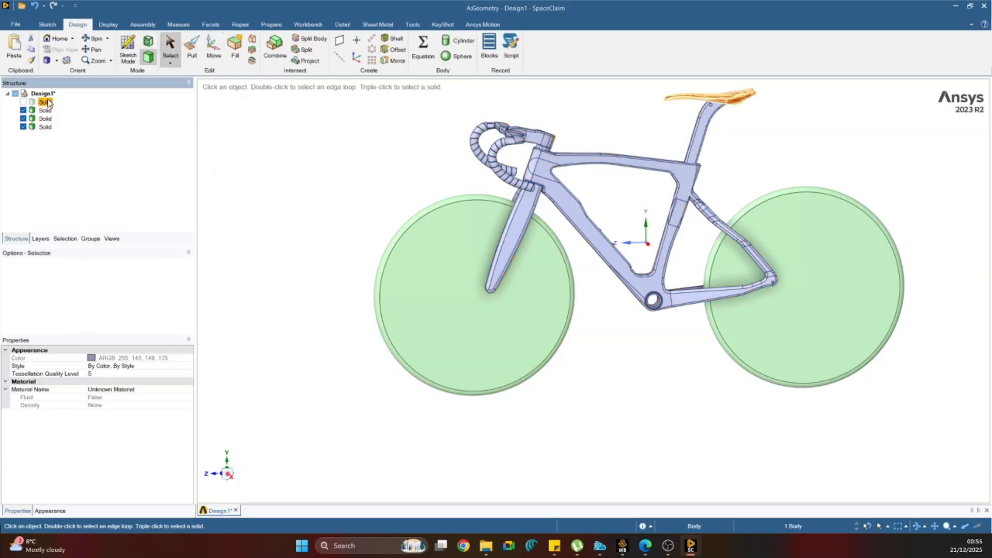
{"action": "left_click", "coordinate": [23, 102]}
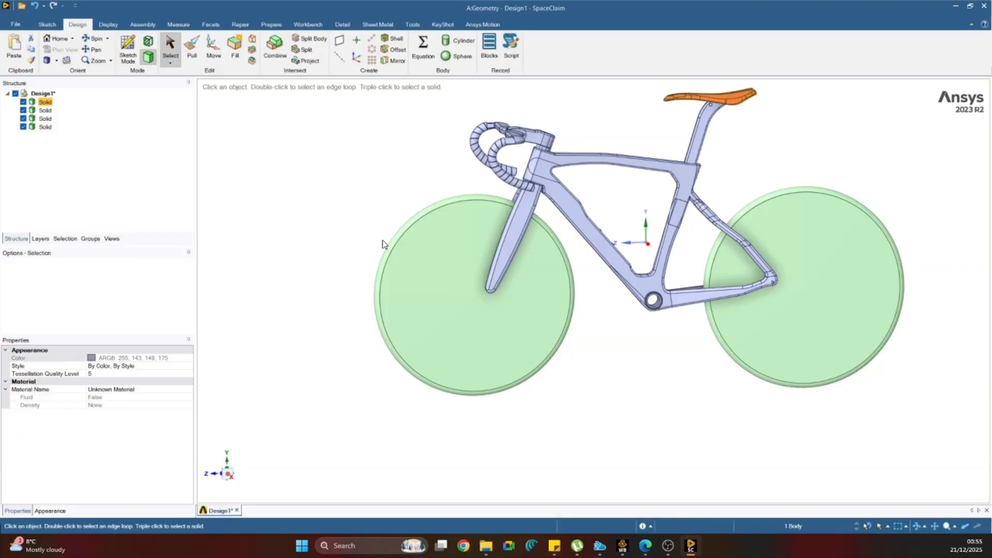
{"action": "scroll", "coordinate": [347, 219], "scroll_direction": "down", "scroll_amount": 5}
{"action": "middle_click_drag", "start_coordinate": [347, 220], "coordinate": [359, 249]}
{"action": "scroll", "coordinate": [354, 263], "scroll_direction": "up", "scroll_amount": 6}
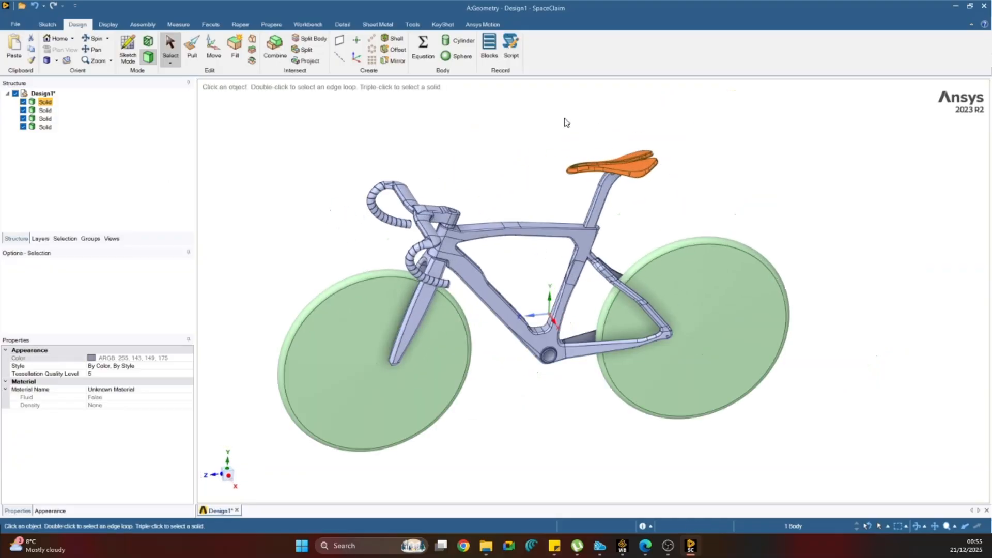
{"action": "left_click", "coordinate": [228, 475]}
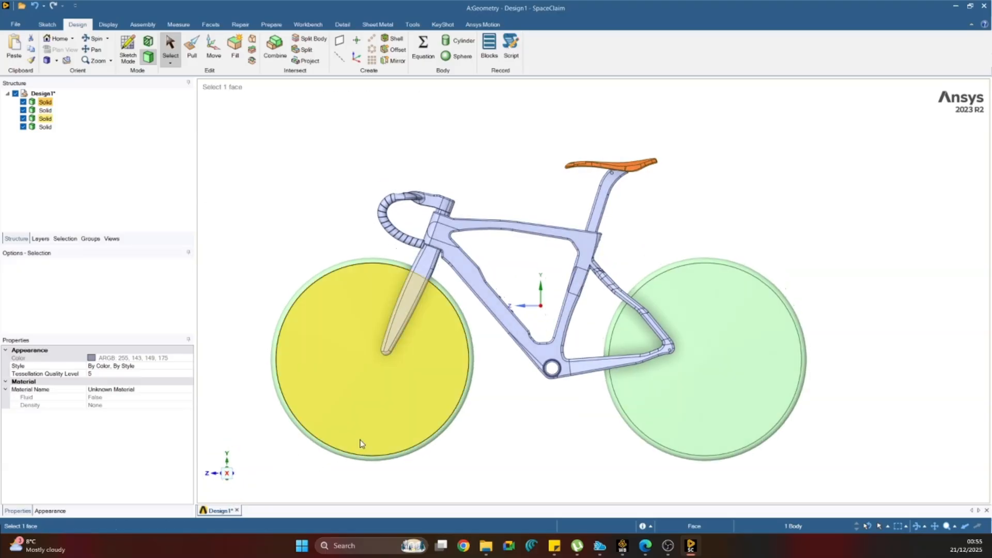
{"action": "scroll", "coordinate": [514, 418], "scroll_direction": "down", "scroll_amount": 4}
{"action": "scroll", "coordinate": [552, 476], "scroll_direction": "up", "scroll_amount": 3}
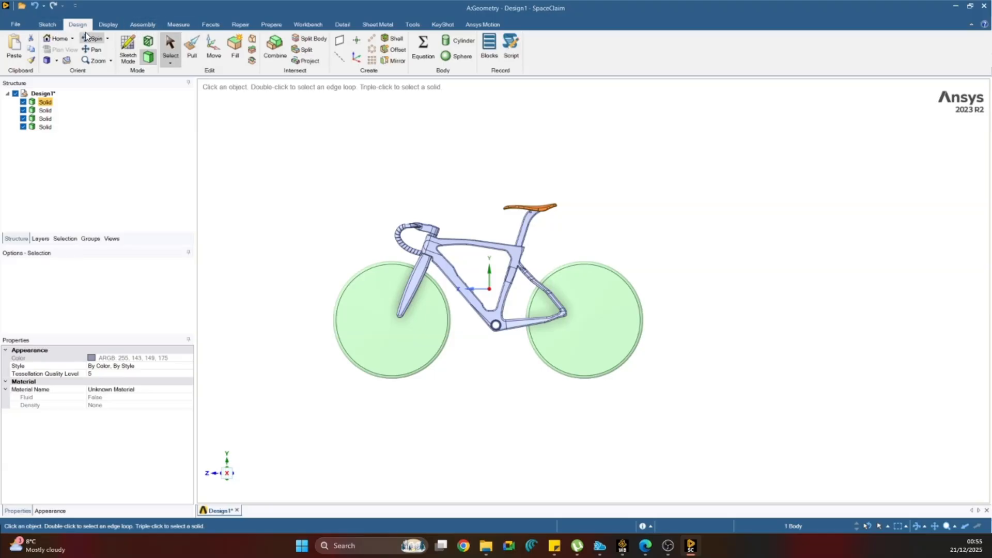
Start a box enclosure around all four bicycle bodies.
{"action": "left_click", "coordinate": [258, 27]}
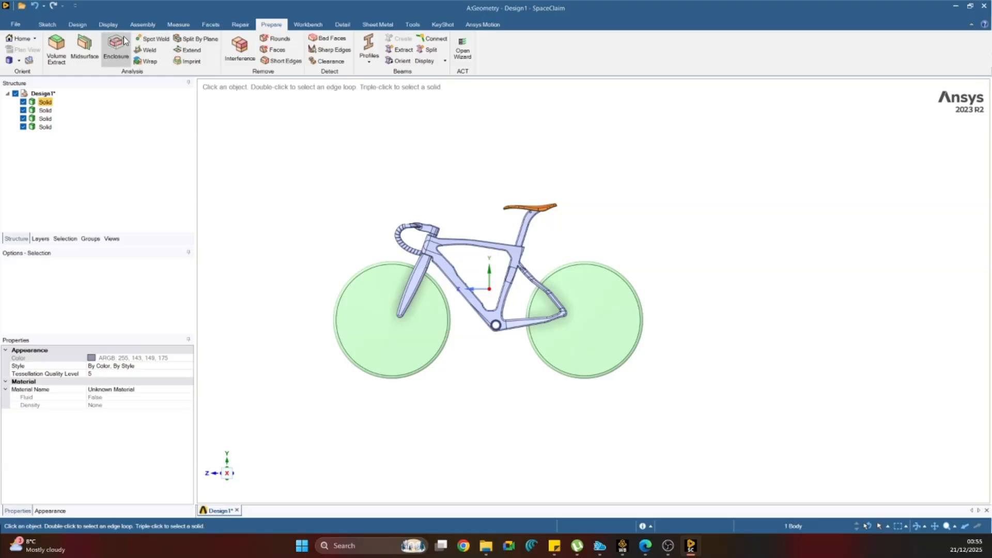
{"action": "left_click", "coordinate": [115, 49]}
{"action": "scroll", "coordinate": [516, 267], "scroll_direction": "down", "scroll_amount": 3}
{"action": "left_click_drag", "start_coordinate": [363, 176], "coordinate": [777, 455]}
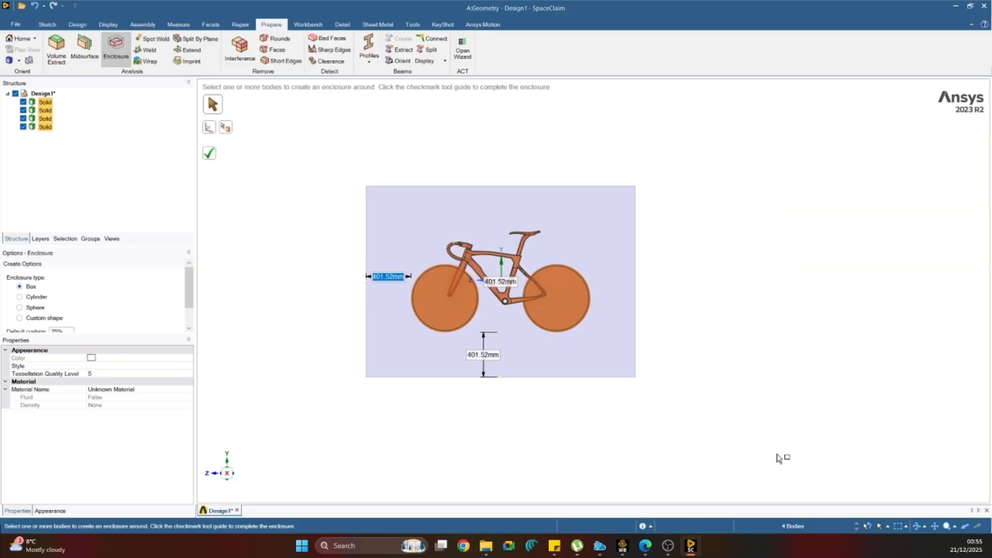
{"action": "middle_click_drag", "start_coordinate": [650, 367], "coordinate": [677, 387]}
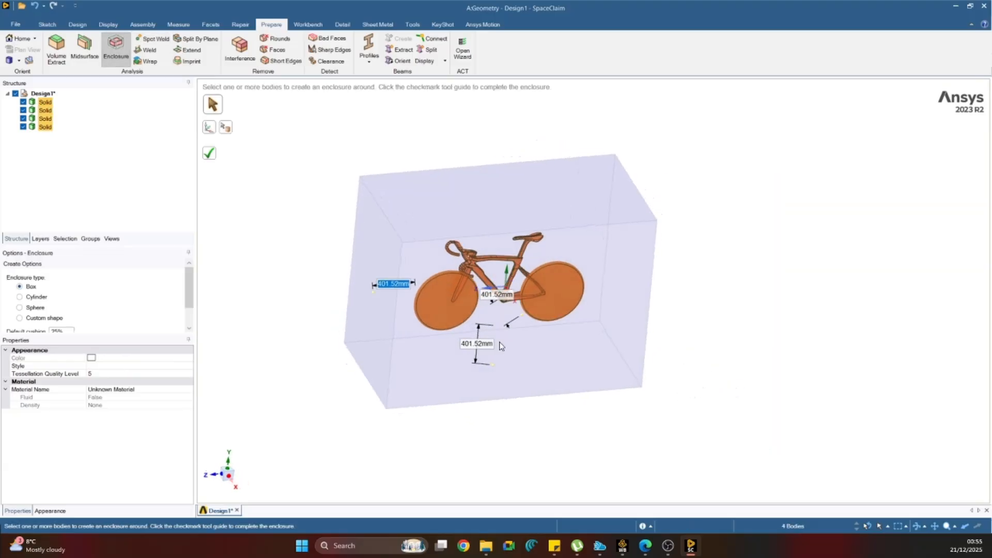
Set the symmetric enclosure's lengthwise clearance to 1000 mm and its vertical clearance to 30 mm.
{"action": "type", "text": "1000"}
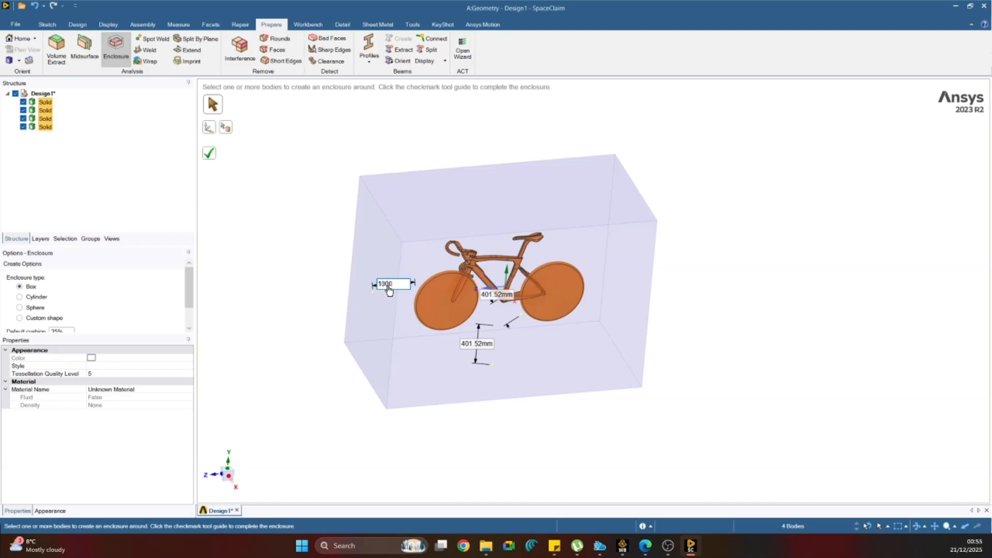
{"action": "key", "text": "Return"}
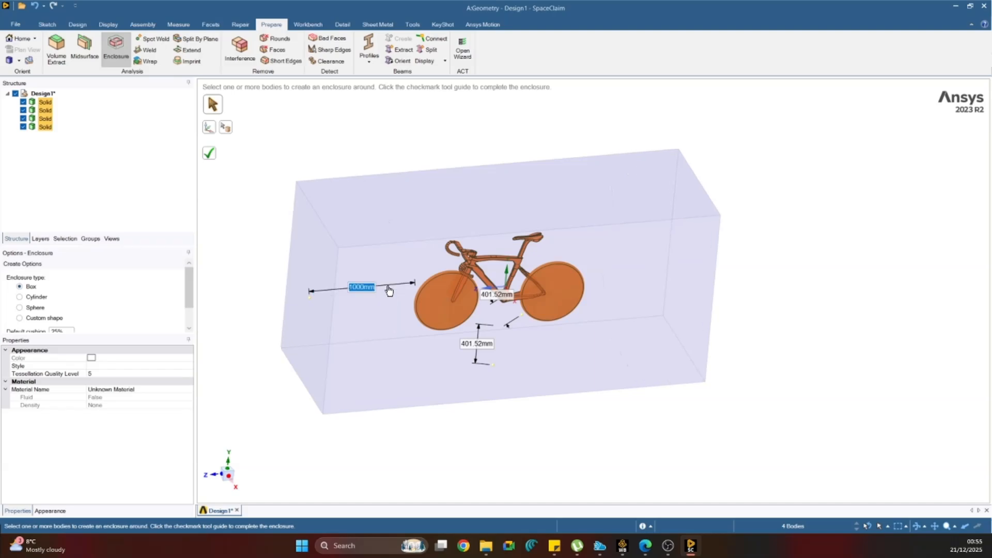
{"action": "left_click", "coordinate": [484, 343]}
{"action": "type", "text": "1"}
{"action": "key", "text": "Return"}
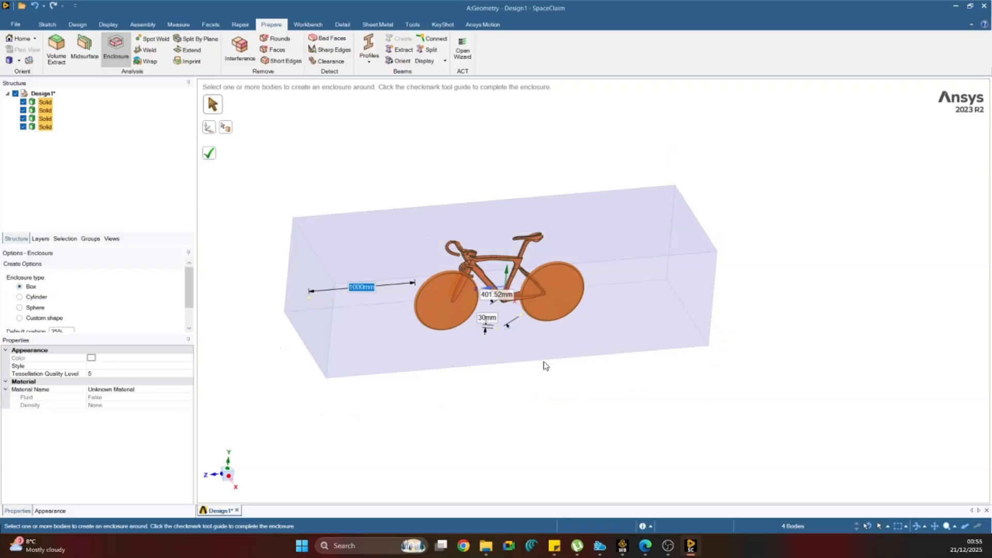
{"action": "middle_click_drag", "start_coordinate": [543, 366], "coordinate": [224, 357]}
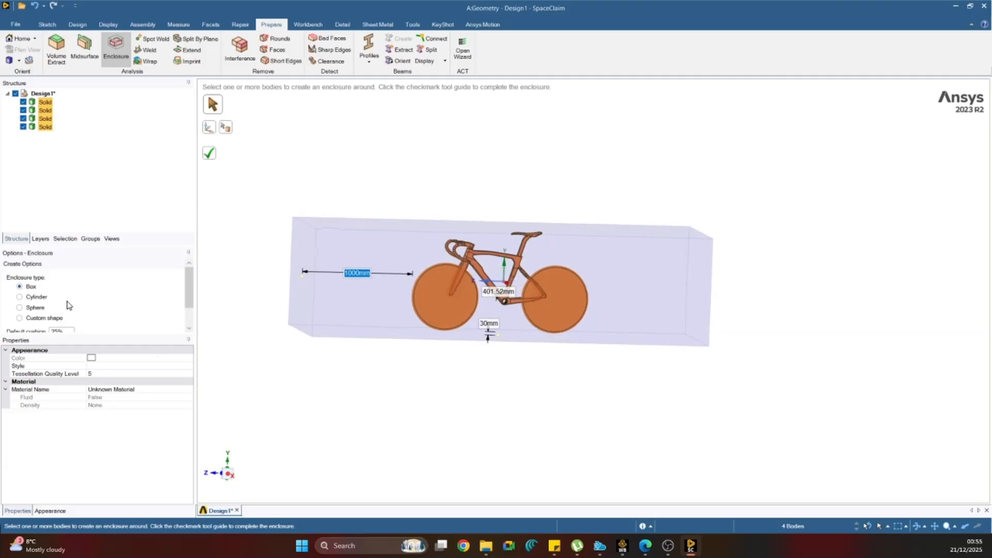
Turn off symmetric dimensions for the enclosure and set its front and rear clearances to 1000 mm.
{"action": "scroll", "coordinate": [67, 304], "scroll_direction": "down", "scroll_amount": 1}
{"action": "left_click", "coordinate": [8, 313]}
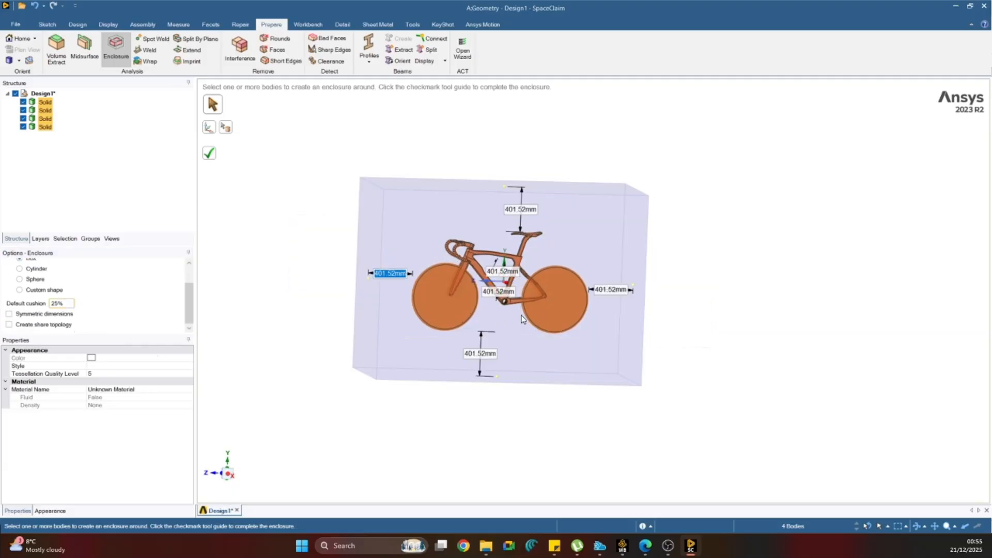
{"action": "type", "text": "1000"}
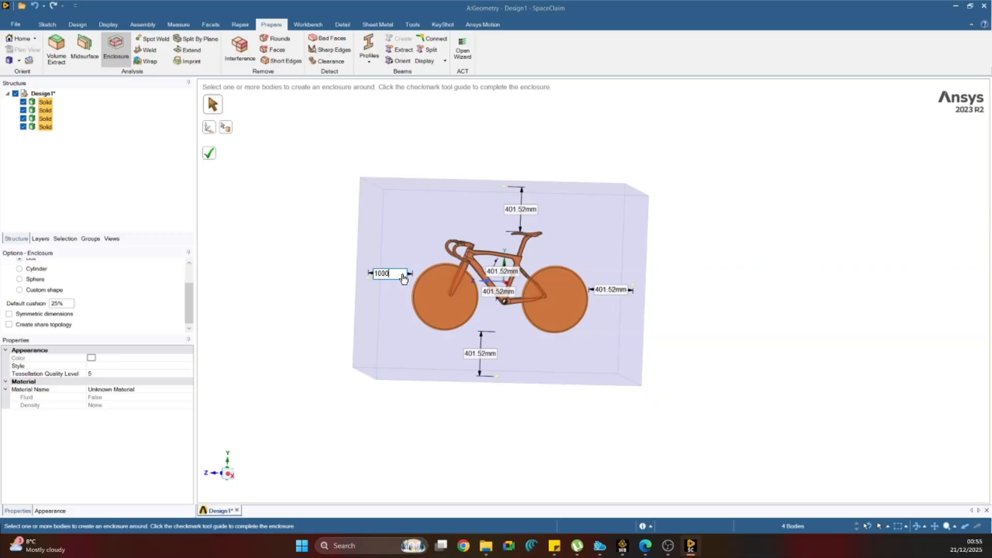
{"action": "key", "text": "Return"}
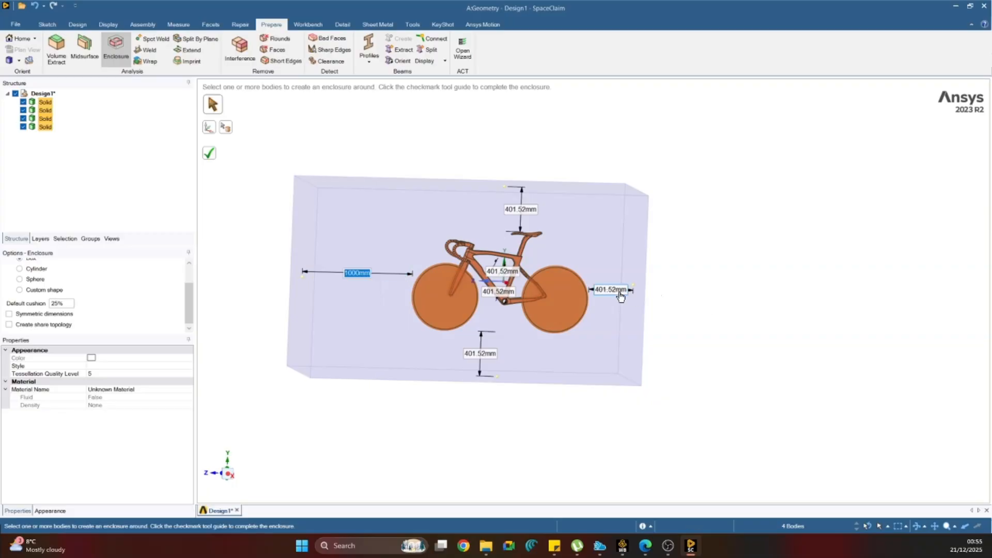
{"action": "left_click", "coordinate": [618, 291]}
{"action": "type", "text": "10"}
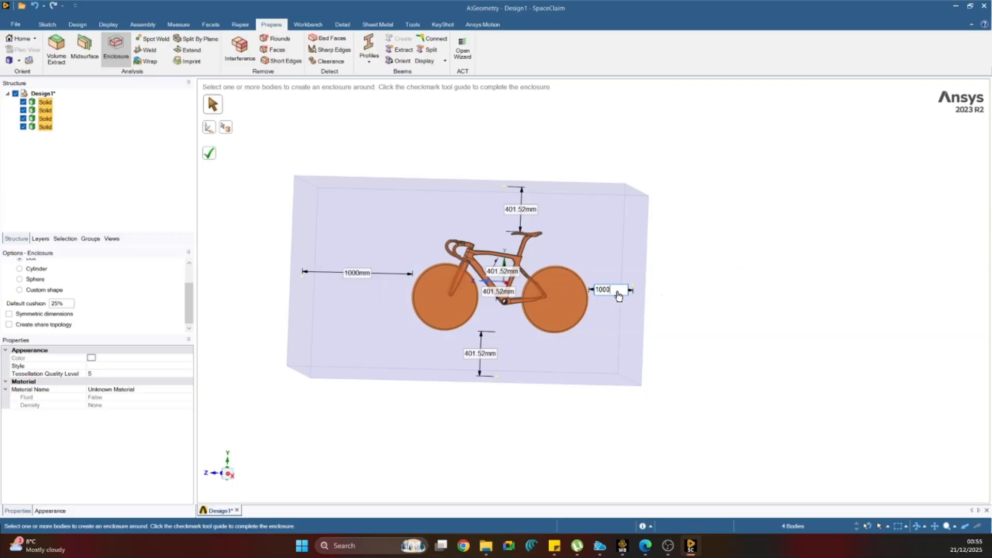
{"action": "type", "text": "00"}
{"action": "key", "text": "Return"}
Set the enclosure's clearance above the bicycle to 1000 mm and below the wheels to 50 mm.
{"action": "left_click", "coordinate": [515, 211]}
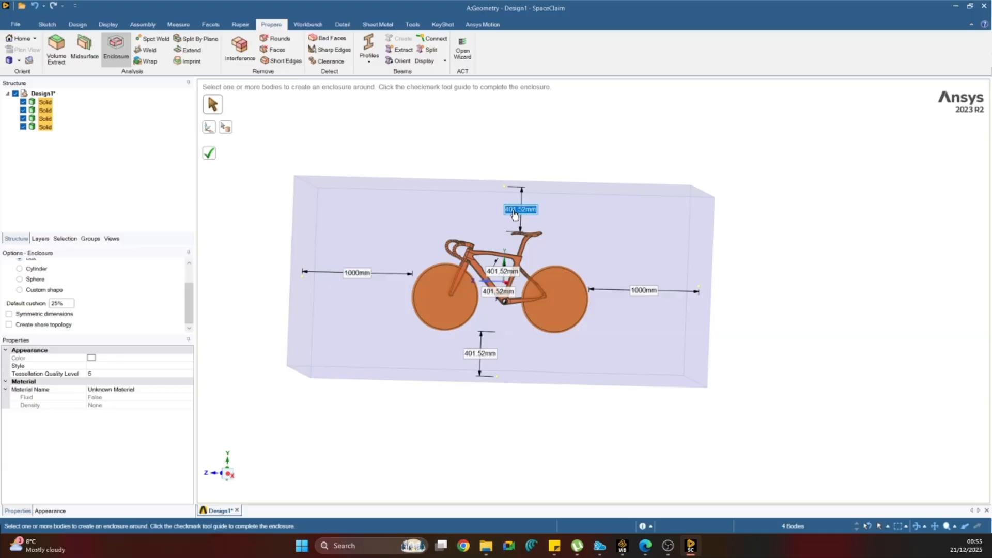
{"action": "type", "text": "100"}
{"action": "type", "text": "0"}
{"action": "key", "text": "Return"}
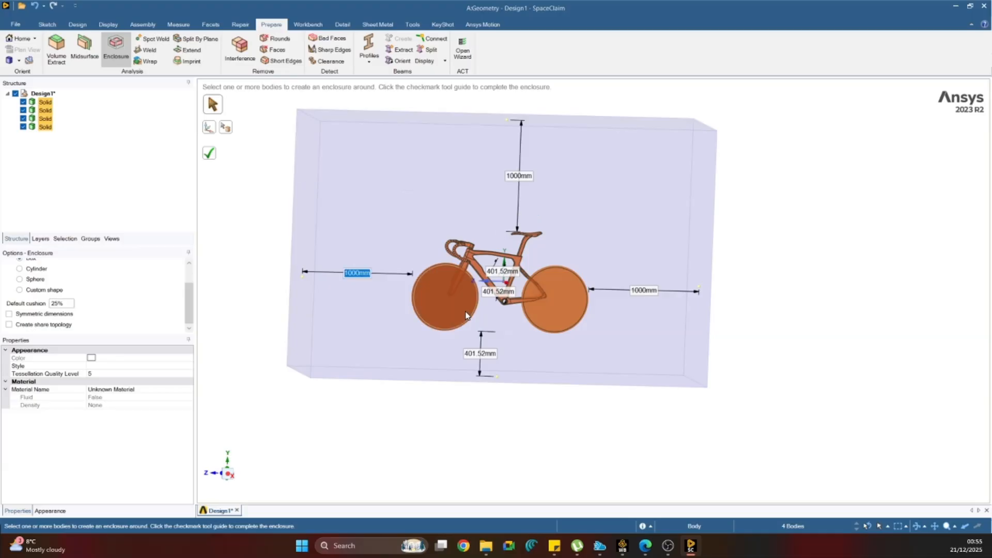
{"action": "left_click", "coordinate": [488, 361]}
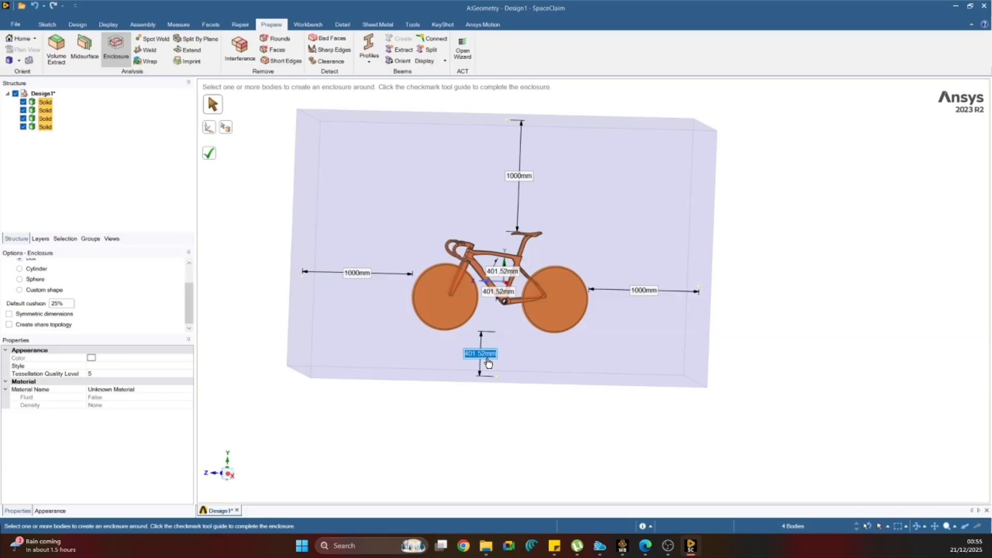
{"action": "type", "text": "50"}
{"action": "key", "text": "Return"}
Start the box enclosure afresh around all four bicycle bodies and set its front clearance to 1000 mm.
{"action": "left_click", "coordinate": [609, 408]}
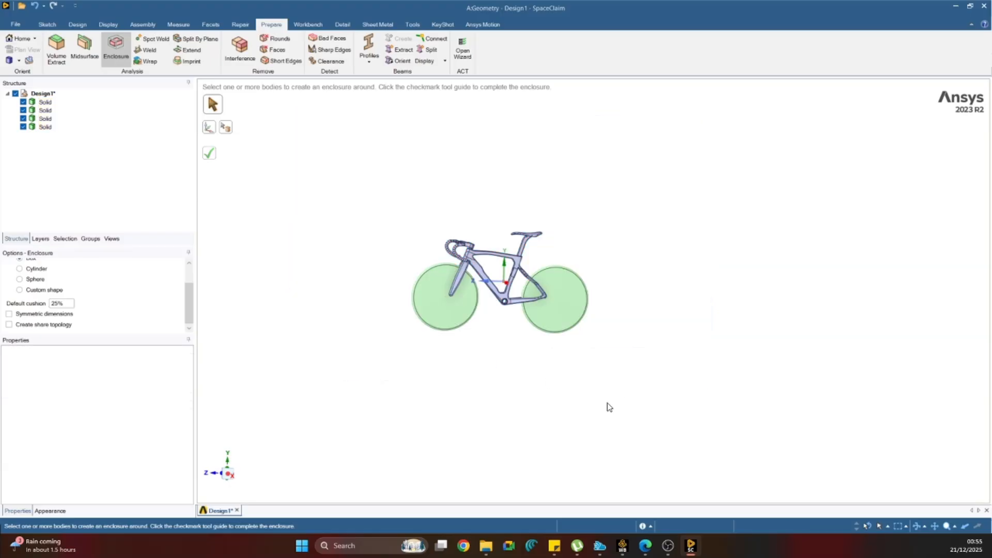
{"action": "left_click_drag", "start_coordinate": [317, 150], "coordinate": [810, 393]}
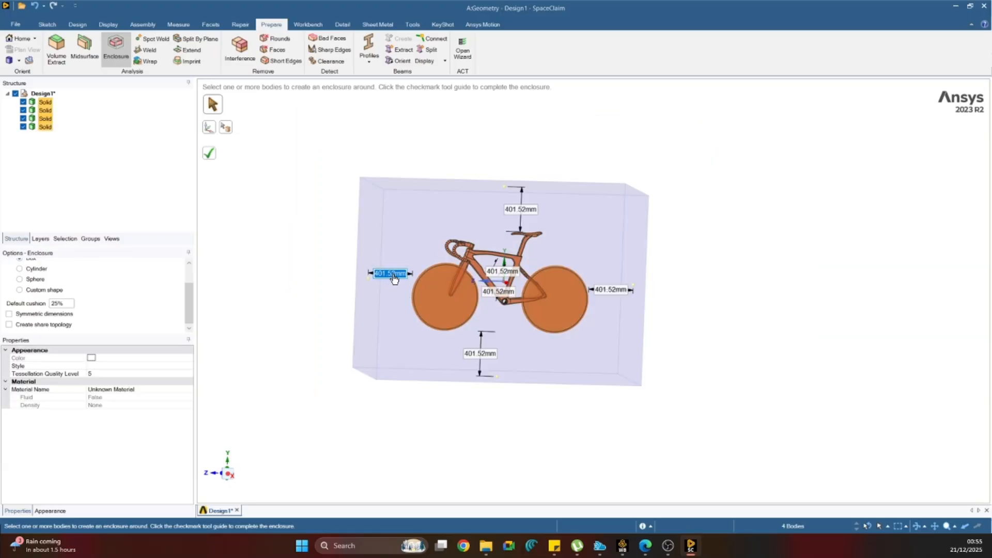
{"action": "left_click", "coordinate": [393, 277]}
{"action": "type", "text": "1000"}
{"action": "key", "text": "Return"}
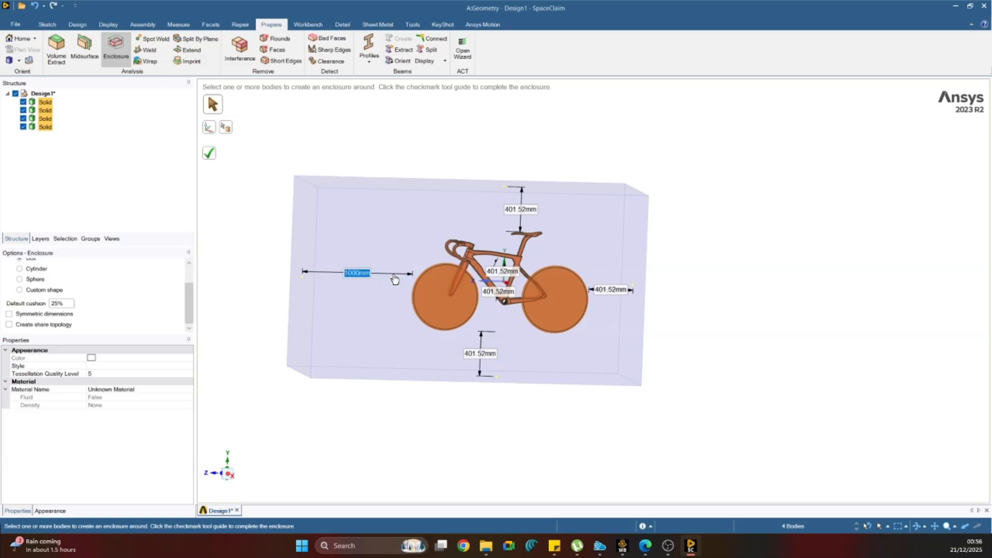
Set the enclosure's clearances above the saddle and behind the rear wheel to 1000 mm each.
{"action": "left_click", "coordinate": [514, 221]}
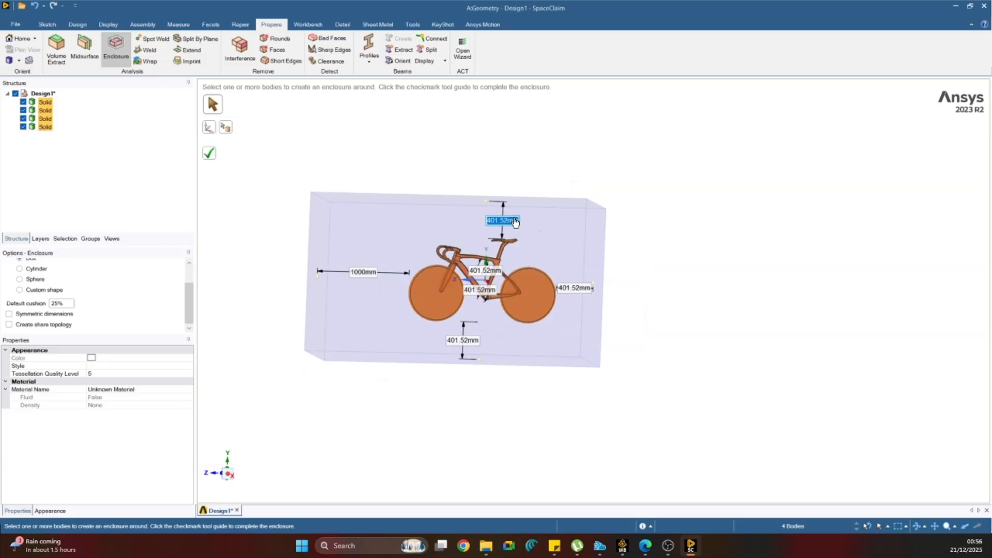
{"action": "type", "text": "1000"}
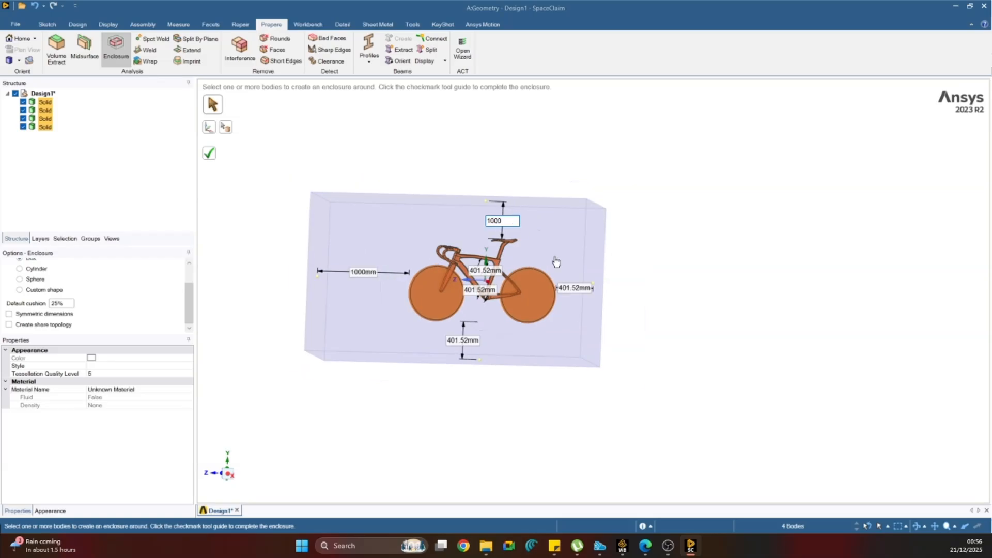
{"action": "key", "text": "Return"}
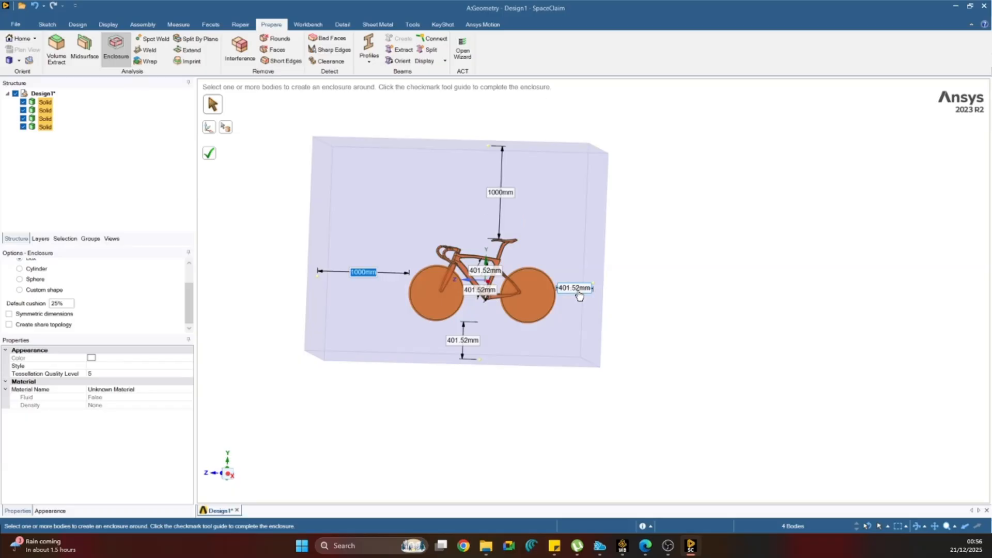
{"action": "left_click", "coordinate": [579, 296]}
{"action": "type", "text": "1000"}
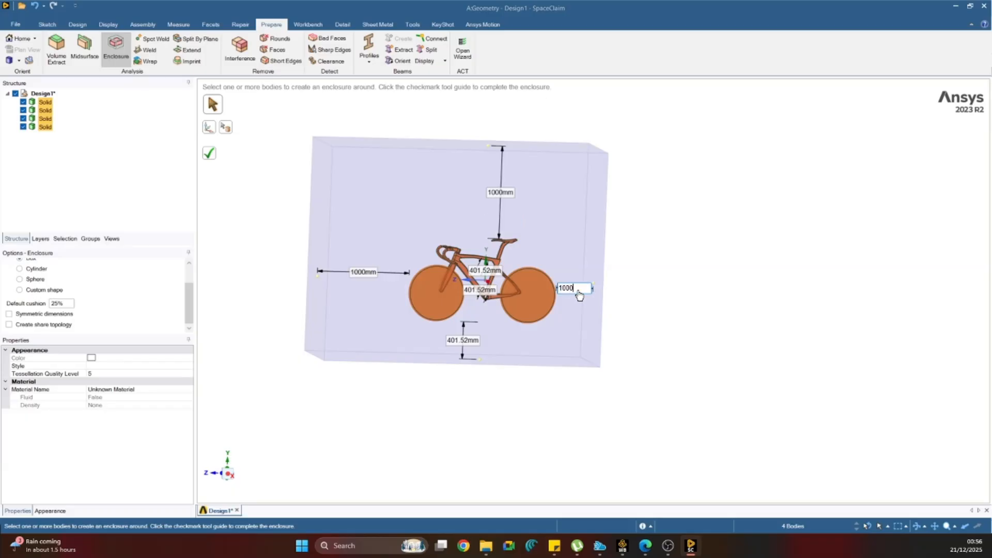
{"action": "key", "text": "Return"}
Set the enclosure's sideways clearances on both sides of the bicycle to 1000 mm each.
{"action": "middle_click_drag", "start_coordinate": [580, 291], "coordinate": [504, 317]}
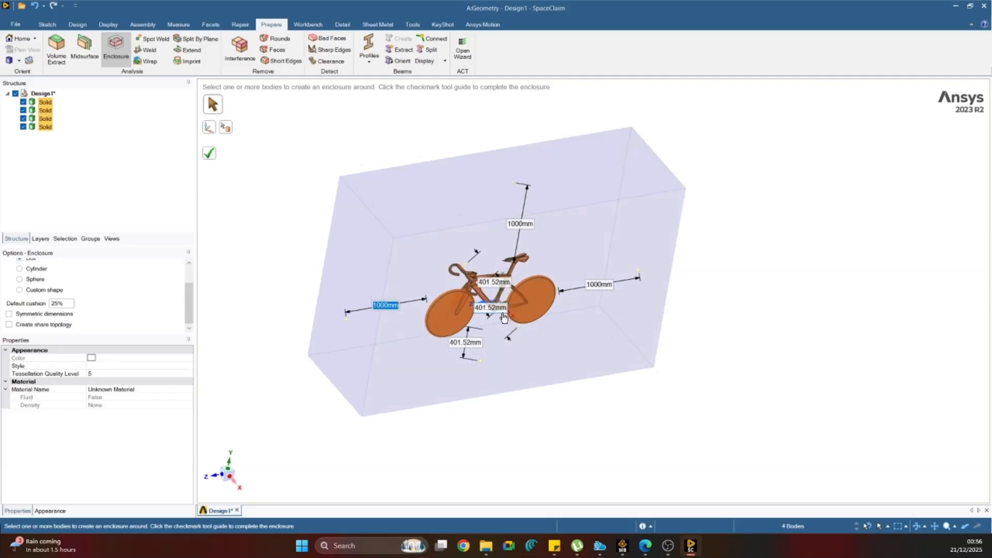
{"action": "left_click", "coordinate": [502, 315]}
{"action": "type", "text": "100"}
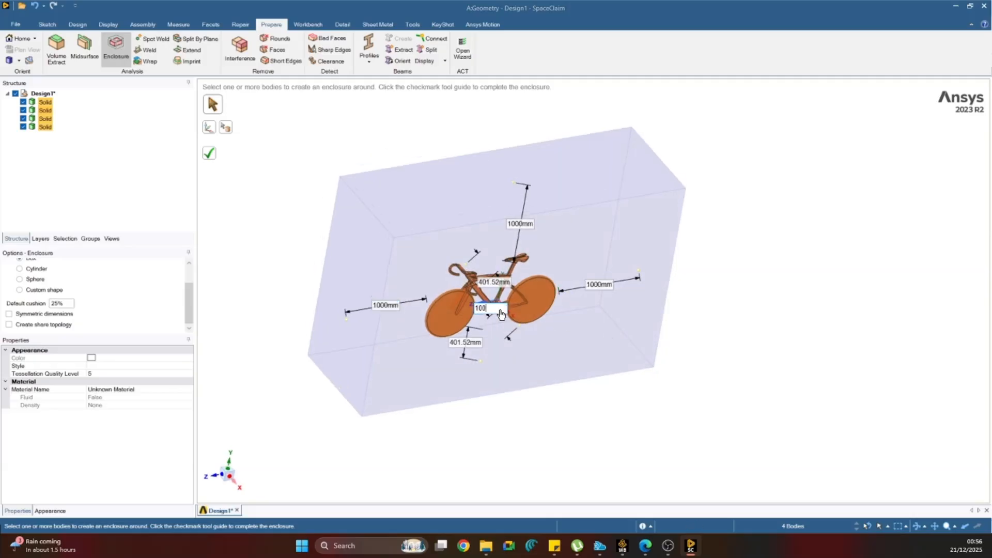
{"action": "type", "text": "0"}
{"action": "key", "text": "Return"}
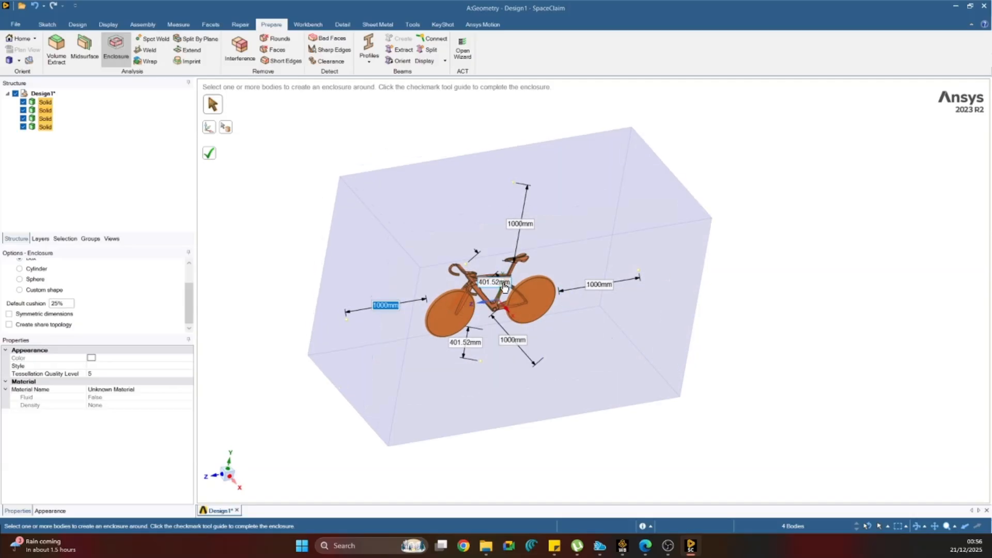
{"action": "left_click", "coordinate": [504, 288]}
{"action": "type", "text": "1000"}
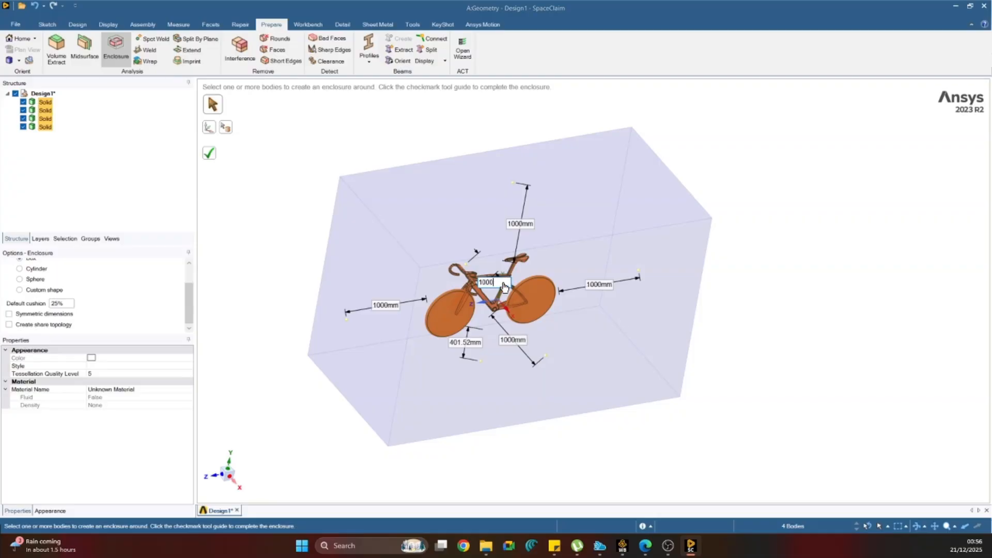
{"action": "key", "text": "Return"}
Set the enclosure's clearance below the wheels to 50 mm and create the enclosure.
{"action": "left_click", "coordinate": [467, 345]}
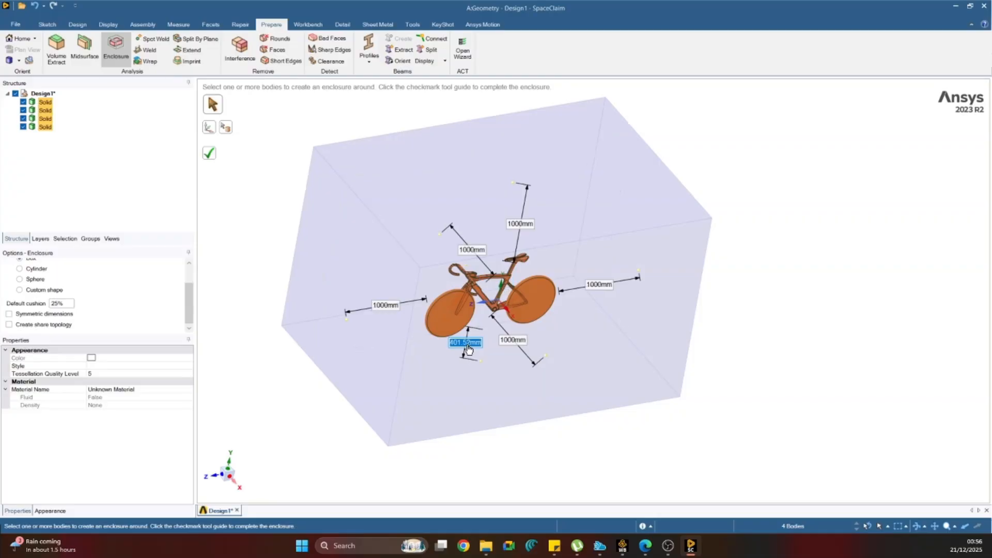
{"action": "type", "text": "2"}
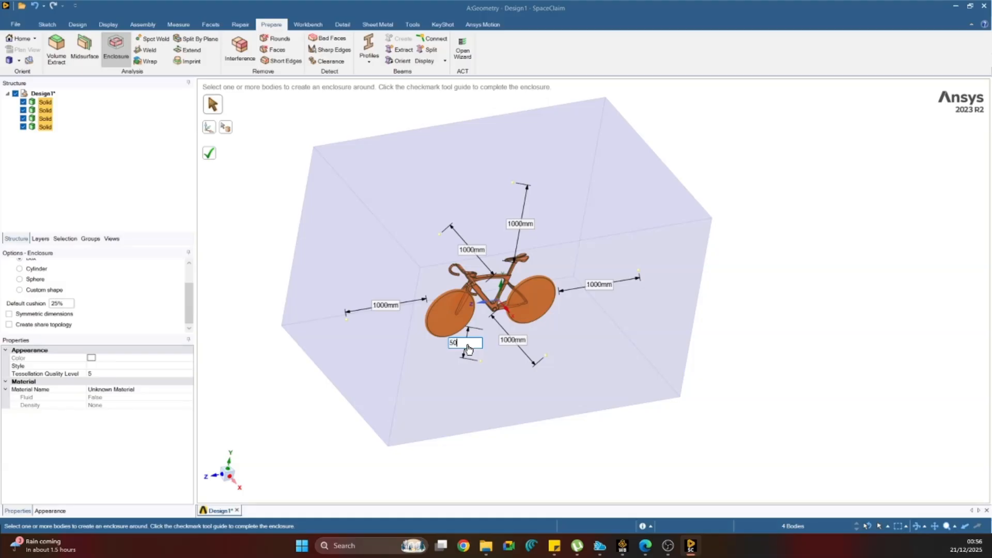
{"action": "key", "text": "Tab"}
{"action": "left_click", "coordinate": [210, 155]}
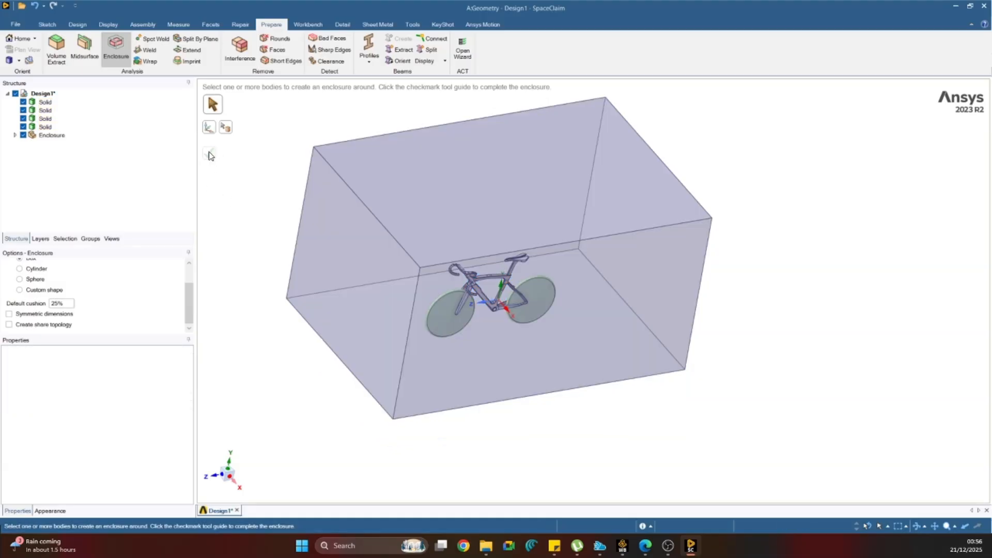
{"action": "middle_click_drag", "start_coordinate": [305, 244], "coordinate": [277, 221]}
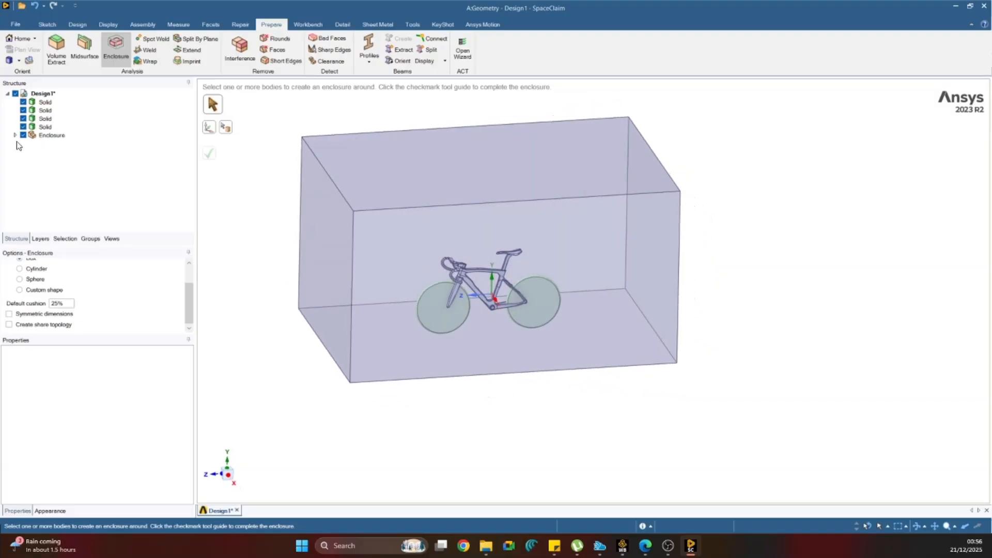
Move the enclosure body out of its component to the design's top level and delete the emptied Enclosure component.
{"action": "left_click", "coordinate": [15, 135]}
{"action": "key", "text": "Escape"}
{"action": "left_click", "coordinate": [52, 146]}
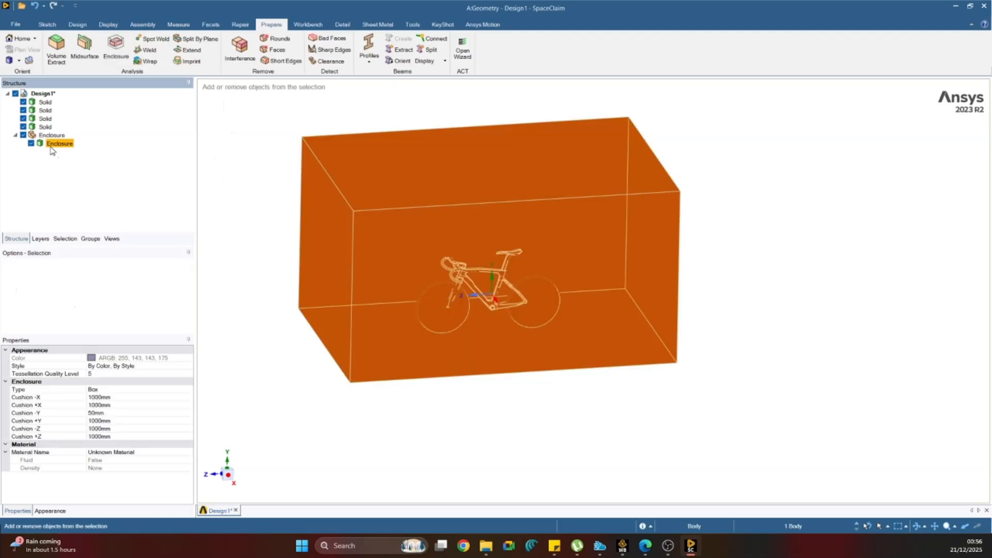
{"action": "key", "text": "Delete"}
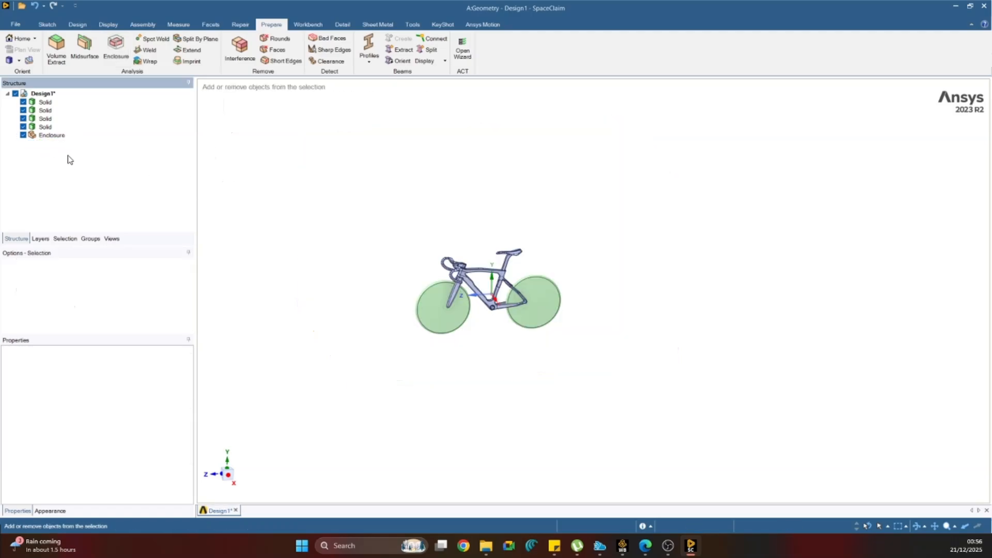
{"action": "key", "text": "ctrl+z"}
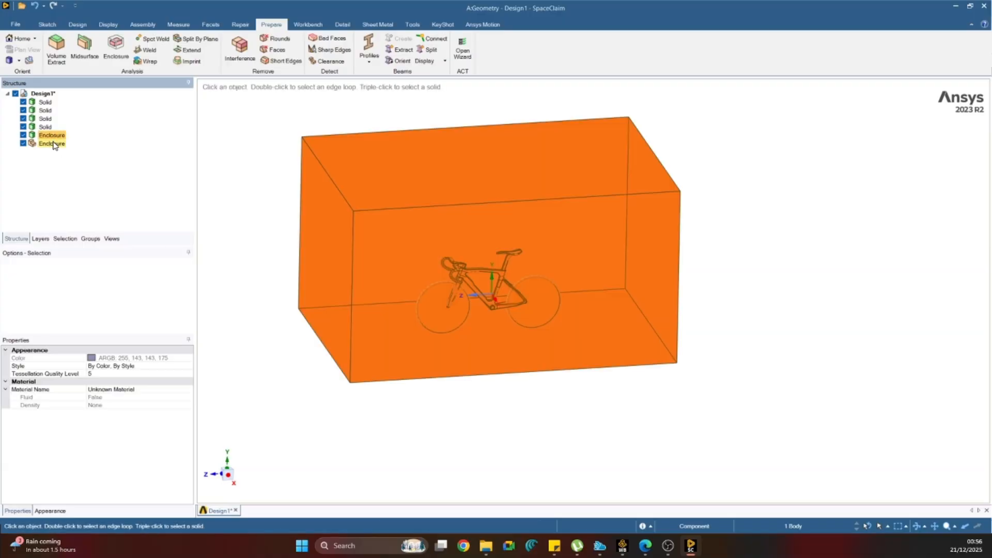
{"action": "key", "text": "Delete"}
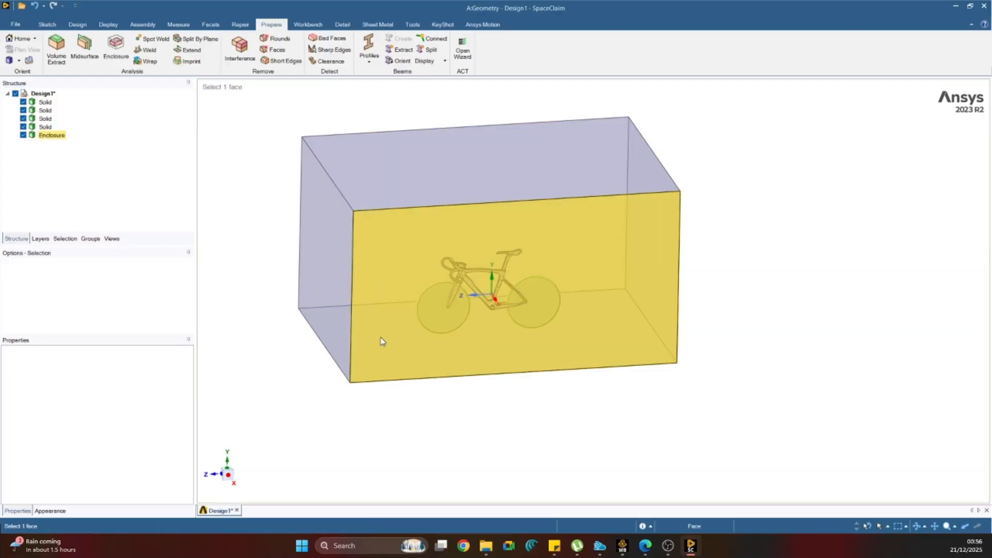
Hide the four bicycle bodies and inspect the bicycle-shaped cavity inside the enclosure.
{"action": "left_click", "coordinate": [24, 102]}
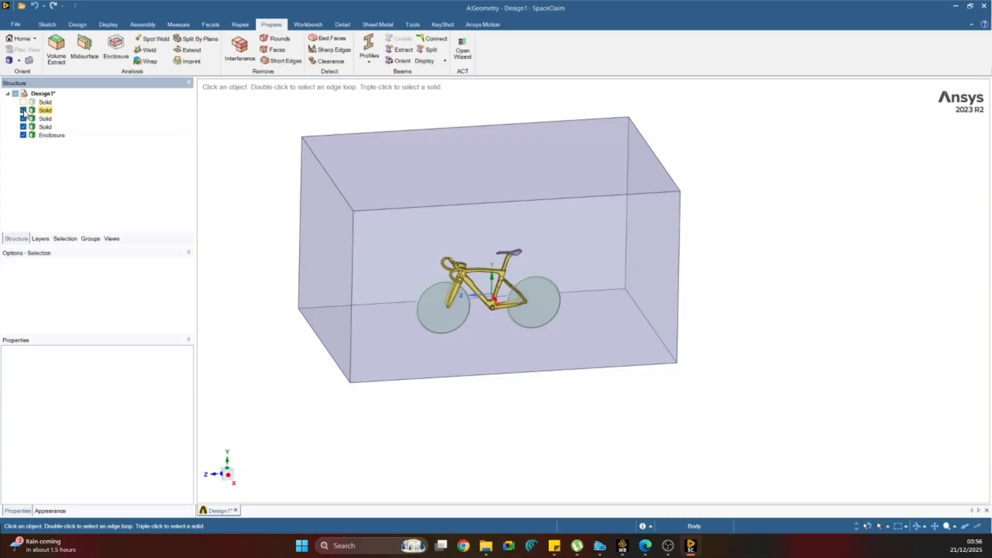
{"action": "left_click", "coordinate": [24, 110]}
{"action": "left_click", "coordinate": [24, 118]}
{"action": "left_click", "coordinate": [23, 126]}
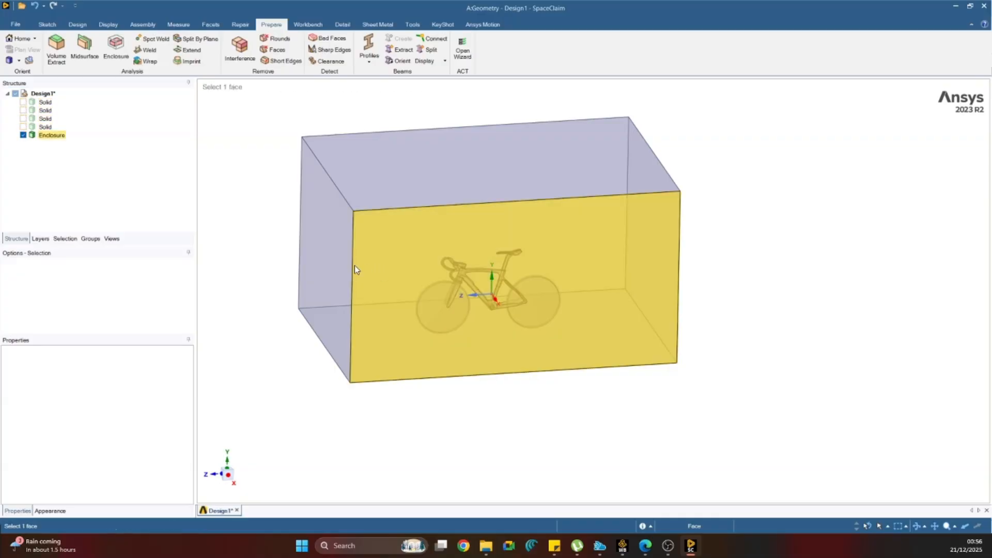
{"action": "middle_click_drag", "start_coordinate": [355, 265], "coordinate": [477, 297]}
{"action": "scroll", "coordinate": [476, 297], "scroll_direction": "up", "scroll_amount": 5}
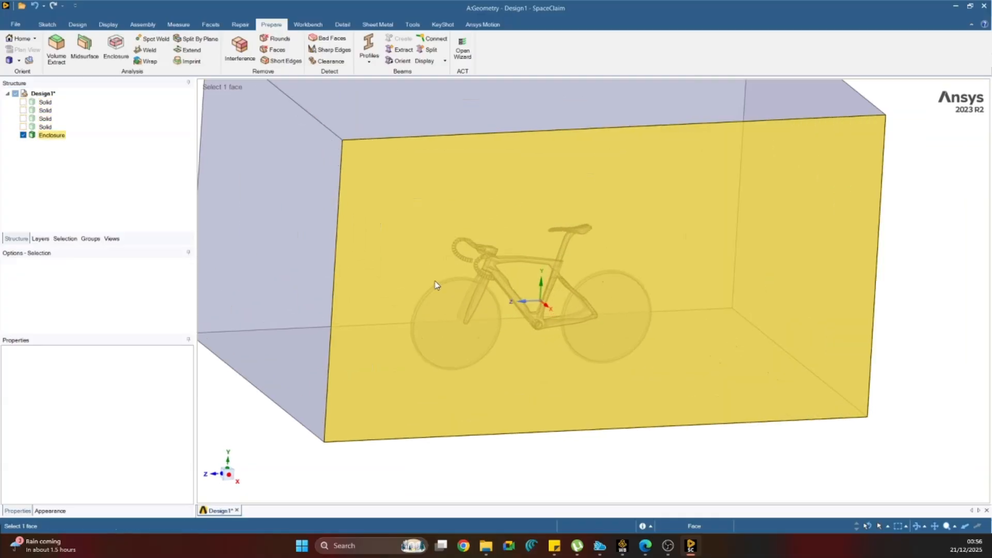
{"action": "scroll", "coordinate": [577, 329], "scroll_direction": "down", "scroll_amount": 5}
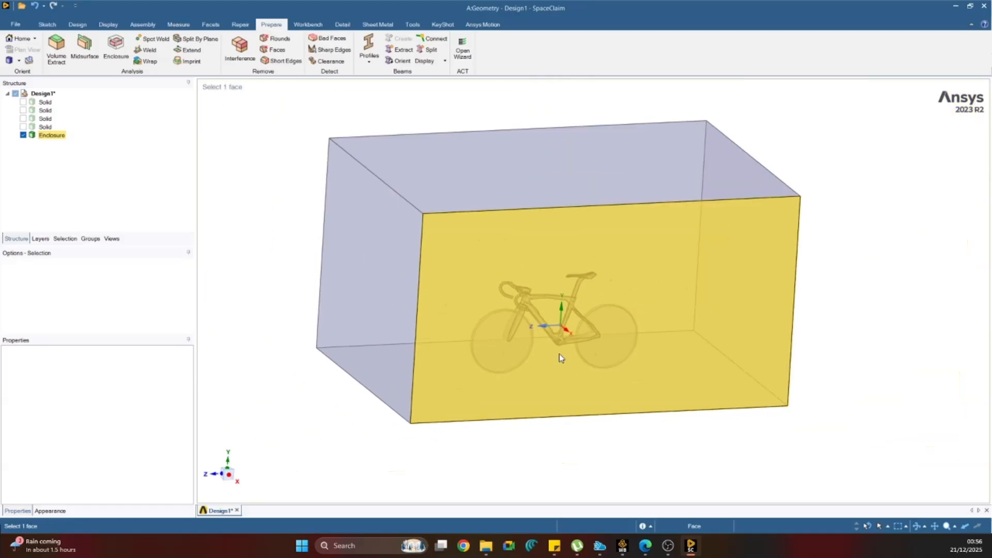
{"action": "left_click", "coordinate": [555, 274]}
{"action": "middle_click_drag", "start_coordinate": [554, 274], "coordinate": [530, 408]}
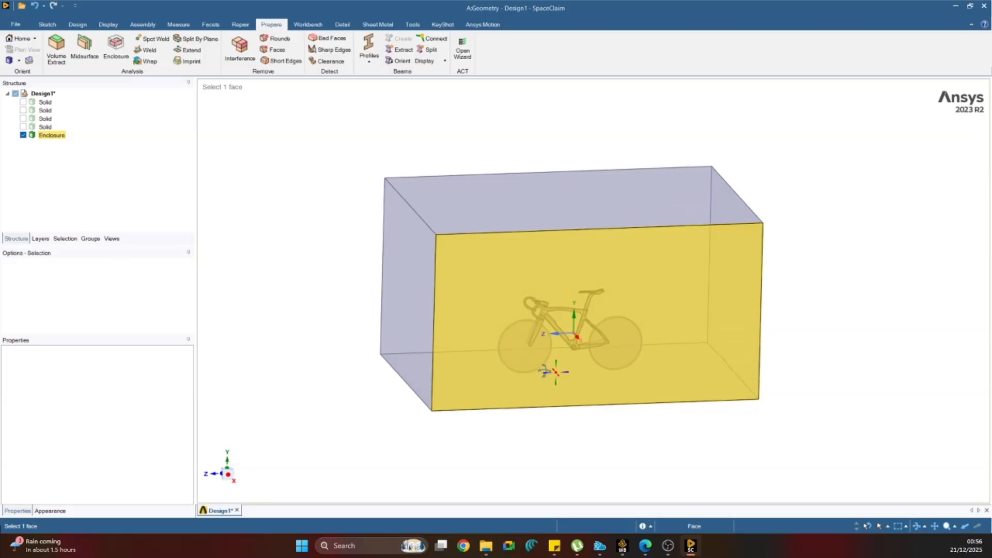
{"action": "left_click", "coordinate": [528, 417]}
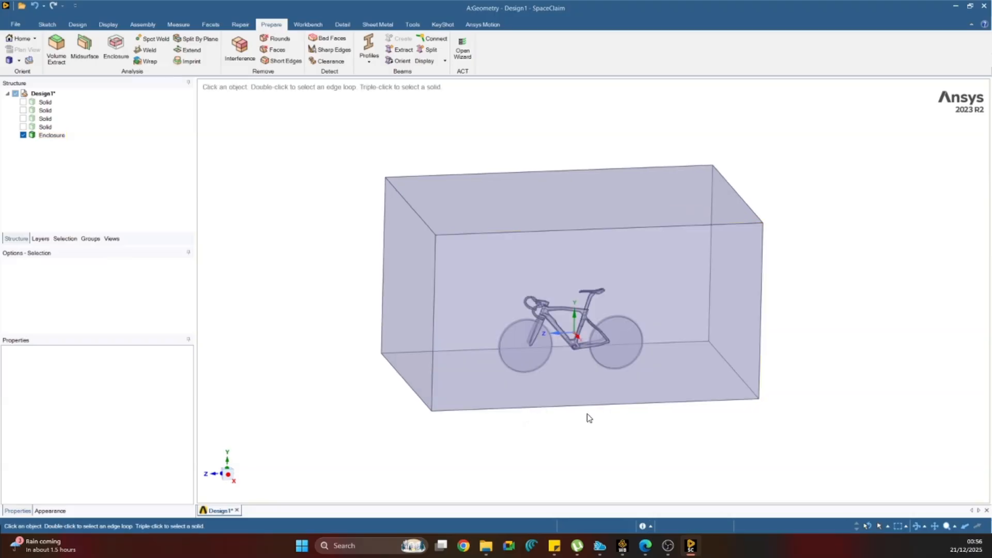
Suppress the bicycle's frame and saddle bodies for physics.
{"action": "left_click", "coordinate": [45, 121]}
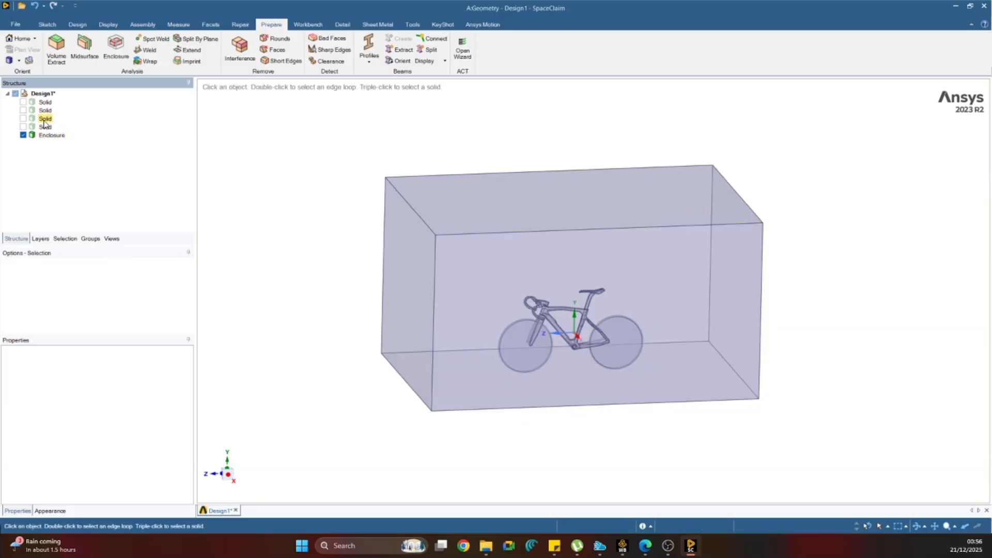
{"action": "left_click", "coordinate": [48, 135], "text": "shift"}
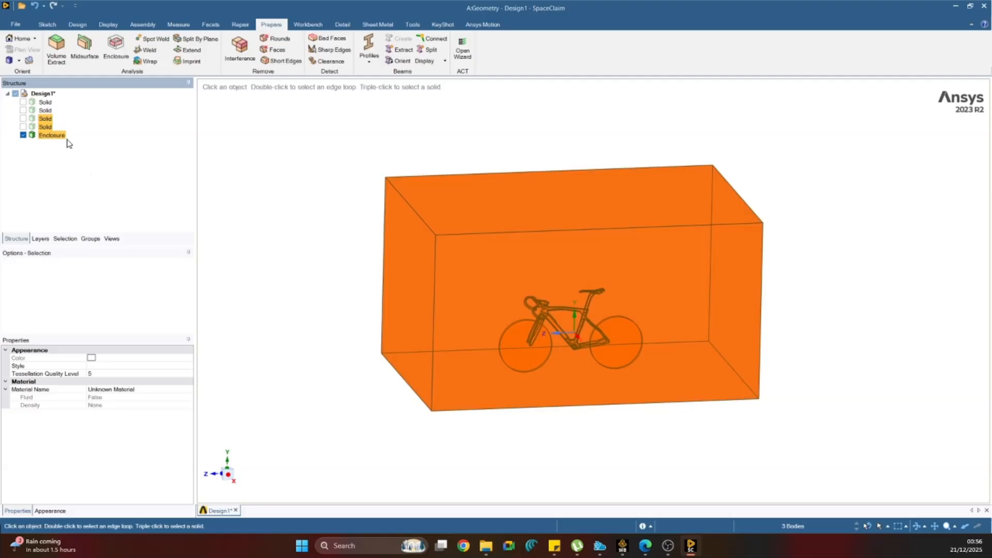
{"action": "left_click", "coordinate": [46, 120]}
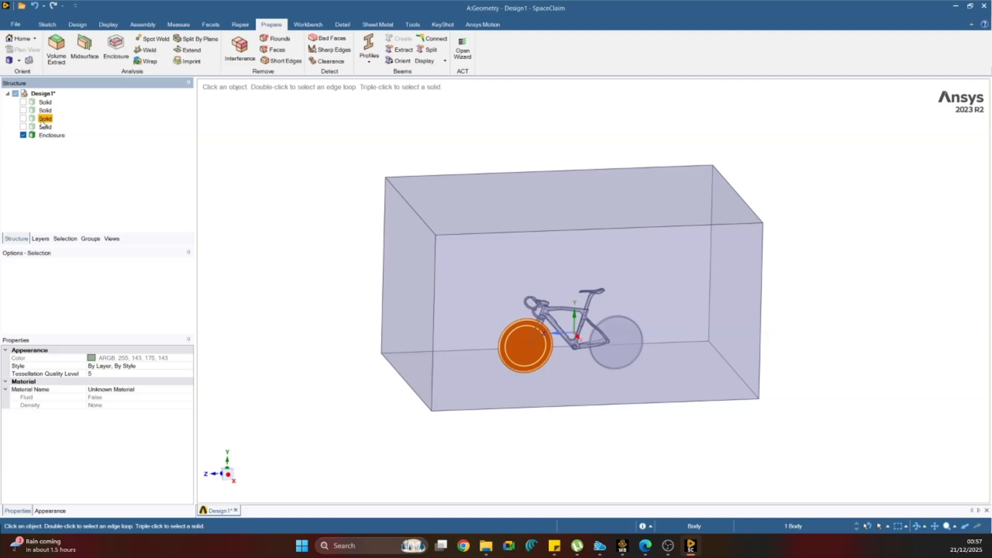
{"action": "left_click", "coordinate": [45, 102]}
{"action": "left_click", "coordinate": [46, 110], "text": "ctrl"}
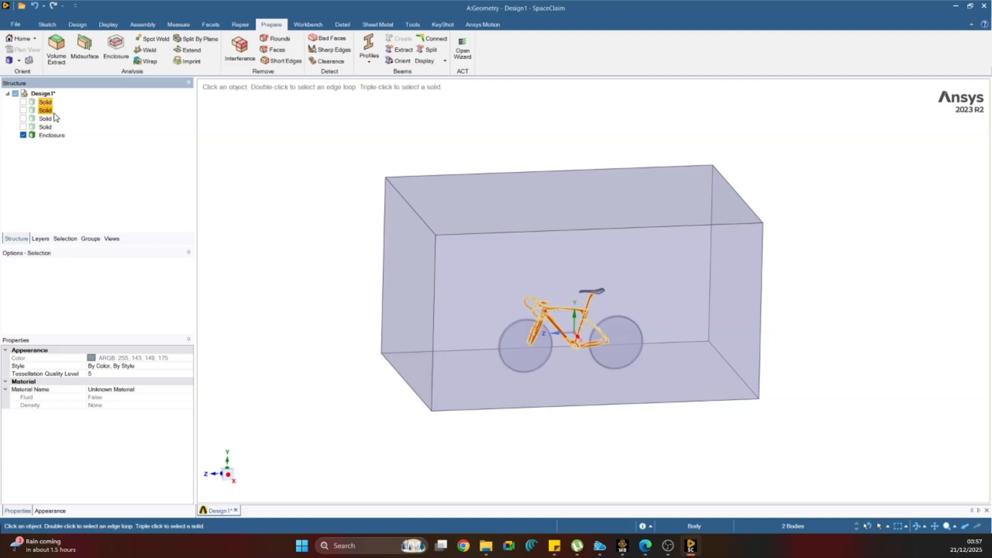
{"action": "right_click", "coordinate": [49, 102]}
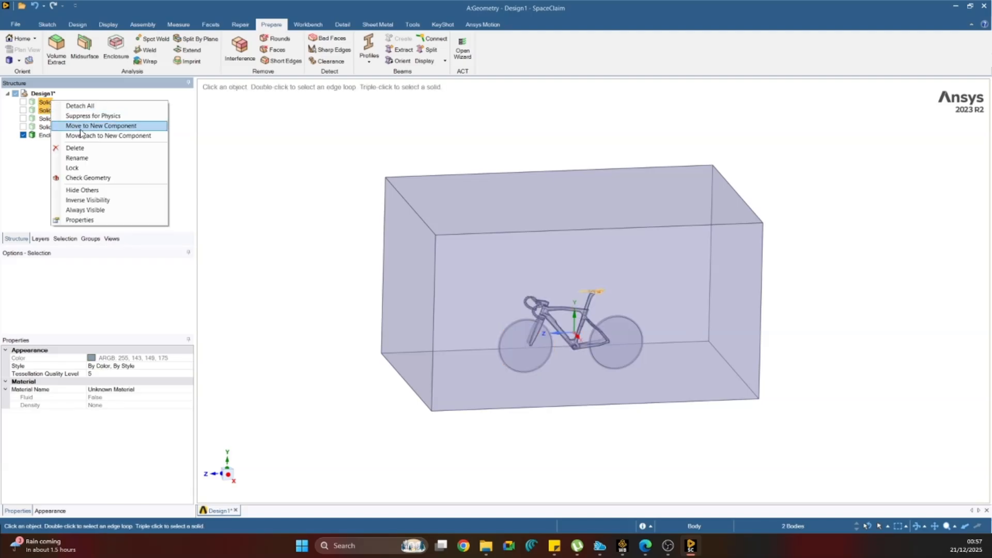
{"action": "left_click", "coordinate": [121, 116]}
Show the front and rear disc wheel bodies inside the enclosure again.
{"action": "left_click", "coordinate": [22, 118]}
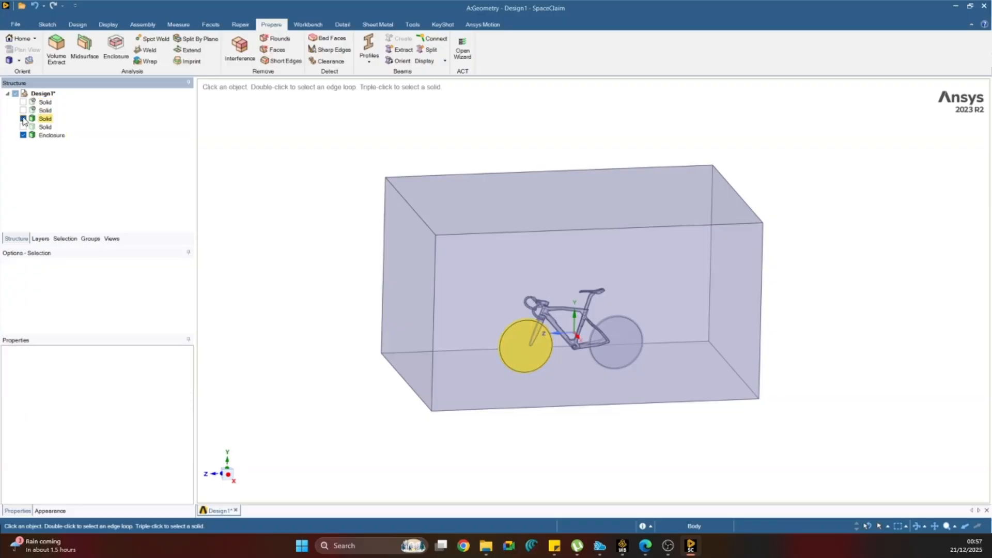
{"action": "left_click", "coordinate": [23, 126]}
{"action": "left_click", "coordinate": [354, 263]}
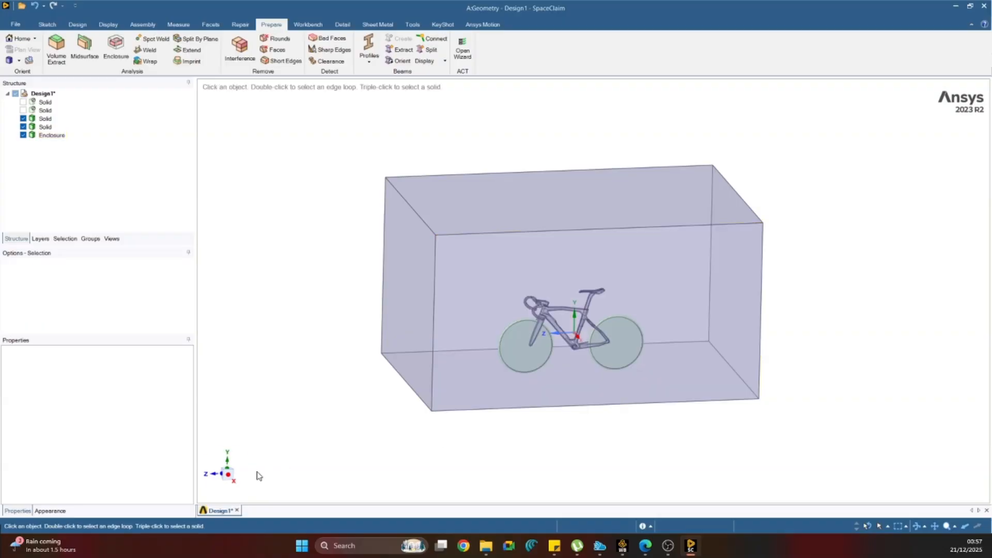
{"action": "middle_click_drag", "start_coordinate": [369, 382], "coordinate": [367, 323]}
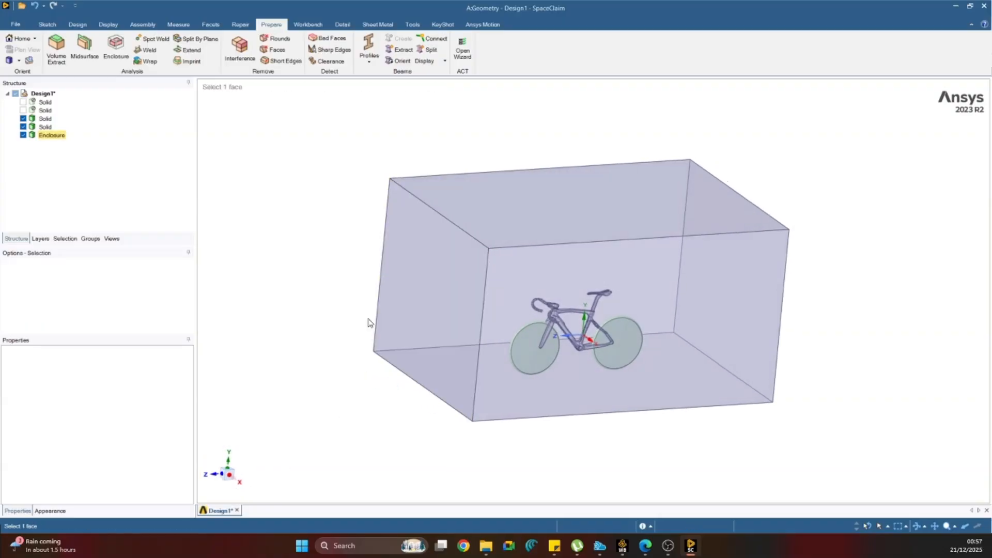
Create a named selection called inlet from the enclosure face ahead of the bicycle's front wheel.
{"action": "left_click", "coordinate": [66, 240]}
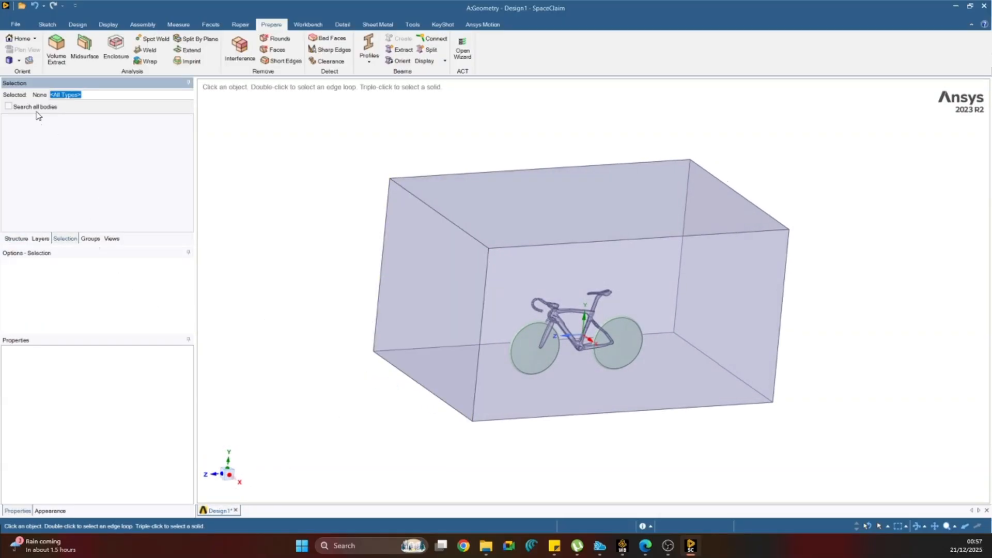
{"action": "left_click", "coordinate": [93, 239]}
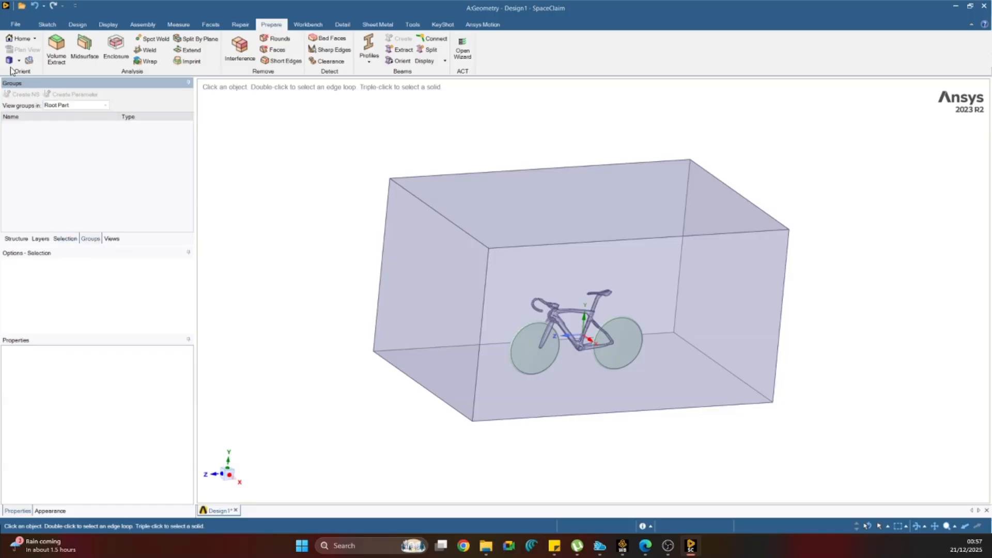
{"action": "left_click", "coordinate": [419, 277]}
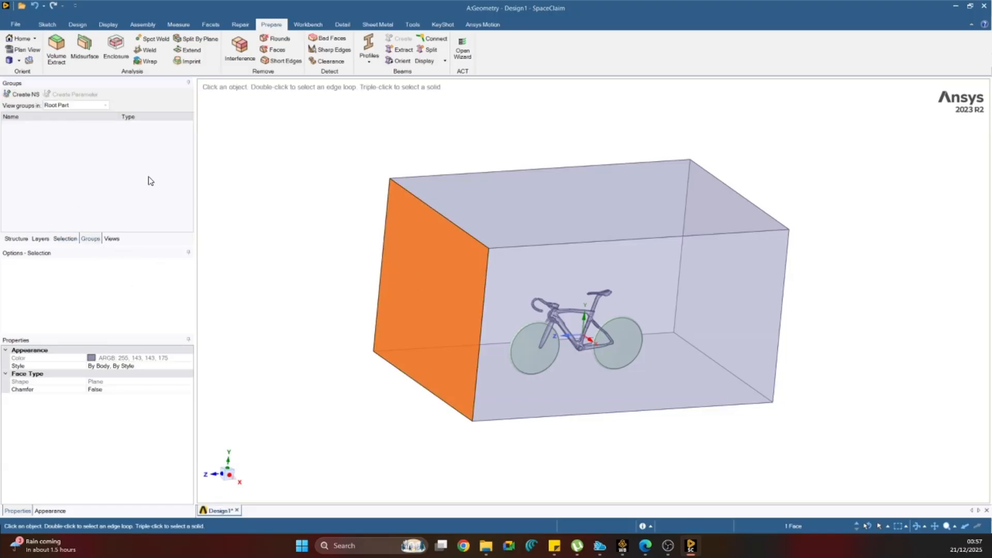
{"action": "left_click", "coordinate": [24, 97]}
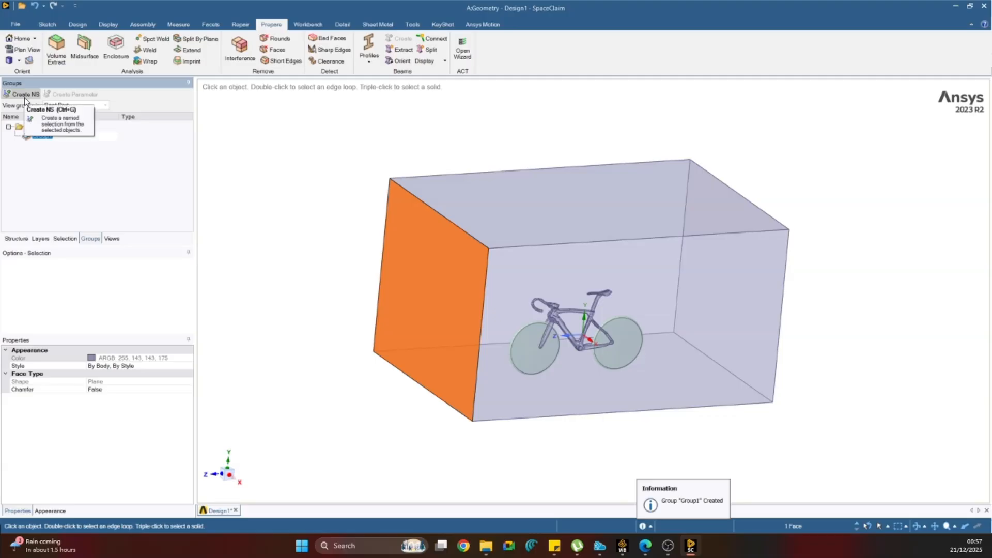
{"action": "type", "text": "IN"}
{"action": "left_click", "coordinate": [367, 236]}
Create a named selection called outlet from the enclosure face behind the bicycle's rear wheel.
{"action": "middle_click_drag", "start_coordinate": [371, 237], "coordinate": [282, 219]}
{"action": "left_click", "coordinate": [624, 255]}
{"action": "left_click", "coordinate": [19, 96]}
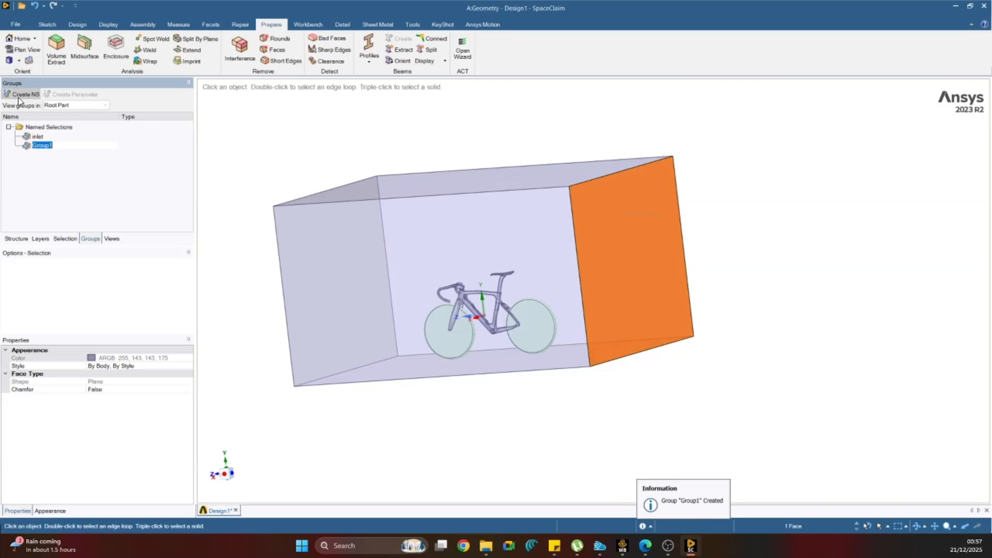
{"action": "type", "text": "outlet"}
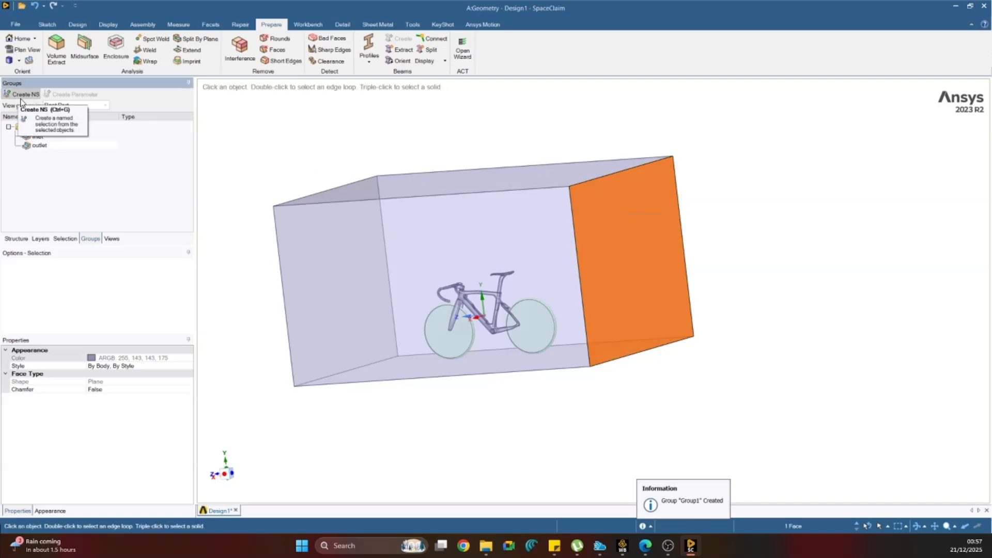
{"action": "key", "text": "Return"}
{"action": "left_click", "coordinate": [354, 155]}
{"action": "middle_click_drag", "start_coordinate": [355, 155], "coordinate": [494, 205]}
{"action": "left_click", "coordinate": [504, 210]}
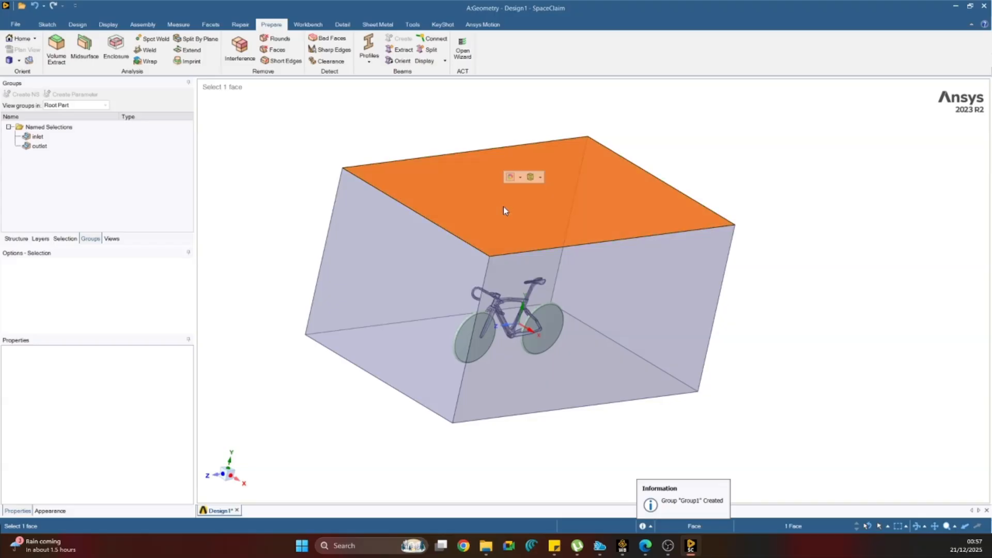
{"action": "left_click", "coordinate": [554, 328], "text": "ctrl"}
{"action": "middle_click_drag", "start_coordinate": [337, 155], "coordinate": [307, 176]}
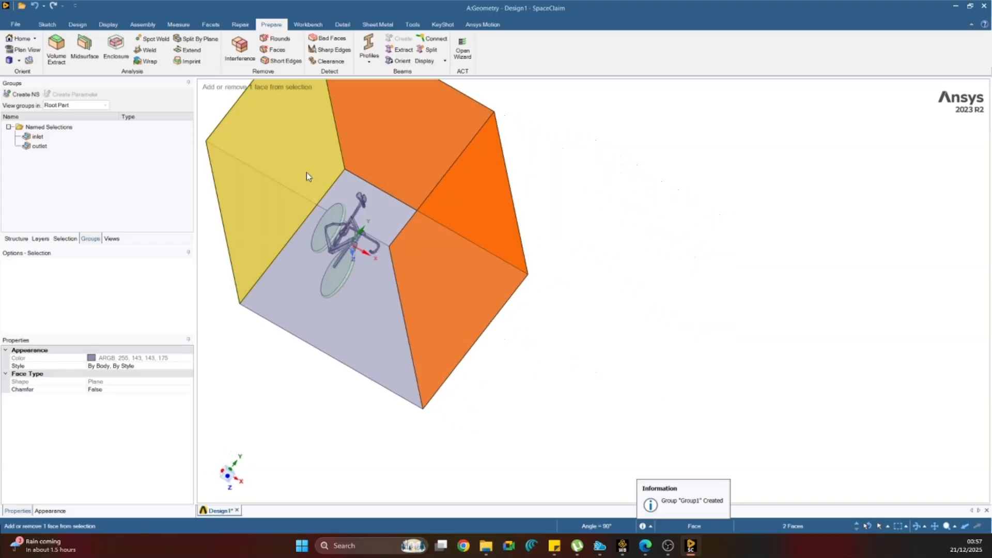
{"action": "left_click", "coordinate": [306, 176], "text": "ctrl"}
{"action": "left_click", "coordinate": [25, 95]}
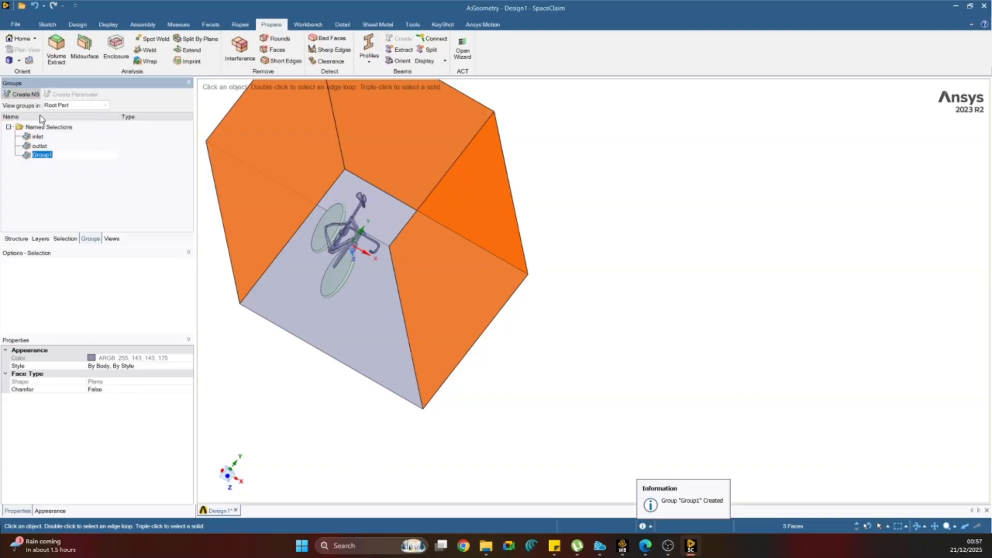
{"action": "left_click", "coordinate": [41, 155]}
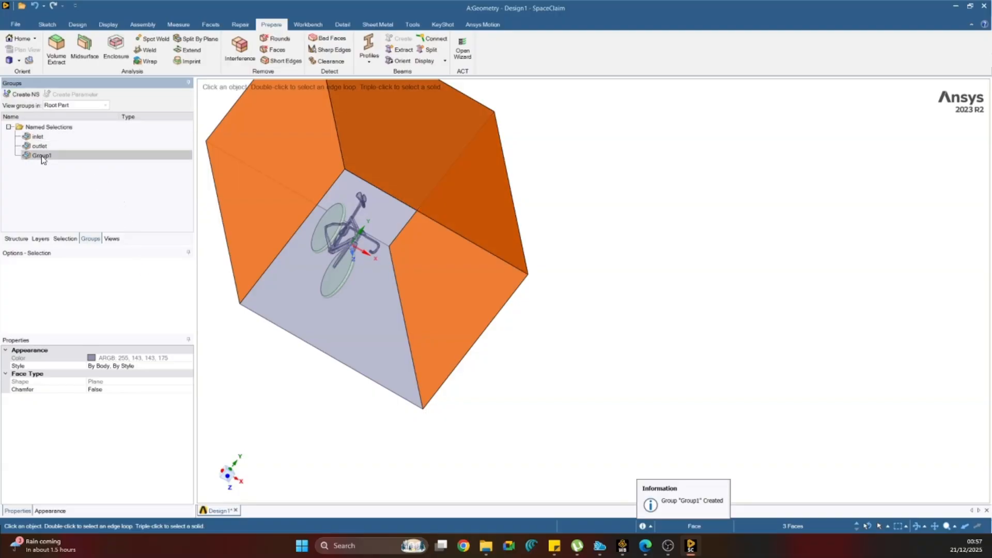
{"action": "key", "text": "Delete"}
Create a named selection called wall from the enclosure's top, bottom and two side faces.
{"action": "middle_click_drag", "start_coordinate": [547, 336], "coordinate": [519, 286]}
{"action": "left_click", "coordinate": [387, 255]}
{"action": "left_click", "coordinate": [519, 286], "text": "ctrl"}
{"action": "key", "text": "h"}
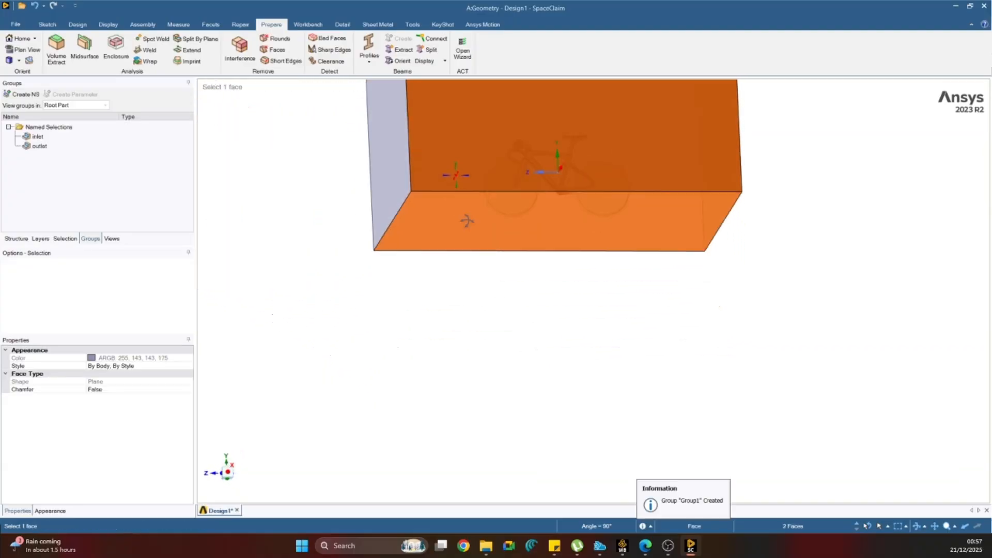
{"action": "scroll", "coordinate": [492, 238], "scroll_direction": "up", "scroll_amount": 3}
{"action": "left_click", "coordinate": [454, 186], "text": "ctrl"}
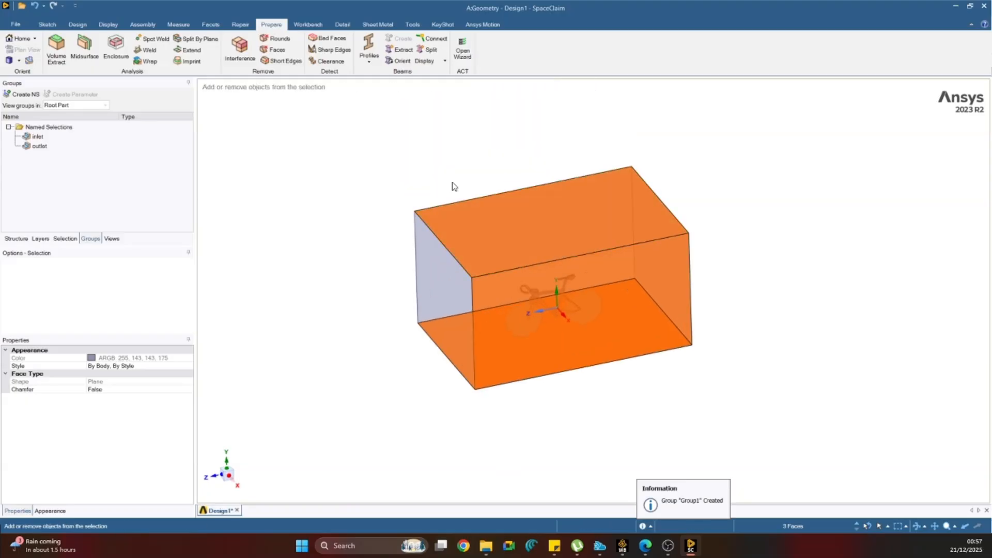
{"action": "middle_click_drag", "start_coordinate": [455, 186], "coordinate": [513, 215]}
{"action": "left_click", "coordinate": [513, 215], "text": "ctrl"}
{"action": "middle_click_drag", "start_coordinate": [429, 228], "coordinate": [578, 340]}
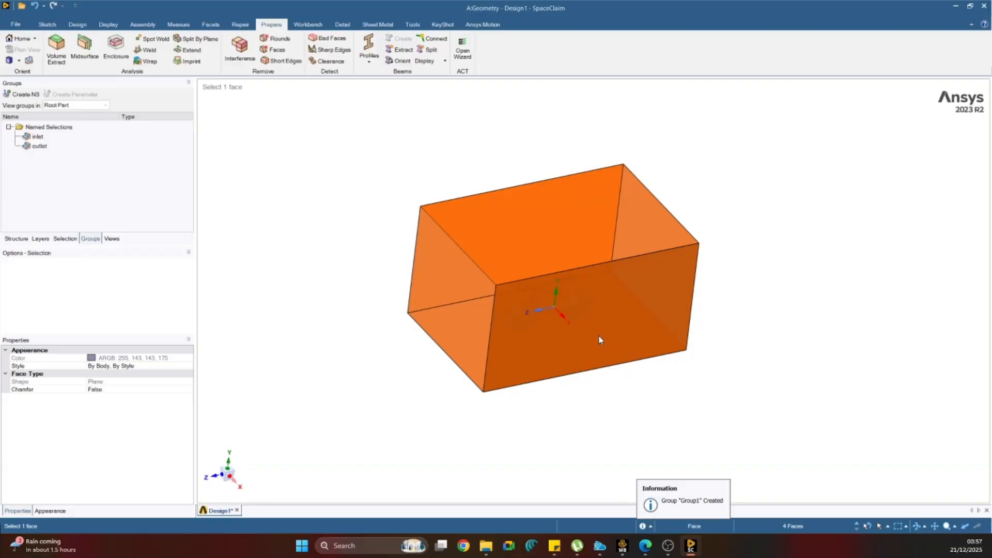
{"action": "left_click", "coordinate": [20, 94]}
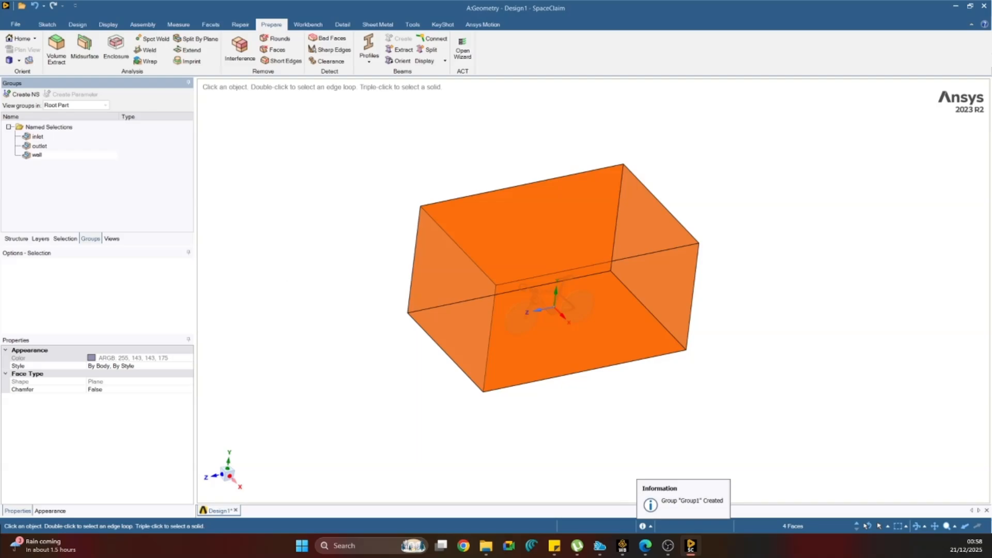
{"action": "left_click", "coordinate": [323, 288]}
Hide the enclosure's outer faces belonging to the inlet, outlet and wall groups.
{"action": "left_click", "coordinate": [37, 136]}
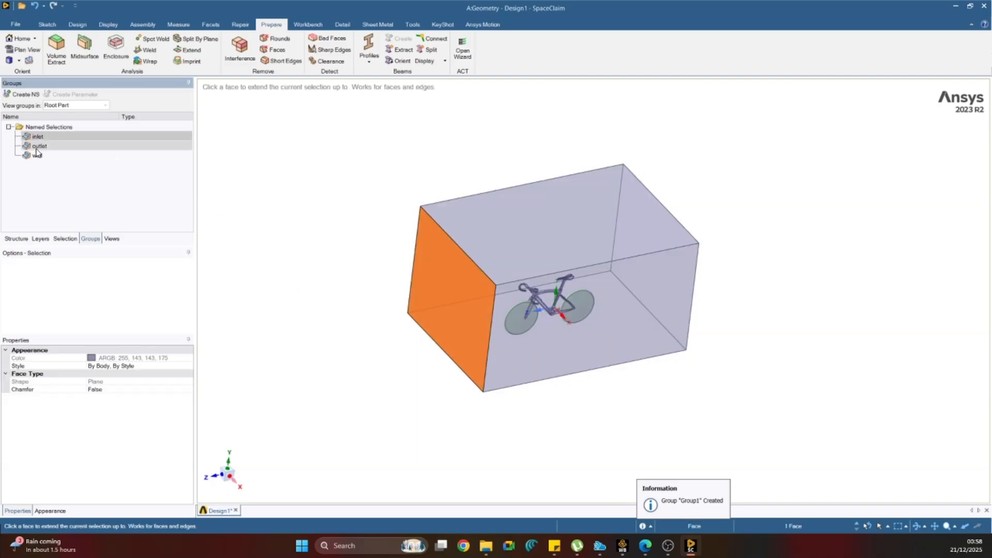
{"action": "left_click", "coordinate": [39, 156], "text": "shift"}
{"action": "right_click", "coordinate": [39, 156]}
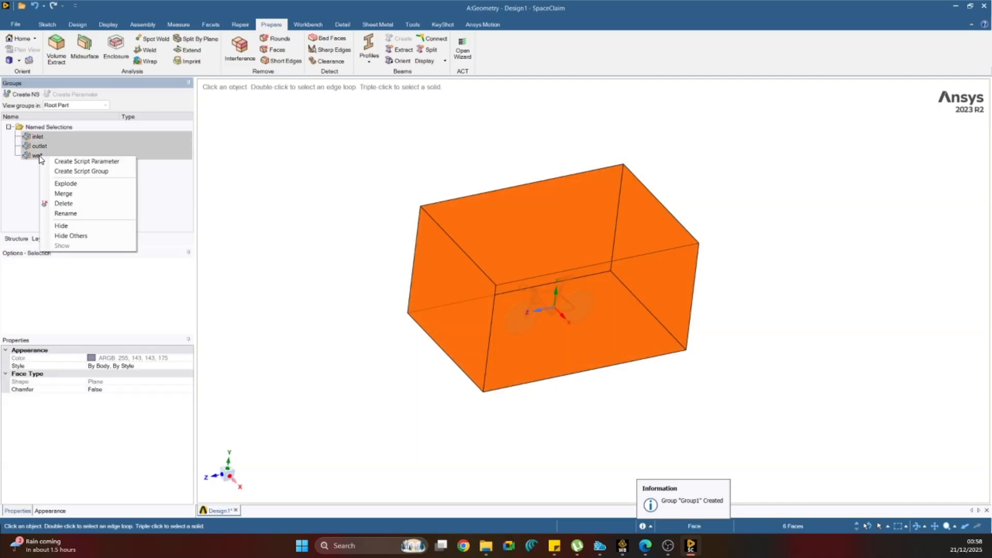
{"action": "left_click", "coordinate": [86, 228]}
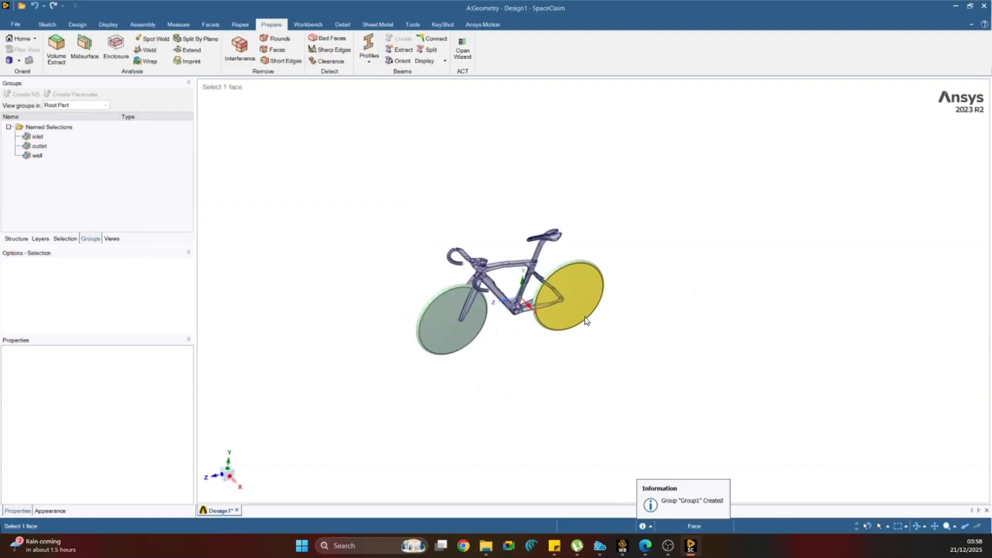
Create a named selection called interface_1_1 from the front disc wheel's two side faces and rim face.
{"action": "middle_click_drag", "start_coordinate": [461, 309], "coordinate": [373, 309]}
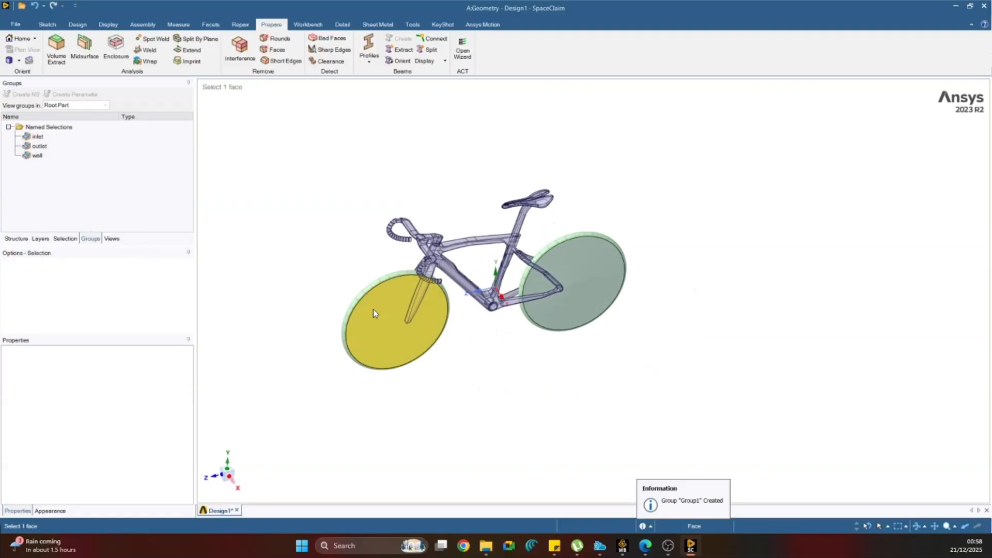
{"action": "scroll", "coordinate": [373, 309], "scroll_direction": "up", "scroll_amount": 5}
{"action": "left_click", "coordinate": [373, 309]}
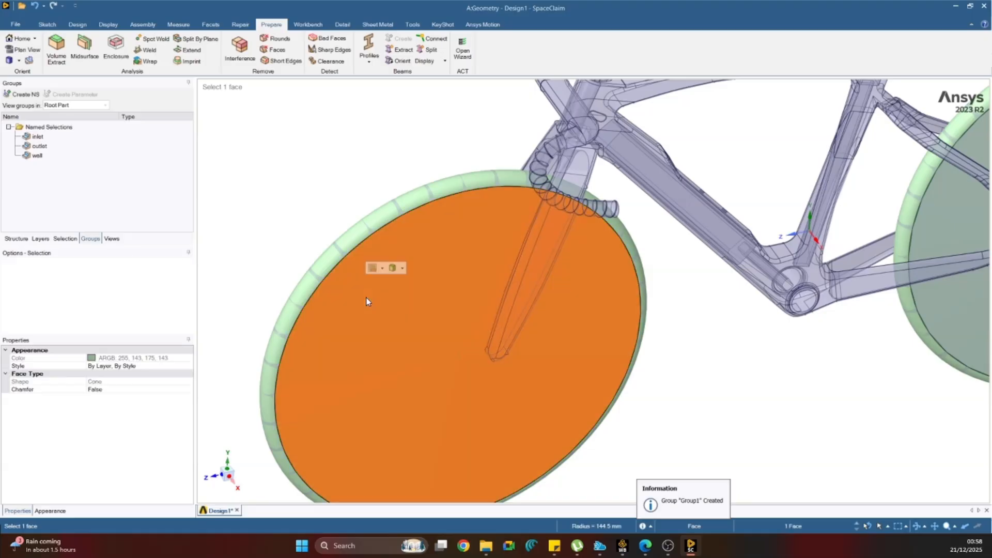
{"action": "left_click", "coordinate": [339, 262], "text": "ctrl"}
{"action": "middle_click_drag", "start_coordinate": [291, 222], "coordinate": [341, 256]}
{"action": "left_click", "coordinate": [293, 242], "text": "ctrl"}
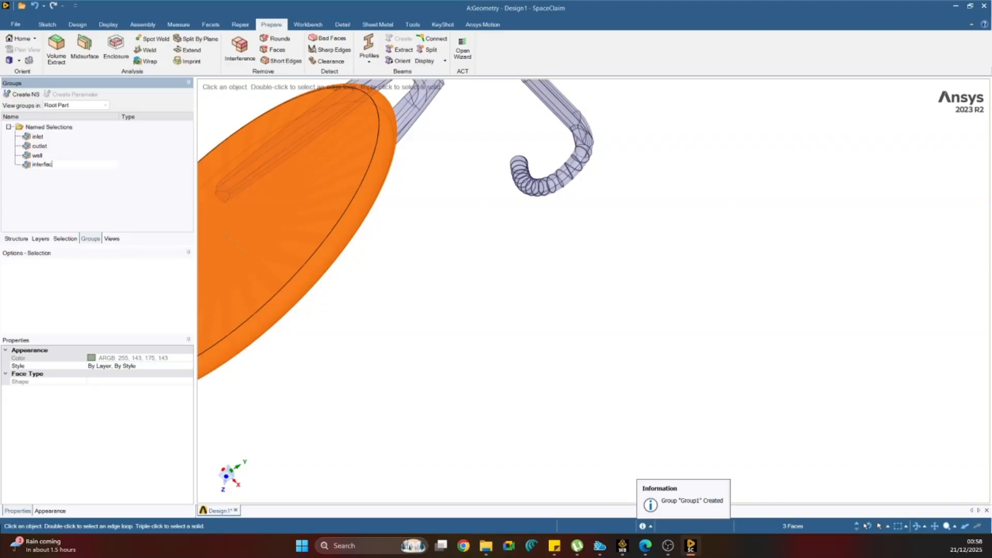
{"action": "type", "text": "e_1_1"}
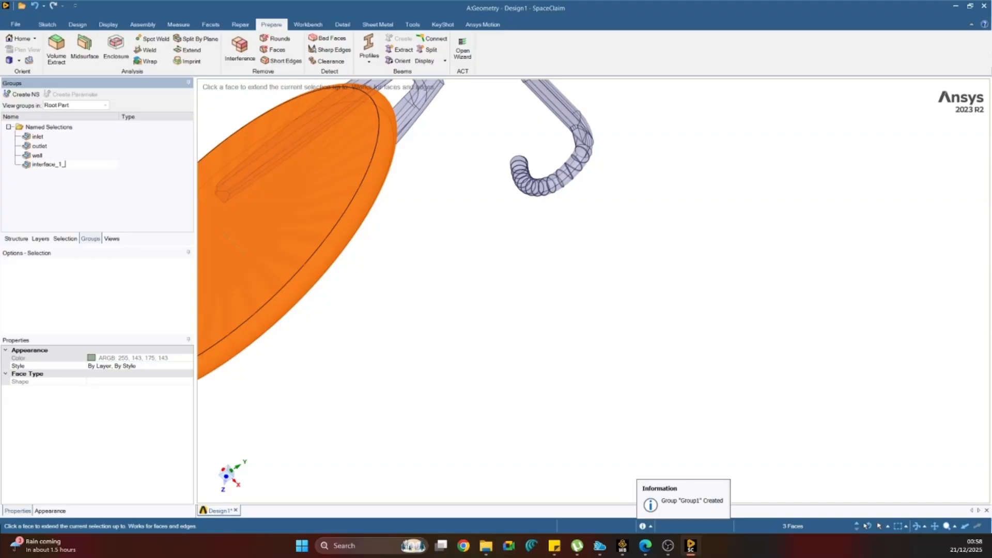
{"action": "key", "text": "Return"}
Hide the front wheel faces of the interface_1_1 group to expose the enclosure's cavity faces behind them.
{"action": "left_click", "coordinate": [472, 348]}
{"action": "scroll", "coordinate": [472, 348], "scroll_direction": "down", "scroll_amount": 5}
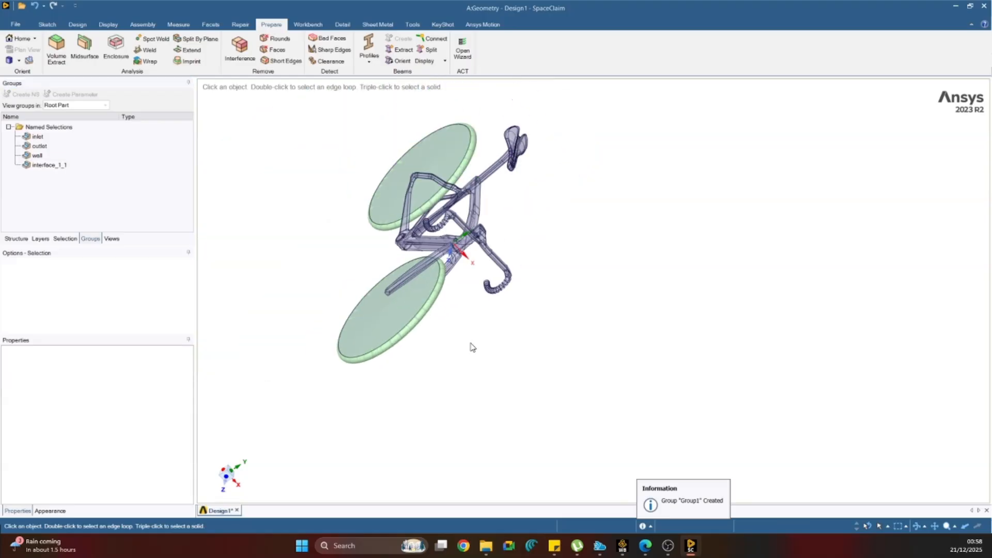
{"action": "middle_click_drag", "start_coordinate": [472, 348], "coordinate": [361, 308]}
{"action": "right_click", "coordinate": [54, 165]}
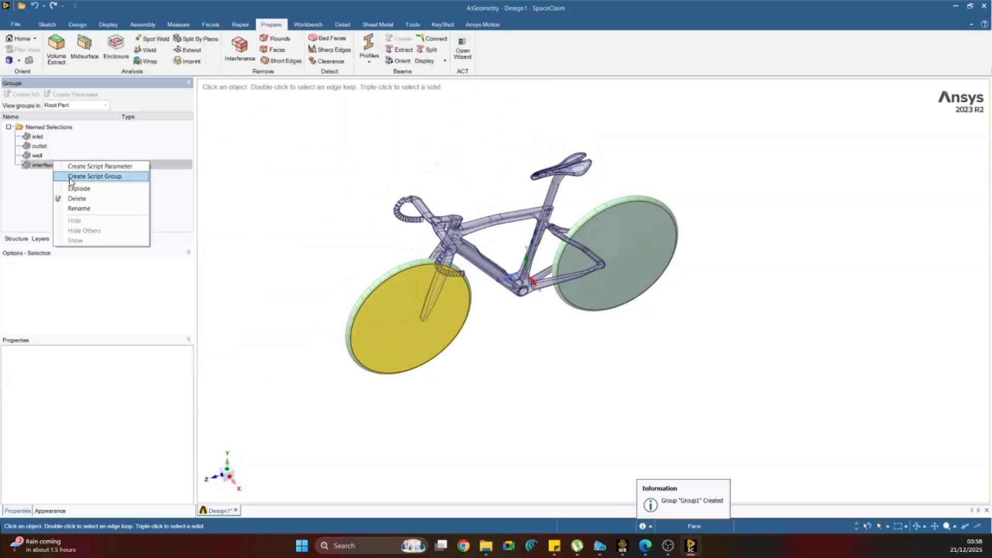
{"action": "left_click", "coordinate": [244, 192]}
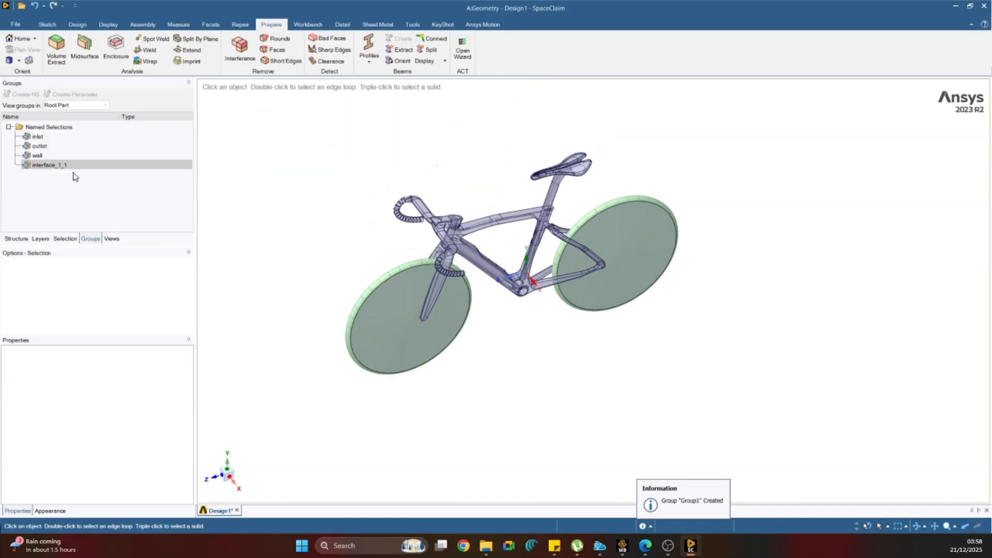
{"action": "left_click", "coordinate": [54, 166]}
{"action": "right_click", "coordinate": [54, 166]}
{"action": "left_click", "coordinate": [85, 218]}
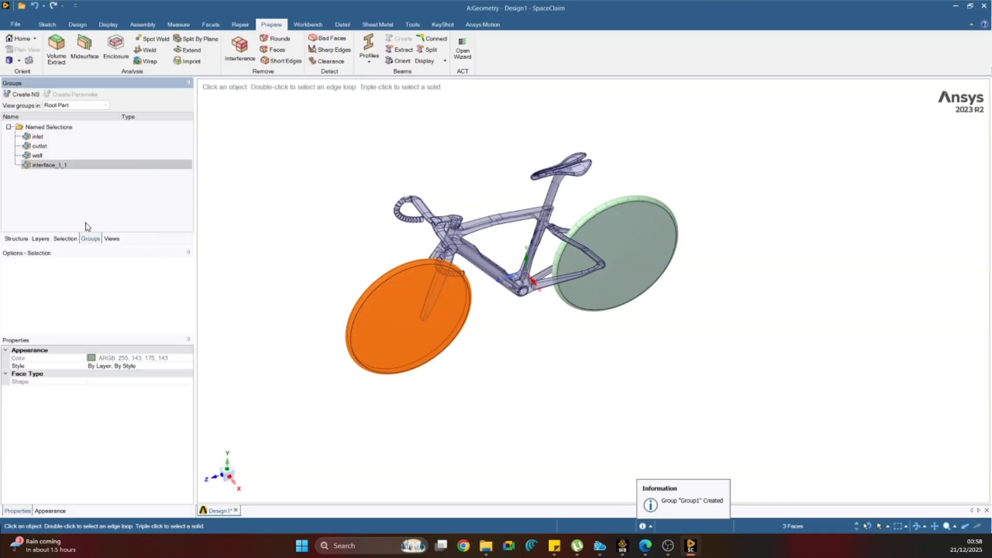
{"action": "right_click", "coordinate": [54, 163]}
{"action": "left_click", "coordinate": [77, 221]}
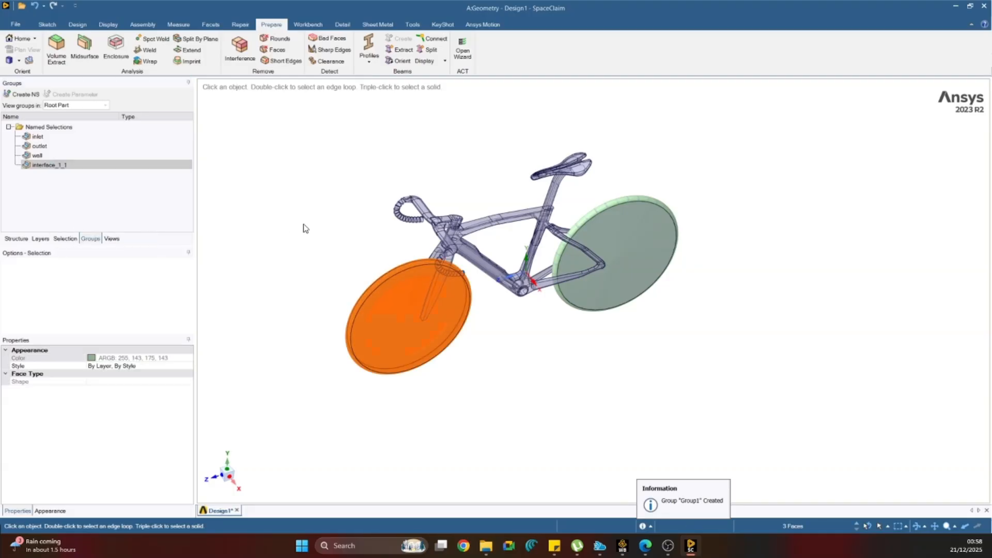
{"action": "left_click", "coordinate": [303, 225]}
Create a named selection called interface_1_2 from the three enclosure cavity faces surrounding the front wheel.
{"action": "scroll", "coordinate": [332, 305], "scroll_direction": "up", "scroll_amount": 5}
{"action": "left_click", "coordinate": [444, 334]}
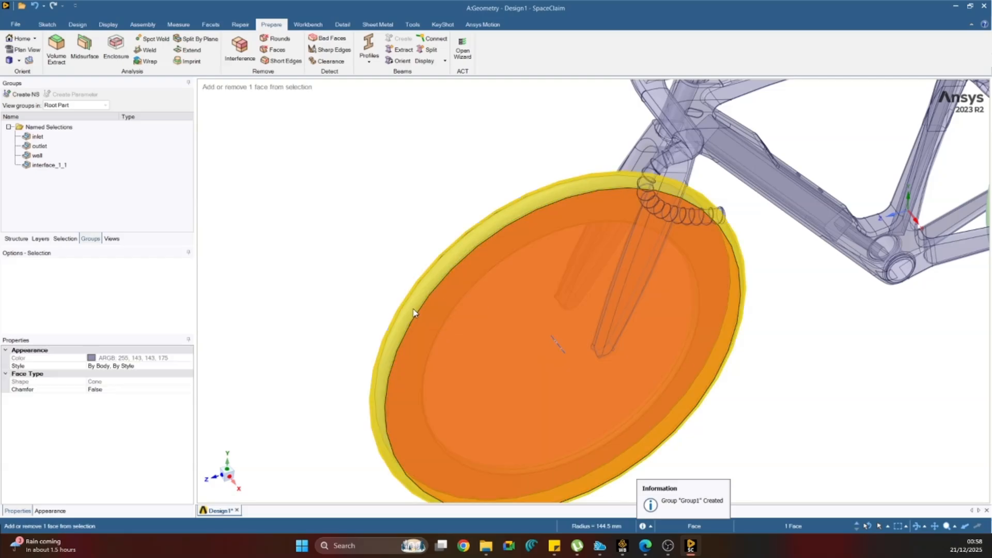
{"action": "middle_click_drag", "start_coordinate": [336, 257], "coordinate": [412, 291]}
{"action": "left_click", "coordinate": [411, 292], "text": "ctrl"}
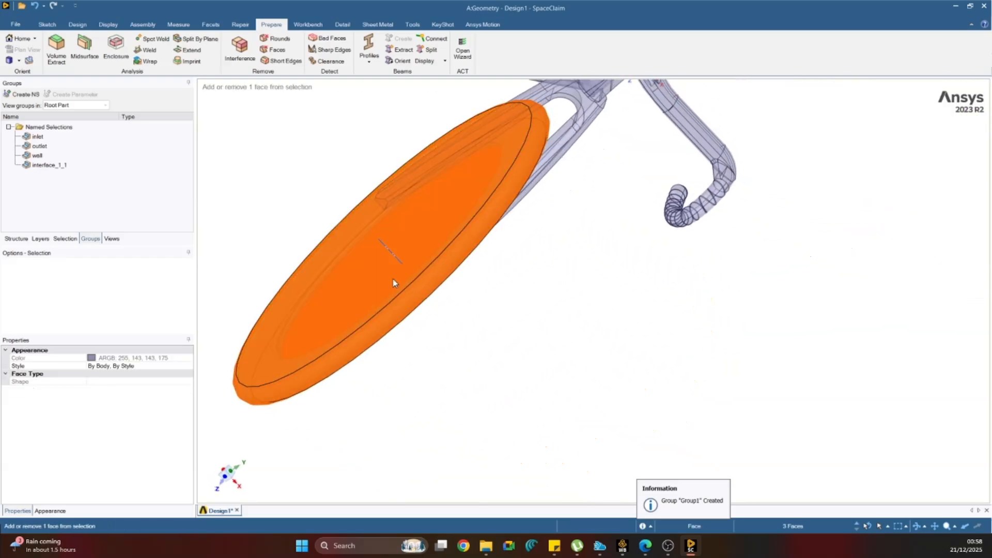
{"action": "left_click", "coordinate": [31, 94]}
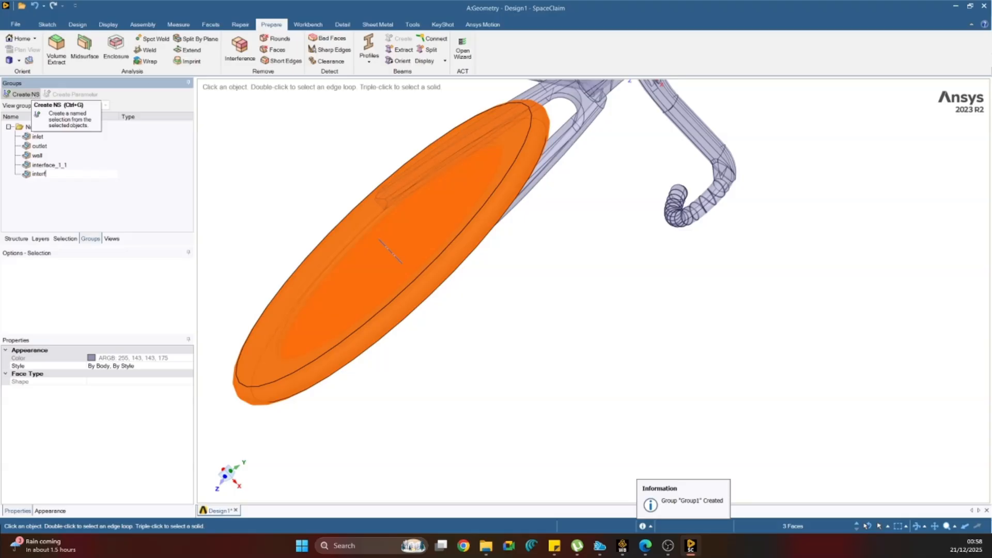
{"action": "type", "text": "interface_1_2"}
{"action": "left_click", "coordinate": [283, 158]}
Examine the faces of the interface_1_2 and wall groups and the remaining geometry around the front wheel.
{"action": "scroll", "coordinate": [286, 162], "scroll_direction": "down", "scroll_amount": 5}
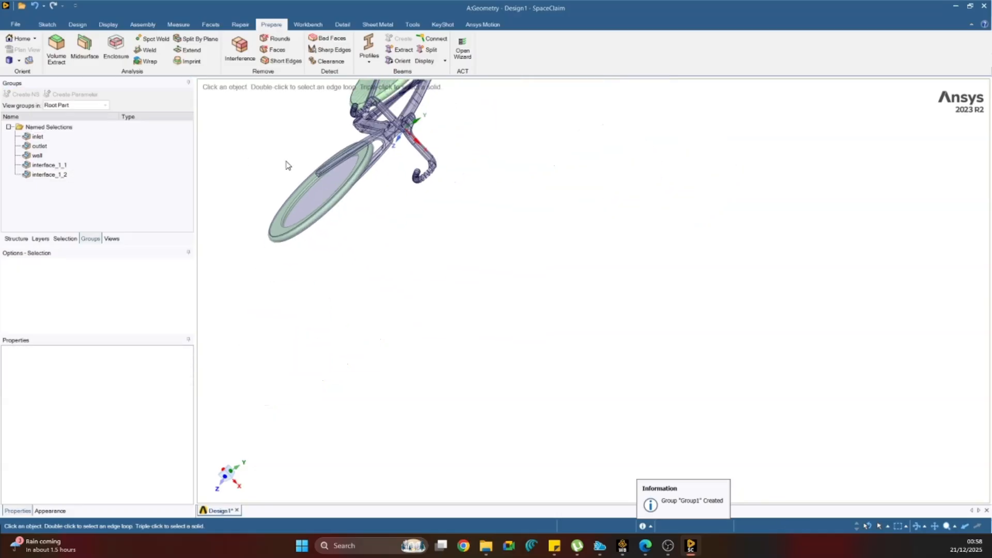
{"action": "right_click", "coordinate": [58, 175]}
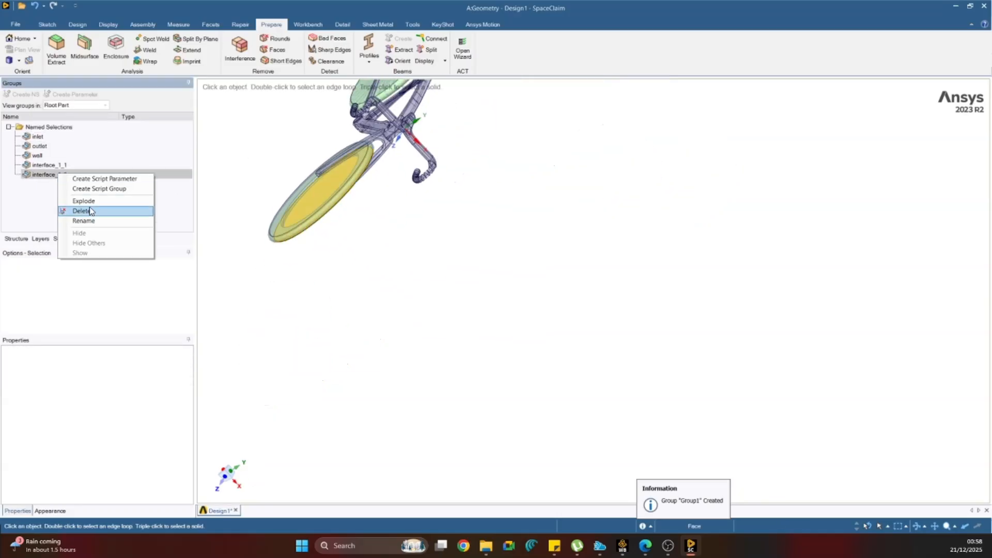
{"action": "left_click", "coordinate": [249, 151]}
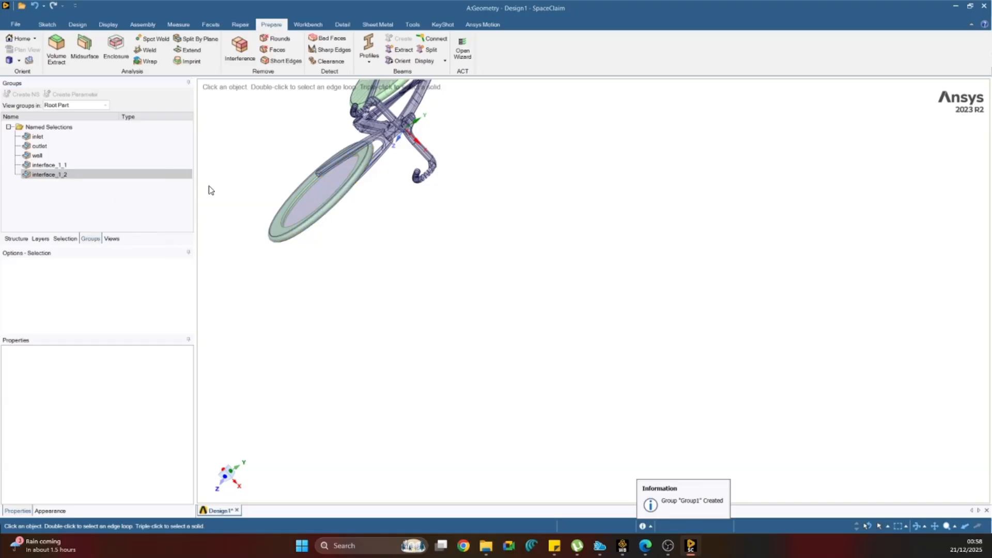
{"action": "right_click", "coordinate": [56, 178]}
{"action": "left_click", "coordinate": [176, 156]}
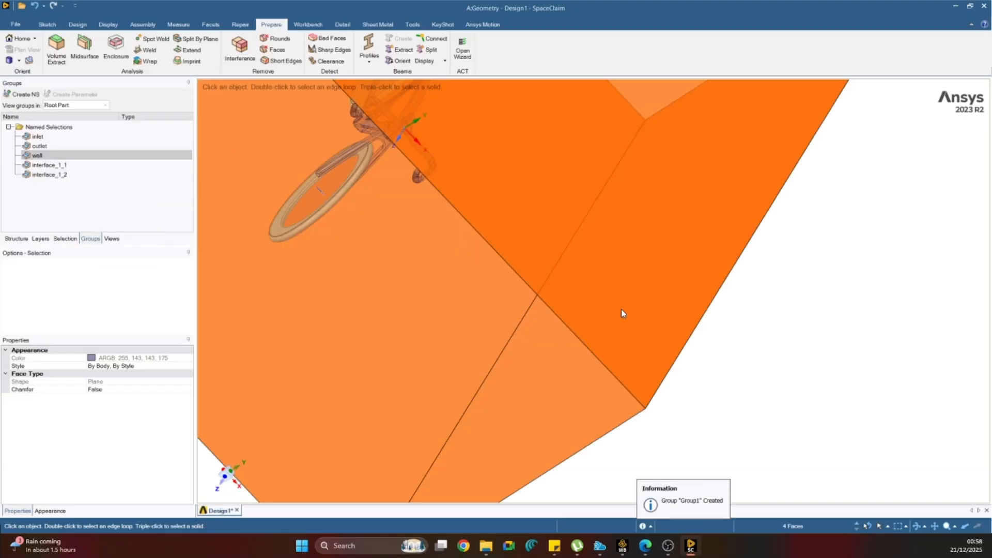
{"action": "scroll", "coordinate": [621, 310], "scroll_direction": "down", "scroll_amount": 5}
{"action": "left_click", "coordinate": [804, 342]}
{"action": "right_click", "coordinate": [51, 177]}
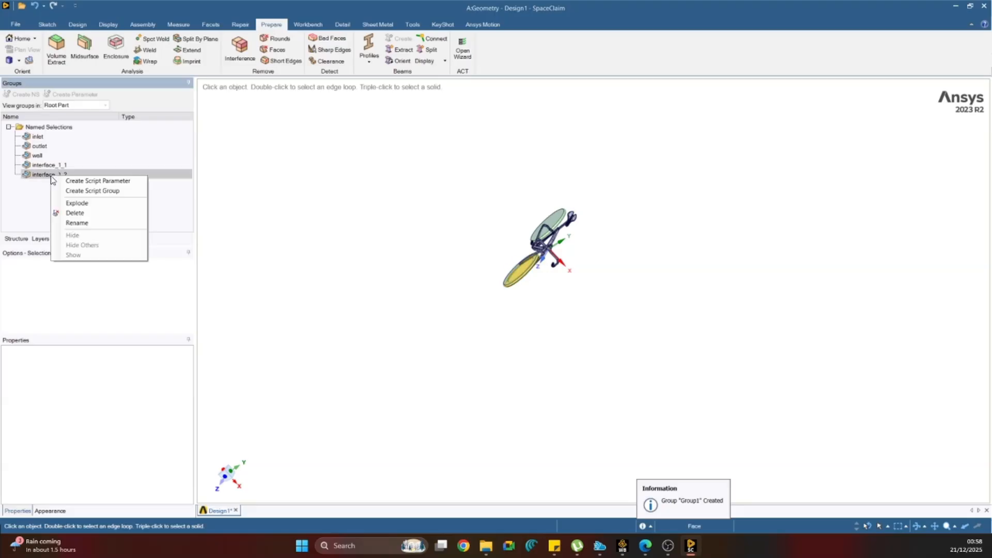
{"action": "left_click", "coordinate": [289, 193]}
{"action": "middle_click_drag", "start_coordinate": [436, 230], "coordinate": [496, 257]}
{"action": "scroll", "coordinate": [592, 281], "scroll_direction": "up", "scroll_amount": 4}
{"action": "middle_click_drag", "start_coordinate": [506, 298], "coordinate": [514, 295]}
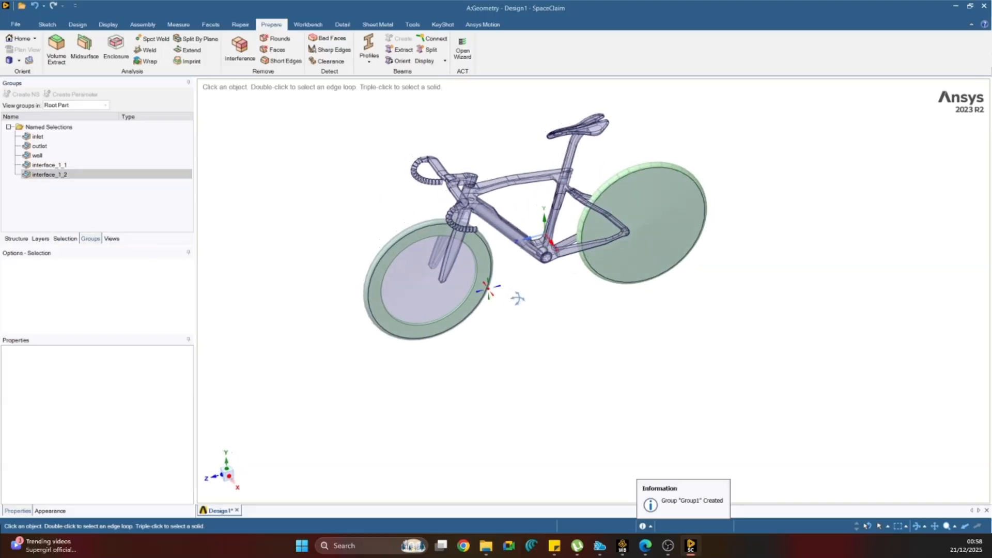
Compare the faces assigned to the interface_1_1 and interface_1_2 groups at the front wheel.
{"action": "right_click", "coordinate": [54, 174]}
{"action": "left_click", "coordinate": [303, 192]}
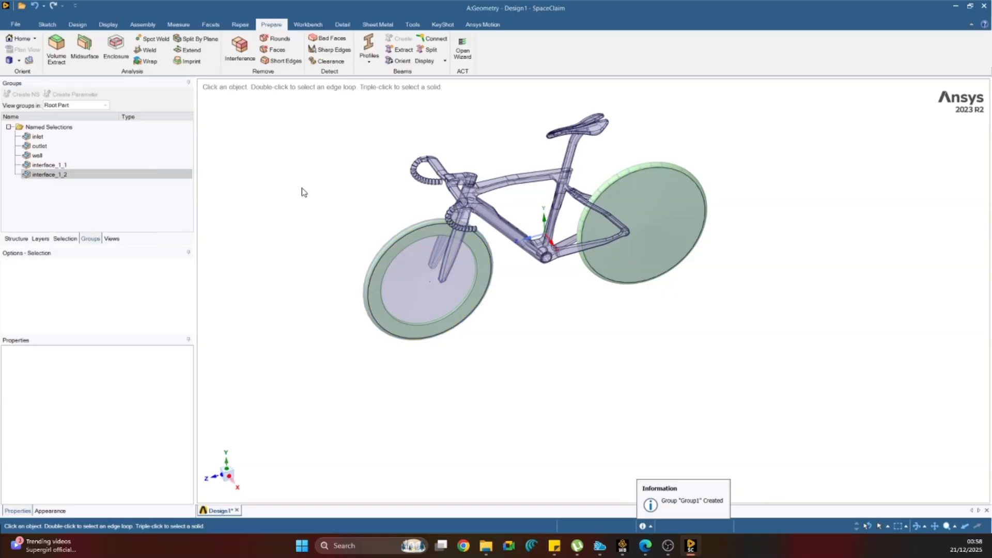
{"action": "right_click", "coordinate": [55, 175]}
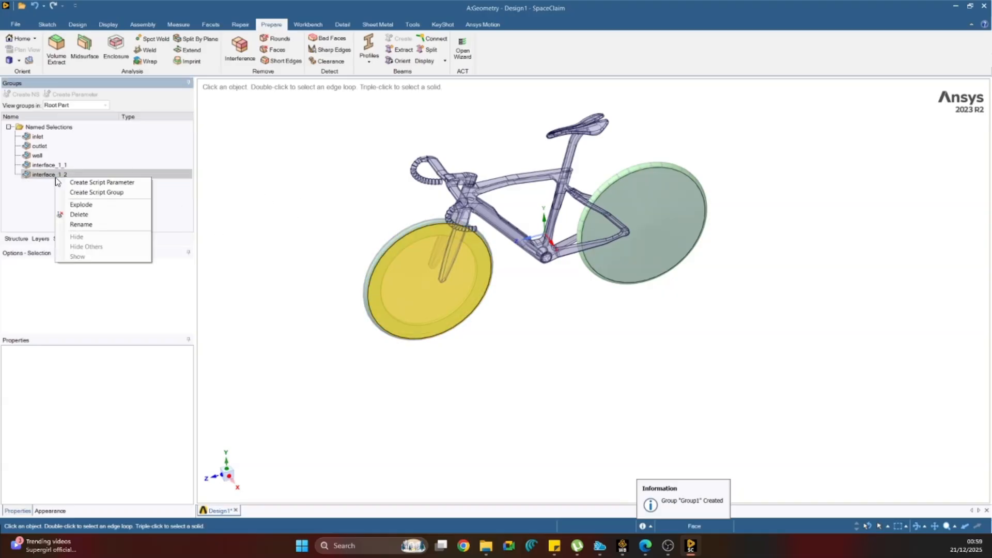
{"action": "left_click", "coordinate": [290, 199]}
{"action": "scroll", "coordinate": [662, 258], "scroll_direction": "up", "scroll_amount": 3}
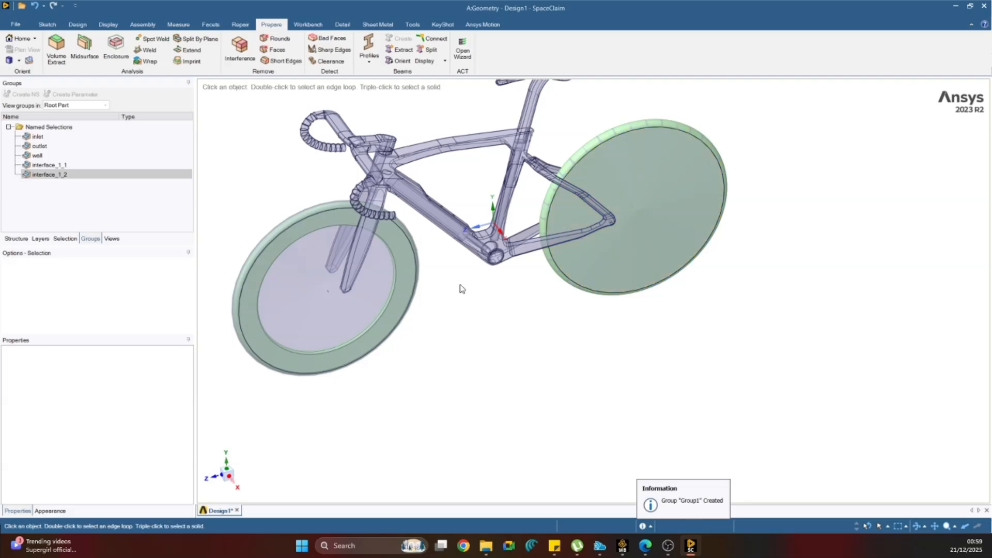
{"action": "middle_click_drag", "start_coordinate": [469, 310], "coordinate": [476, 298]}
{"action": "right_click", "coordinate": [42, 175]}
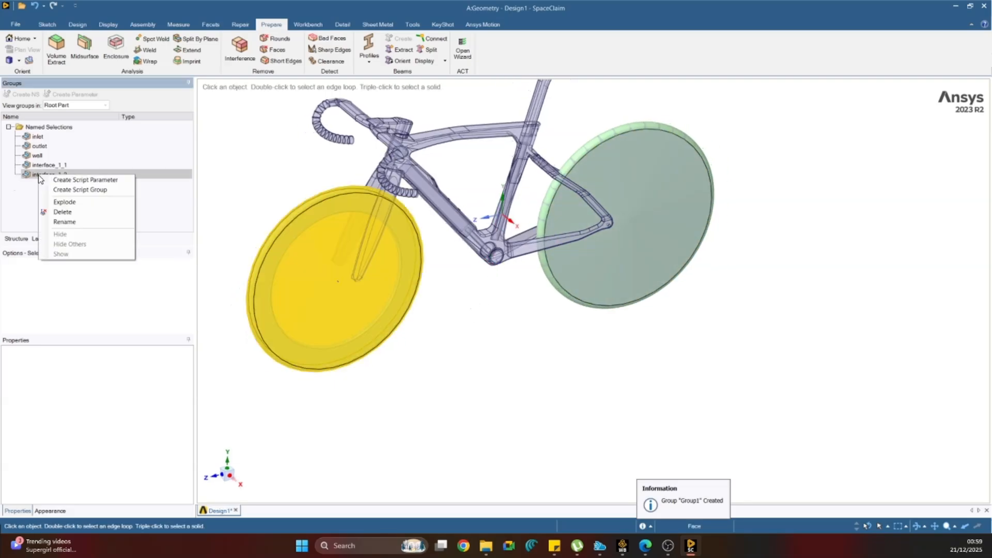
{"action": "left_click", "coordinate": [50, 165]}
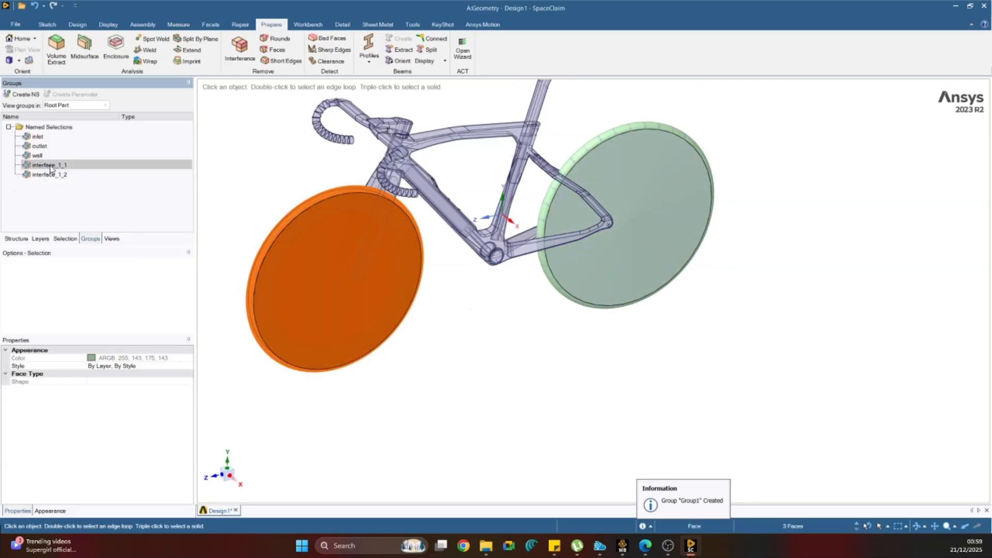
{"action": "left_click", "coordinate": [236, 168]}
{"action": "right_click", "coordinate": [61, 172]}
{"action": "left_click", "coordinate": [292, 173]}
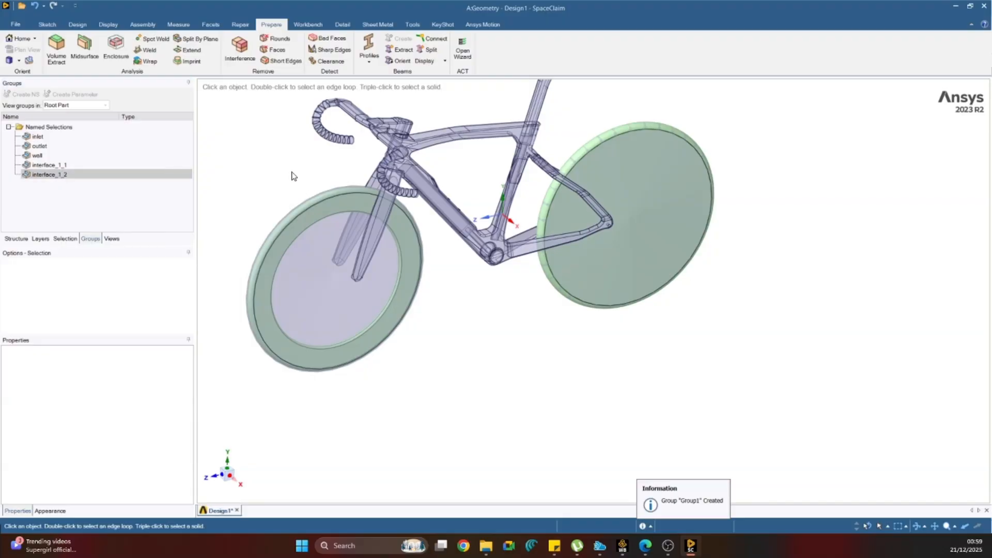
Create a named selection called interface_2_2 from the rear disc wheel's two side faces and rim face.
{"action": "left_click", "coordinate": [651, 188]}
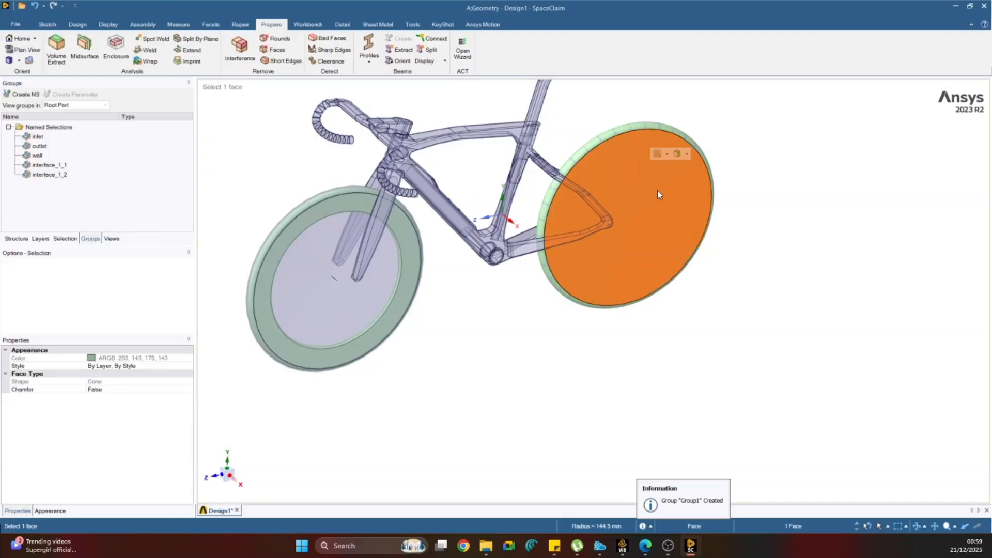
{"action": "scroll", "coordinate": [605, 139], "scroll_direction": "up", "scroll_amount": 5}
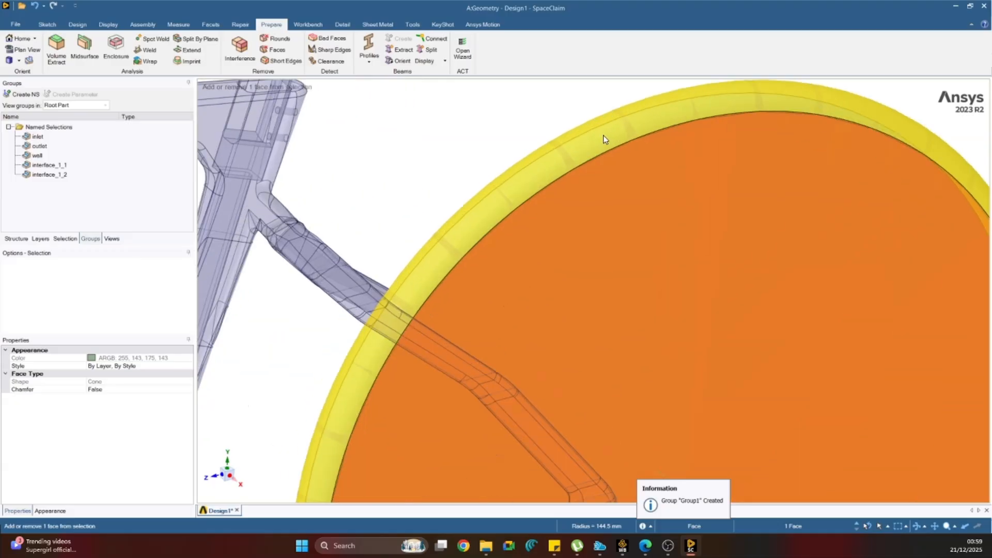
{"action": "left_click", "coordinate": [584, 140], "text": "ctrl"}
{"action": "middle_click_drag", "start_coordinate": [582, 140], "coordinate": [455, 270]}
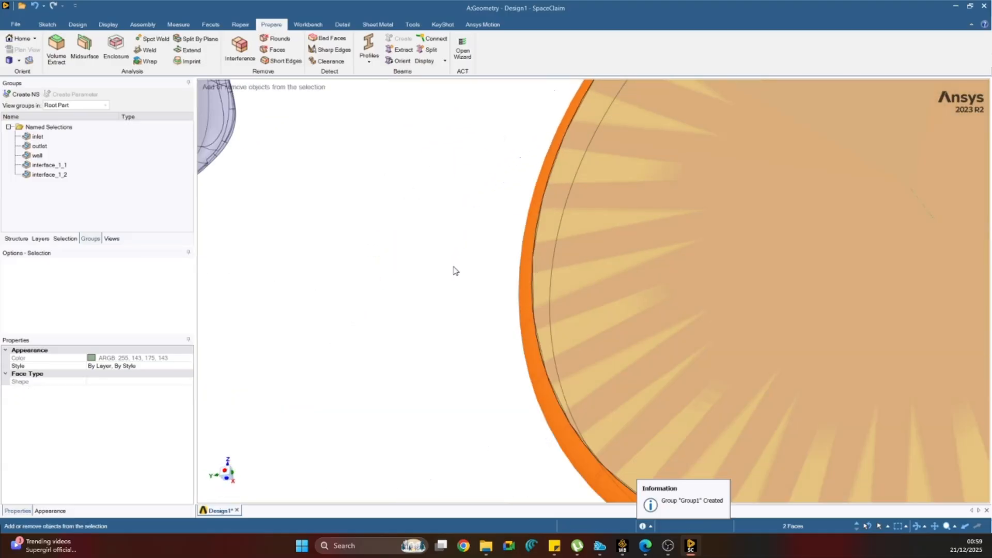
{"action": "left_click", "coordinate": [593, 221], "text": "ctrl"}
{"action": "right_click", "coordinate": [593, 220]}
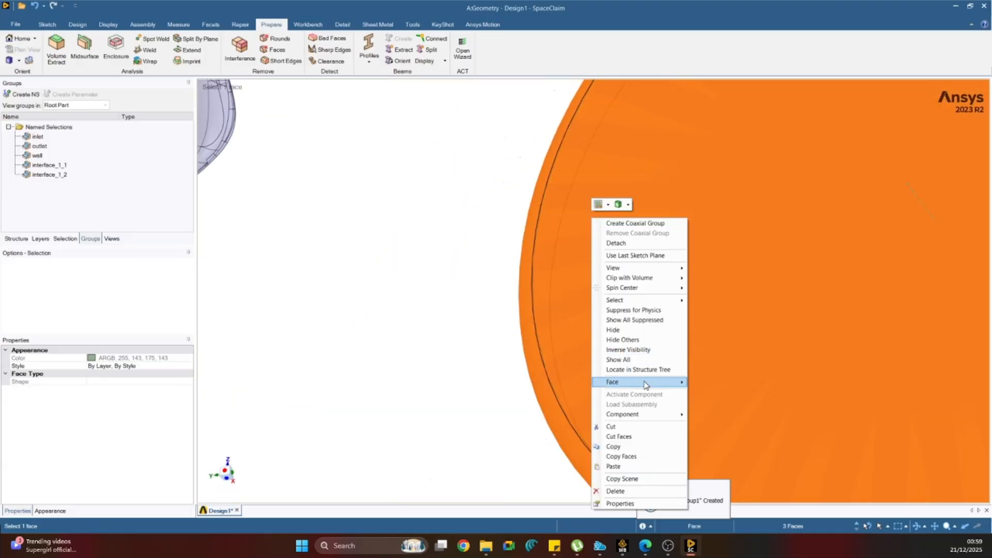
{"action": "mouse_move", "coordinate": [651, 386]}
{"action": "left_click", "coordinate": [23, 94]}
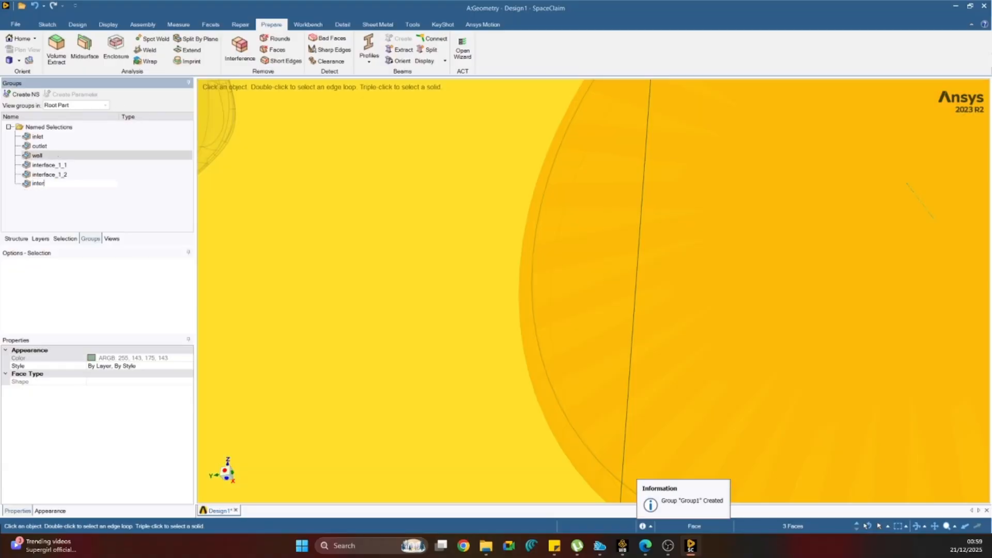
{"action": "type", "text": "interface_2_2"}
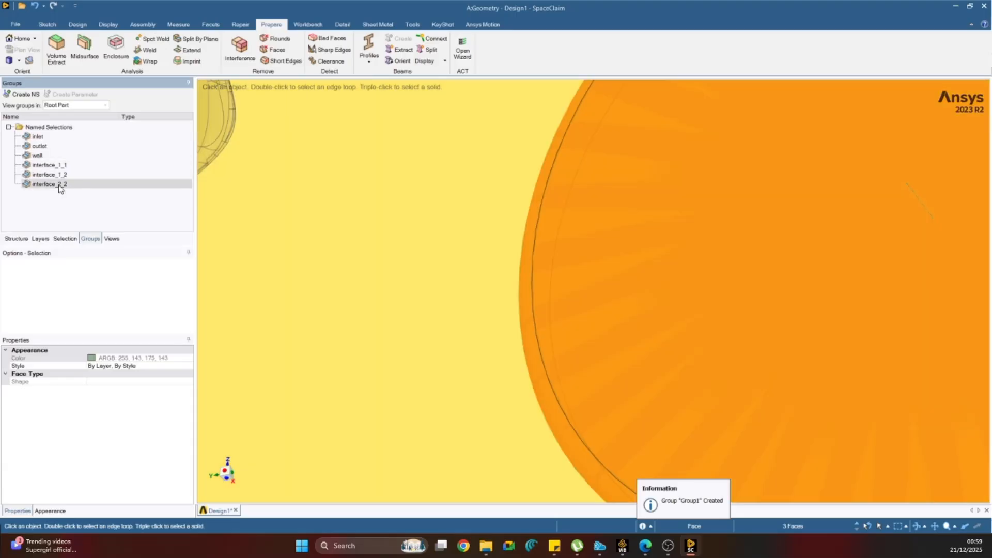
Rename the rear disc wheel's face group as interface_2_1.
{"action": "right_click", "coordinate": [57, 185]}
{"action": "left_click", "coordinate": [85, 231]}
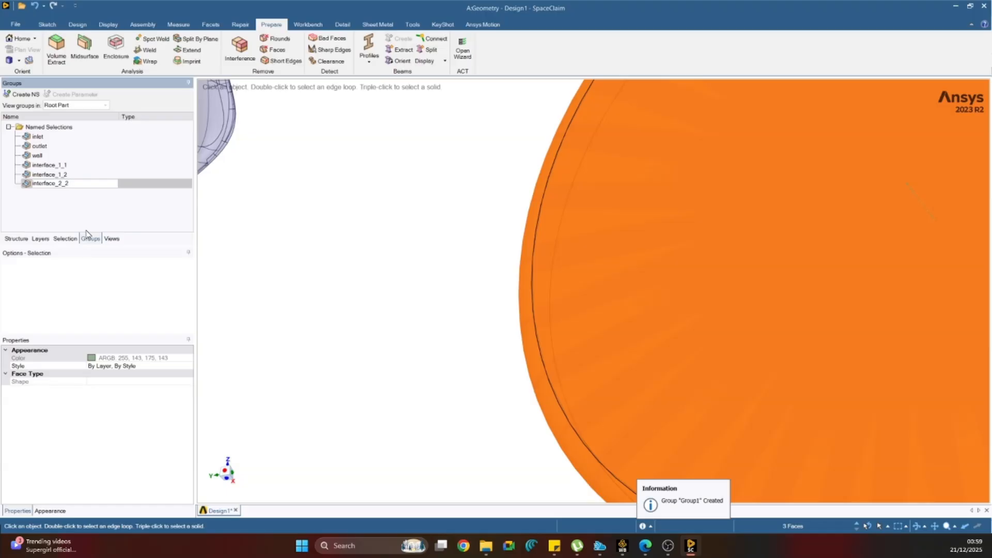
{"action": "left_click", "coordinate": [378, 232]}
{"action": "scroll", "coordinate": [378, 232], "scroll_direction": "down", "scroll_amount": 5}
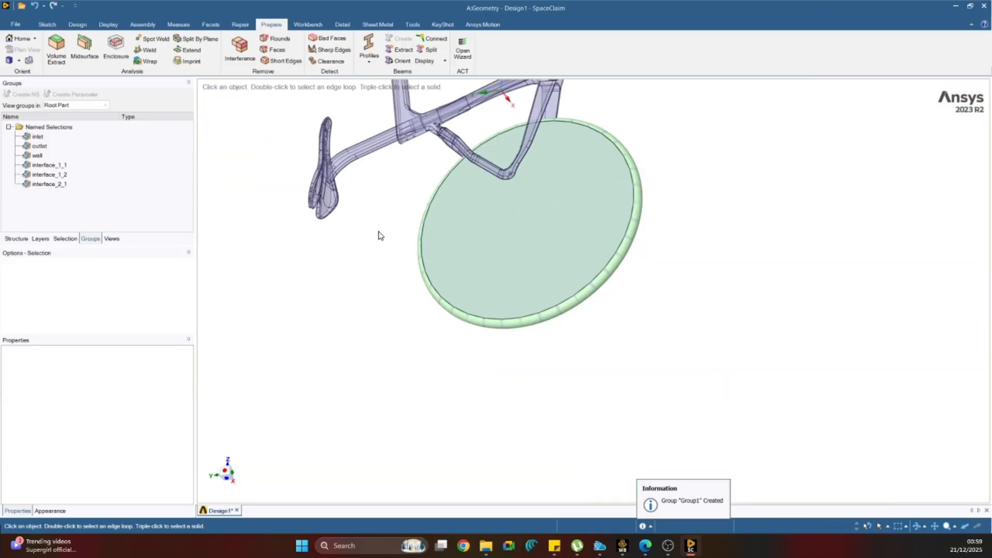
Check which faces the interface_2_1 and interface_1_2 groups contain on the bicycle.
{"action": "right_click", "coordinate": [57, 187]}
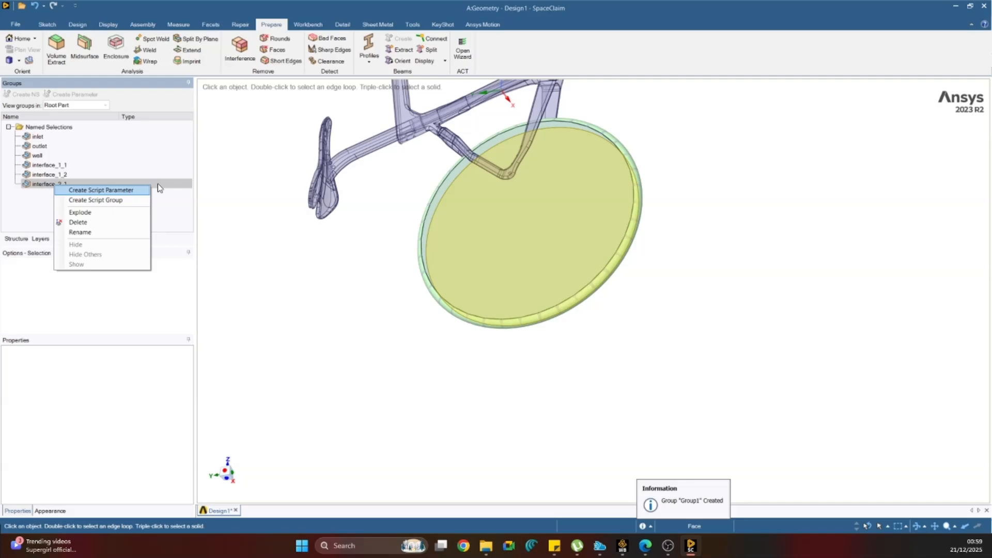
{"action": "left_click", "coordinate": [273, 215]}
{"action": "right_click", "coordinate": [43, 174]}
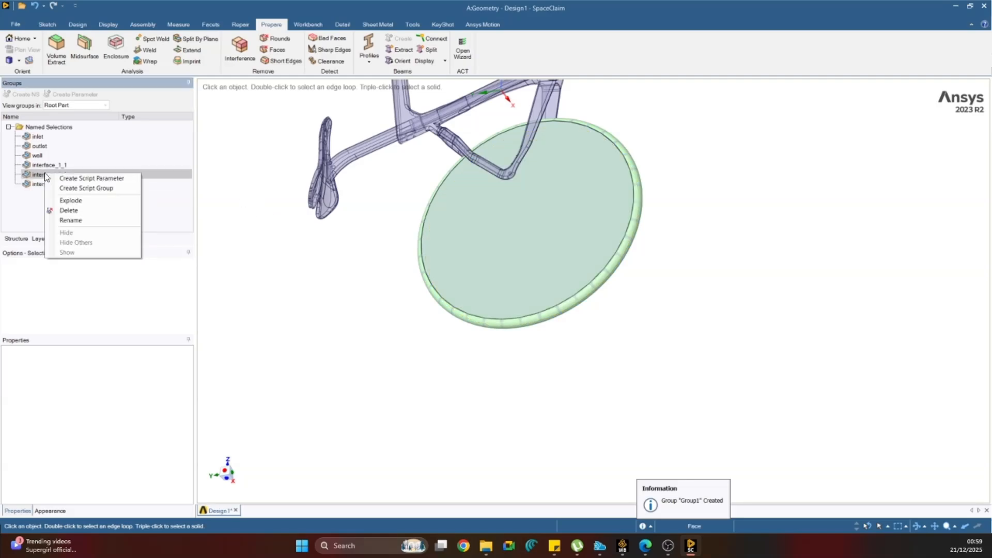
{"action": "left_click", "coordinate": [256, 266]}
{"action": "scroll", "coordinate": [315, 300], "scroll_direction": "down", "scroll_amount": 4}
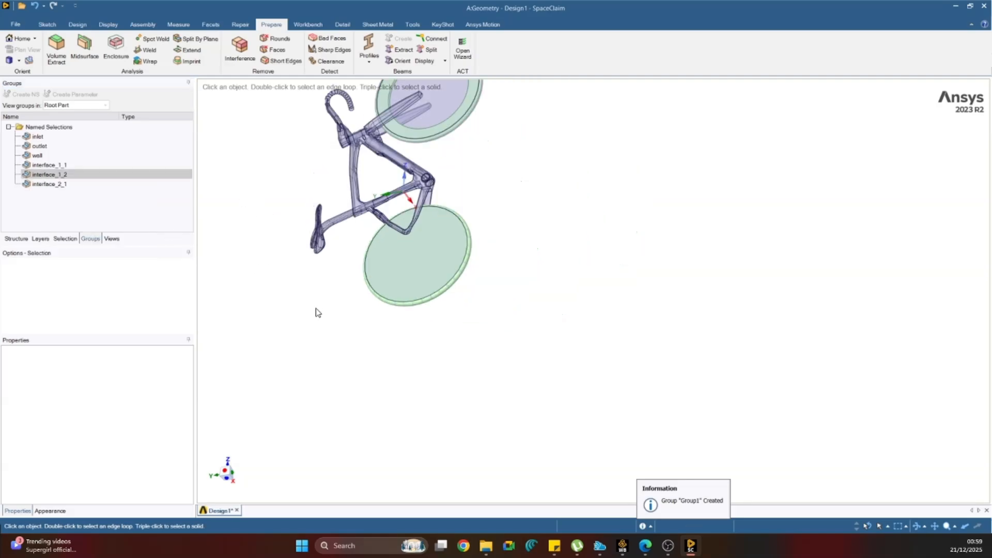
{"action": "middle_click_drag", "start_coordinate": [318, 313], "coordinate": [427, 172]}
{"action": "scroll", "coordinate": [348, 354], "scroll_direction": "down", "scroll_amount": 3}
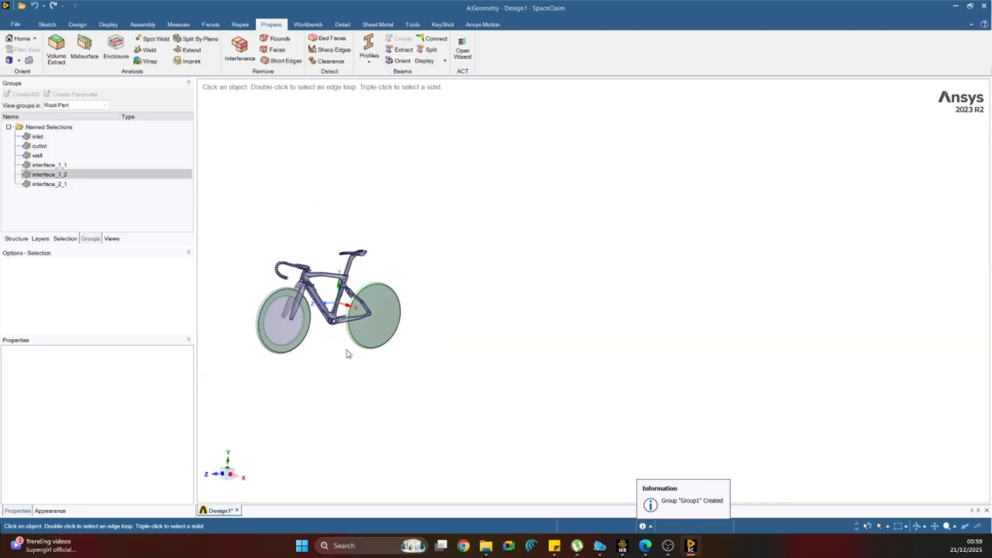
Hide the rear disc wheel's two side faces and rim face to expose the enclosure's cavity faces behind them.
{"action": "scroll", "coordinate": [348, 354], "scroll_direction": "up", "scroll_amount": 2}
{"action": "scroll", "coordinate": [307, 329], "scroll_direction": "up", "scroll_amount": 3}
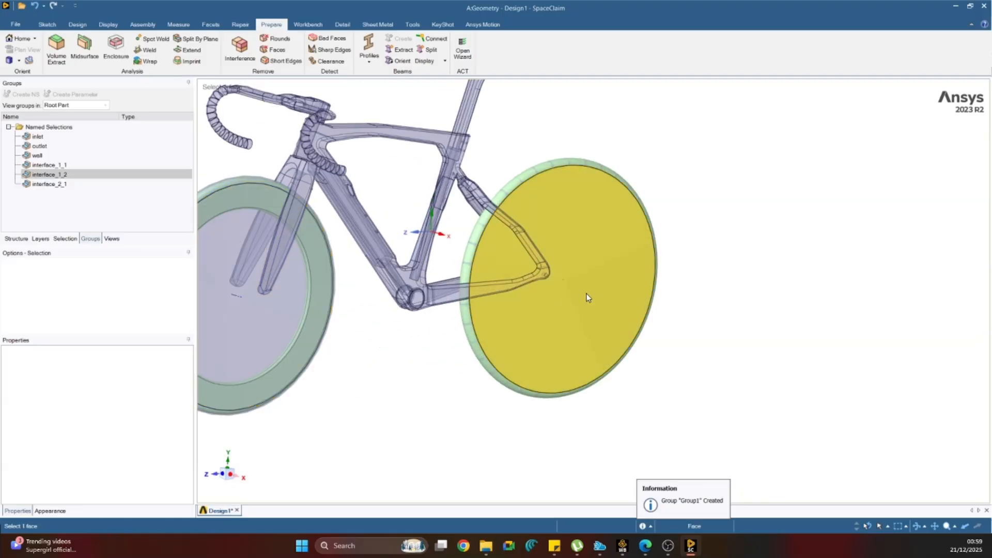
{"action": "left_click", "coordinate": [578, 317]}
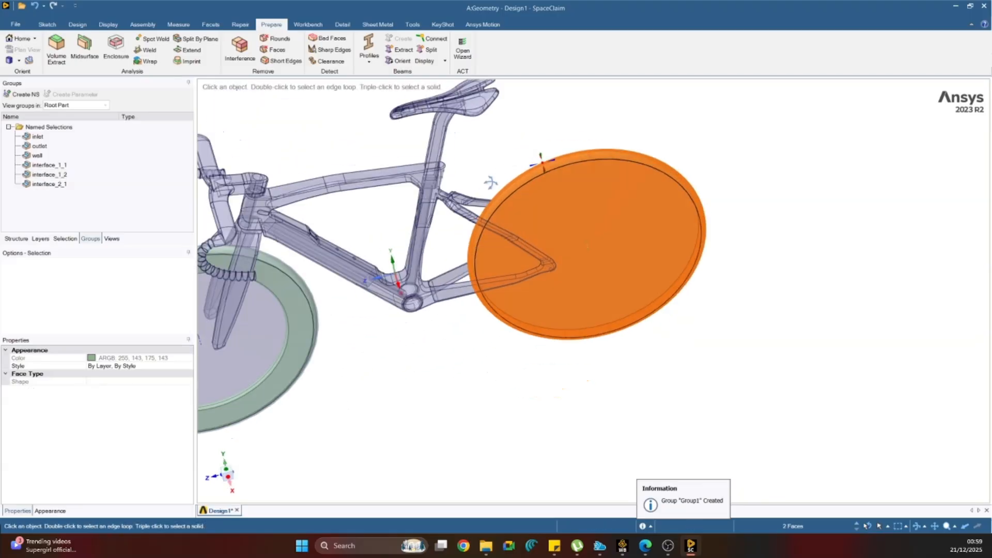
{"action": "middle_click_drag", "start_coordinate": [533, 159], "coordinate": [483, 288]}
{"action": "right_click", "coordinate": [592, 121]}
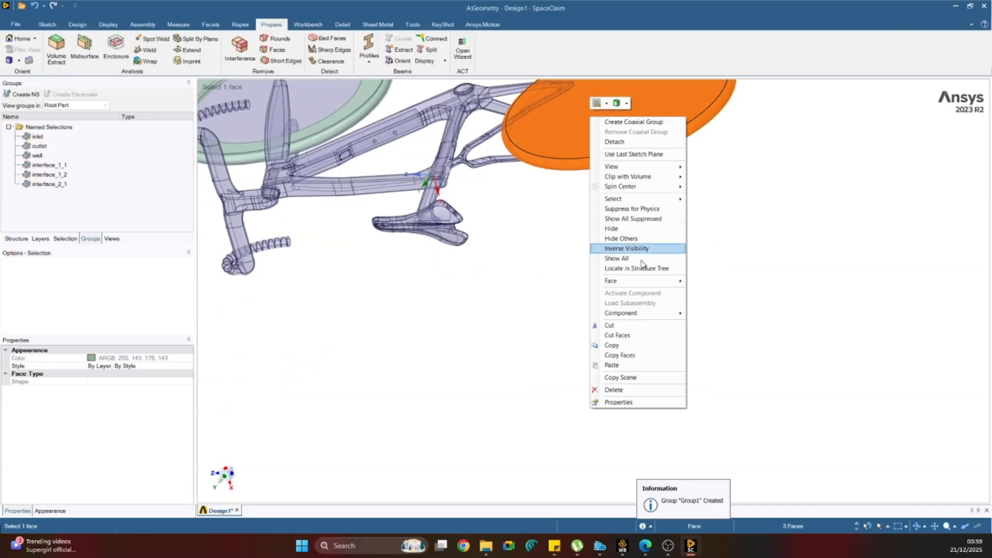
{"action": "mouse_move", "coordinate": [647, 281]}
{"action": "left_click", "coordinate": [713, 281]}
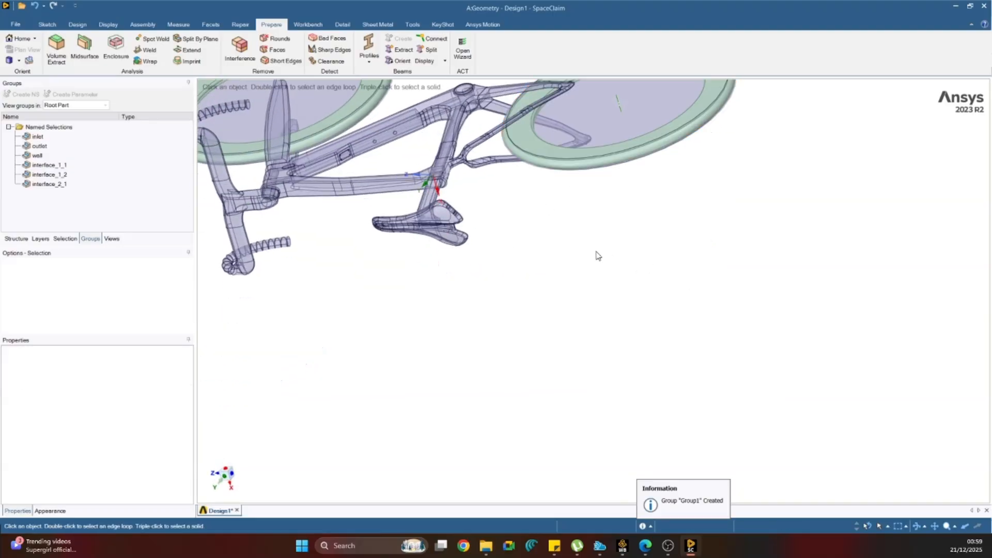
Create a named selection called interface_2_2 from the three enclosure cavity faces surrounding the rear wheel.
{"action": "middle_click_drag", "start_coordinate": [568, 235], "coordinate": [563, 175]}
{"action": "scroll", "coordinate": [632, 247], "scroll_direction": "up", "scroll_amount": 4}
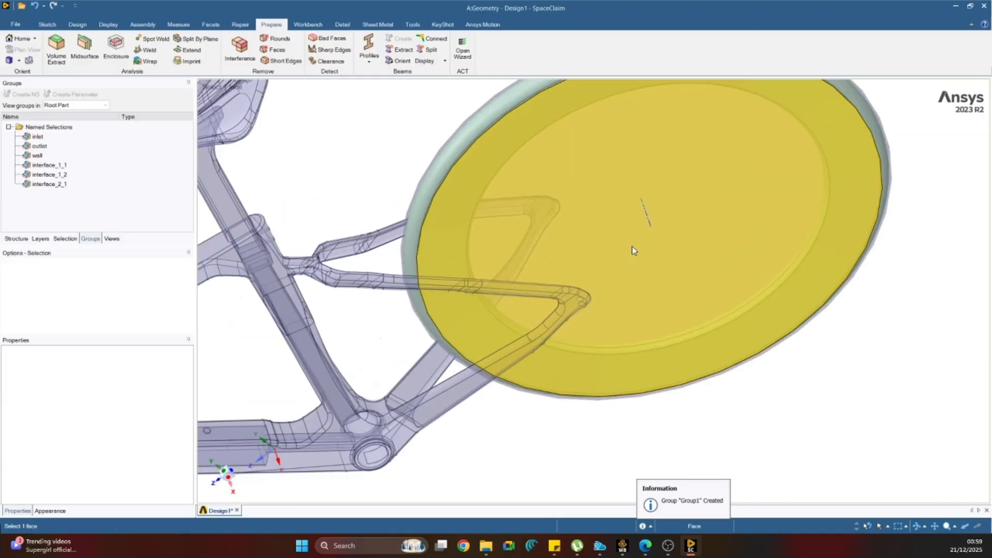
{"action": "left_click", "coordinate": [569, 192]}
{"action": "left_click", "coordinate": [458, 148], "text": "ctrl"}
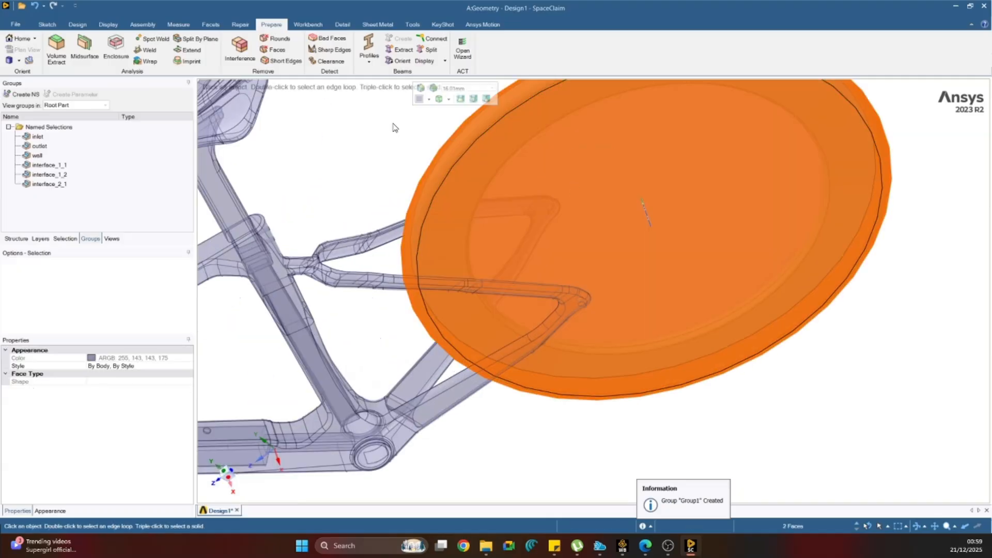
{"action": "middle_click_drag", "start_coordinate": [458, 147], "coordinate": [428, 170]}
{"action": "left_click", "coordinate": [410, 117], "text": "ctrl"}
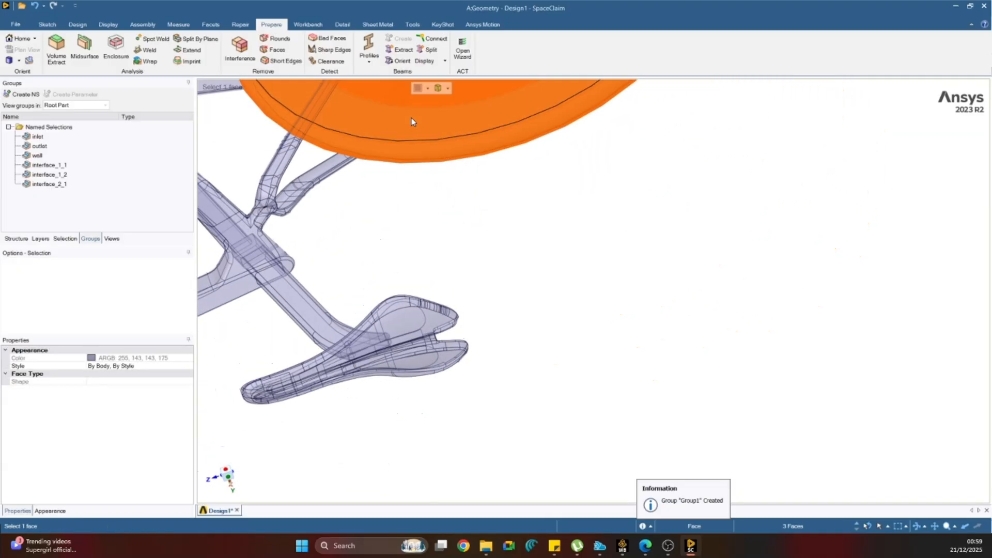
{"action": "left_click", "coordinate": [27, 95]}
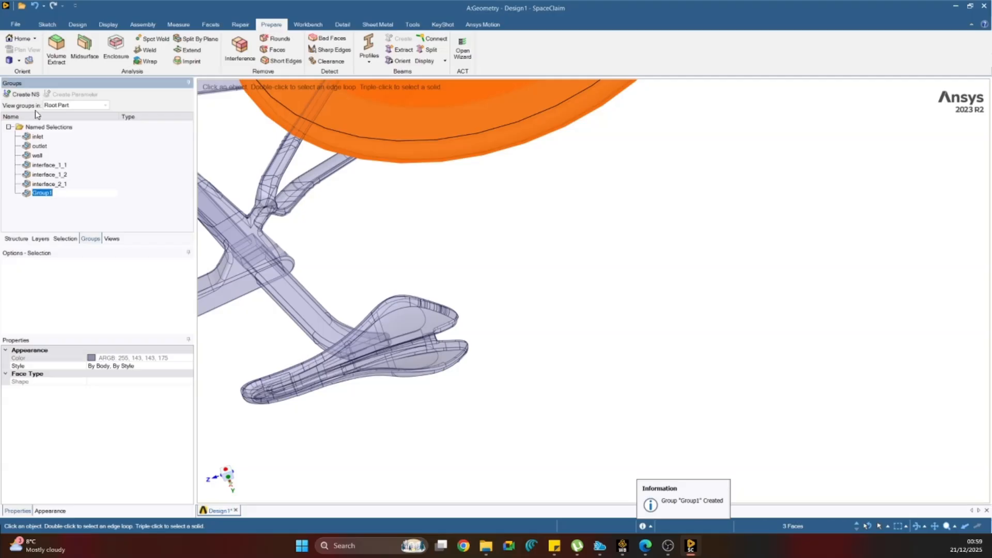
{"action": "type", "text": "interface_2_2"}
{"action": "key", "text": "Return"}
{"action": "left_click", "coordinate": [545, 235]}
Hide the three enclosure cavity faces surrounding the front wheel to expose the wheel ring inside.
{"action": "scroll", "coordinate": [547, 242], "scroll_direction": "down", "scroll_amount": 6}
{"action": "middle_click_drag", "start_coordinate": [547, 241], "coordinate": [512, 155]}
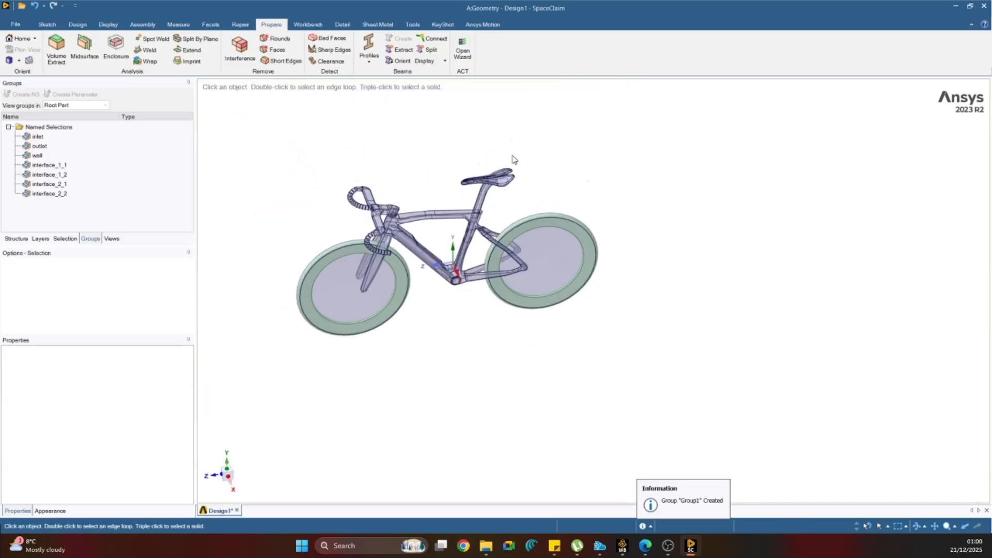
{"action": "scroll", "coordinate": [262, 287], "scroll_direction": "up", "scroll_amount": 5}
{"action": "left_click", "coordinate": [455, 282]}
{"action": "left_click", "coordinate": [409, 240], "text": "ctrl"}
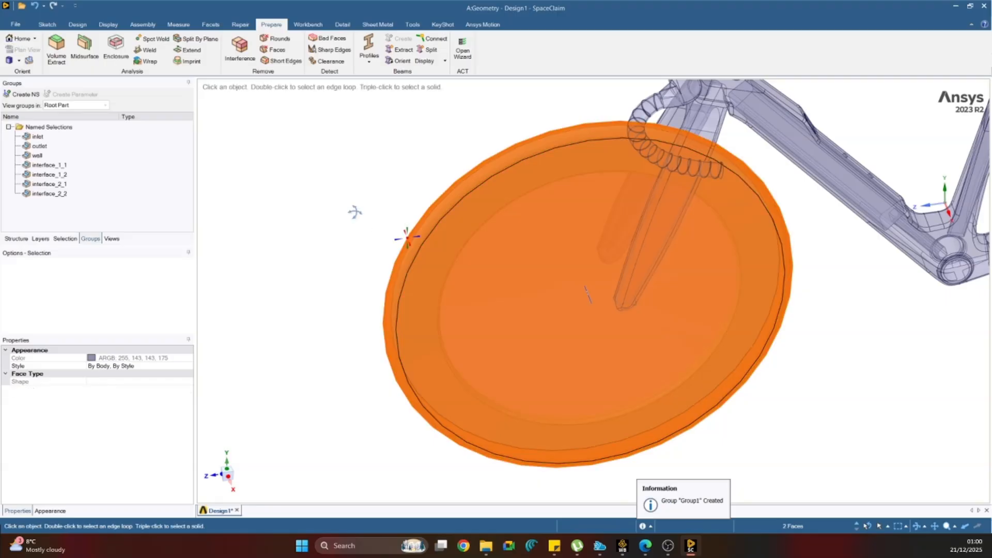
{"action": "middle_click_drag", "start_coordinate": [355, 212], "coordinate": [445, 270]}
{"action": "left_click", "coordinate": [390, 217], "text": "ctrl"}
{"action": "right_click", "coordinate": [385, 221]}
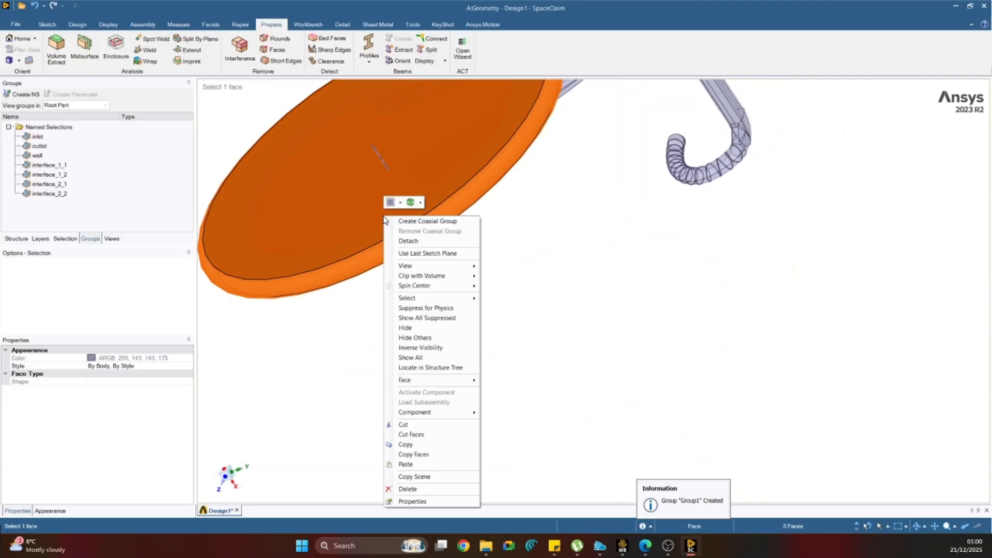
{"action": "mouse_move", "coordinate": [413, 379]}
{"action": "left_click", "coordinate": [504, 383]}
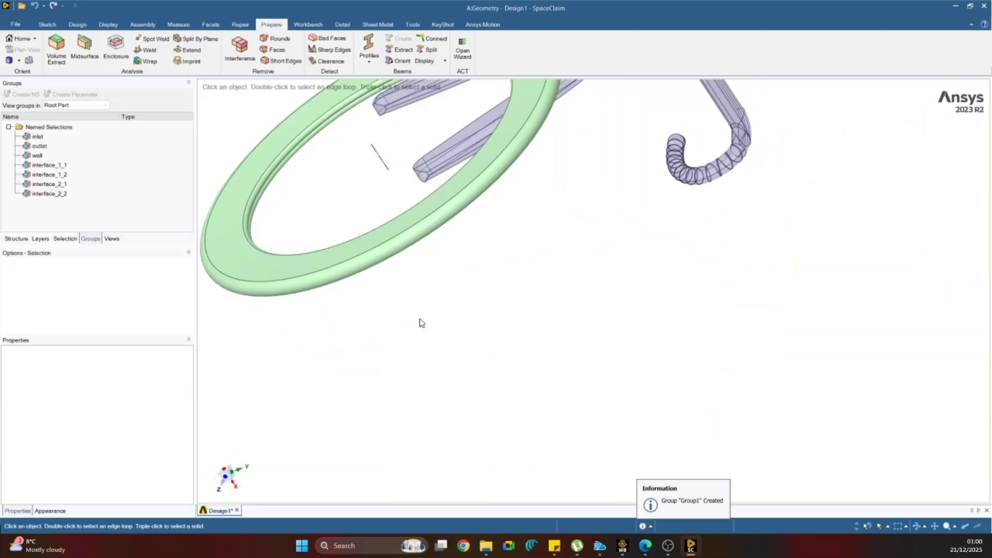
Hide the three enclosure cavity faces surrounding the rear wheel to expose the wheel ring inside.
{"action": "scroll", "coordinate": [477, 319], "scroll_direction": "down", "scroll_amount": 5}
{"action": "middle_click_drag", "start_coordinate": [547, 305], "coordinate": [614, 282]}
{"action": "scroll", "coordinate": [778, 271], "scroll_direction": "up", "scroll_amount": 6}
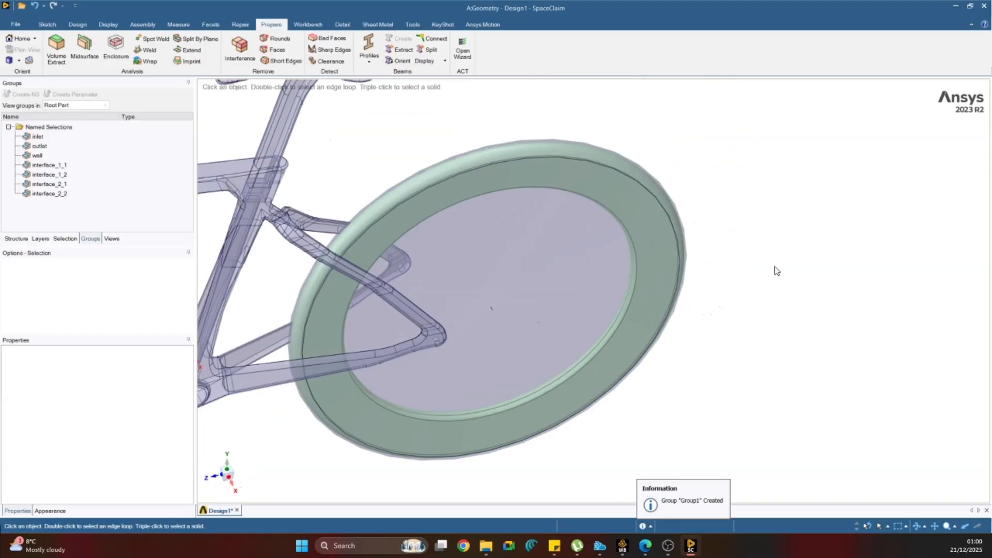
{"action": "left_click", "coordinate": [652, 220]}
{"action": "left_click", "coordinate": [639, 178], "text": "ctrl"}
{"action": "middle_click_drag", "start_coordinate": [549, 133], "coordinate": [465, 155]}
{"action": "left_click", "coordinate": [463, 151], "text": "ctrl"}
{"action": "right_click", "coordinate": [463, 151]}
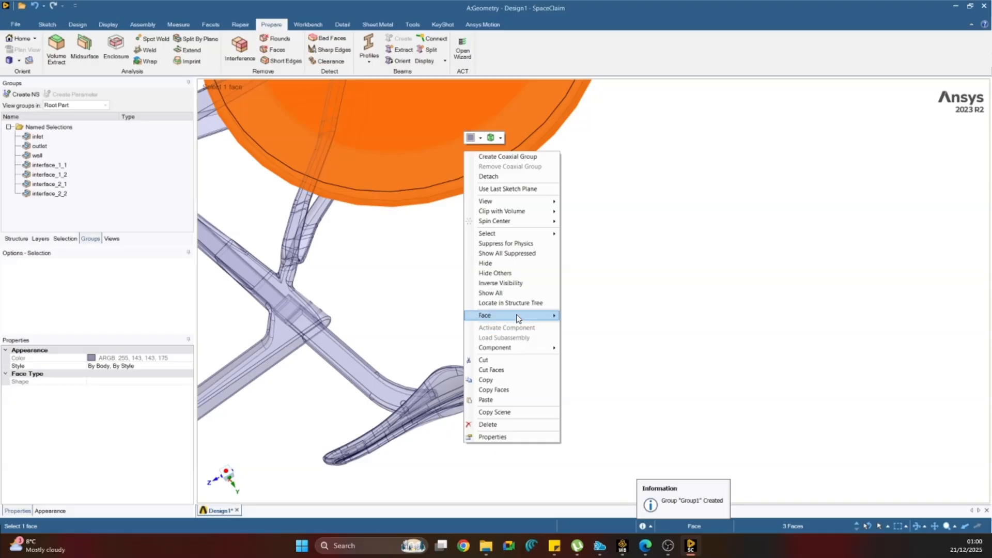
{"action": "mouse_move", "coordinate": [519, 318]}
{"action": "left_click", "coordinate": [582, 316]}
Examine the exposed wheel rings and bicycle frame, and orient the model to a straight side view.
{"action": "scroll", "coordinate": [518, 280], "scroll_direction": "down", "scroll_amount": 2}
{"action": "middle_click_drag", "start_coordinate": [512, 285], "coordinate": [551, 392]}
{"action": "scroll", "coordinate": [552, 392], "scroll_direction": "down", "scroll_amount": 4}
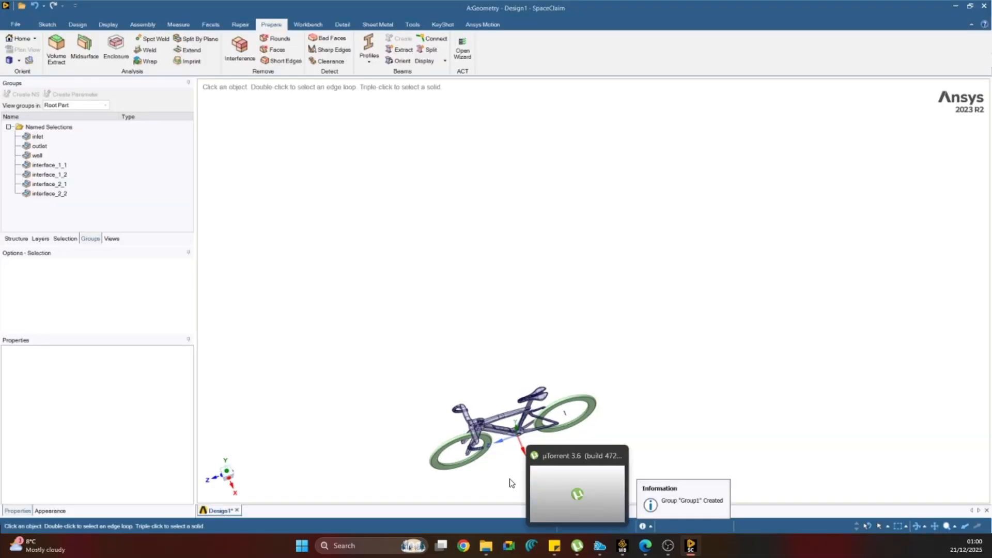
{"action": "scroll", "coordinate": [501, 465], "scroll_direction": "up", "scroll_amount": 3}
{"action": "middle_click_drag", "start_coordinate": [486, 426], "coordinate": [392, 361]}
{"action": "left_click", "coordinate": [392, 356]}
{"action": "key", "text": "Escape"}
{"action": "scroll", "coordinate": [392, 356], "scroll_direction": "up", "scroll_amount": 5}
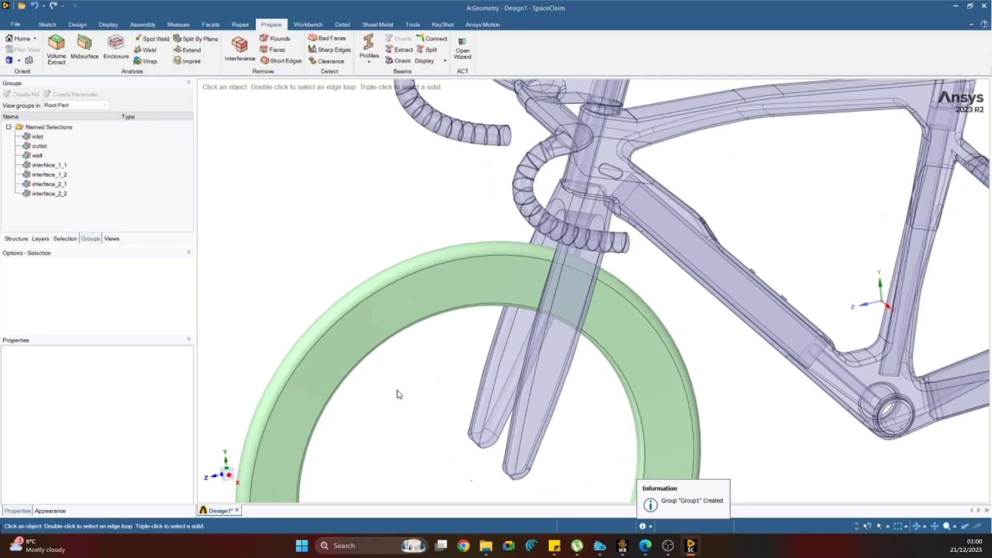
{"action": "scroll", "coordinate": [398, 395], "scroll_direction": "down", "scroll_amount": 6}
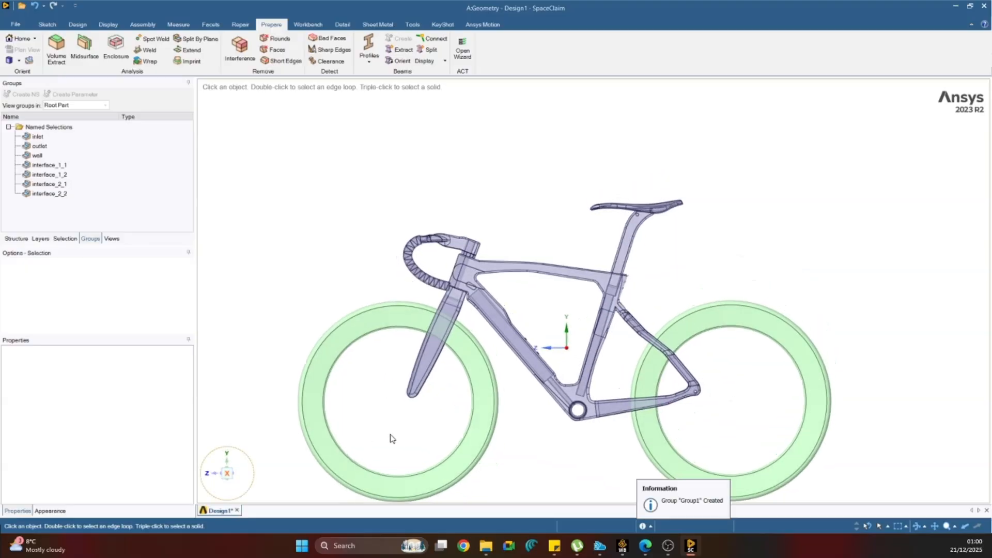
{"action": "left_click", "coordinate": [229, 476]}
{"action": "scroll", "coordinate": [381, 284], "scroll_direction": "down", "scroll_amount": 2}
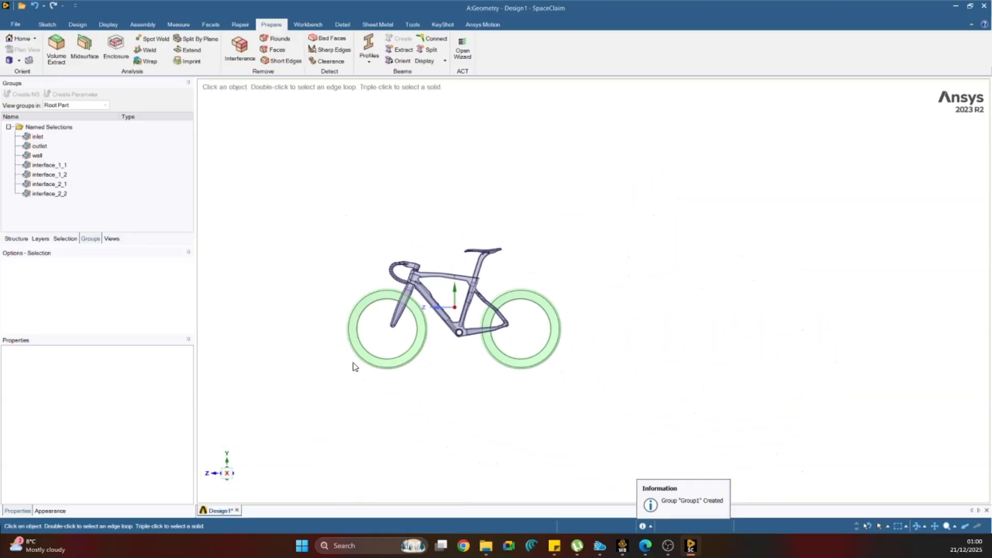
{"action": "scroll", "coordinate": [353, 367], "scroll_direction": "up", "scroll_amount": 3}
{"action": "left_click_drag", "start_coordinate": [337, 185], "coordinate": [305, 172]}
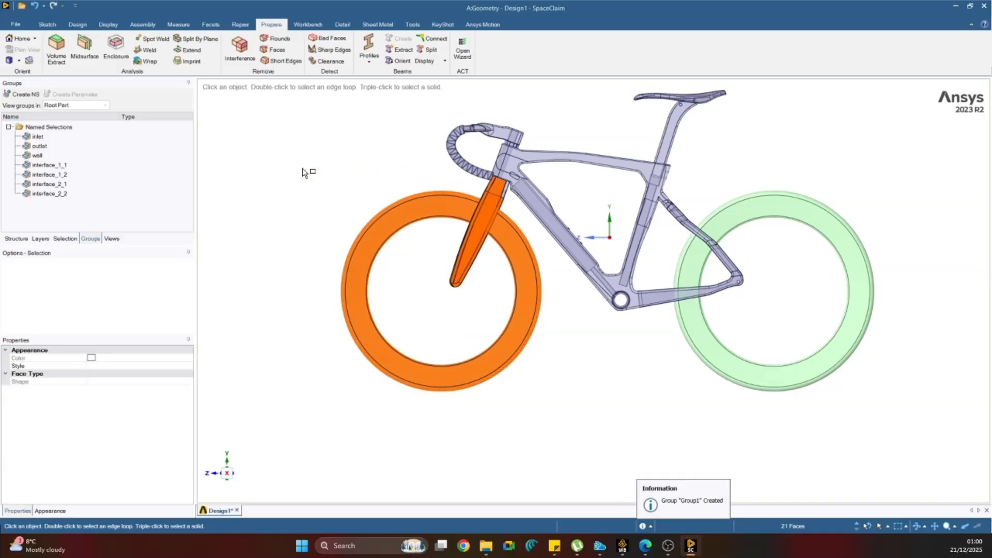
{"action": "left_click", "coordinate": [368, 224]}
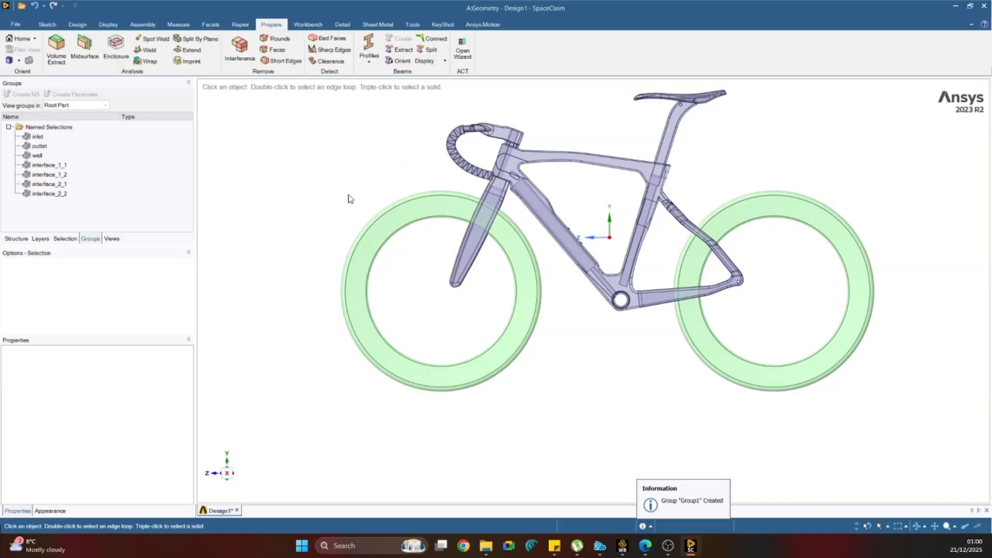
Select the five faces of the front wheel ring, including both flat sides, the outer rim and the inner rim.
{"action": "scroll", "coordinate": [392, 253], "scroll_direction": "up", "scroll_amount": 3}
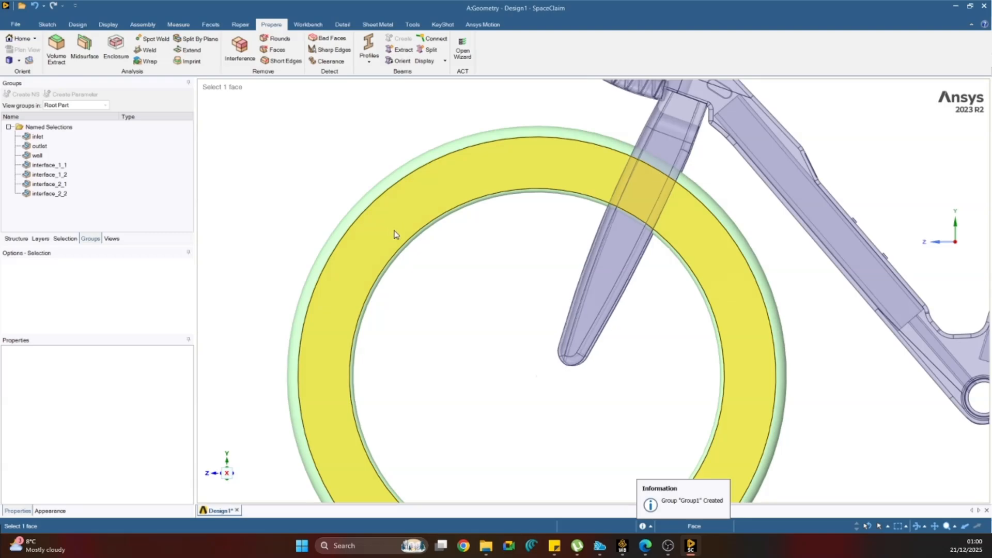
{"action": "scroll", "coordinate": [545, 350], "scroll_direction": "down", "scroll_amount": 5}
{"action": "middle_click_drag", "start_coordinate": [611, 366], "coordinate": [564, 346]}
{"action": "scroll", "coordinate": [564, 345], "scroll_direction": "up", "scroll_amount": 6}
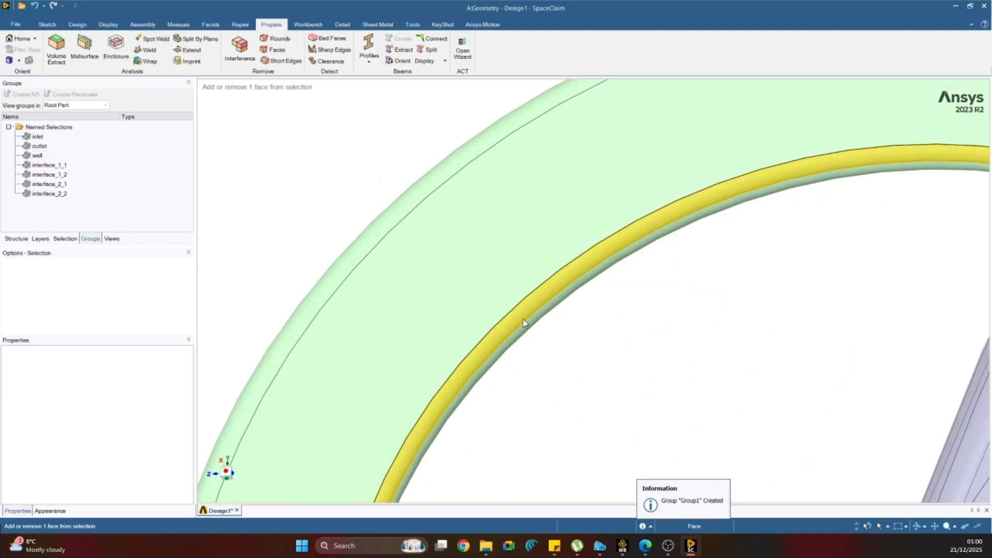
{"action": "left_click", "coordinate": [526, 329], "text": "ctrl"}
{"action": "left_click", "coordinate": [532, 328], "text": "ctrl"}
{"action": "left_click", "coordinate": [495, 274], "text": "ctrl"}
{"action": "left_click", "coordinate": [367, 244], "text": "ctrl"}
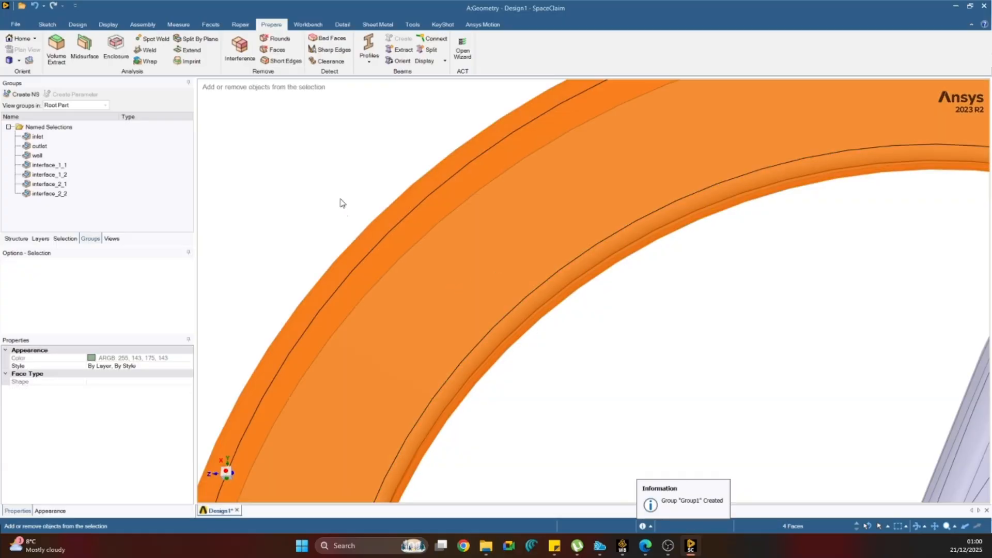
{"action": "middle_click_drag", "start_coordinate": [370, 223], "coordinate": [543, 267]}
{"action": "left_click", "coordinate": [323, 298], "text": "ctrl"}
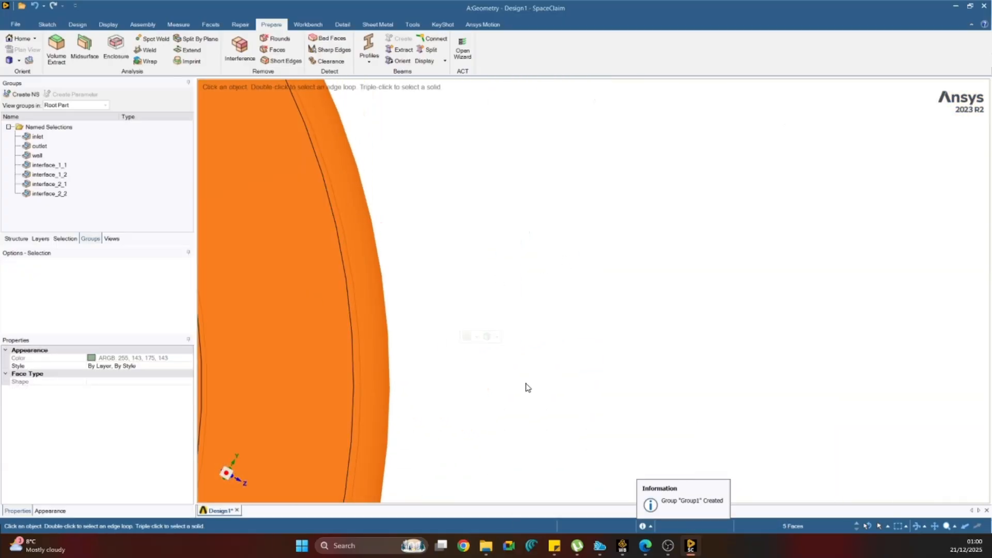
Add the near flat side, outer rim and inner rim face of the rear wheel ring to the selection.
{"action": "scroll", "coordinate": [527, 388], "scroll_direction": "down", "scroll_amount": 10}
{"action": "scroll", "coordinate": [431, 353], "scroll_direction": "up", "scroll_amount": 10}
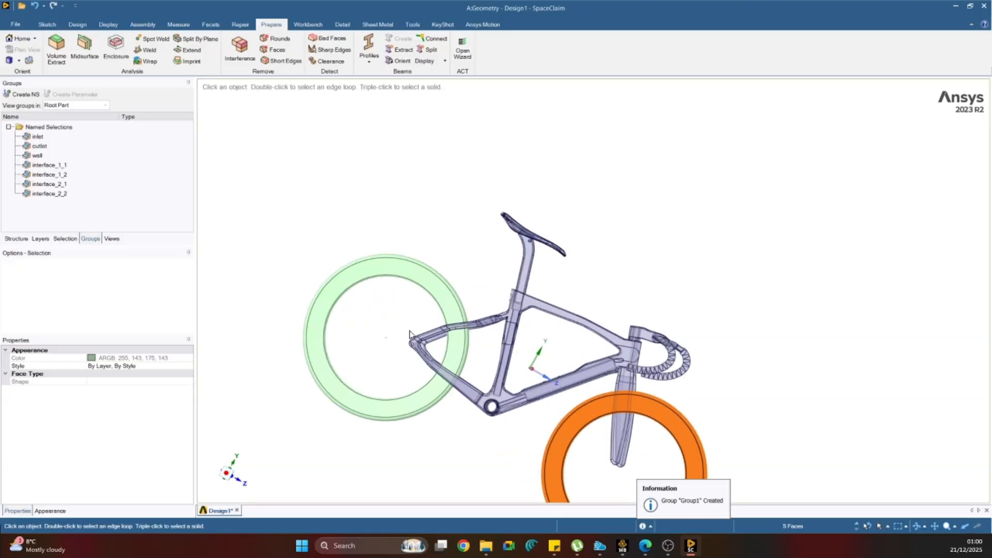
{"action": "left_click", "coordinate": [433, 386], "text": "ctrl"}
{"action": "left_click", "coordinate": [440, 392], "text": "ctrl"}
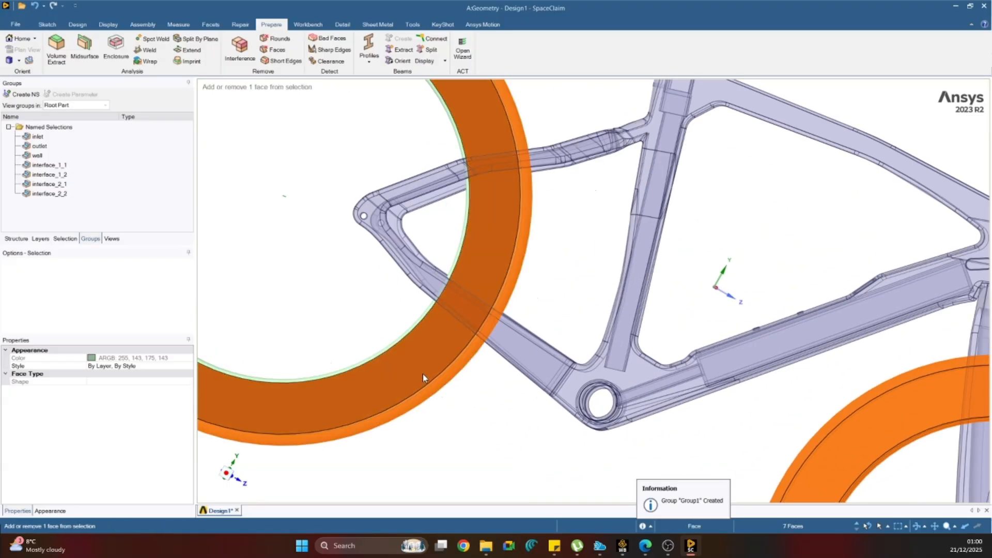
{"action": "middle_click_drag", "start_coordinate": [423, 374], "coordinate": [387, 352]}
{"action": "scroll", "coordinate": [384, 347], "scroll_direction": "up", "scroll_amount": 8}
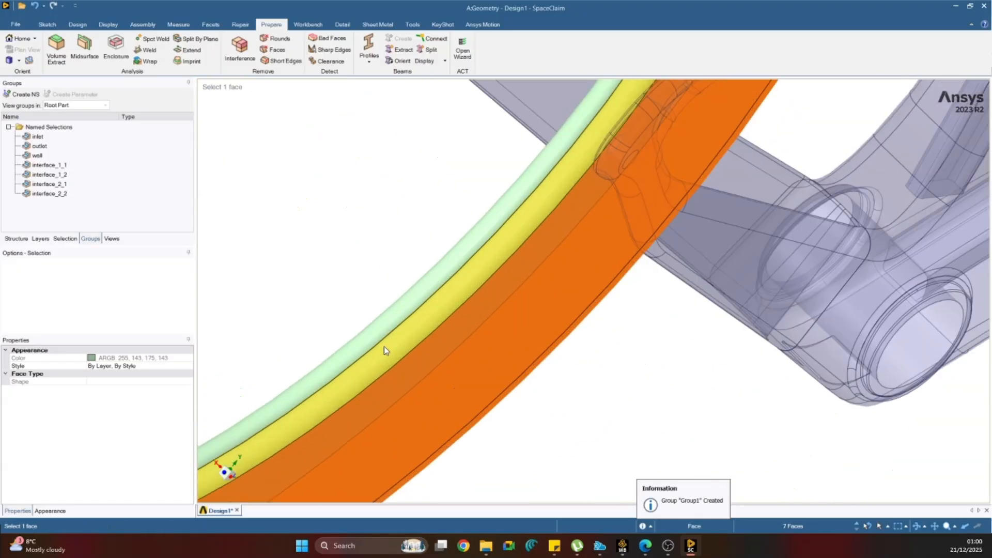
{"action": "left_click", "coordinate": [398, 352], "text": "ctrl"}
{"action": "left_click", "coordinate": [390, 324], "text": "ctrl"}
{"action": "scroll", "coordinate": [495, 383], "scroll_direction": "down", "scroll_amount": 6}
{"action": "scroll", "coordinate": [494, 383], "scroll_direction": "down", "scroll_amount": 5}
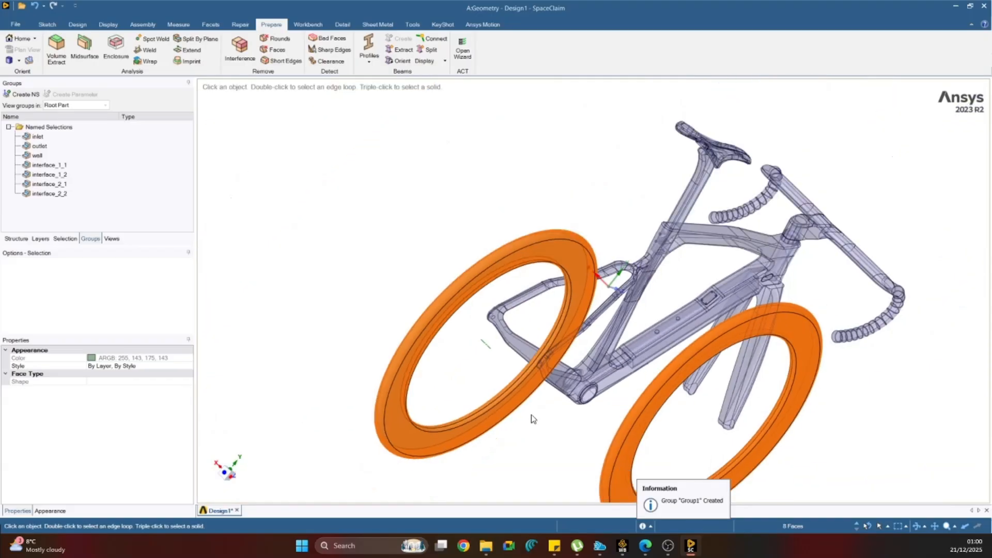
Add the two remaining faces on the opposite side of the rear wheel ring to the selection.
{"action": "middle_click_drag", "start_coordinate": [531, 417], "coordinate": [243, 308]}
{"action": "scroll", "coordinate": [242, 308], "scroll_direction": "up", "scroll_amount": 4}
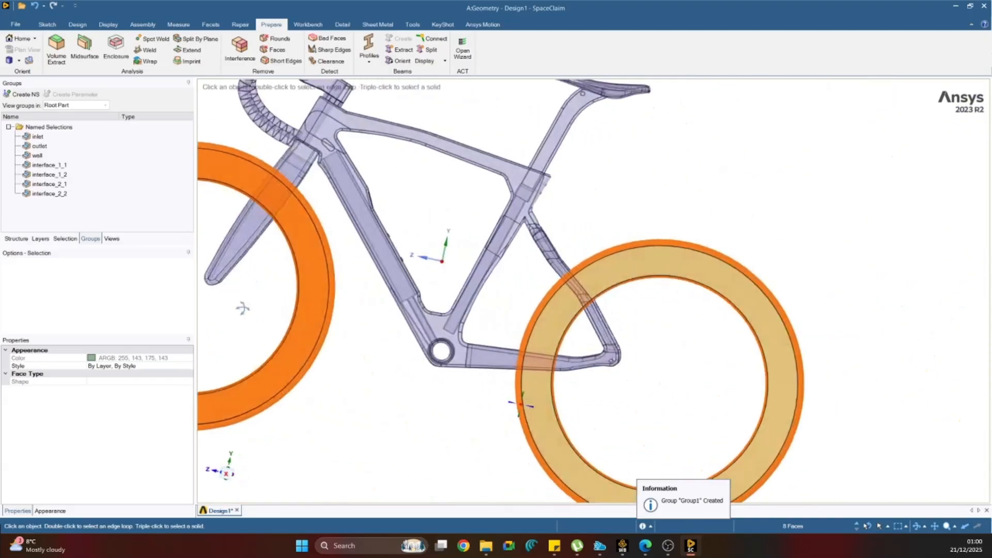
{"action": "left_click", "coordinate": [597, 257], "text": "ctrl"}
{"action": "left_click", "coordinate": [604, 268], "text": "ctrl"}
{"action": "scroll", "coordinate": [636, 306], "scroll_direction": "down", "scroll_amount": 3}
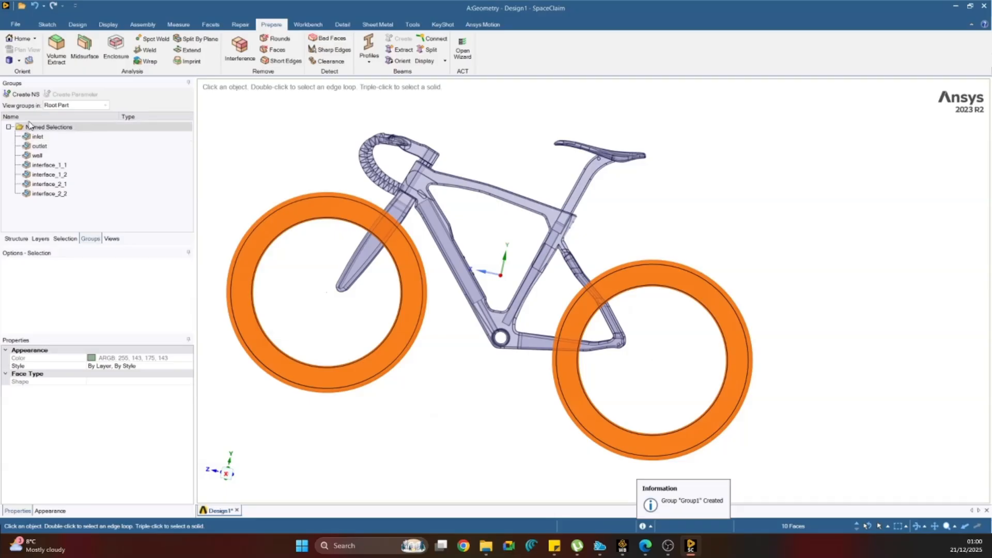
Create a named selection called tirewall from the selected front and rear wheel ring faces.
{"action": "left_click", "coordinate": [22, 94]}
{"action": "type", "text": "tire"}
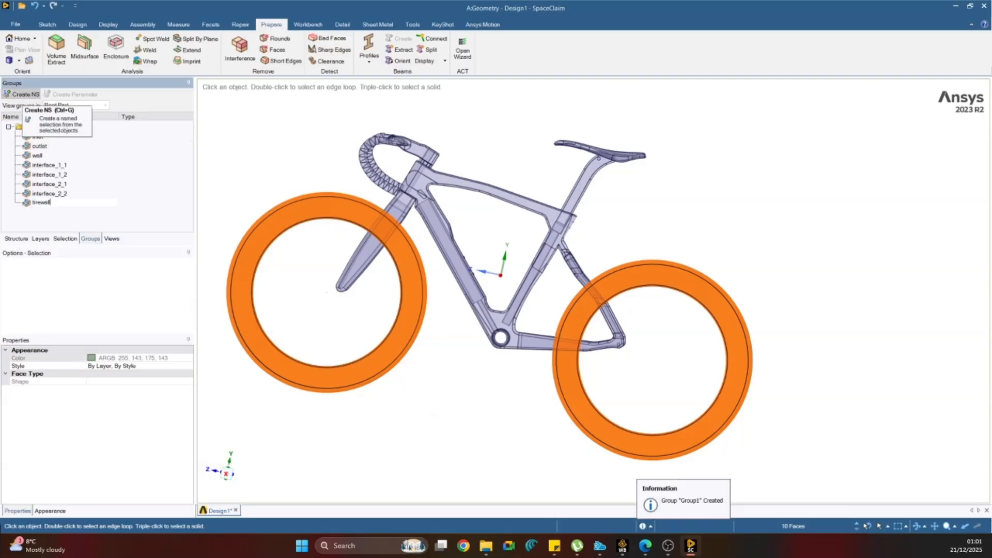
{"action": "type", "text": "wall"}
{"action": "key", "text": "Return"}
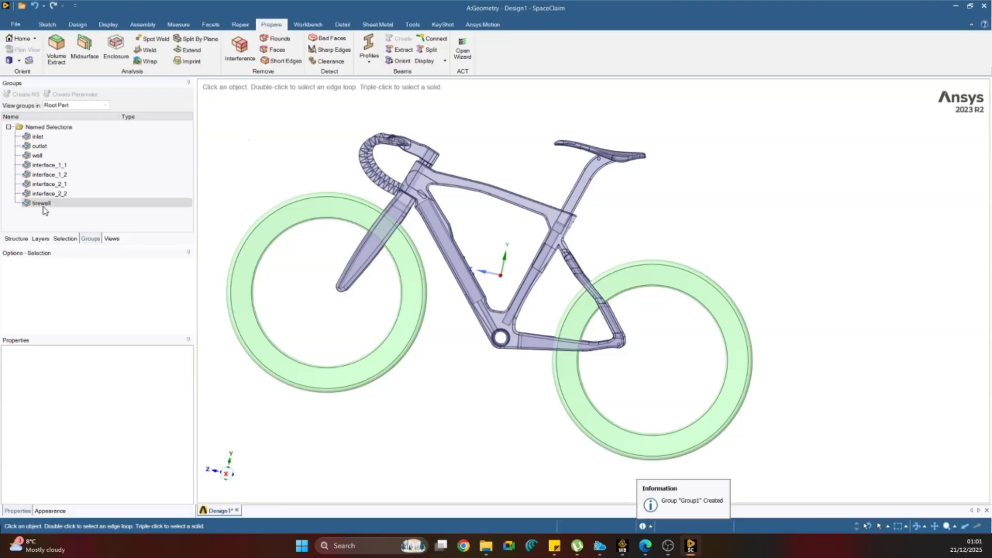
Show all hidden faces of the model, including the enclosure box and wheel cavities.
{"action": "right_click", "coordinate": [44, 211]}
{"action": "left_click", "coordinate": [177, 192]}
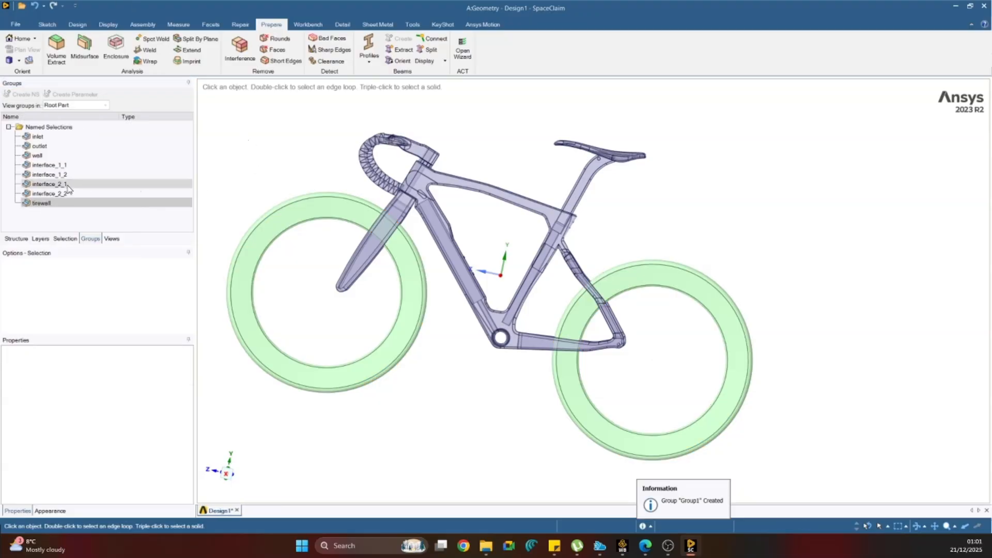
{"action": "right_click", "coordinate": [39, 196]}
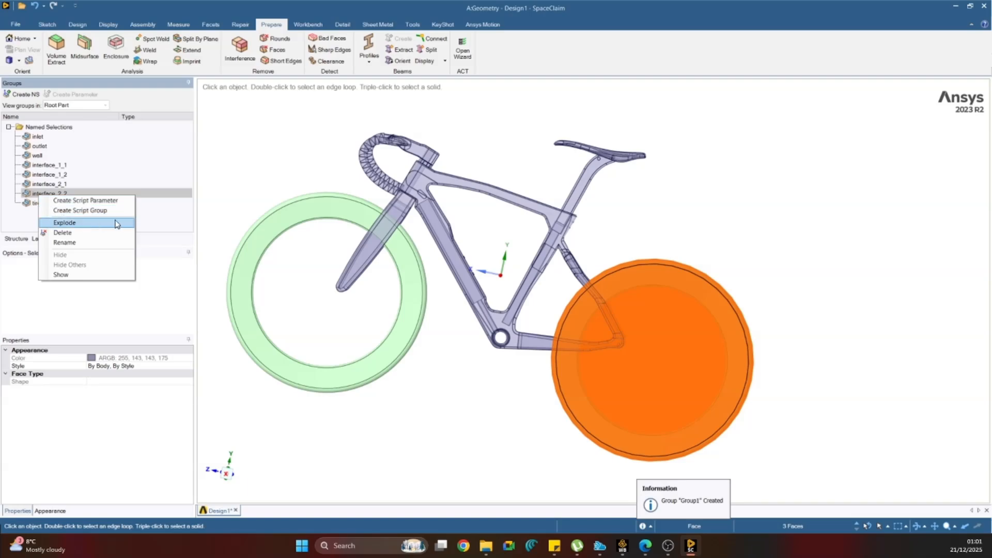
{"action": "left_click", "coordinate": [262, 180]}
{"action": "right_click", "coordinate": [263, 180]}
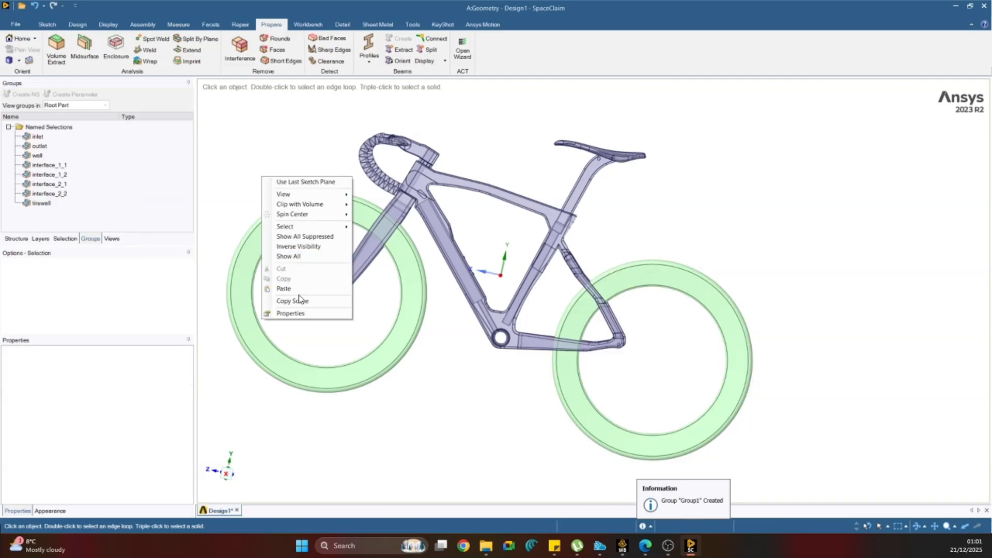
{"action": "left_click", "coordinate": [298, 256]}
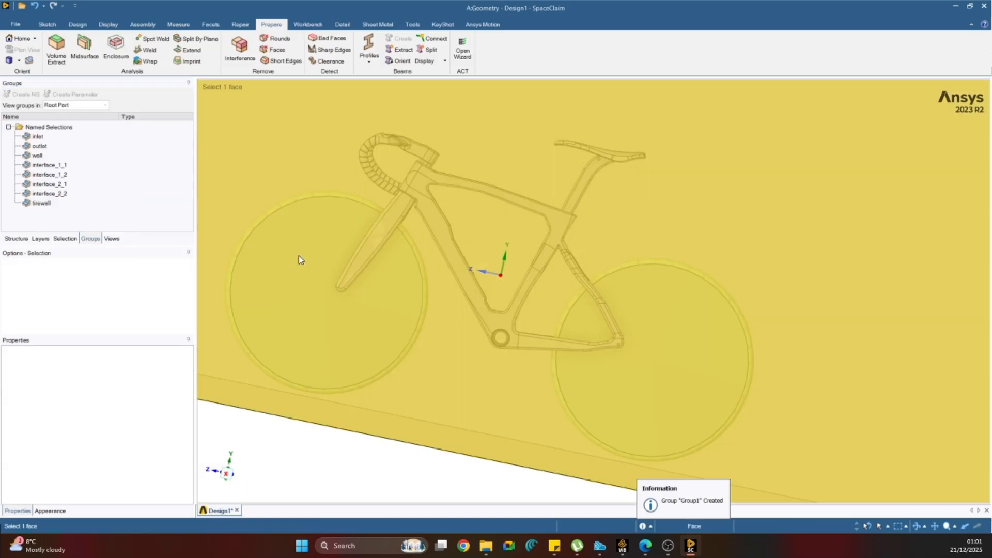
Hide the faces of all named selections from inlet through tirewall, leaving only the bicycle frame displayed.
{"action": "scroll", "coordinate": [273, 350], "scroll_direction": "down", "scroll_amount": 5}
{"action": "left_click", "coordinate": [38, 137]}
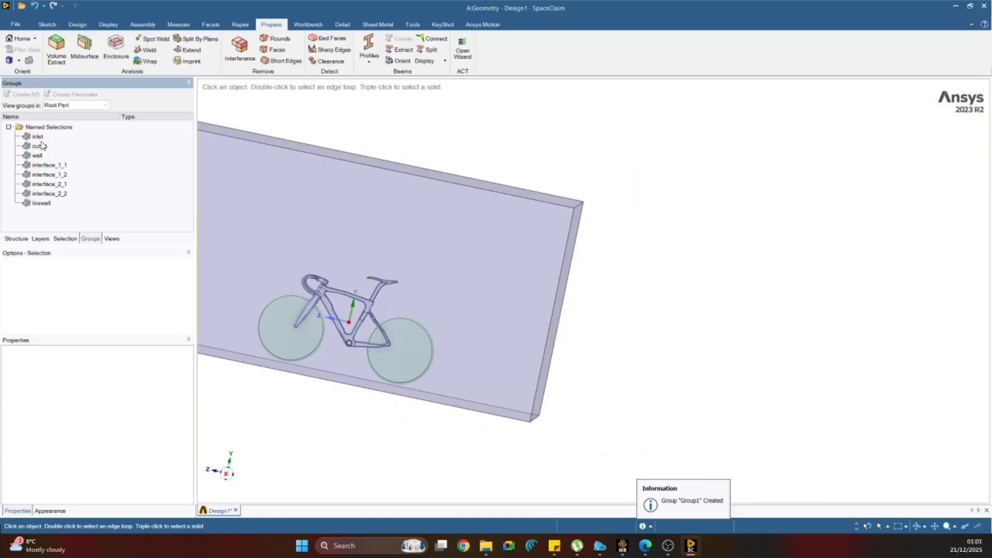
{"action": "left_click", "coordinate": [38, 155]}
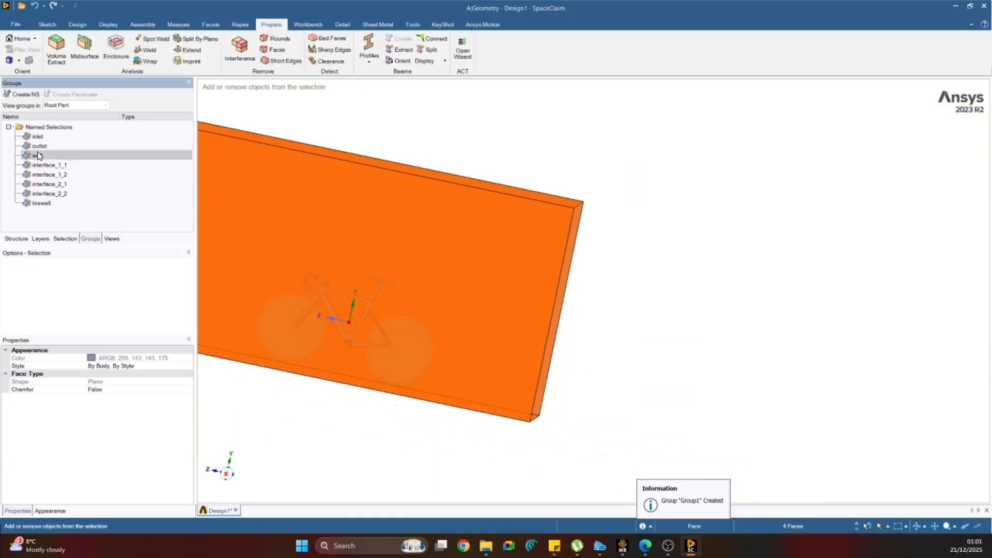
{"action": "left_click", "coordinate": [38, 137]}
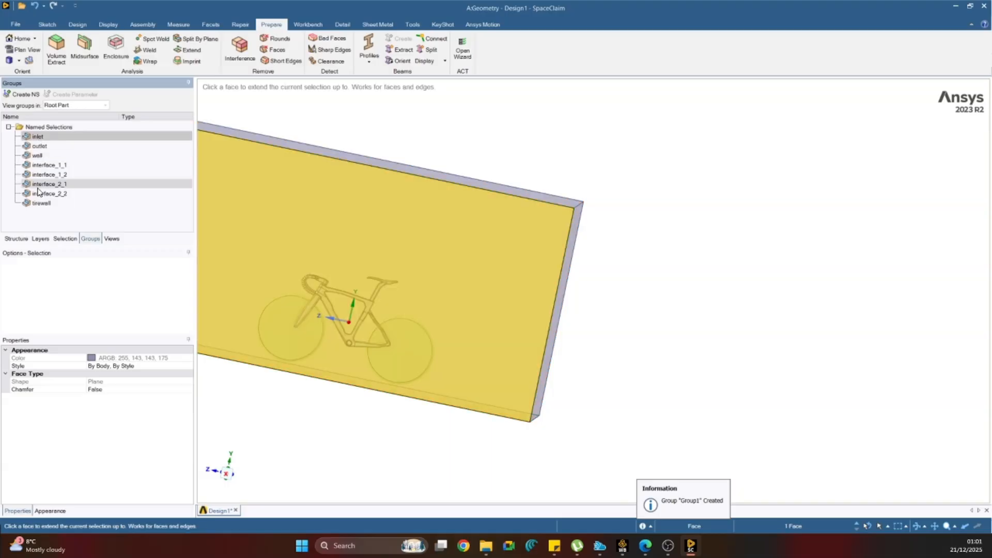
{"action": "left_click", "coordinate": [41, 204], "text": "shift"}
{"action": "right_click", "coordinate": [50, 179]}
{"action": "left_click", "coordinate": [37, 140]}
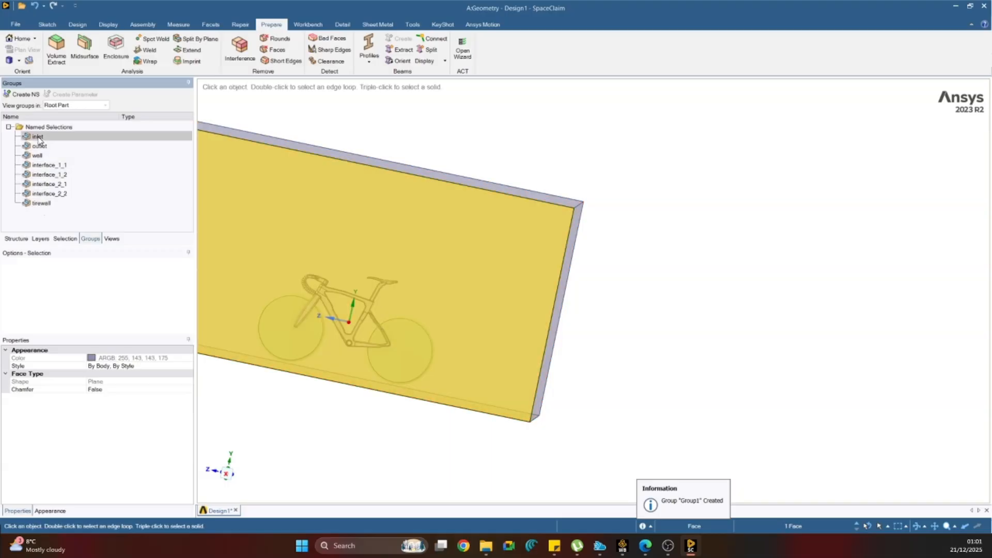
{"action": "left_click", "coordinate": [46, 204], "text": "shift"}
{"action": "right_click", "coordinate": [47, 206]}
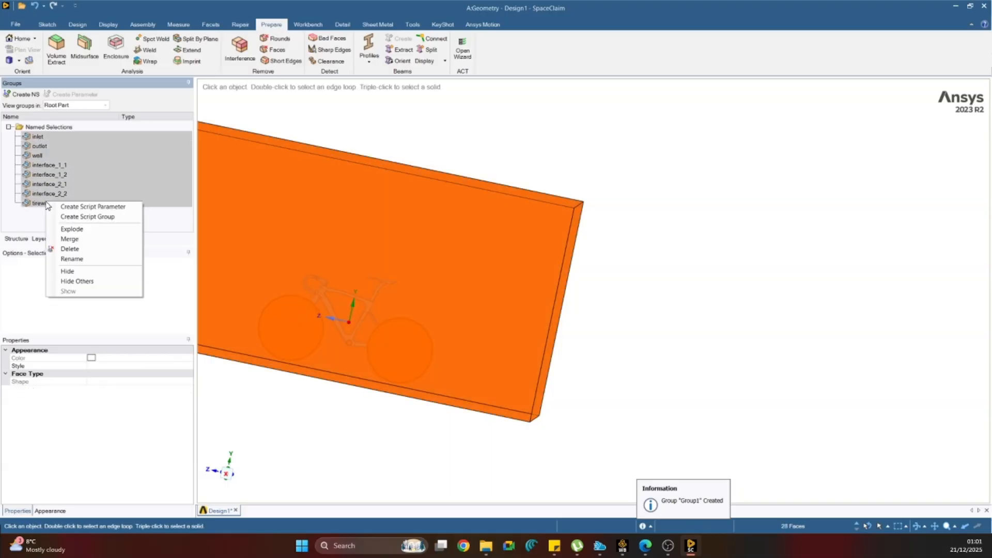
{"action": "left_click", "coordinate": [73, 271]}
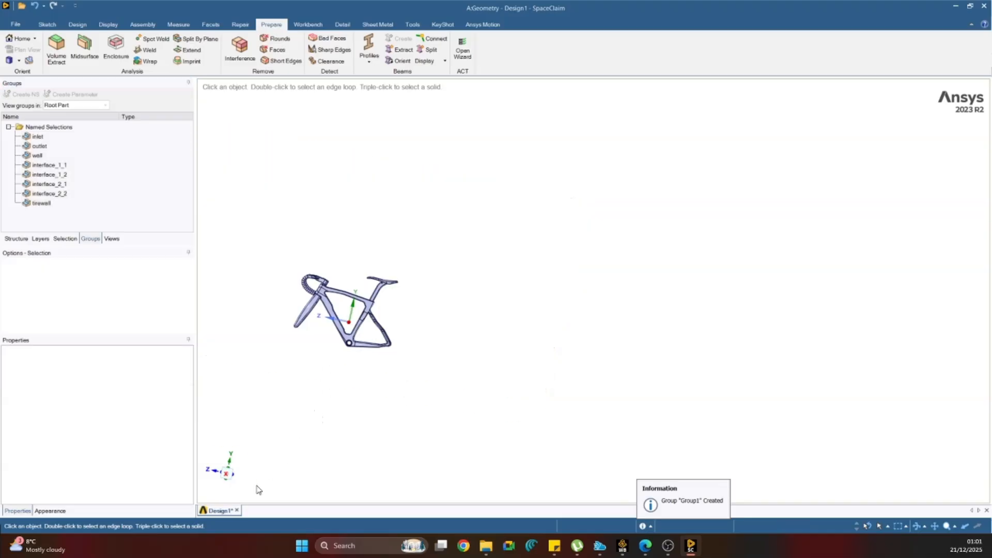
Select the whole bicycle frame in a straight side view and create a named selection called bikeframe from it.
{"action": "left_click", "coordinate": [227, 472]}
{"action": "left_click_drag", "start_coordinate": [261, 222], "coordinate": [490, 430]}
{"action": "left_click", "coordinate": [31, 95]}
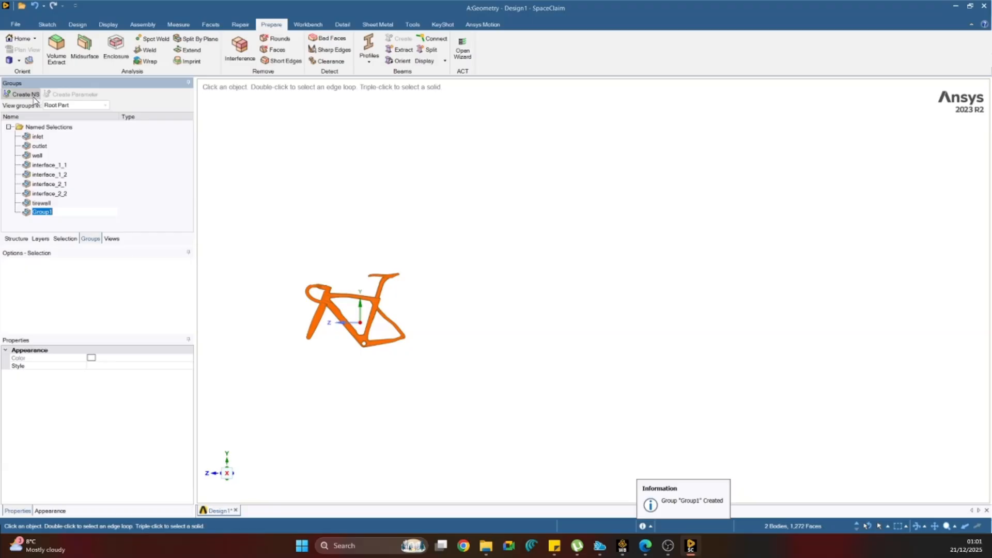
{"action": "type", "text": "bro"}
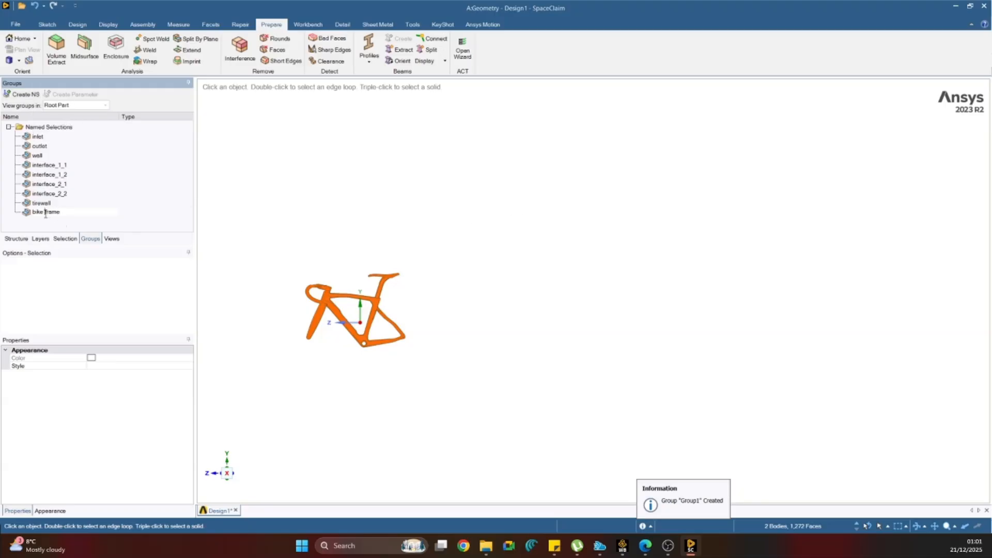
{"action": "left_click", "coordinate": [406, 221]}
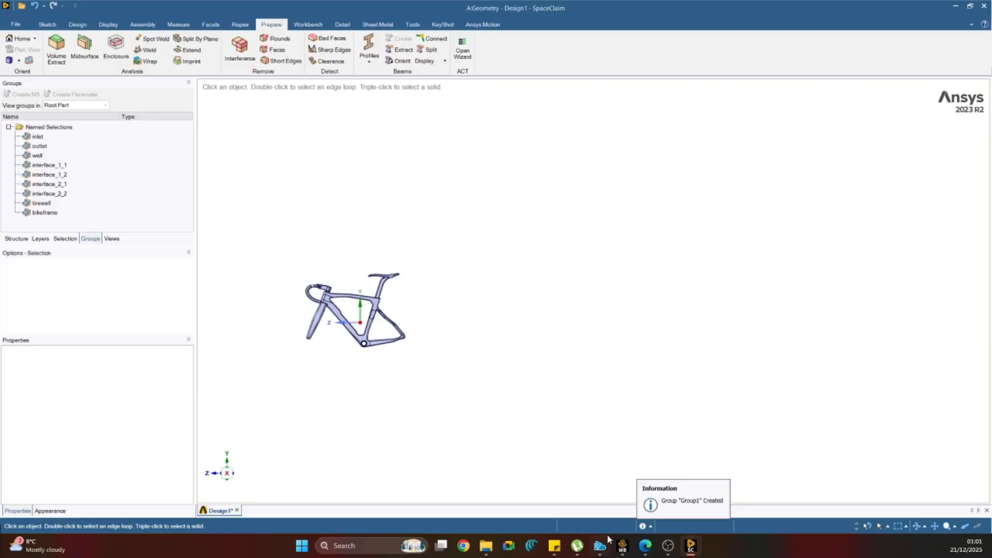
Show all hidden faces again so the complete fluid domain surrounds the bicycle, and orient it to an angled view.
{"action": "left_click", "coordinate": [623, 547]}
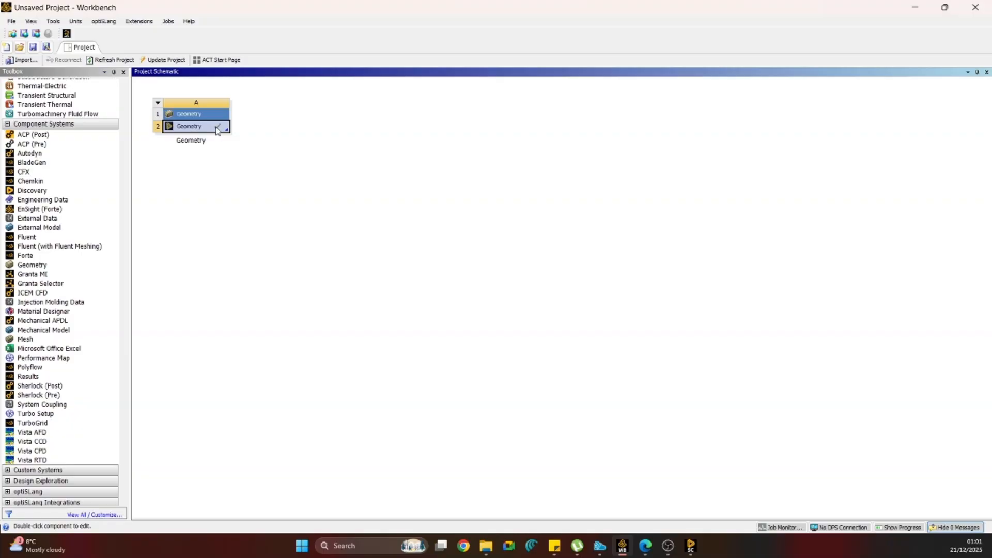
{"action": "left_click", "coordinate": [696, 549]}
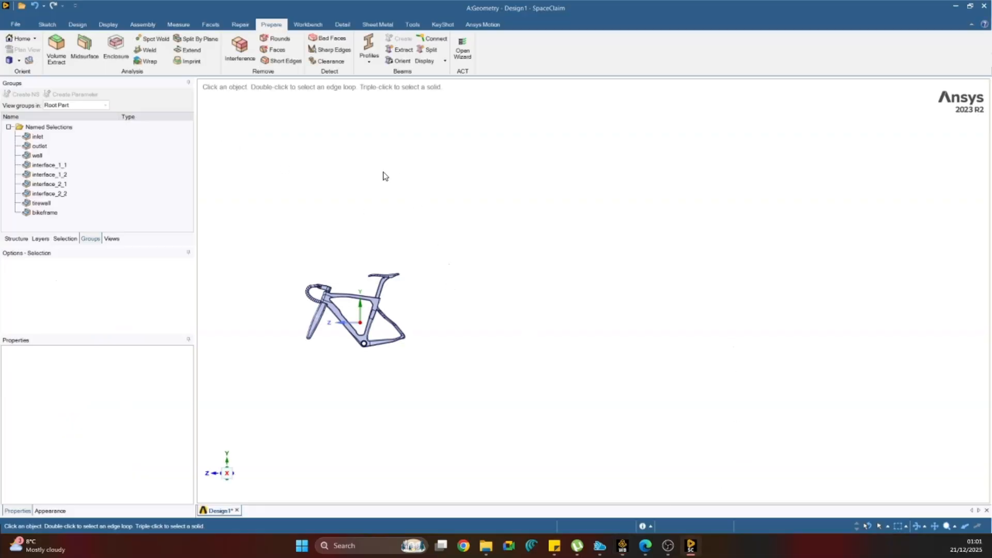
{"action": "right_click", "coordinate": [383, 173]}
{"action": "left_click", "coordinate": [418, 252]}
{"action": "scroll", "coordinate": [538, 326], "scroll_direction": "down", "scroll_amount": 6}
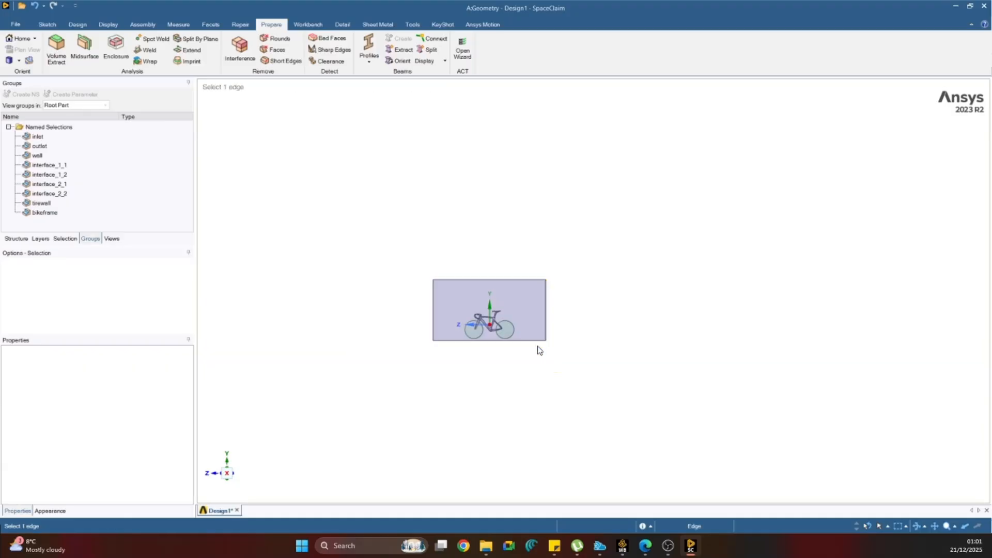
{"action": "middle_click_drag", "start_coordinate": [452, 385], "coordinate": [501, 415]}
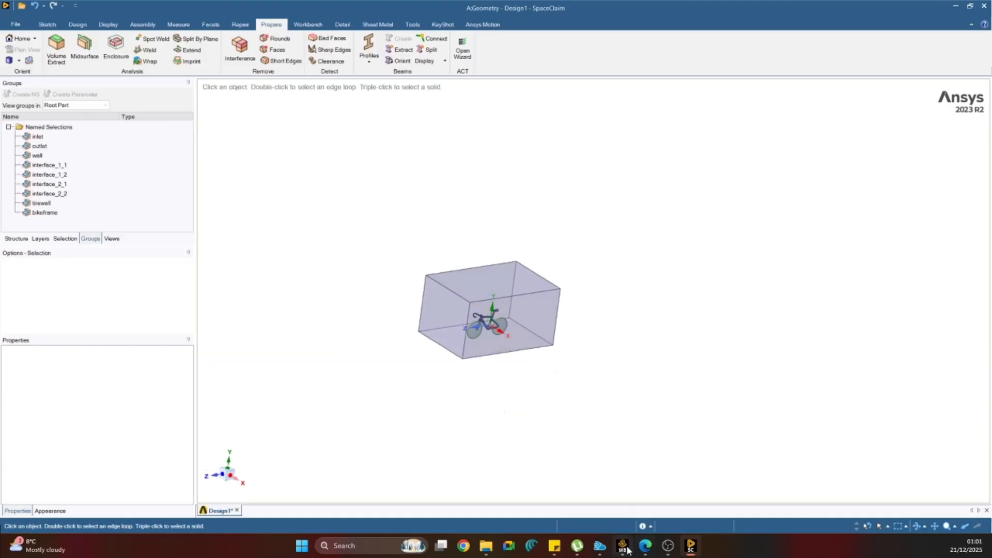
Switch to Workbench and add a Mesh component system beside the Geometry system in the project schematic.
{"action": "left_click", "coordinate": [623, 547]}
{"action": "right_click", "coordinate": [296, 323]}
{"action": "left_click", "coordinate": [264, 310]}
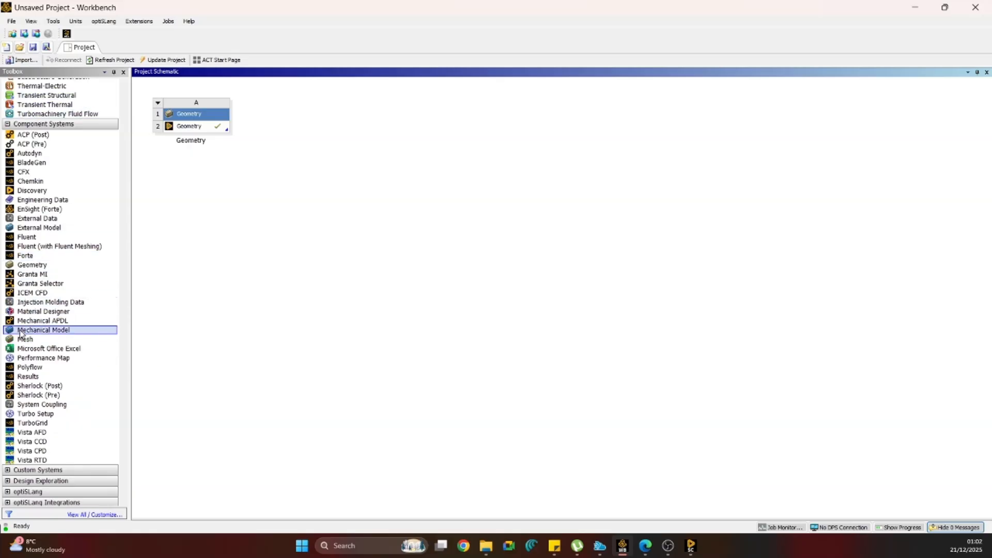
{"action": "left_click_drag", "start_coordinate": [25, 339], "coordinate": [290, 143]}
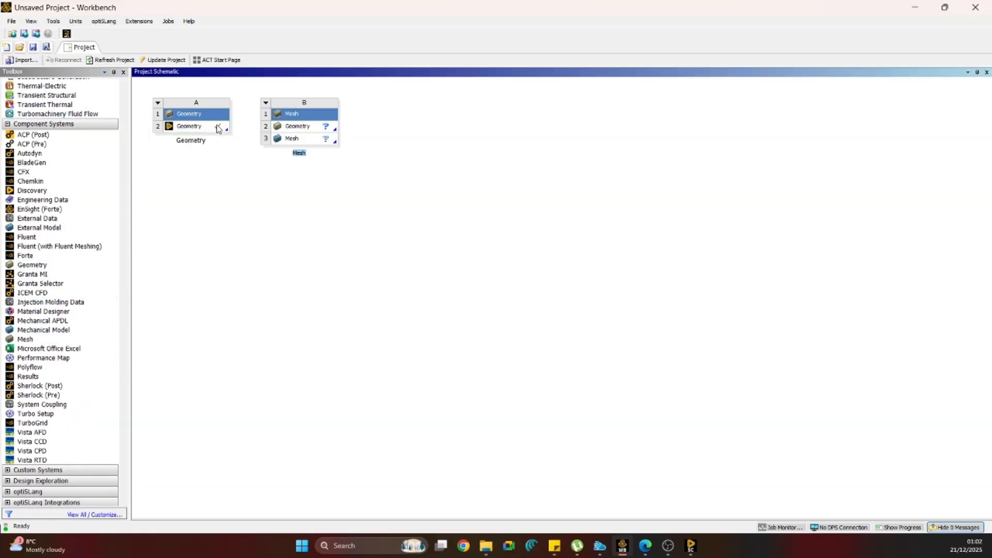
Link the Geometry system's geometry to the Mesh system and open its mesh for editing in Meshing.
{"action": "left_click_drag", "start_coordinate": [217, 127], "coordinate": [290, 141]}
{"action": "right_click", "coordinate": [291, 129]}
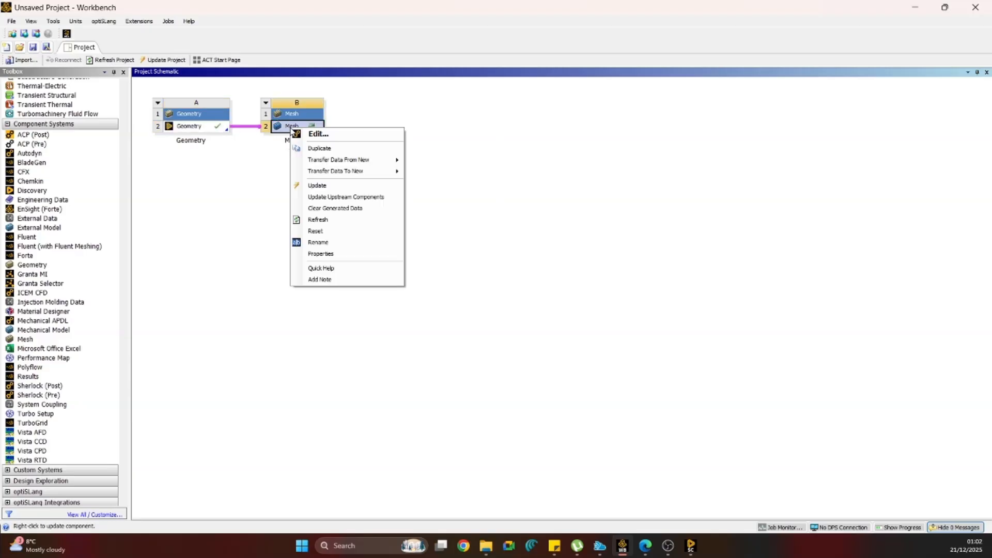
{"action": "left_click", "coordinate": [312, 134]}
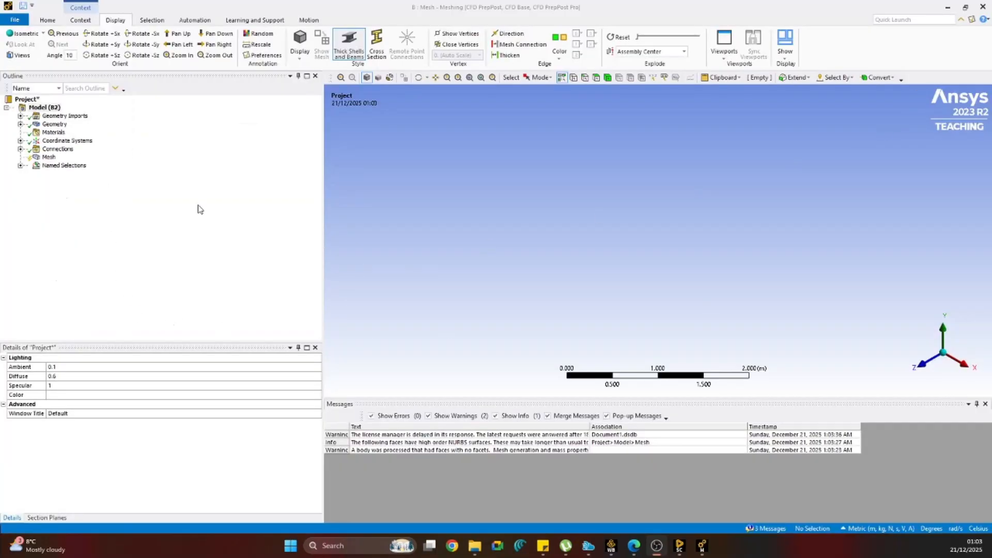
Switch to Workbench, update the Mesh system's mesh from the project schematic, and return to the Meshing window.
{"action": "left_click", "coordinate": [51, 158]}
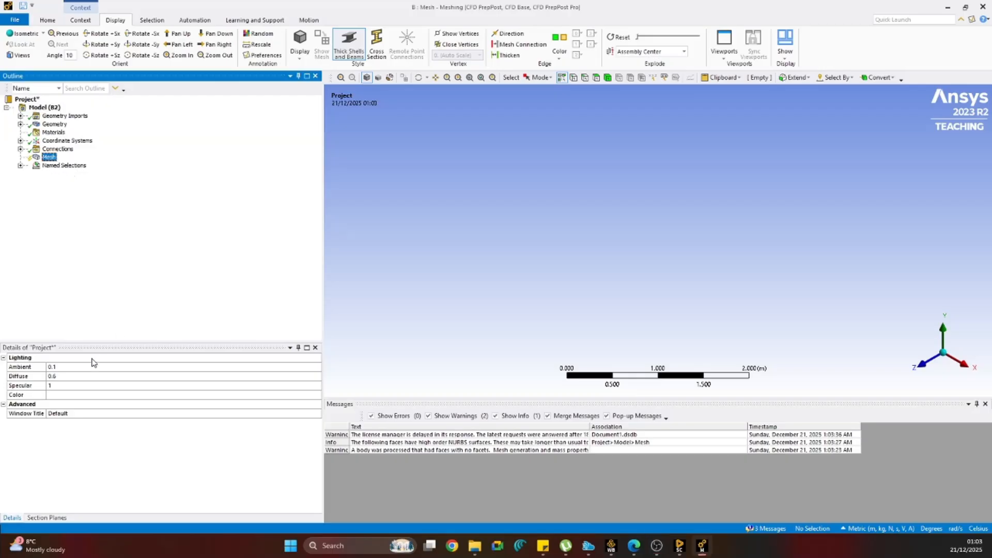
{"action": "left_click", "coordinate": [20, 148]}
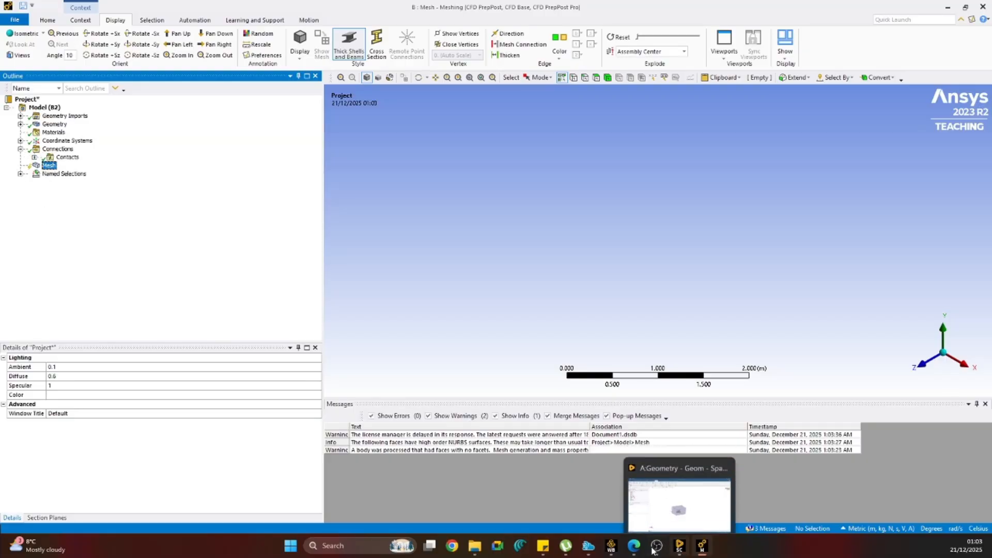
{"action": "left_click", "coordinate": [611, 547]}
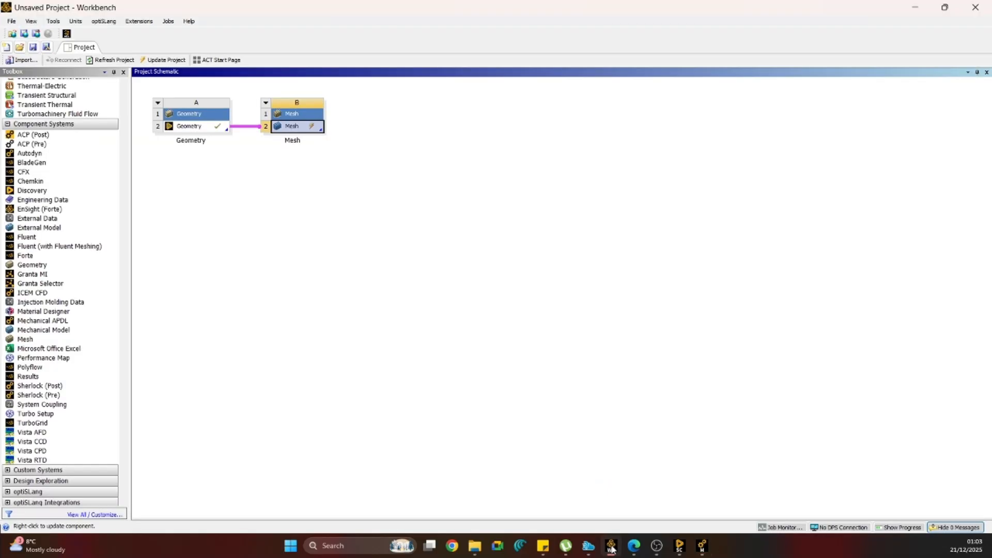
{"action": "right_click", "coordinate": [291, 135]}
{"action": "left_click", "coordinate": [325, 192]}
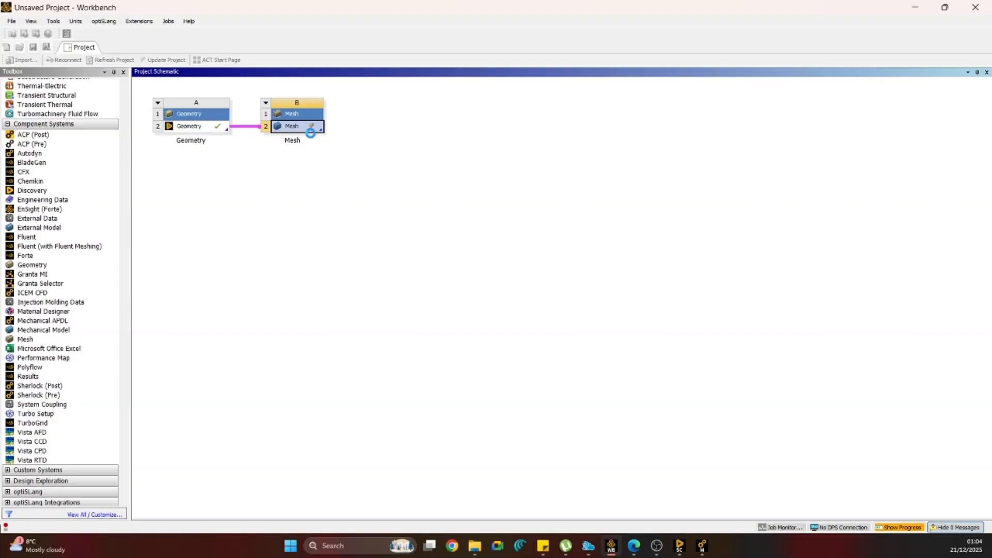
{"action": "mouse_move", "coordinate": [696, 549]}
{"action": "left_click", "coordinate": [701, 550]}
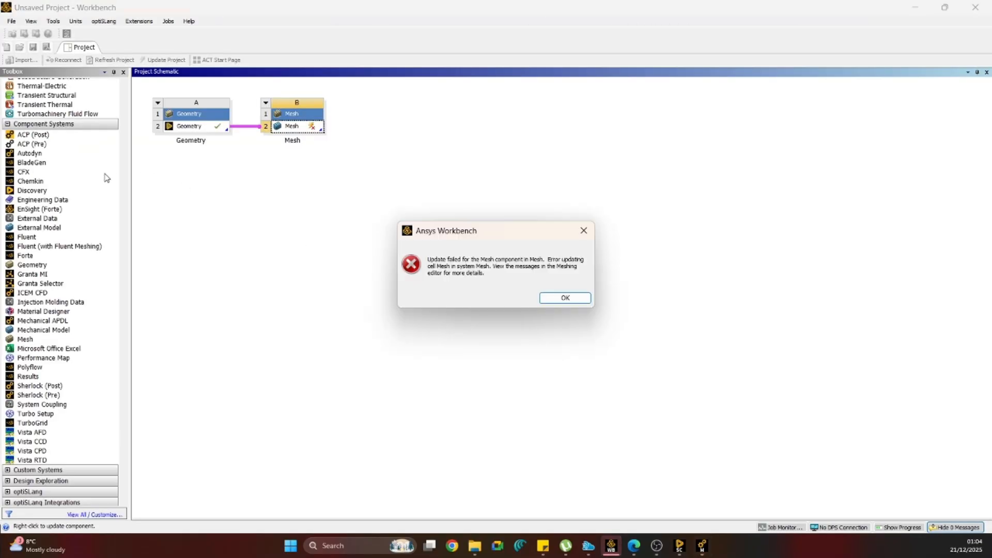
{"action": "left_click", "coordinate": [583, 231]}
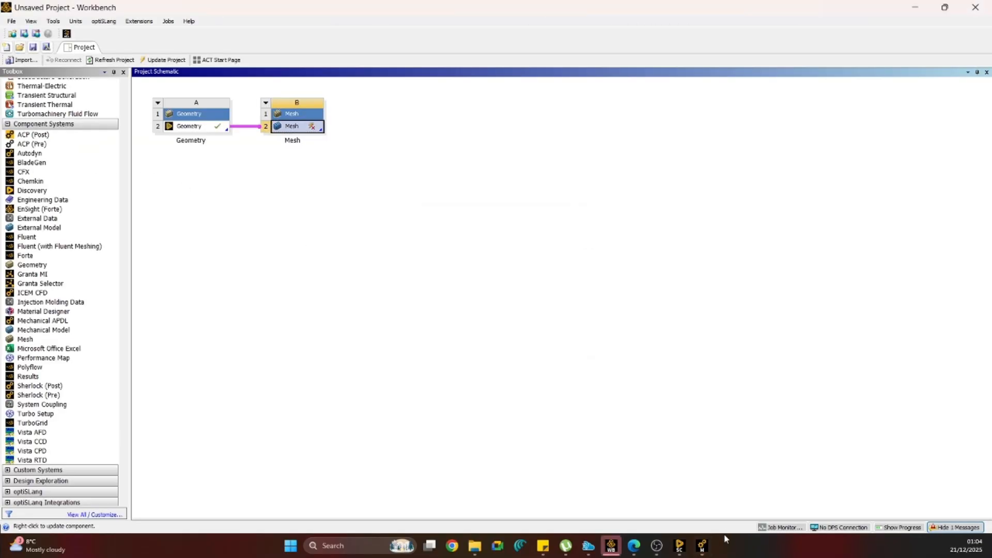
{"action": "left_click", "coordinate": [679, 547]}
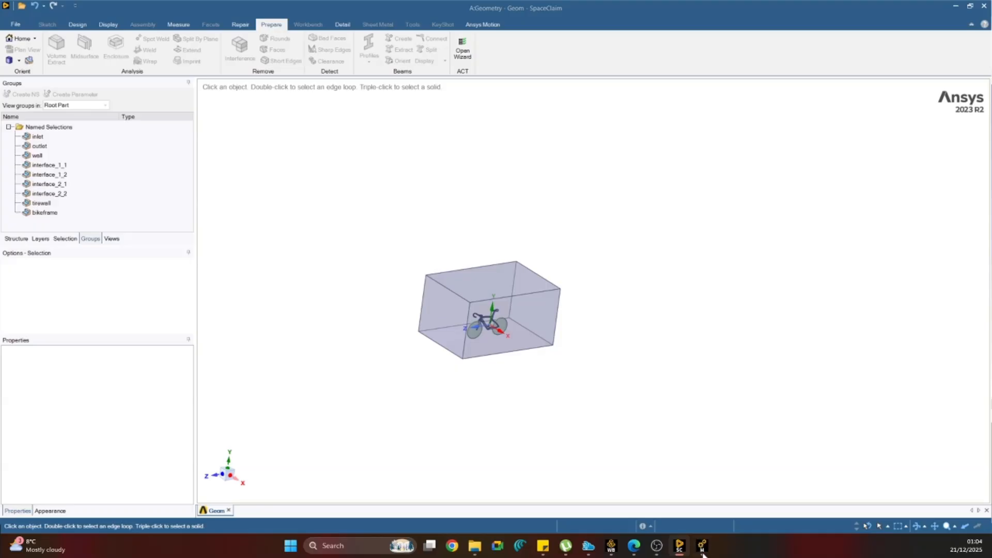
{"action": "left_click", "coordinate": [957, 6]}
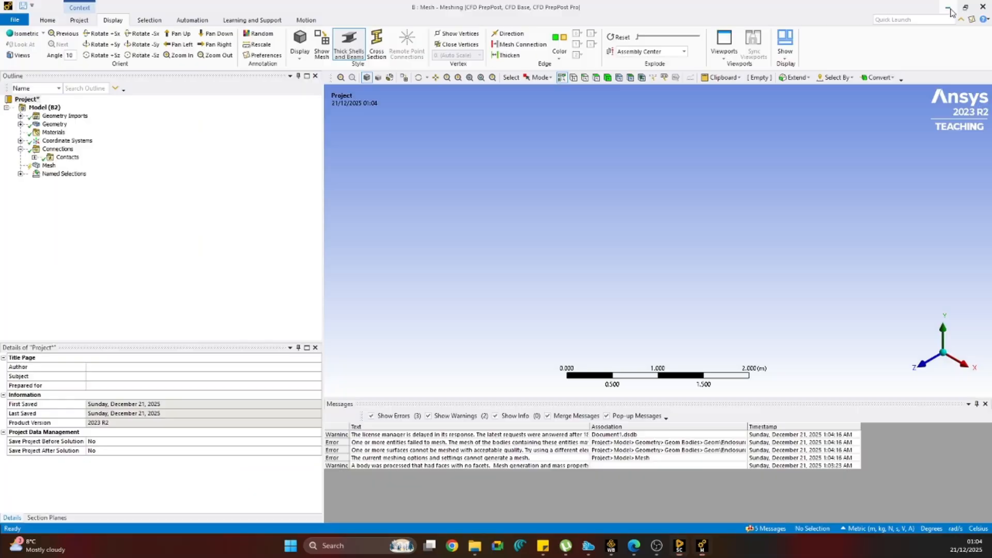
Set the mesh's physics preference to CFD and generate the mesh for the fluid domain.
{"action": "left_click", "coordinate": [50, 167]}
{"action": "left_click", "coordinate": [308, 386]}
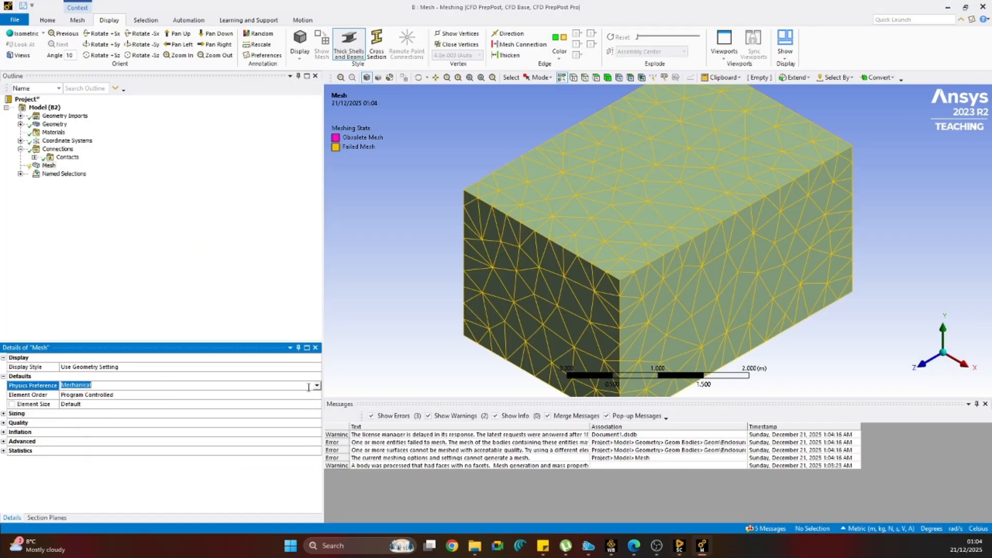
{"action": "left_click", "coordinate": [316, 385]}
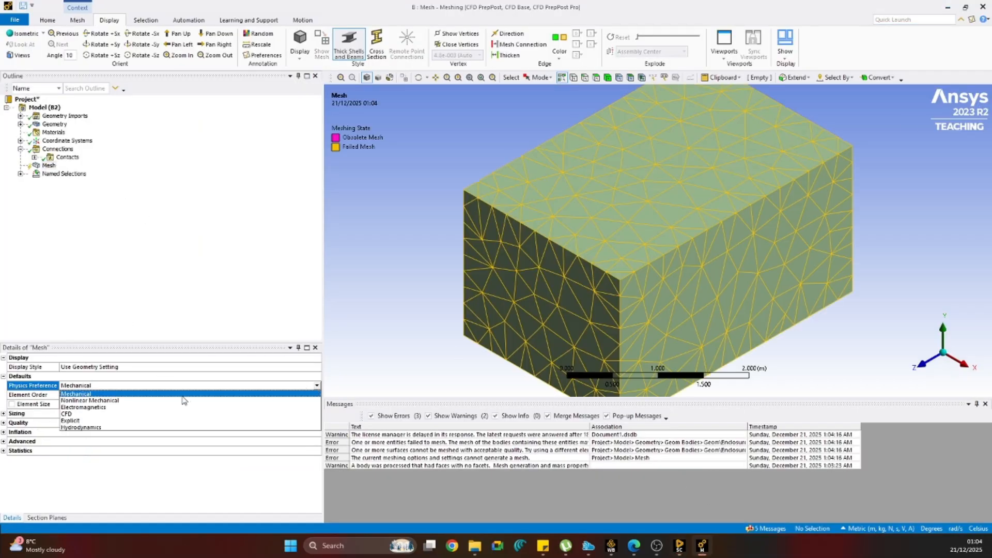
{"action": "left_click", "coordinate": [125, 415]}
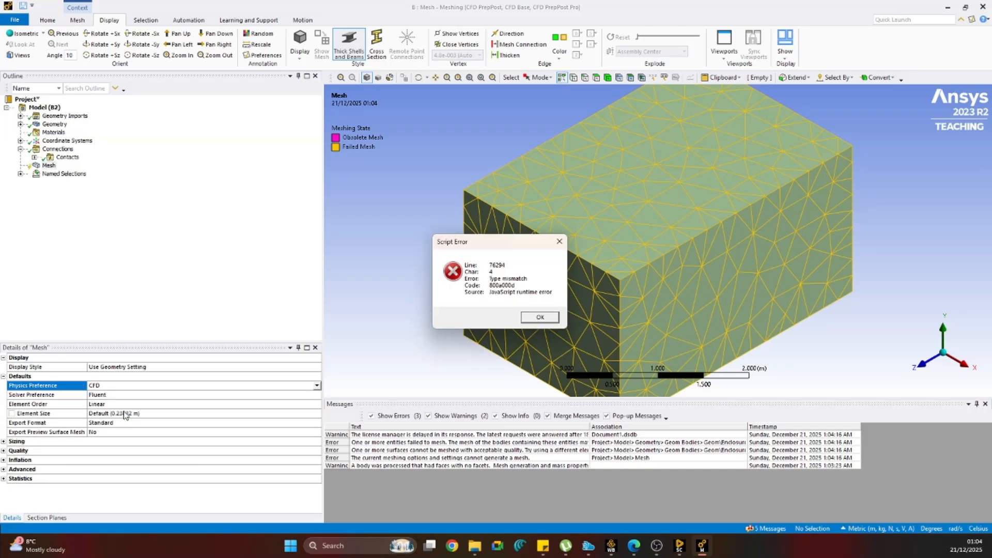
{"action": "left_click", "coordinate": [559, 241]}
{"action": "right_click", "coordinate": [50, 166]}
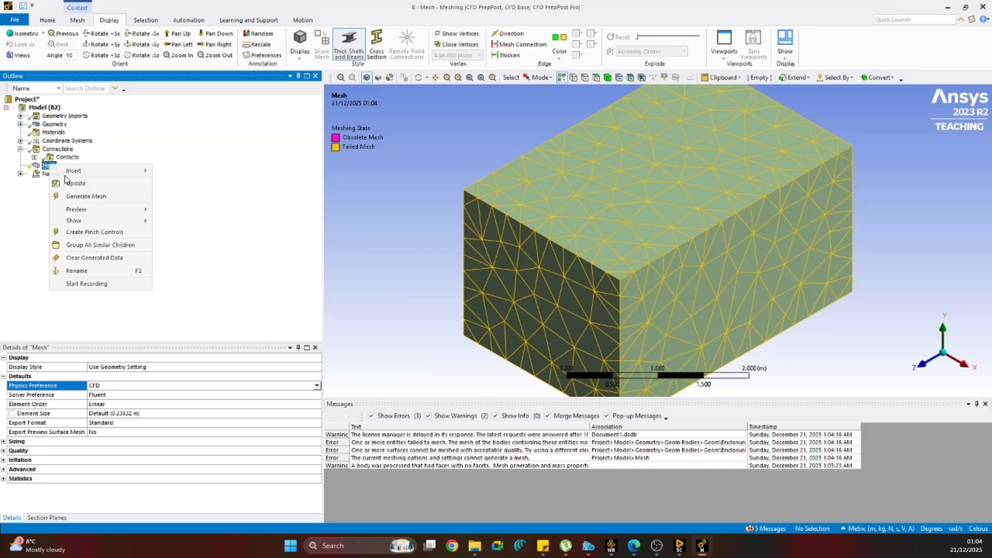
{"action": "left_click", "coordinate": [100, 196]}
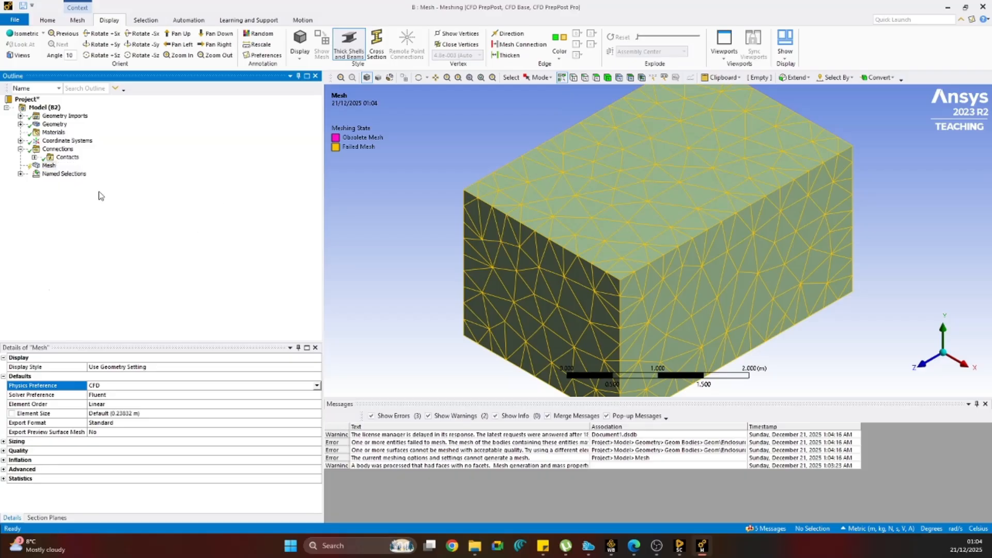
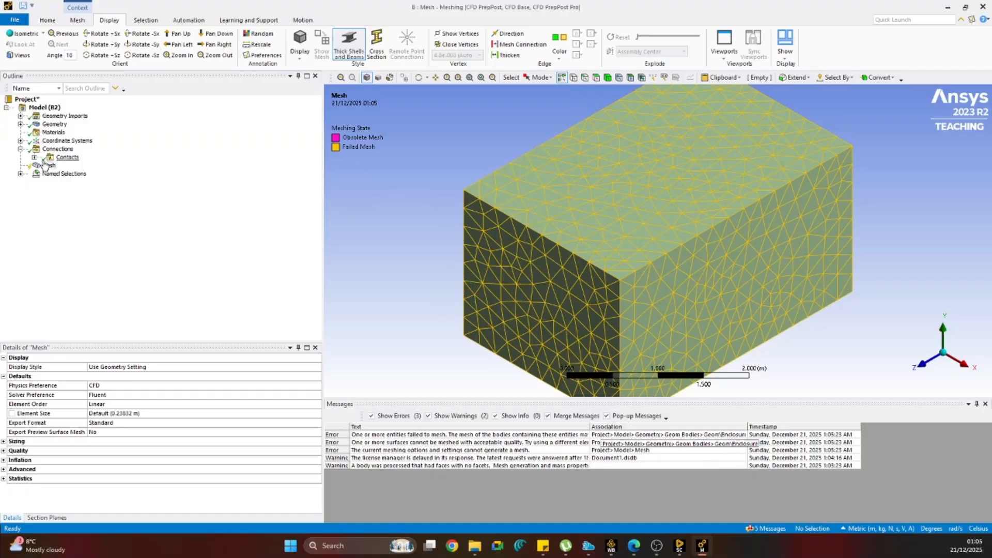
Set the mesh's element size to 0.1 m and regenerate the mesh.
{"action": "left_click", "coordinate": [122, 415]}
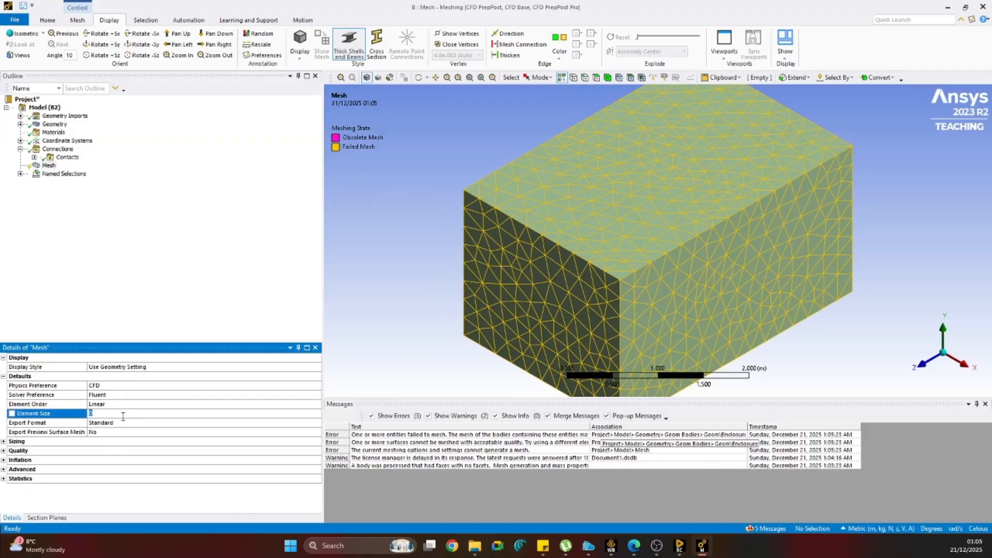
{"action": "type", "text": "0.1"}
{"action": "left_click", "coordinate": [122, 298]}
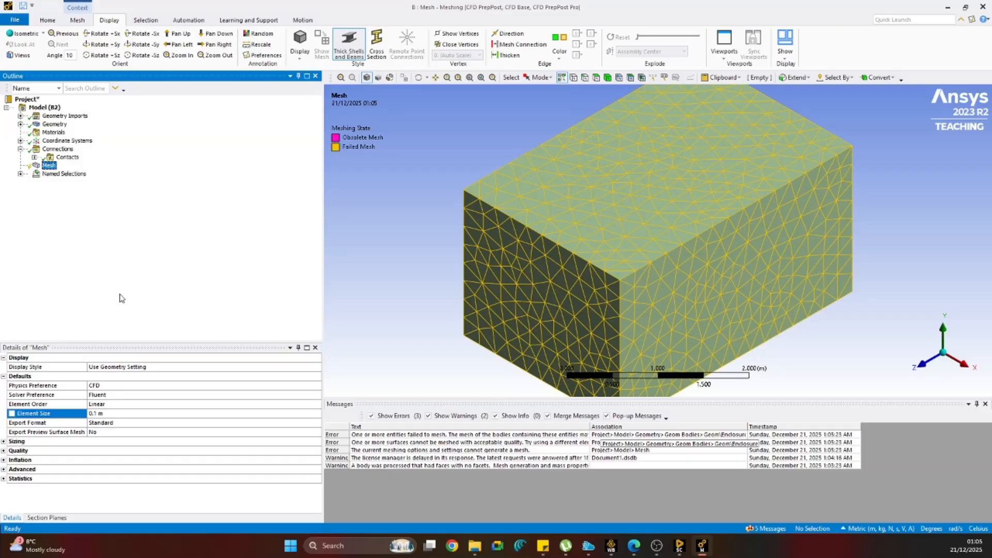
{"action": "right_click", "coordinate": [52, 167]}
{"action": "left_click", "coordinate": [95, 197]}
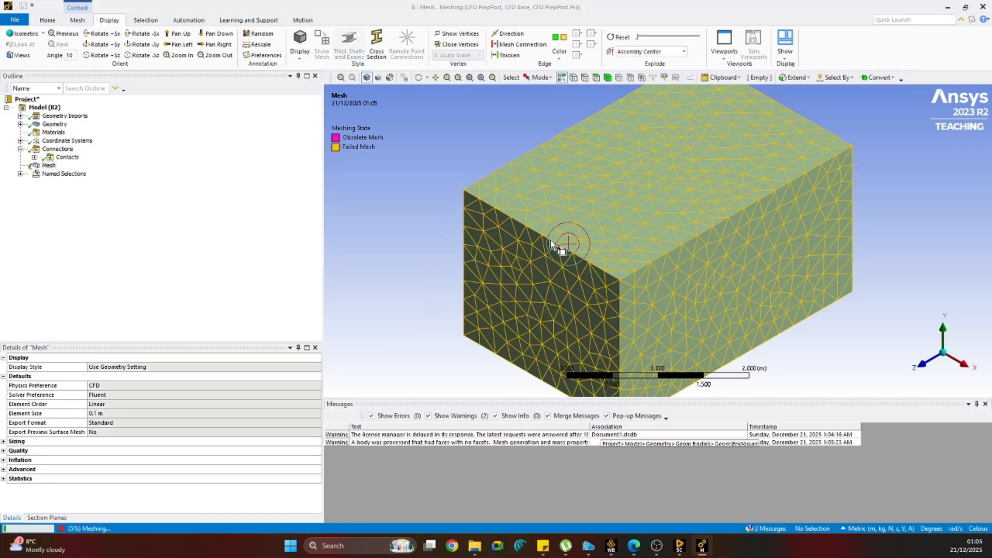
{"action": "left_click", "coordinate": [612, 248]}
{"action": "left_click", "coordinate": [460, 340]}
{"action": "left_click", "coordinate": [466, 337]}
{"action": "left_click", "coordinate": [51, 166]}
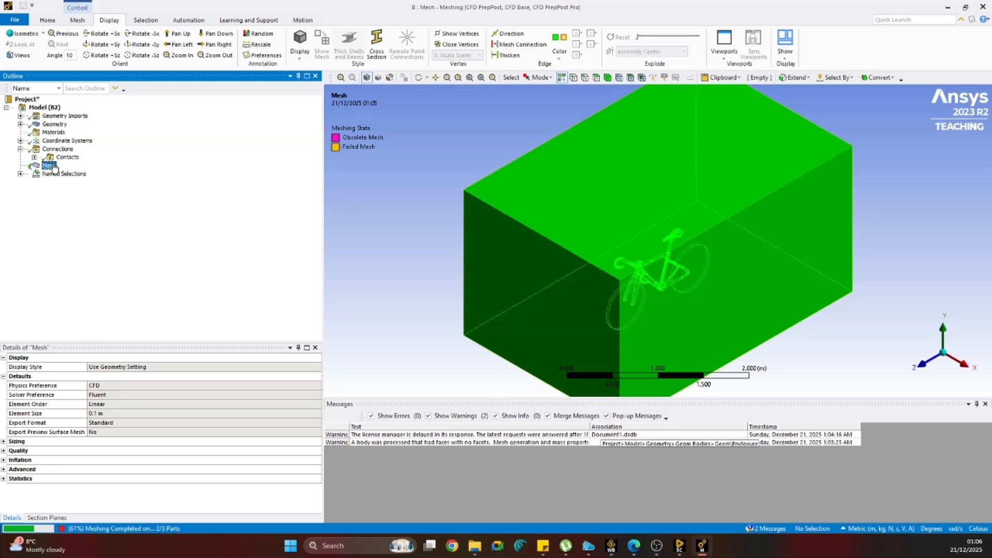
{"action": "left_click", "coordinate": [62, 158]}
{"action": "left_click", "coordinate": [51, 166]}
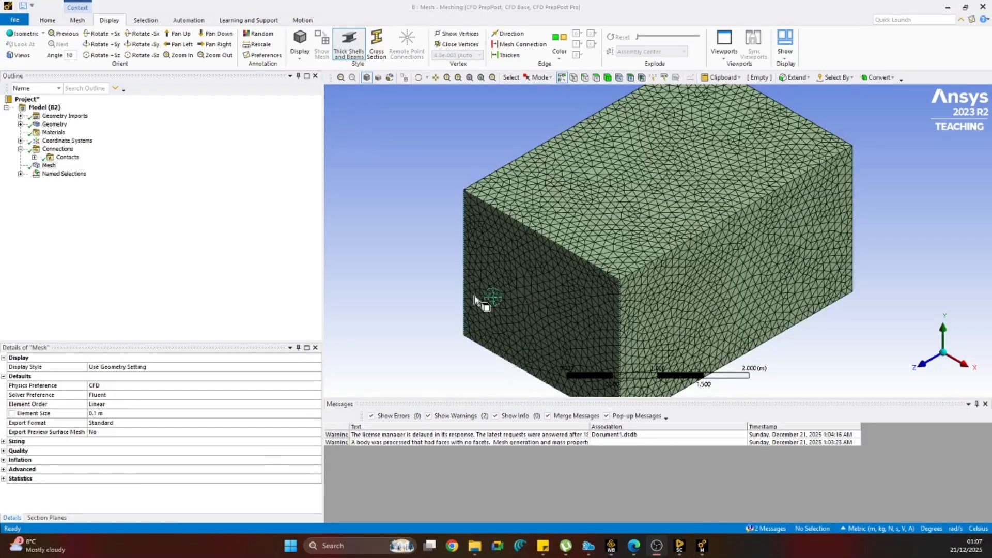
Delete the Contacts group from the model's connections.
{"action": "middle_click_drag", "start_coordinate": [499, 280], "coordinate": [542, 277]}
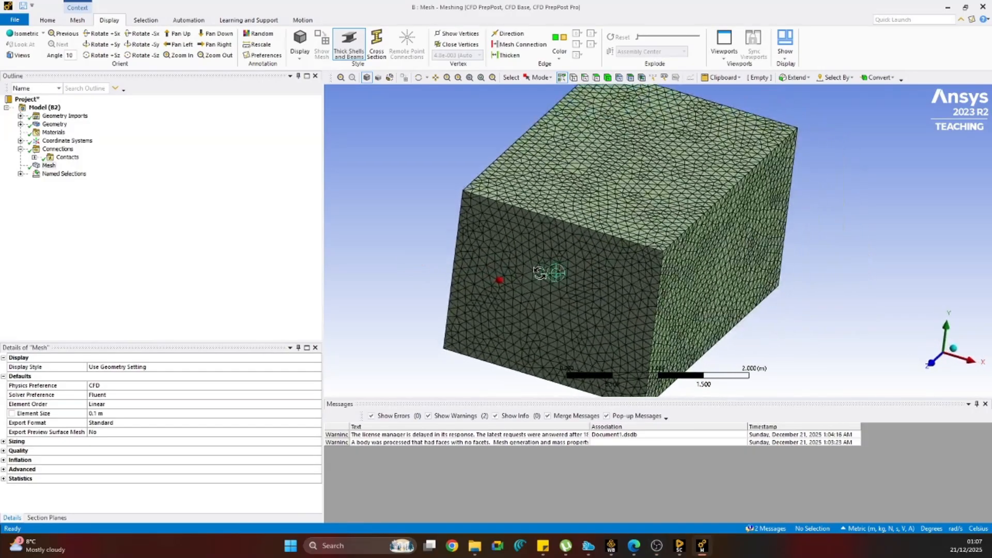
{"action": "left_click", "coordinate": [67, 158]}
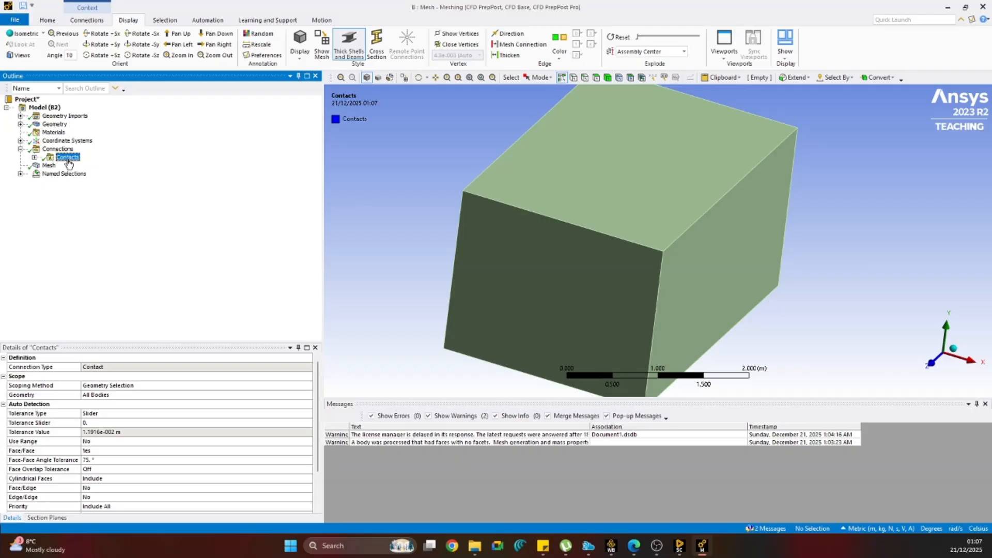
{"action": "key", "text": "Delete"}
{"action": "key", "text": "Return"}
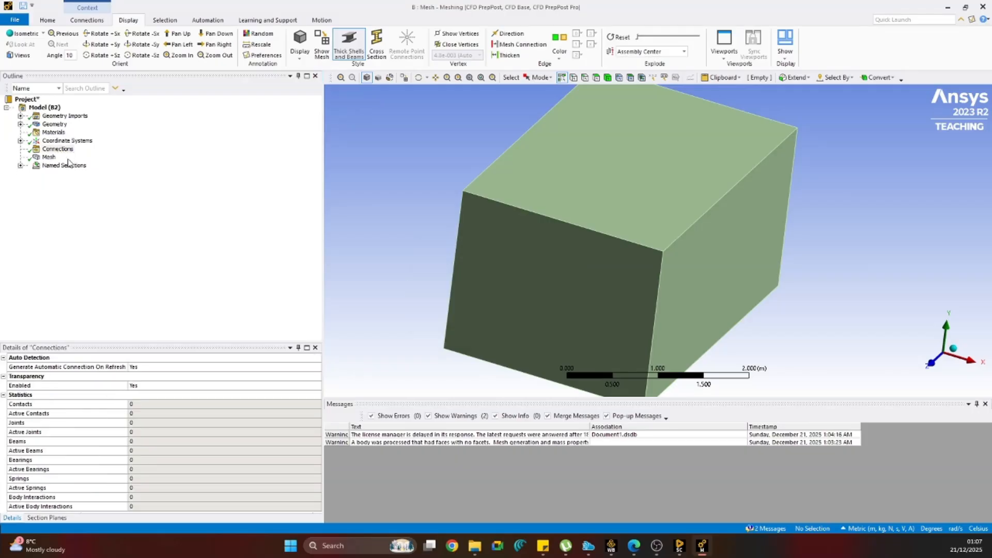
Display the fluid domain as a wireframe and show the mesh on it.
{"action": "middle_click_drag", "start_coordinate": [425, 260], "coordinate": [402, 241]}
{"action": "left_click", "coordinate": [389, 77]}
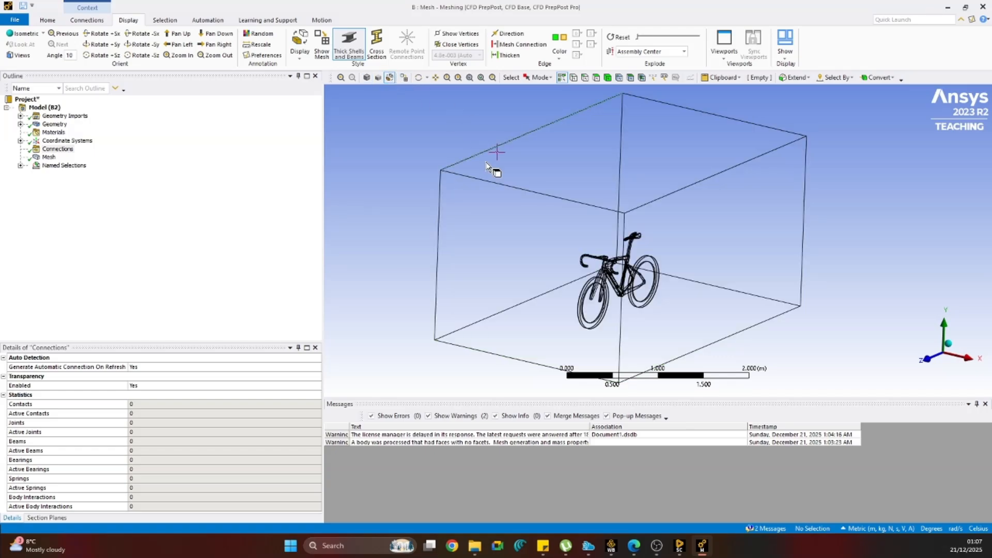
{"action": "scroll", "coordinate": [634, 305], "scroll_direction": "down", "scroll_amount": 3}
{"action": "scroll", "coordinate": [630, 289], "scroll_direction": "up", "scroll_amount": 8}
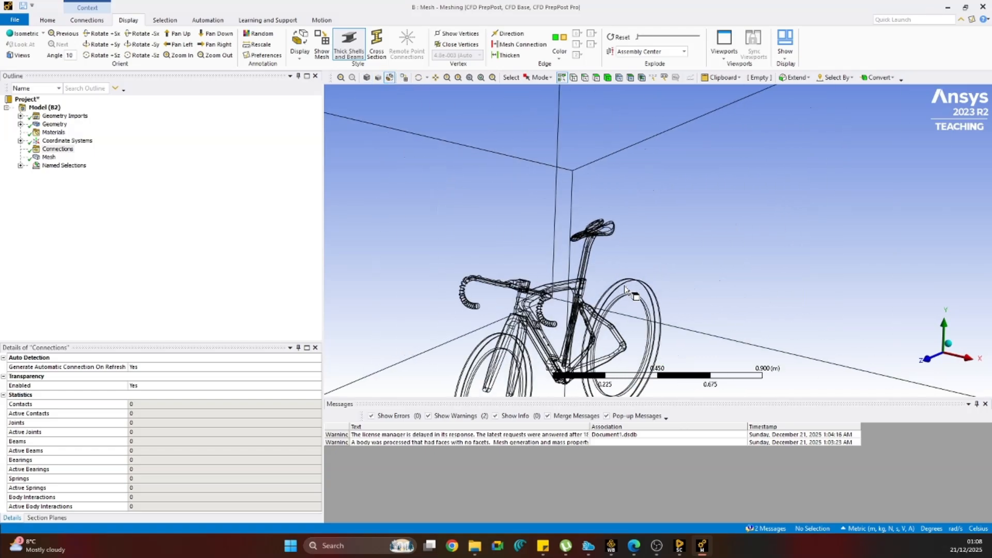
{"action": "middle_click_drag", "start_coordinate": [624, 244], "coordinate": [649, 185], "text": "ctrl"}
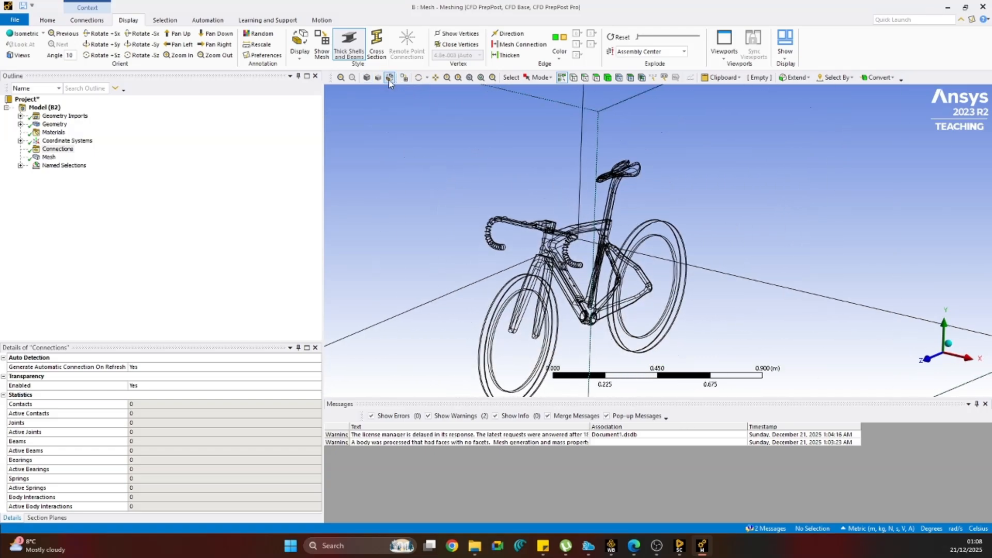
{"action": "left_click", "coordinate": [404, 78]}
Examine the mesh density on the bicycle's wheels and in the surrounding fluid domain up close.
{"action": "scroll", "coordinate": [568, 315], "scroll_direction": "up", "scroll_amount": 5}
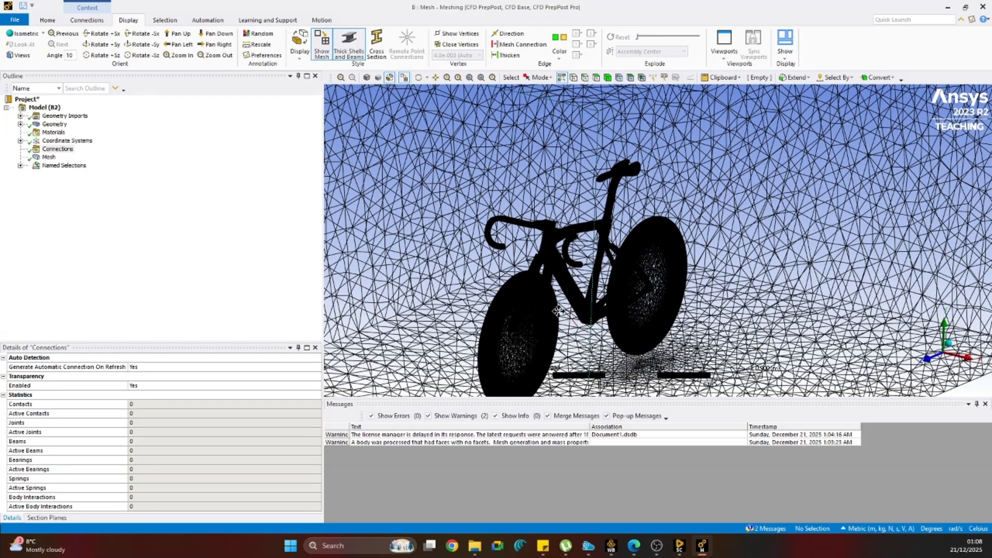
{"action": "scroll", "coordinate": [543, 274], "scroll_direction": "up", "scroll_amount": 6}
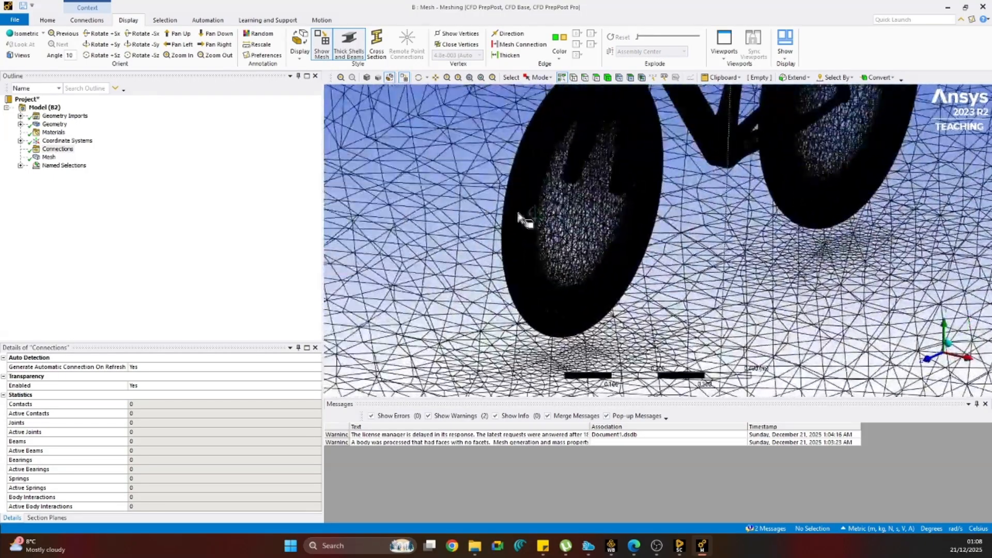
{"action": "scroll", "coordinate": [486, 247], "scroll_direction": "up", "scroll_amount": 4}
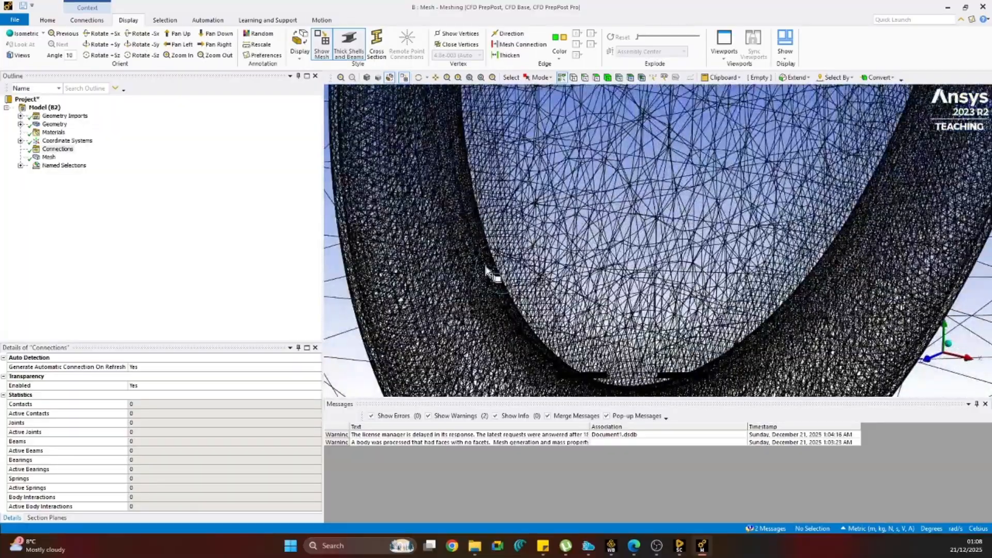
{"action": "scroll", "coordinate": [707, 328], "scroll_direction": "up", "scroll_amount": 8}
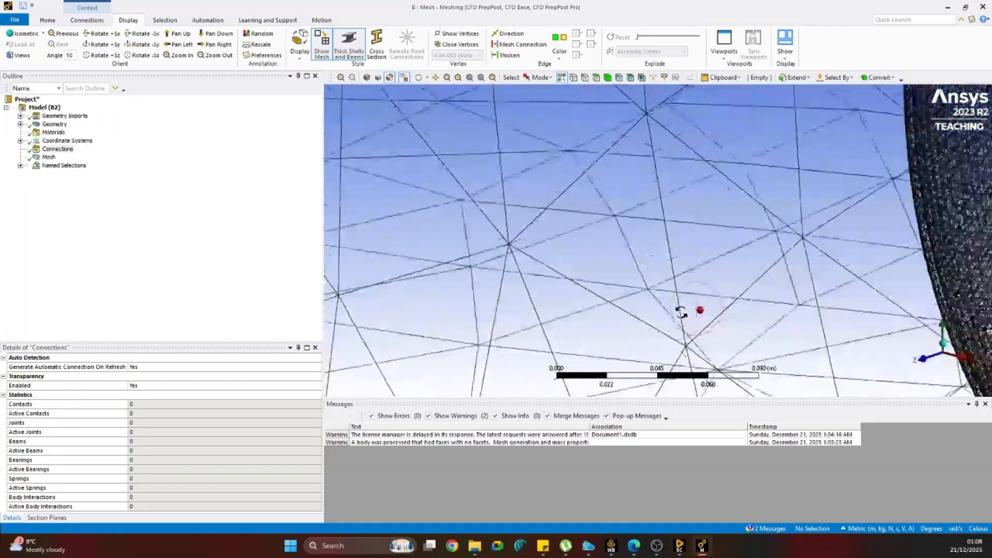
{"action": "scroll", "coordinate": [707, 328], "scroll_direction": "down", "scroll_amount": 10}
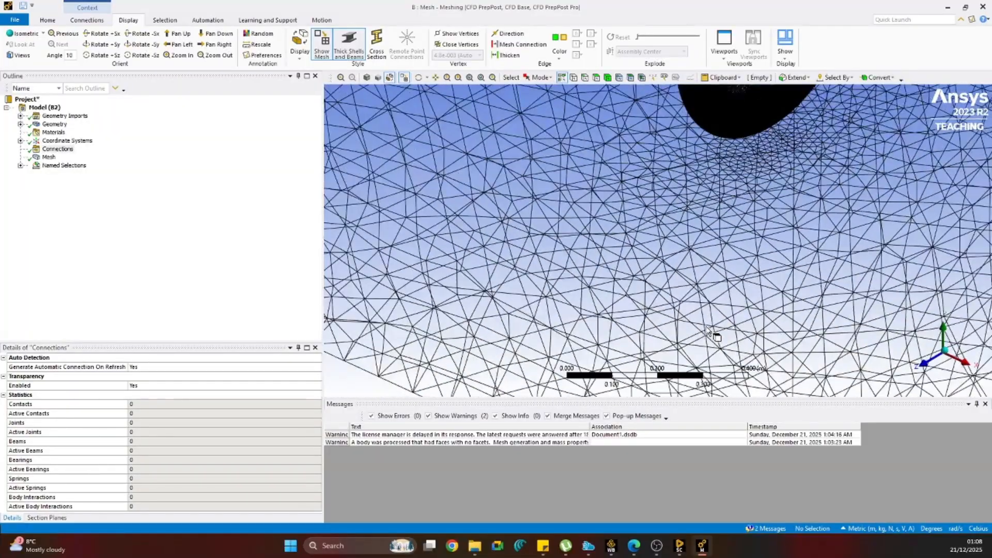
{"action": "scroll", "coordinate": [727, 168], "scroll_direction": "up", "scroll_amount": 3}
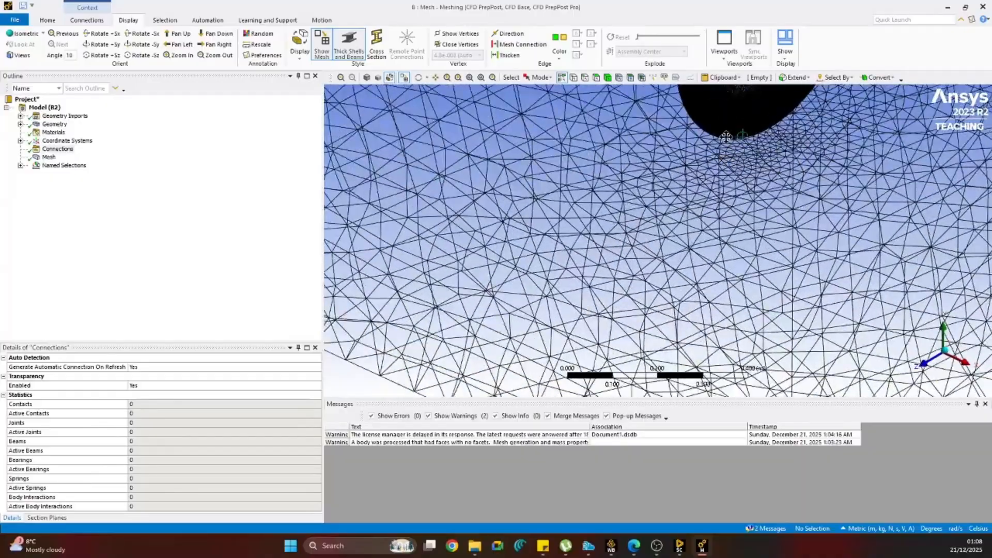
{"action": "scroll", "coordinate": [728, 168], "scroll_direction": "up", "scroll_amount": 4}
{"action": "middle_click_drag", "start_coordinate": [593, 222], "coordinate": [535, 488], "text": "ctrl"}
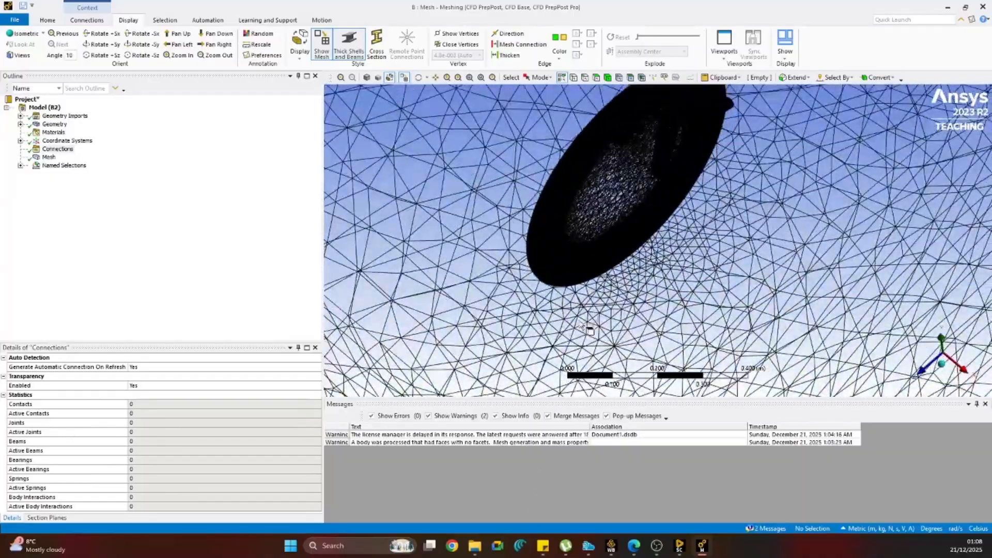
{"action": "scroll", "coordinate": [579, 254], "scroll_direction": "up", "scroll_amount": 4}
{"action": "middle_click_drag", "start_coordinate": [583, 269], "coordinate": [506, 250]}
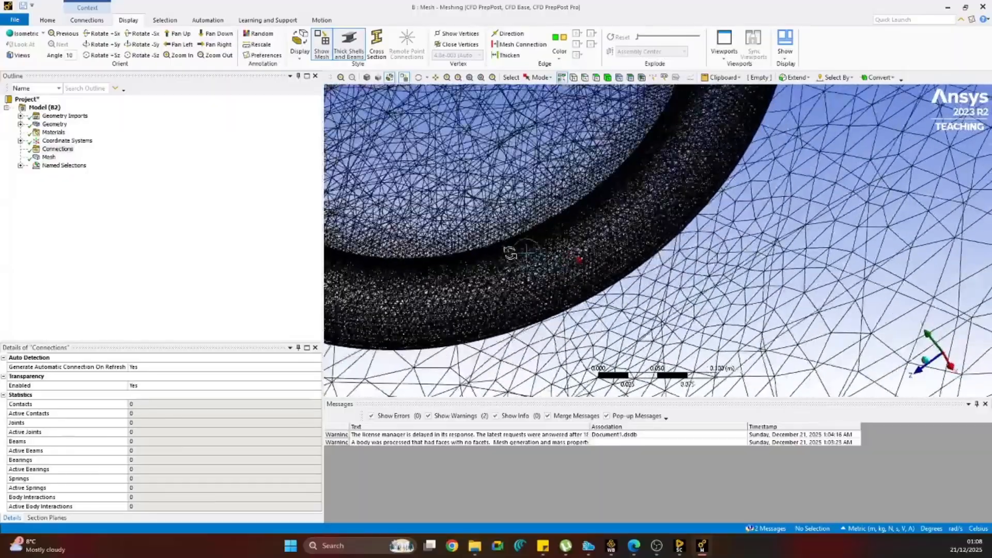
Expand the mesh's statistics to check the numbers of nodes and elements.
{"action": "left_click", "coordinate": [49, 157]}
{"action": "left_click", "coordinate": [7, 479]}
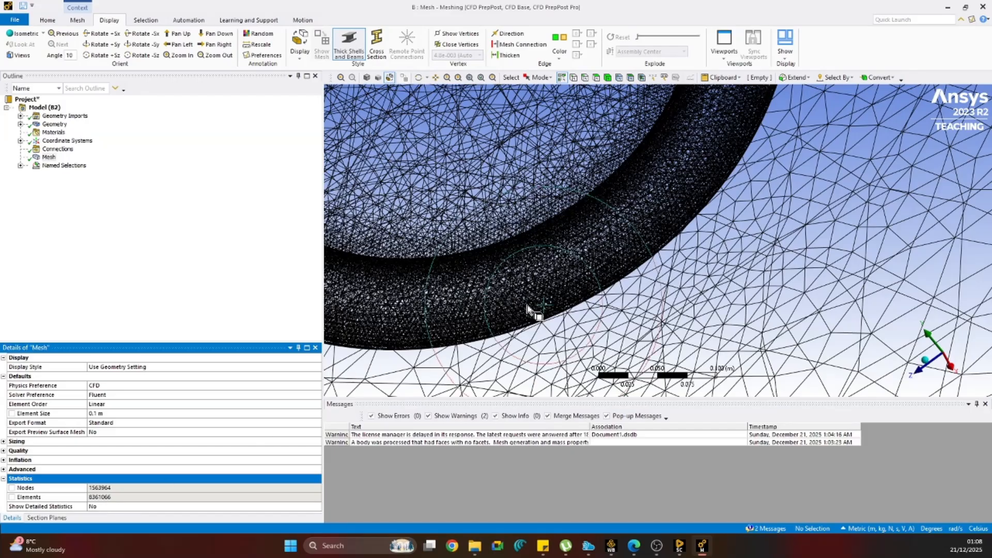
{"action": "scroll", "coordinate": [531, 313], "scroll_direction": "down", "scroll_amount": 5}
{"action": "scroll", "coordinate": [528, 309], "scroll_direction": "down", "scroll_amount": 4}
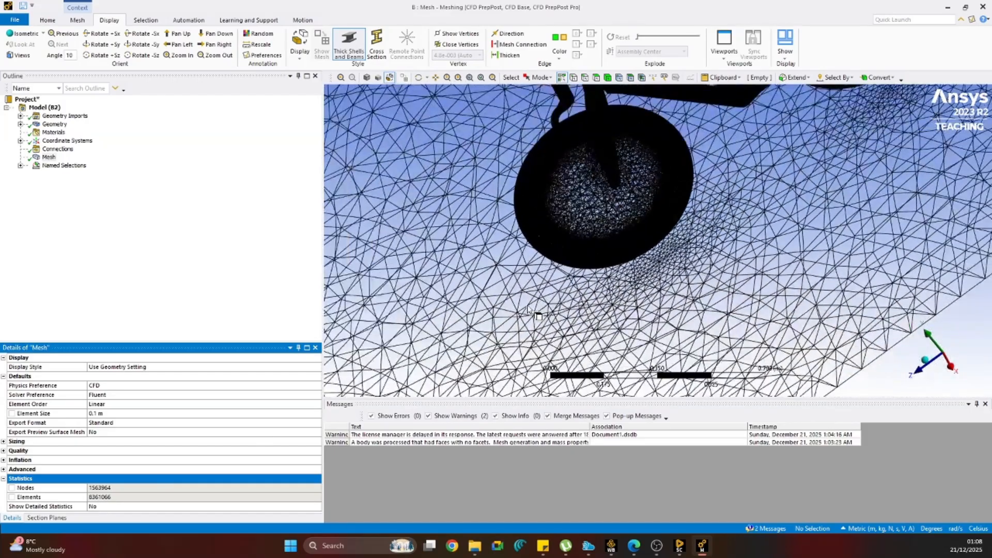
{"action": "scroll", "coordinate": [615, 241], "scroll_direction": "down", "scroll_amount": 4}
Examine the mesh refinement on the floor beneath the wheels, on the front wheel and around the bicycle frame.
{"action": "middle_click_drag", "start_coordinate": [615, 241], "coordinate": [706, 206]}
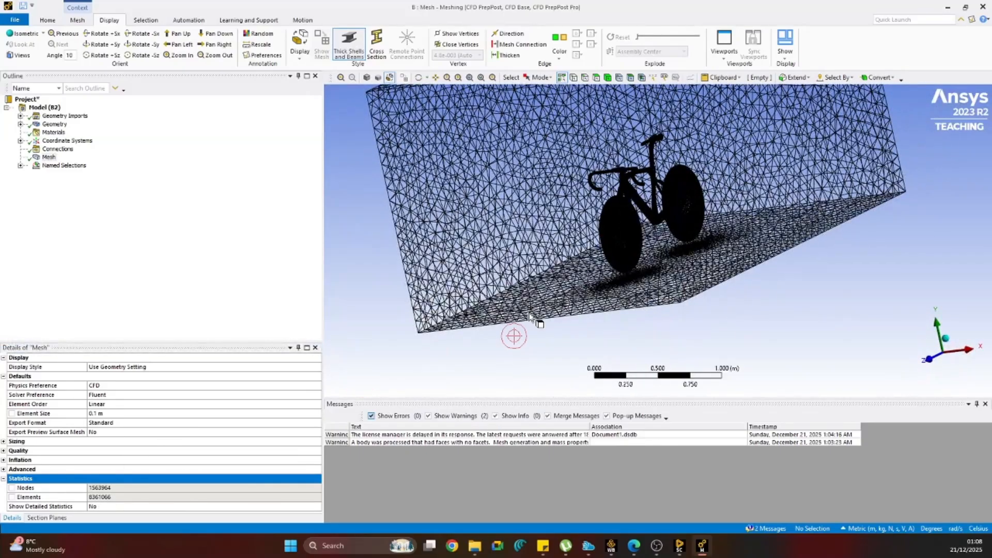
{"action": "middle_click_drag", "start_coordinate": [562, 267], "coordinate": [609, 273]}
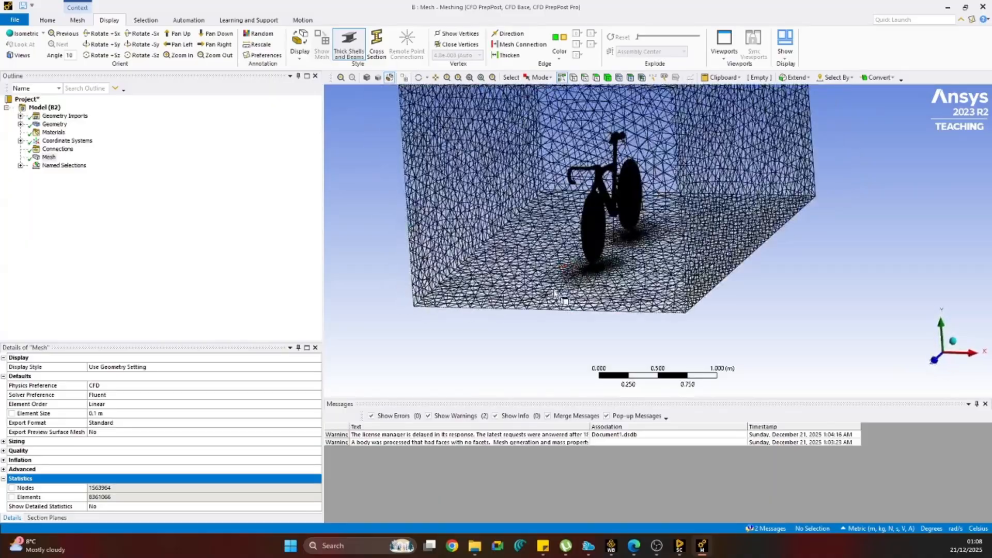
{"action": "scroll", "coordinate": [610, 271], "scroll_direction": "up", "scroll_amount": 8}
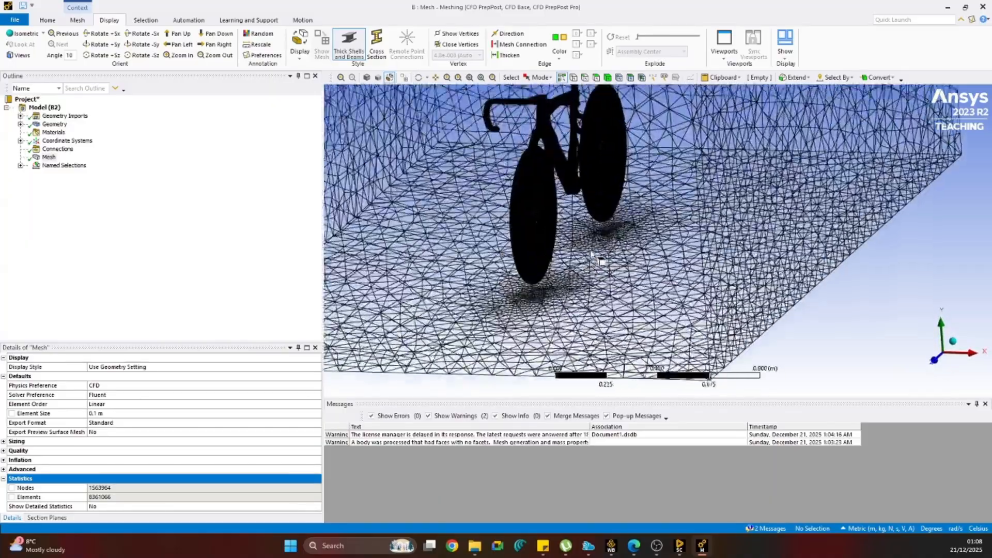
{"action": "middle_click_drag", "start_coordinate": [566, 252], "coordinate": [677, 254], "text": "ctrl"}
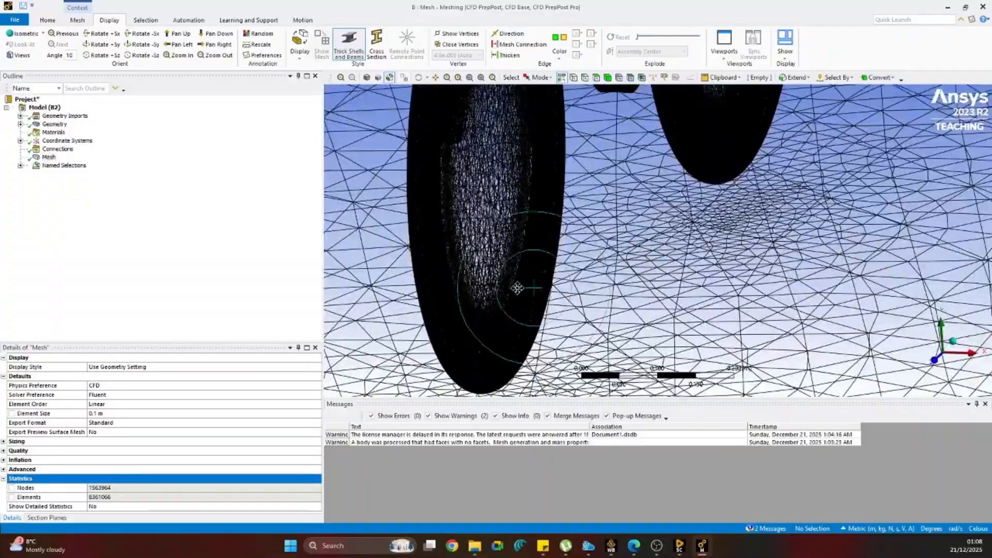
{"action": "middle_click_drag", "start_coordinate": [518, 289], "coordinate": [752, 210], "text": "ctrl"}
{"action": "scroll", "coordinate": [753, 212], "scroll_direction": "up", "scroll_amount": 4}
{"action": "middle_click_drag", "start_coordinate": [695, 284], "coordinate": [449, 478], "text": "ctrl"}
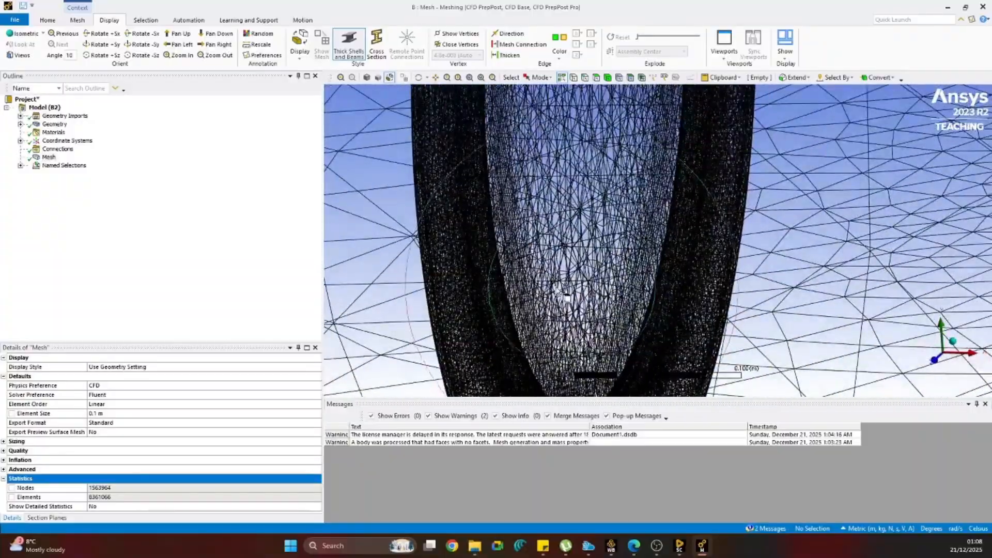
{"action": "scroll", "coordinate": [565, 290], "scroll_direction": "down", "scroll_amount": 9}
{"action": "middle_click_drag", "start_coordinate": [592, 282], "coordinate": [614, 242]}
{"action": "scroll", "coordinate": [615, 242], "scroll_direction": "up", "scroll_amount": 12}
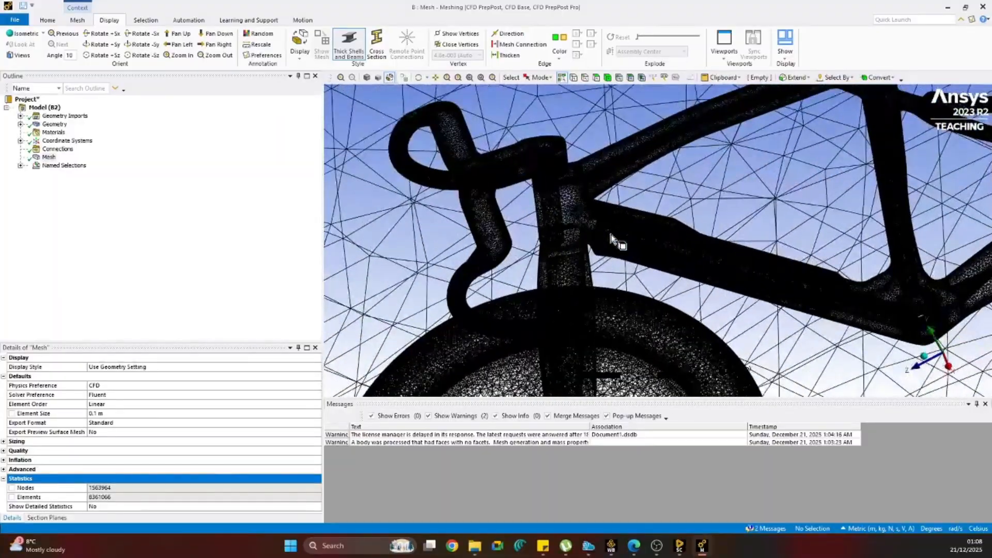
{"action": "scroll", "coordinate": [612, 238], "scroll_direction": "down", "scroll_amount": 6}
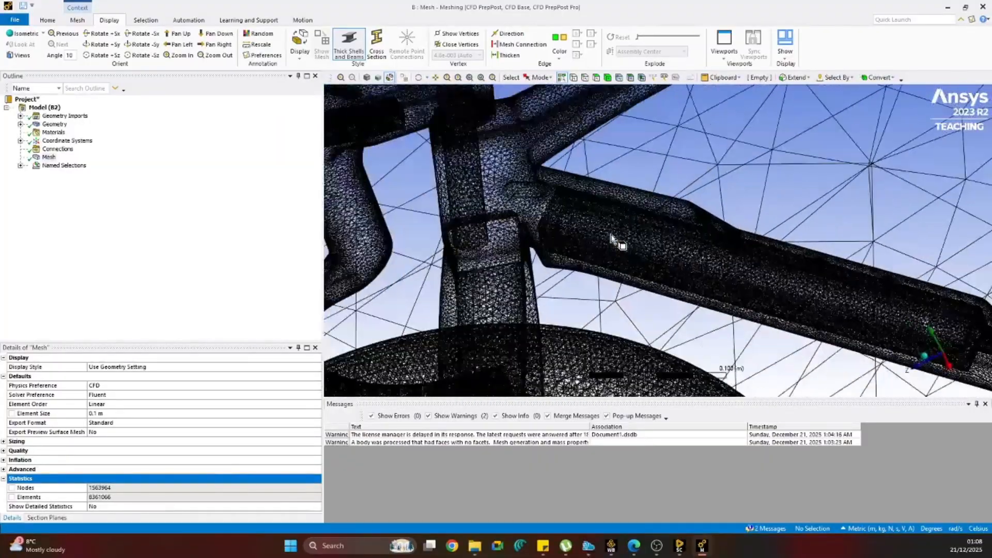
{"action": "left_click", "coordinate": [48, 158]}
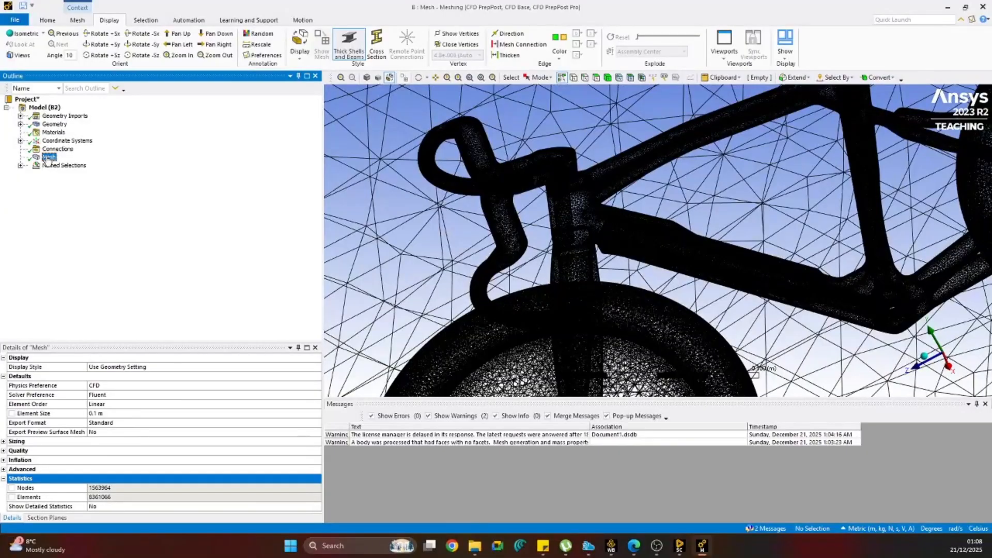
{"action": "left_click", "coordinate": [110, 414]}
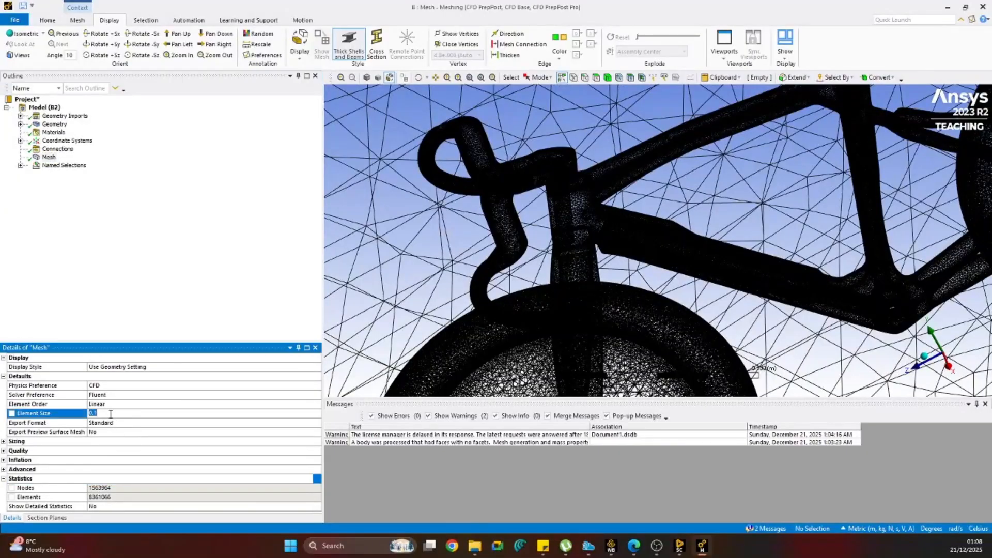
{"action": "left_click", "coordinate": [122, 309]}
Expand the named selections and show the inlet face highlighted on the meshed domain.
{"action": "scroll", "coordinate": [485, 275], "scroll_direction": "up", "scroll_amount": 10}
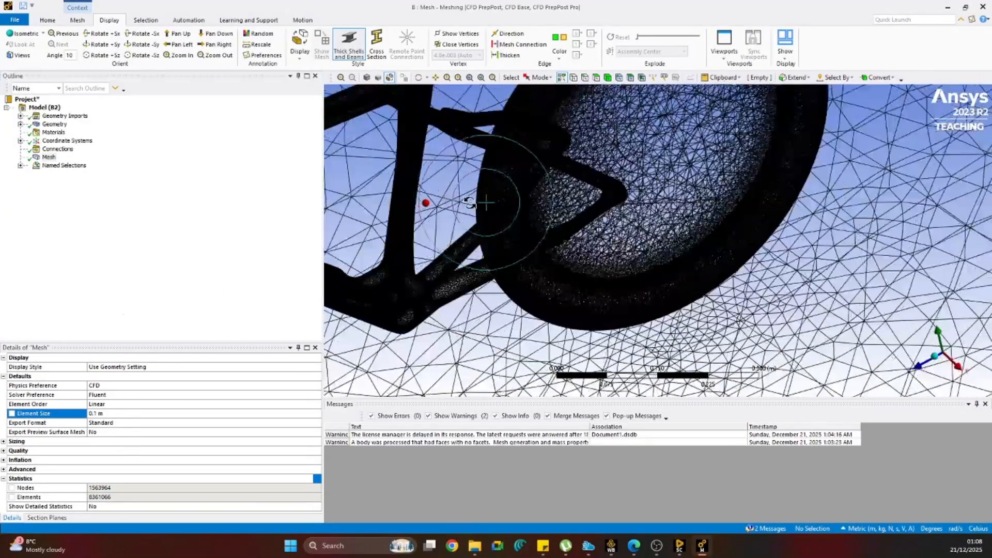
{"action": "scroll", "coordinate": [485, 275], "scroll_direction": "down", "scroll_amount": 8}
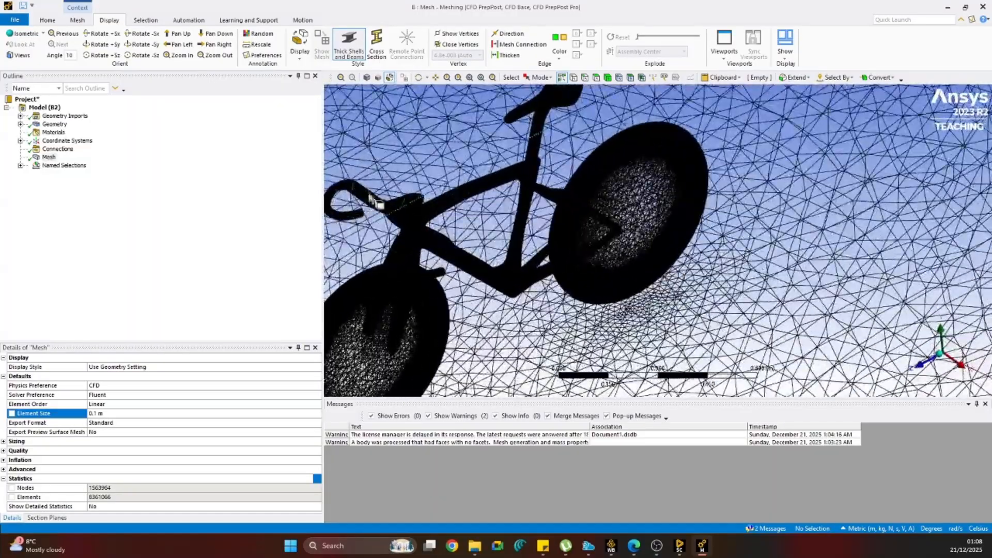
{"action": "middle_click_drag", "start_coordinate": [468, 270], "coordinate": [533, 253]}
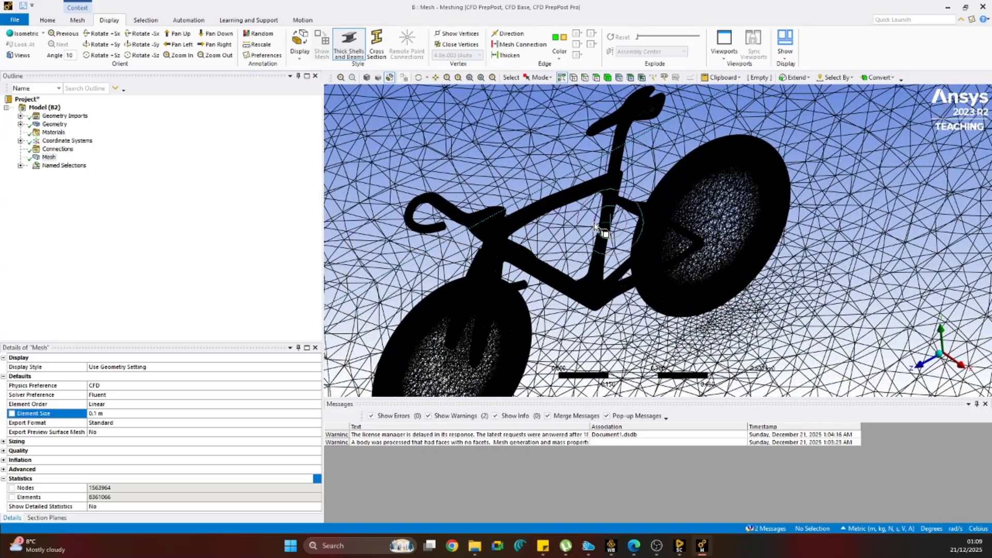
{"action": "left_click", "coordinate": [20, 166]}
{"action": "left_click", "coordinate": [61, 174]}
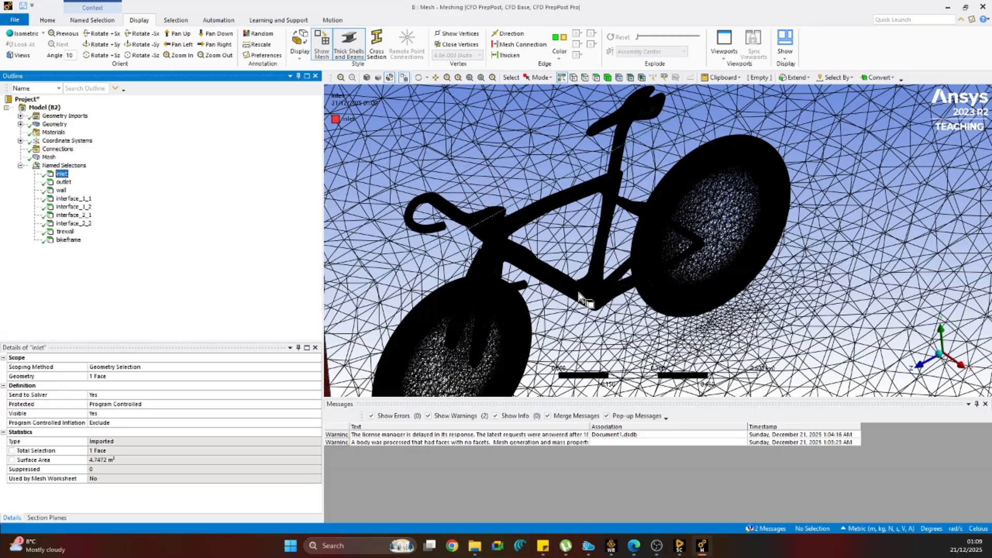
{"action": "scroll", "coordinate": [598, 302], "scroll_direction": "up", "scroll_amount": 3}
{"action": "scroll", "coordinate": [598, 302], "scroll_direction": "down", "scroll_amount": 5}
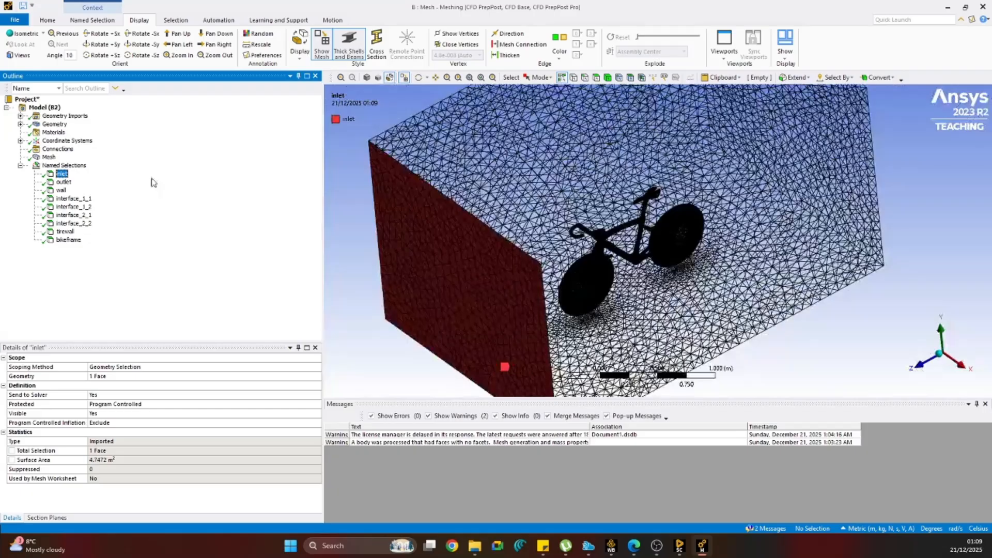
Highlight the outlet, wall, interface, tirewall and bikeframe named selections one after another to check their faces on the mesh.
{"action": "left_click", "coordinate": [63, 181]}
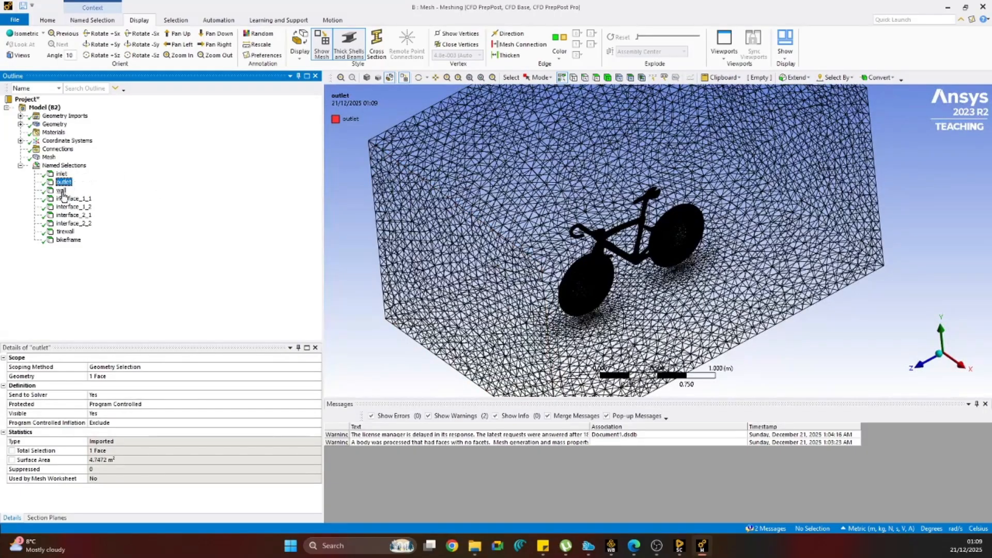
{"action": "left_click", "coordinate": [62, 191]}
{"action": "left_click", "coordinate": [66, 199]}
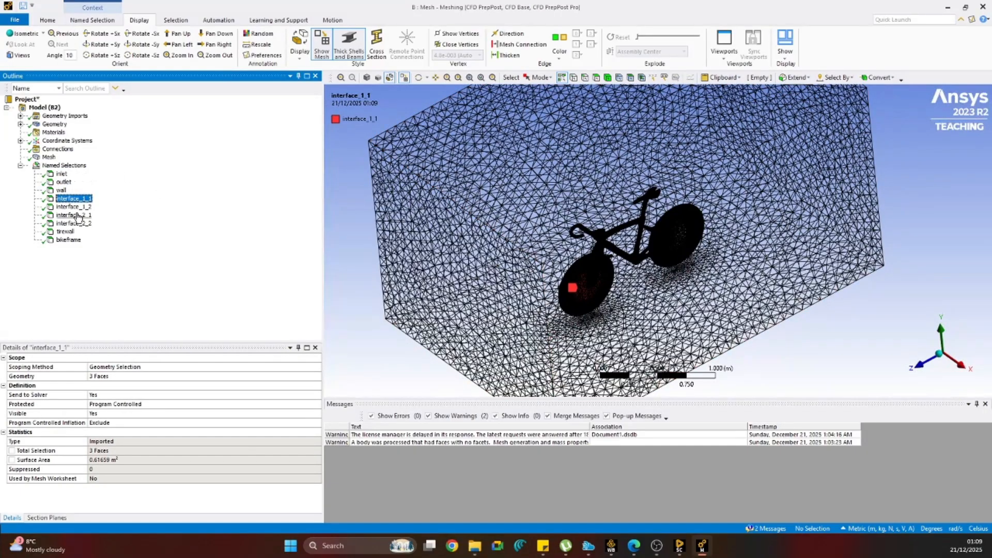
{"action": "left_click", "coordinate": [78, 215]}
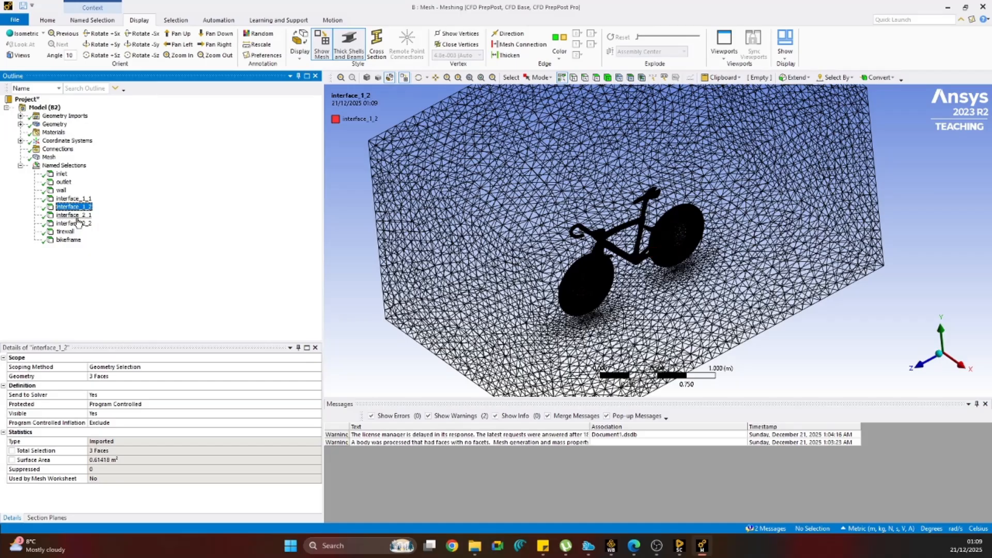
{"action": "left_click", "coordinate": [77, 224]}
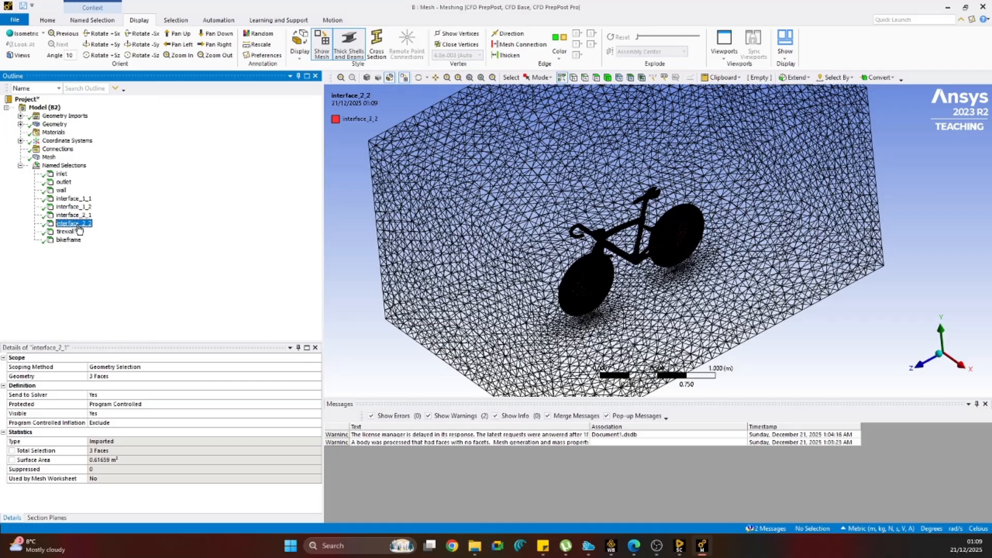
{"action": "left_click", "coordinate": [65, 232]}
{"action": "left_click", "coordinate": [69, 239]}
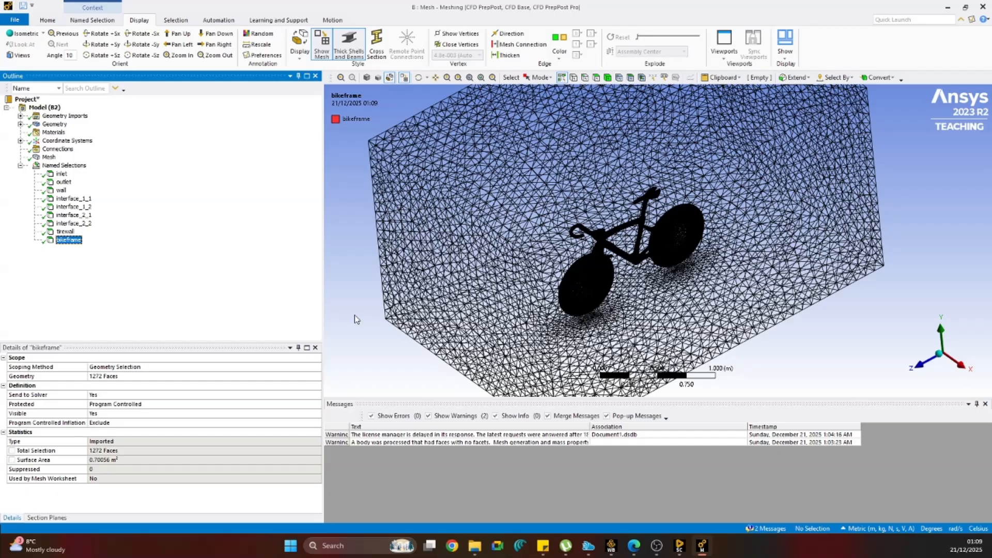
Switch to Workbench, add a Fluent component system with its Setup linked to the Mesh cell, and update the mesh.
{"action": "left_click", "coordinate": [611, 546]}
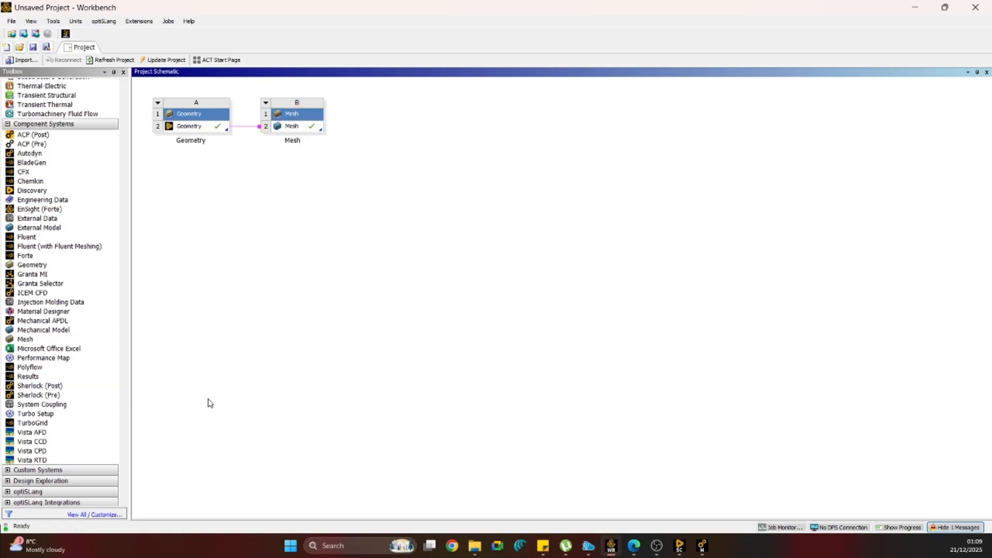
{"action": "scroll", "coordinate": [77, 356], "scroll_direction": "down", "scroll_amount": 1}
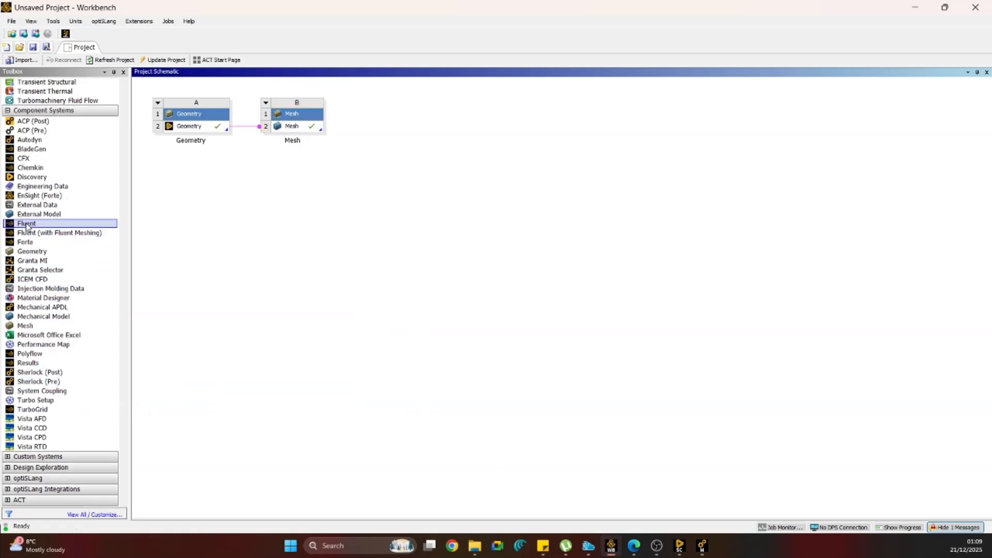
{"action": "left_click_drag", "start_coordinate": [26, 223], "coordinate": [404, 129]}
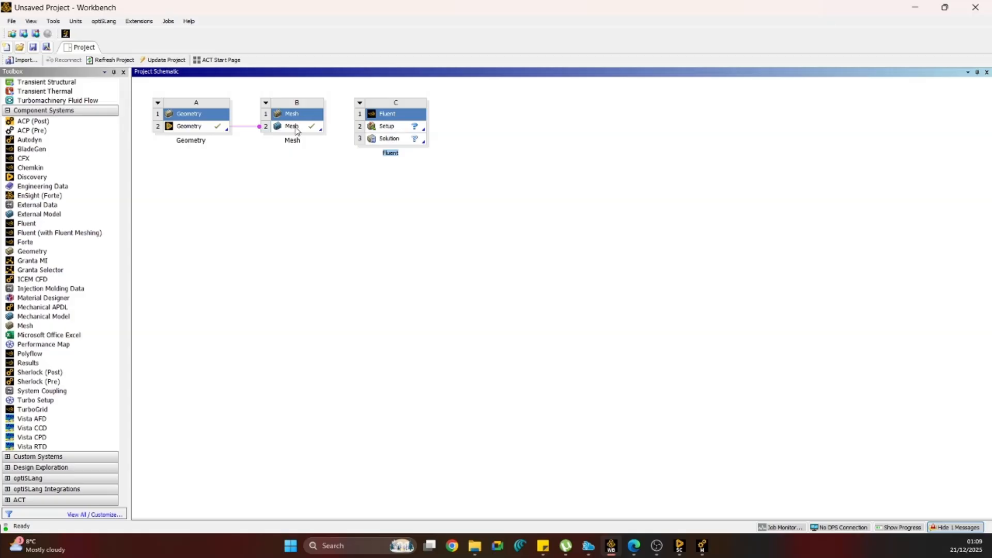
{"action": "left_click_drag", "start_coordinate": [297, 131], "coordinate": [386, 128]}
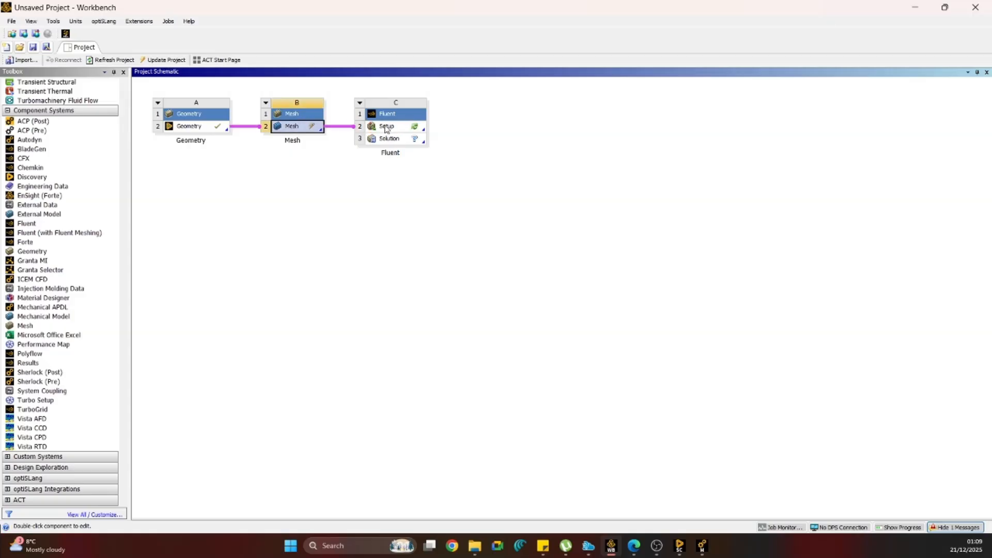
{"action": "right_click", "coordinate": [297, 129]}
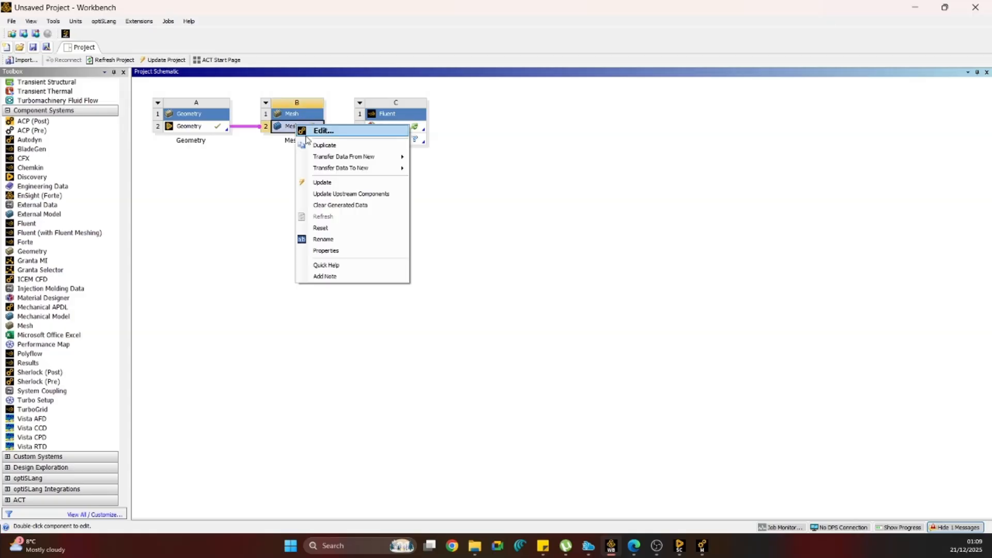
{"action": "left_click", "coordinate": [329, 182]}
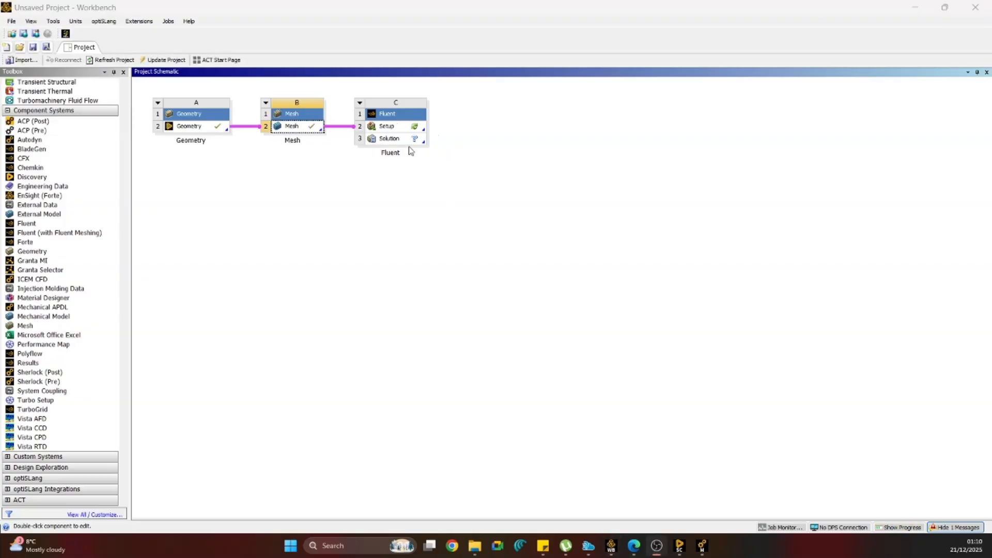
Open the Fluent Setup for editing and start the solver with the Double Precision option and 10 solver processes.
{"action": "right_click", "coordinate": [399, 130]}
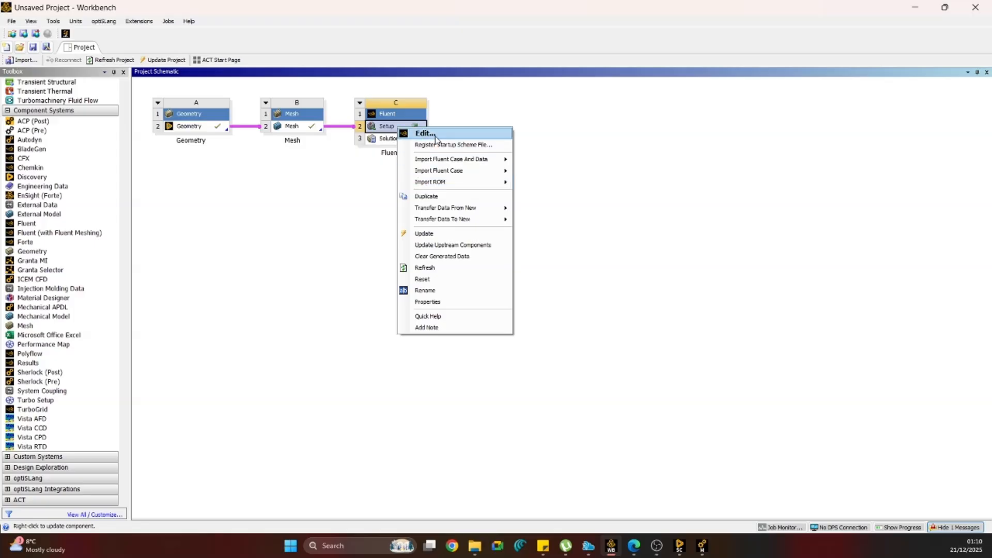
{"action": "left_click", "coordinate": [425, 134]}
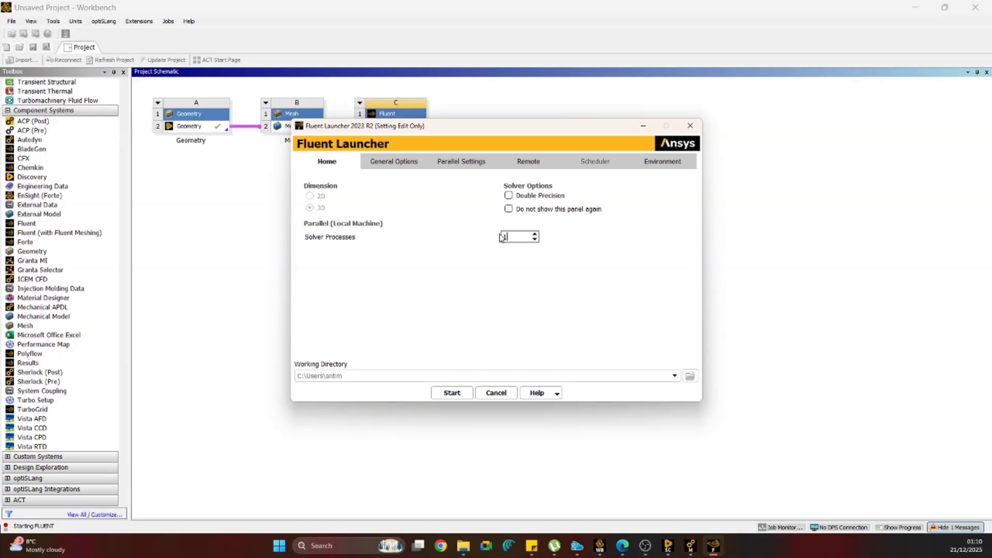
{"action": "left_click", "coordinate": [508, 196]}
{"action": "left_click", "coordinate": [451, 389]}
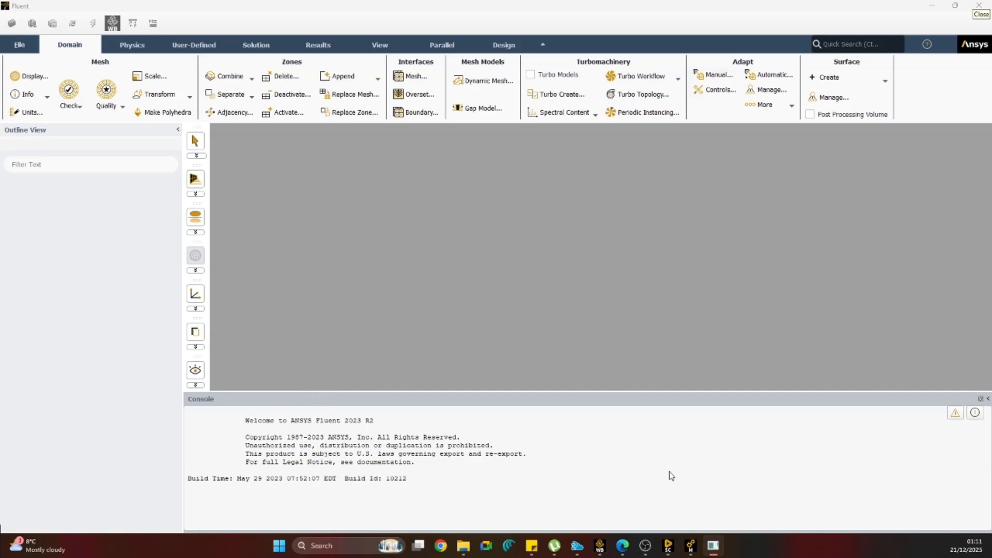
Switch to the SpaceClaim geometry and hide the enclosure and the first two solids, leaving only the two wheel cylinders.
{"action": "mouse_move", "coordinate": [665, 548]}
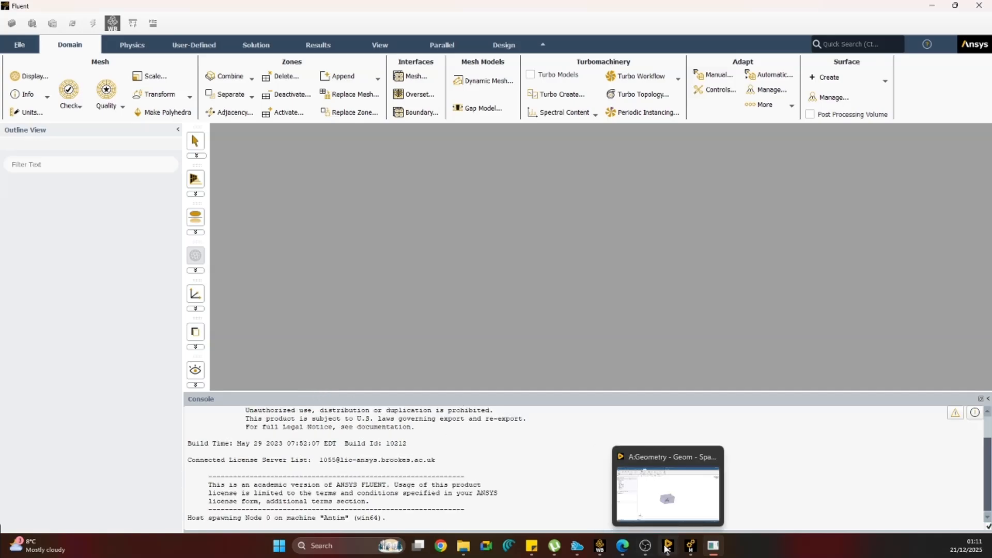
{"action": "left_click", "coordinate": [667, 546]}
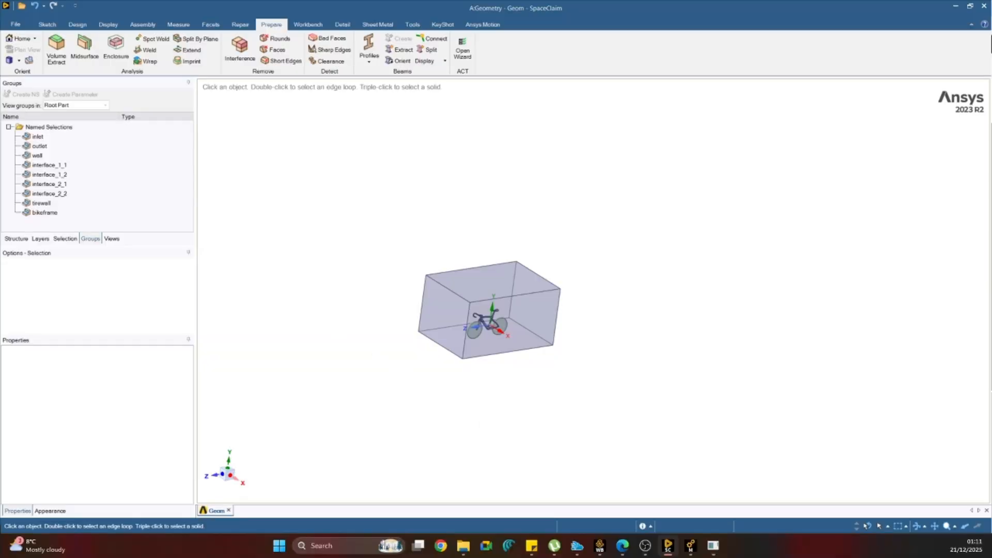
{"action": "left_click", "coordinate": [25, 238]}
{"action": "left_click", "coordinate": [24, 138]}
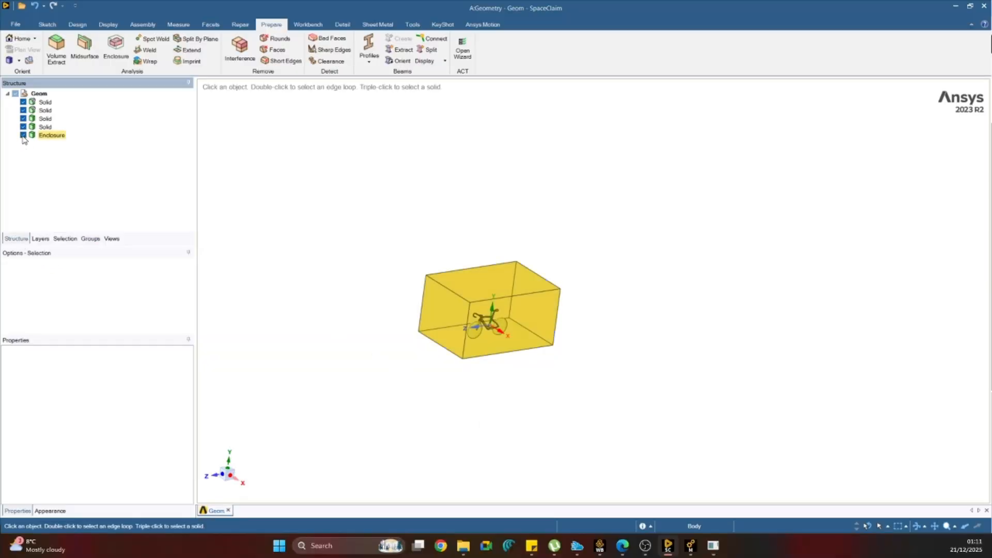
{"action": "left_click", "coordinate": [23, 135]}
{"action": "left_click", "coordinate": [24, 110]}
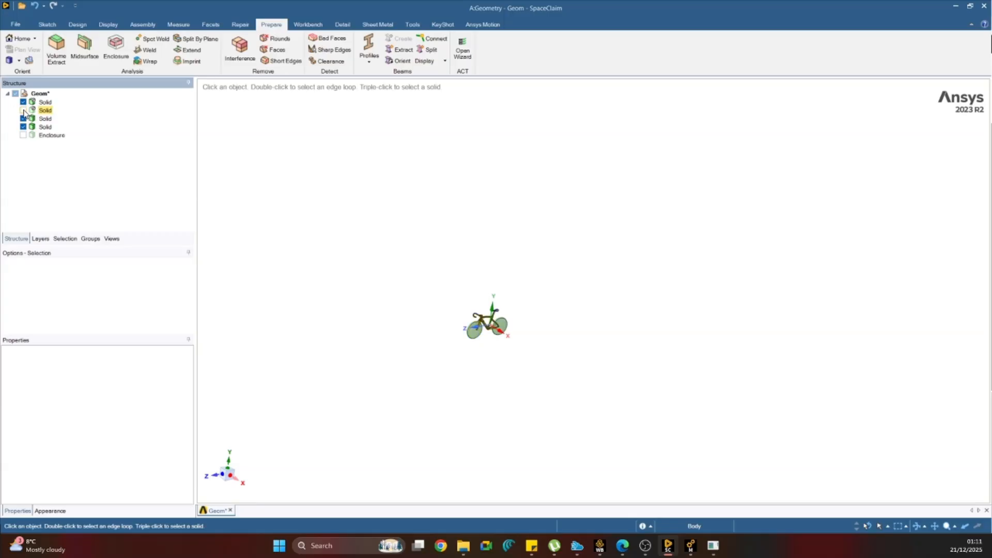
{"action": "left_click", "coordinate": [23, 102]}
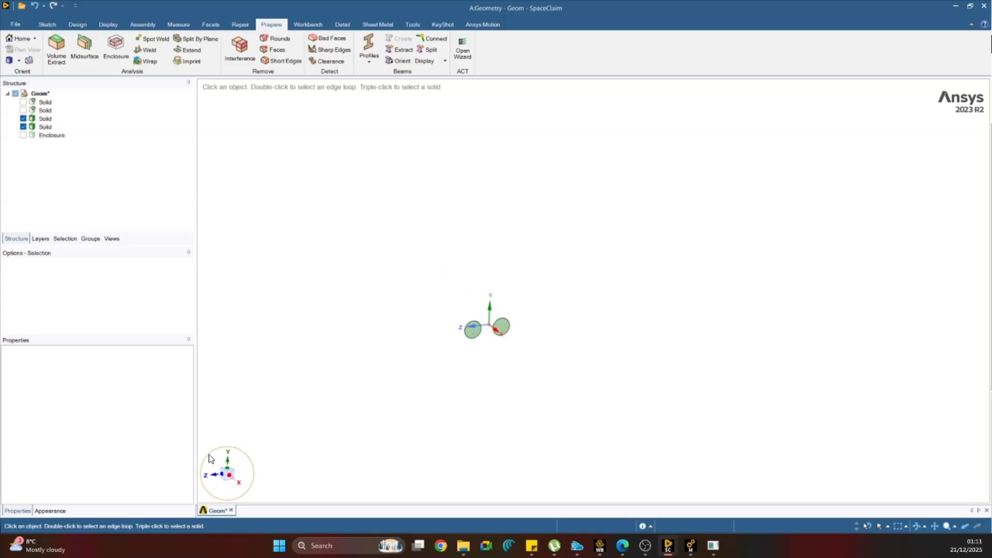
Measure the mass properties of the wheel cylinder on the positive Z side and copy its center of volume.
{"action": "left_click", "coordinate": [228, 478]}
{"action": "scroll", "coordinate": [427, 332], "scroll_direction": "up", "scroll_amount": 5}
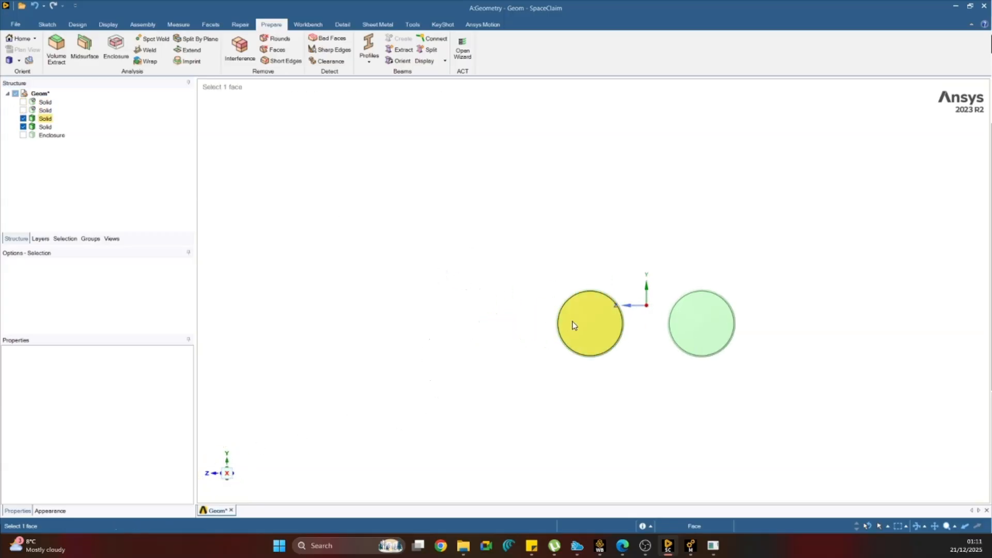
{"action": "scroll", "coordinate": [623, 331], "scroll_direction": "up", "scroll_amount": 4}
{"action": "scroll", "coordinate": [624, 327], "scroll_direction": "up", "scroll_amount": 2}
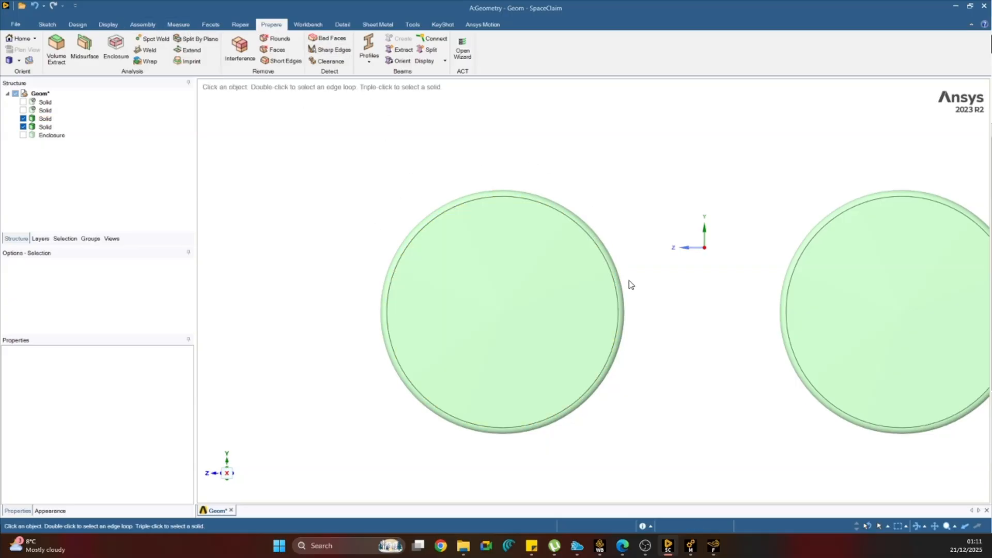
{"action": "left_click", "coordinate": [186, 27]}
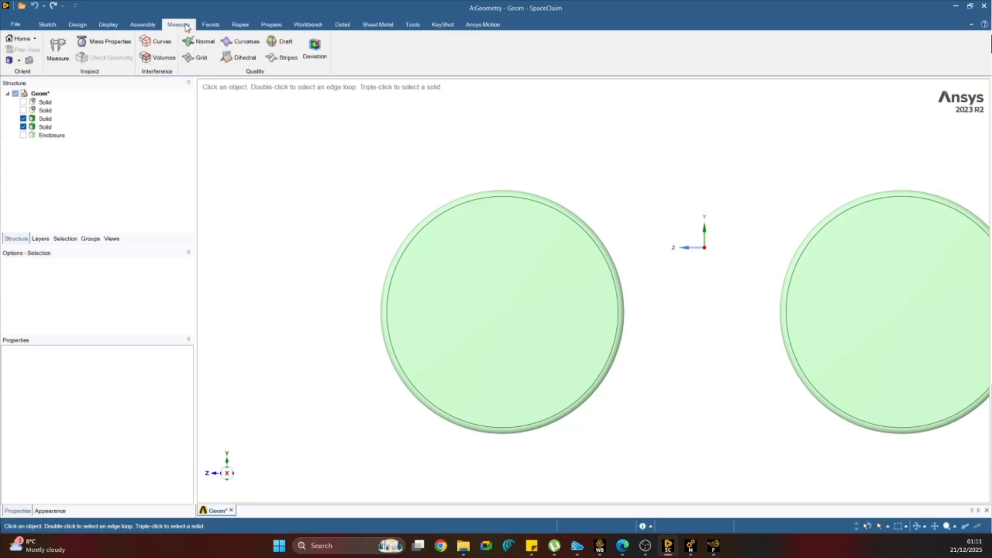
{"action": "left_click_drag", "start_coordinate": [334, 136], "coordinate": [741, 508]}
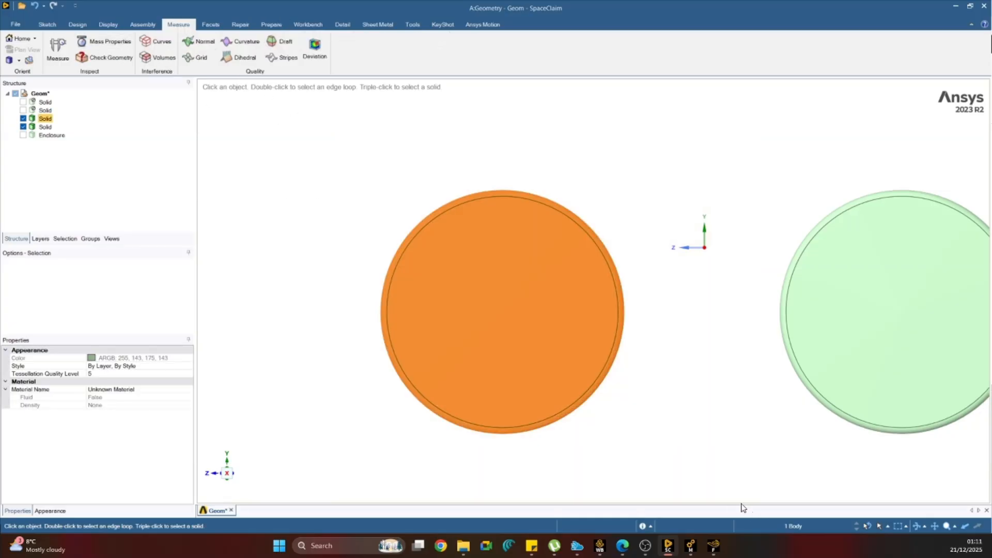
{"action": "left_click", "coordinate": [120, 46]}
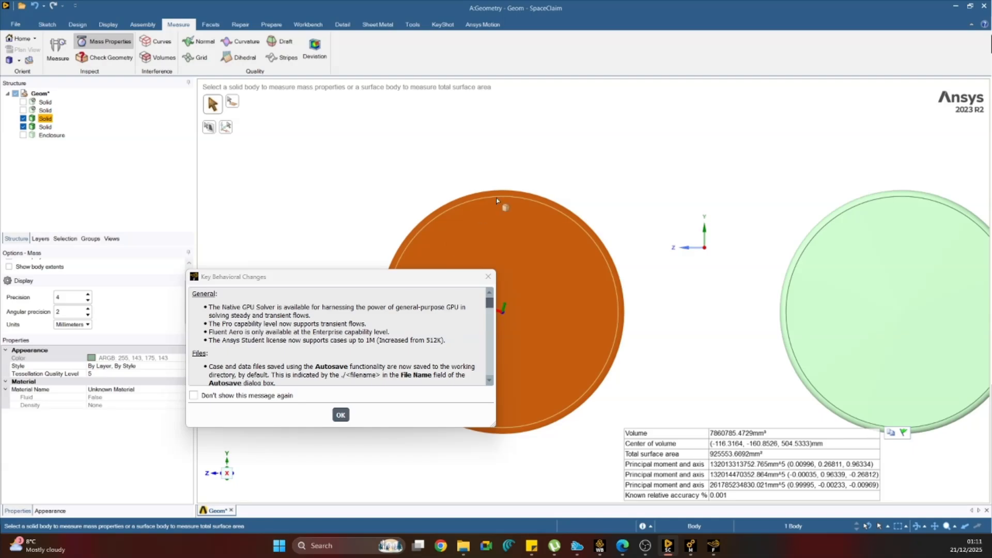
{"action": "left_click", "coordinate": [891, 446]}
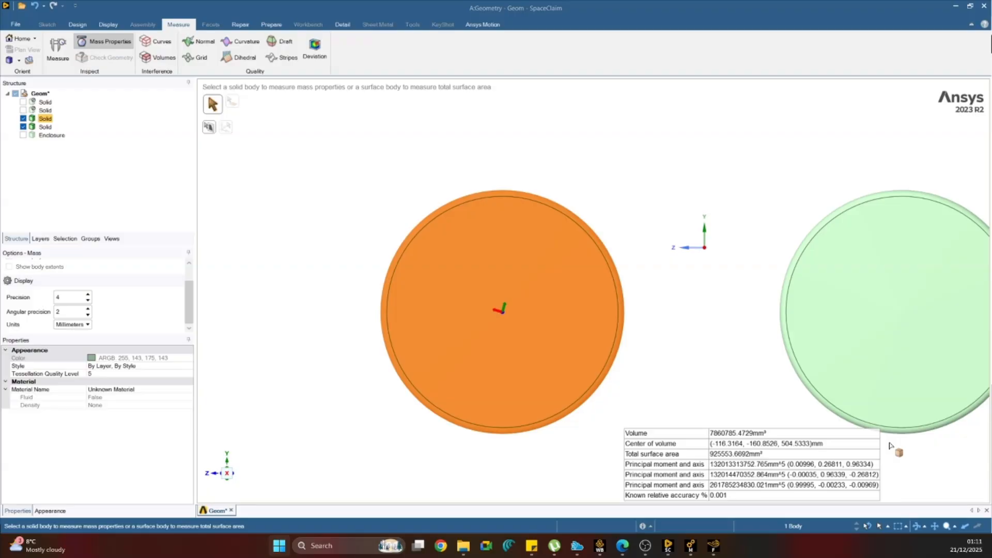
Paste the first wheel's center of volume, (-116.3164, -160.8526, 504.5333)mm, into a blank Notepad document and return to SpaceClaim.
{"action": "left_click", "coordinate": [514, 181]}
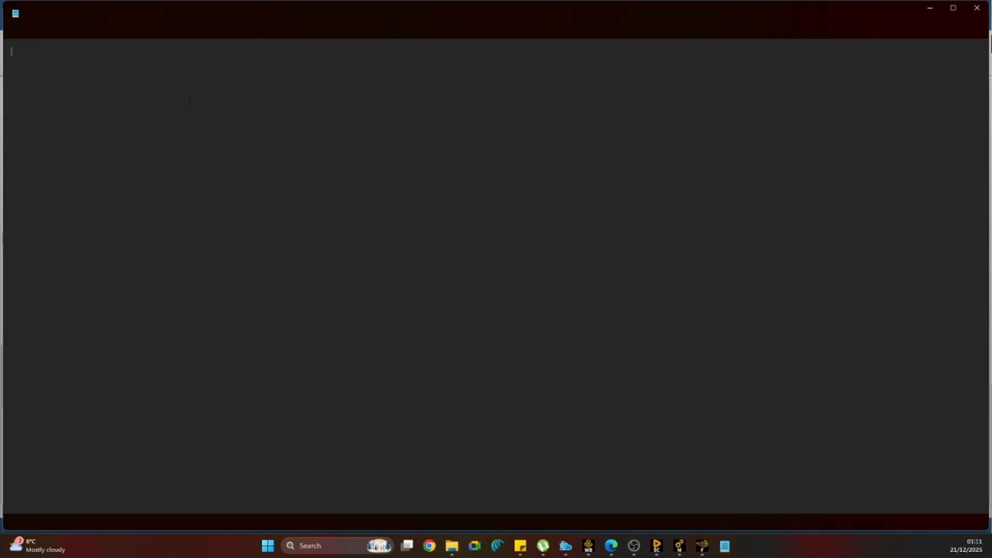
{"action": "key", "text": "ctrl+v"}
{"action": "key", "text": "Return"}
{"action": "key", "text": "Return"}
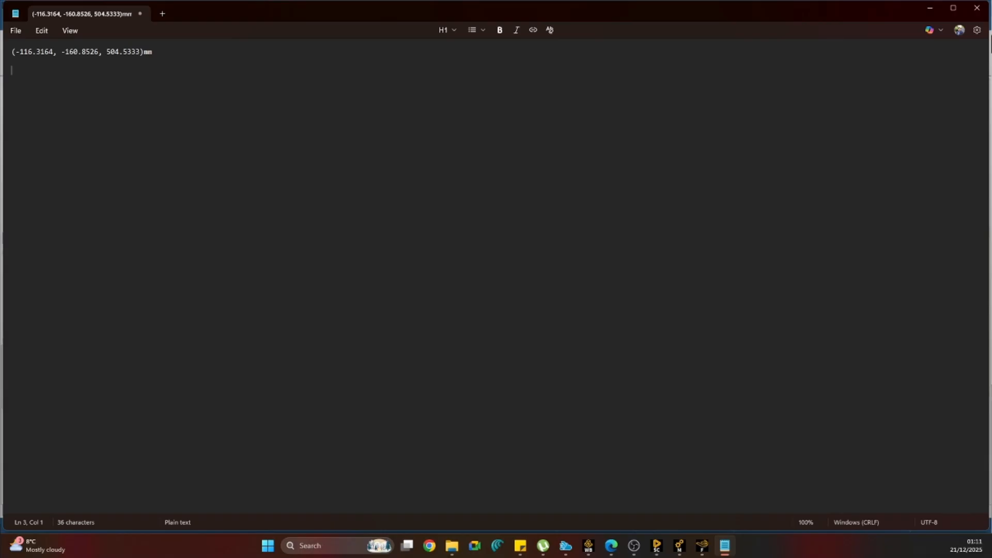
{"action": "left_click_drag", "start_coordinate": [208, 12], "coordinate": [316, 528]}
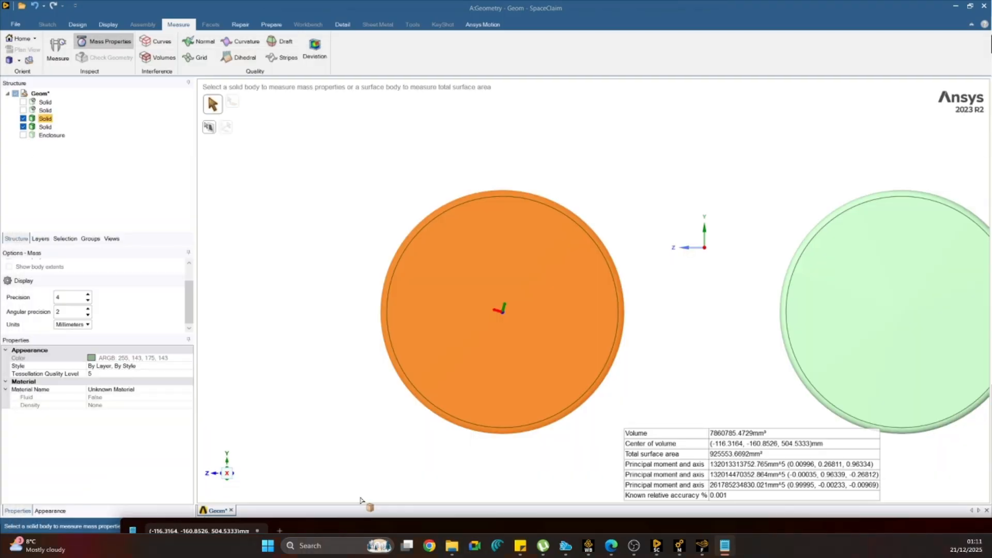
Measure the mass properties of the wheel cylinder on the negative Z side and copy its center of volume.
{"action": "left_click", "coordinate": [762, 110]}
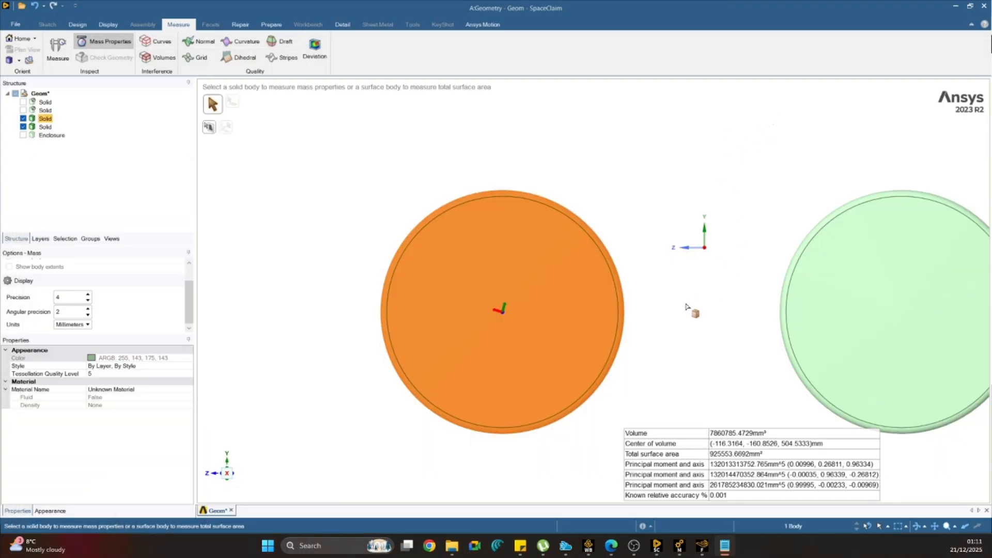
{"action": "scroll", "coordinate": [687, 305], "scroll_direction": "down", "scroll_amount": 1}
{"action": "left_click", "coordinate": [698, 369]}
{"action": "left_click_drag", "start_coordinate": [708, 159], "coordinate": [975, 450]}
{"action": "left_click_drag", "start_coordinate": [741, 149], "coordinate": [974, 429]}
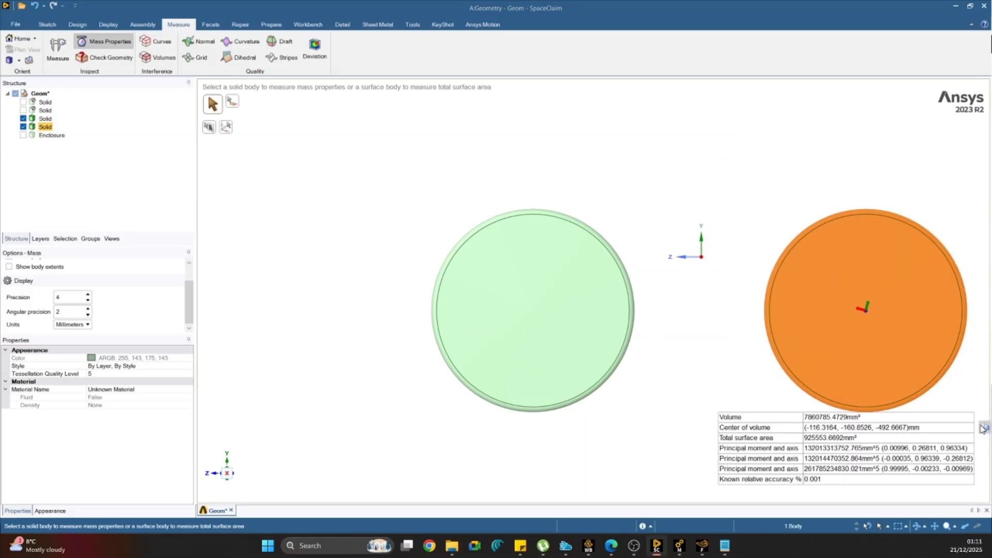
Paste the second wheel's center of volume, (-116.3164, -160.8526, -492.6667)mm, below the first in Notepad and clear the body selection in SpaceClaim.
{"action": "left_click", "coordinate": [724, 547]}
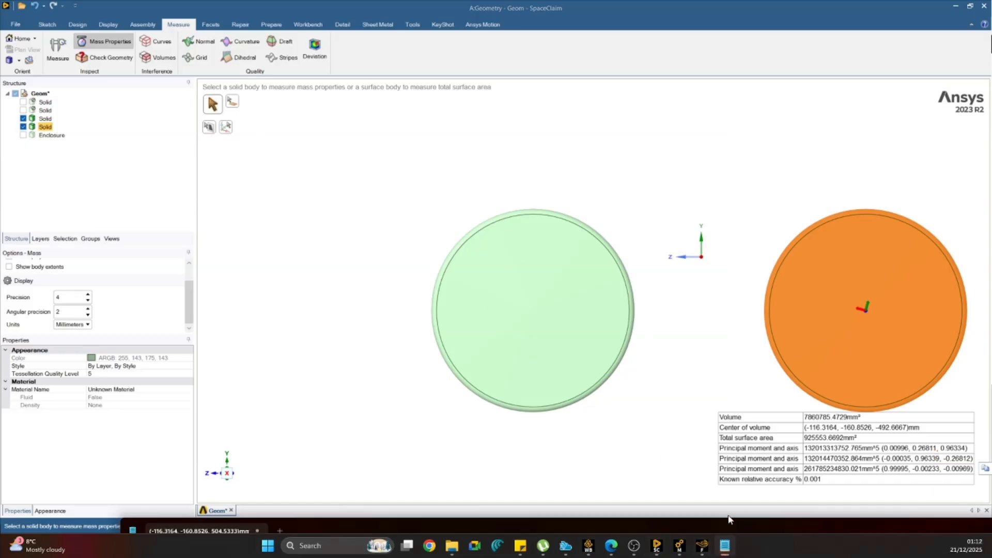
{"action": "left_click", "coordinate": [725, 546]}
{"action": "left_click", "coordinate": [725, 546]}
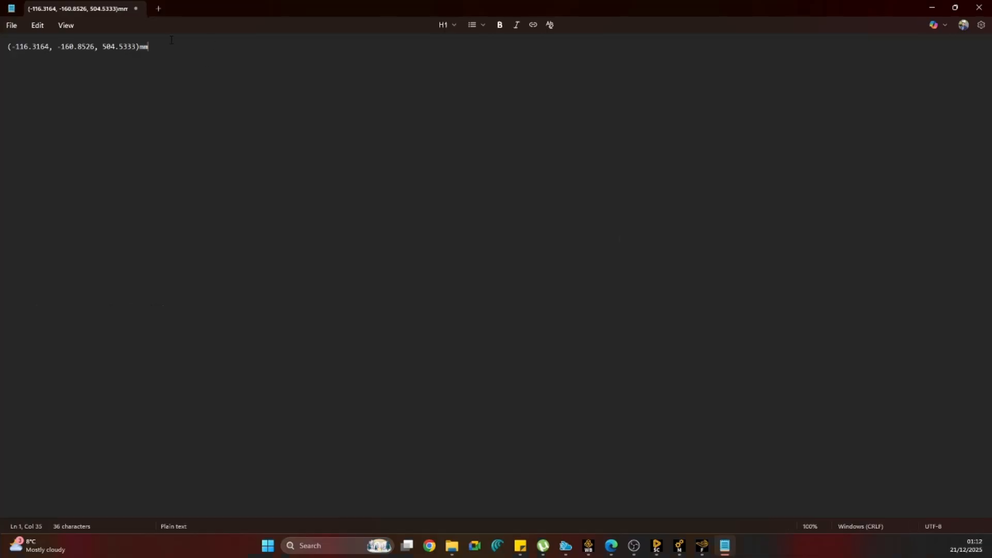
{"action": "key", "text": "ctrl+v"}
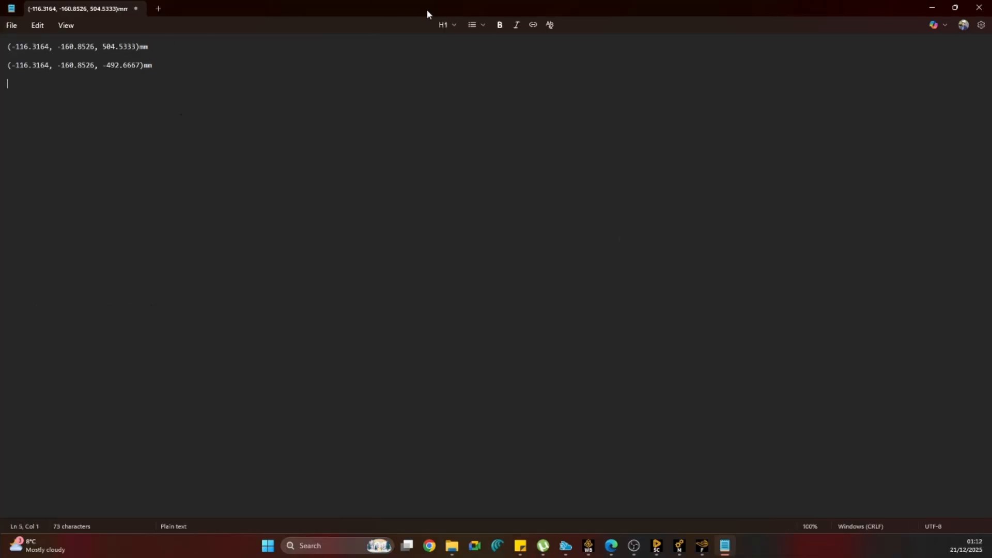
{"action": "left_click_drag", "start_coordinate": [427, 8], "coordinate": [0, 279]}
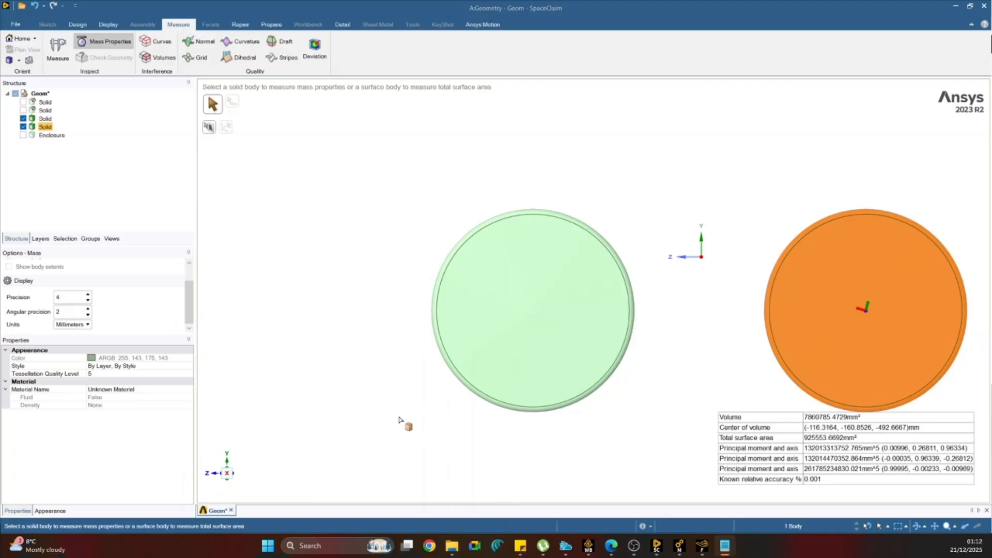
{"action": "scroll", "coordinate": [314, 334], "scroll_direction": "down", "scroll_amount": 1}
{"action": "left_click", "coordinate": [326, 344]}
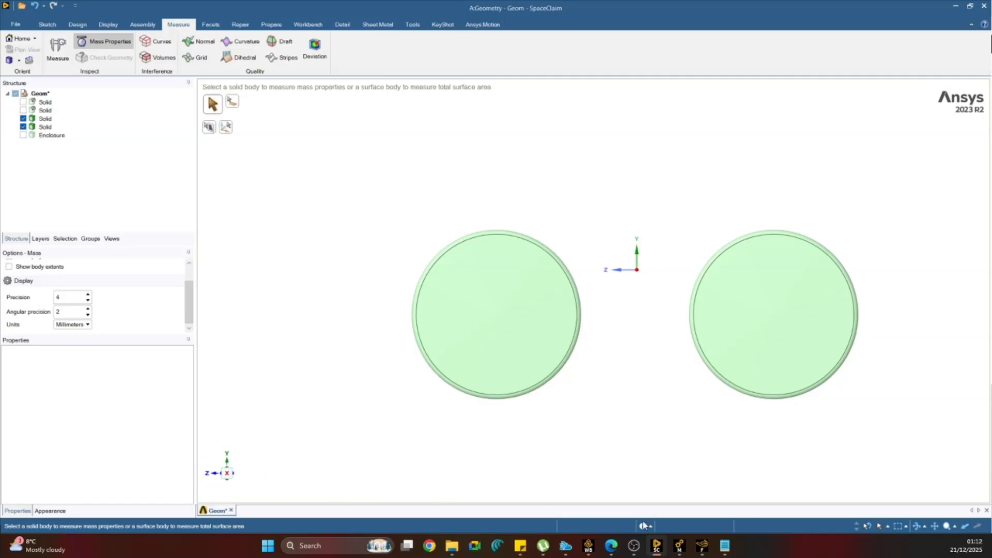
Switch to Fluent, dismiss the Key Behavioral Changes notice and set the solver time to Transient.
{"action": "left_click", "coordinate": [703, 546]}
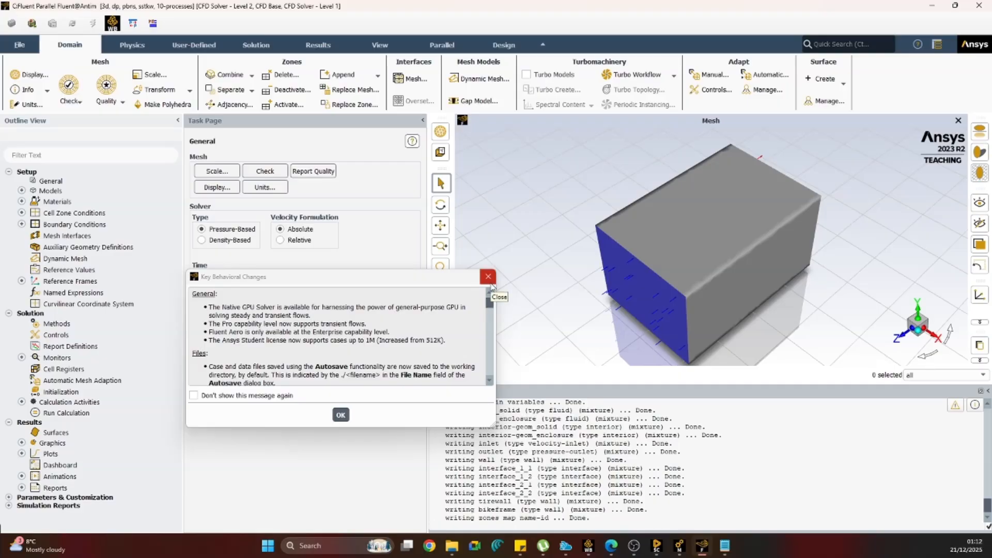
{"action": "left_click", "coordinate": [488, 282]}
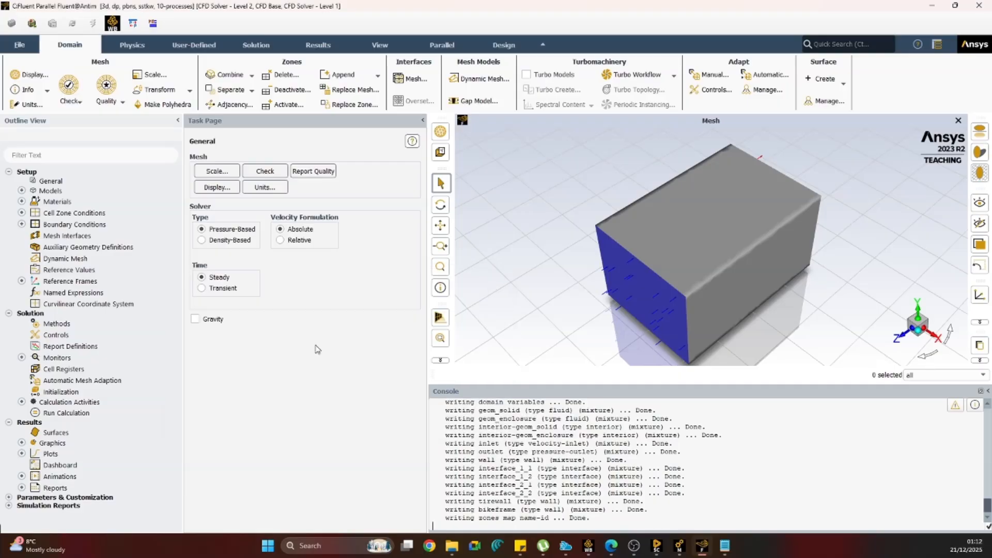
{"action": "left_click", "coordinate": [201, 288]}
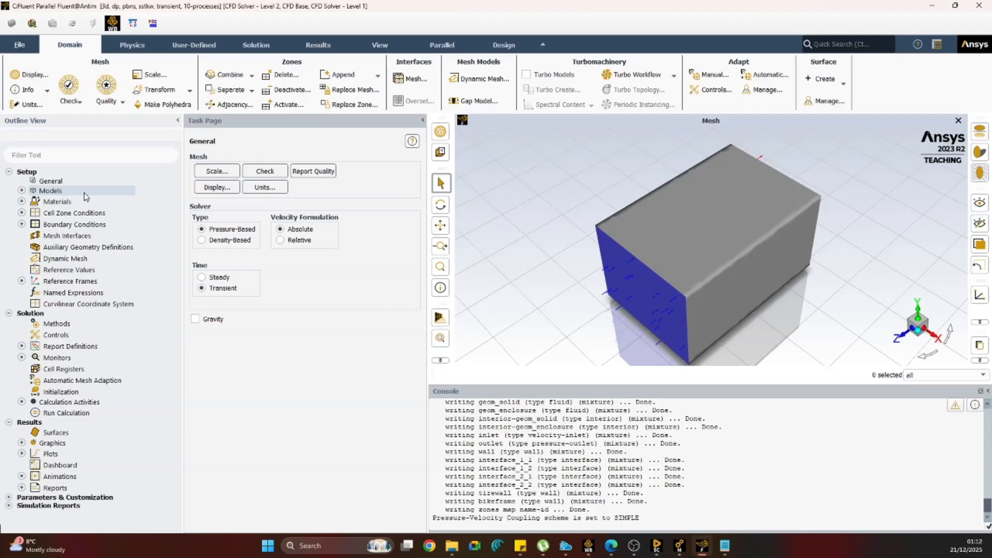
Set the velocity magnitude of the inlet boundary condition to 2 m/s and apply it.
{"action": "left_click", "coordinate": [22, 224]}
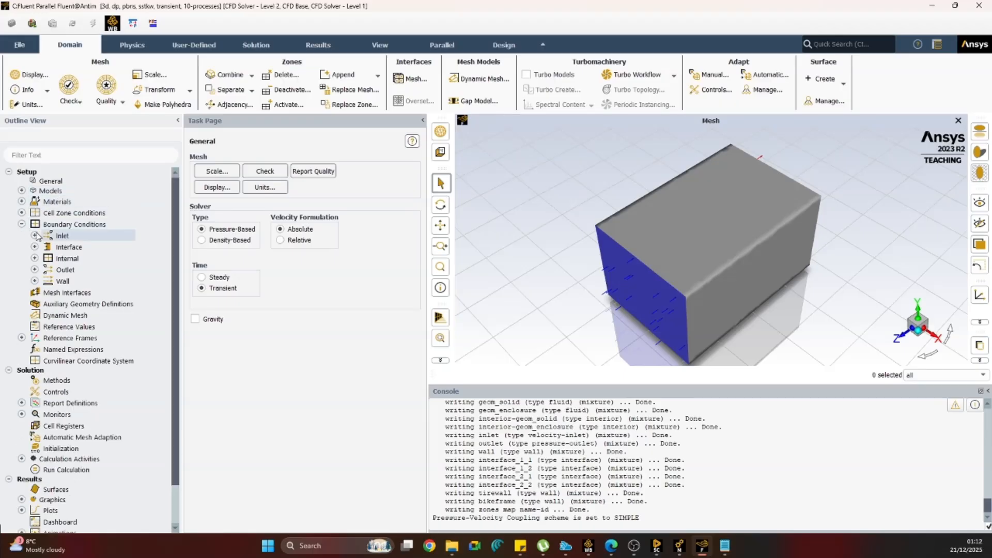
{"action": "left_click", "coordinate": [35, 236]}
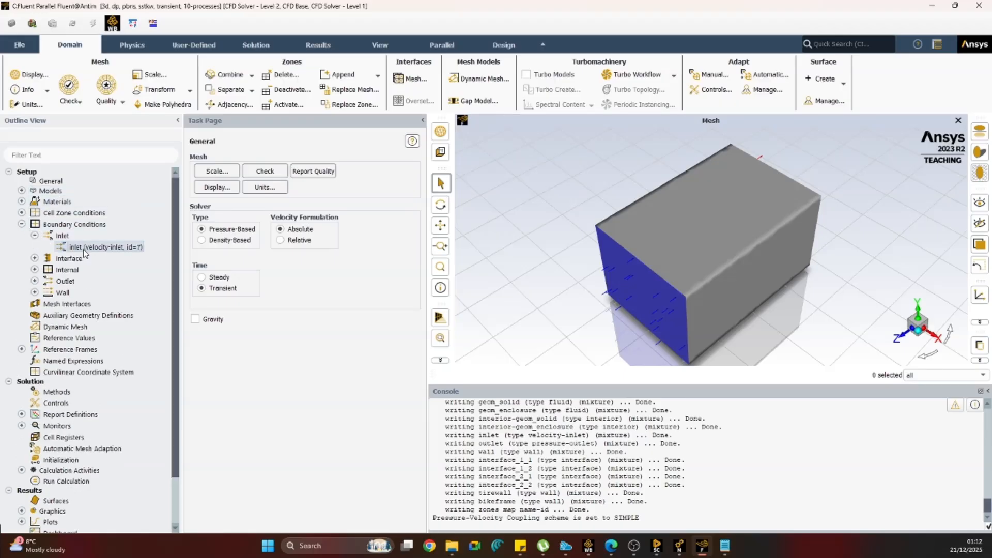
{"action": "double_click", "coordinate": [127, 250]}
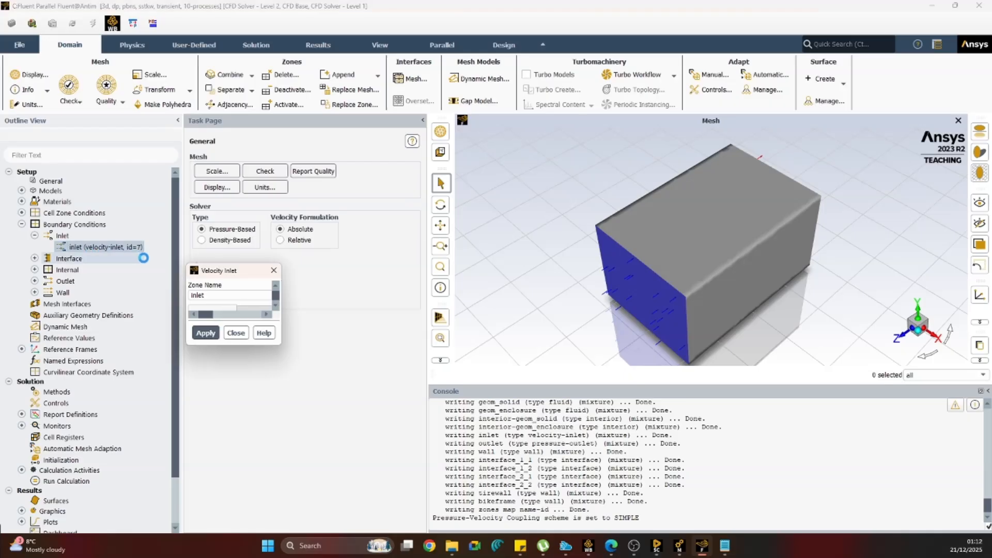
{"action": "left_click", "coordinate": [395, 368]}
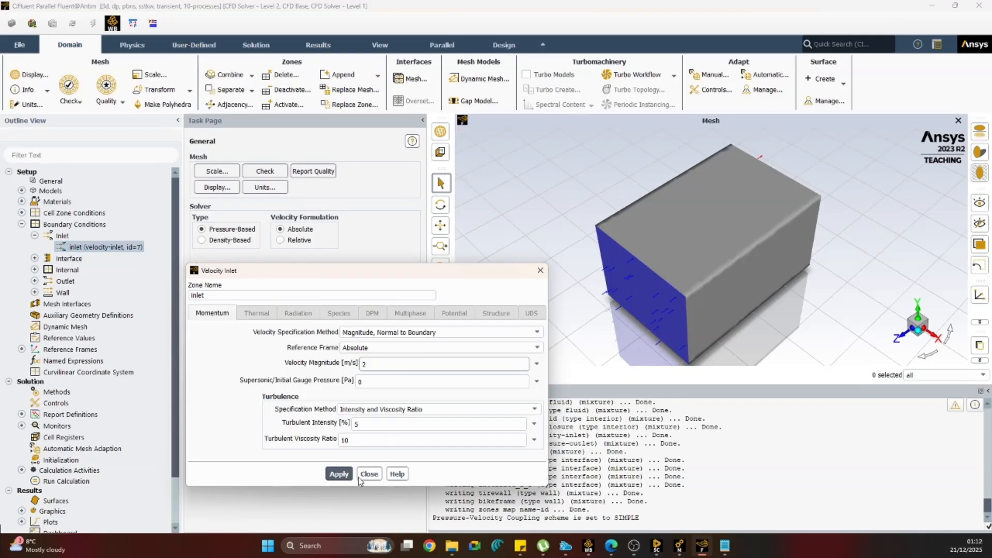
{"action": "left_click", "coordinate": [340, 475]}
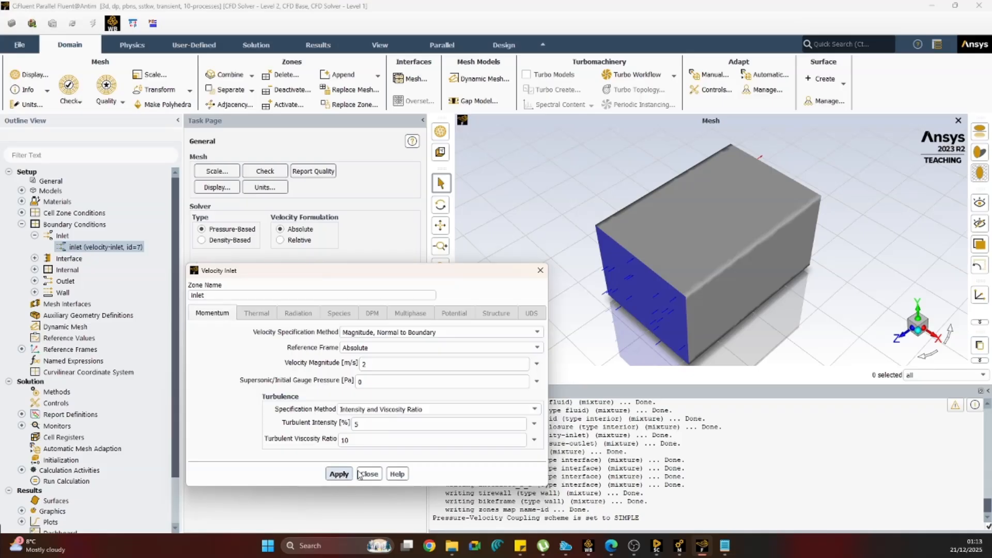
{"action": "left_click", "coordinate": [364, 474]}
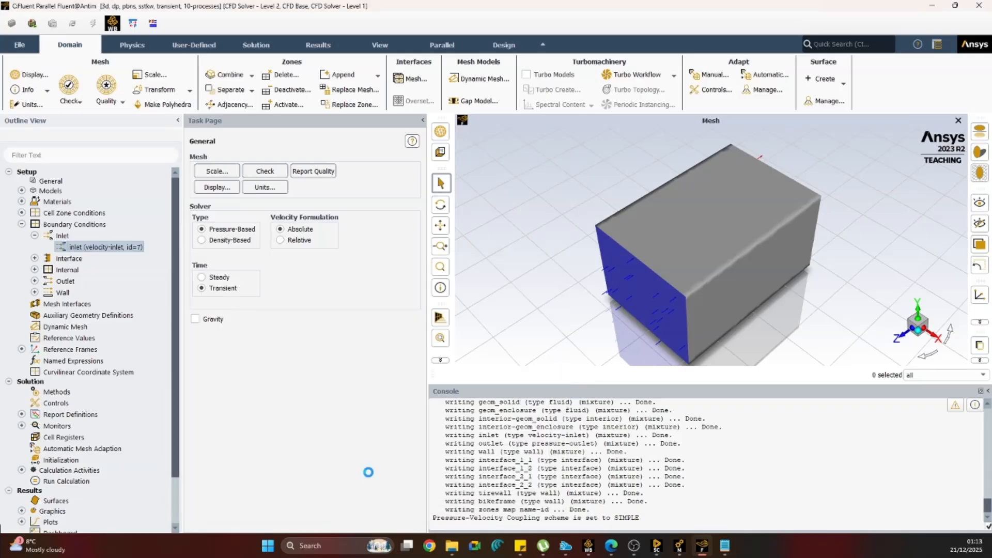
Create a mesh interface with the prefix intf1 from the boundary zones interface_1_1 and interface_1_2.
{"action": "left_click", "coordinate": [59, 303]}
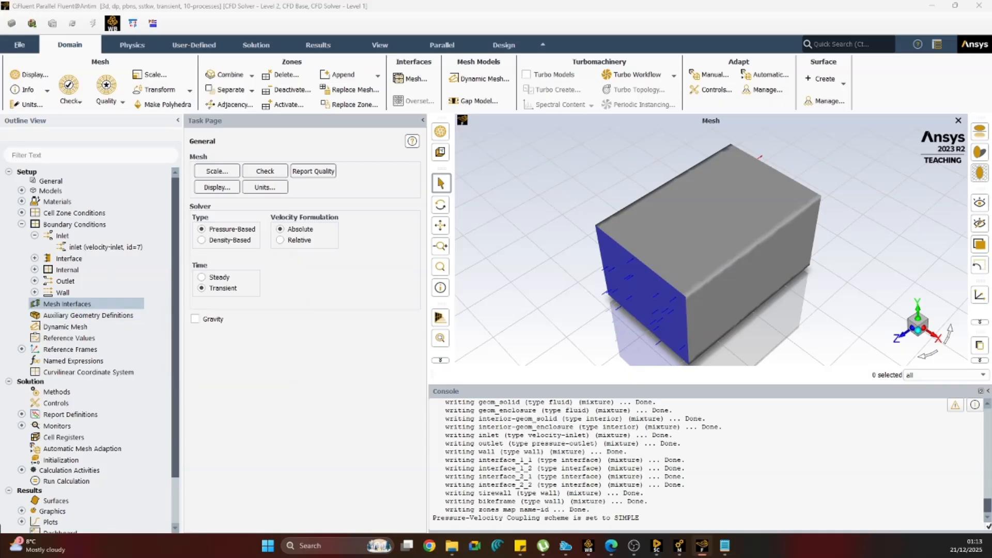
{"action": "double_click", "coordinate": [60, 304]}
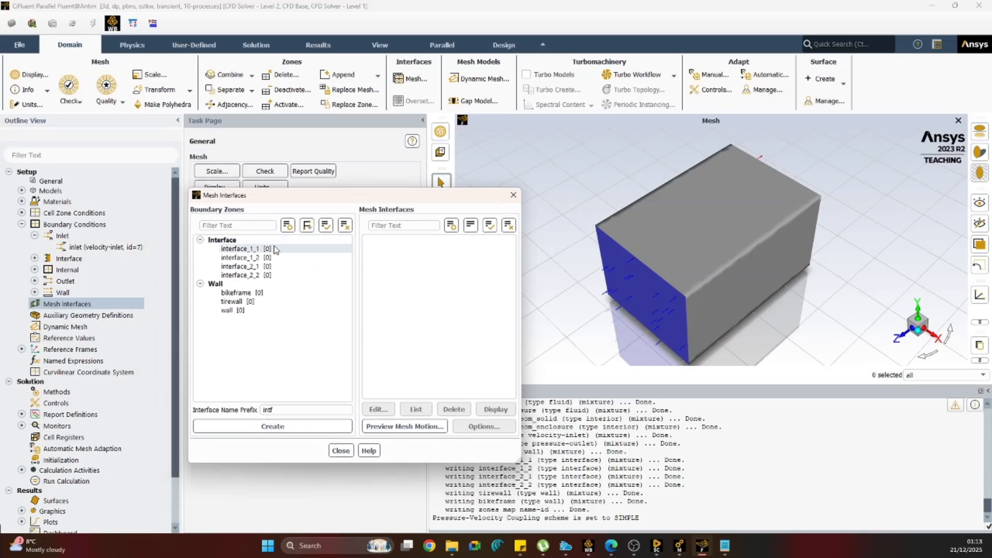
{"action": "left_click", "coordinate": [272, 250]}
{"action": "left_click", "coordinate": [268, 258]}
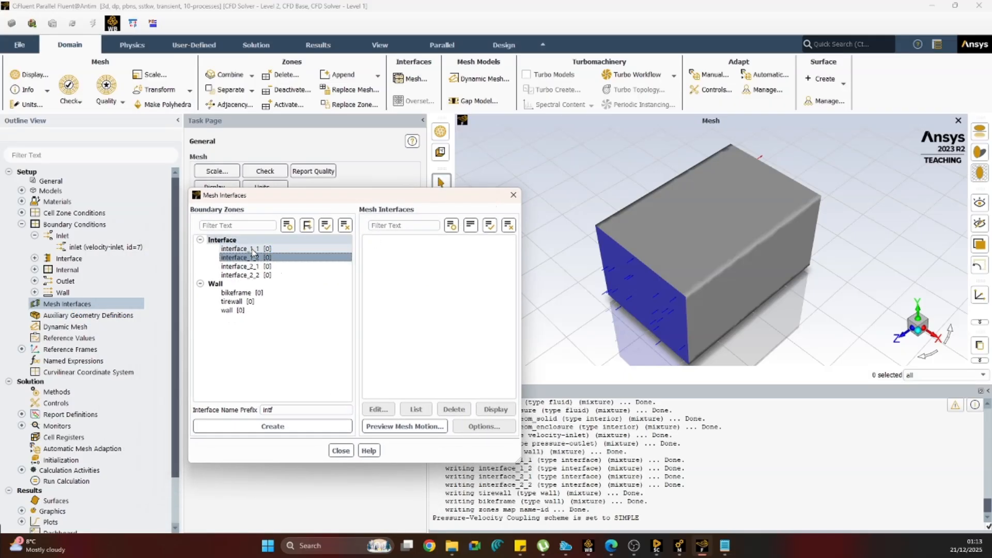
{"action": "left_click", "coordinate": [243, 249], "text": "ctrl"}
{"action": "left_click", "coordinate": [286, 411]}
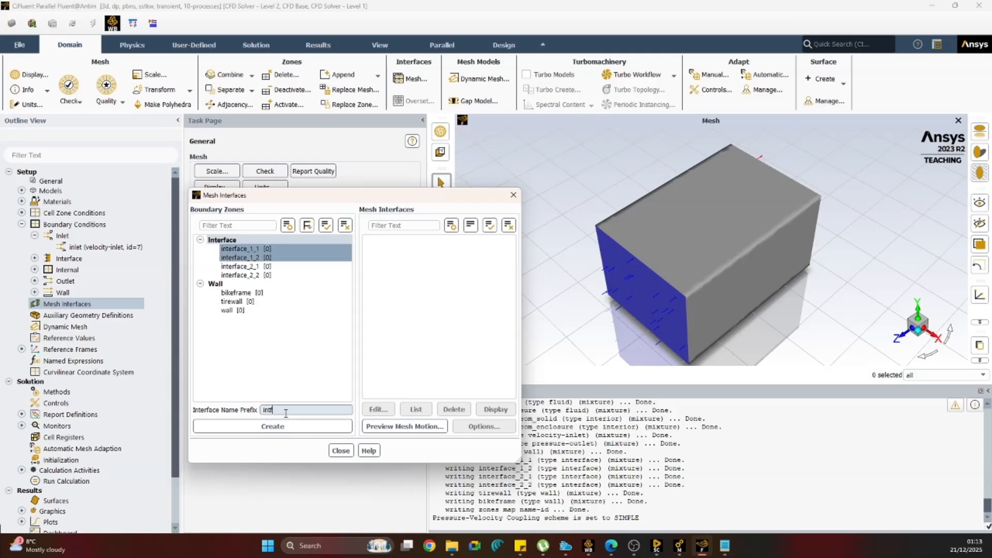
{"action": "left_click", "coordinate": [287, 426]}
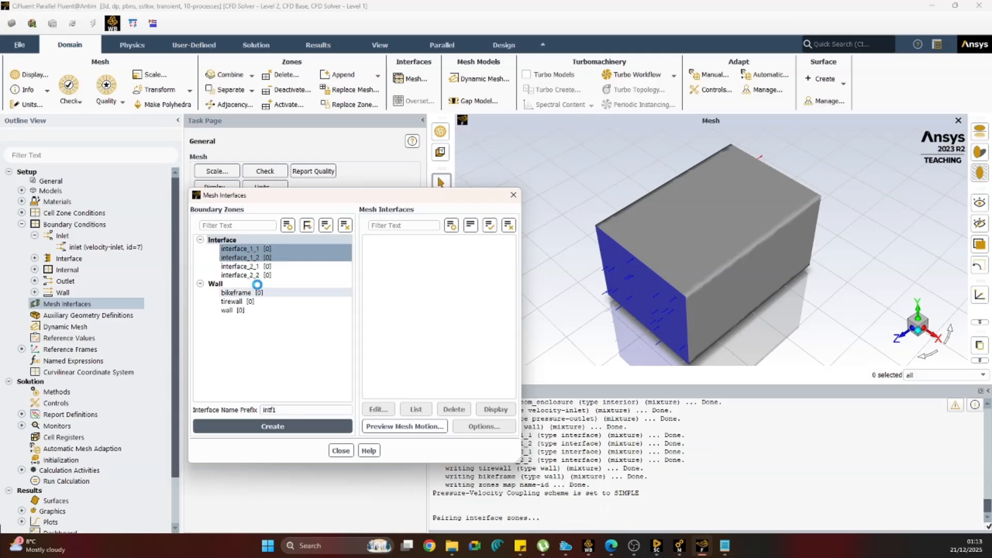
Create a second mesh interface with the prefix intf2 from interface_2_1 and interface_2_2, and close the mesh interface settings.
{"action": "left_click", "coordinate": [259, 267]}
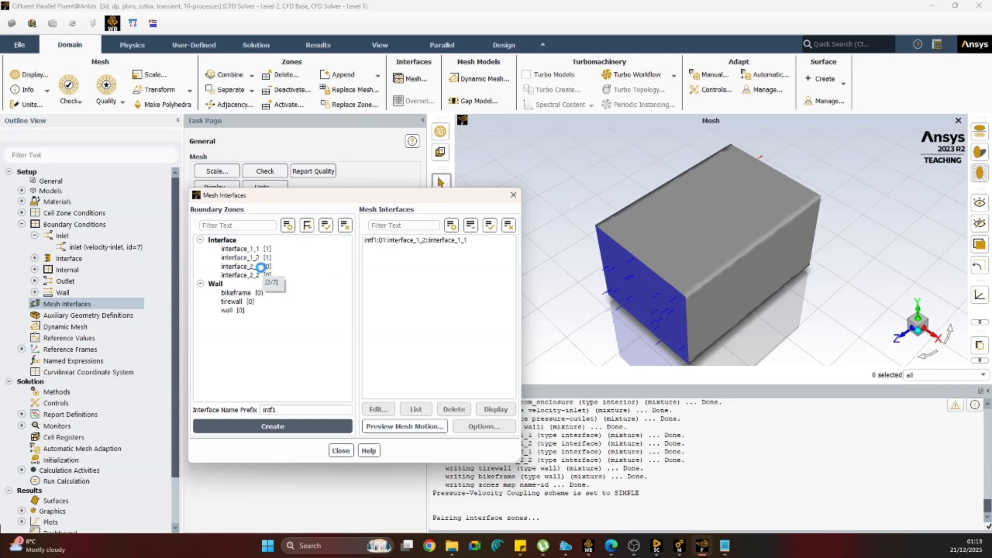
{"action": "left_click", "coordinate": [262, 275]}
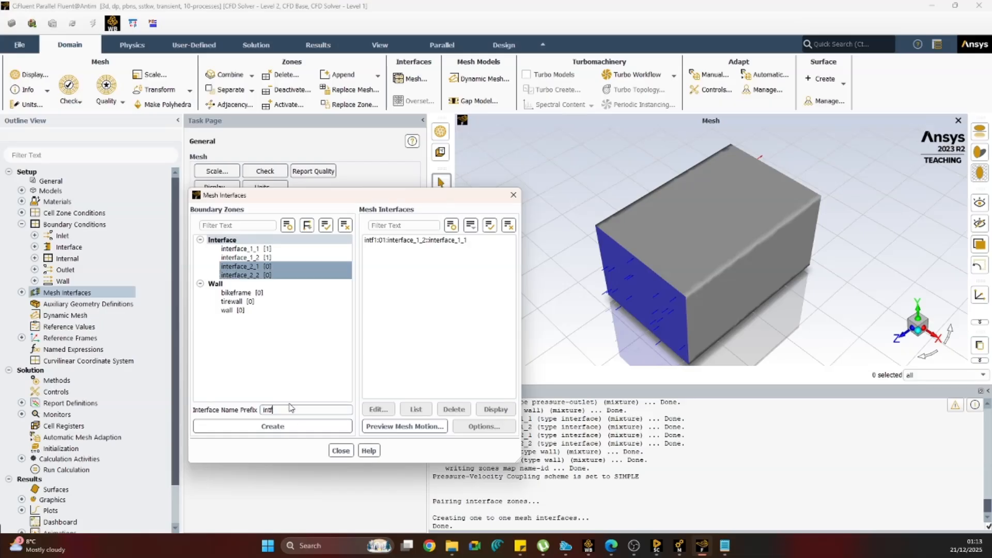
{"action": "left_click", "coordinate": [304, 426]}
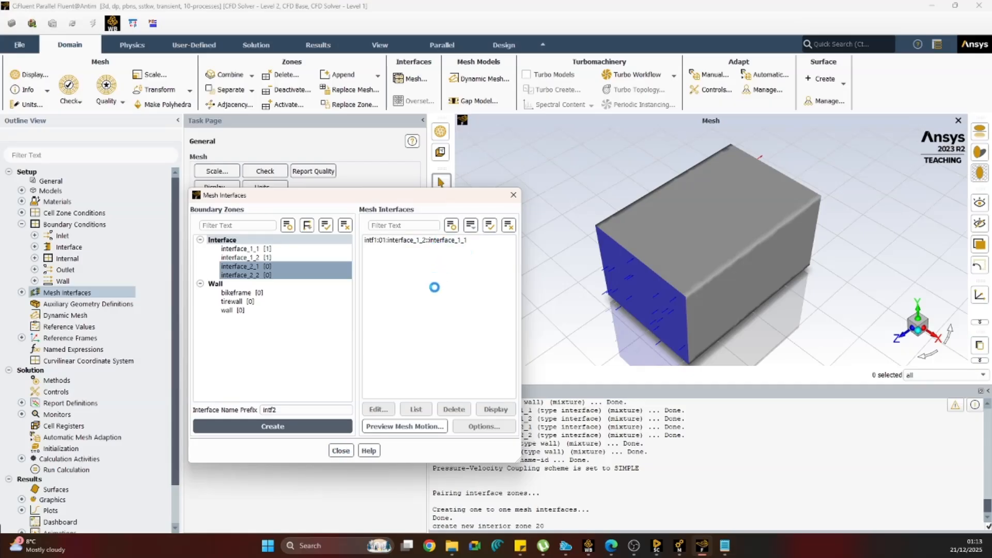
{"action": "left_click", "coordinate": [341, 451]}
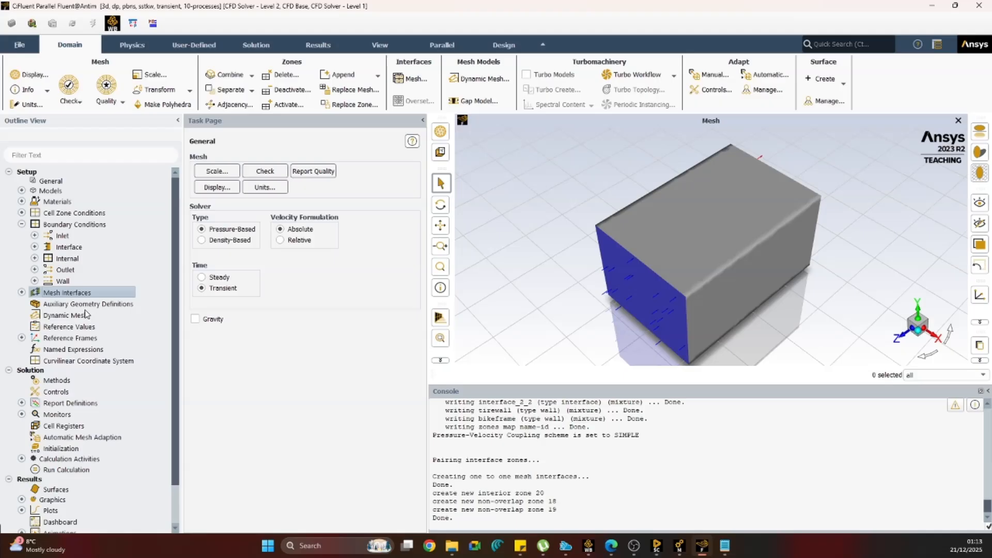
Check the fluid cell zones and view the settings of the geom_solid zone without changing them.
{"action": "left_click", "coordinate": [21, 212]}
{"action": "left_click", "coordinate": [34, 224]}
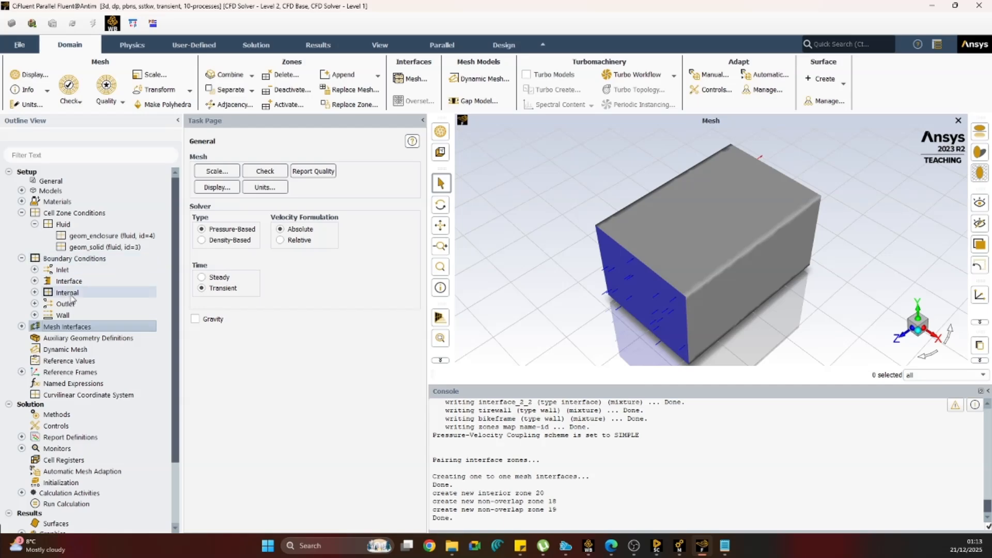
{"action": "left_click", "coordinate": [120, 248]}
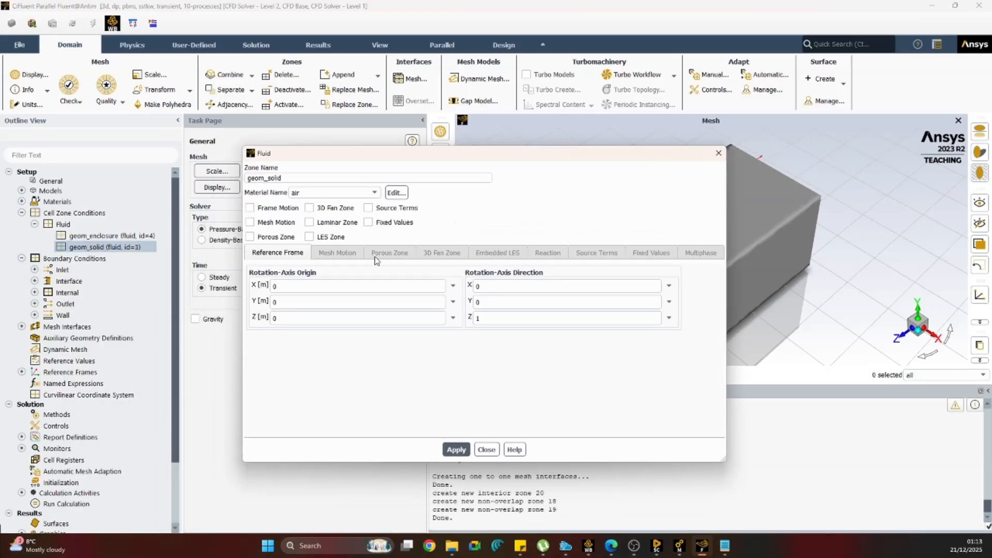
{"action": "left_click", "coordinate": [721, 156]}
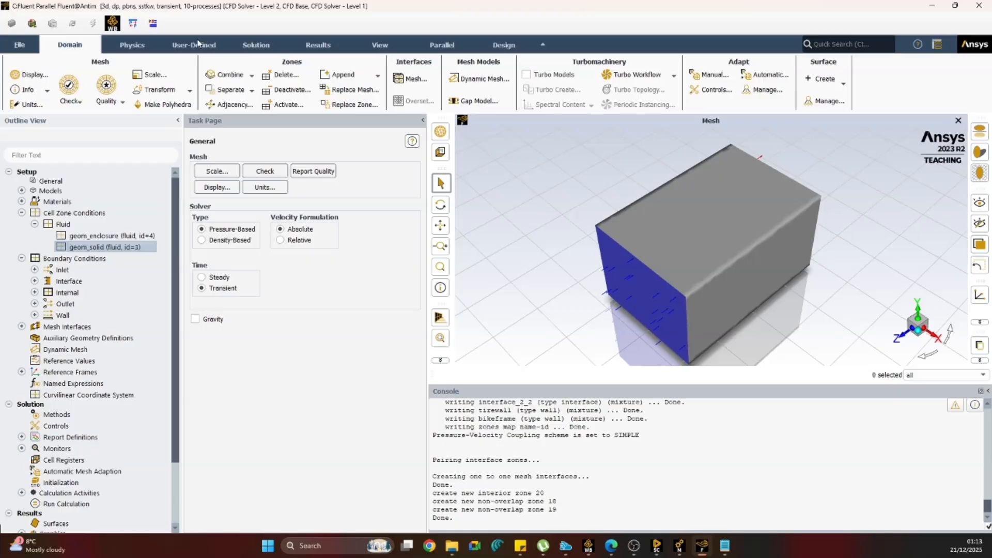
Examine the surfaces available for mesh display with none selected and grouped by name, leaving the displayed mesh as is.
{"action": "left_click", "coordinate": [19, 78]}
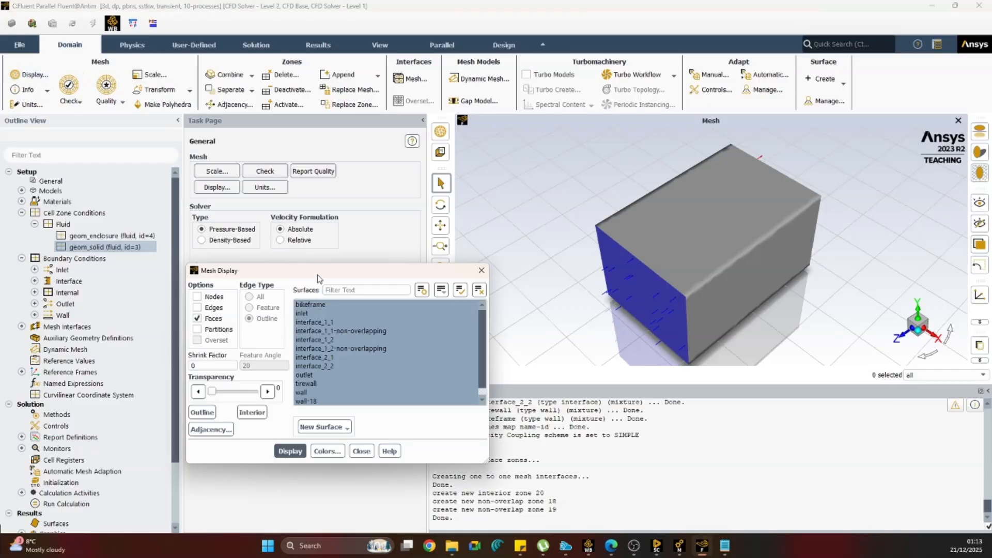
{"action": "left_click_drag", "start_coordinate": [317, 278], "coordinate": [274, 231]}
{"action": "left_click", "coordinate": [437, 243]}
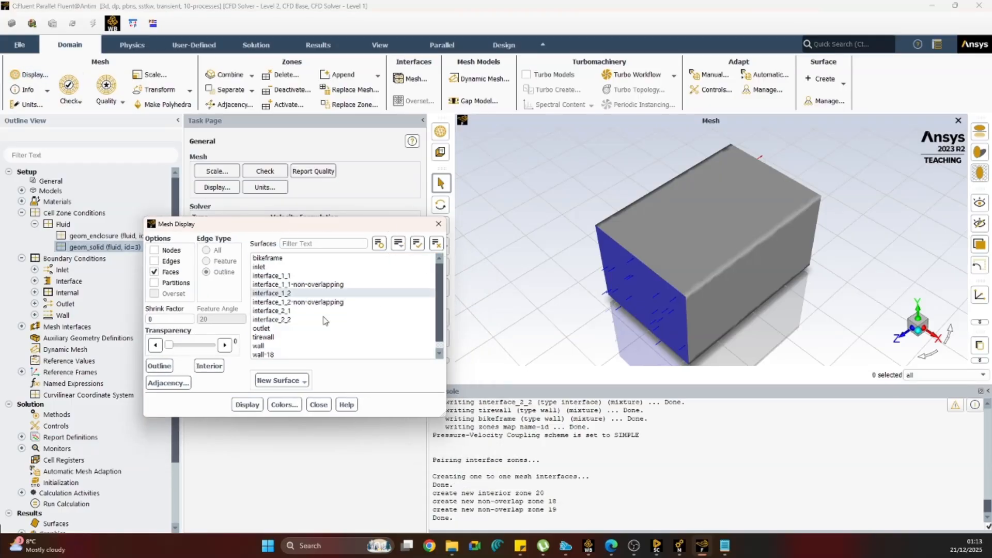
{"action": "scroll", "coordinate": [330, 310], "scroll_direction": "down", "scroll_amount": 1}
{"action": "left_click", "coordinate": [404, 244]}
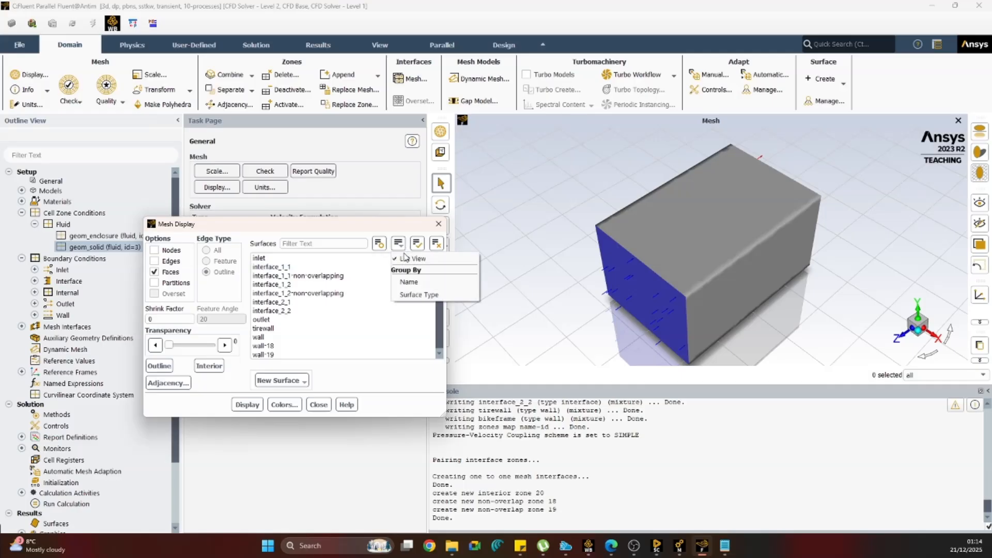
{"action": "left_click", "coordinate": [408, 282]}
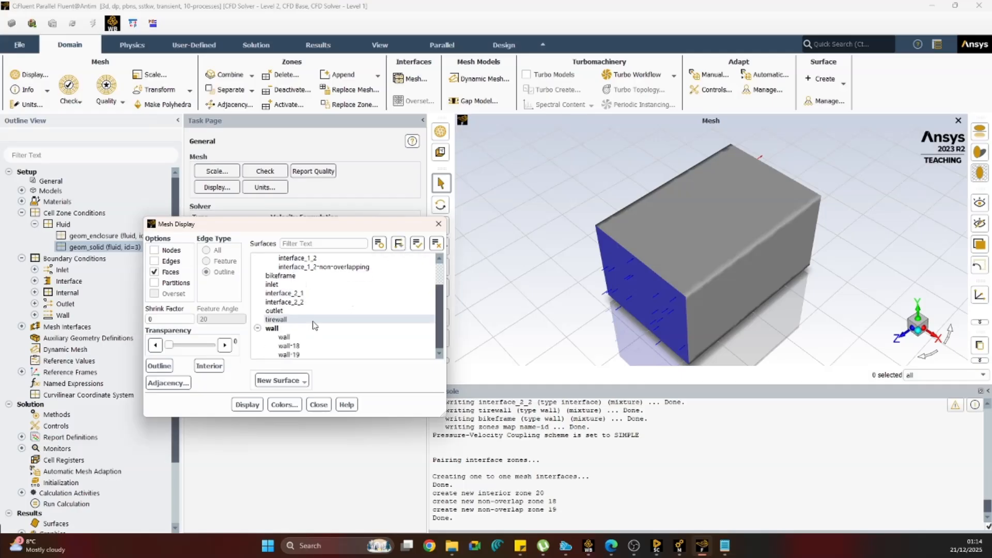
{"action": "scroll", "coordinate": [321, 315], "scroll_direction": "up", "scroll_amount": 3}
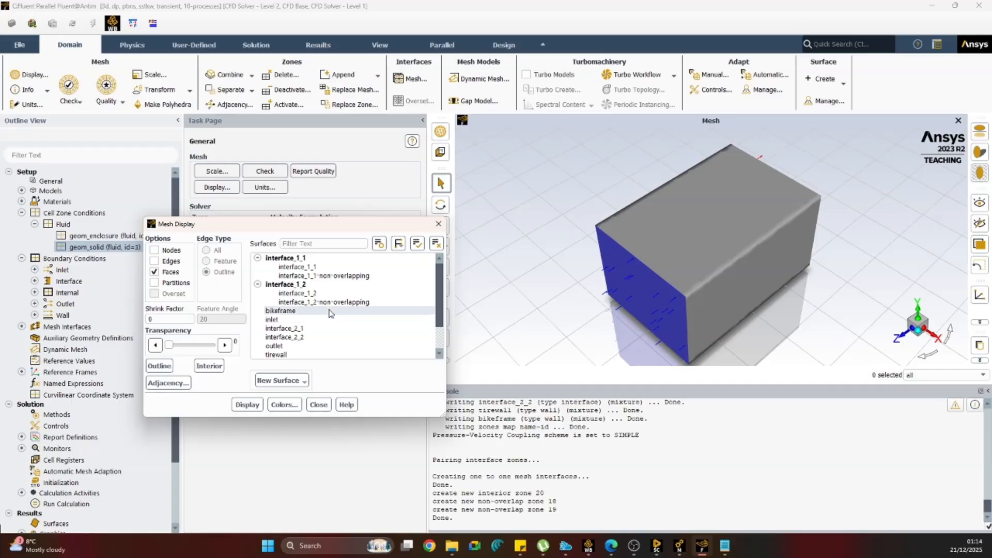
{"action": "left_click", "coordinate": [442, 225]}
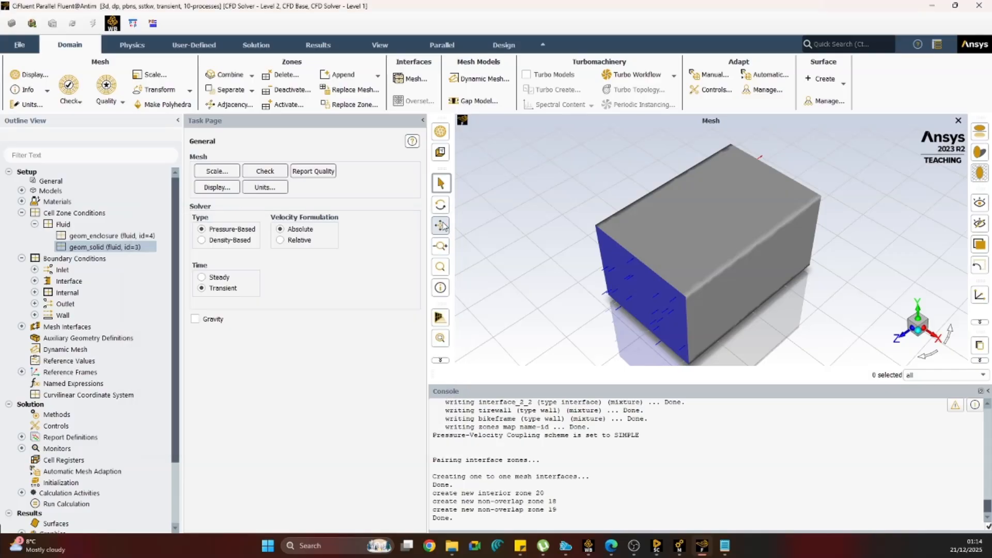
Switch to Ansys Meshing and look through the wheel solids and the enclosure body under the model's geometry.
{"action": "mouse_move", "coordinate": [677, 554]}
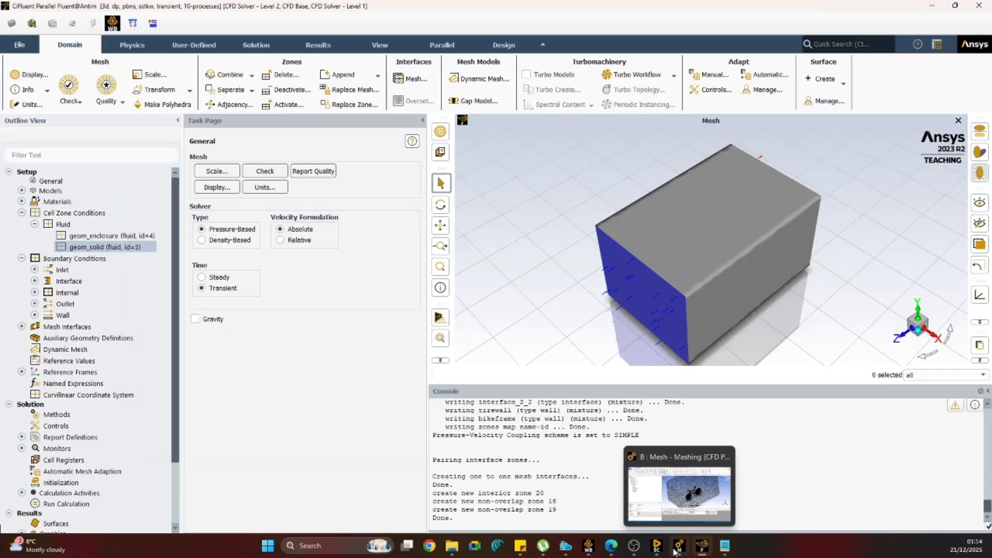
{"action": "left_click", "coordinate": [677, 549]}
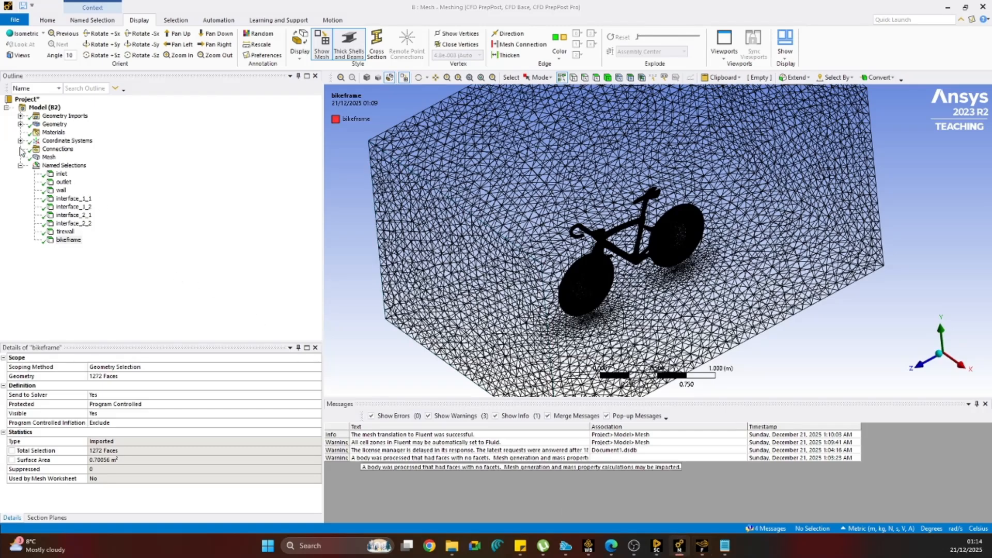
{"action": "left_click", "coordinate": [20, 124]}
{"action": "left_click", "coordinate": [70, 141]}
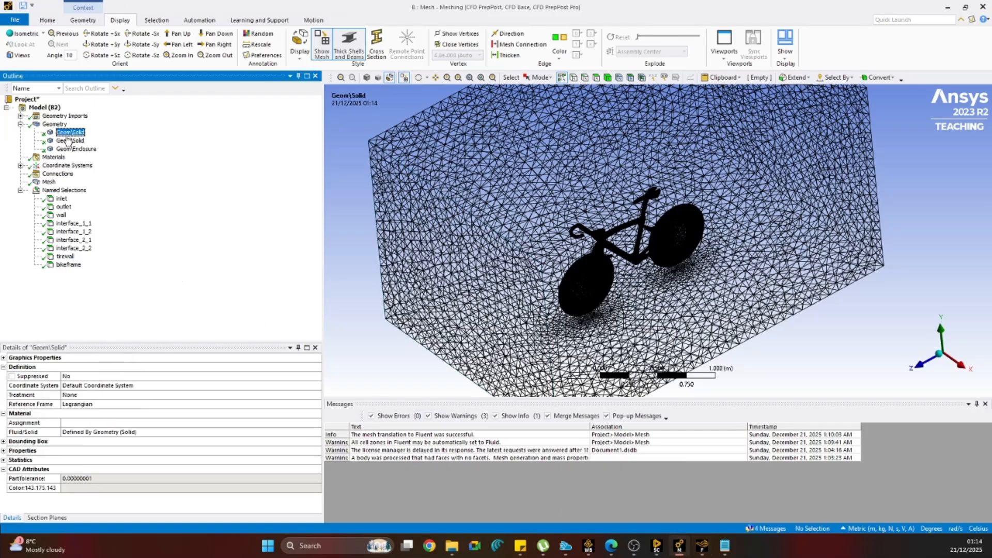
{"action": "left_click", "coordinate": [76, 148]}
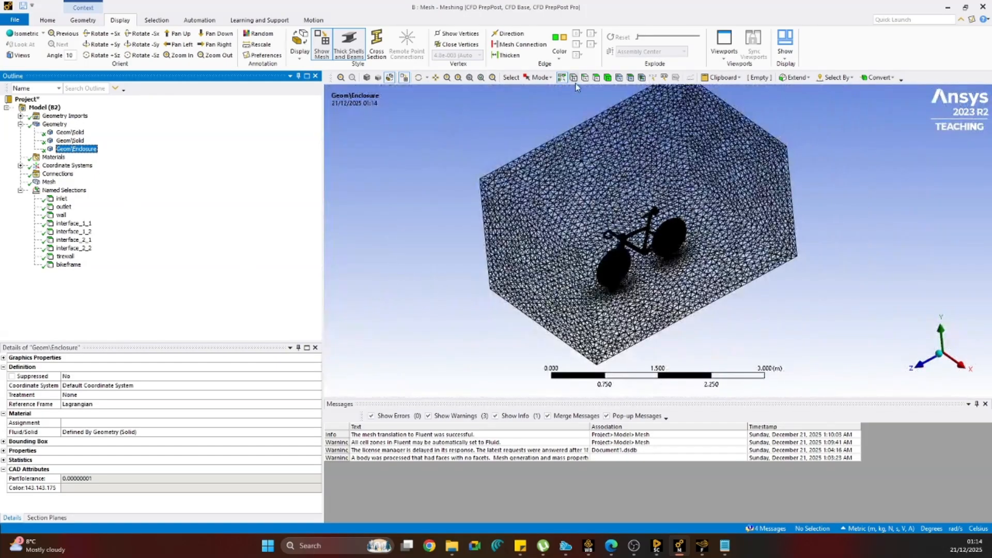
Create a named selection called static from the enclosure body.
{"action": "left_click", "coordinate": [608, 78]}
{"action": "left_click", "coordinate": [563, 178]}
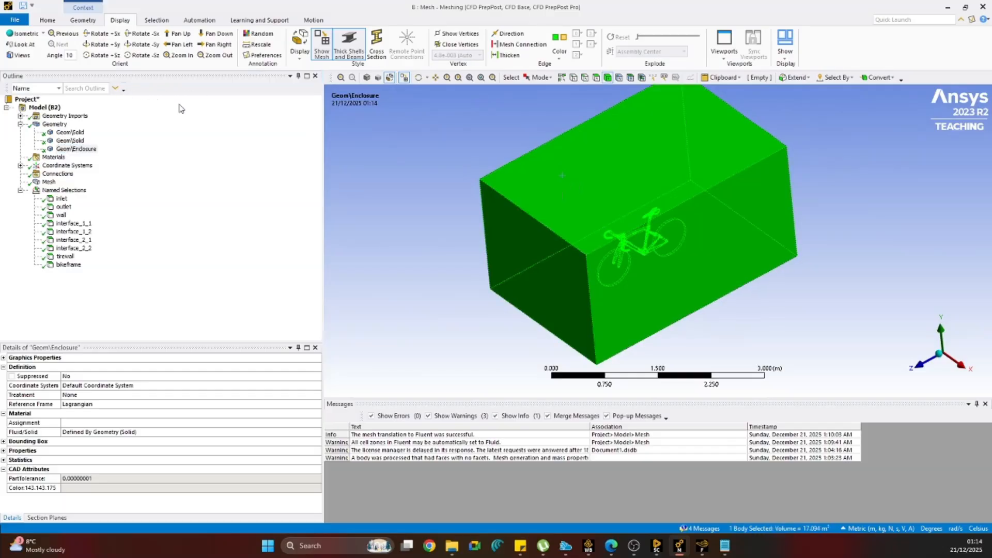
{"action": "right_click", "coordinate": [550, 168]}
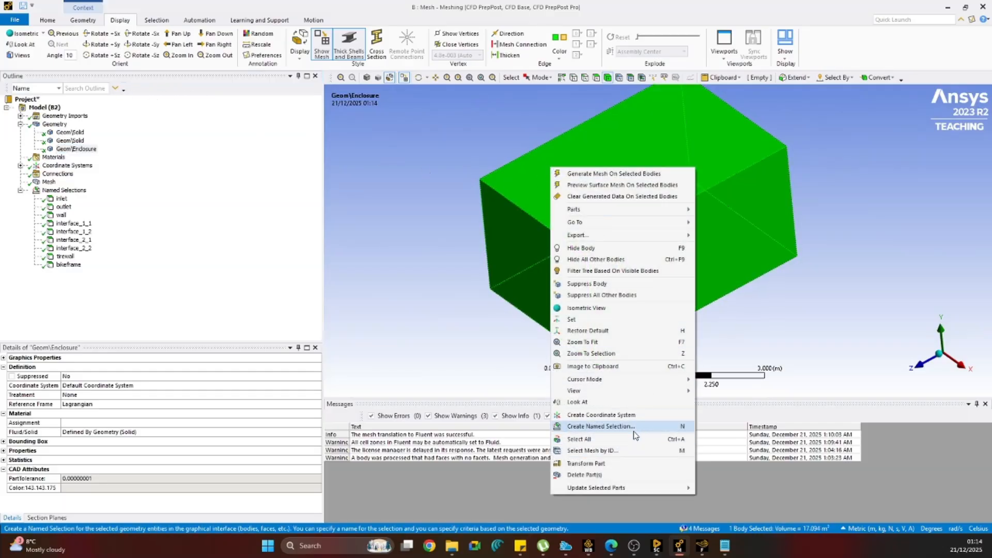
{"action": "left_click", "coordinate": [600, 426]}
{"action": "type", "text": "sta"}
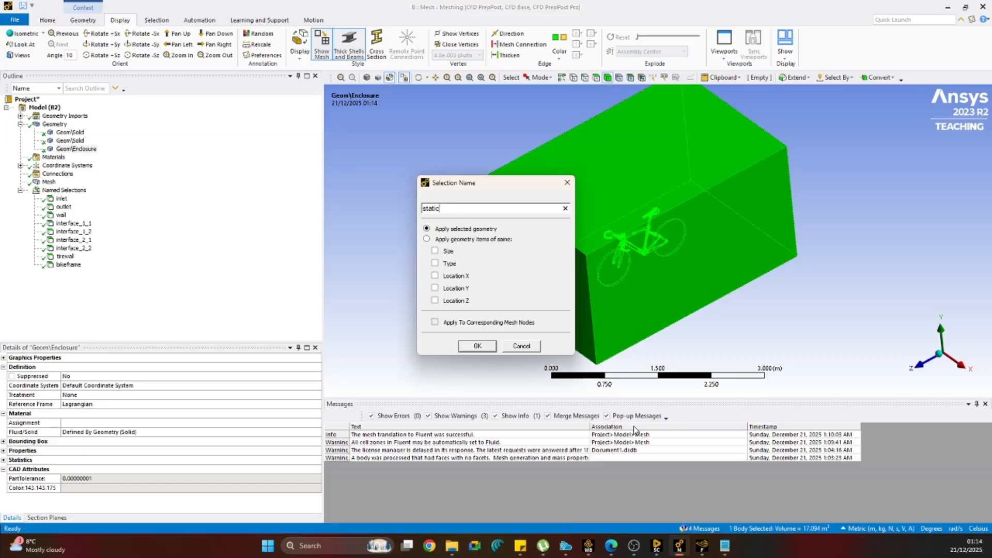
{"action": "type", "text": "tic"}
{"action": "left_click", "coordinate": [477, 345]}
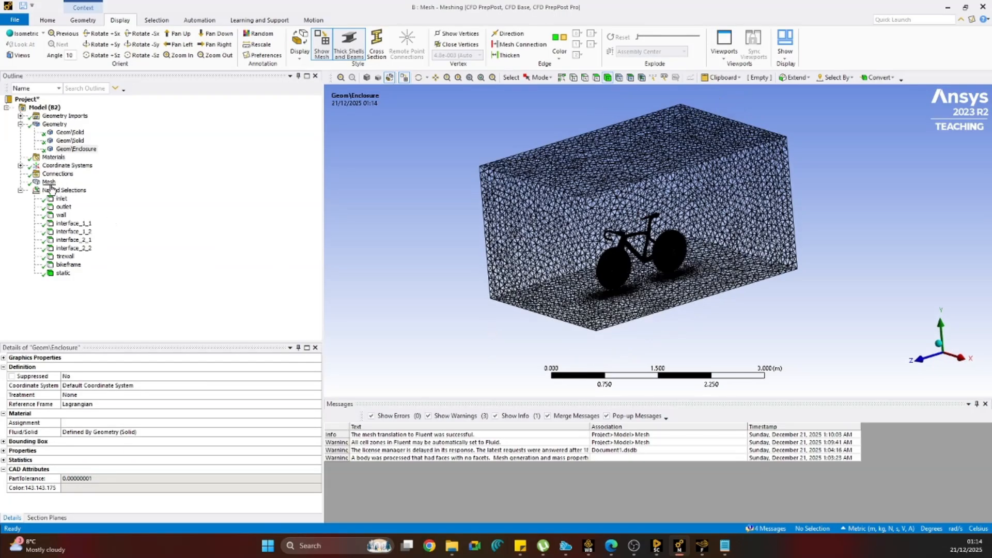
Show the meshed model as a shaded exterior with edges and clear the generated mesh data.
{"action": "right_click", "coordinate": [66, 150]}
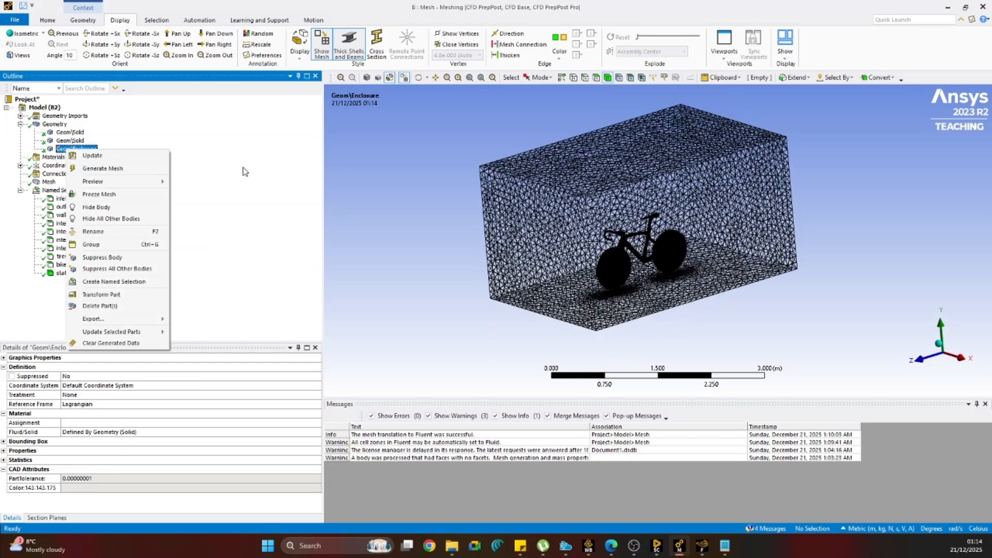
{"action": "left_click", "coordinate": [367, 77]}
{"action": "left_click", "coordinate": [379, 78]}
{"action": "left_click", "coordinate": [367, 78]}
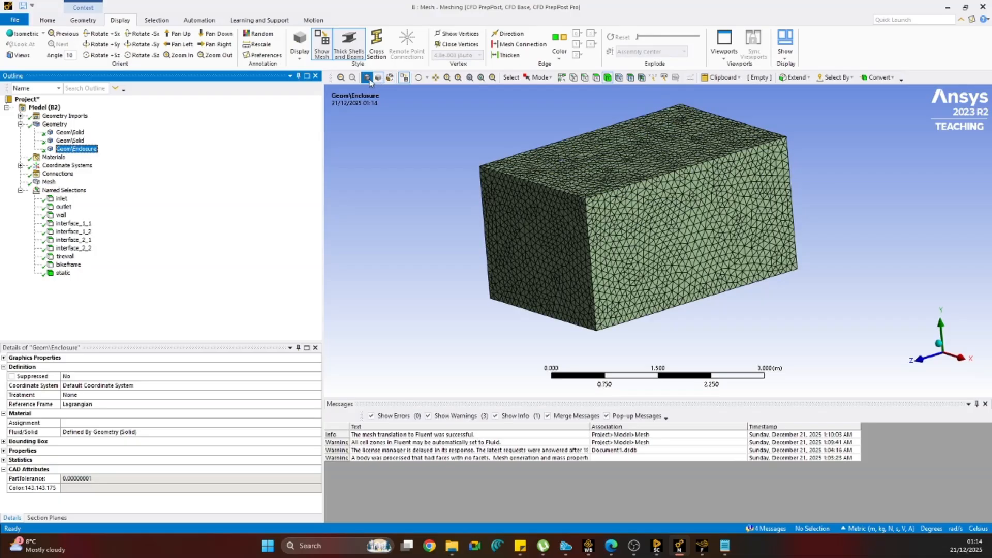
{"action": "right_click", "coordinate": [47, 181]}
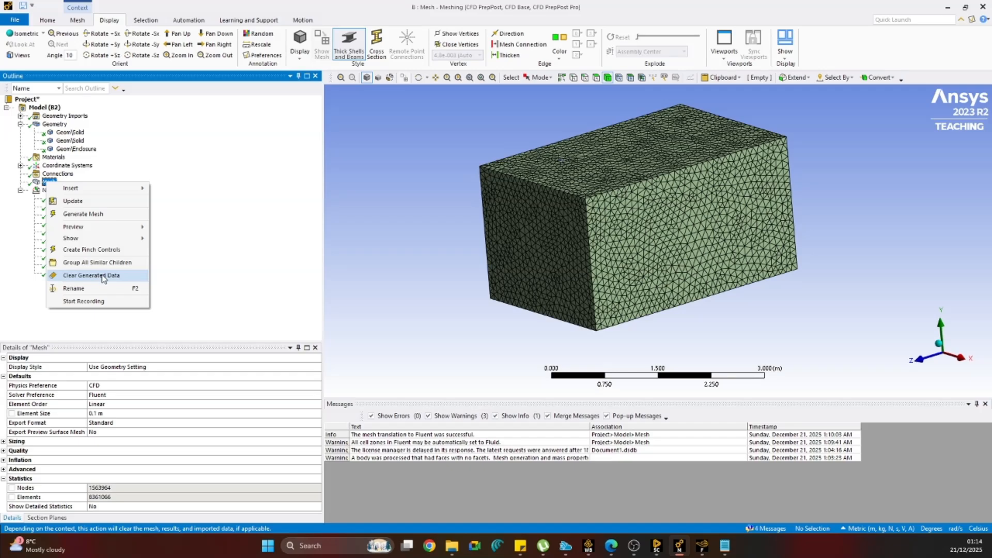
{"action": "left_click", "coordinate": [92, 275]}
{"action": "left_click", "coordinate": [536, 309]}
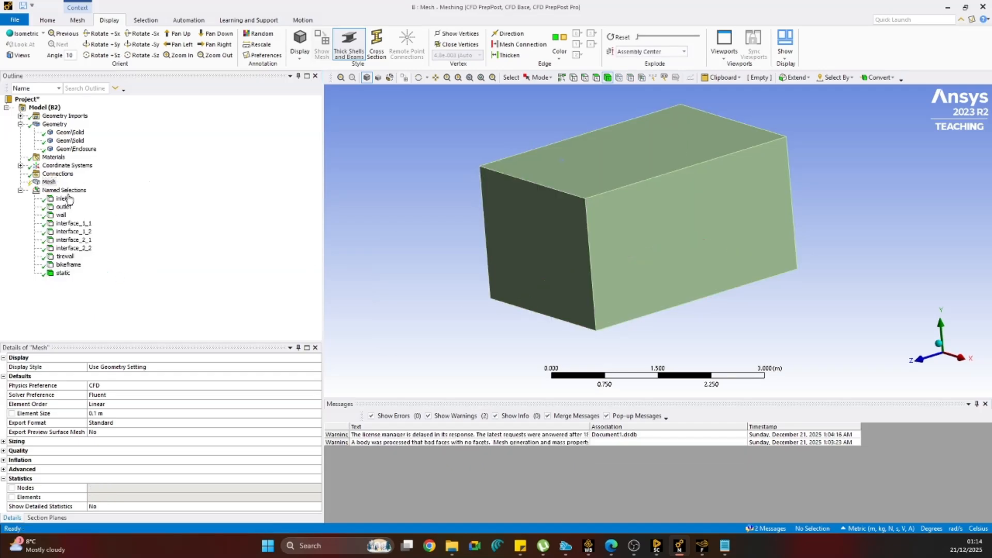
Hide the enclosure body so only the two wheel cylinders are displayed.
{"action": "left_click", "coordinate": [75, 149]}
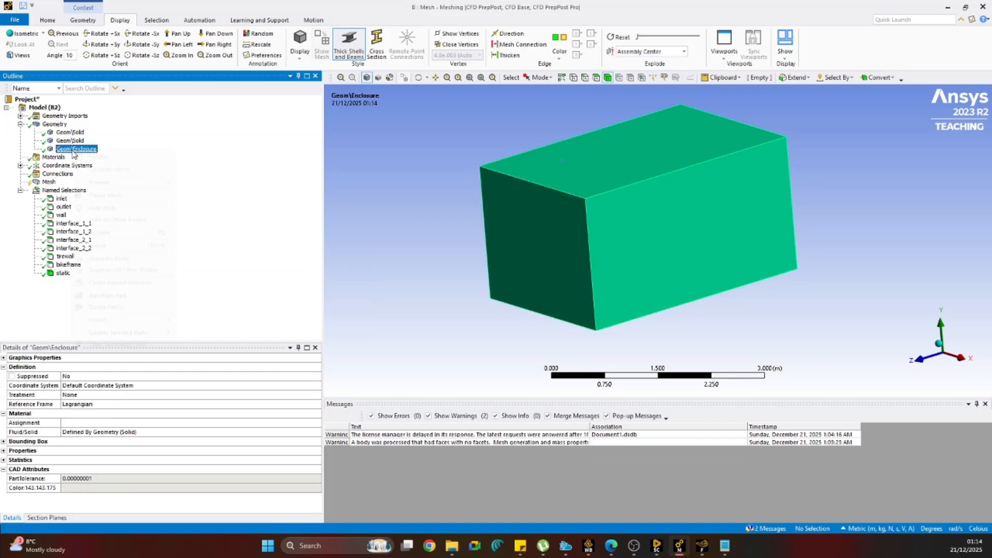
{"action": "right_click", "coordinate": [75, 149]}
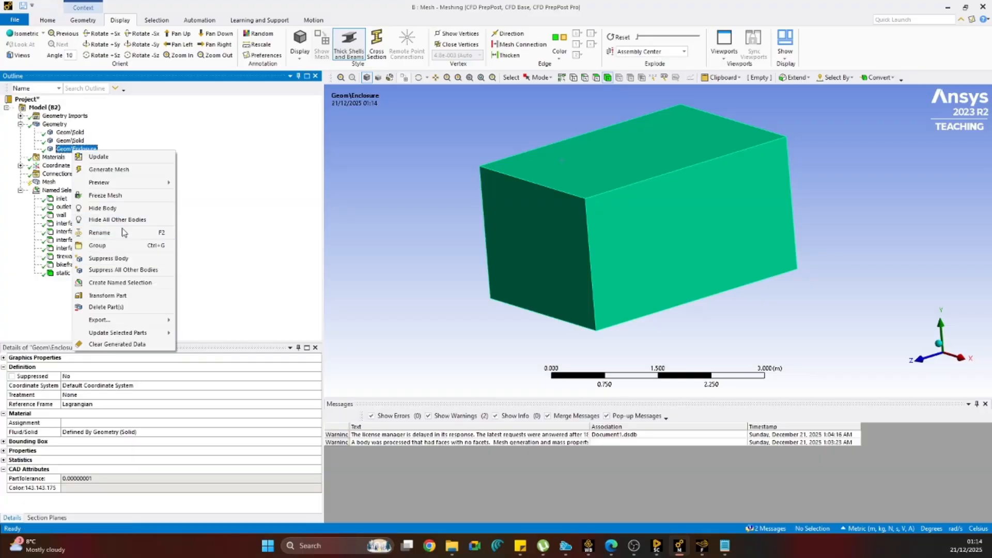
{"action": "left_click", "coordinate": [102, 209]}
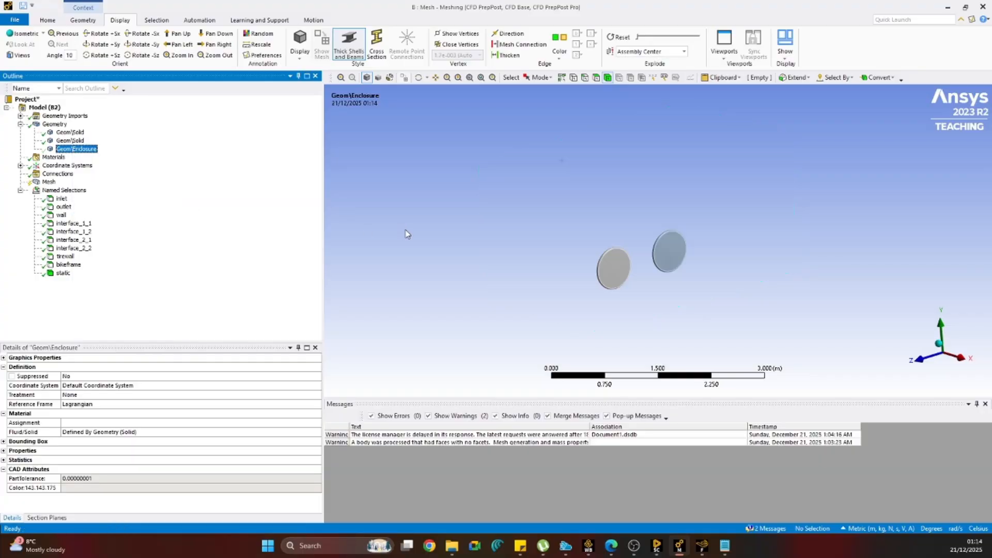
{"action": "scroll", "coordinate": [646, 249], "scroll_direction": "down", "scroll_amount": 2}
{"action": "scroll", "coordinate": [629, 253], "scroll_direction": "up", "scroll_amount": 4}
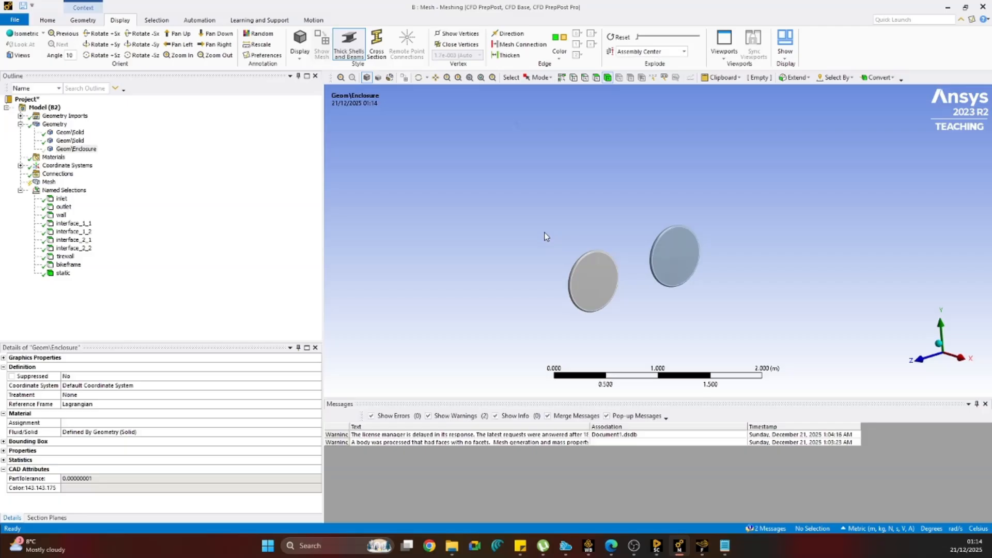
Box-select the wheel cylinder on the +Z side and create a named selection called rotor1 from it.
{"action": "left_click_drag", "start_coordinate": [546, 232], "coordinate": [637, 324]}
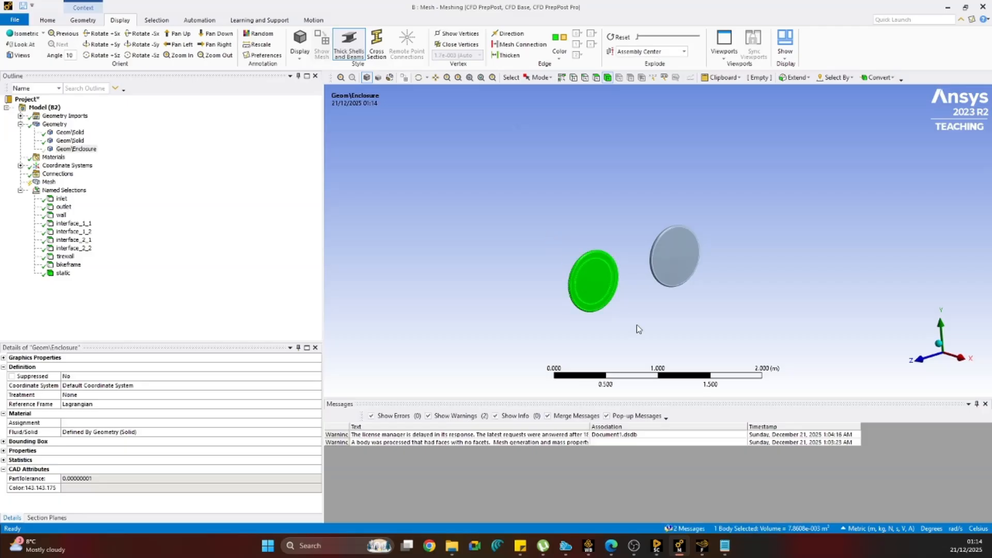
{"action": "left_click", "coordinate": [549, 78]}
{"action": "left_click", "coordinate": [555, 100]}
{"action": "left_click_drag", "start_coordinate": [542, 144], "coordinate": [644, 337]}
{"action": "type", "text": "n"}
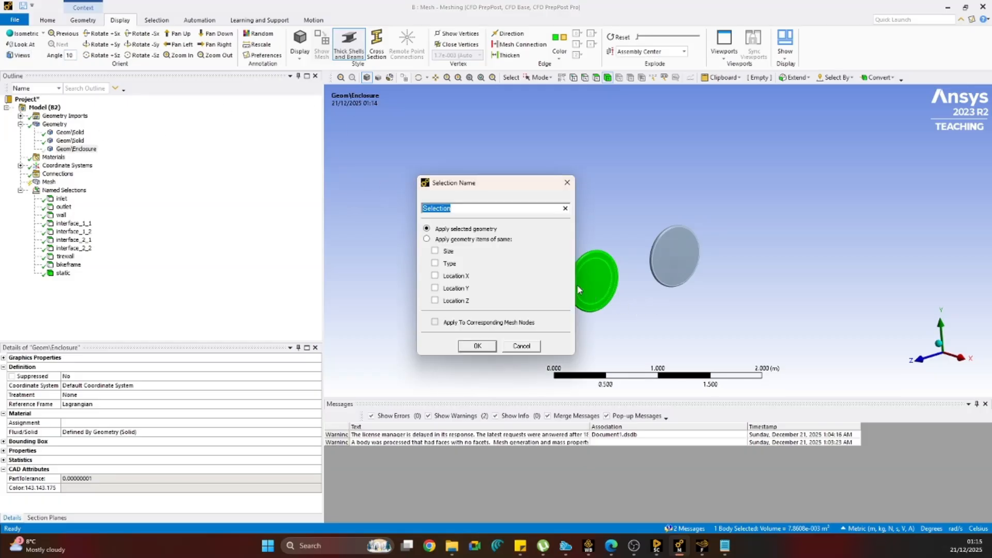
{"action": "type", "text": "rotor1"}
{"action": "left_click", "coordinate": [492, 347]}
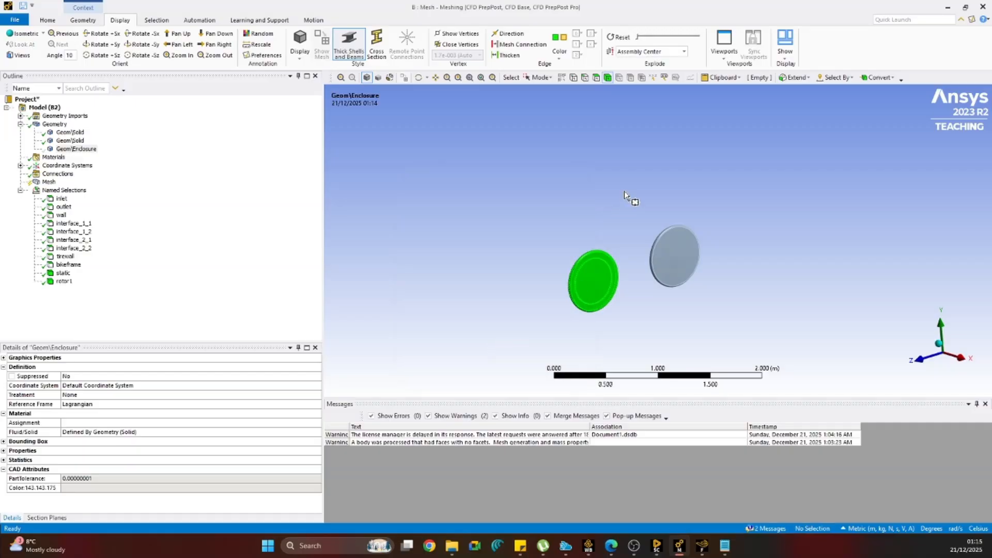
Create a named selection called rotor2 from the other wheel cylinder and check the static, rotor1 and rotor2 selections.
{"action": "left_click_drag", "start_coordinate": [626, 189], "coordinate": [754, 303]}
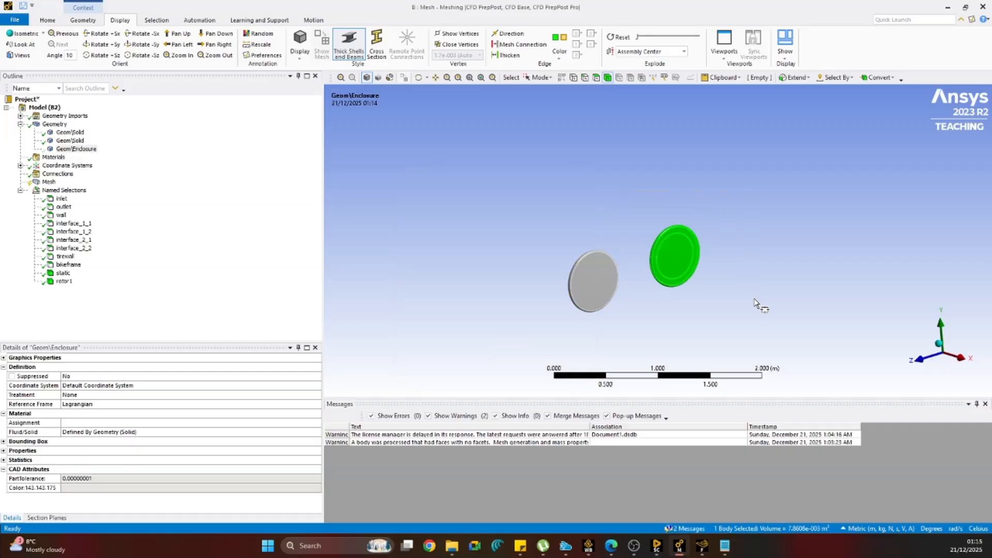
{"action": "type", "text": "n"}
{"action": "type", "text": "rotor2"}
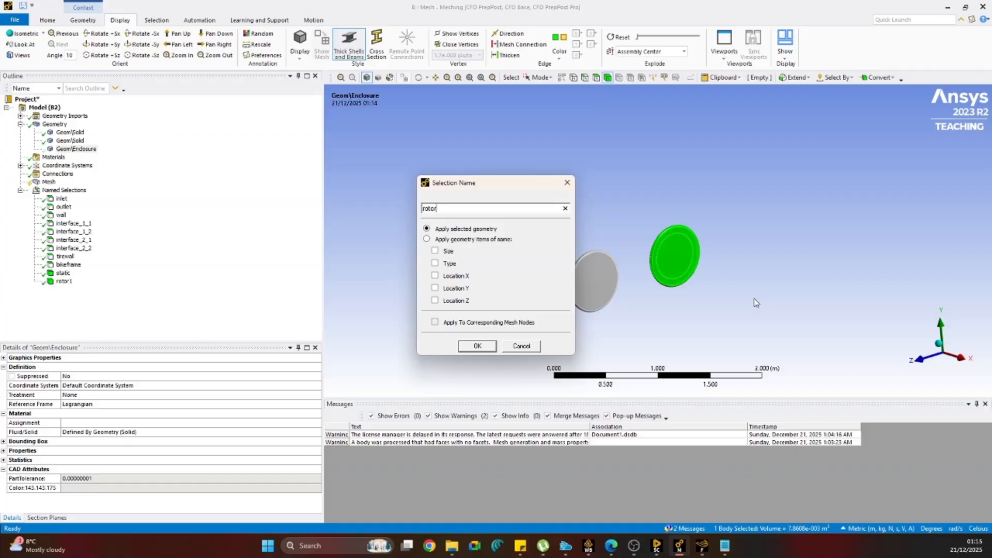
{"action": "left_click", "coordinate": [488, 346]}
{"action": "left_click", "coordinate": [63, 274]}
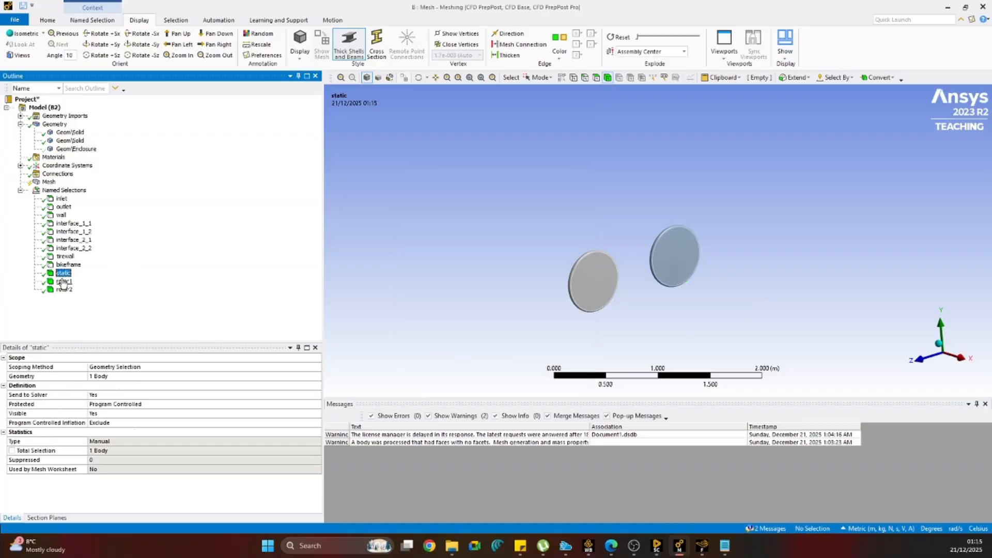
{"action": "left_click", "coordinate": [63, 282]}
{"action": "left_click", "coordinate": [64, 290]}
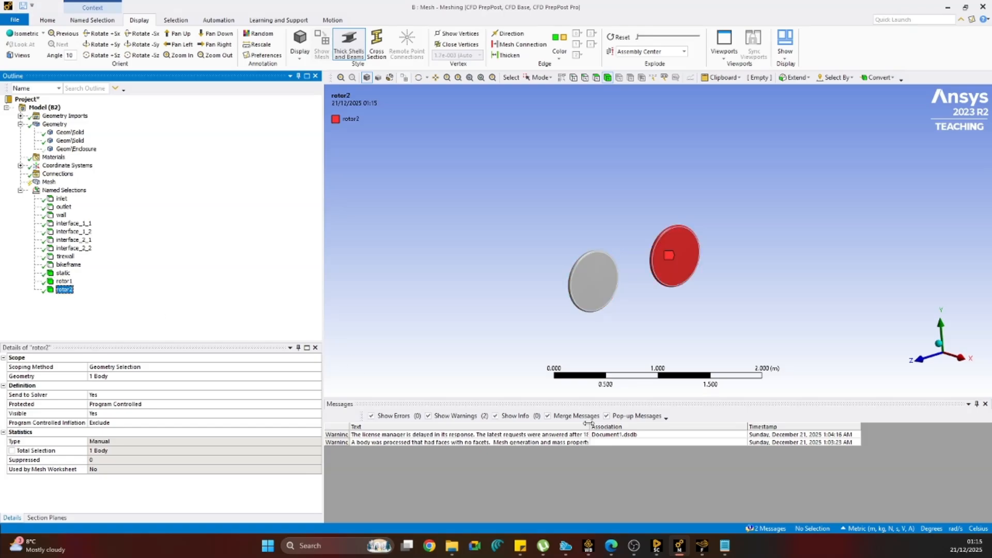
Switch to Workbench and update the Mesh cell of the project schematic.
{"action": "left_click", "coordinate": [657, 549]}
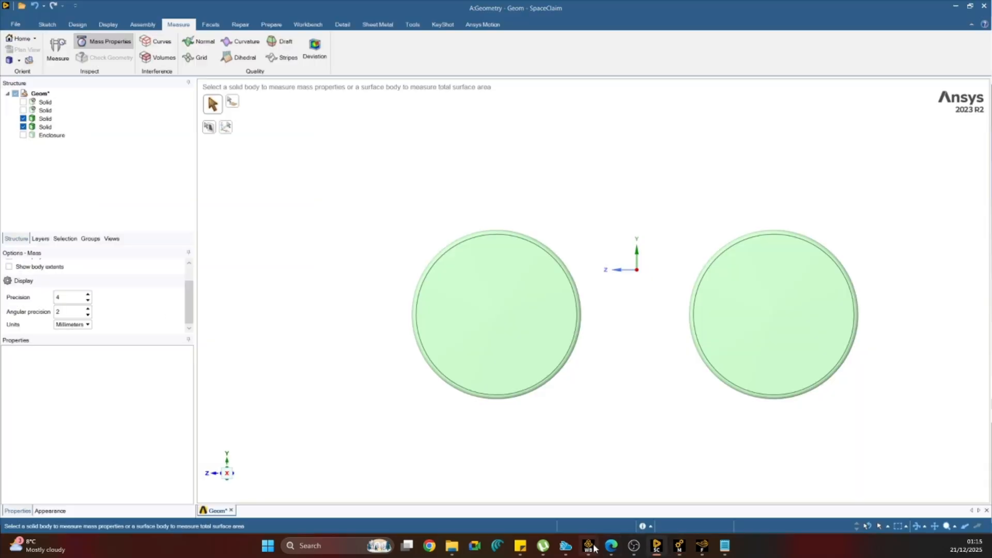
{"action": "left_click", "coordinate": [588, 545]}
{"action": "right_click", "coordinate": [303, 127]}
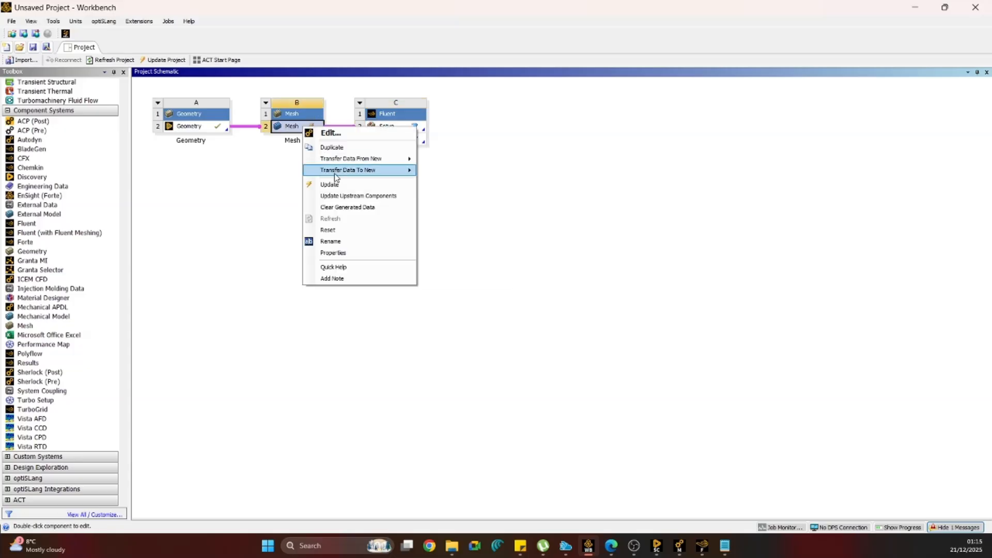
{"action": "left_click", "coordinate": [336, 186]}
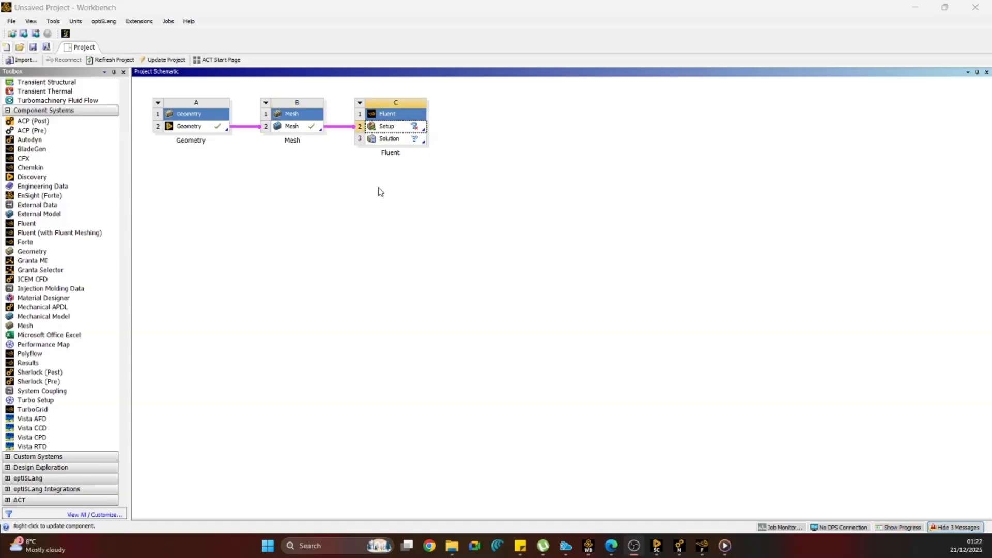
Delete the existing Fluent system from the project schematic.
{"action": "left_click_drag", "start_coordinate": [344, 93], "coordinate": [474, 181]}
{"action": "key", "text": "Delete"}
{"action": "key", "text": "Return"}
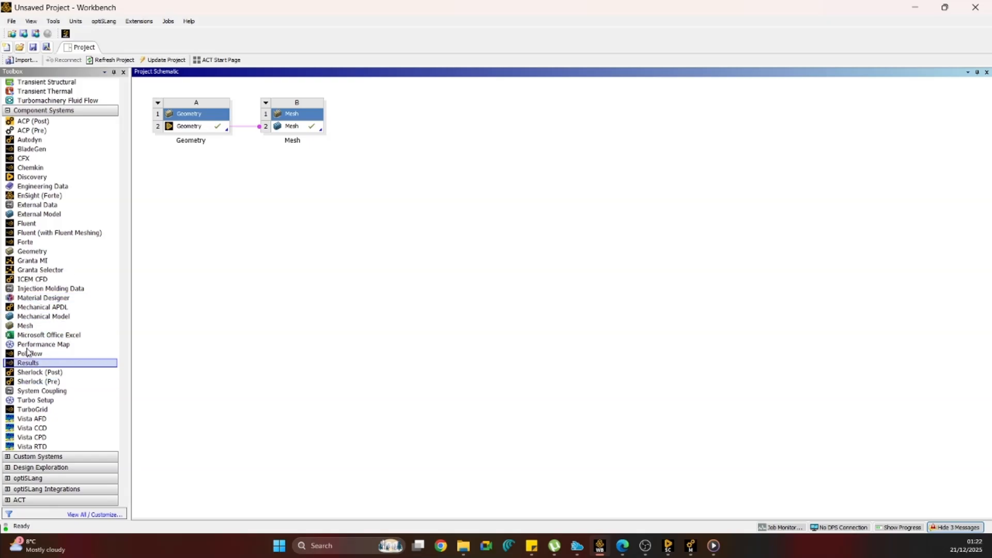
Add a new Fluent system, link the Mesh cell to its Setup cell and update the mesh.
{"action": "left_click_drag", "start_coordinate": [27, 228], "coordinate": [391, 145]}
{"action": "left_click_drag", "start_coordinate": [307, 127], "coordinate": [396, 127]}
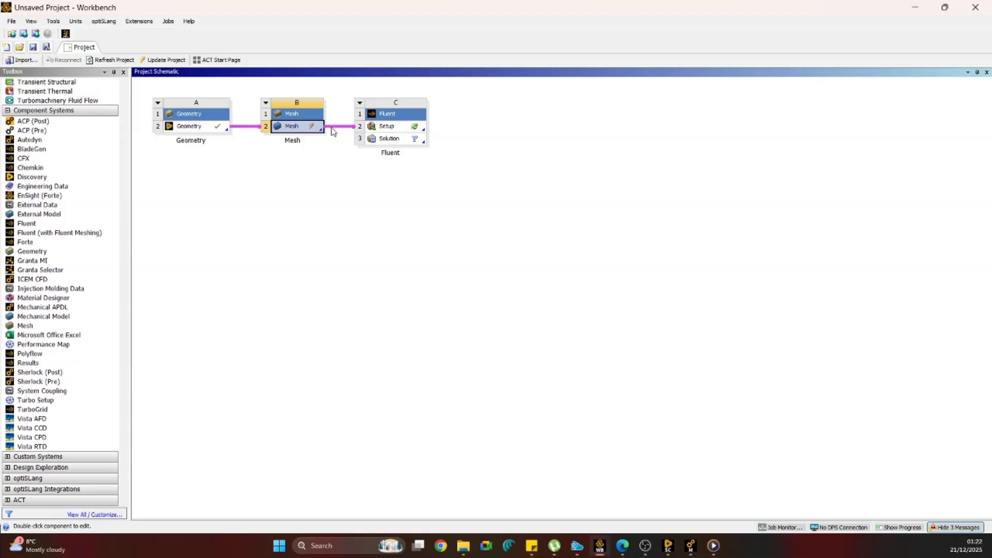
{"action": "right_click", "coordinate": [299, 129]}
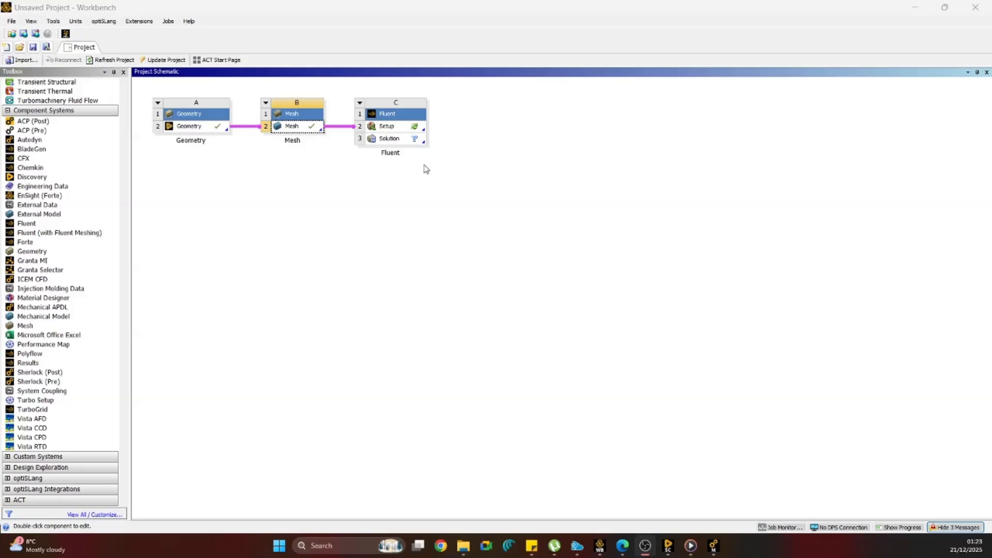
Open the Fluent setup with double precision and 10 solver processes, and dismiss the behavioral changes notice.
{"action": "right_click", "coordinate": [385, 129]}
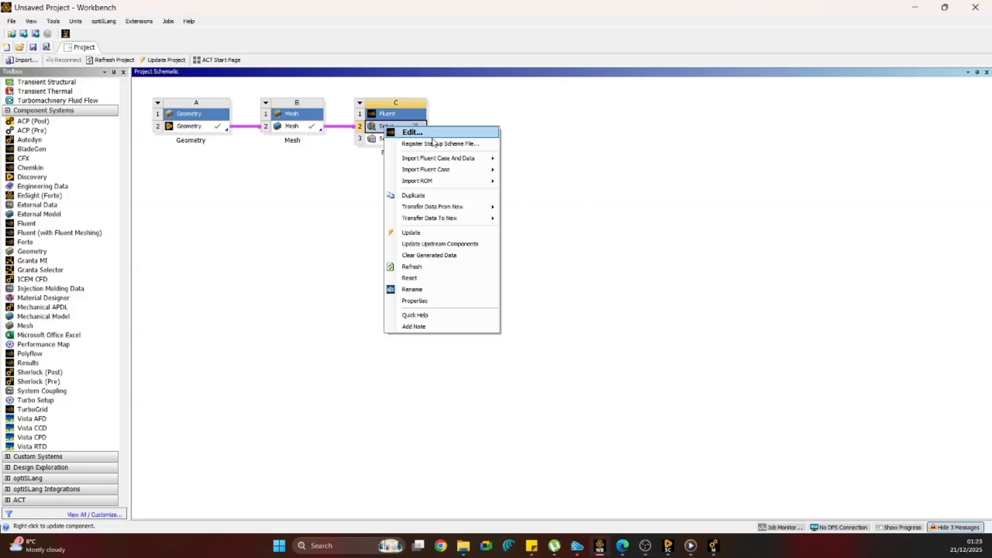
{"action": "left_click", "coordinate": [435, 135]}
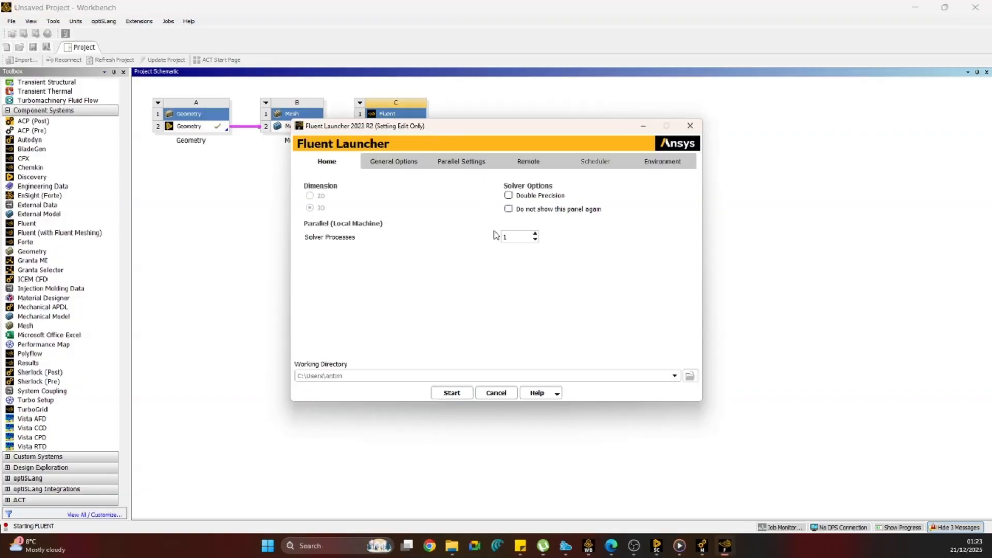
{"action": "left_click", "coordinate": [512, 234]}
{"action": "type", "text": "0"}
{"action": "left_click", "coordinate": [509, 195]}
{"action": "left_click", "coordinate": [451, 389]}
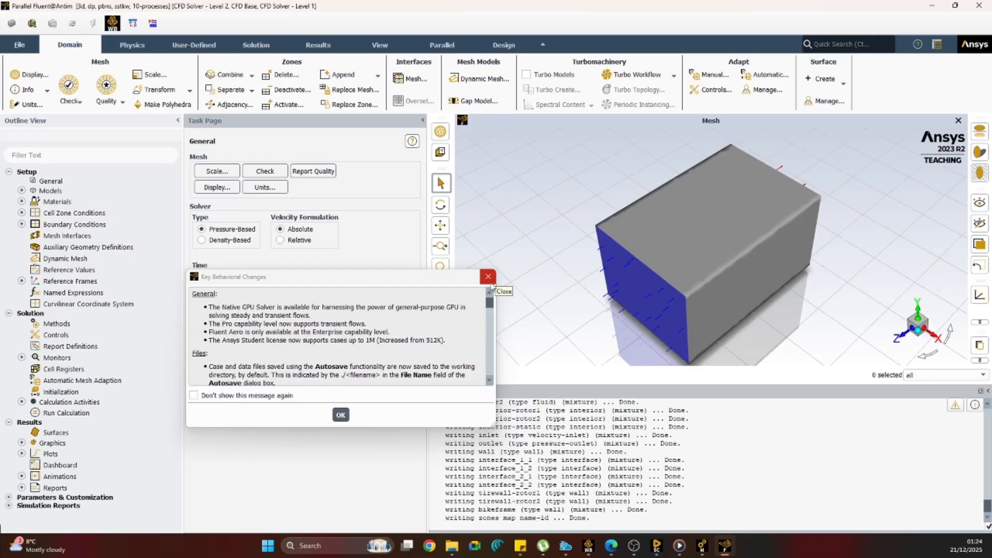
{"action": "left_click", "coordinate": [487, 277]}
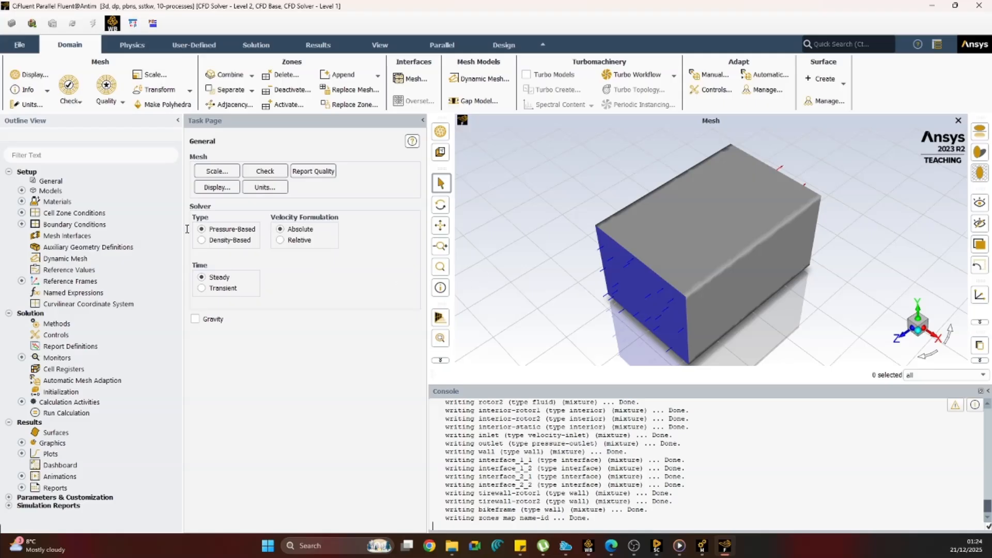
Check the fluid cell zones and the available models, and set the solver time to Transient.
{"action": "left_click", "coordinate": [21, 213]}
{"action": "left_click", "coordinate": [33, 224]}
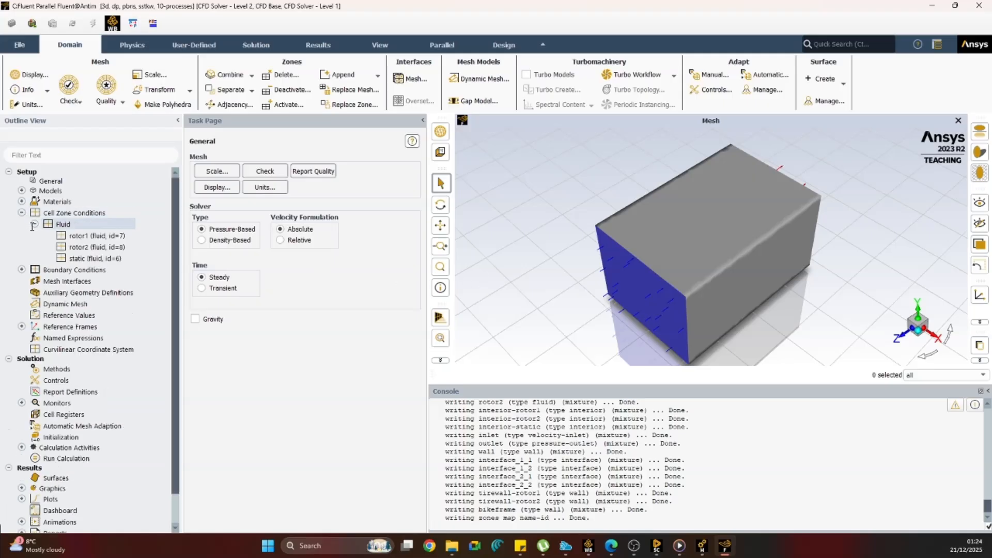
{"action": "left_click", "coordinate": [97, 236]}
{"action": "double_click", "coordinate": [44, 191]}
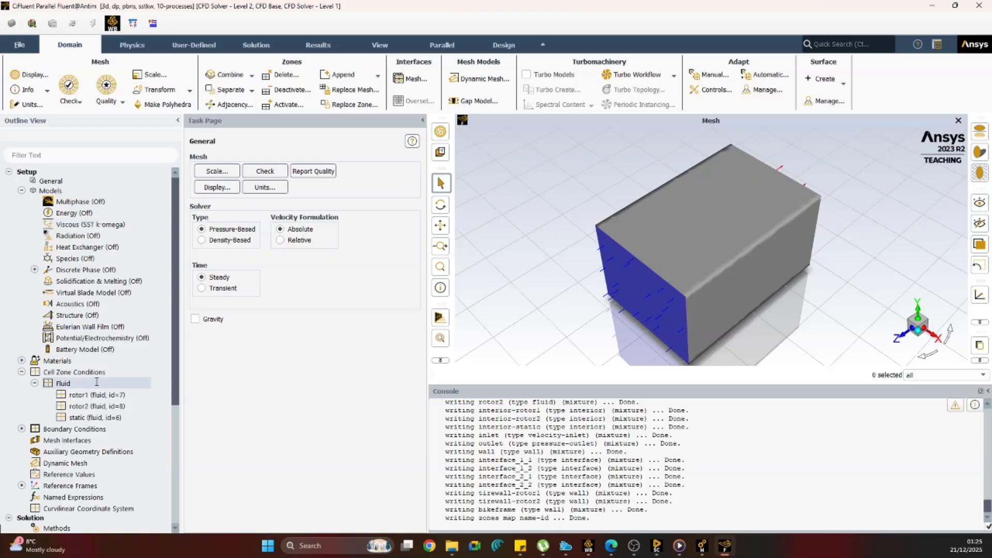
{"action": "scroll", "coordinate": [56, 383], "scroll_direction": "down", "scroll_amount": 3}
{"action": "left_click", "coordinate": [201, 290]}
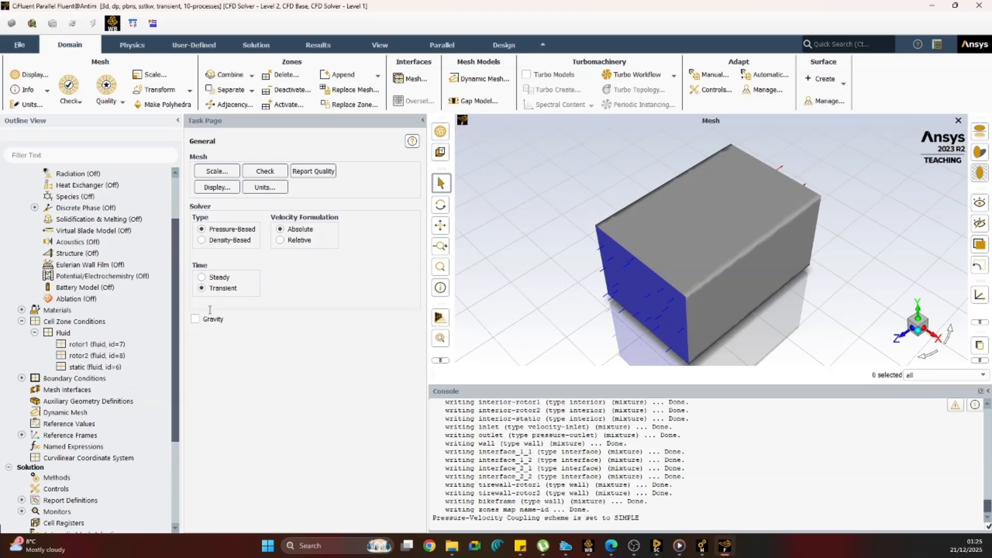
Create a mesh interface from interface_1_1 and interface_1_2 with the name prefix intf1.
{"action": "left_click", "coordinate": [65, 389]}
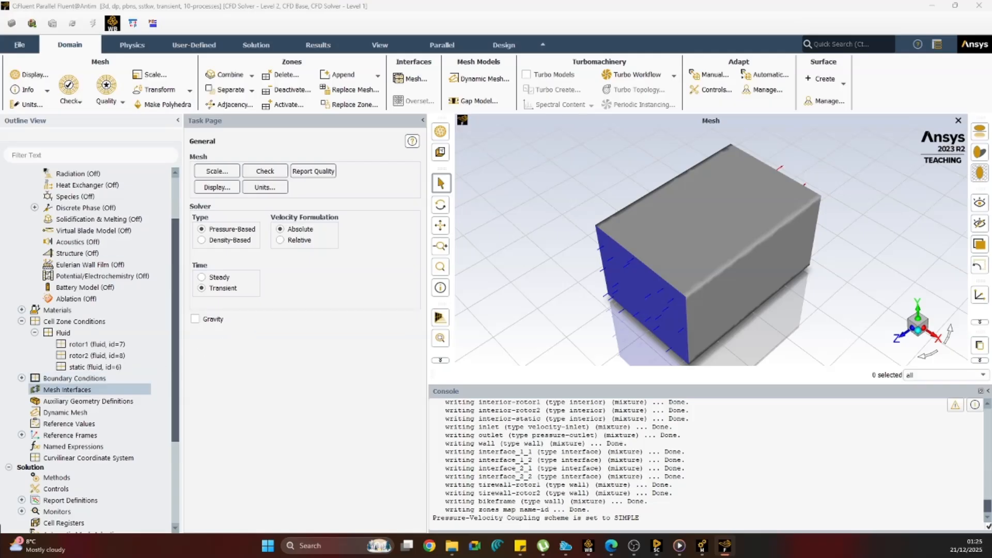
{"action": "left_click_drag", "start_coordinate": [402, 147], "coordinate": [398, 142]}
{"action": "left_click", "coordinate": [200, 192]}
{"action": "left_click", "coordinate": [200, 200]}
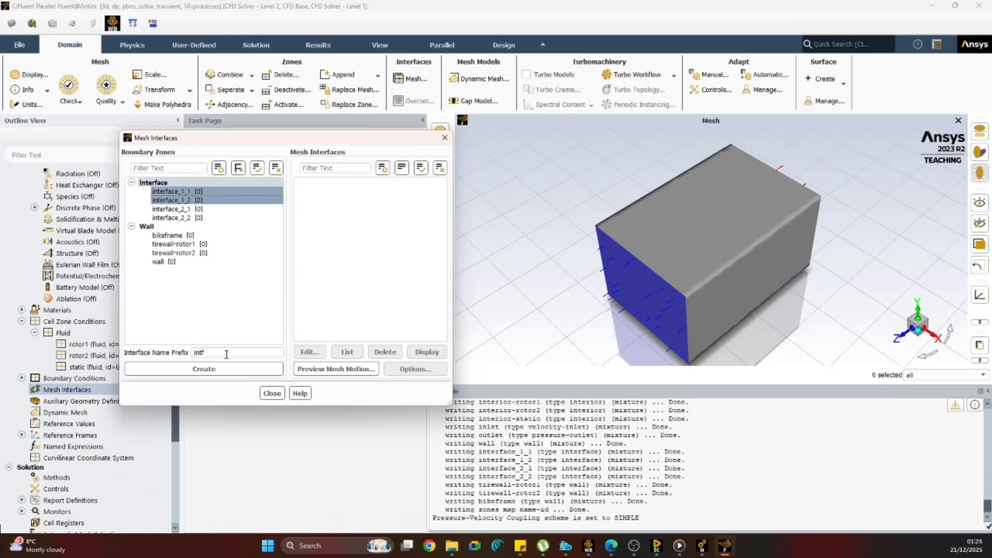
{"action": "left_click", "coordinate": [225, 354]}
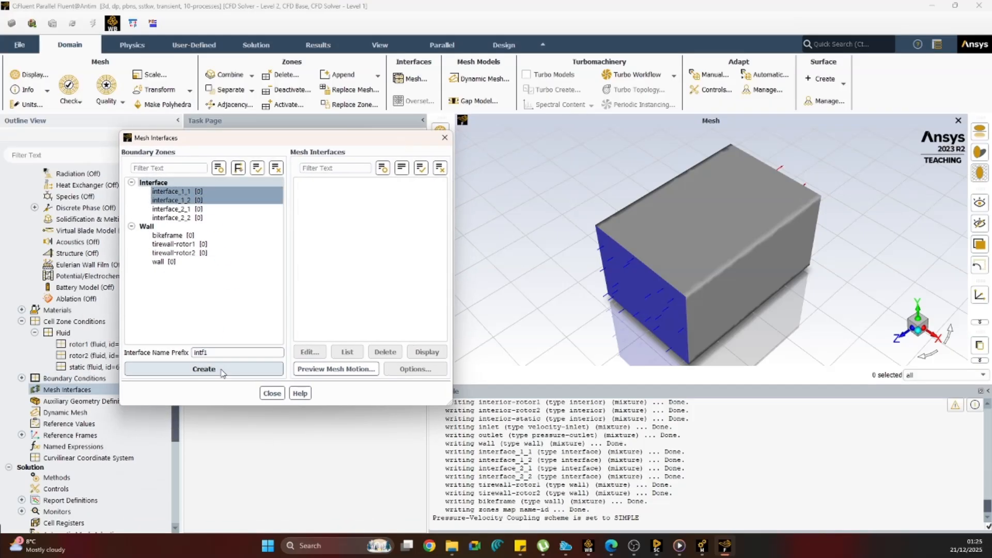
{"action": "left_click", "coordinate": [218, 369]}
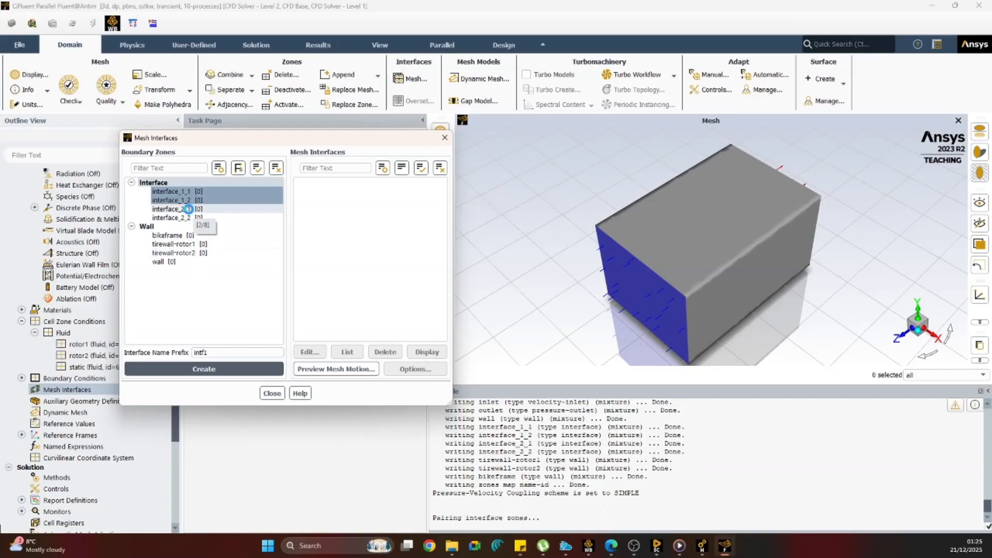
Create a mesh interface from interface_2_1 and interface_2_2 with the name prefix intf2, and close the mesh interface settings.
{"action": "left_click", "coordinate": [187, 209]}
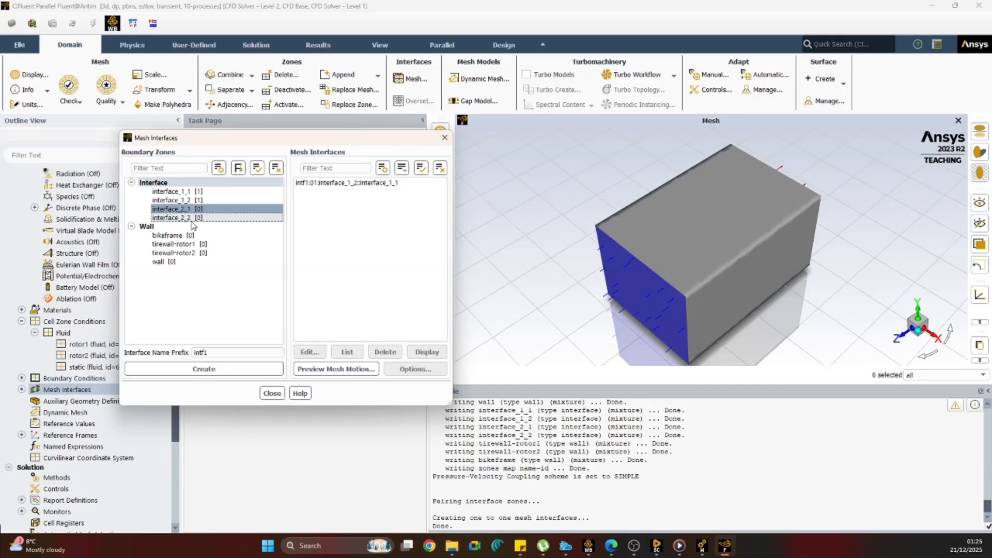
{"action": "left_click", "coordinate": [191, 219]}
{"action": "left_click", "coordinate": [217, 351]}
{"action": "key", "text": "BackSpace"}
{"action": "type", "text": "2"}
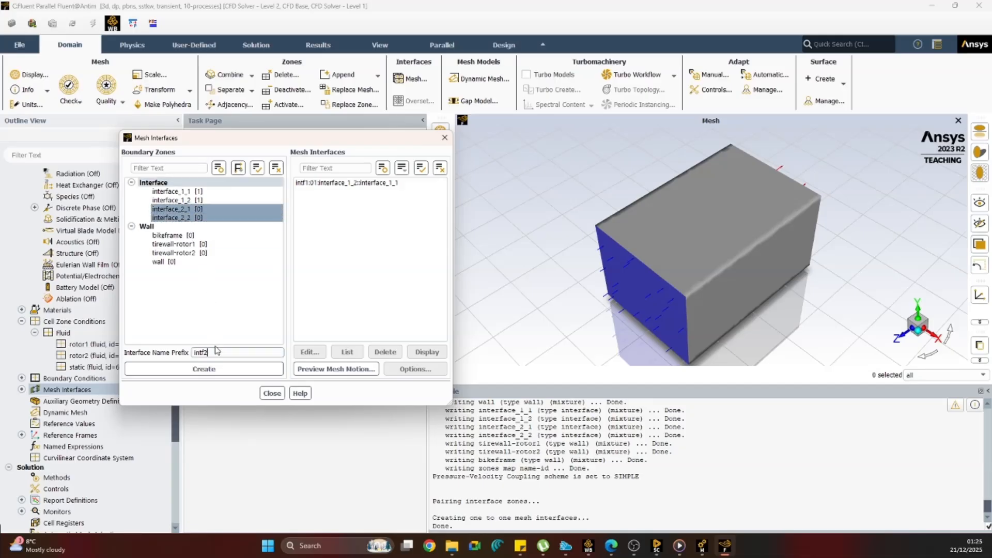
{"action": "left_click", "coordinate": [212, 369]}
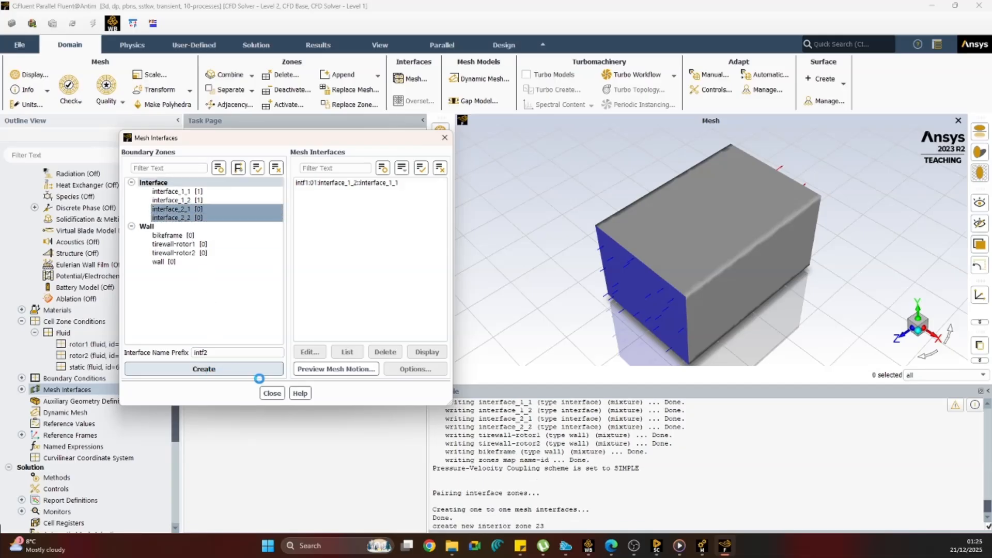
{"action": "left_click", "coordinate": [272, 393]}
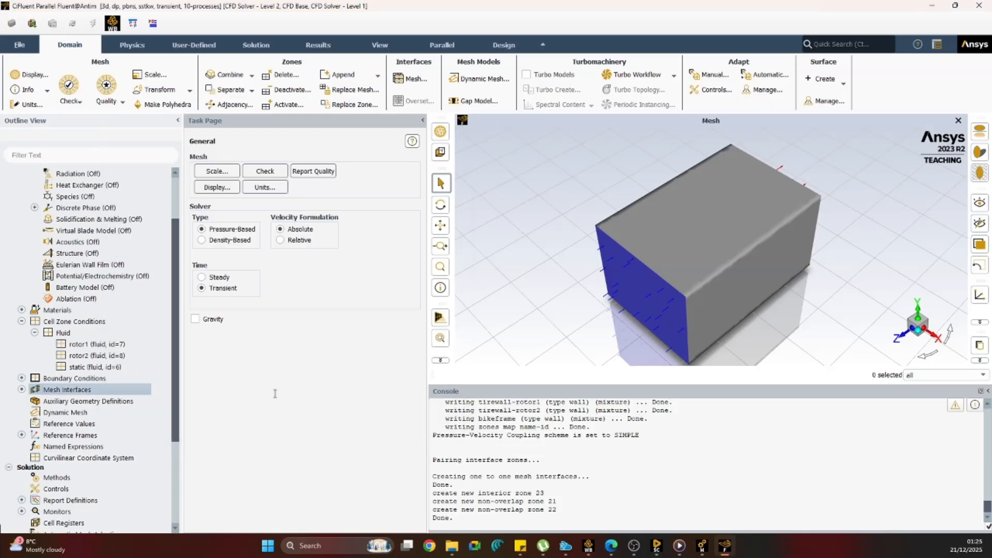
Set the velocity magnitude of the inlet boundary to 1 m/s and apply it.
{"action": "left_click", "coordinate": [21, 378]}
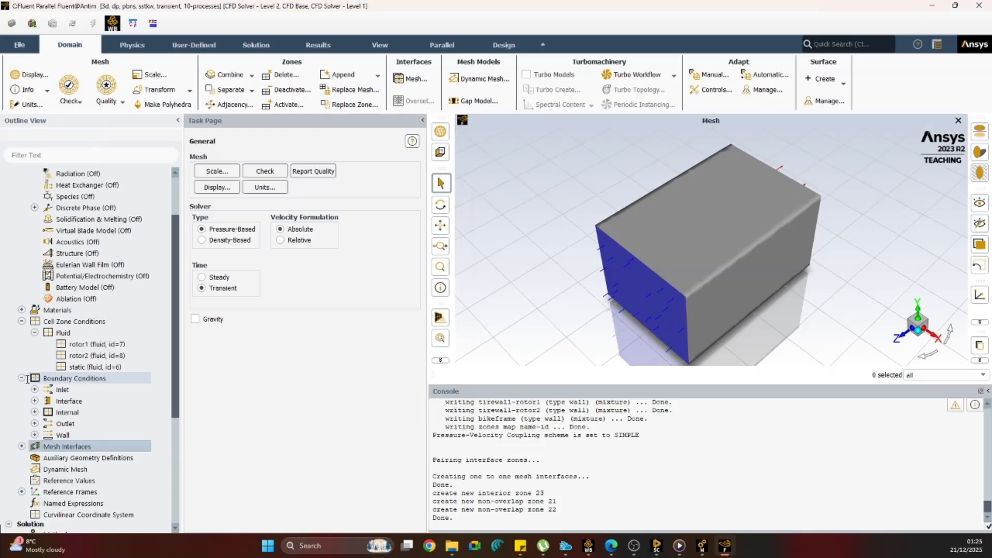
{"action": "double_click", "coordinate": [68, 391]}
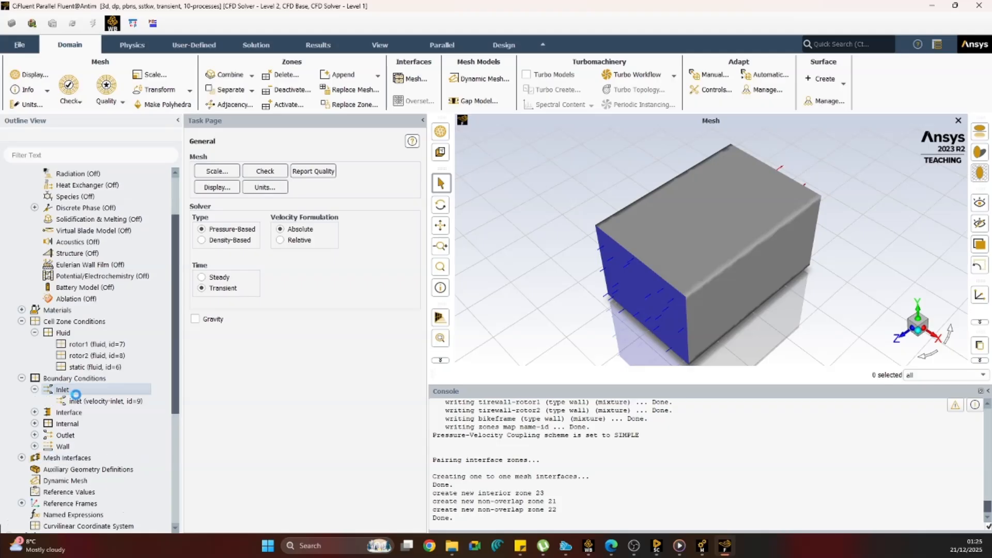
{"action": "left_click_drag", "start_coordinate": [381, 364], "coordinate": [346, 364]}
{"action": "type", "text": "1"}
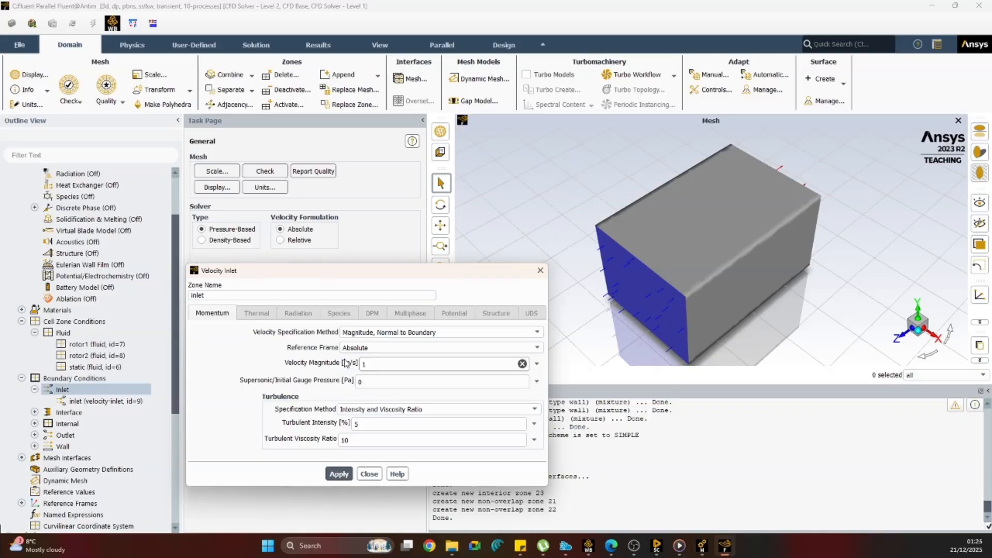
{"action": "left_click", "coordinate": [339, 474]}
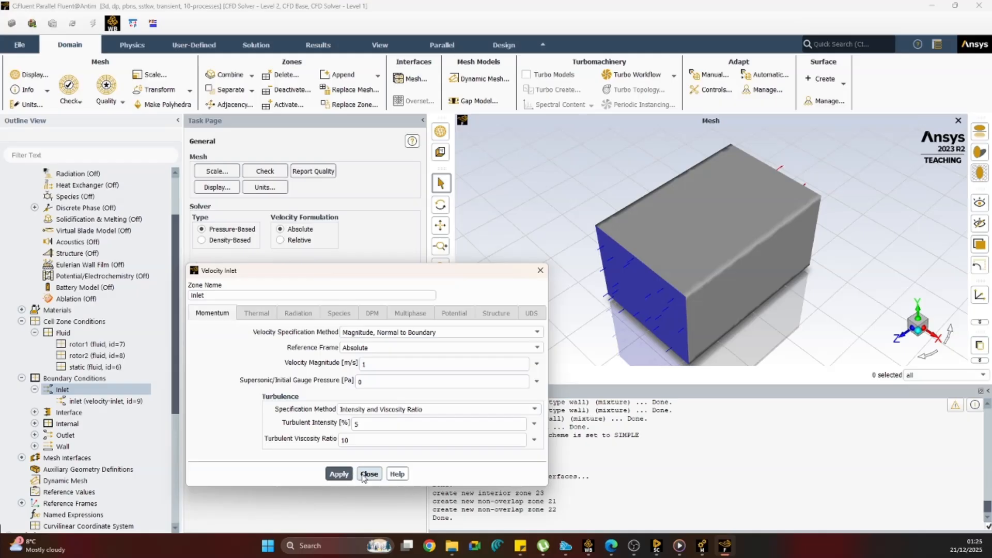
{"action": "left_click", "coordinate": [365, 476]}
Enable Mesh Motion without Frame Motion for the rotor1 fluid zone and set its rotation-axis direction to X 1, Y 0, Z 0.
{"action": "scroll", "coordinate": [138, 378], "scroll_direction": "down", "scroll_amount": 2}
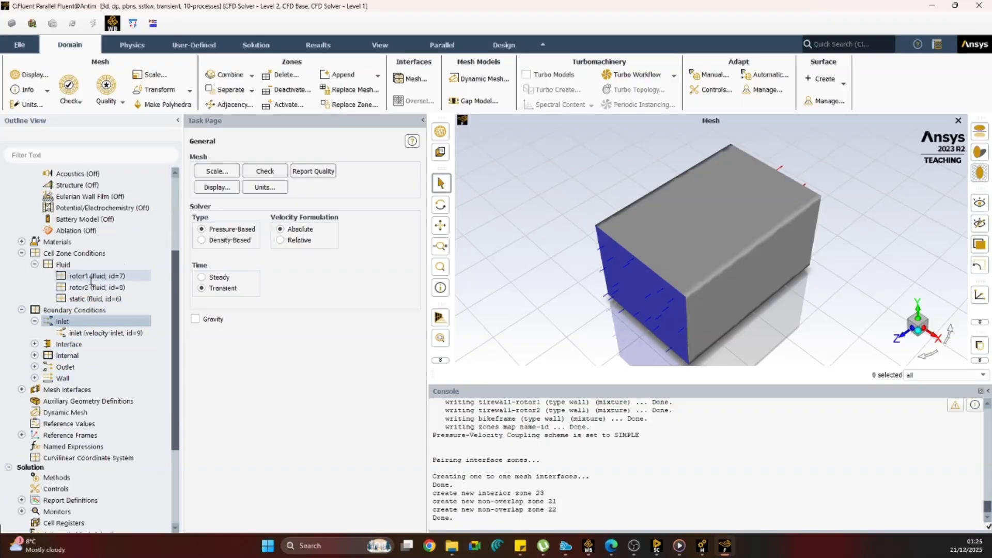
{"action": "scroll", "coordinate": [92, 346], "scroll_direction": "up", "scroll_amount": 2}
{"action": "left_click", "coordinate": [93, 344]}
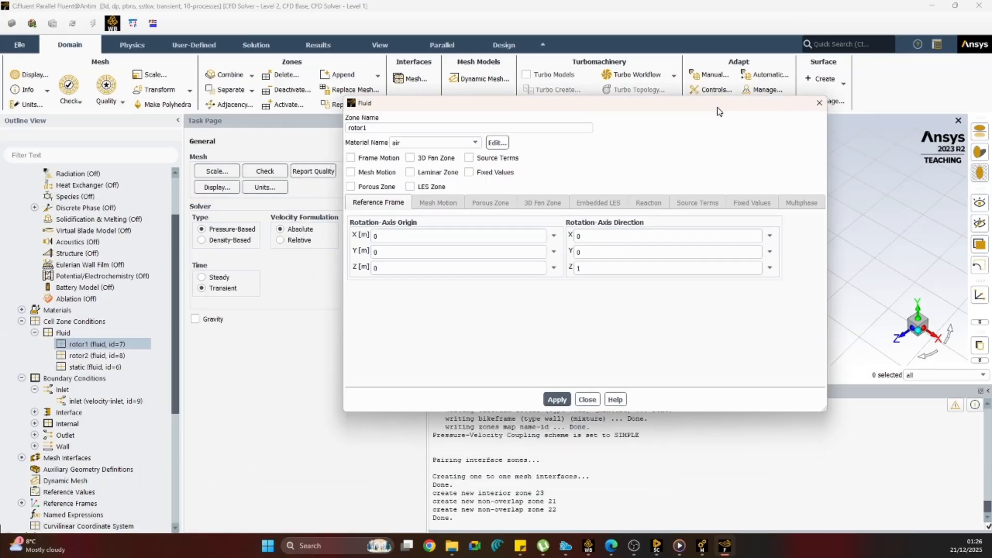
{"action": "left_click", "coordinate": [332, 165]}
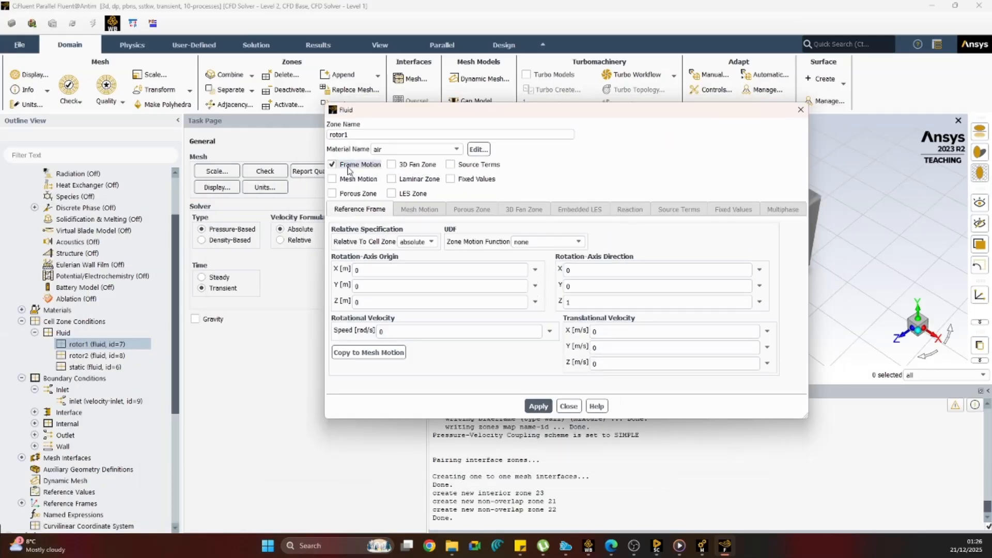
{"action": "left_click", "coordinate": [332, 179]}
{"action": "left_click", "coordinate": [333, 165]}
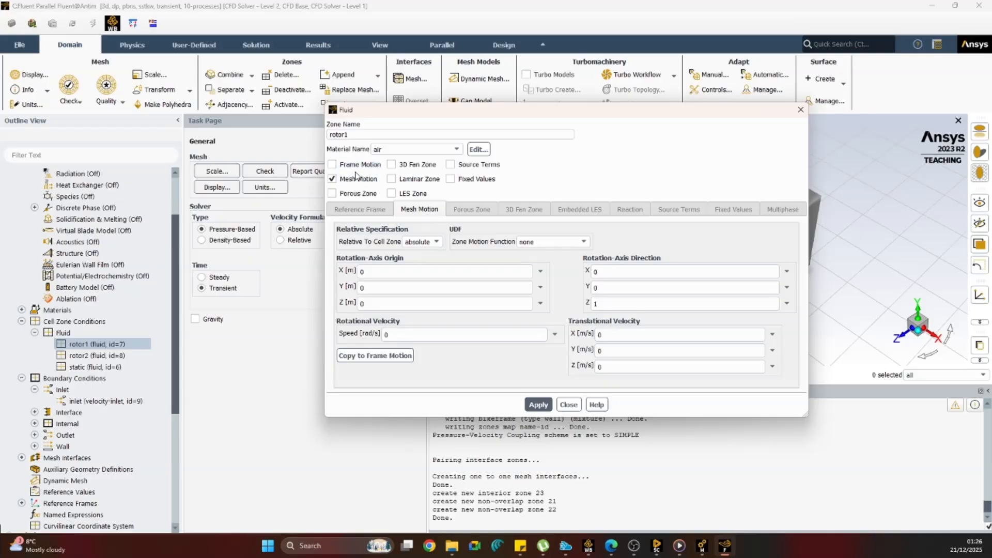
{"action": "left_click", "coordinate": [377, 269]}
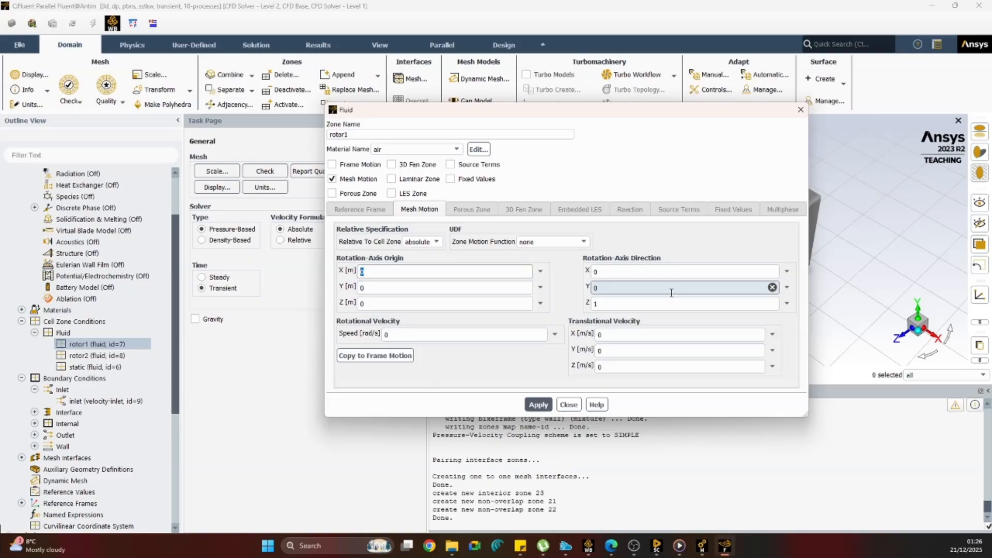
{"action": "left_click", "coordinate": [639, 271]}
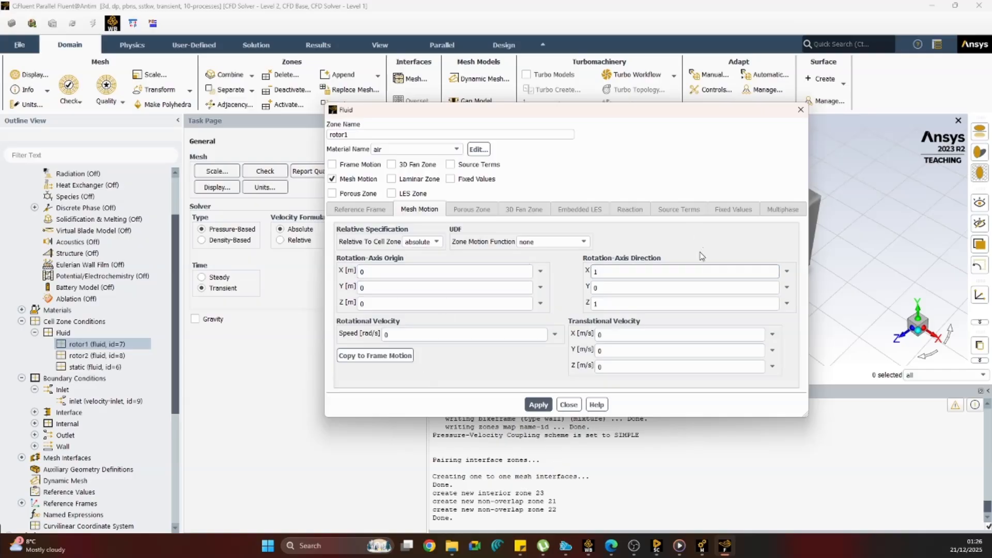
{"action": "left_click", "coordinate": [599, 303]}
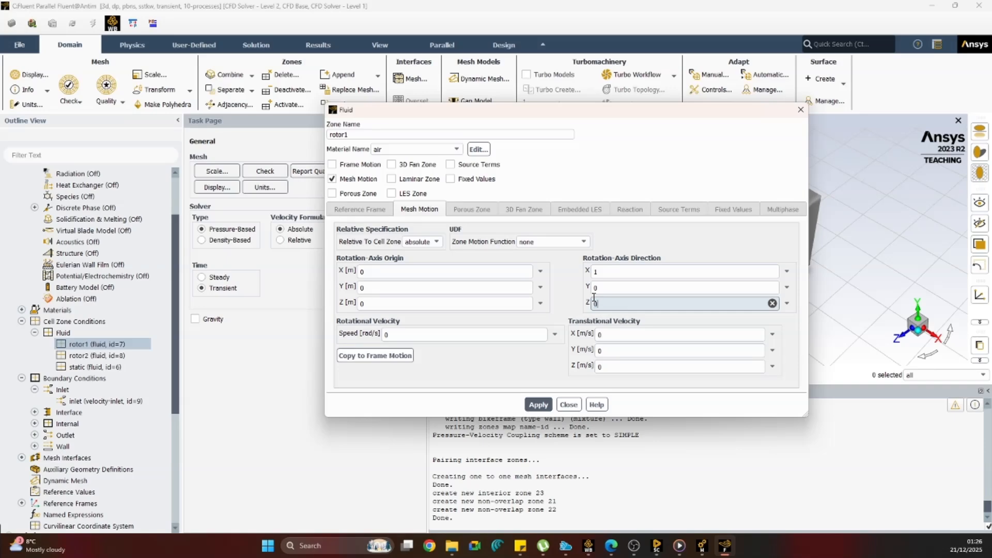
{"action": "left_click", "coordinate": [460, 288]}
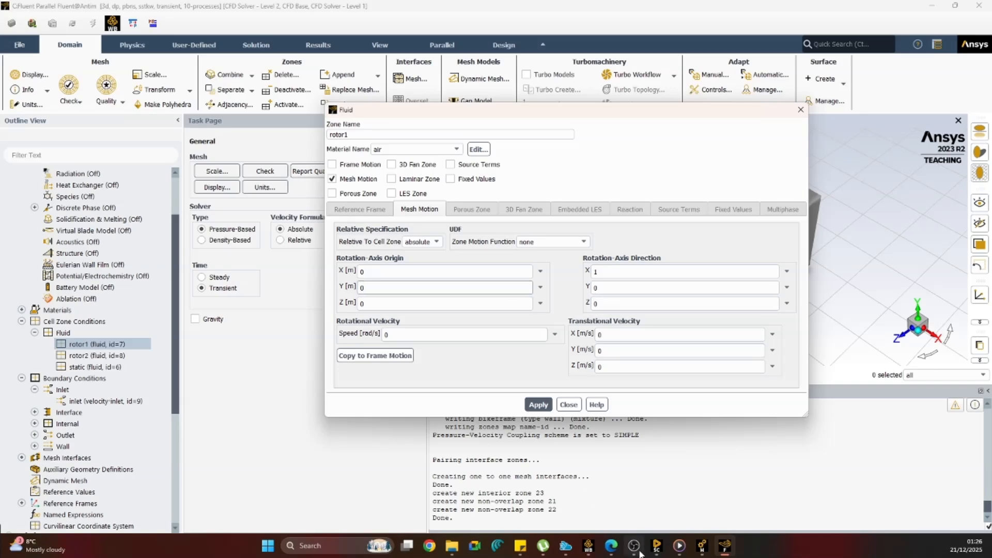
Switch to SpaceClaim, measure the centre of volume of both rotor solids and note the coordinates in Notepad, then return to Fluent.
{"action": "mouse_move", "coordinate": [634, 546]}
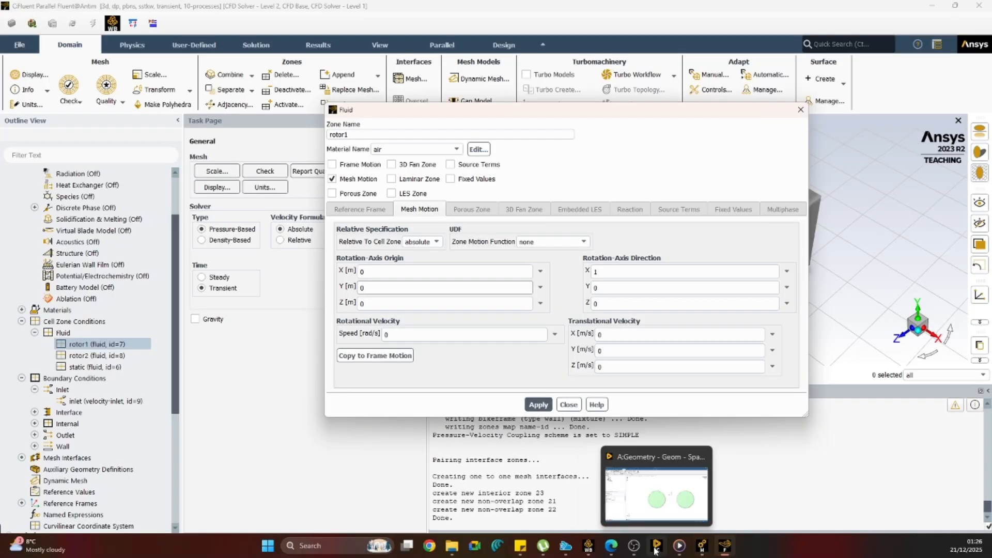
{"action": "left_click", "coordinate": [640, 521]}
{"action": "left_click_drag", "start_coordinate": [380, 157], "coordinate": [633, 439]}
{"action": "left_click", "coordinate": [848, 417]}
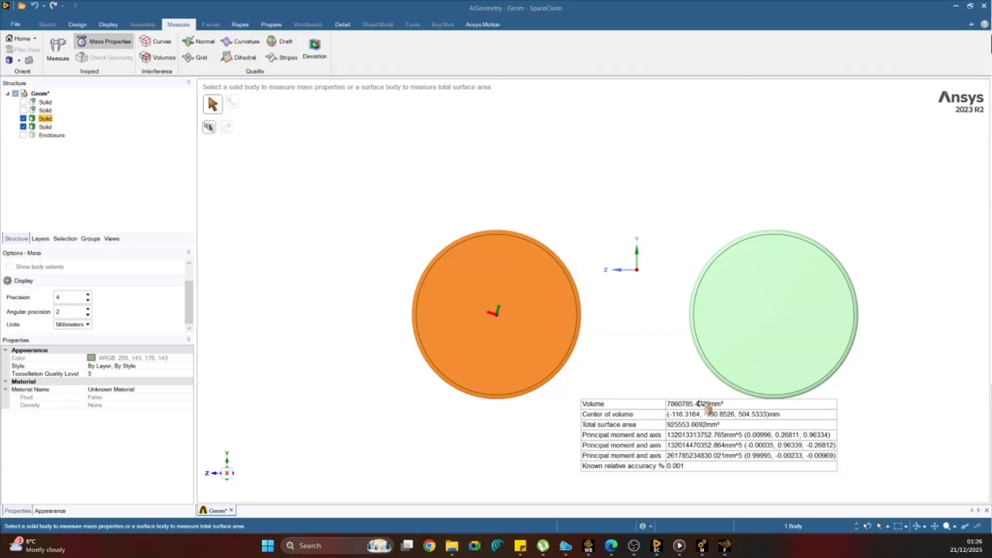
{"action": "left_click_drag", "start_coordinate": [0, 10], "coordinate": [637, 117]}
{"action": "left_click", "coordinate": [959, 9]}
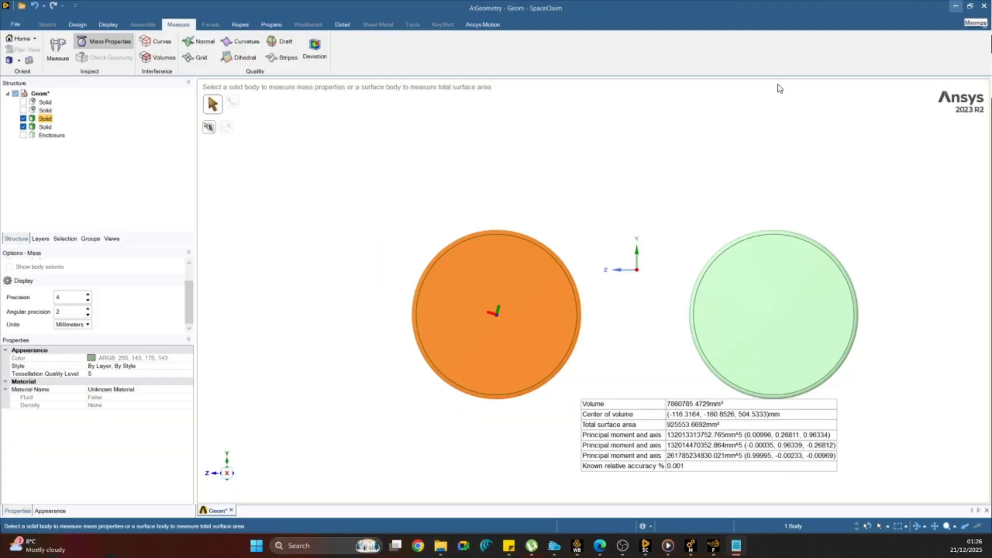
{"action": "left_click", "coordinate": [956, 7]}
{"action": "mouse_move", "coordinate": [587, 111]}
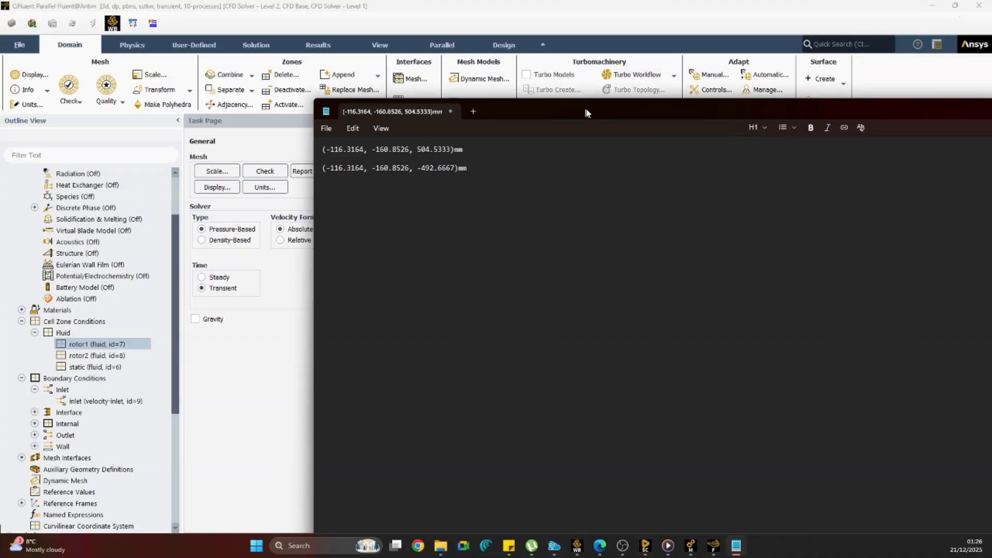
{"action": "left_click_drag", "start_coordinate": [587, 110], "coordinate": [798, 113]}
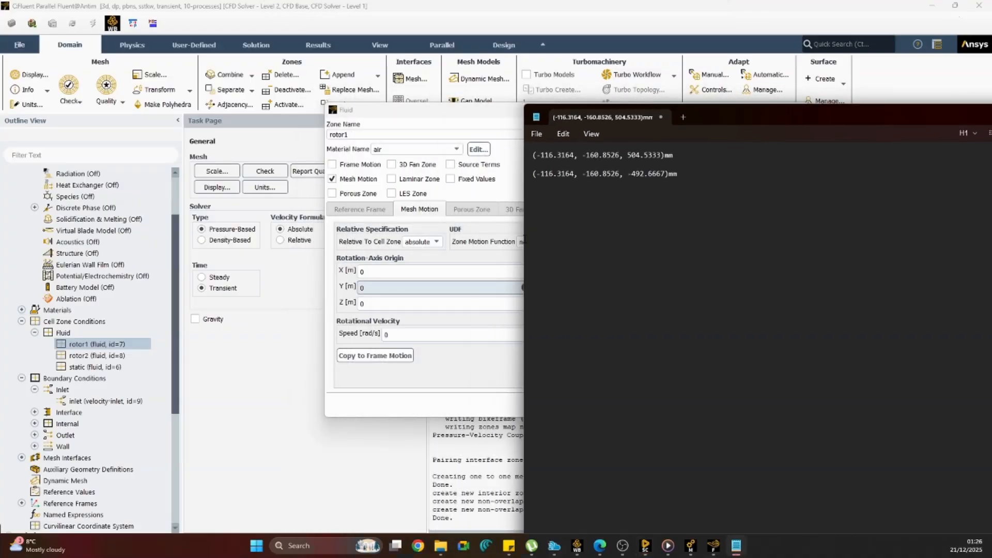
{"action": "left_click_drag", "start_coordinate": [703, 117], "coordinate": [0, 231]}
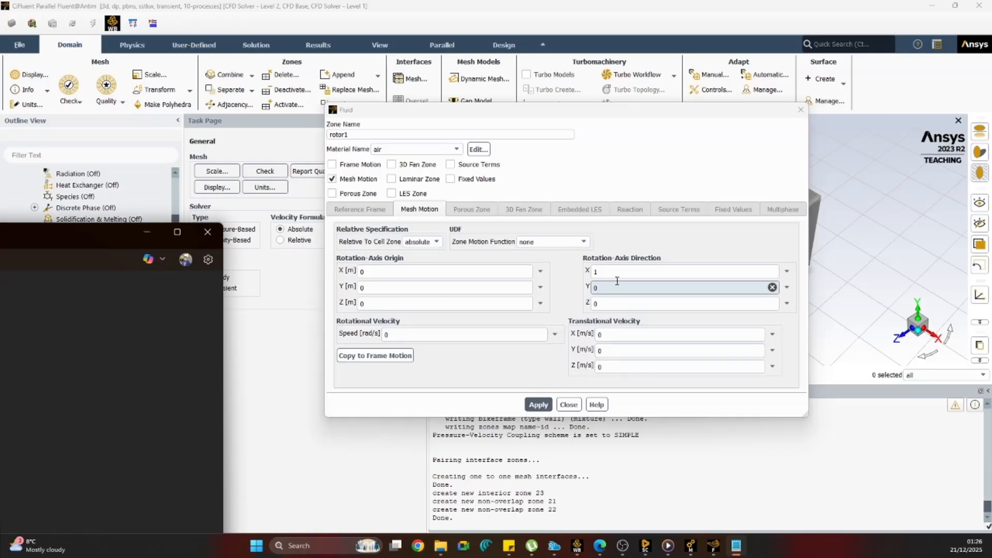
Set rotor1's mesh motion rotation-axis origin to Y -0.1608526 m and Z 0.5045333 m.
{"action": "left_click", "coordinate": [387, 275]}
{"action": "left_click", "coordinate": [372, 288]}
{"action": "left_click_drag", "start_coordinate": [372, 287], "coordinate": [355, 288]}
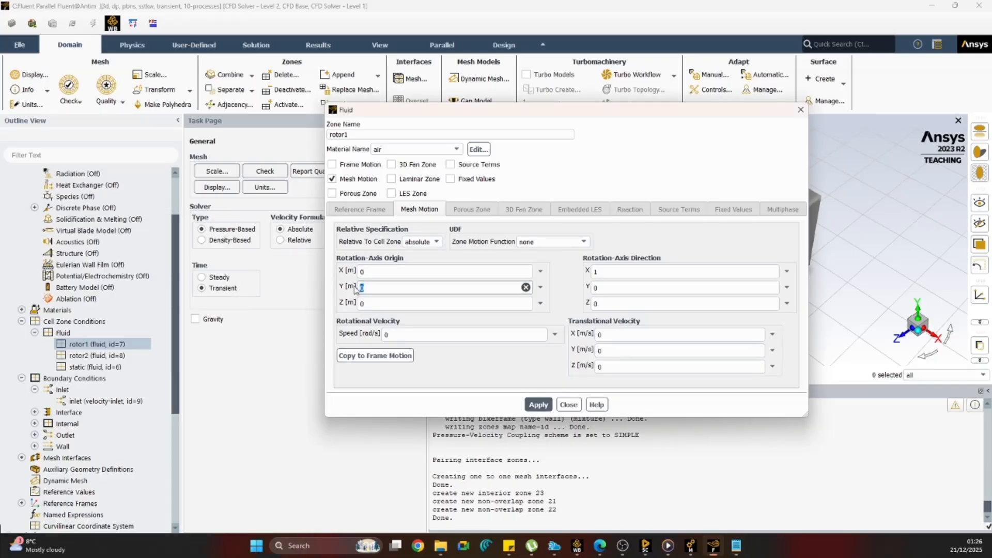
{"action": "type", "text": "-"}
{"action": "type", "text": "0.1608526"}
{"action": "left_click_drag", "start_coordinate": [365, 304], "coordinate": [358, 305]}
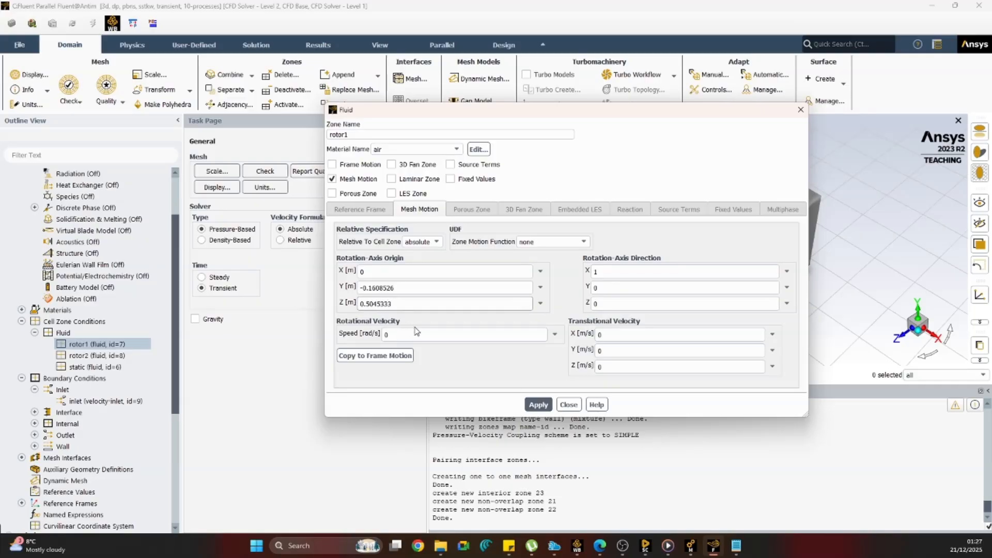
Set rotor1's rotational velocity to 2 rad/s, apply the zone settings and close them.
{"action": "double_click", "coordinate": [381, 335]}
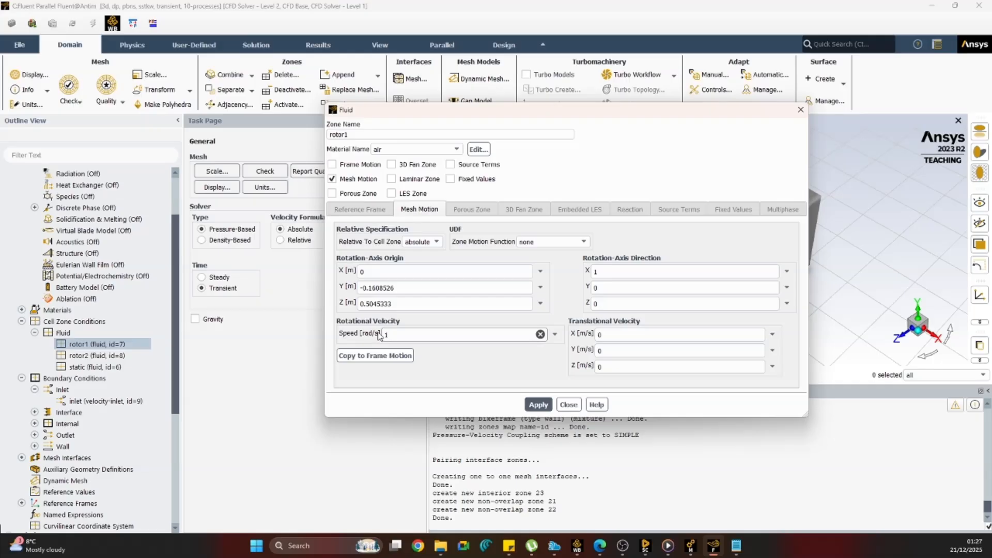
{"action": "key", "text": "BackSpace"}
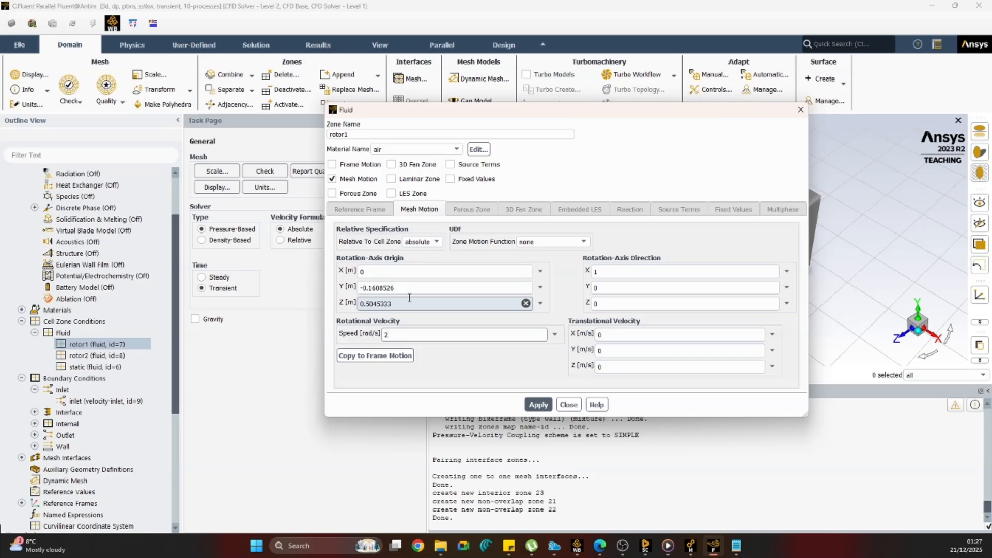
{"action": "left_click", "coordinate": [541, 405]}
{"action": "left_click", "coordinate": [568, 406]}
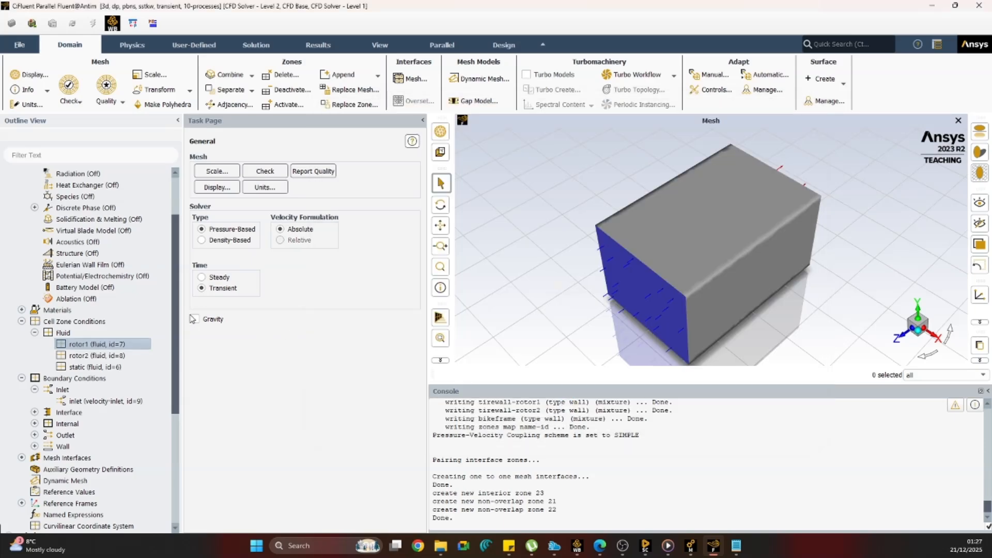
Enable Mesh Motion for the rotor2 fluid zone and set its rotation-axis direction to X 1, Y 0, Z 0.
{"action": "left_click", "coordinate": [107, 357]}
{"action": "double_click", "coordinate": [107, 357]}
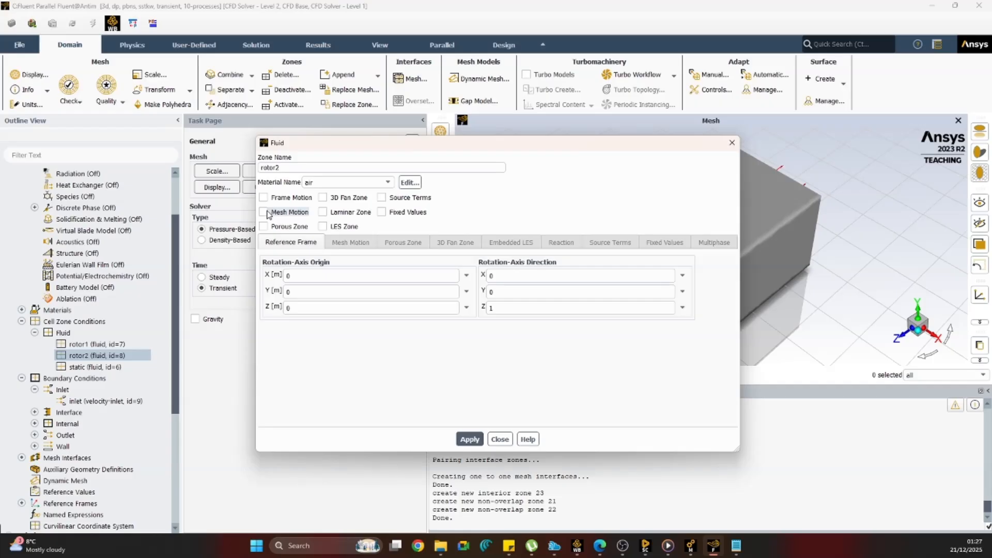
{"action": "left_click", "coordinate": [263, 212]}
{"action": "double_click", "coordinate": [407, 305]}
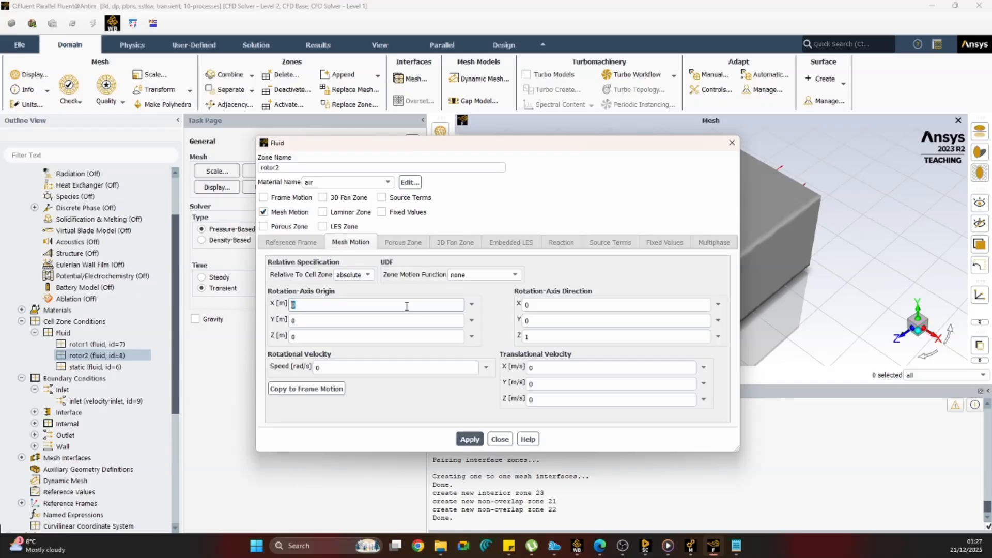
{"action": "double_click", "coordinate": [527, 305]}
{"action": "type", "text": "1"}
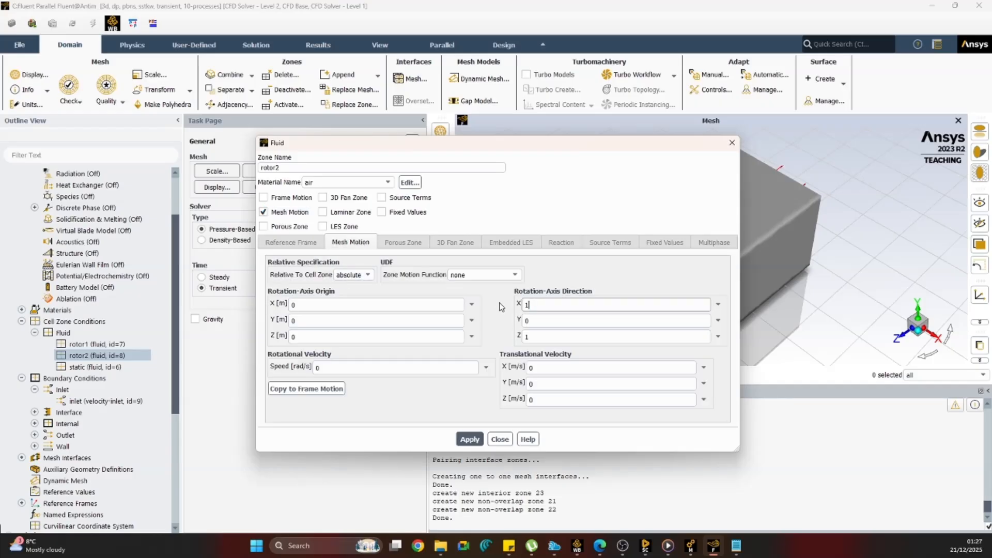
{"action": "double_click", "coordinate": [529, 336]}
{"action": "type", "text": "0"}
Set rotor2's rotation-axis origin to Y -0.1608526 m and Z -0.4926667 m with a rotational velocity of 2 rad/s, and apply.
{"action": "double_click", "coordinate": [291, 319]}
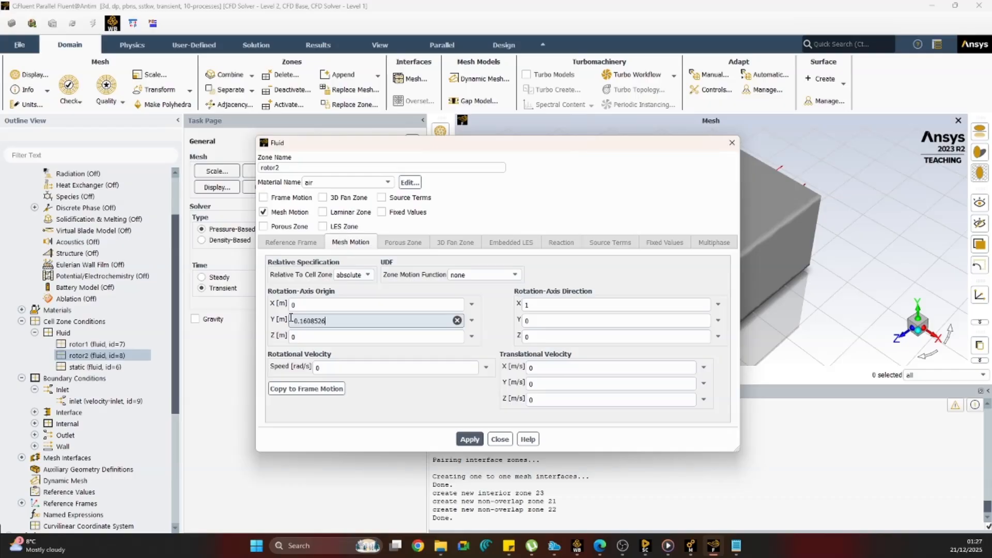
{"action": "left_click", "coordinate": [290, 337]}
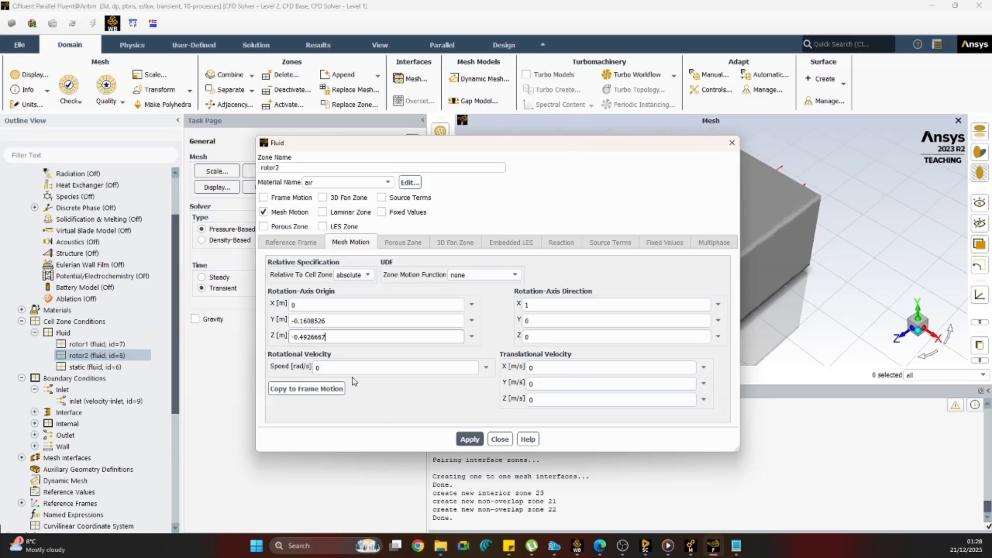
{"action": "left_click_drag", "start_coordinate": [324, 368], "coordinate": [300, 370]}
{"action": "type", "text": "2"}
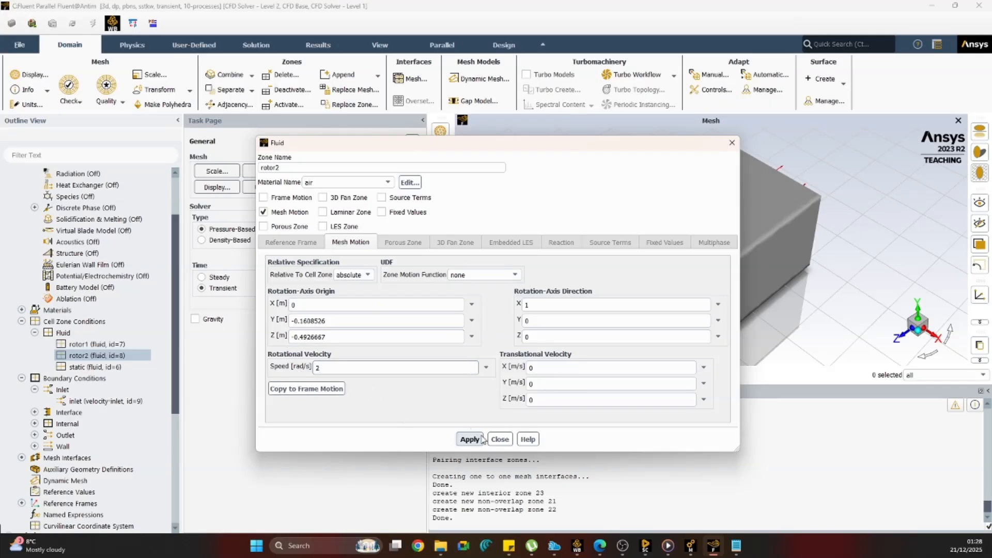
{"action": "left_click", "coordinate": [469, 439]}
{"action": "left_click", "coordinate": [509, 442]}
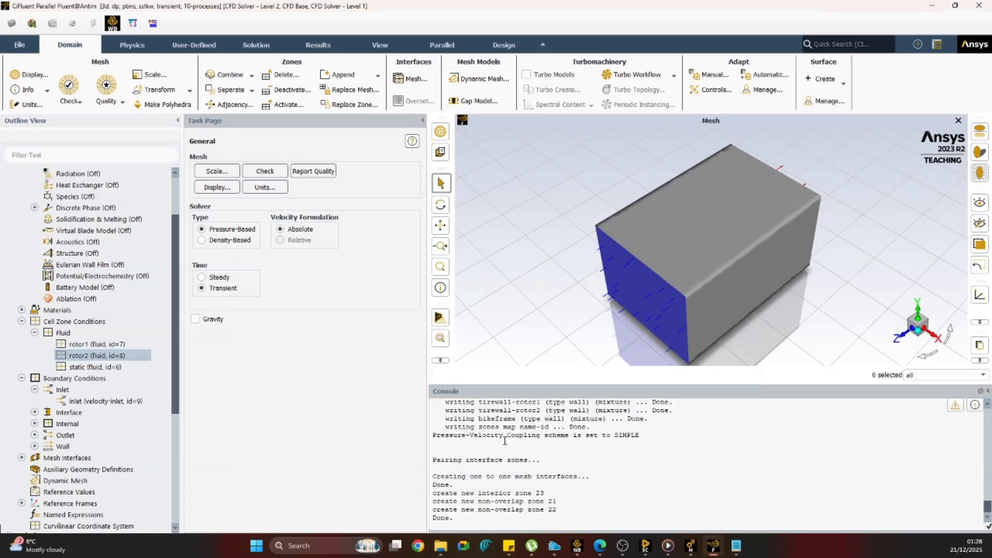
{"action": "scroll", "coordinate": [96, 410], "scroll_direction": "down", "scroll_amount": 2}
{"action": "scroll", "coordinate": [97, 409], "scroll_direction": "down", "scroll_amount": 1}
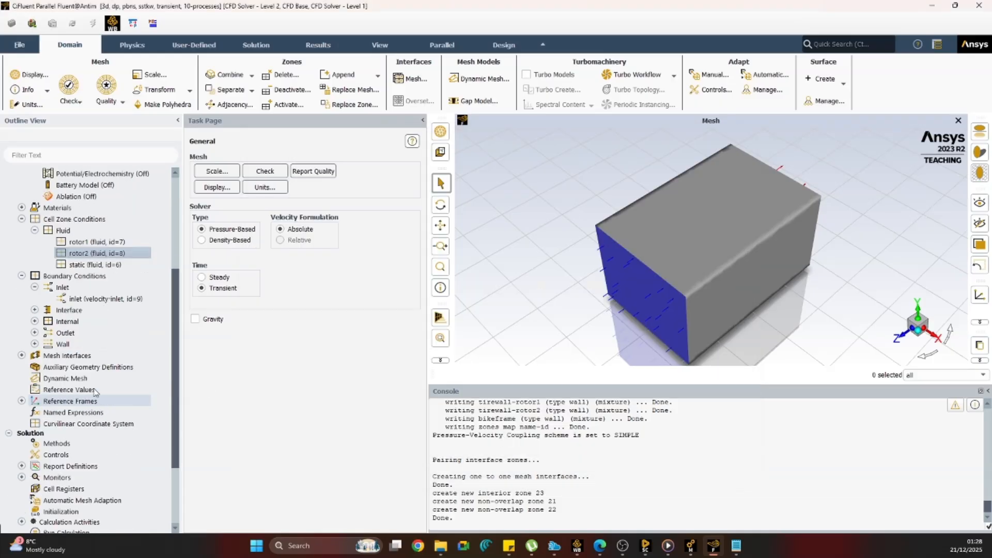
Open the mesh interface settings and the mesh display options, and clear all surfaces selected for display.
{"action": "left_click", "coordinate": [22, 356]}
{"action": "double_click", "coordinate": [67, 355]}
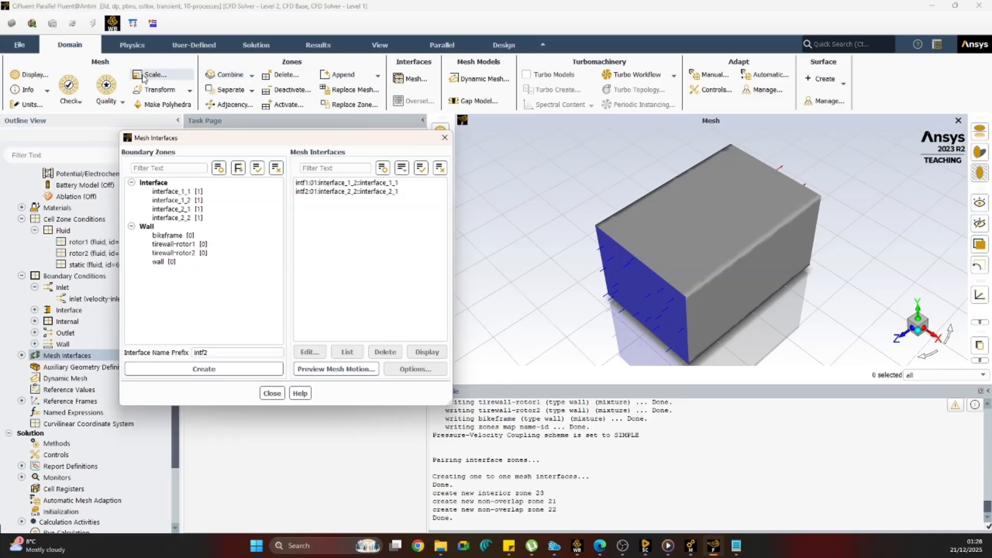
{"action": "left_click", "coordinate": [30, 74]}
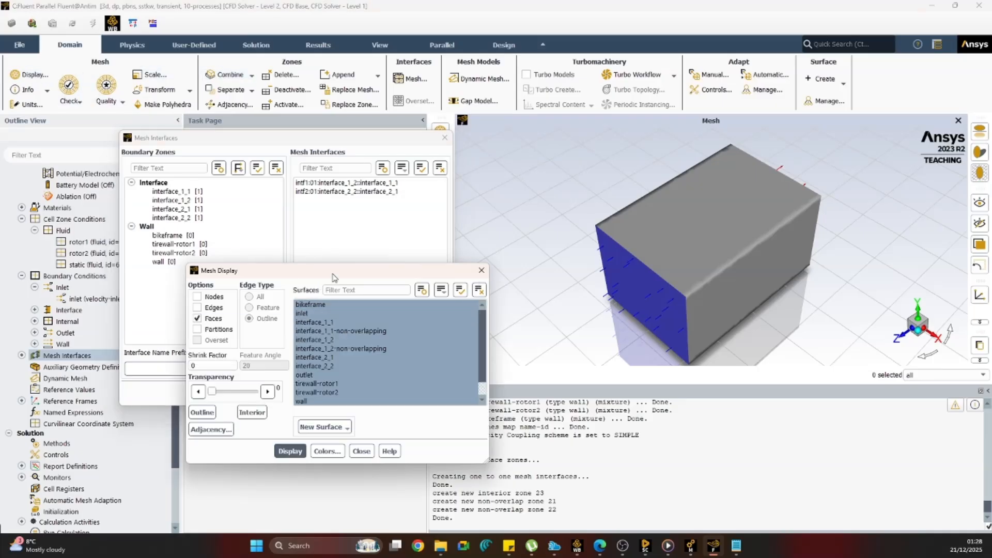
{"action": "left_click_drag", "start_coordinate": [334, 271], "coordinate": [298, 238]}
{"action": "left_click", "coordinate": [406, 255]}
{"action": "left_click", "coordinate": [413, 272]}
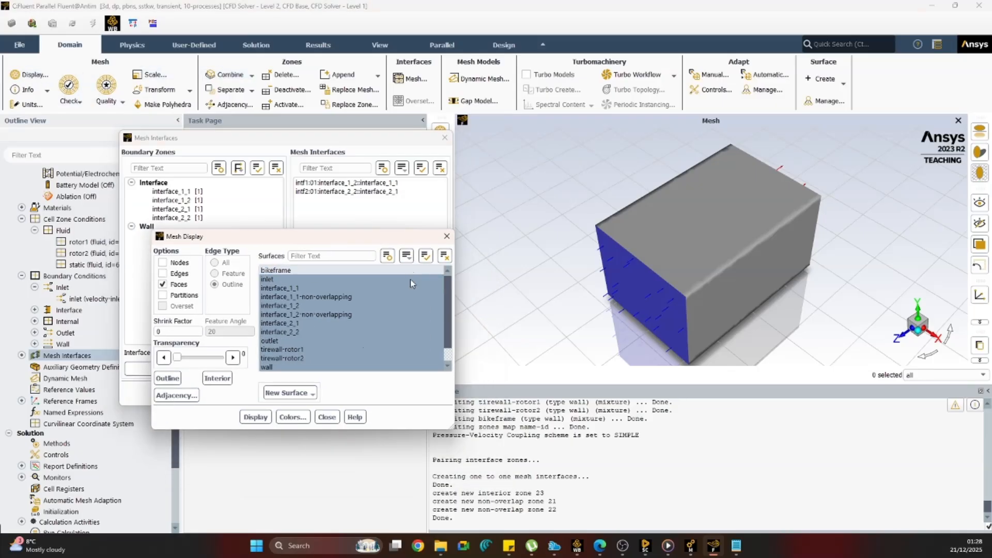
{"action": "left_click", "coordinate": [409, 256]}
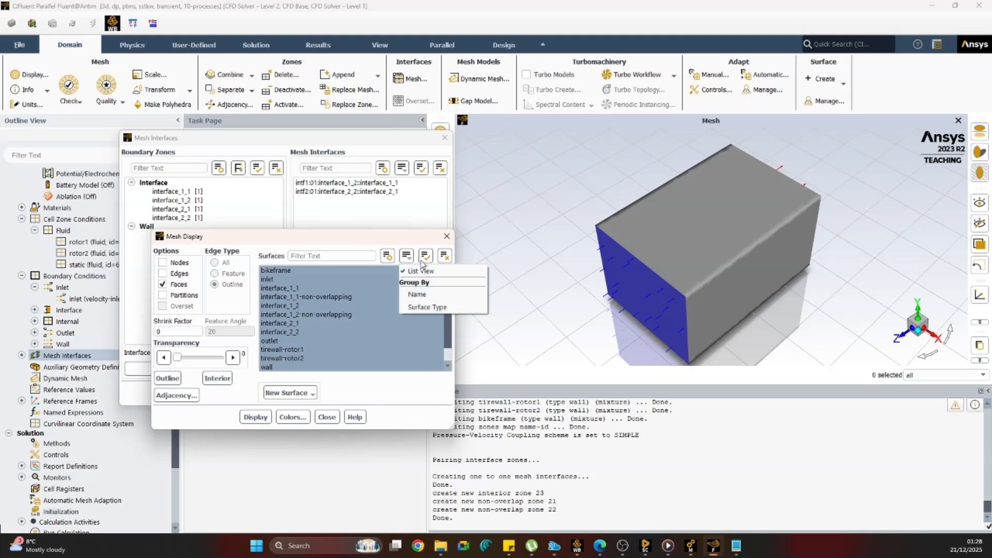
{"action": "left_click", "coordinate": [395, 314]}
{"action": "scroll", "coordinate": [374, 328], "scroll_direction": "down", "scroll_amount": 1}
{"action": "left_click", "coordinate": [444, 255]}
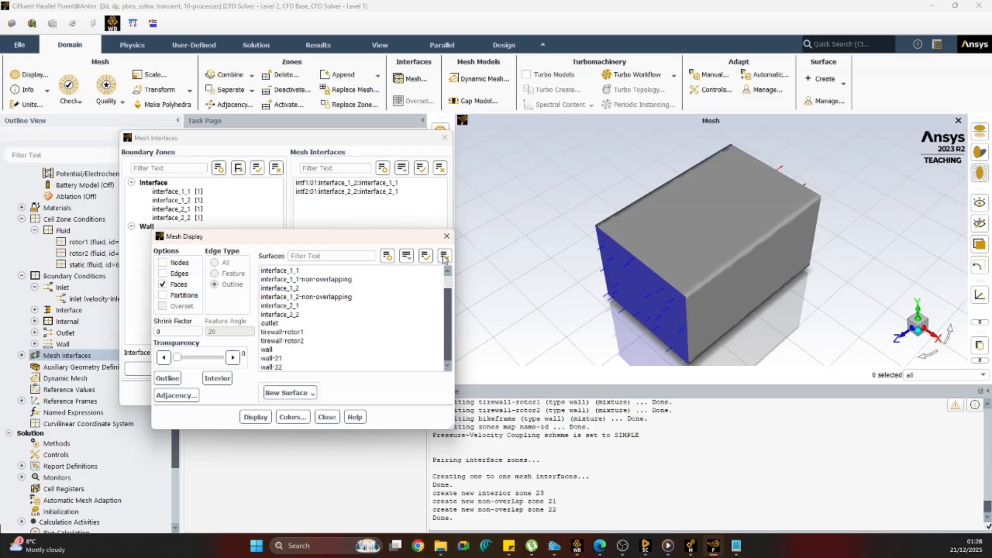
Display only the interface surfaces together with tirewall-rotor1 and tirewall-rotor2, leaving out the outlet, and close the display options.
{"action": "left_click", "coordinate": [299, 308]}
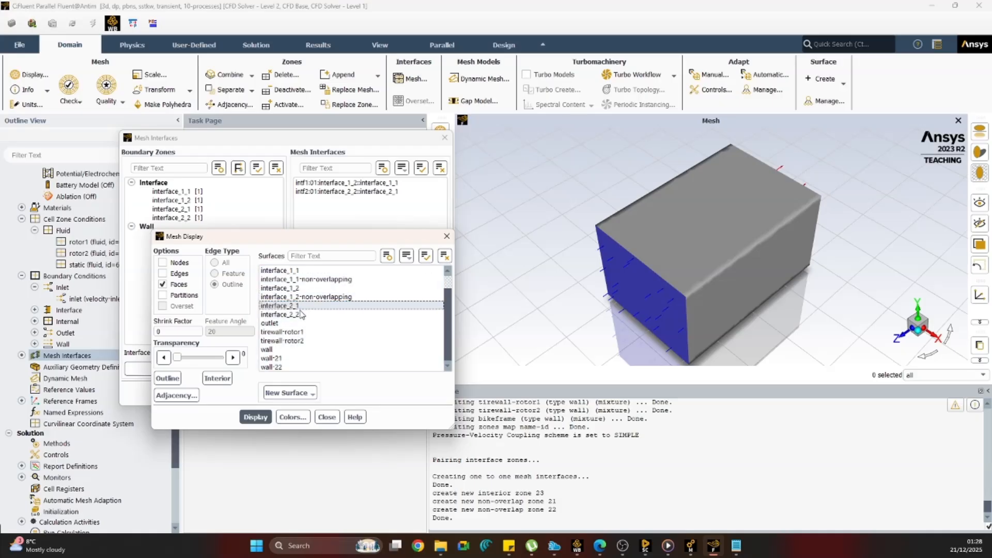
{"action": "left_click_drag", "start_coordinate": [301, 314], "coordinate": [293, 271]}
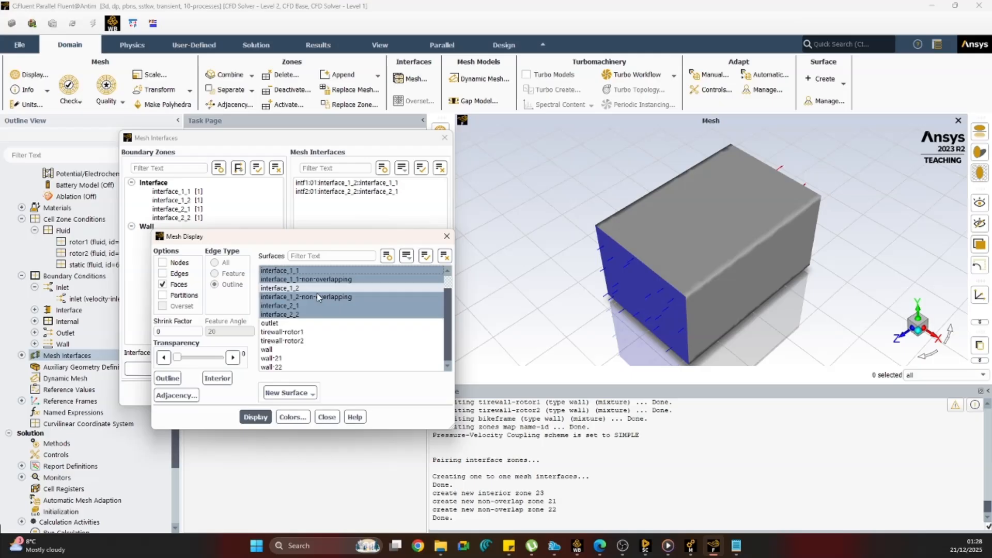
{"action": "mouse_move", "coordinate": [291, 326]}
{"action": "left_mouse_down"}
{"action": "mouse_move", "coordinate": [289, 363]}
{"action": "mouse_move", "coordinate": [299, 341]}
{"action": "left_mouse_up"}
{"action": "left_click", "coordinate": [280, 324]}
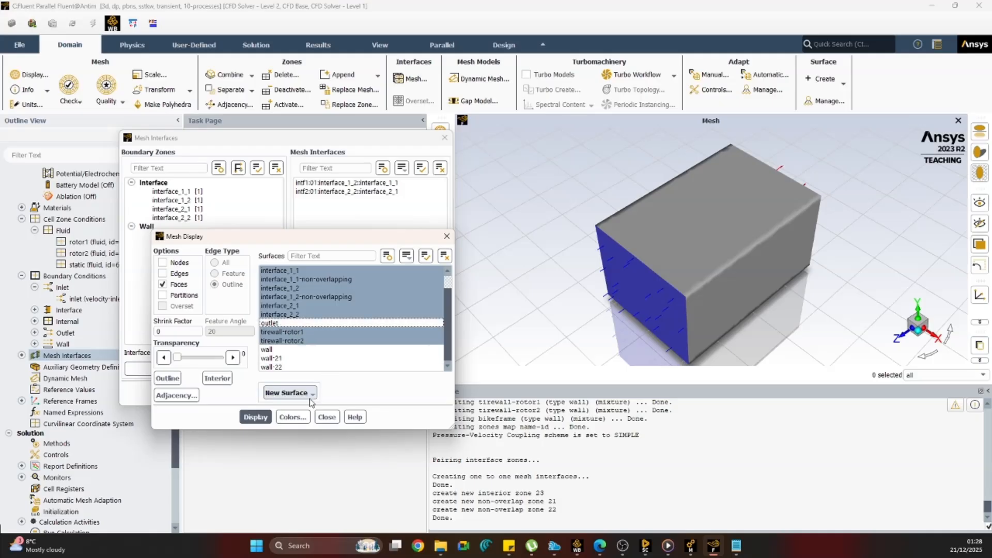
{"action": "left_click", "coordinate": [255, 417]}
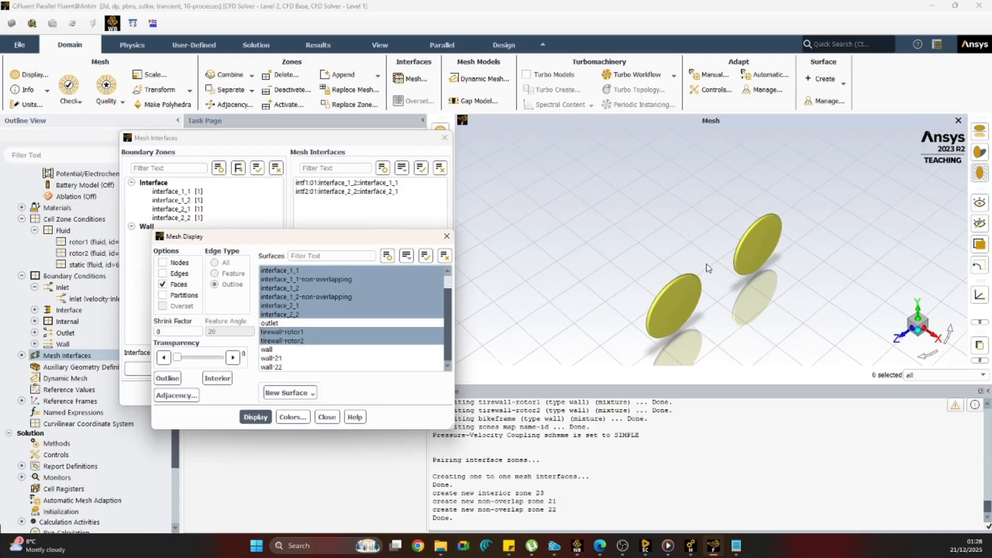
{"action": "left_click", "coordinate": [448, 237]}
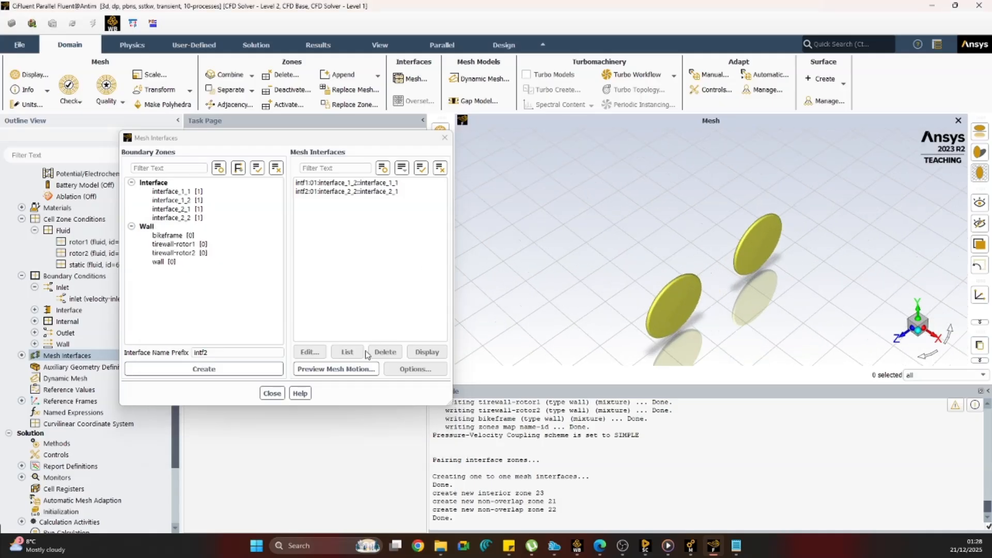
Start a mesh motion preview with a time step size of 0.01 s and 100 time steps.
{"action": "left_click", "coordinate": [351, 373]}
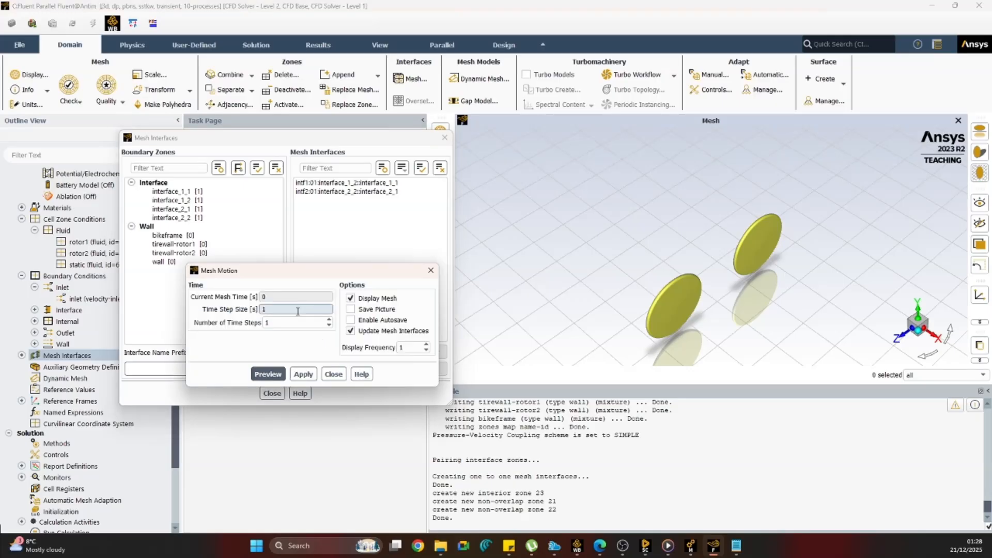
{"action": "left_click_drag", "start_coordinate": [298, 312], "coordinate": [249, 314]}
{"action": "type", "text": "0.01"}
{"action": "left_click", "coordinate": [268, 322]}
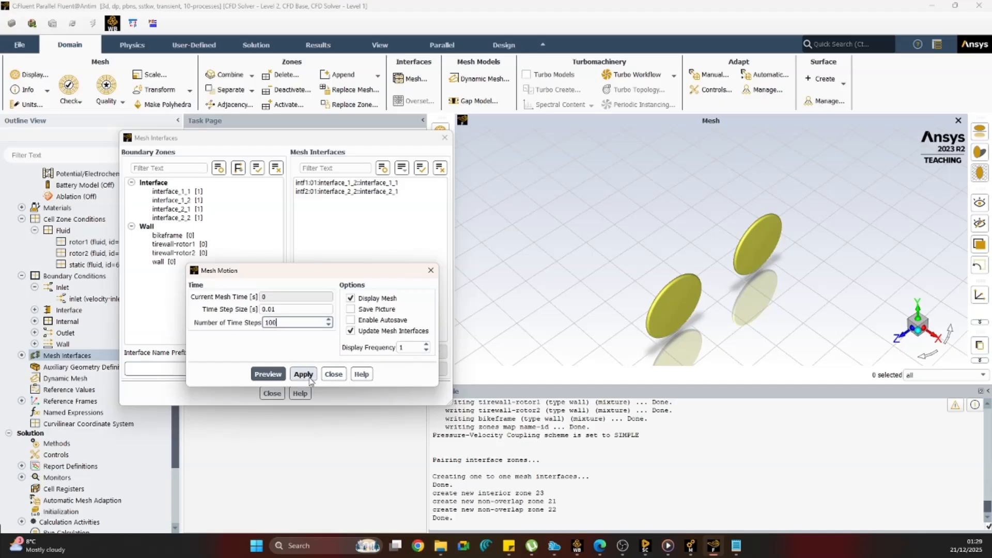
{"action": "left_click", "coordinate": [268, 374]}
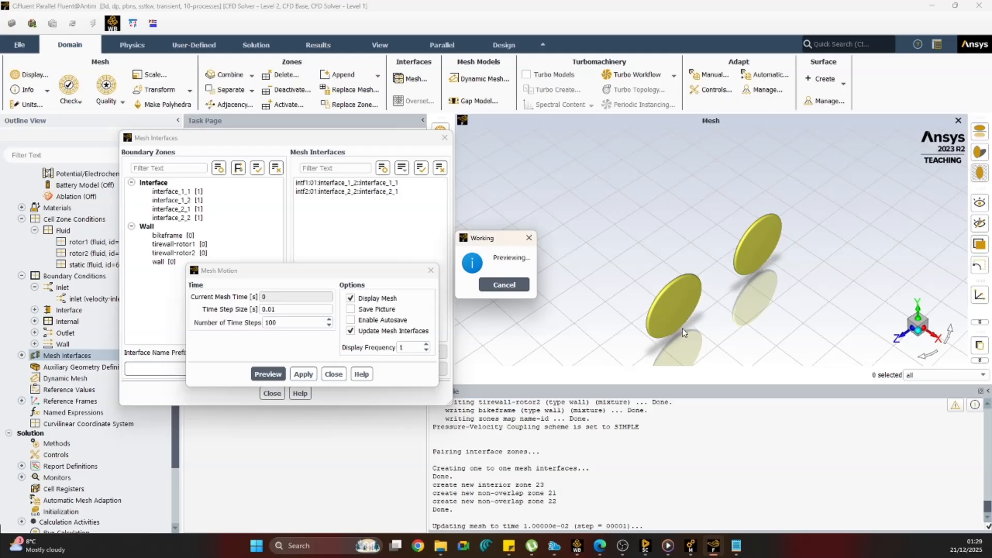
Examine the wheel zones during the mesh motion preview, stop it early, and close the mesh motion and mesh interface settings.
{"action": "left_click", "coordinate": [650, 522]}
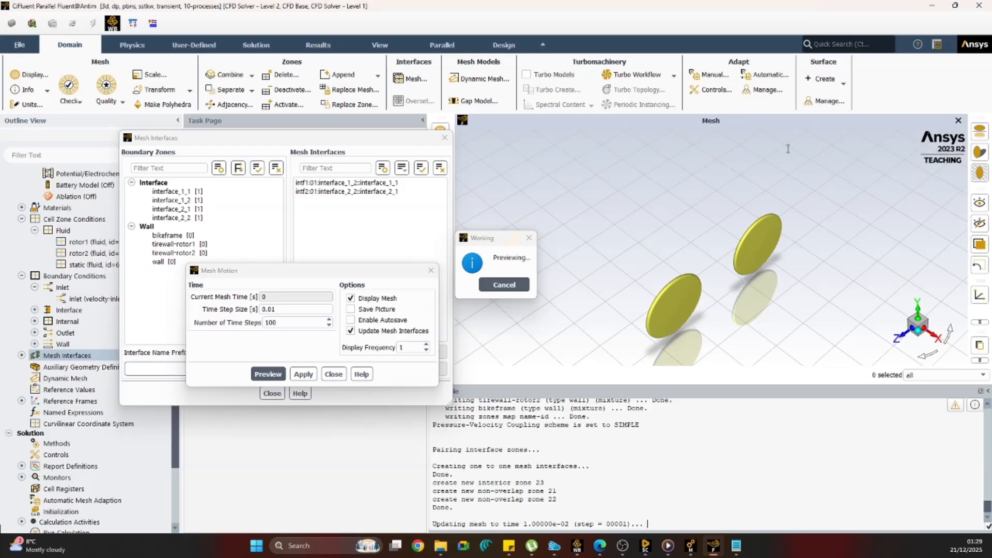
{"action": "right_click", "coordinate": [652, 446]}
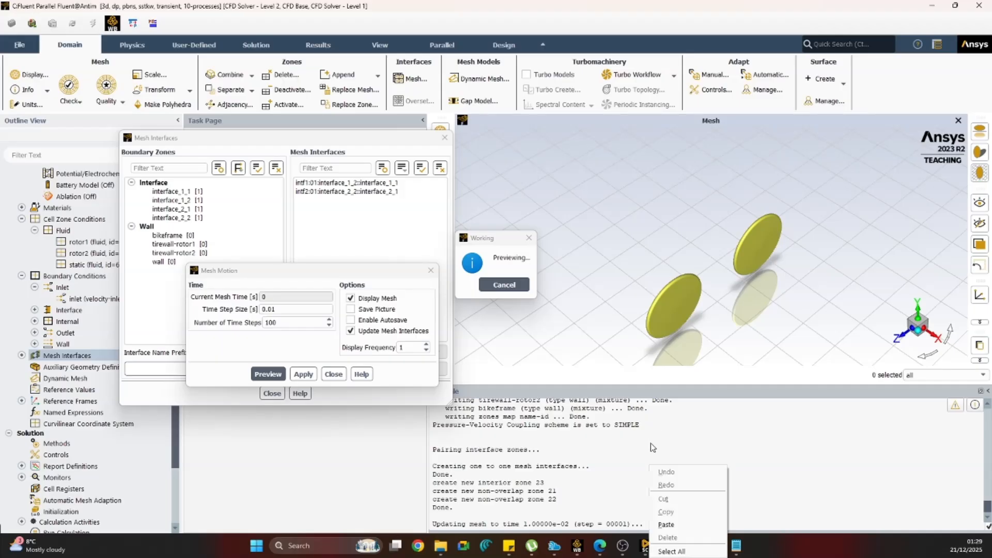
{"action": "left_click", "coordinate": [629, 508]}
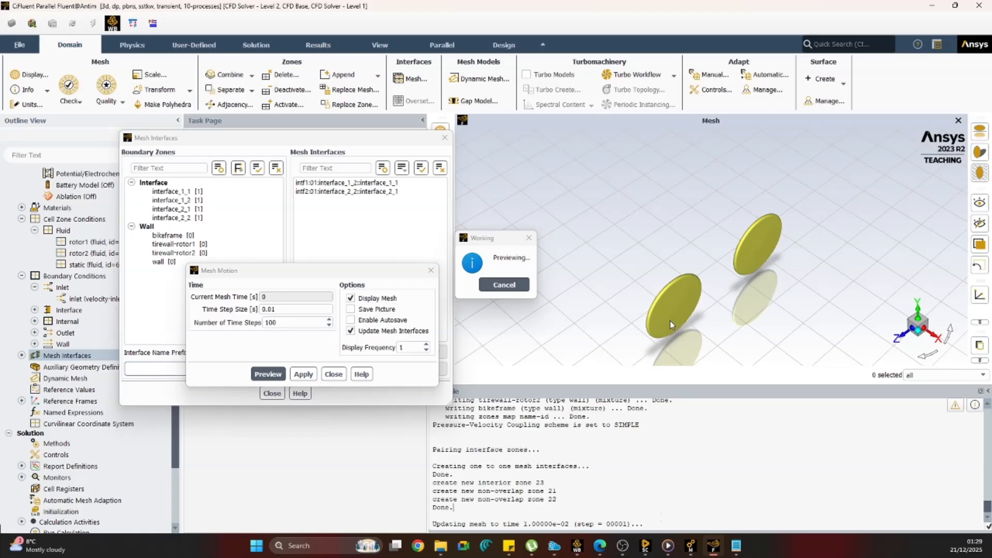
{"action": "scroll", "coordinate": [669, 314], "scroll_direction": "up", "scroll_amount": 4}
{"action": "scroll", "coordinate": [651, 247], "scroll_direction": "up", "scroll_amount": 3}
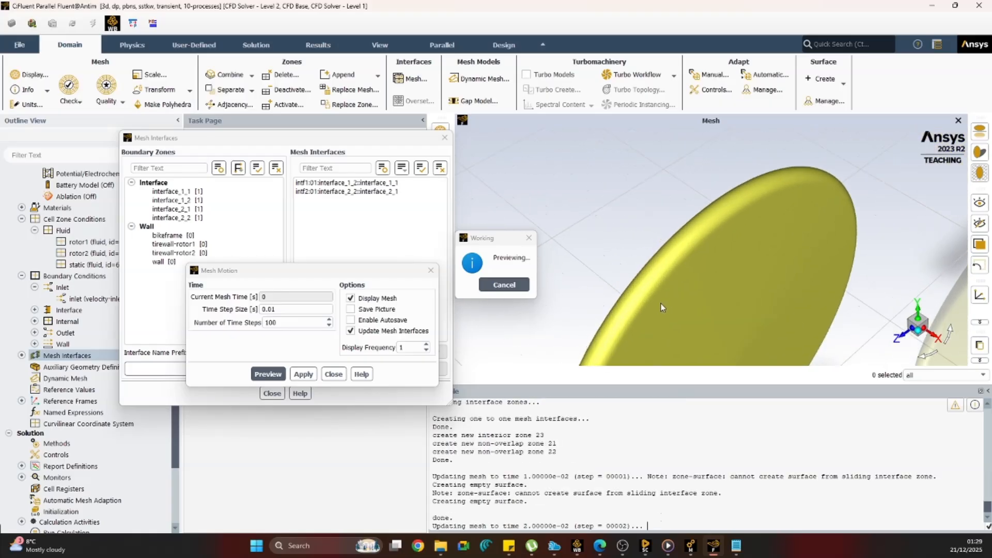
{"action": "scroll", "coordinate": [656, 277], "scroll_direction": "down", "scroll_amount": 6}
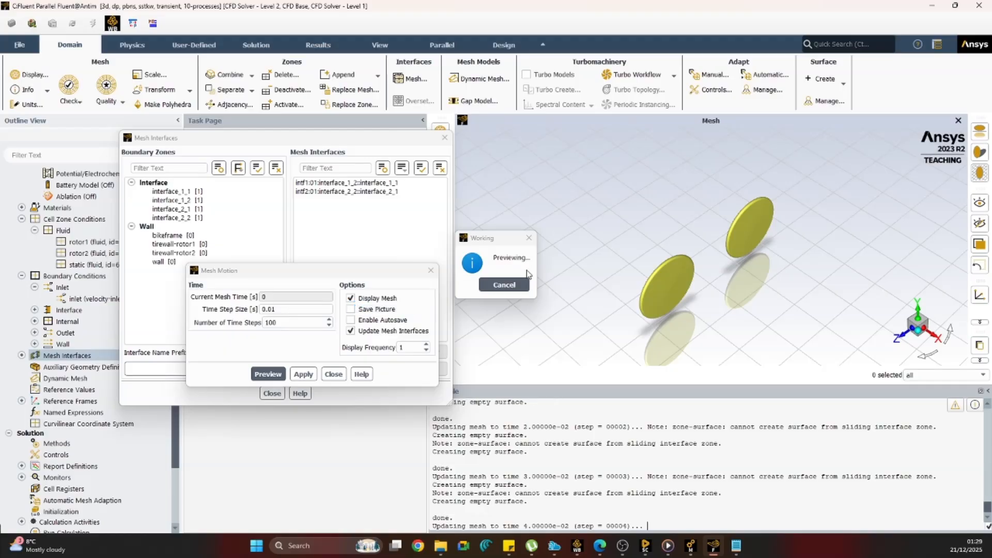
{"action": "left_click", "coordinate": [504, 285]}
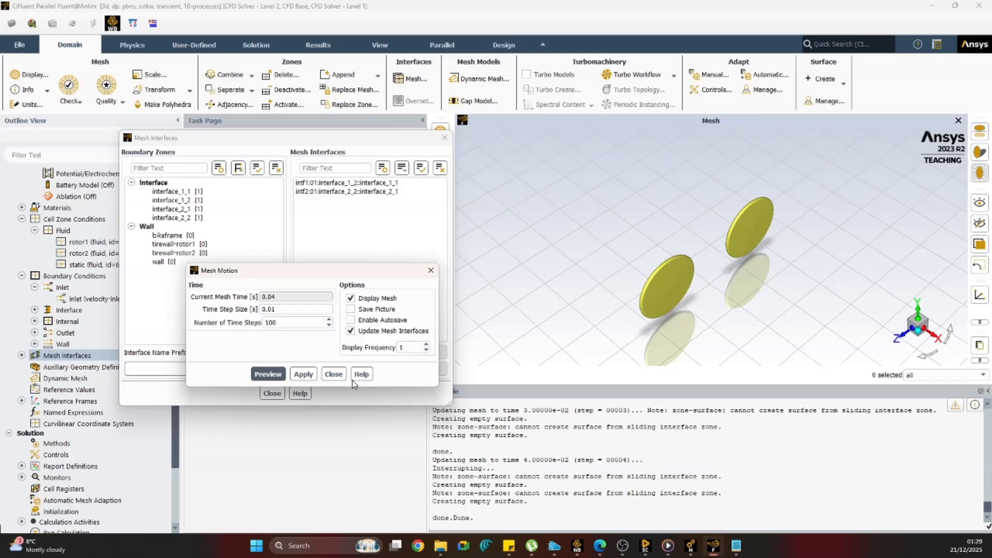
{"action": "left_click", "coordinate": [333, 374]}
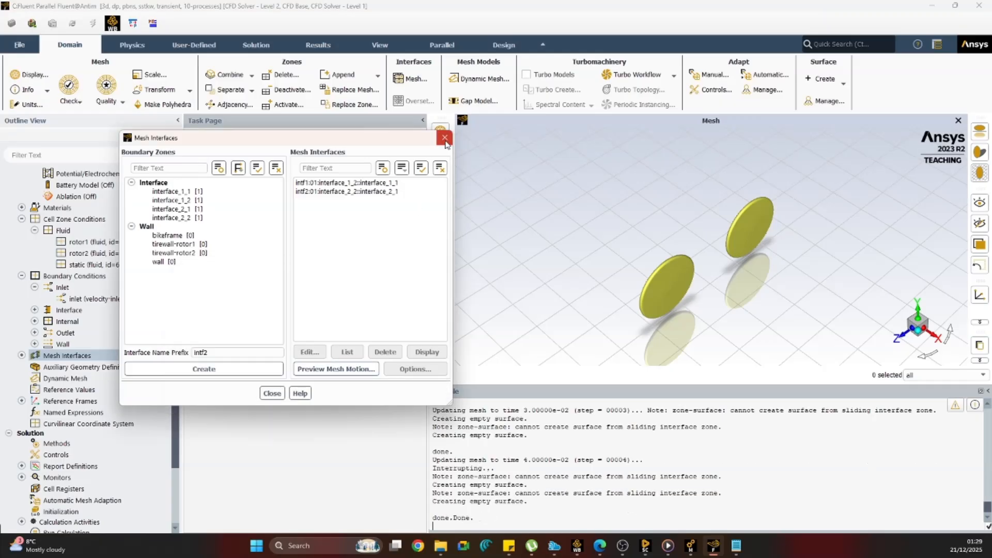
{"action": "left_click", "coordinate": [444, 138]}
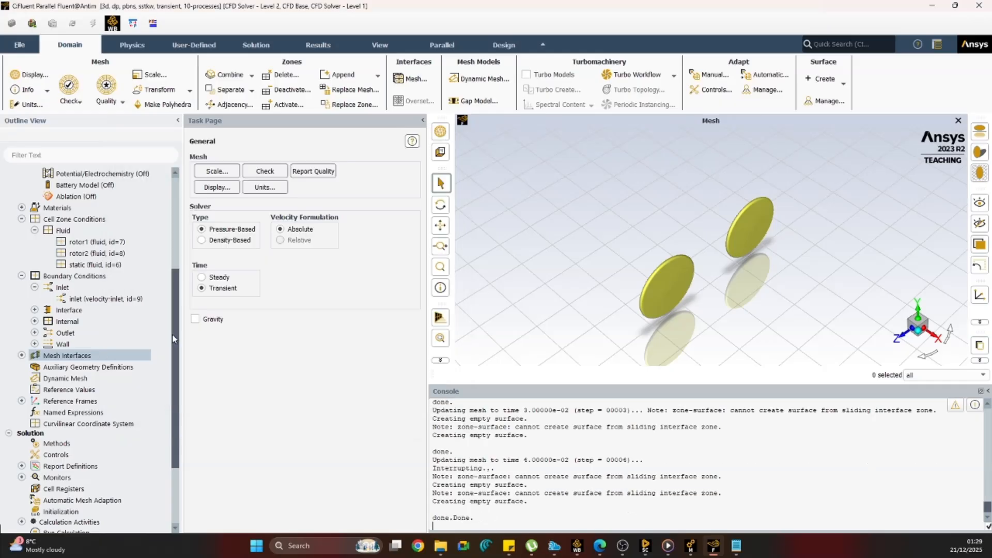
Compute the reference values from the inlet and set the reference zone to rotor1.
{"action": "left_click", "coordinate": [69, 389]}
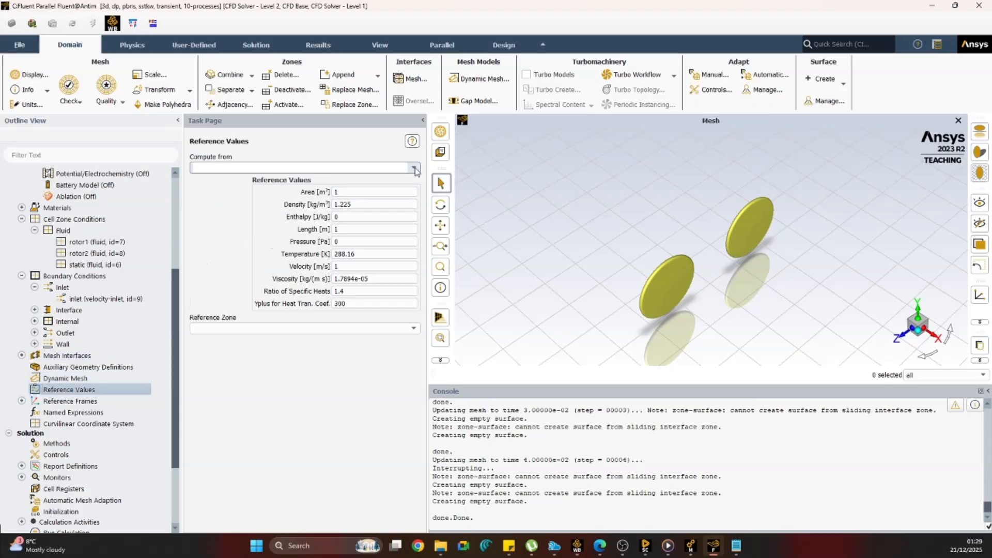
{"action": "left_click", "coordinate": [279, 168]}
{"action": "scroll", "coordinate": [237, 239], "scroll_direction": "down", "scroll_amount": 4}
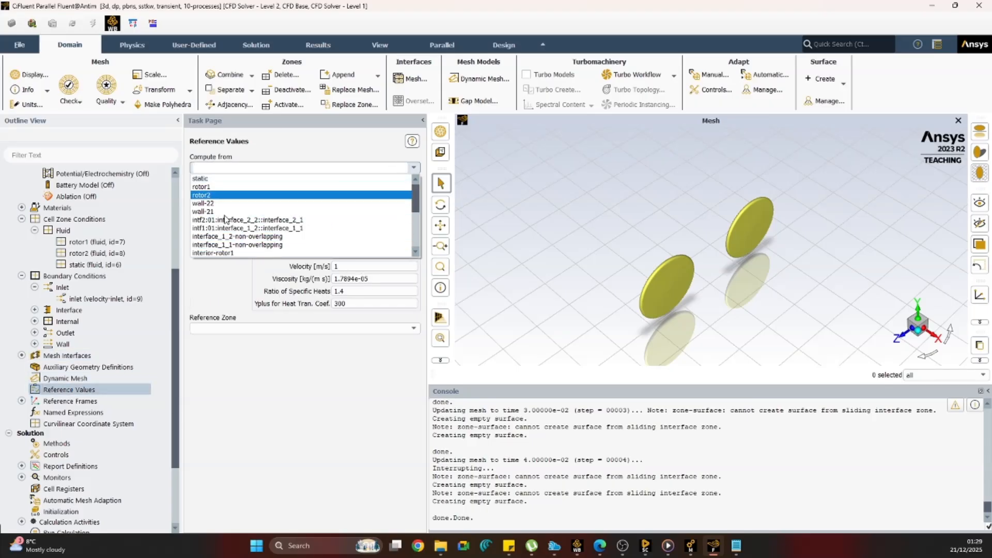
{"action": "left_click", "coordinate": [231, 184]}
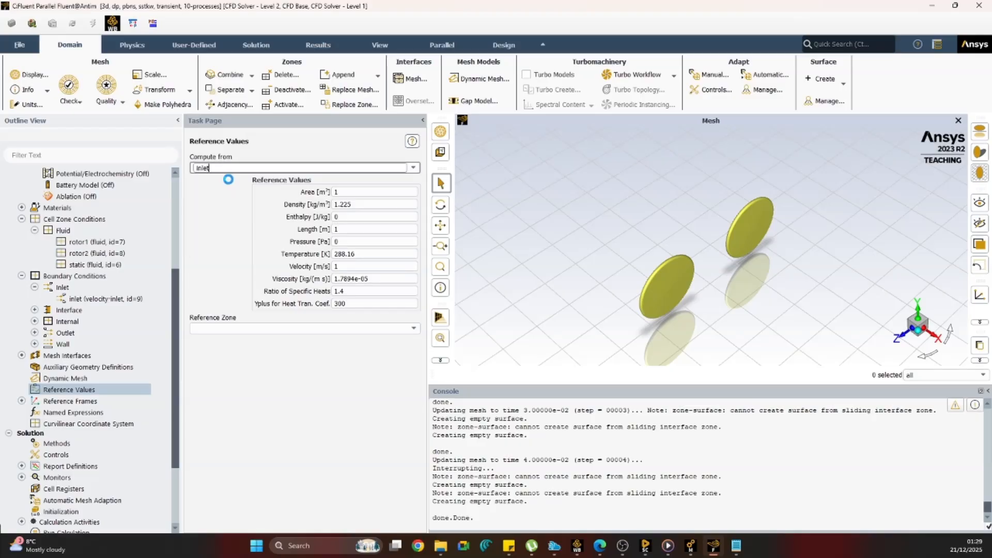
{"action": "double_click", "coordinate": [351, 192]}
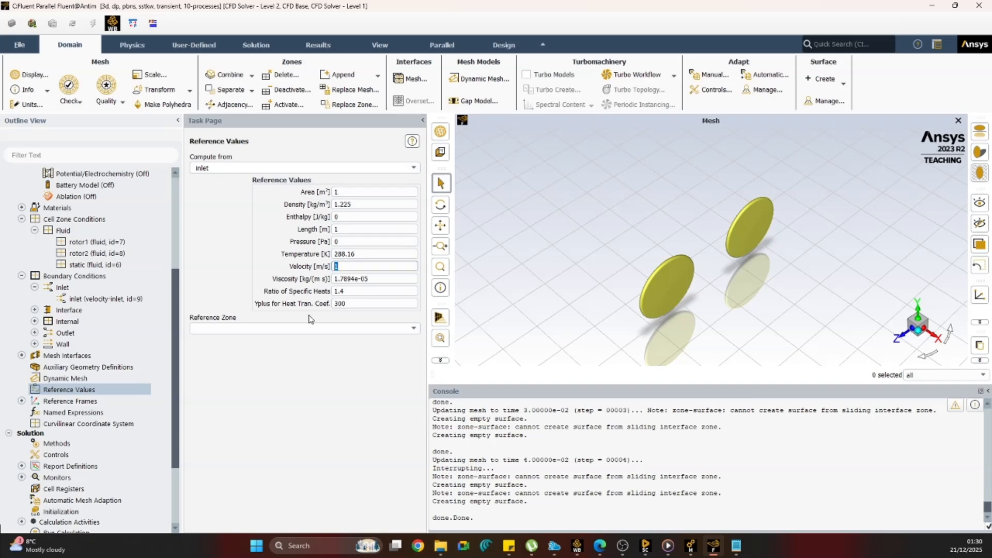
{"action": "left_click", "coordinate": [269, 328]}
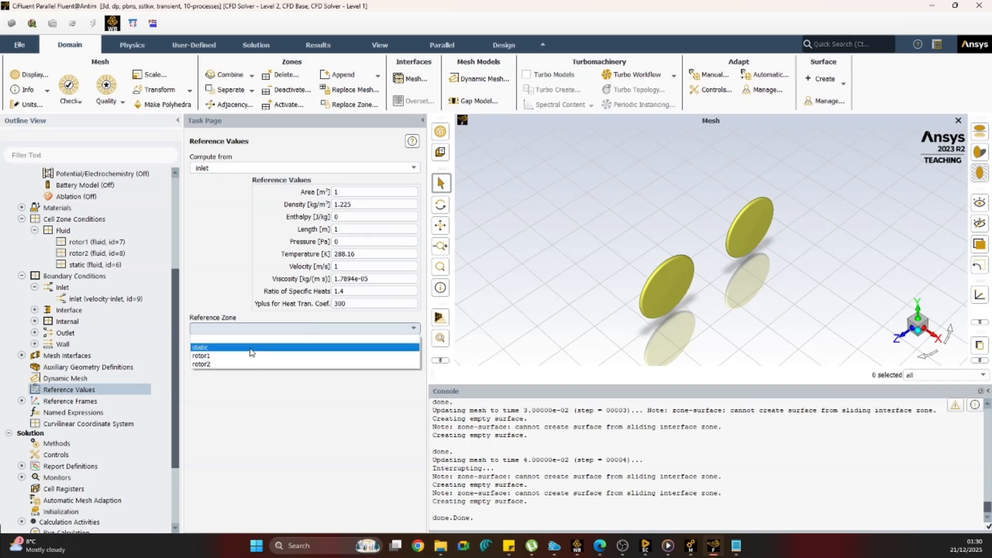
{"action": "left_click", "coordinate": [249, 355]}
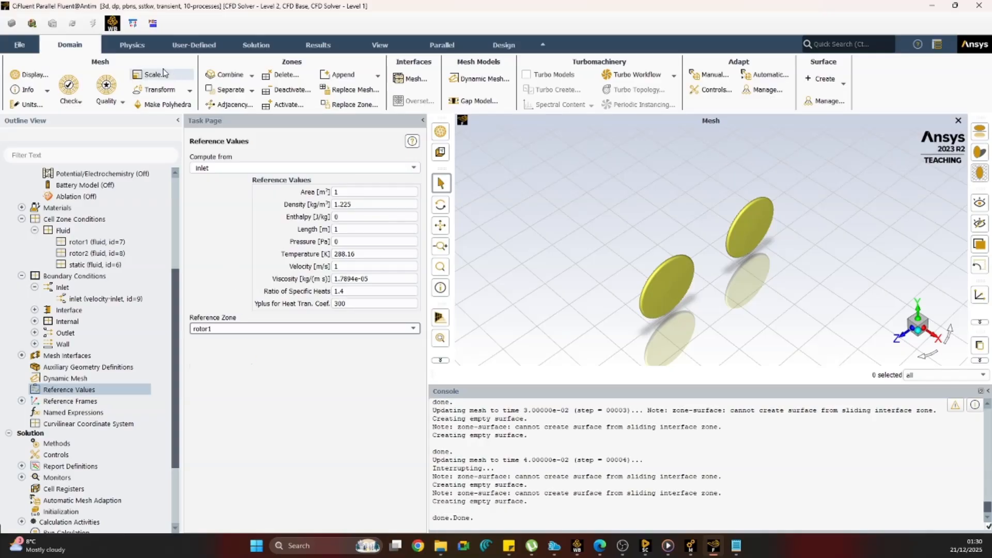
Create a drag coefficient report definition named cd for the bikeframe zone, with printing to the console enabled.
{"action": "left_click", "coordinate": [143, 52]}
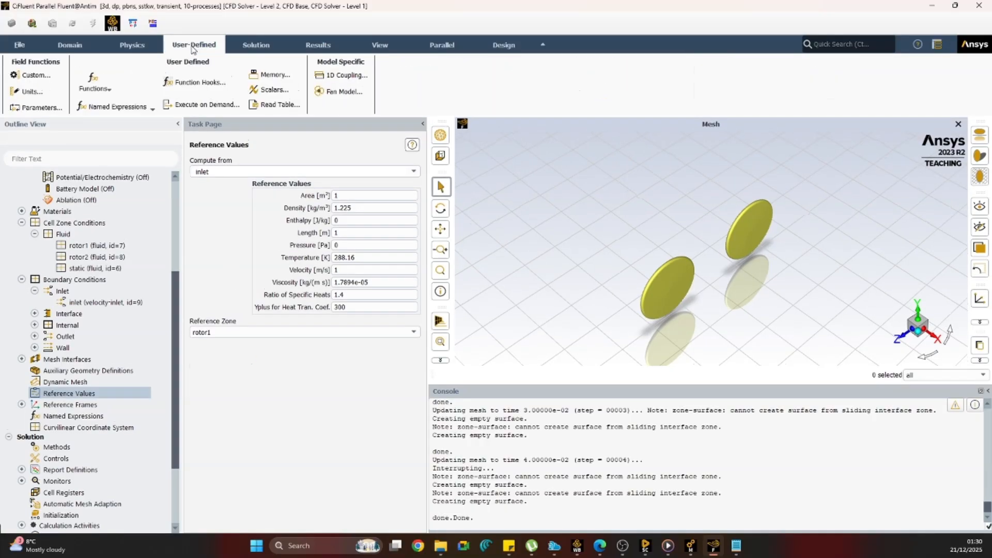
{"action": "left_click", "coordinate": [254, 47]}
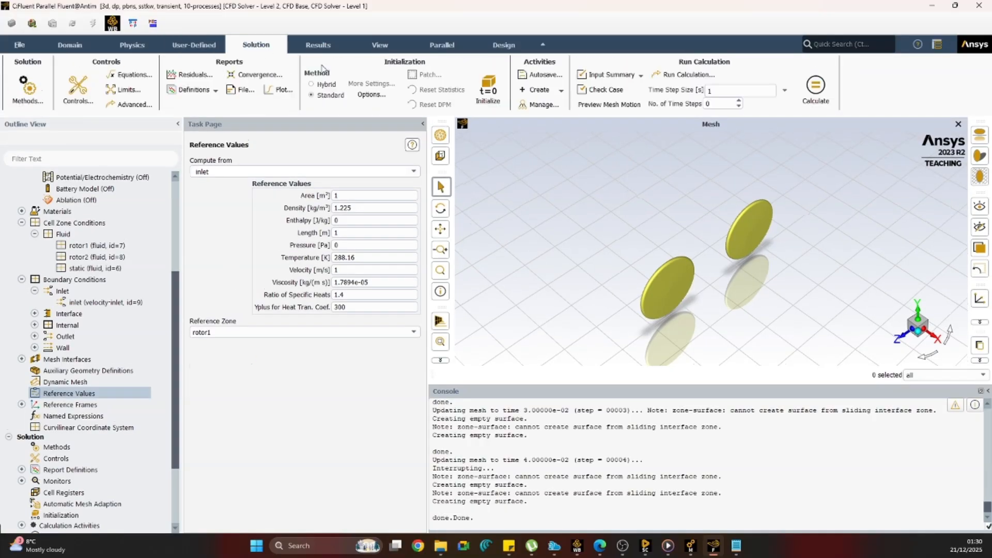
{"action": "left_click", "coordinate": [191, 90]}
{"action": "mouse_move", "coordinate": [181, 119]}
{"action": "mouse_move", "coordinate": [227, 144]}
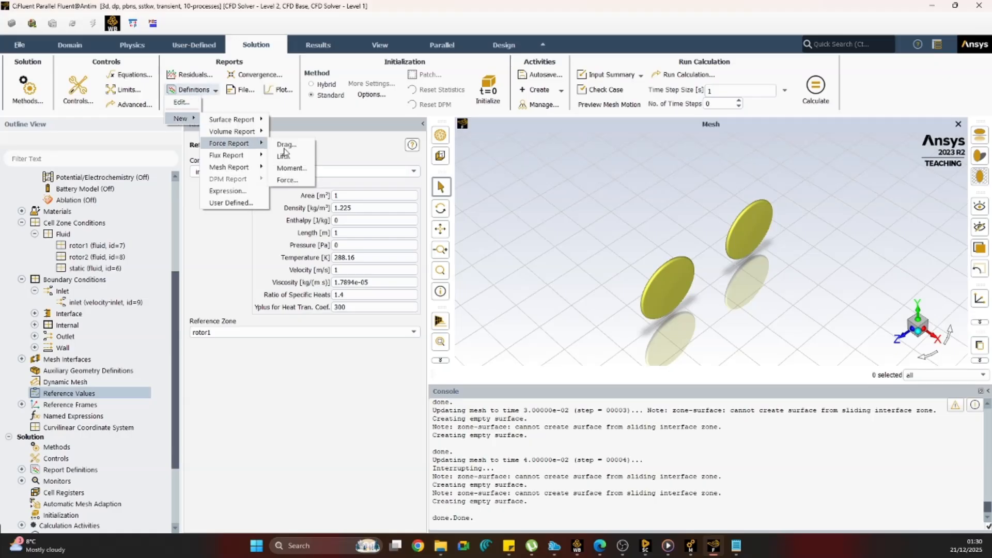
{"action": "left_click", "coordinate": [296, 149]}
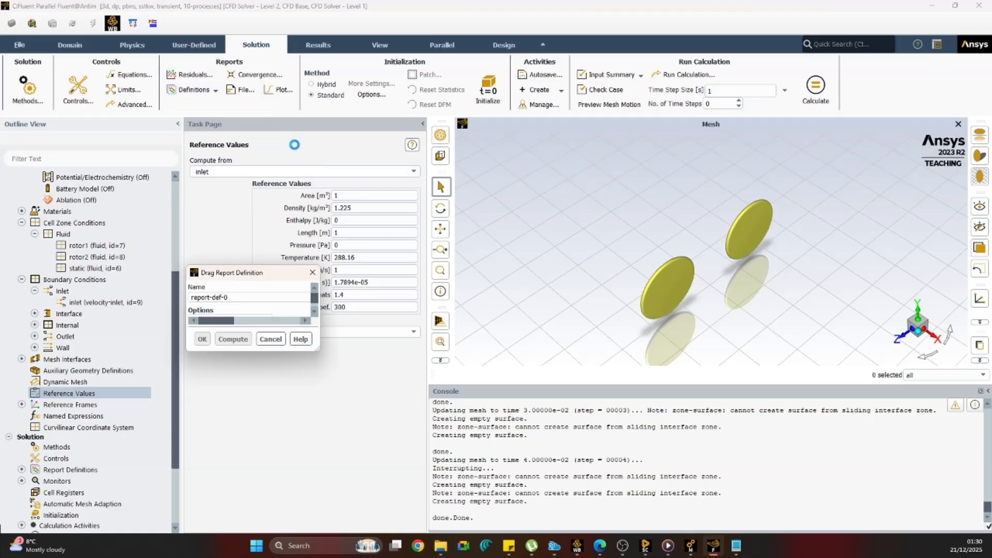
{"action": "key", "text": "Escape"}
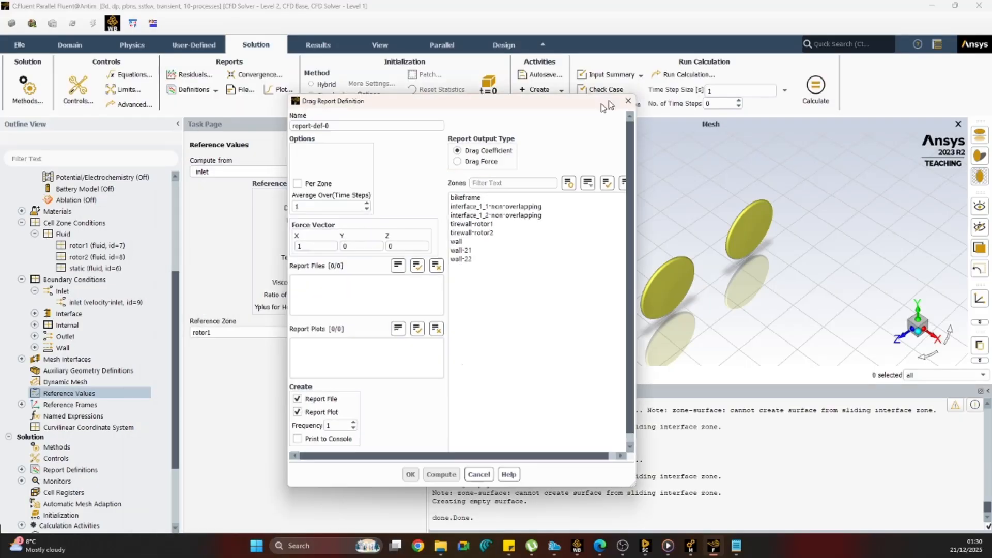
{"action": "type", "text": "cd"}
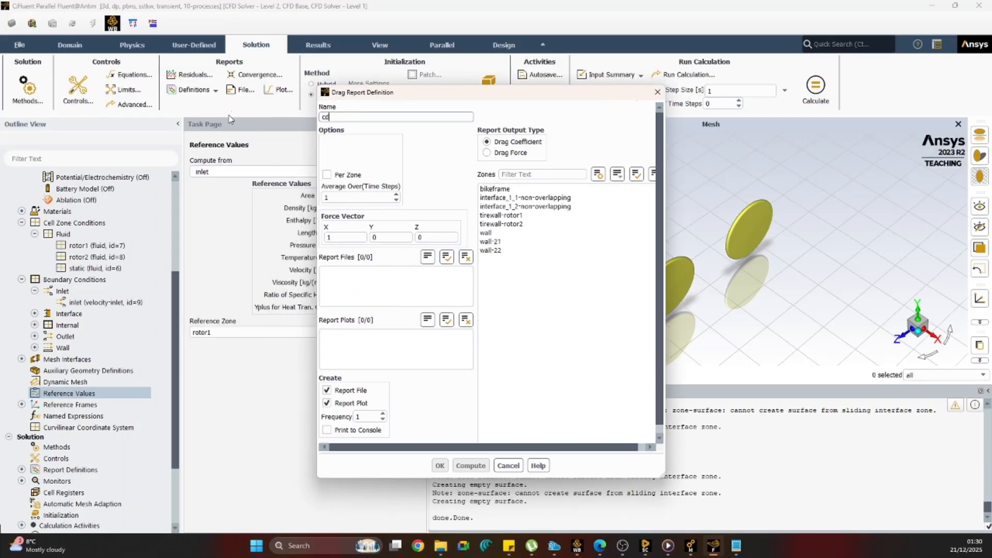
{"action": "left_click", "coordinate": [496, 189]}
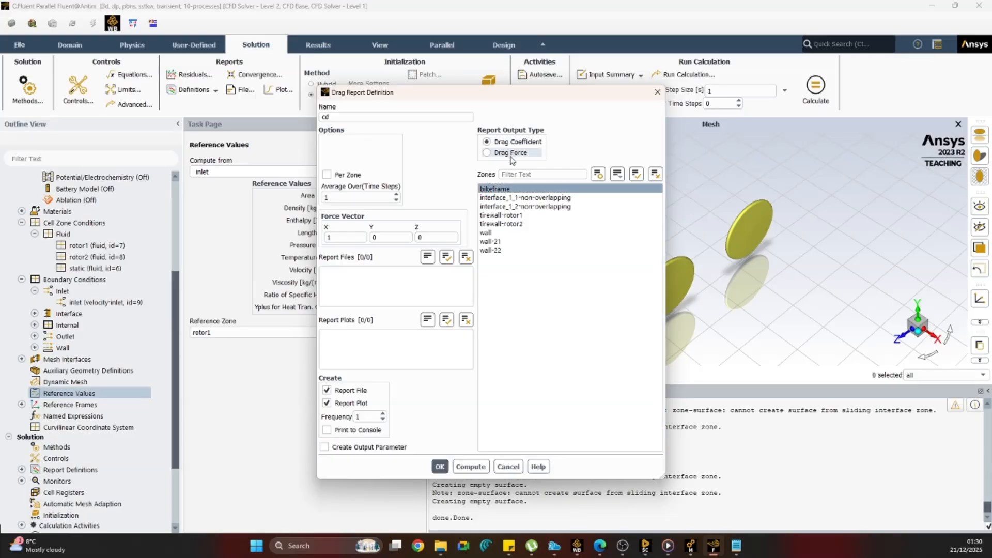
{"action": "left_click", "coordinate": [327, 430]}
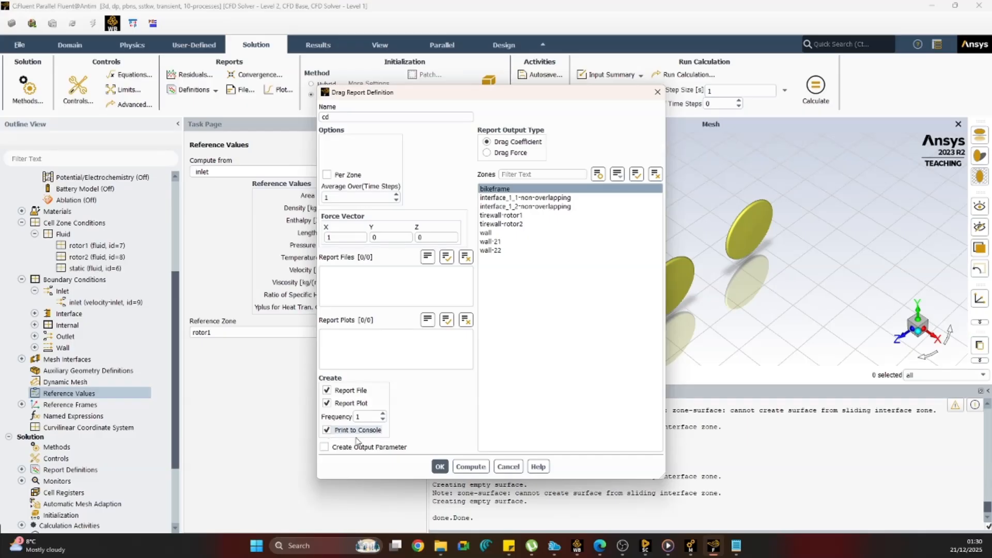
{"action": "left_click", "coordinate": [439, 467]}
Initialize the solution with the hybrid initialization method.
{"action": "scroll", "coordinate": [72, 418], "scroll_direction": "down", "scroll_amount": 3}
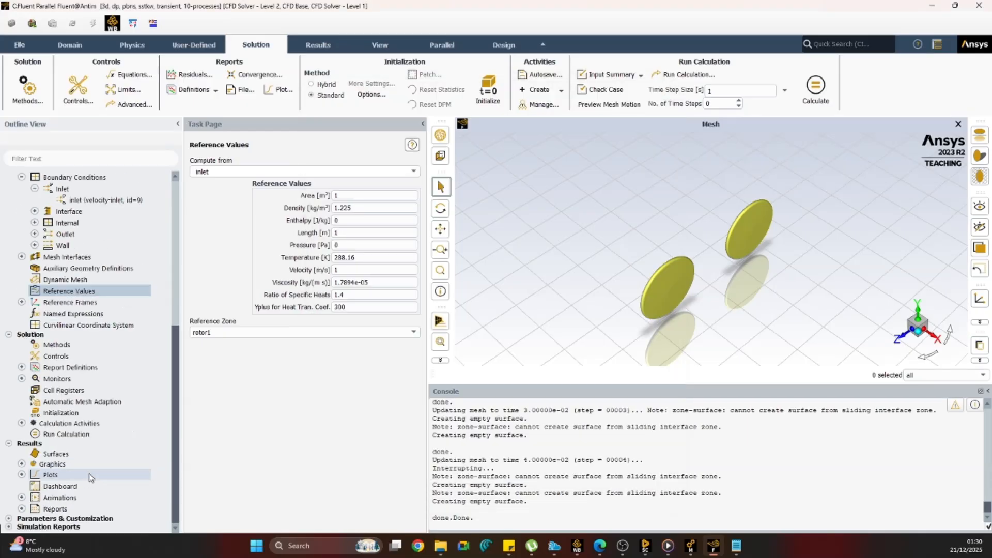
{"action": "left_click", "coordinate": [60, 414]}
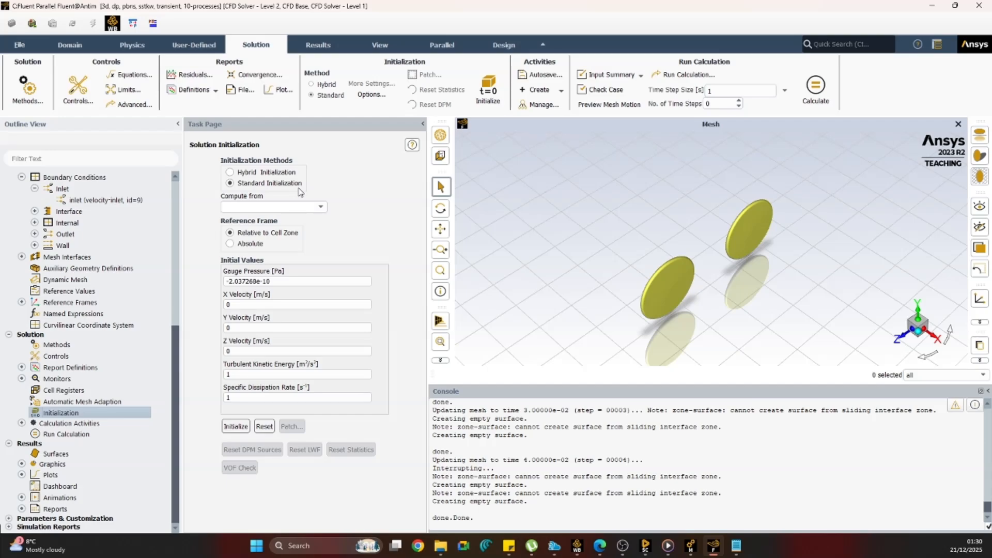
{"action": "left_click", "coordinate": [283, 171]}
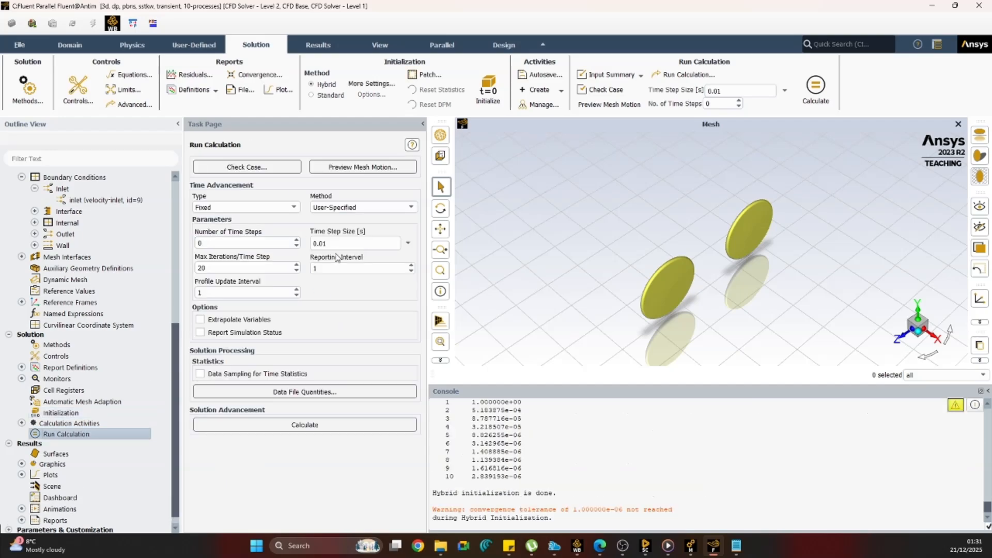
Start the calculation with a time step size of 0.001 s and 1000 time steps.
{"action": "left_click", "coordinate": [330, 243]}
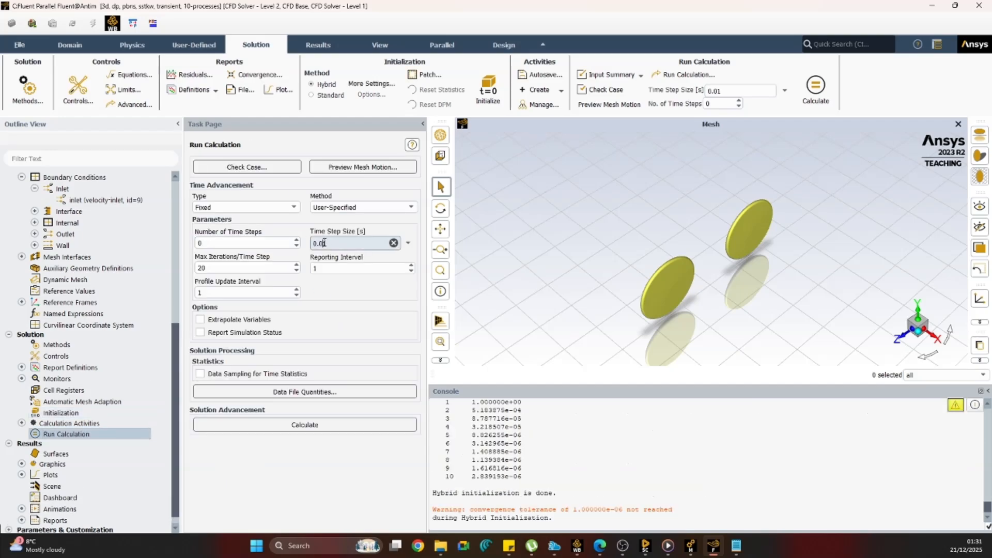
{"action": "left_click", "coordinate": [279, 243]}
{"action": "type", "text": "1000"}
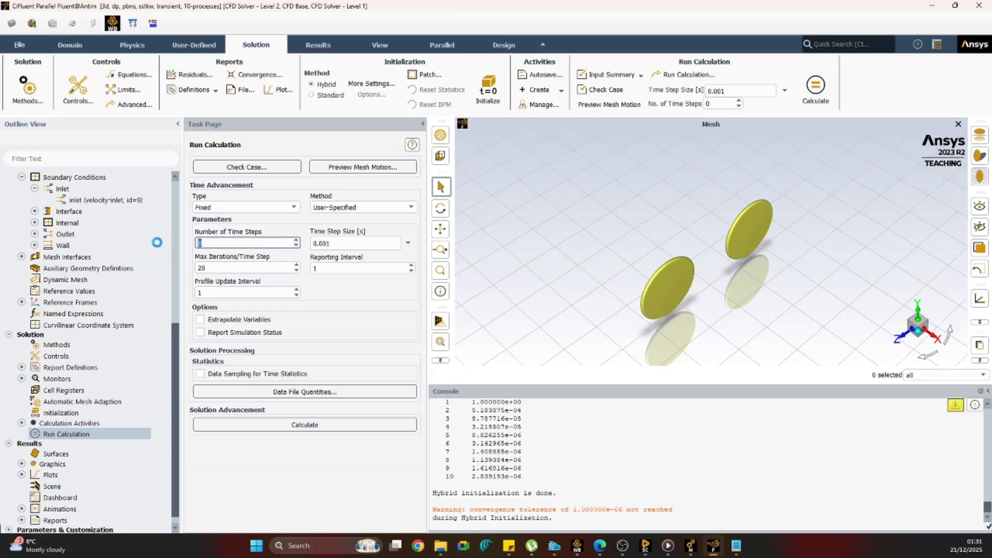
{"action": "left_click", "coordinate": [370, 424]}
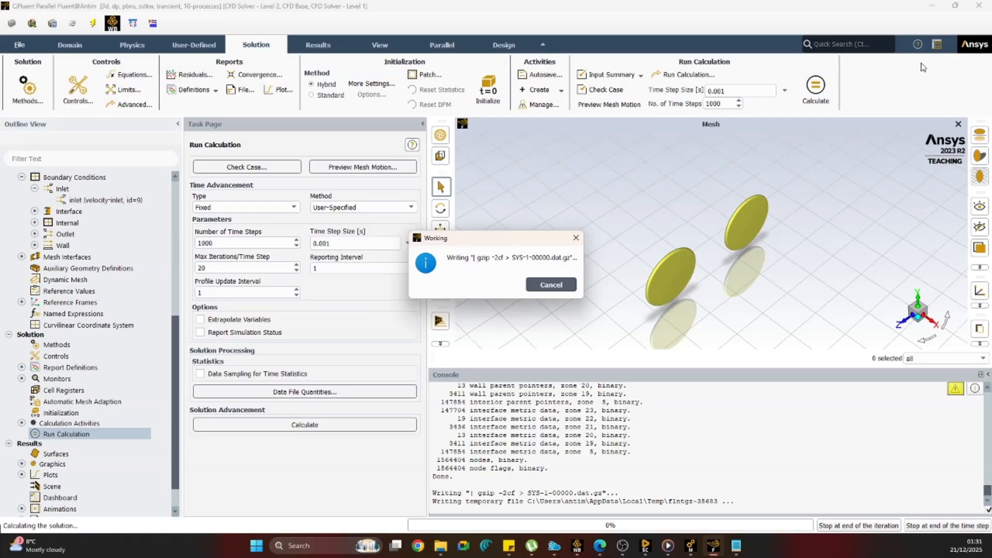
Stop the running calculation at the end of the iteration and close the message.
{"action": "left_click_drag", "start_coordinate": [511, 237], "coordinate": [353, 286]}
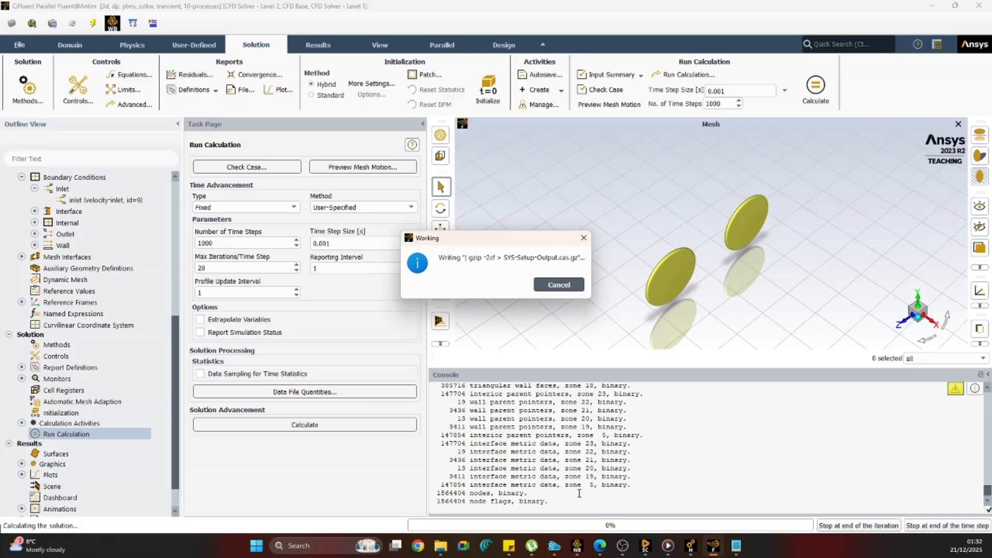
{"action": "left_click", "coordinate": [874, 526]}
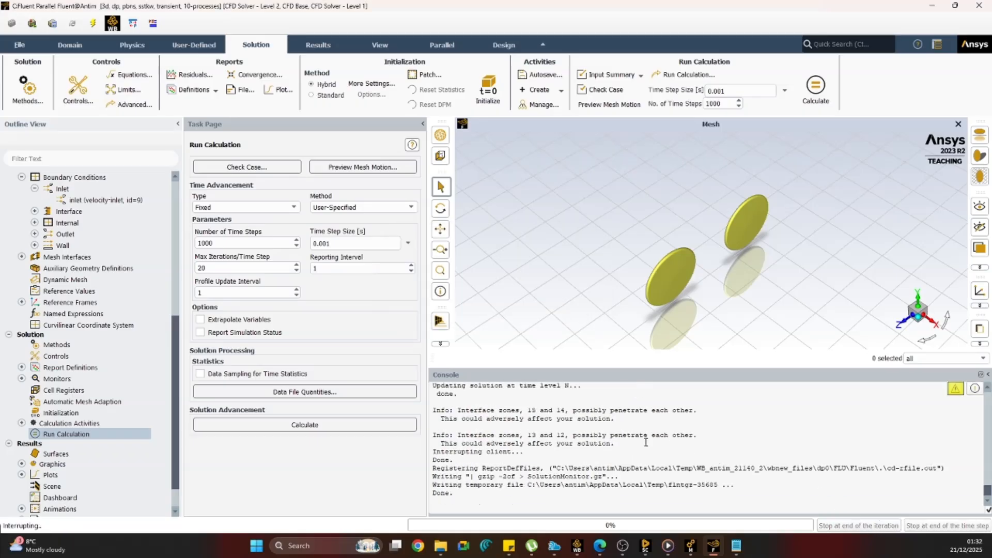
{"action": "left_click", "coordinate": [543, 237]}
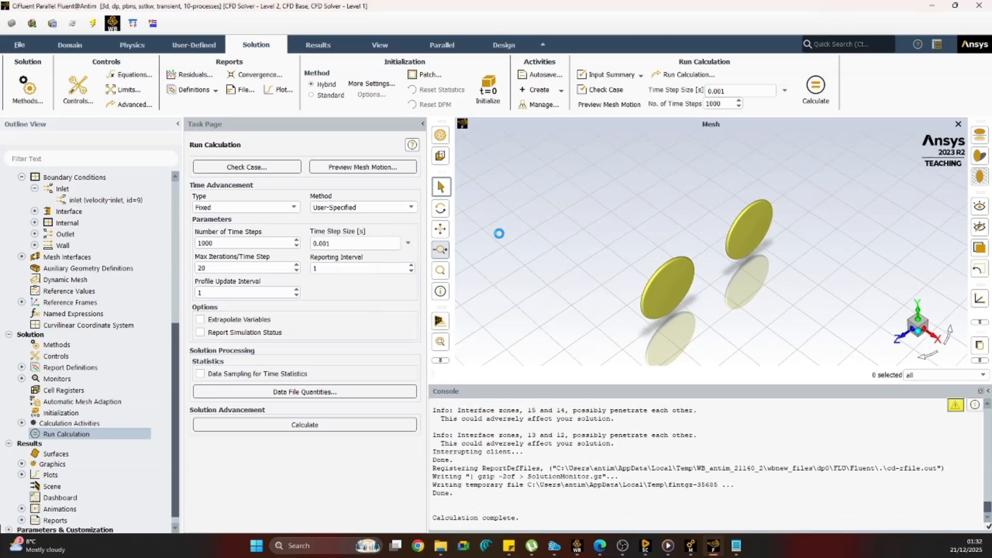
Switch the solver time setting from transient to steady.
{"action": "scroll", "coordinate": [52, 191], "scroll_direction": "up", "scroll_amount": 5}
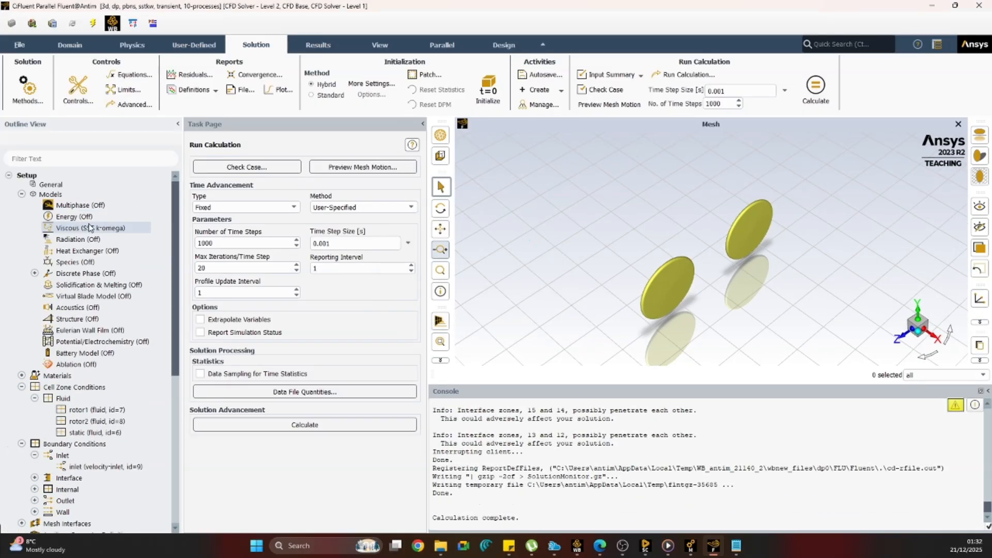
{"action": "left_click", "coordinate": [51, 185]}
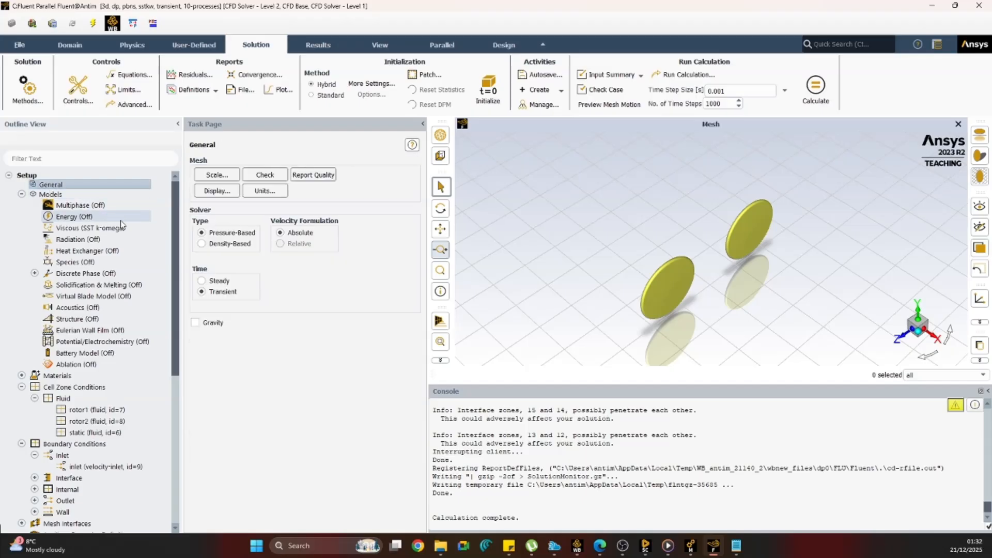
{"action": "left_click", "coordinate": [201, 281]}
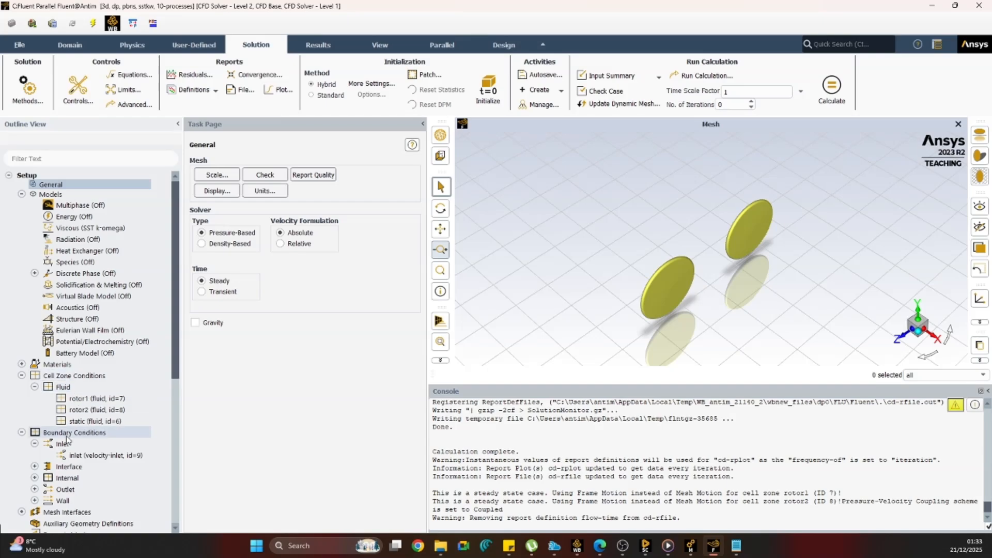
Enable mesh motion for the rotor1 zone, overwrite it with the frame motion settings, and apply the change.
{"action": "double_click", "coordinate": [95, 397]}
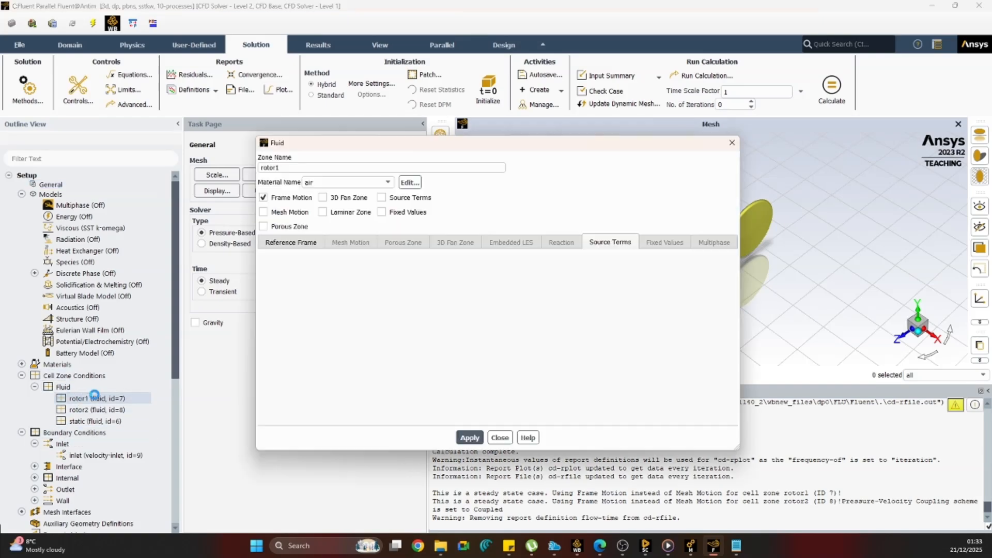
{"action": "left_click", "coordinate": [263, 211]}
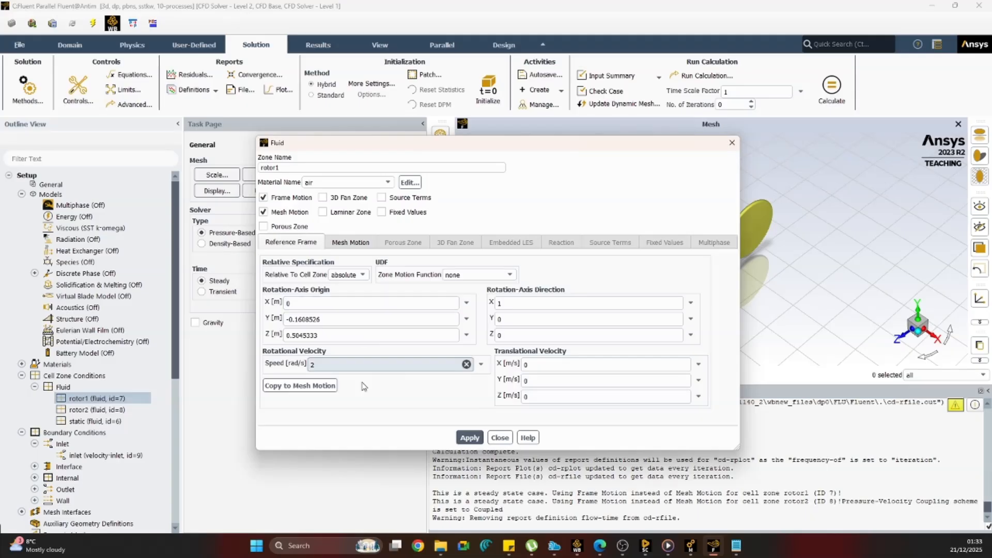
{"action": "left_click", "coordinate": [310, 386]}
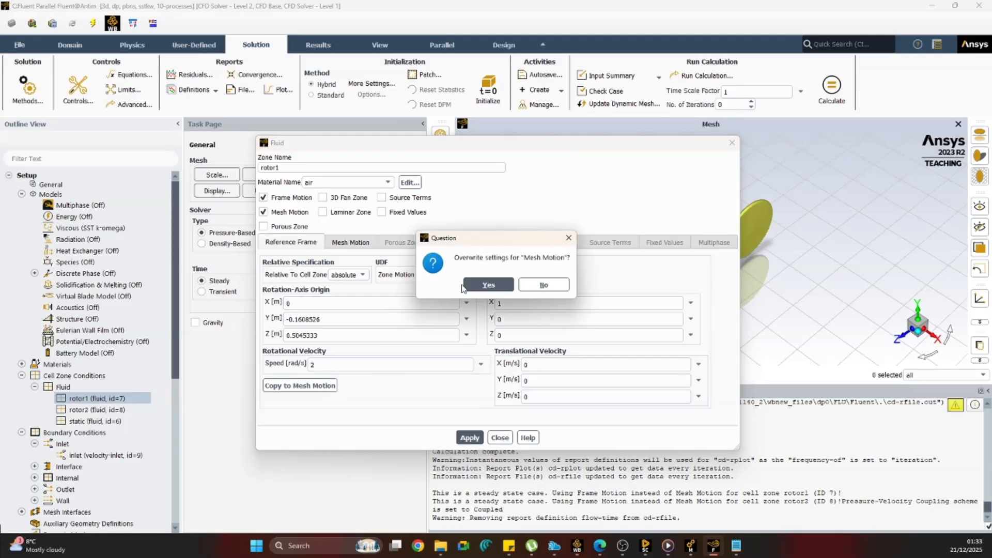
{"action": "left_click", "coordinate": [474, 285]}
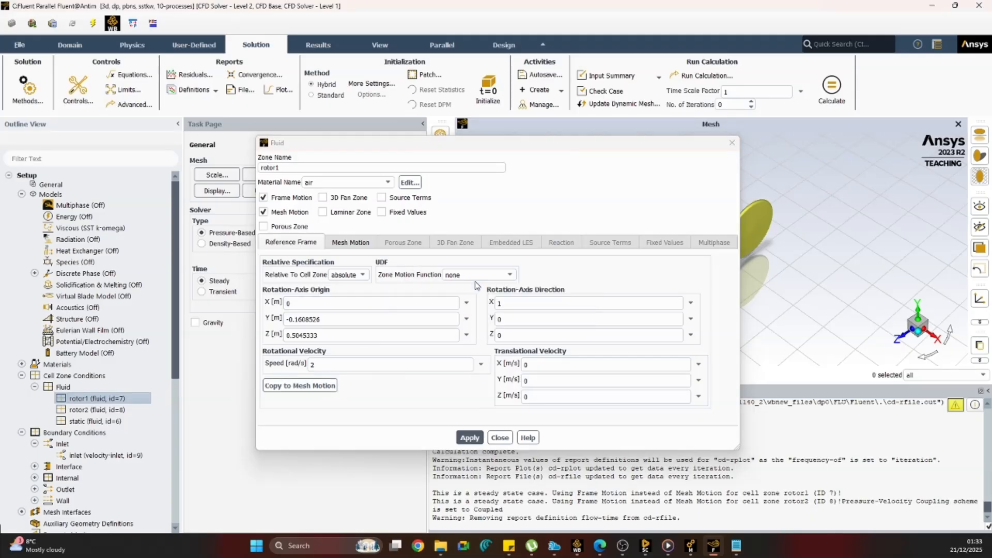
{"action": "left_click", "coordinate": [467, 438]}
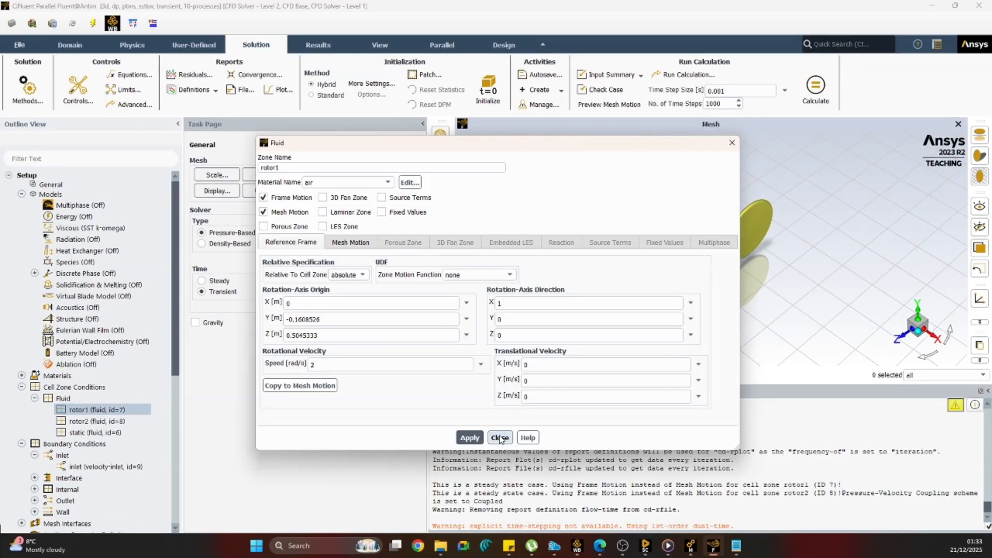
{"action": "left_click", "coordinate": [499, 438]}
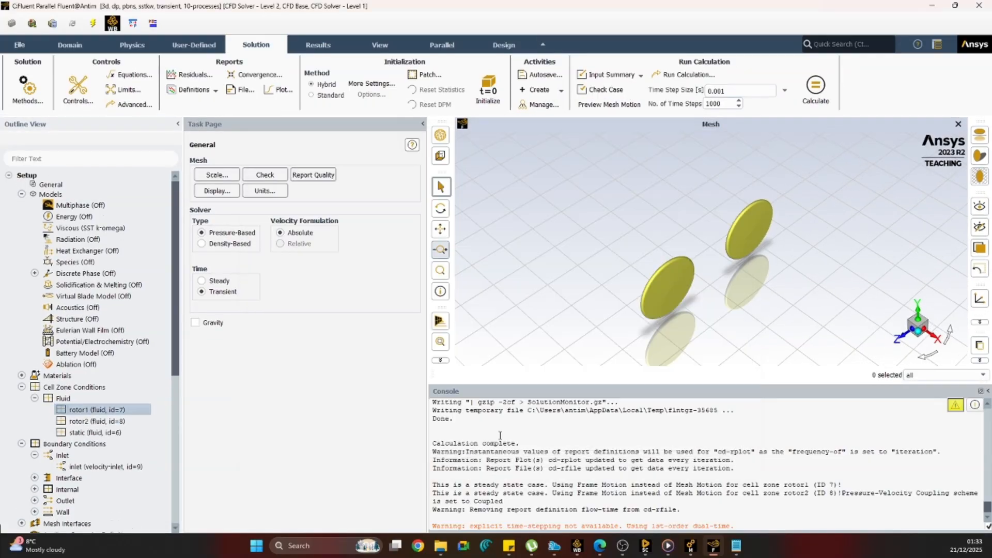
Enable mesh motion for the rotor2 zone using its copied frame motion settings, turn frame motion off, and close its settings.
{"action": "double_click", "coordinate": [120, 424]}
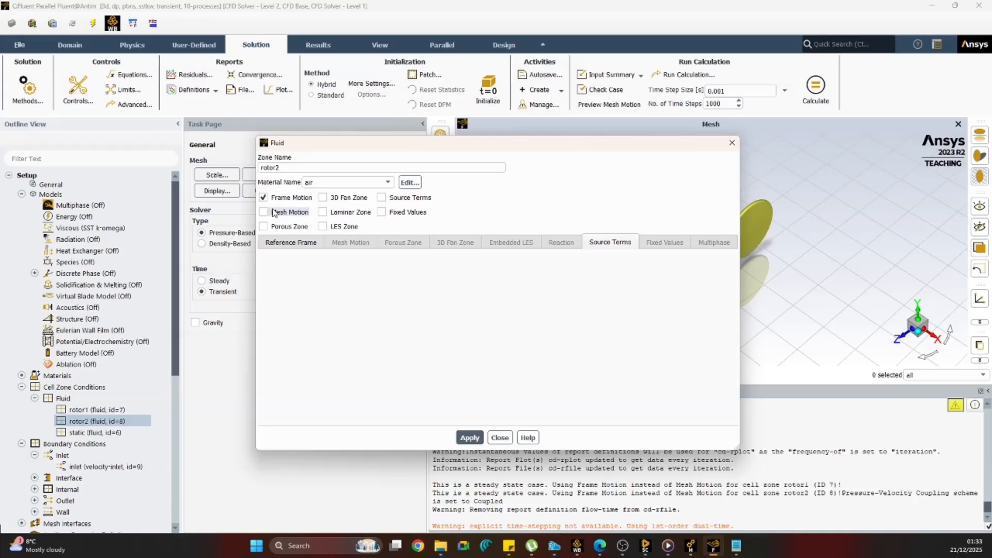
{"action": "left_click", "coordinate": [274, 212]}
{"action": "left_click", "coordinate": [327, 389]}
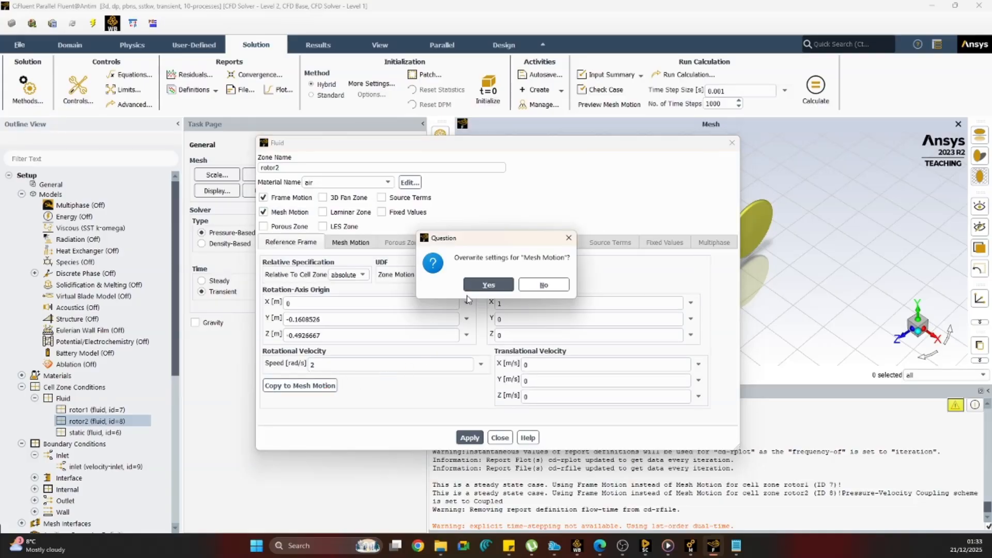
{"action": "left_click", "coordinate": [470, 286]}
{"action": "left_click", "coordinate": [289, 198]}
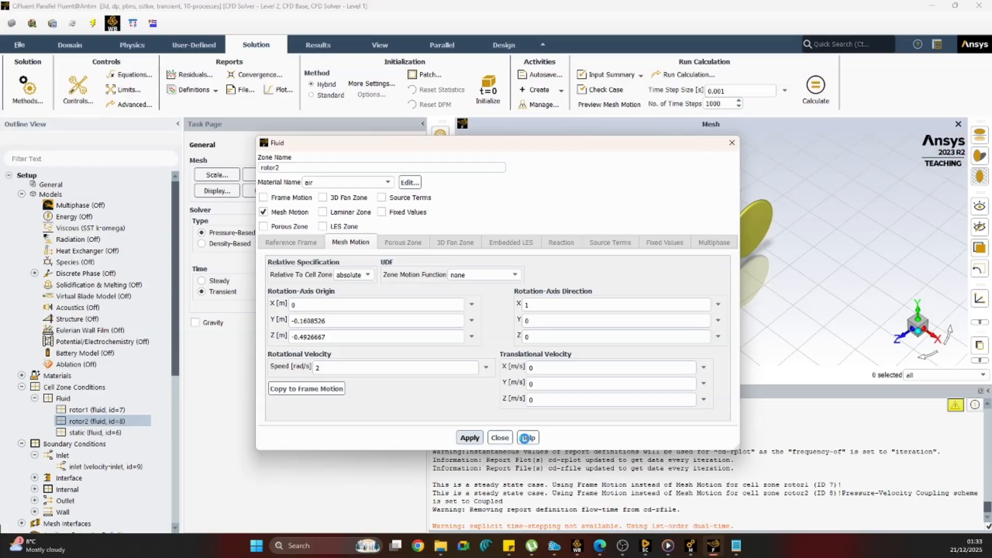
{"action": "left_click", "coordinate": [499, 438]}
Reinitialize the solution with hybrid initialization and try to run the calculation again, dismissing the error message.
{"action": "scroll", "coordinate": [96, 445], "scroll_direction": "down", "scroll_amount": 5}
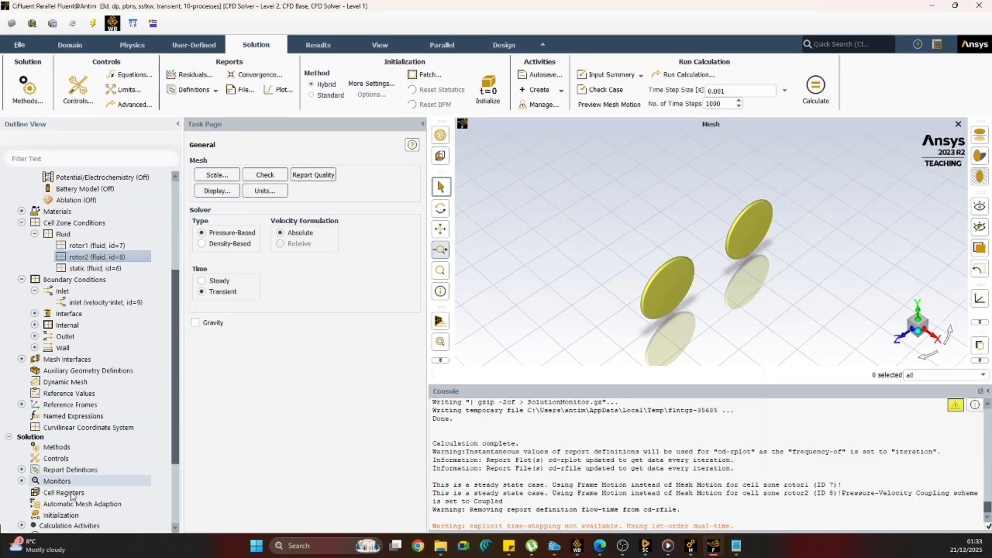
{"action": "left_click", "coordinate": [61, 515]}
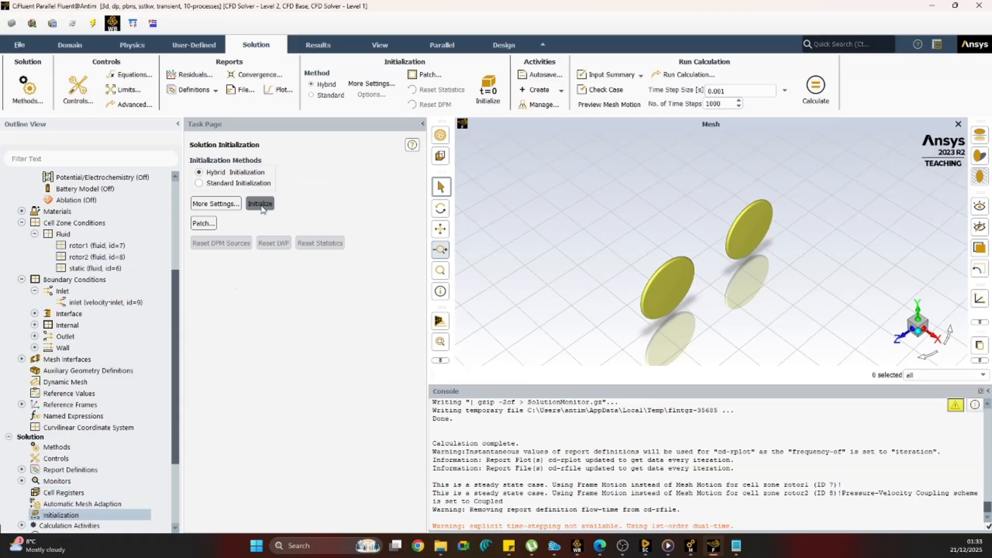
{"action": "left_click", "coordinate": [260, 204]}
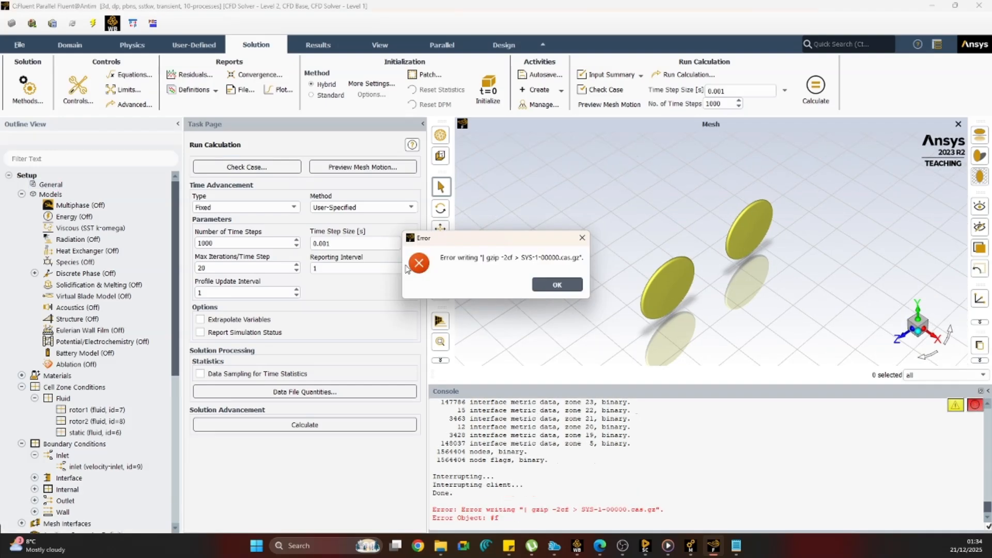
{"action": "left_click", "coordinate": [582, 237]}
Switch the solver time setting to steady and review the rotor1 zone's frame motion settings.
{"action": "left_click", "coordinate": [51, 184]}
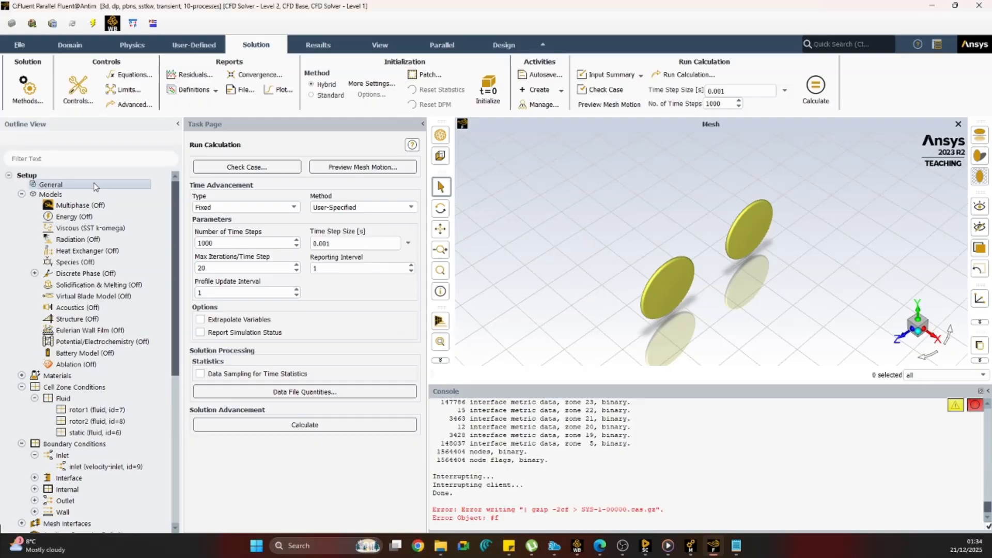
{"action": "left_click", "coordinate": [201, 280]}
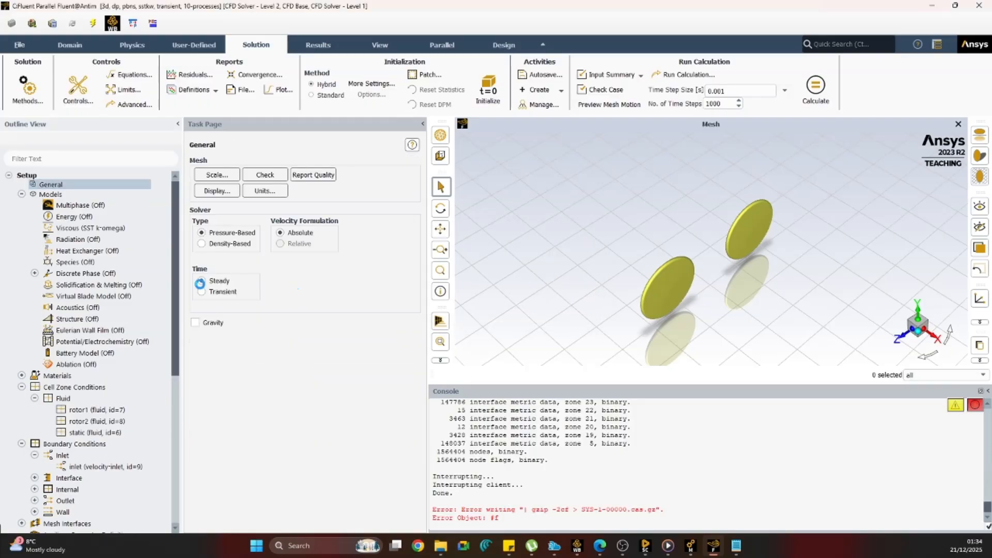
{"action": "double_click", "coordinate": [77, 399]}
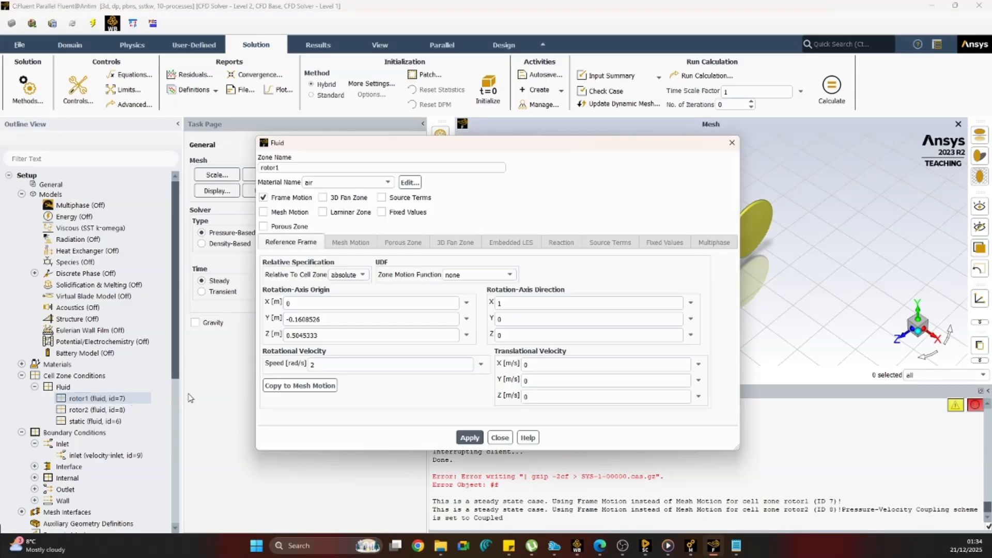
{"action": "left_click", "coordinate": [495, 442]}
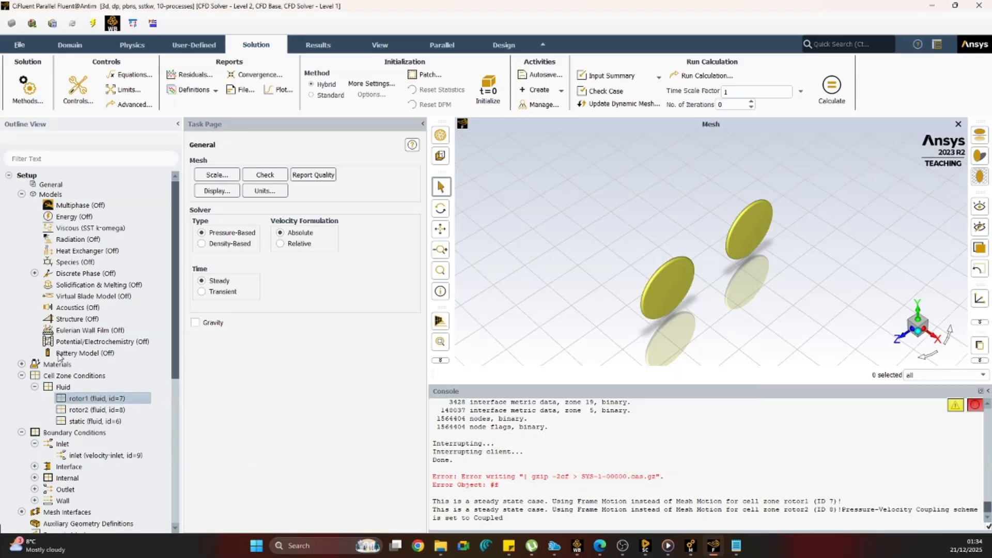
Initialize the steady-state solution with hybrid initialization.
{"action": "scroll", "coordinate": [67, 465], "scroll_direction": "down", "scroll_amount": 5}
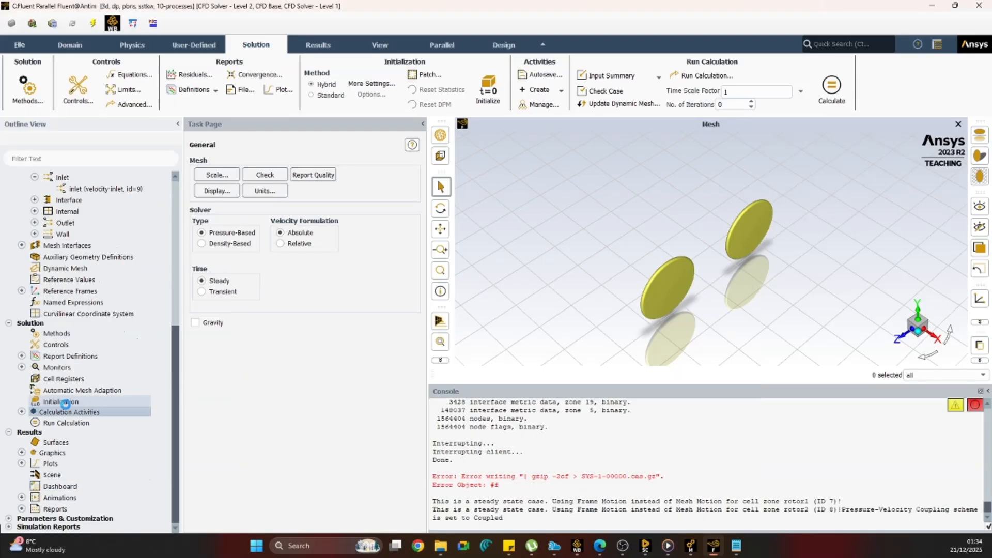
{"action": "left_click", "coordinate": [60, 401]}
{"action": "left_click", "coordinate": [271, 205]}
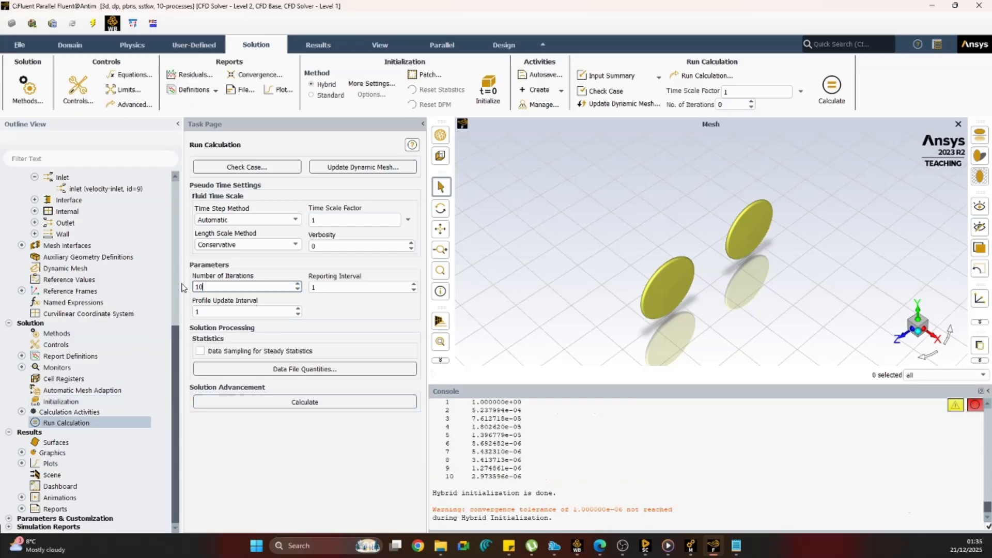
Set the number of iterations to 1000 and start the calculation, using the settings changes for the current calculation only.
{"action": "type", "text": "1000"}
{"action": "left_click", "coordinate": [307, 401]}
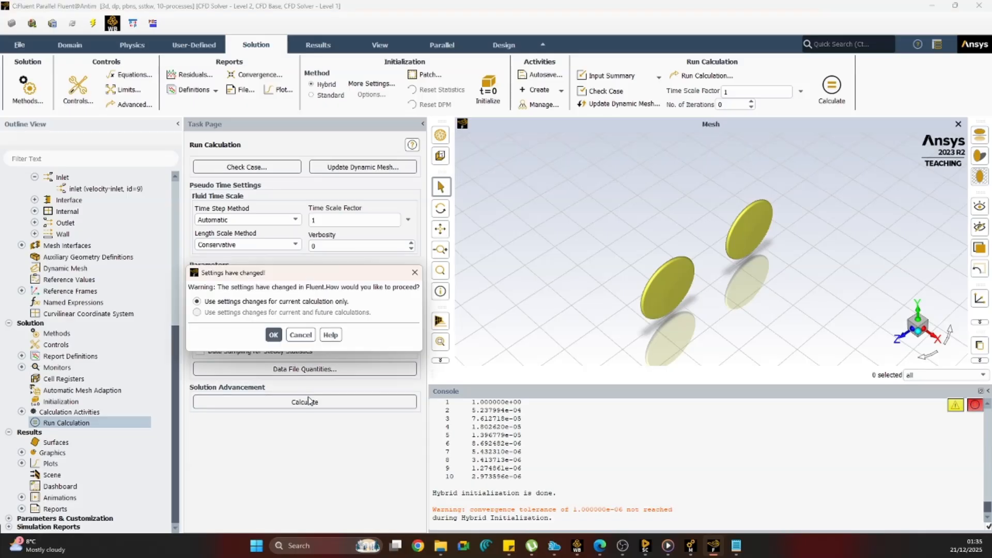
{"action": "left_click", "coordinate": [274, 334]}
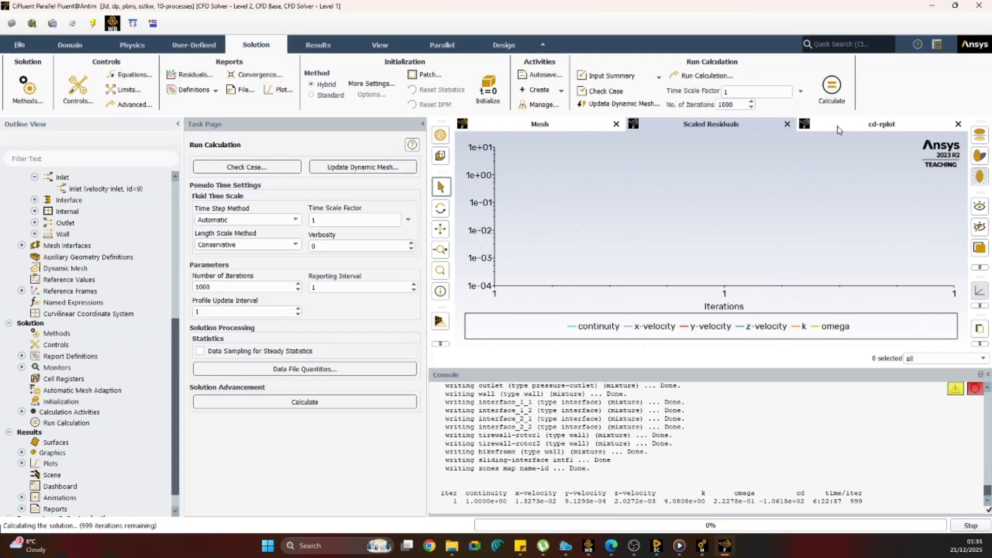
Examine the cd report plot and the scaled residuals while the solution iterates, and stop the calculation.
{"action": "left_click", "coordinate": [838, 130]}
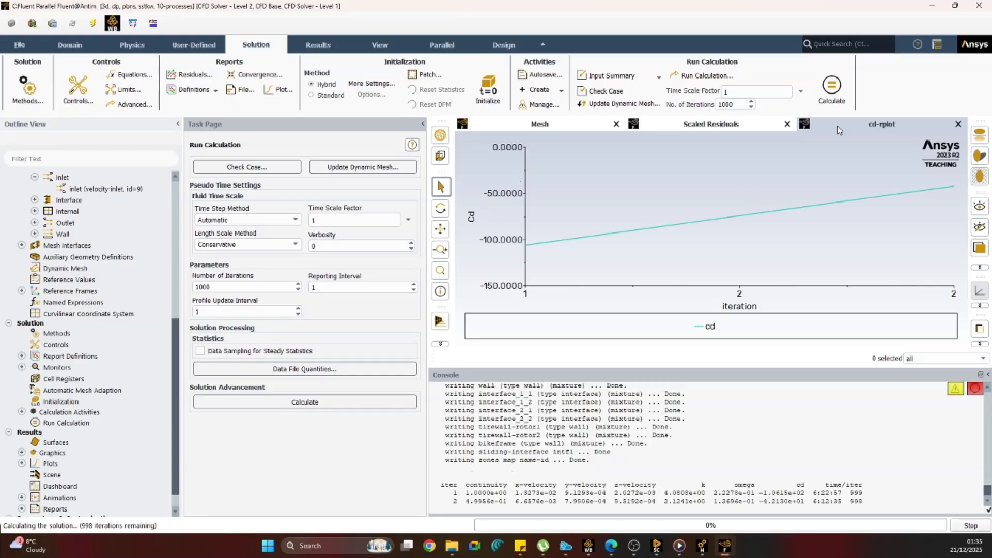
{"action": "left_click", "coordinate": [733, 128]}
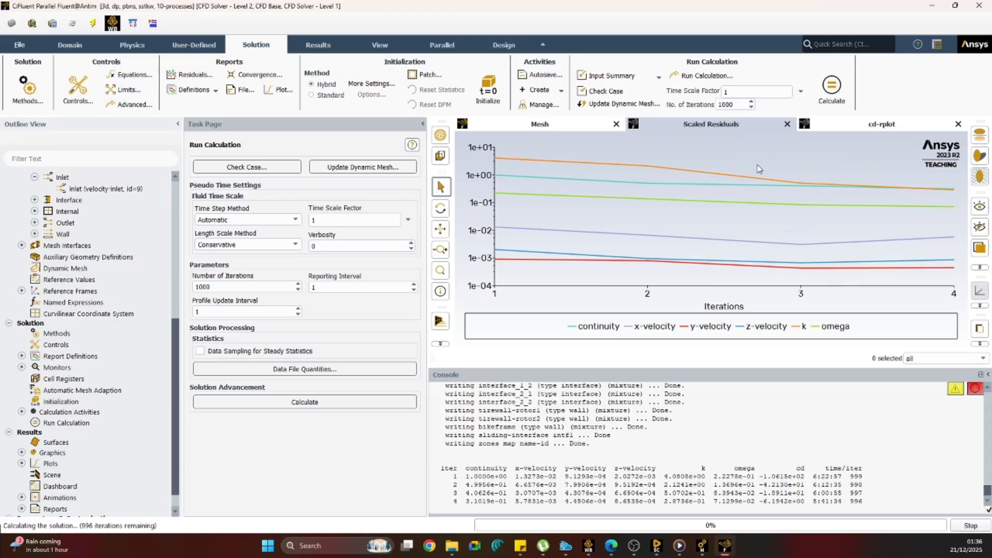
{"action": "mouse_move", "coordinate": [950, 192]}
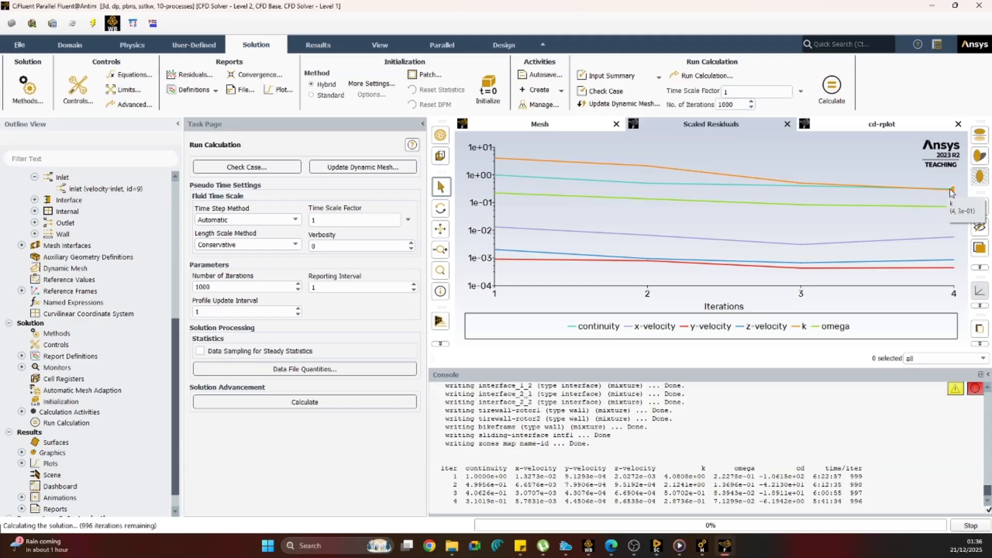
{"action": "left_click", "coordinate": [874, 127]}
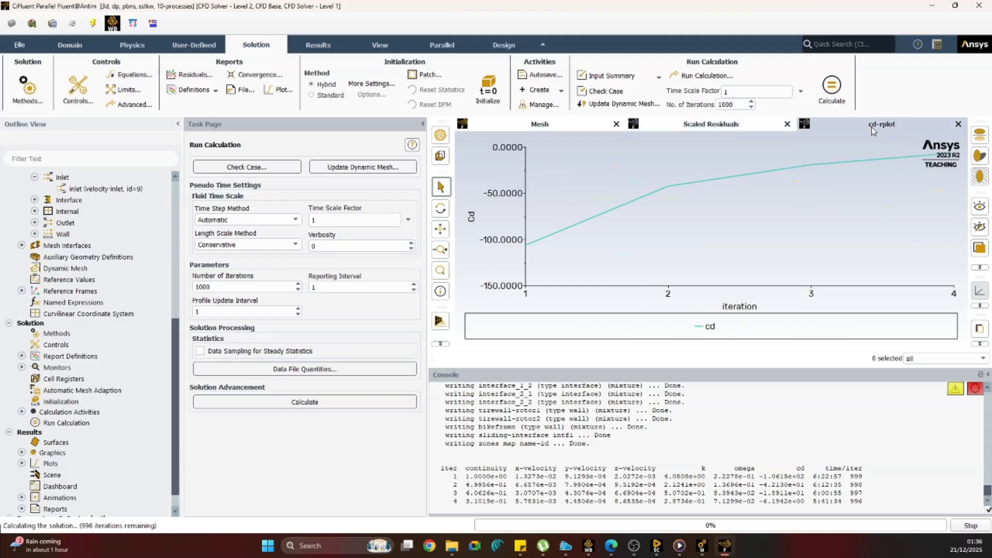
{"action": "mouse_move", "coordinate": [911, 158]}
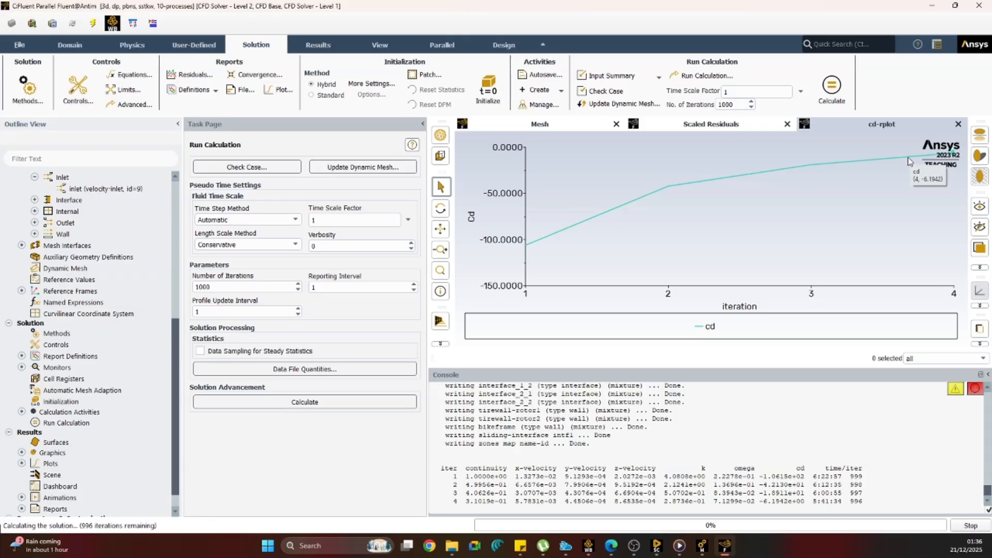
{"action": "left_click", "coordinate": [689, 124]}
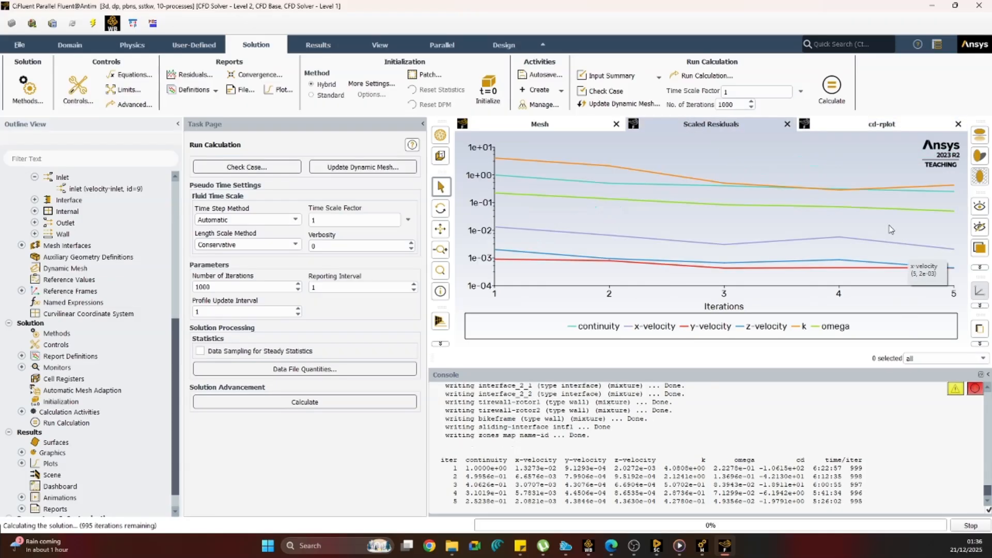
{"action": "mouse_move", "coordinate": [859, 264]}
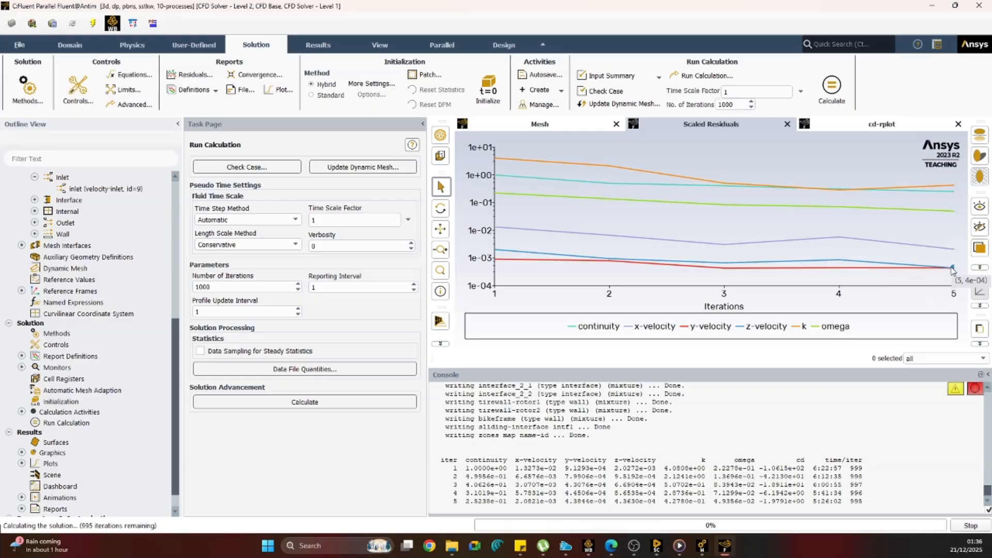
{"action": "left_click", "coordinate": [969, 526]}
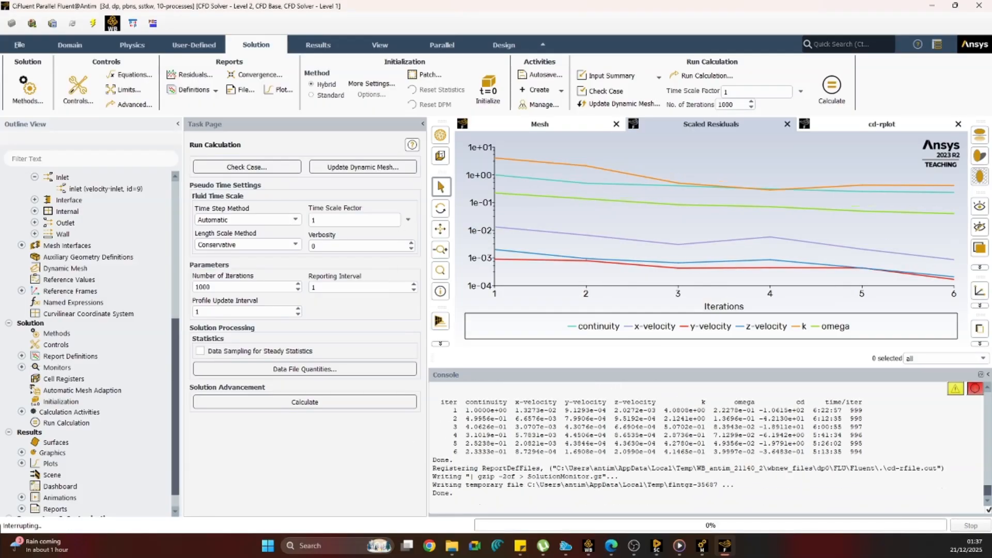